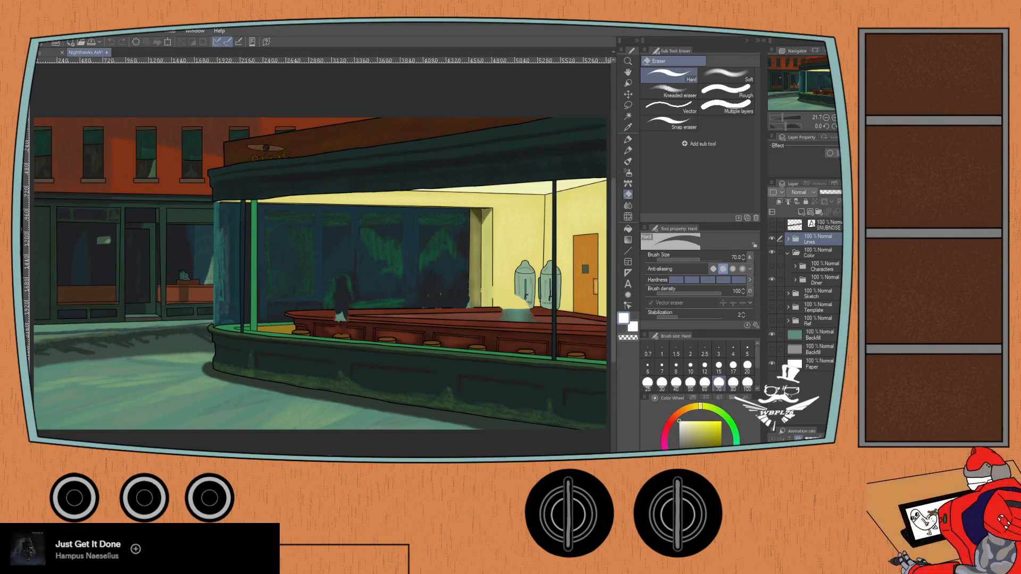
- Collapse the Color folder and hide it to leave only the diner's line art over the green backfill
left_click(772, 252)
left_click(786, 252)
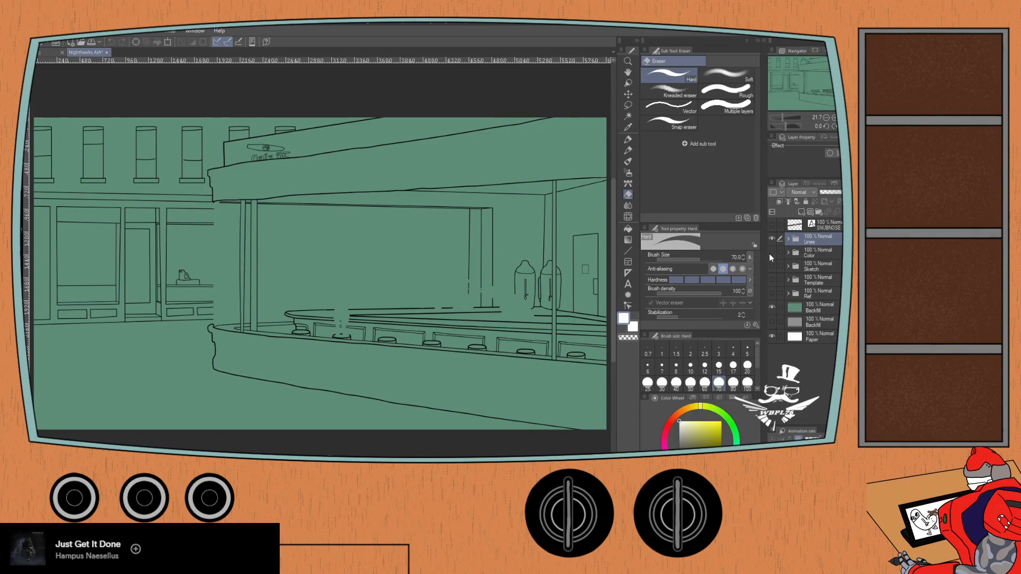
left_click(771, 252)
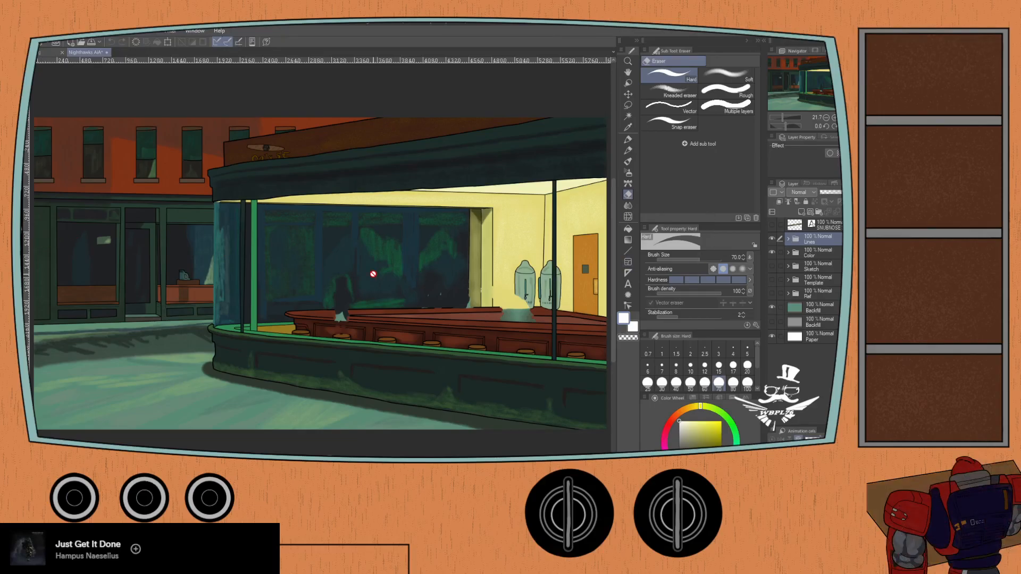
scroll(269, 228, "up", 2)
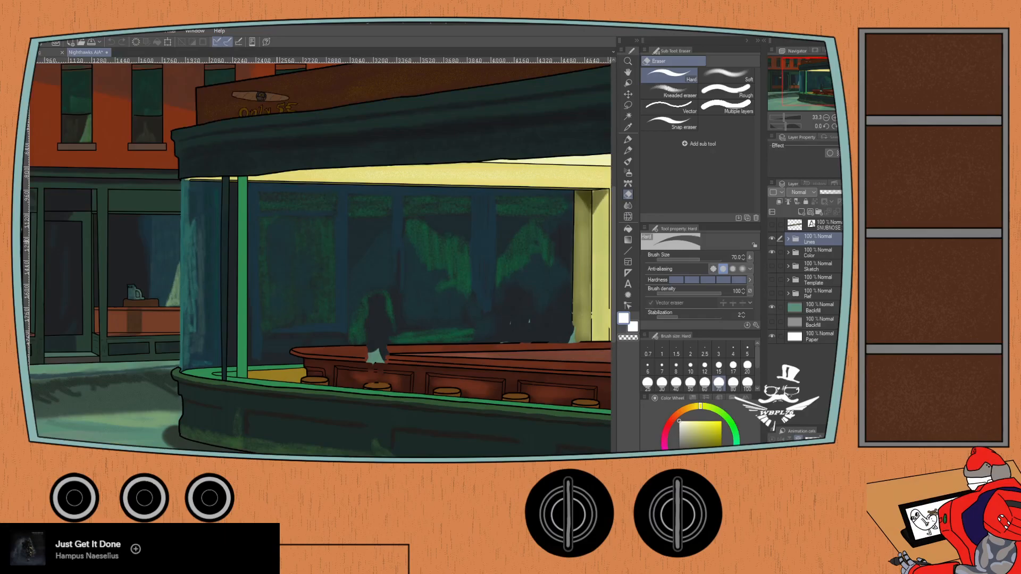
scroll(275, 240, "up", 1)
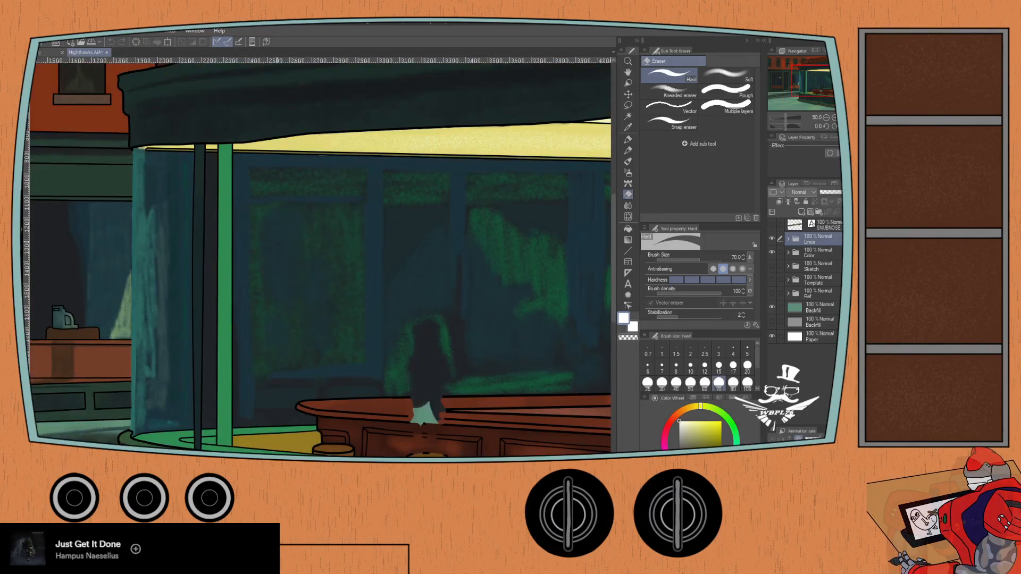
left_click(771, 253)
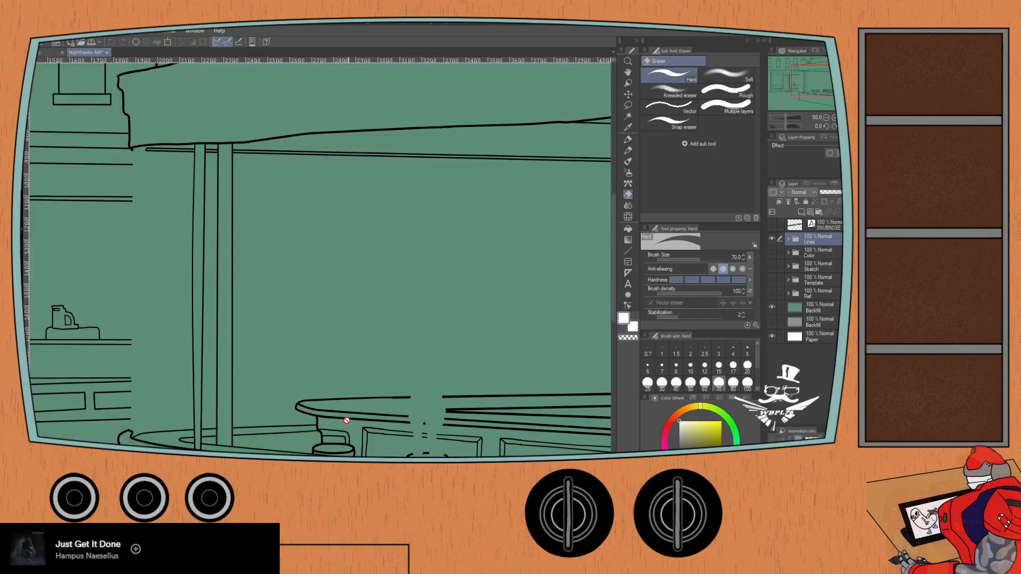
- Set the drawing colour to black and choose the G-pen for inking around the counter stools
left_click(680, 463)
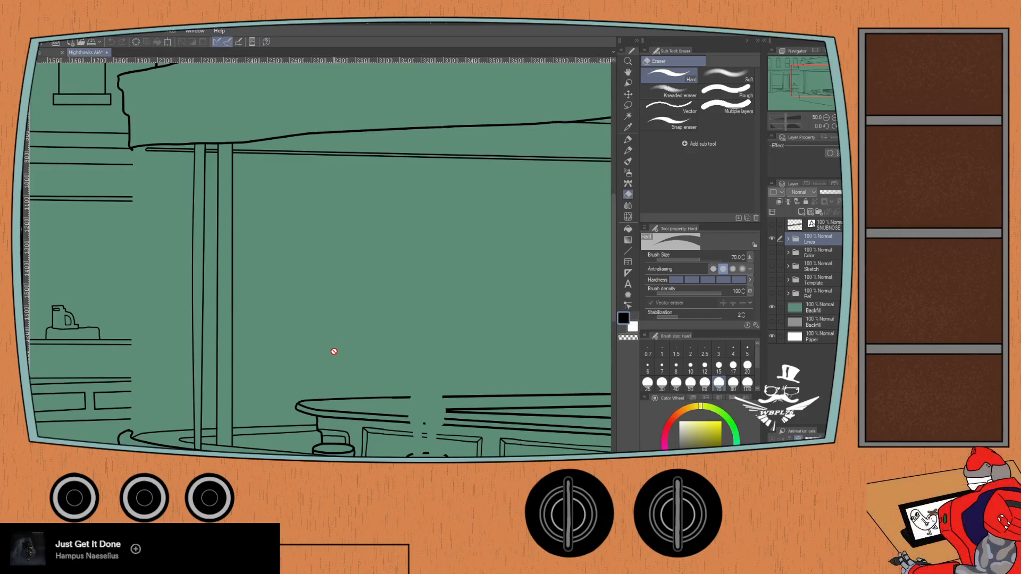
key("p")
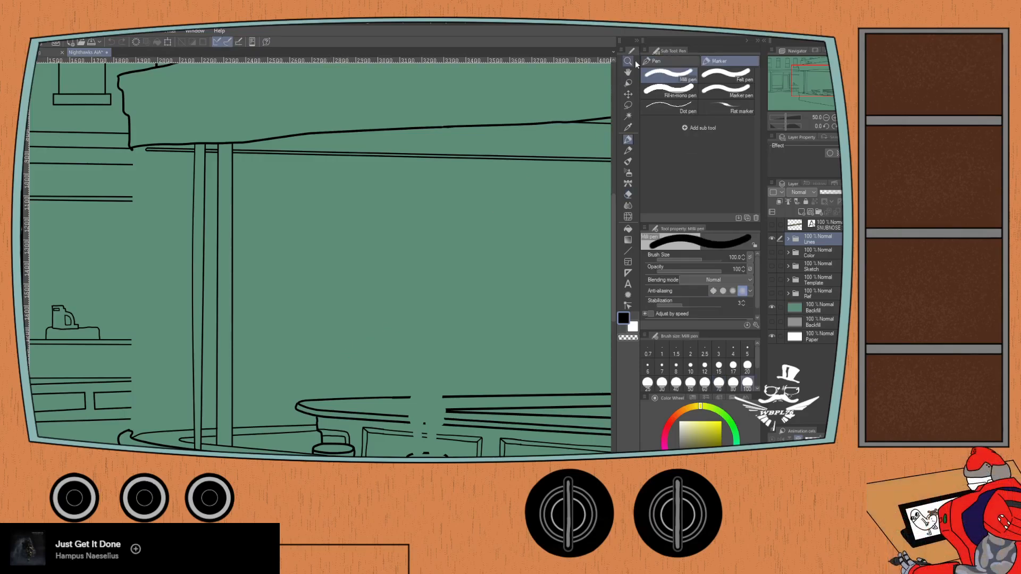
left_click(657, 61)
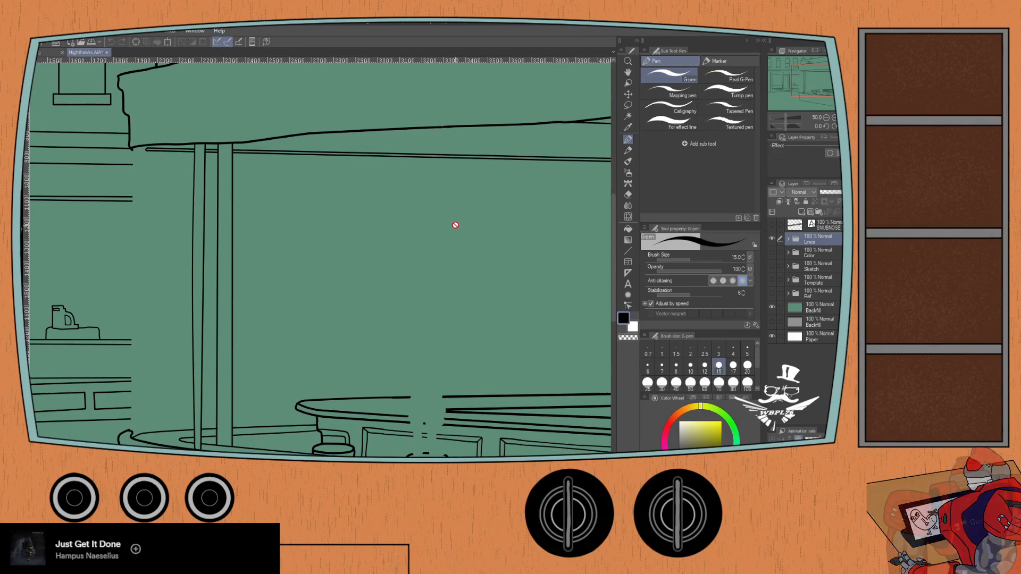
left_click_drag(335, 388, 288, 304)
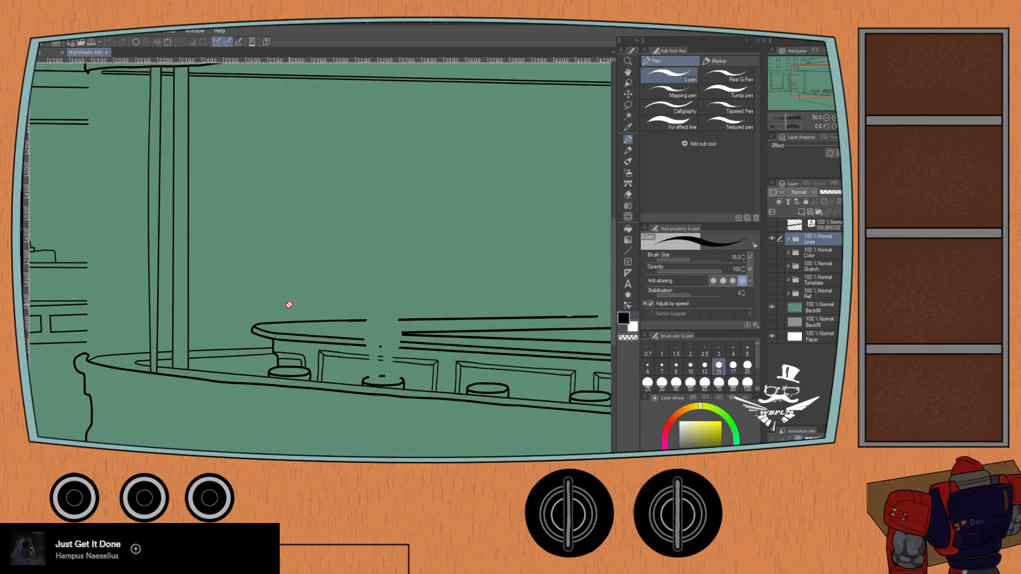
scroll(309, 337, "up", 1)
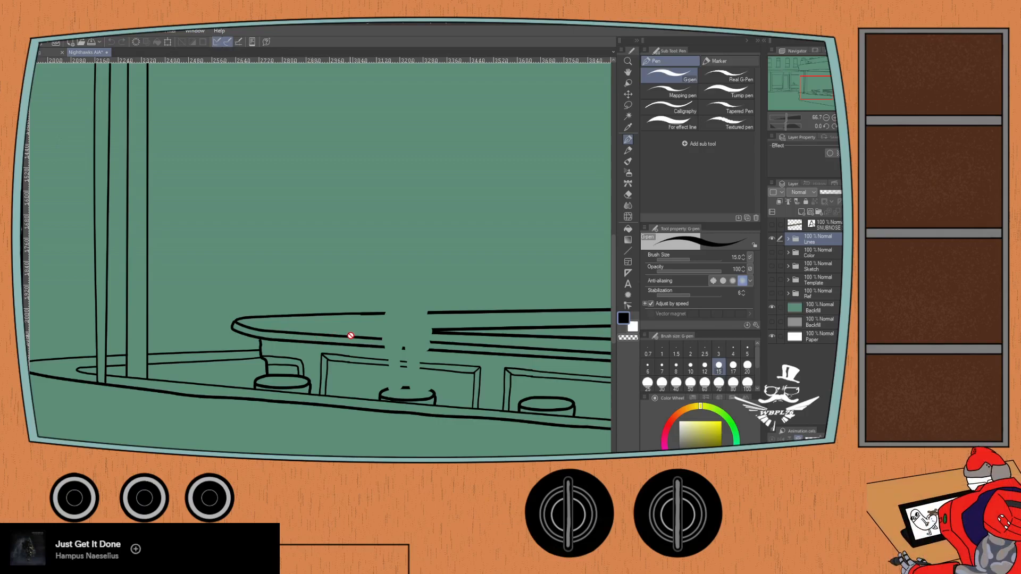
- Expand the Lines folder and its subfolders, and create a new folder named AiA inside Lines
left_click(788, 238)
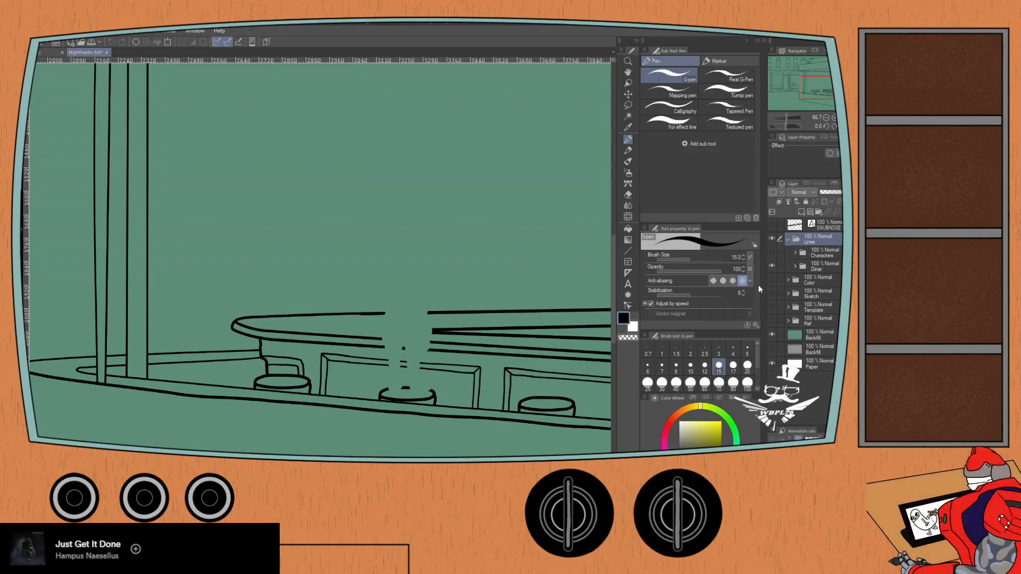
left_click(795, 267)
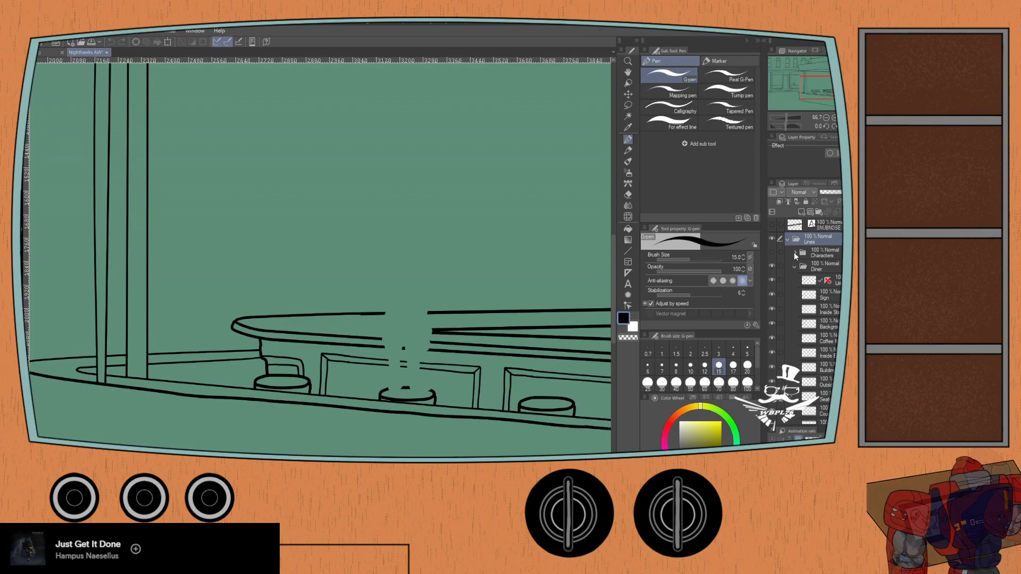
left_click(795, 253)
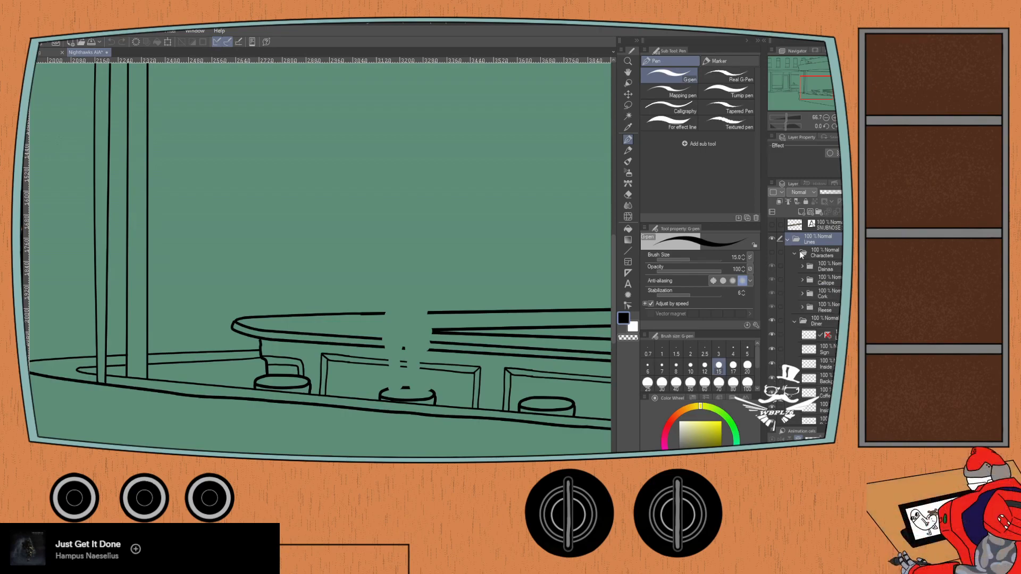
left_click(816, 254)
left_click(817, 213)
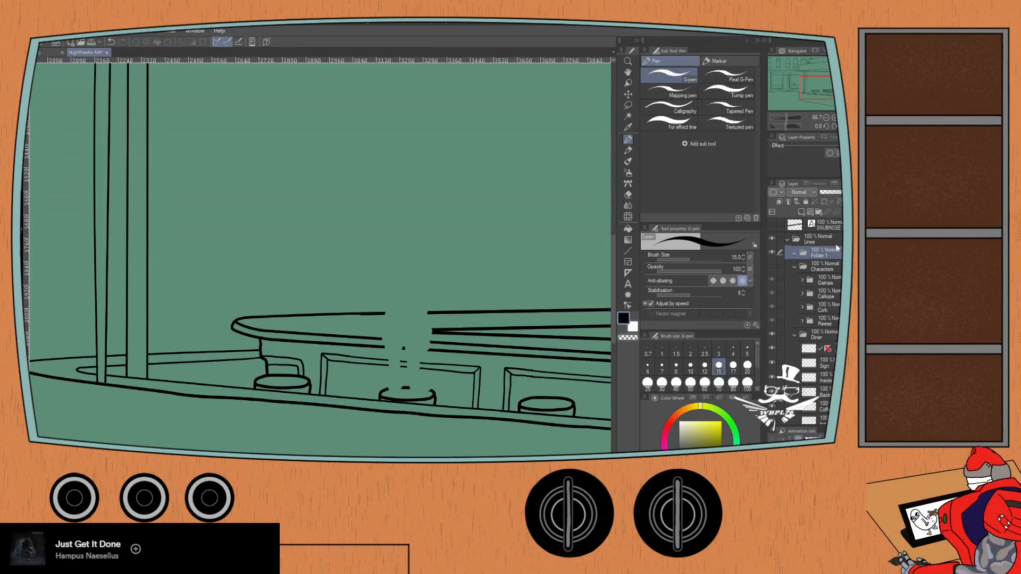
type("AiA")
key("Return")
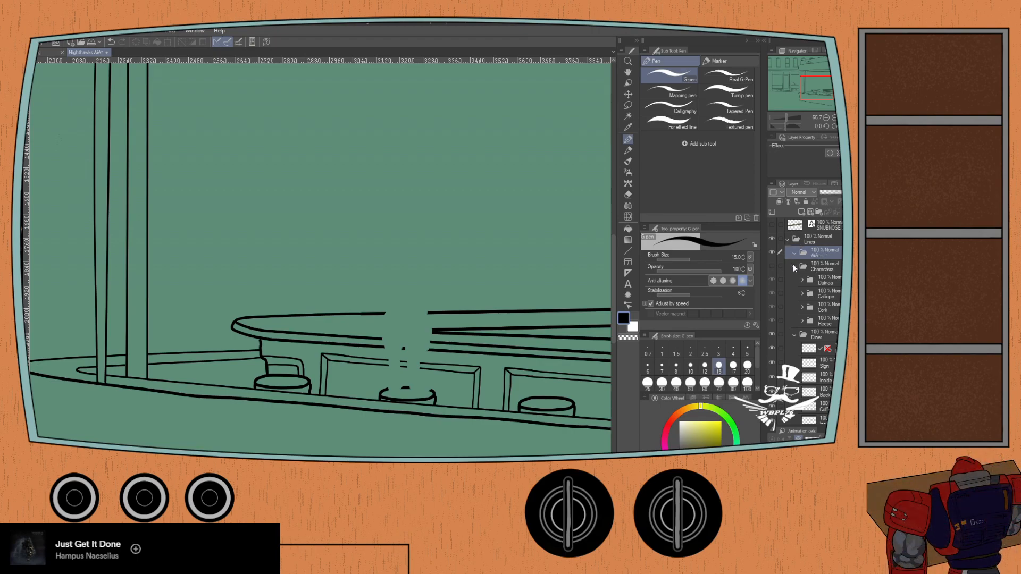
- Move the AiA folder into Characters, nest the four character folders inside it, and collapse the Characters folder
left_click_drag(804, 253, 808, 275)
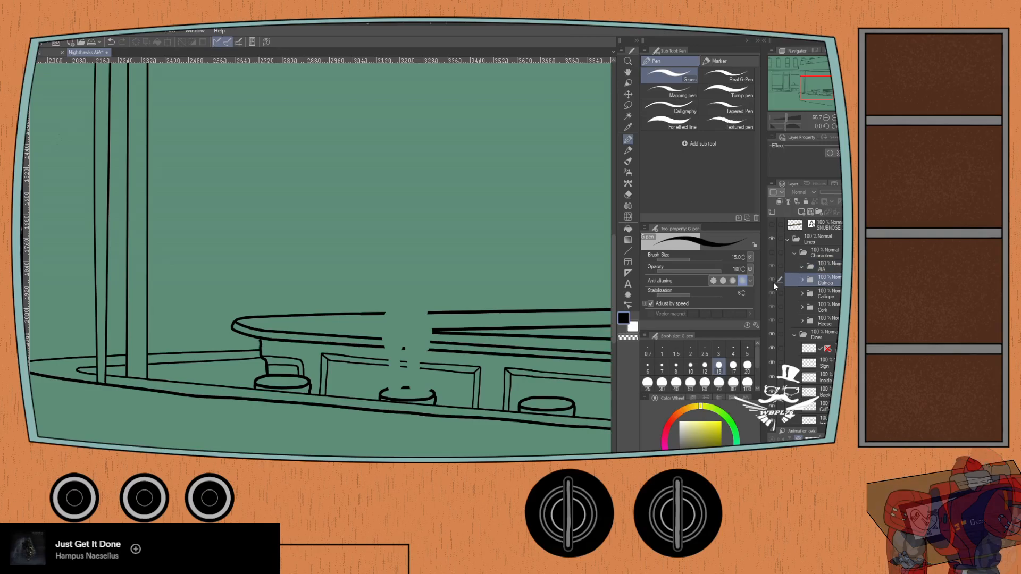
left_click_drag(771, 283, 780, 321)
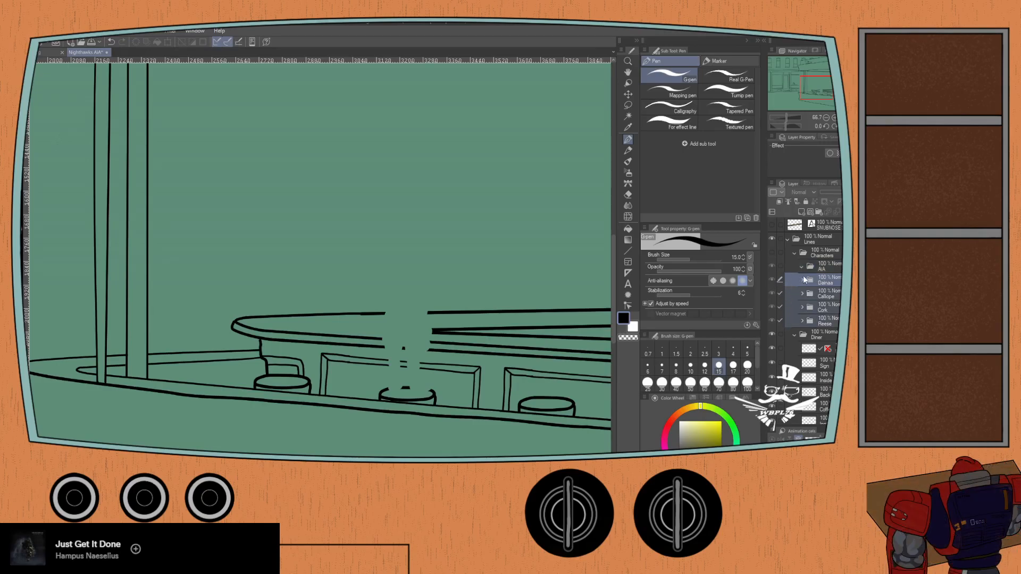
left_click_drag(818, 270, 789, 264)
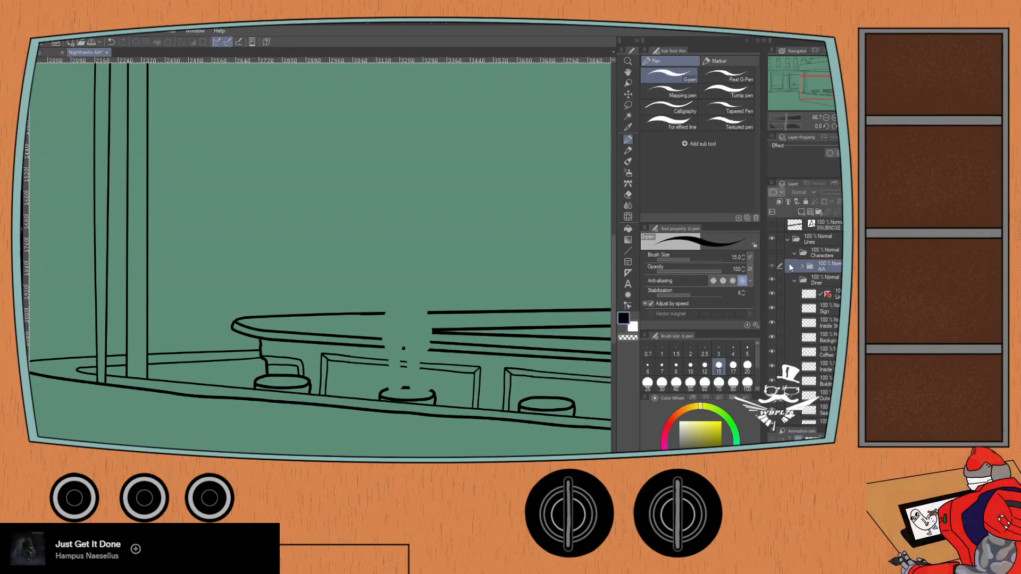
left_click(796, 254)
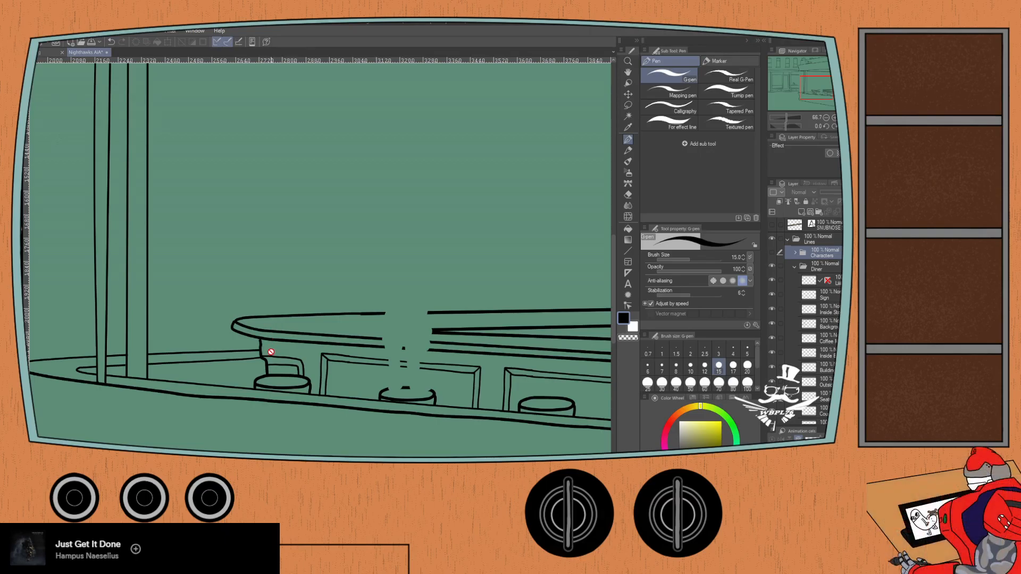
- Set the G-pen size to 10 and select the Seats layer in the Diner line folder
left_click_drag(373, 361, 335, 310)
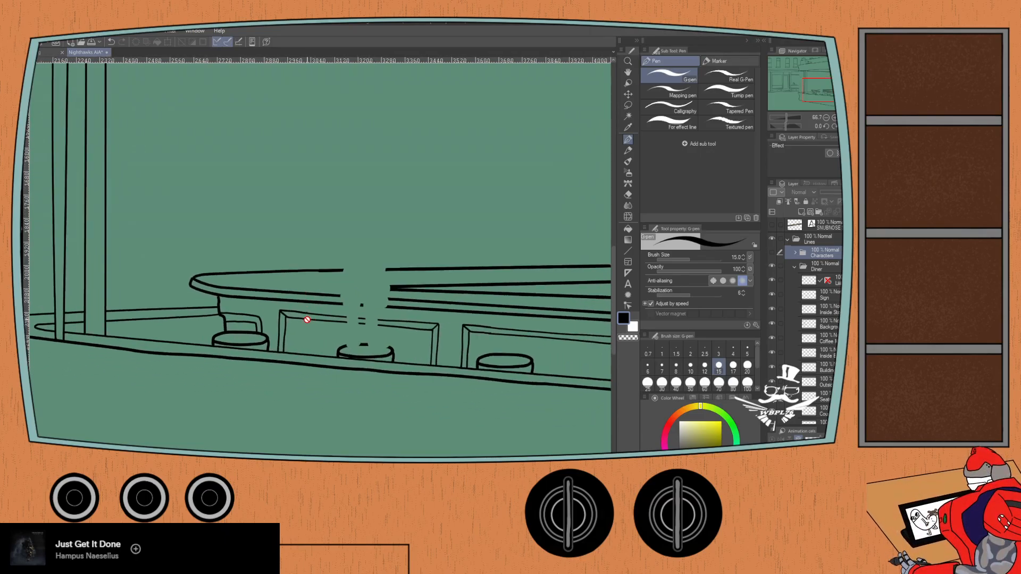
scroll(296, 326, "up", 4)
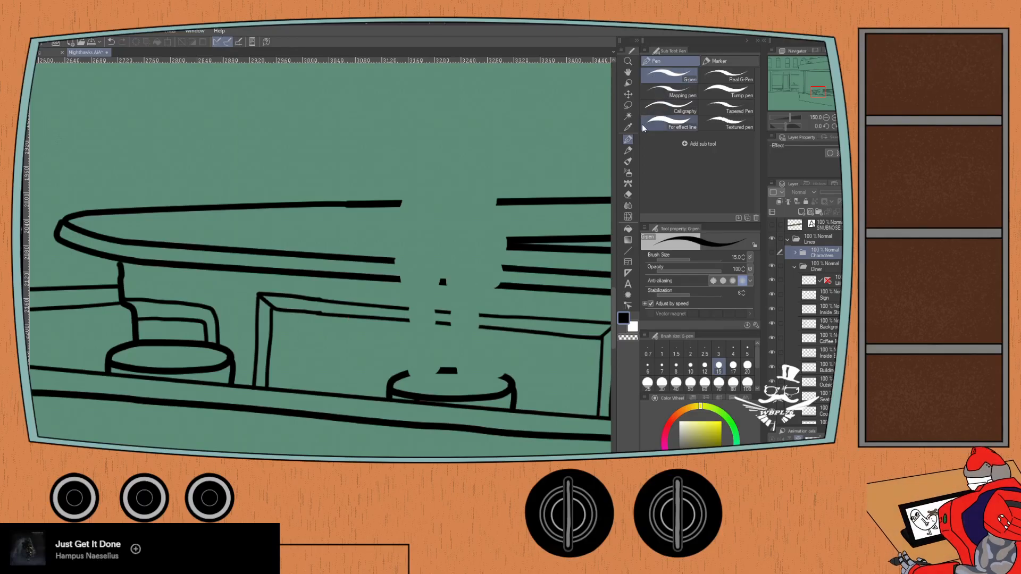
left_click(690, 366)
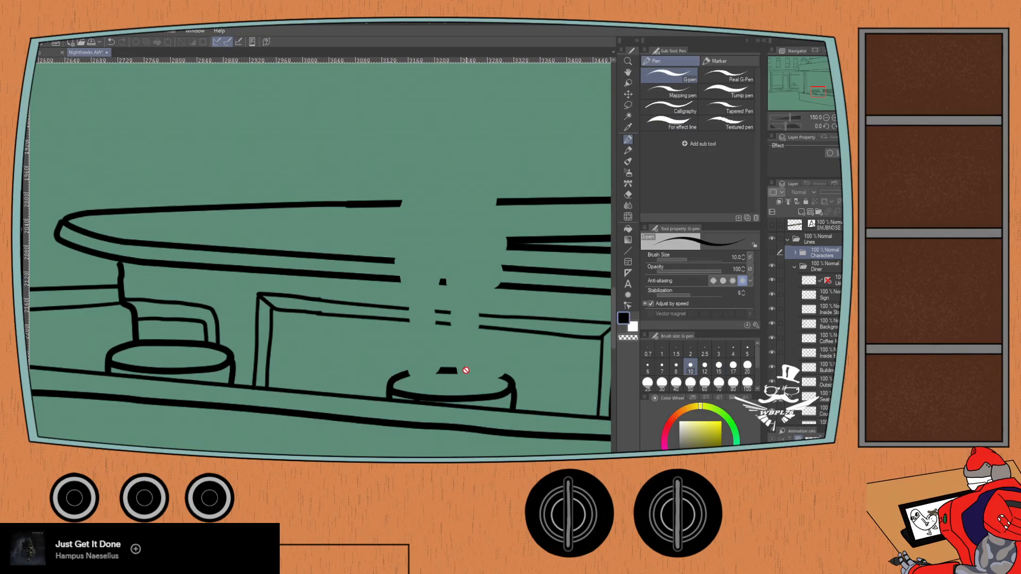
scroll(808, 319, "down", 5)
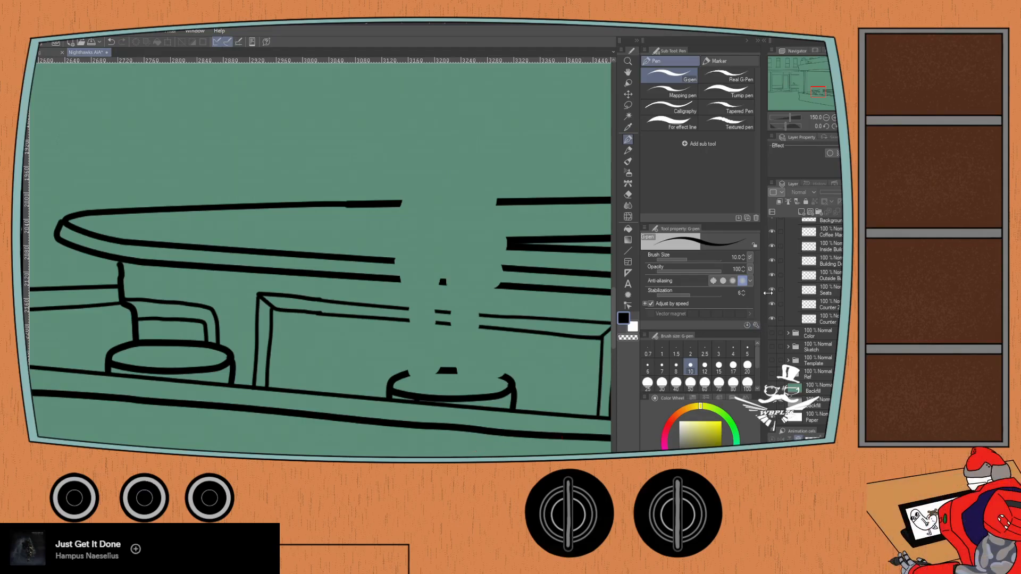
left_click(791, 293)
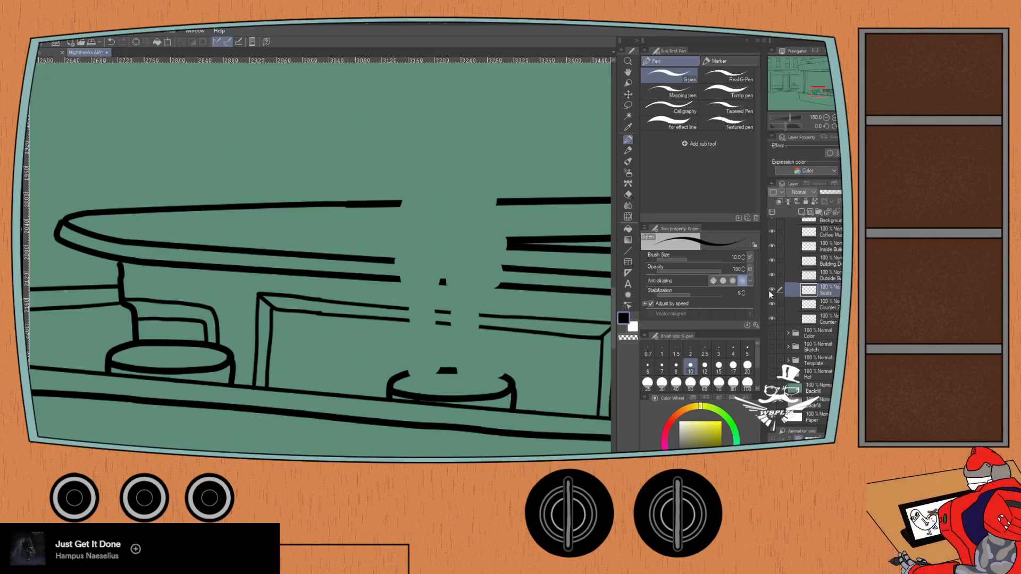
- Try to redraw the broken upper rim of the second counter stool with the size 10 G-pen
mouse_move(381, 357)
left_mouse_down()
mouse_move(352, 373)
mouse_move(398, 370)
mouse_move(381, 381)
left_mouse_up()
key("ctrl+z")
key("ctrl+z")
mouse_move(422, 370)
left_mouse_down()
mouse_move(440, 370)
mouse_move(412, 371)
mouse_move(509, 382)
left_mouse_up()
key("ctrl+z")
key("ctrl+z")
- Try a G-pen size of 15 for closing the stool's upper rim, and undo the stroke
left_click(719, 365)
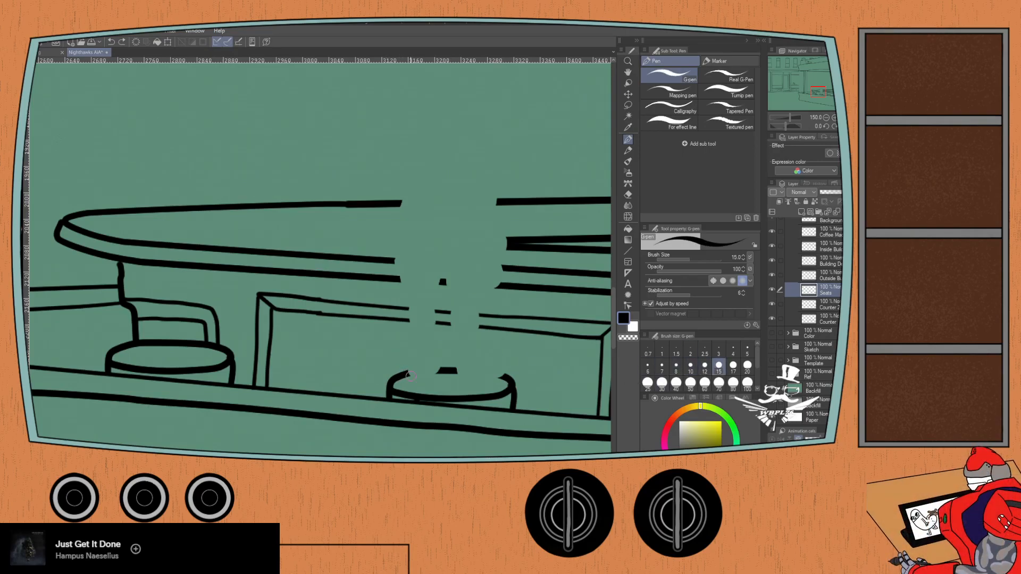
left_click_drag(404, 375, 507, 383)
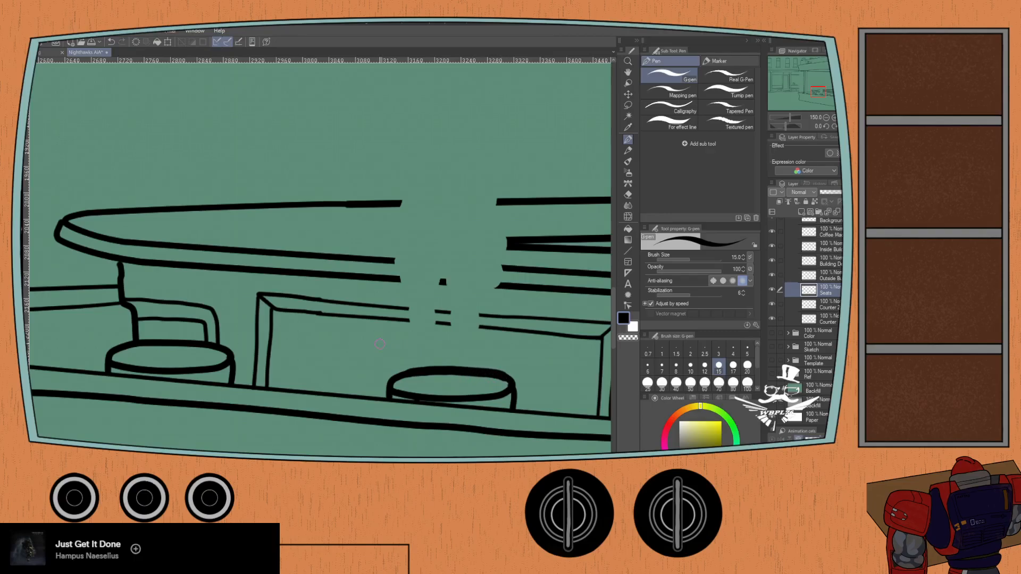
key("ctrl+z")
- Set the G-pen size to 12, test a stroke across the stool's upper rim, and undo it
left_click(704, 365)
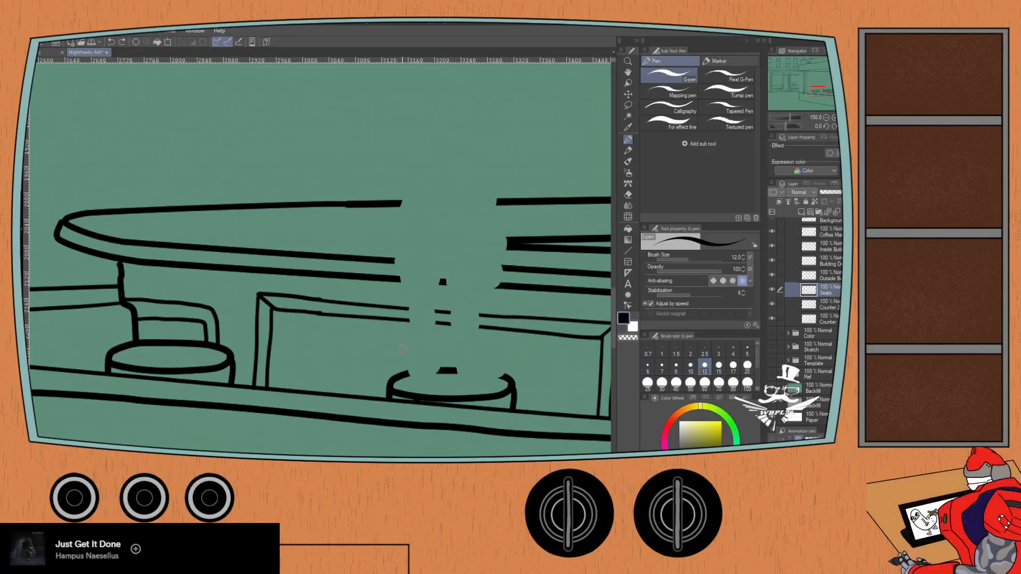
mouse_move(404, 374)
left_mouse_down()
mouse_move(468, 371)
mouse_move(499, 382)
left_mouse_up()
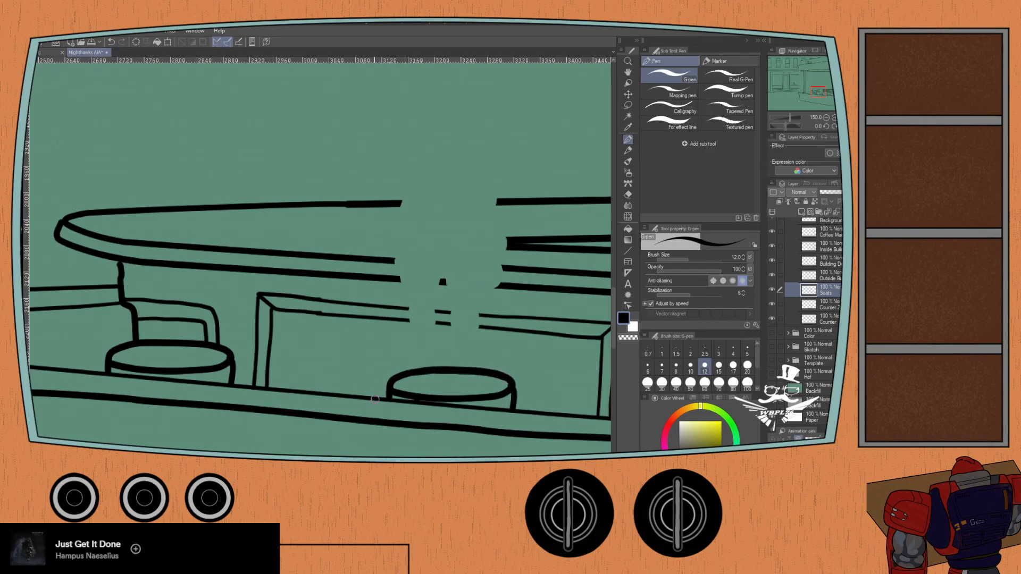
scroll(344, 392, "up", 4)
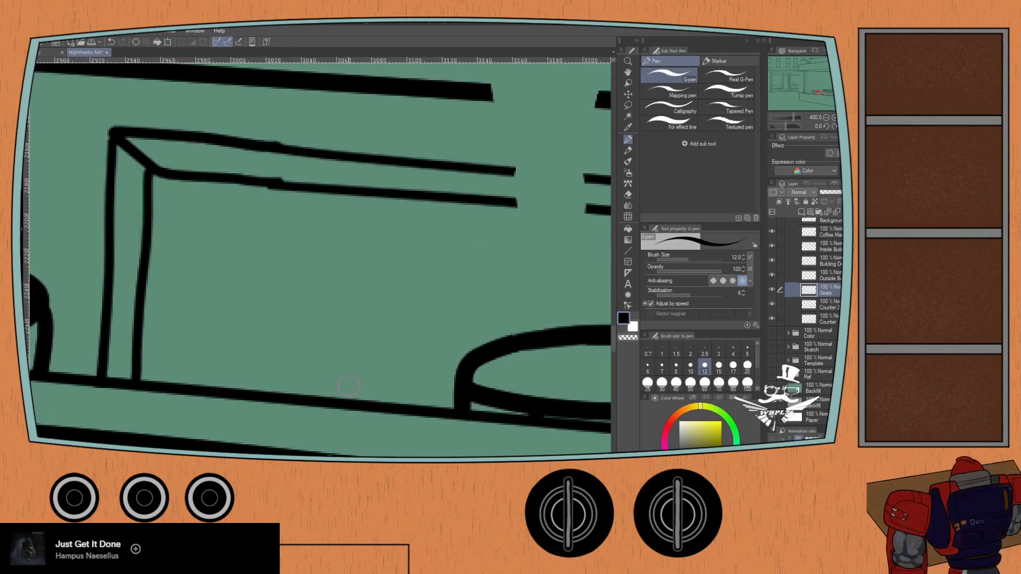
left_click_drag(472, 349, 207, 327)
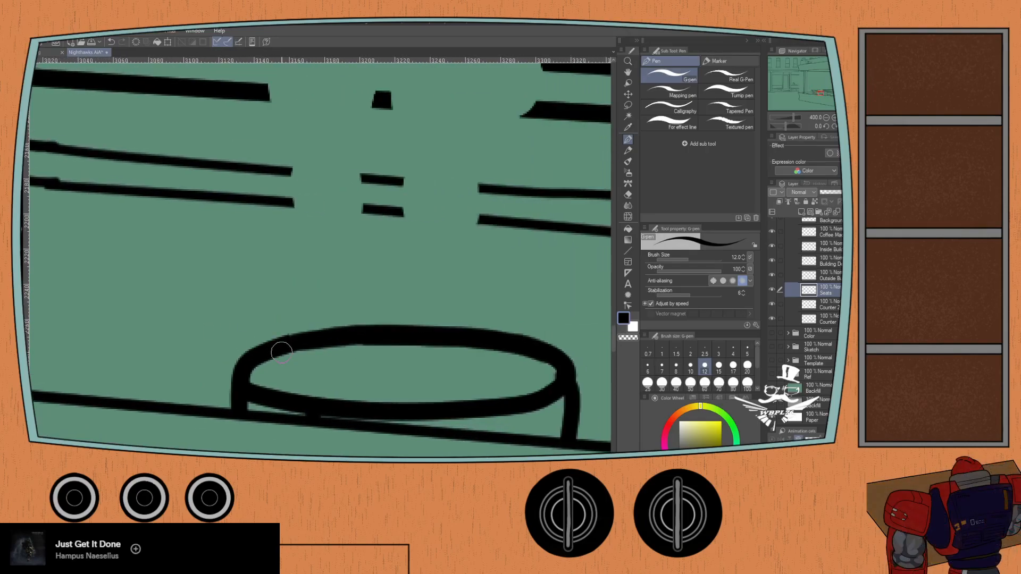
key("ctrl+z")
- Try short strokes extending the stool rim from its broken left end, undoing each one
mouse_move(266, 352)
left_mouse_down()
mouse_move(313, 336)
mouse_move(281, 345)
mouse_move(319, 337)
left_mouse_up()
key("ctrl+z")
key("ctrl+z")
key("ctrl+z")
left_click_drag(275, 349, 334, 334)
key("ctrl+z")
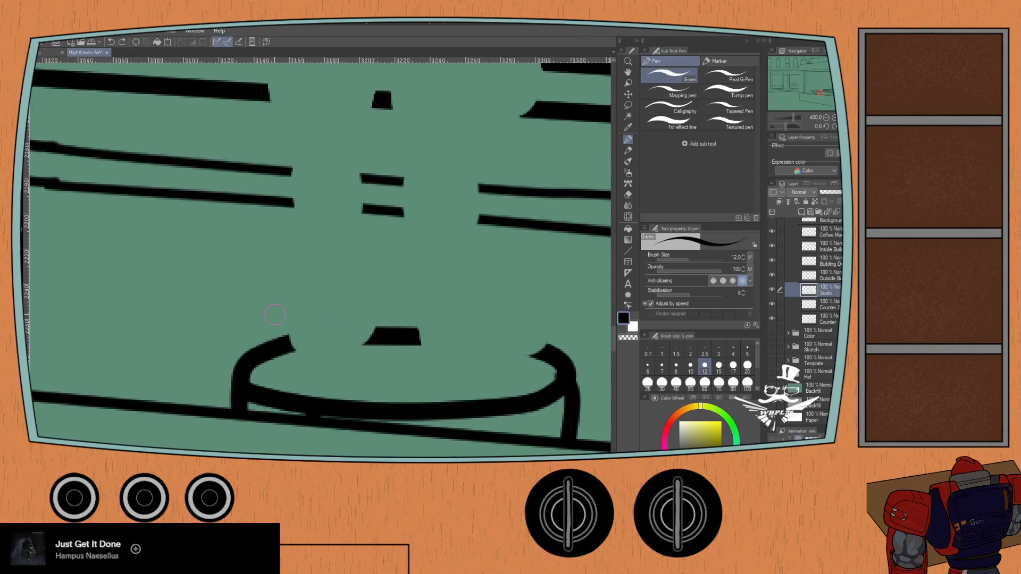
- Try to bridge both gaps in the stool's upper rim with one long stroke, and undo it
mouse_move(276, 346)
left_mouse_down()
mouse_move(415, 335)
mouse_move(555, 360)
left_mouse_up()
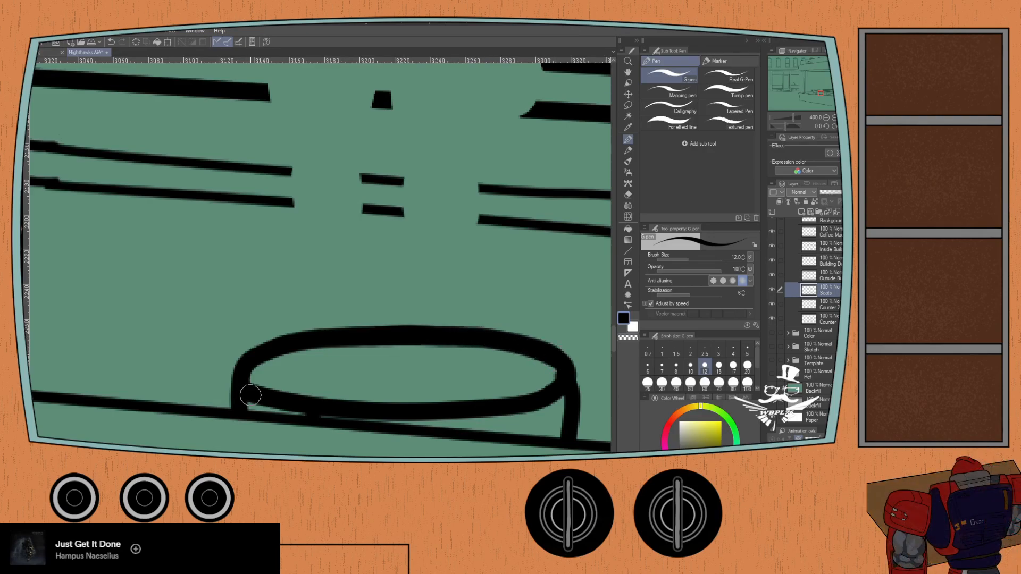
scroll(253, 395, "up", 2)
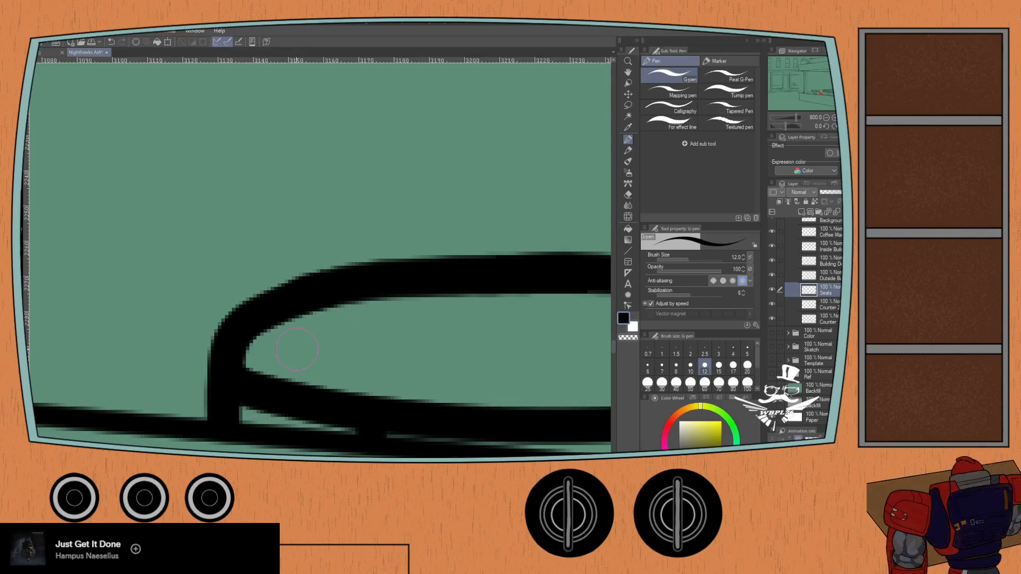
key("ctrl+z")
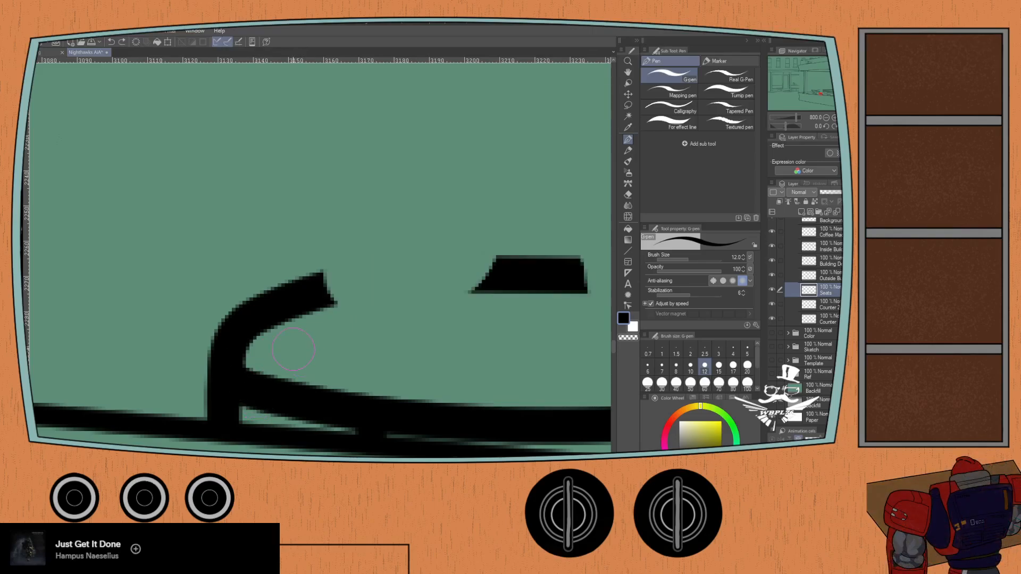
- Try a lower anti-aliasing level for a G-pen stroke bridging both gaps in the stool's upper rim, and undo the stroke
left_click(723, 280)
left_click_drag(352, 303, 176, 319)
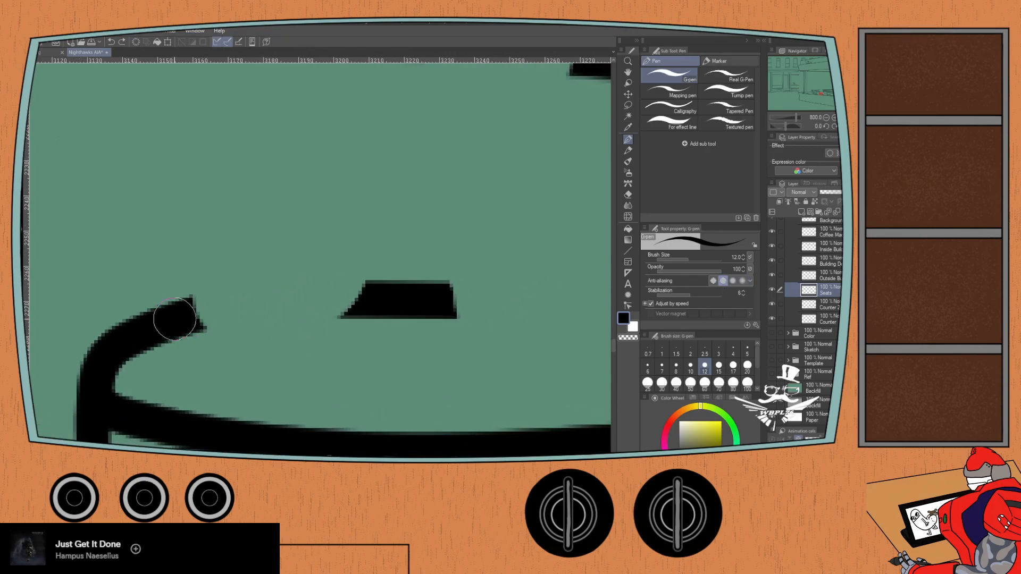
scroll(176, 319, "down", 2)
mouse_move(191, 318)
left_mouse_down()
mouse_move(279, 309)
mouse_move(417, 317)
mouse_move(431, 355)
left_mouse_up()
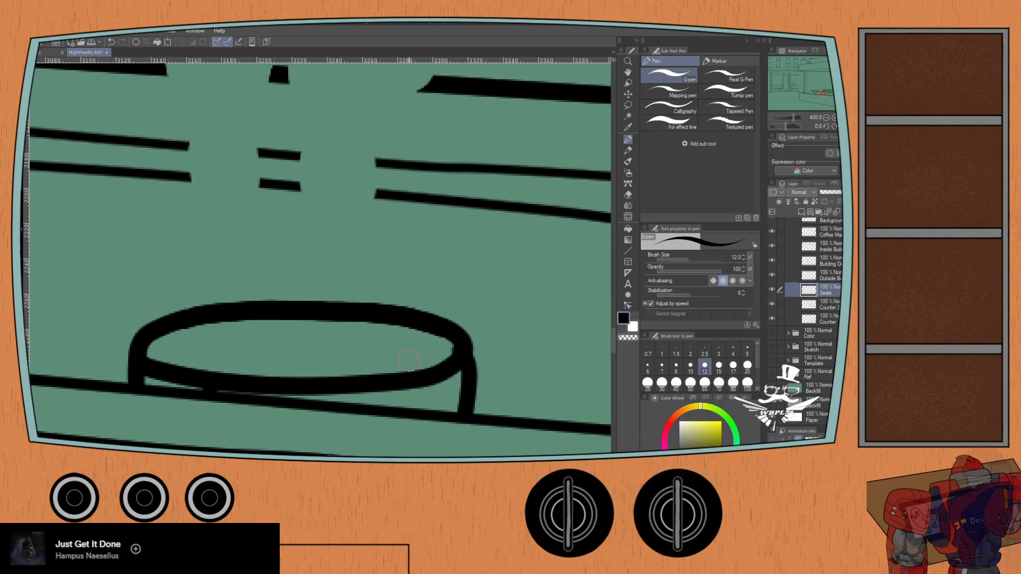
key("ctrl+z")
- Set the G-pen's anti-aliasing to the third level and test long and short strokes on the stool's upper rim, undoing each one
left_click(732, 280)
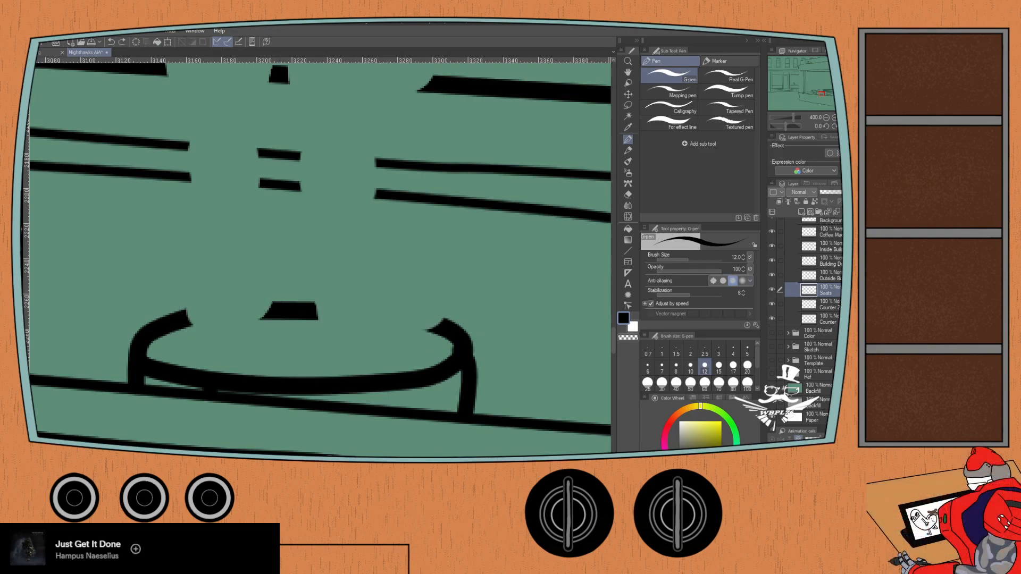
mouse_move(179, 321)
left_mouse_down()
mouse_move(291, 310)
mouse_move(382, 315)
mouse_move(450, 336)
left_mouse_up()
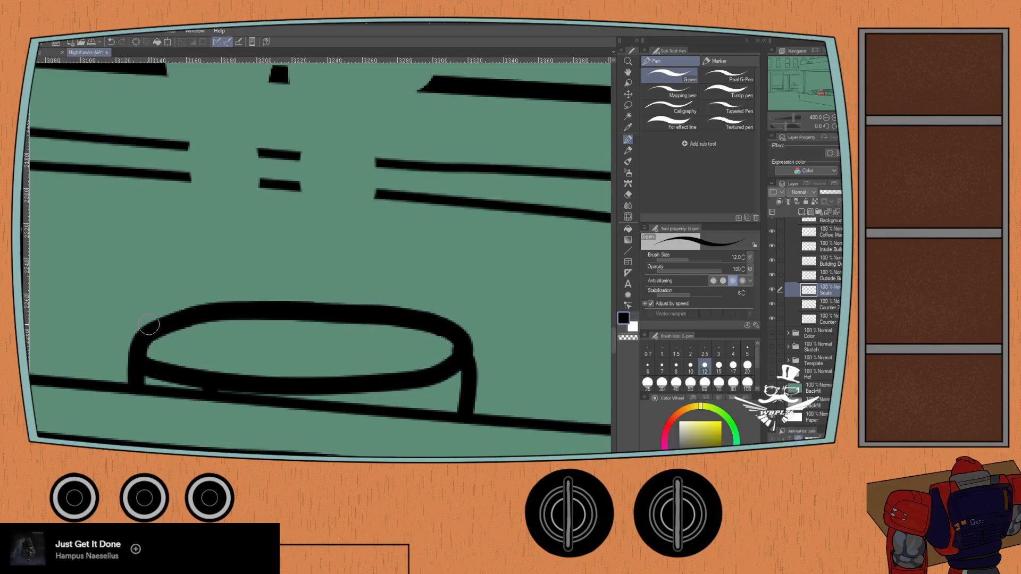
key("ctrl+z")
left_click_drag(194, 317, 251, 314)
key("ctrl+z")
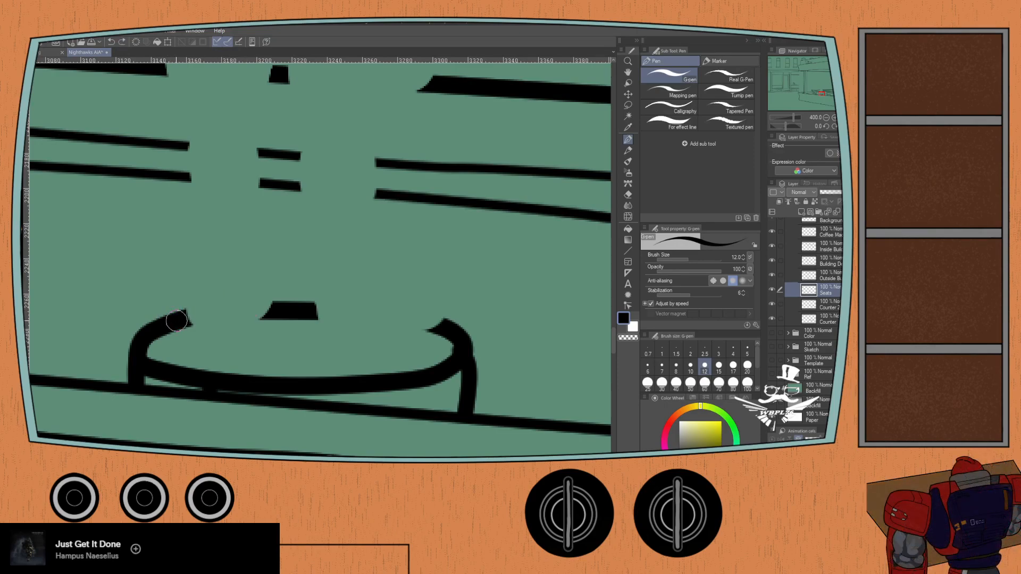
left_click_drag(185, 318, 255, 311)
key("ctrl+z")
- Try a G-pen size of 15 for strokes across the gaps in the stool's upper rim, undoing each one
key("bracketleft")
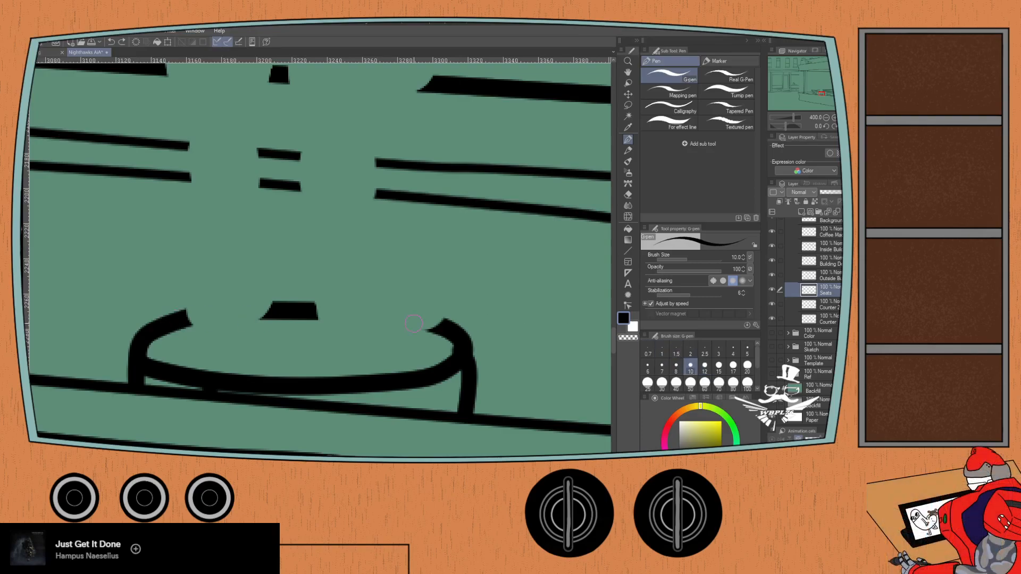
key("bracketright")
key("bracketright")
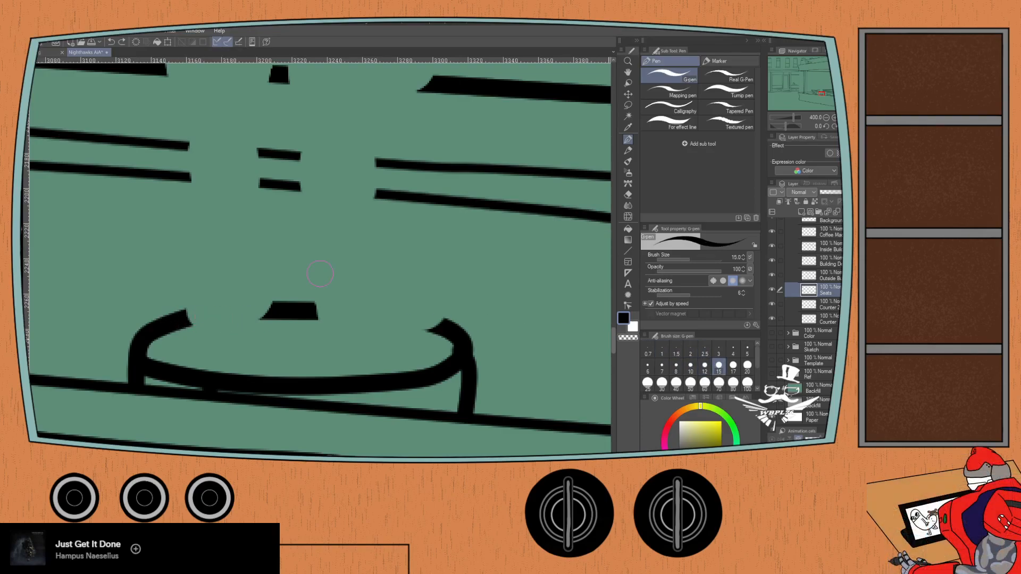
left_click_drag(177, 321, 390, 312)
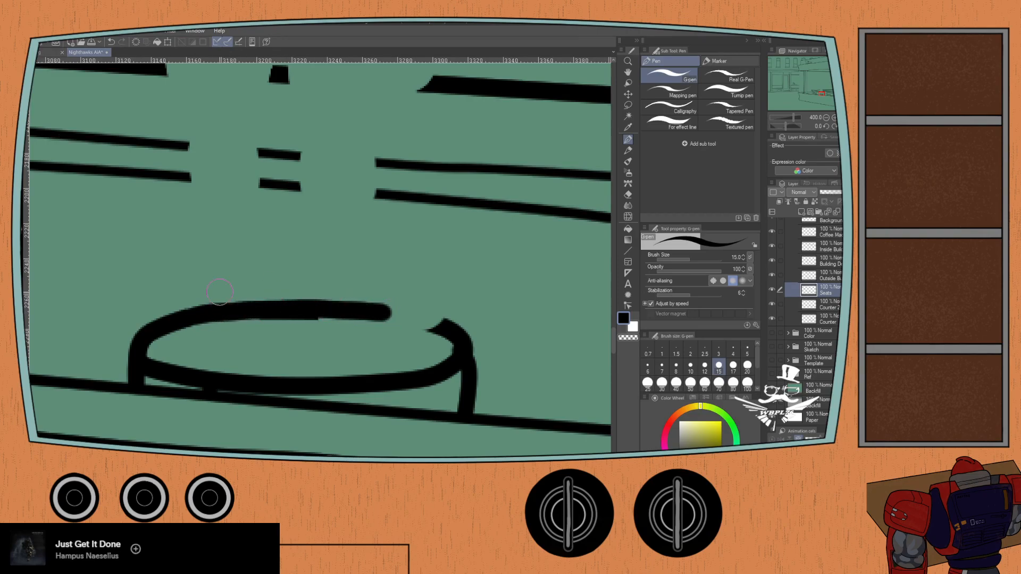
key("ctrl+z")
left_click_drag(174, 321, 259, 304)
key("ctrl+z")
left_click_drag(185, 318, 255, 308)
key("ctrl+z")
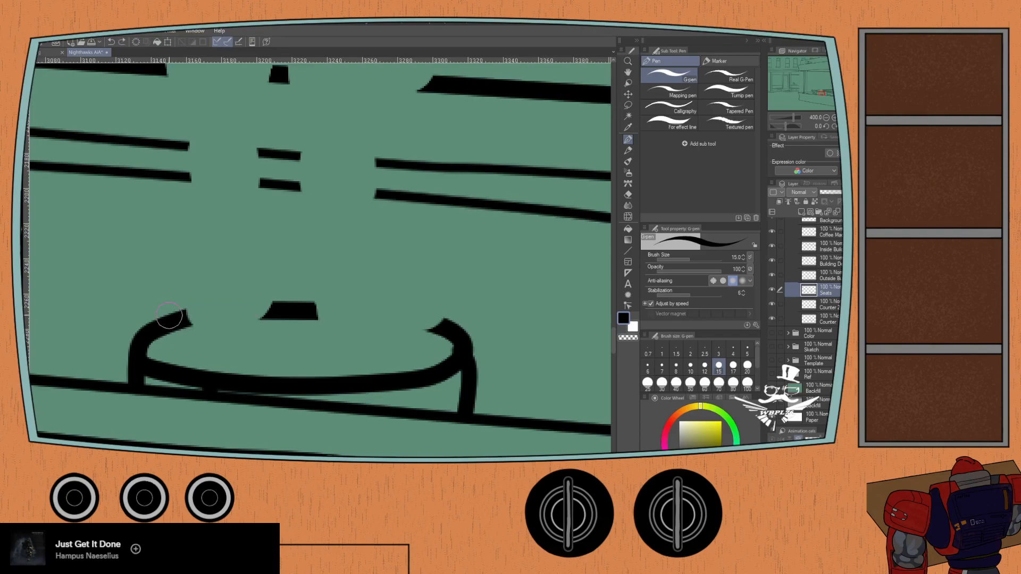
mouse_move(196, 318)
left_mouse_down()
mouse_move(275, 306)
mouse_move(364, 314)
mouse_move(420, 321)
mouse_move(447, 347)
left_mouse_up()
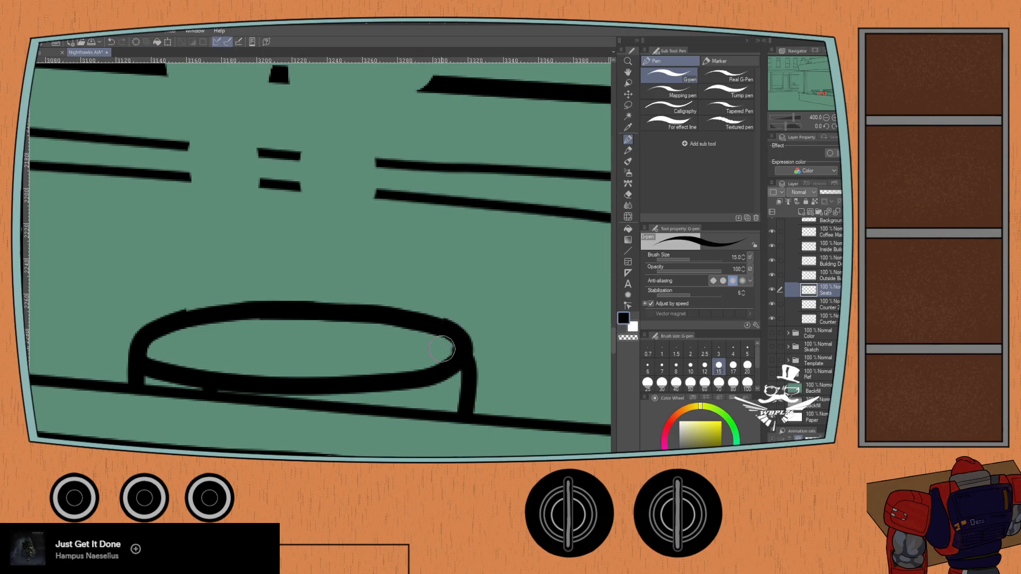
key("ctrl+z")
- Set the G-pen size to 12 and redraw the stool's upper rim until one smooth stroke bridges both gaps
left_click(705, 365)
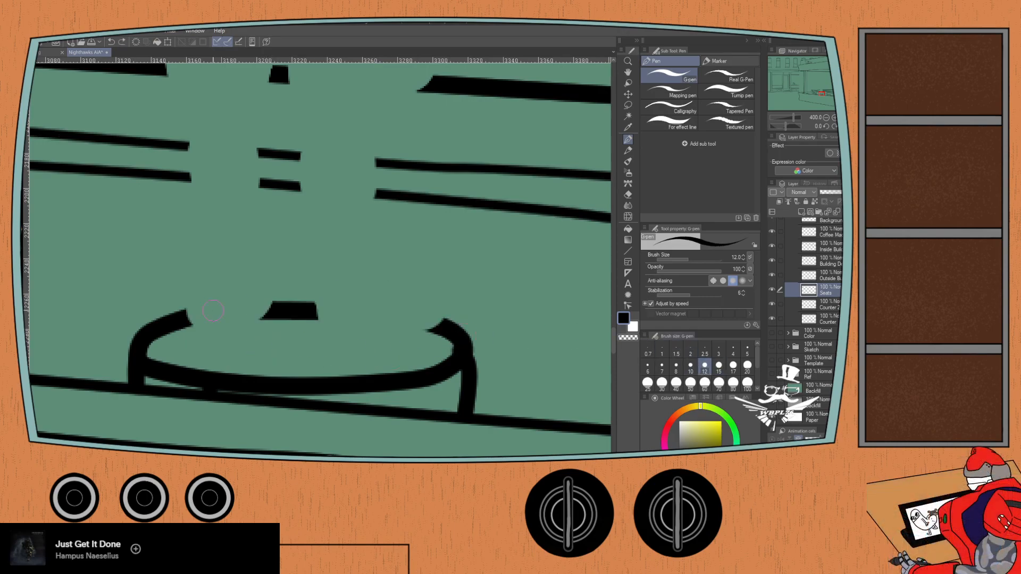
left_click_drag(179, 319, 255, 307)
key("ctrl+z")
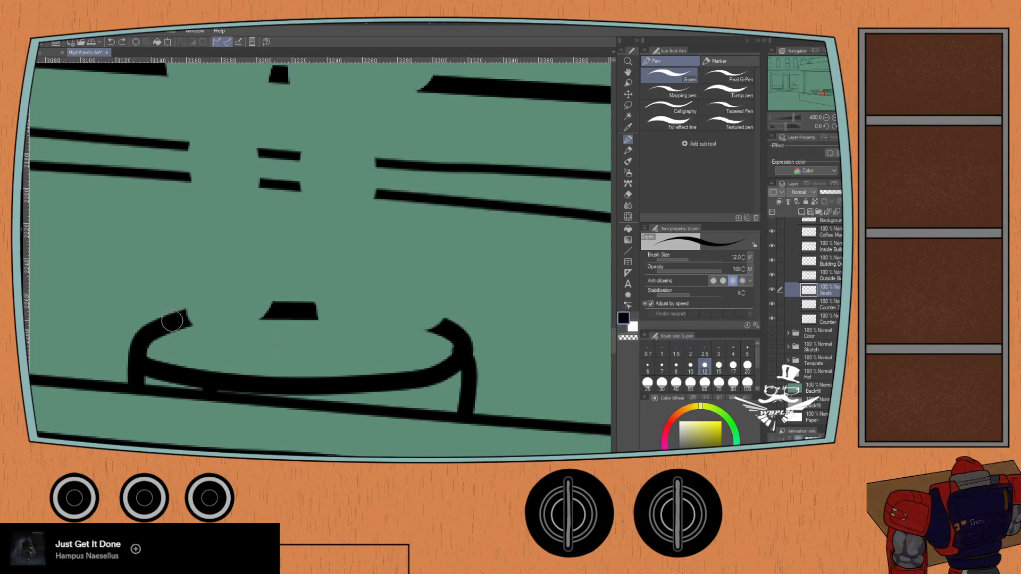
left_click_drag(179, 319, 271, 301)
key("ctrl+z")
left_click_drag(180, 319, 323, 309)
key("ctrl+z")
mouse_move(179, 320)
left_mouse_down()
mouse_move(311, 309)
mouse_move(447, 328)
left_mouse_up()
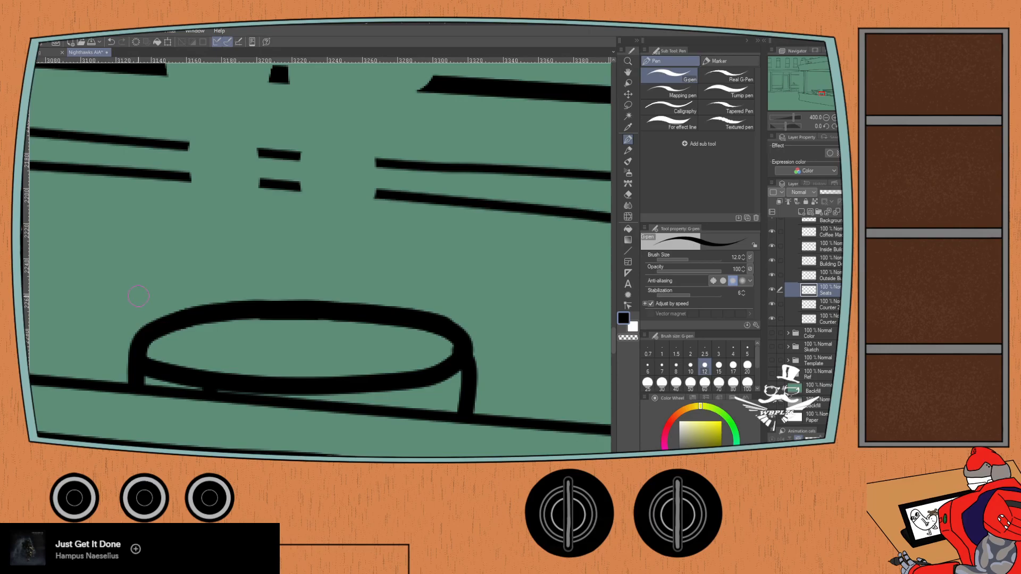
- Examine the stools, counter edges and back wall along the diner for remaining gaps in the line art
scroll(224, 314, "down", 2)
mouse_move(142, 320)
left_mouse_down()
mouse_move(485, 347)
mouse_move(228, 314)
left_mouse_up()
mouse_move(526, 325)
left_mouse_down()
mouse_move(340, 292)
mouse_move(62, 282)
left_mouse_up()
mouse_move(290, 285)
left_mouse_down()
mouse_move(73, 278)
mouse_move(416, 355)
left_mouse_up()
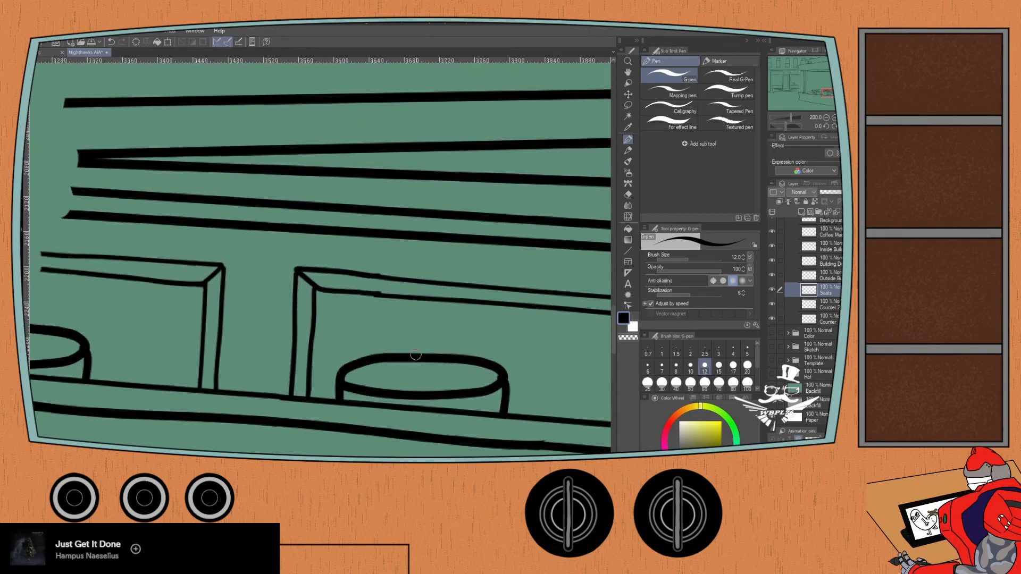
scroll(416, 355, "down", 1)
left_click_drag(79, 278, 277, 349)
left_click_drag(139, 314, 348, 365)
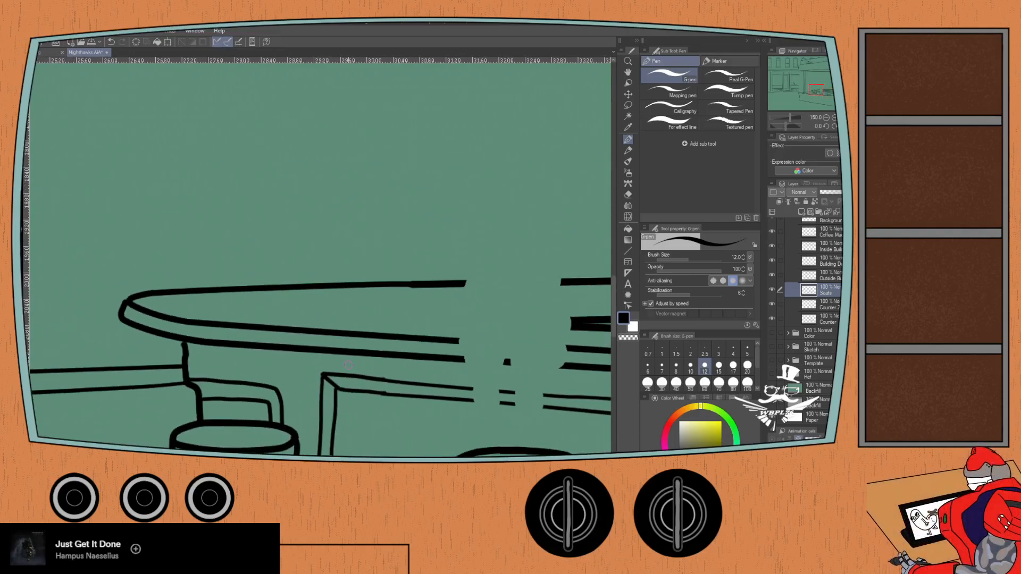
scroll(348, 365, "down", 1)
left_click_drag(323, 314, 112, 348)
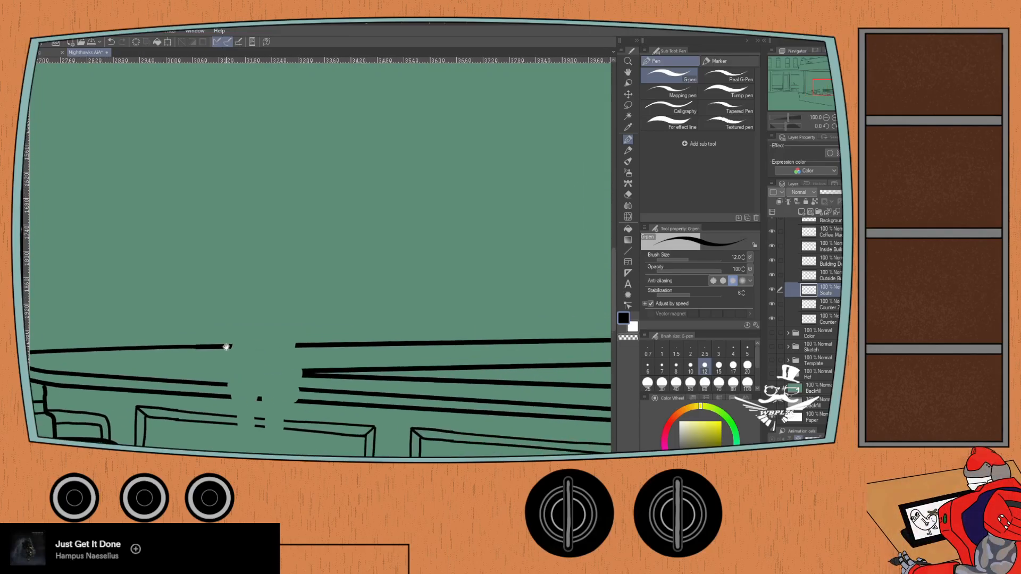
scroll(225, 338, "down", 1)
left_click_drag(531, 259, 212, 342)
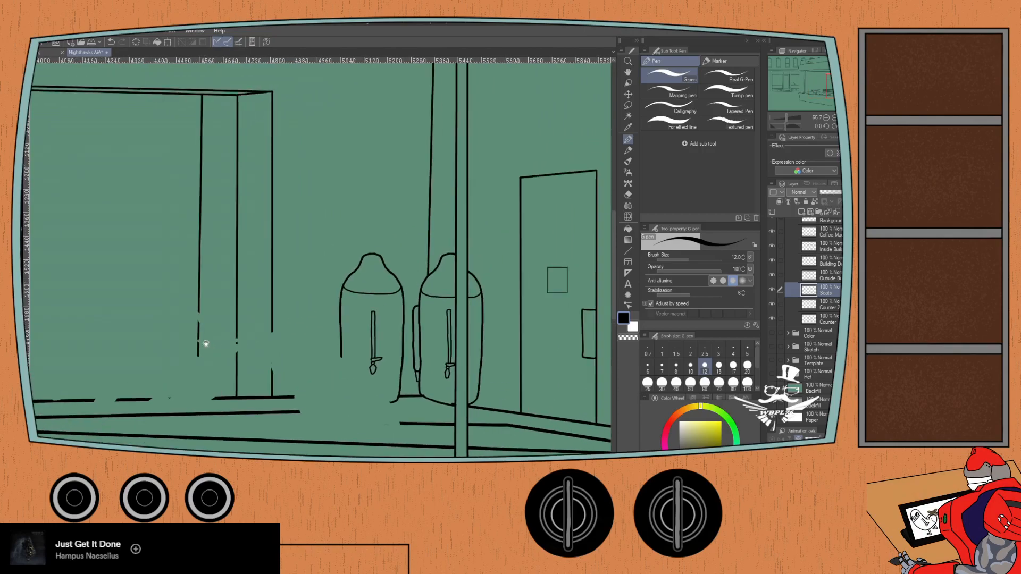
left_click_drag(147, 356, 315, 225)
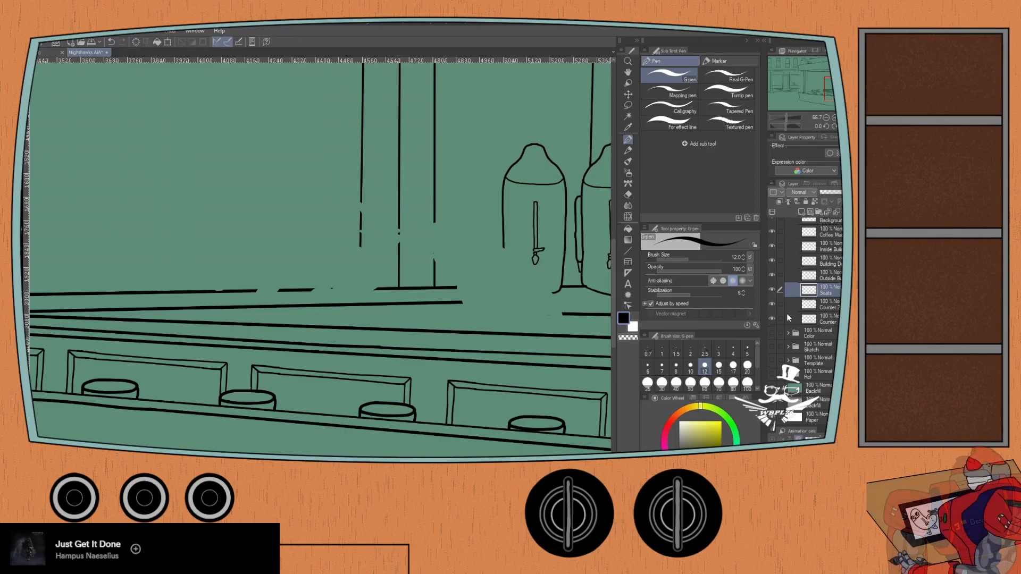
- Toggle the visibility of the Seats layer and the Counter layer directly below it to check which lines each one holds
left_click(771, 304)
left_click(771, 305)
left_click(771, 304)
left_click(772, 304)
left_click(771, 304)
left_click(771, 304)
key("ctrl+minus")
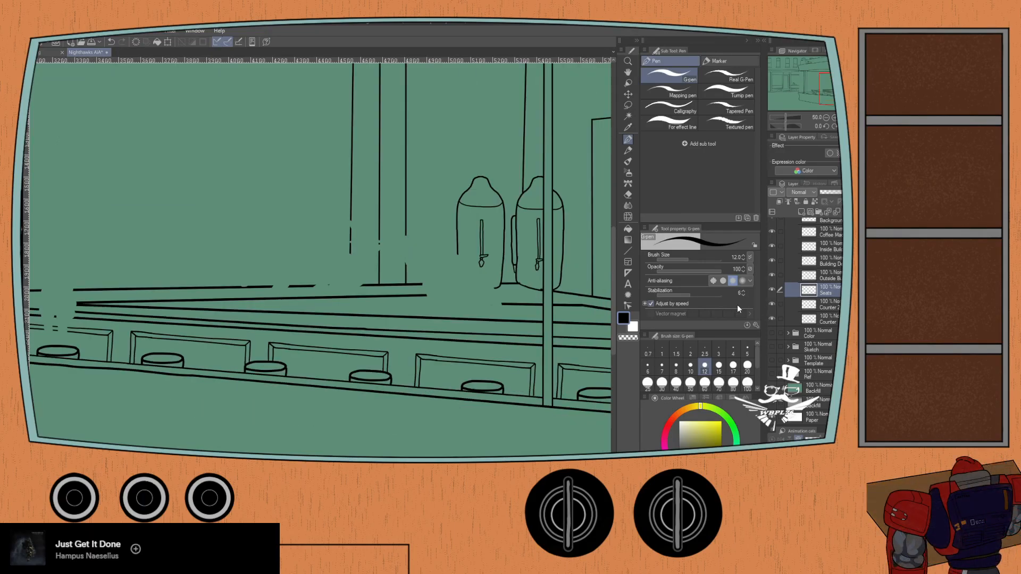
left_click(771, 291)
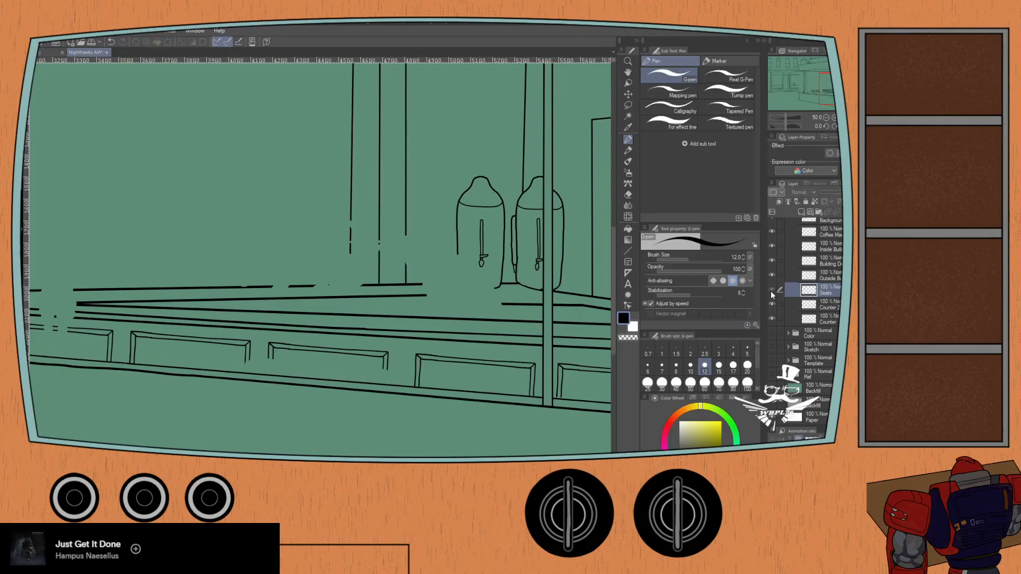
left_click(771, 290)
left_click(772, 305)
left_click(771, 304)
left_click(771, 304)
left_click(771, 305)
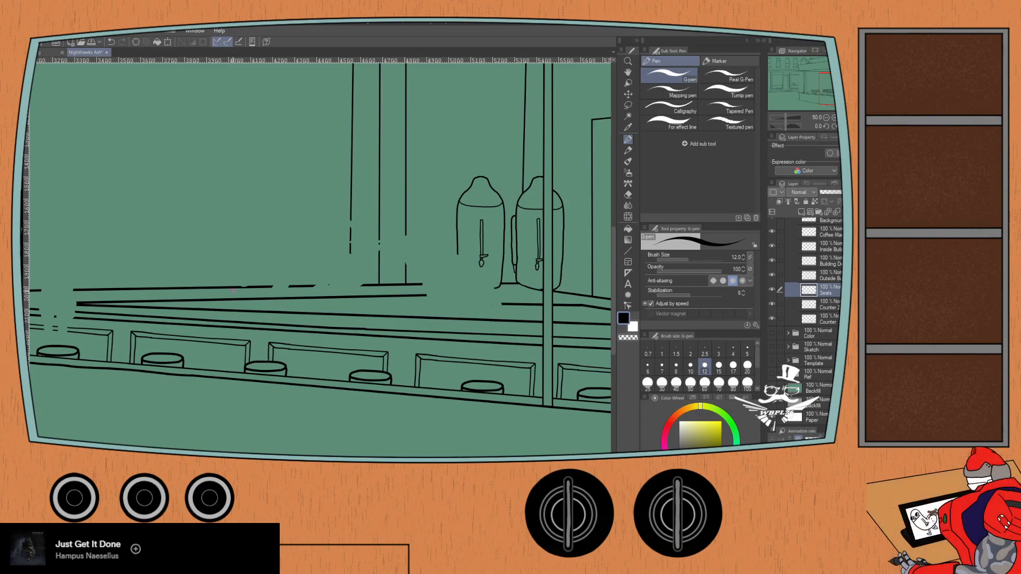
- Try to fill the notch in the counter's upper edge line with size 12 G-pen strokes, undoing each one
scroll(233, 287, "up", 5)
mouse_move(287, 284)
left_mouse_down()
mouse_move(221, 321)
mouse_move(235, 320)
left_mouse_up()
scroll(198, 326, "up", 2)
key("ctrl+z")
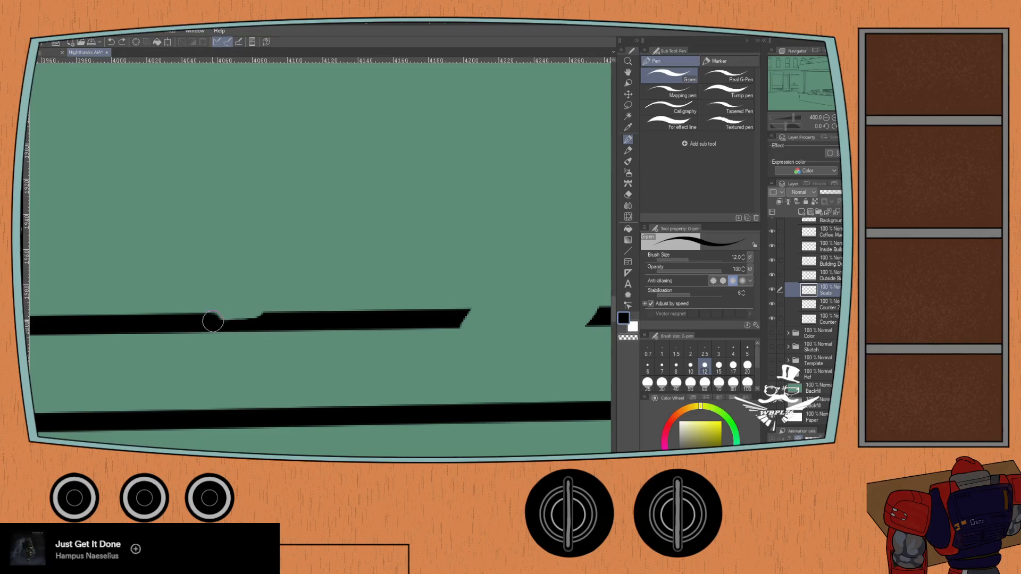
left_click_drag(212, 323, 263, 319)
key("ctrl+z")
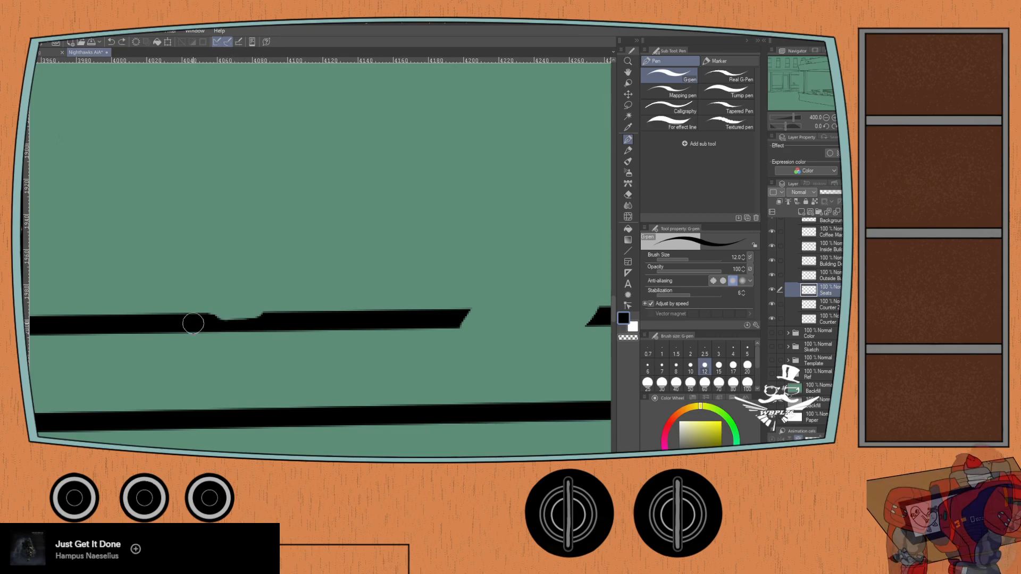
left_click_drag(192, 322, 281, 321)
left_click(283, 322, "shift")
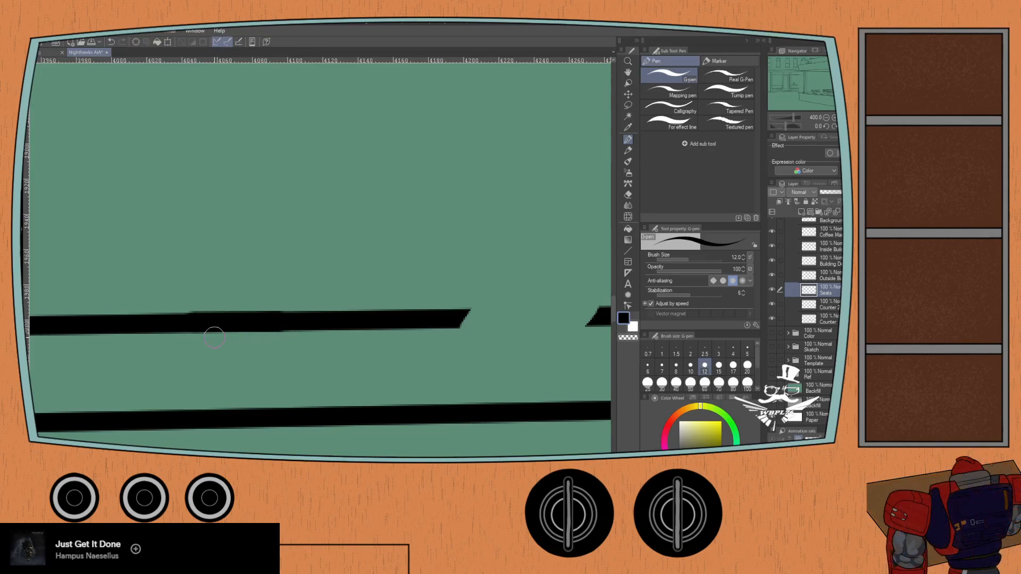
key("ctrl+z")
left_click_drag(177, 324, 307, 321)
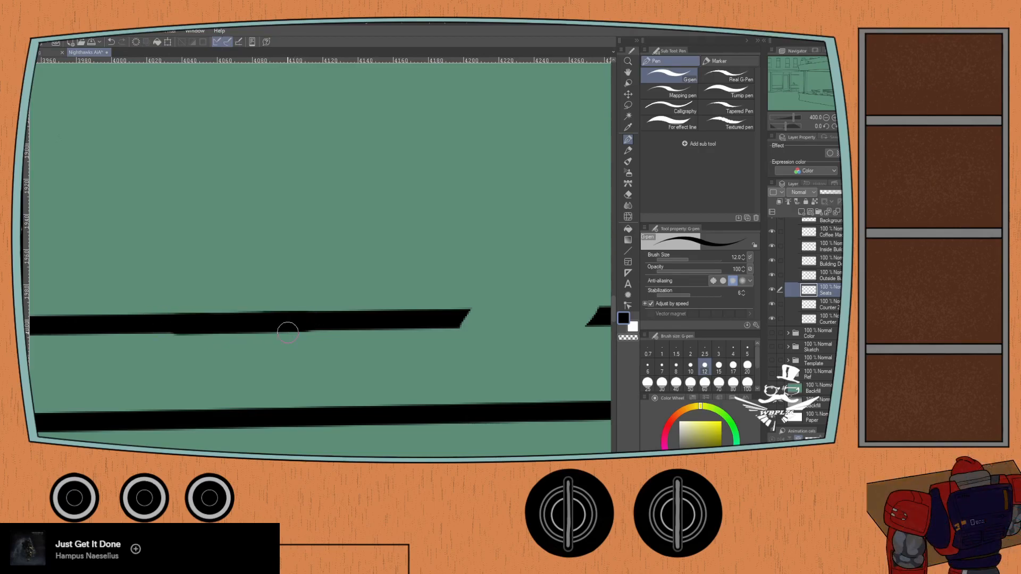
key("ctrl+z")
- Set the G-pen size to 10 and fill the notch in the counter's upper edge line with a straight stroke
left_click(691, 367)
left_click_drag(177, 323, 297, 322)
key("ctrl+z")
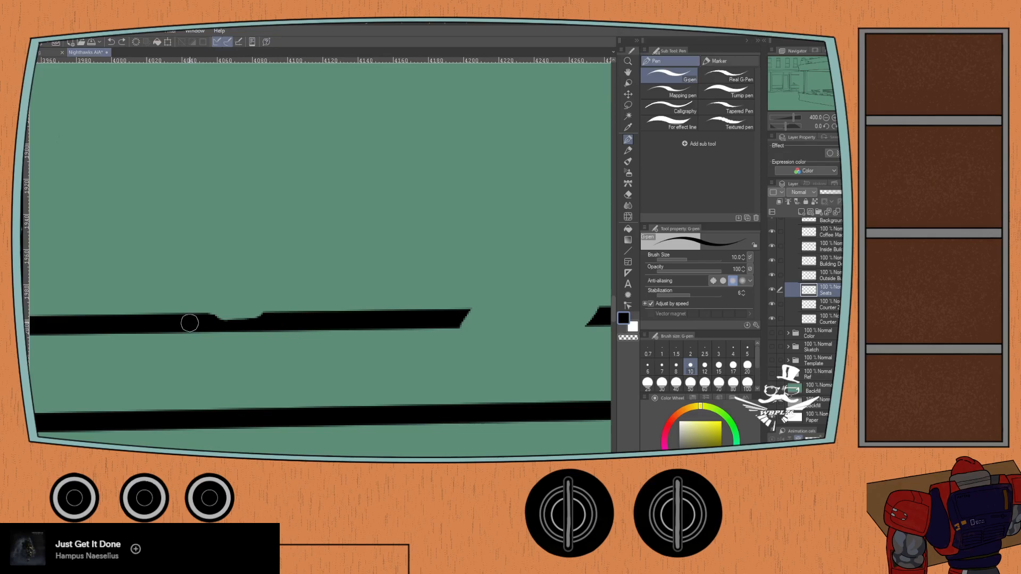
left_click_drag(190, 322, 300, 325)
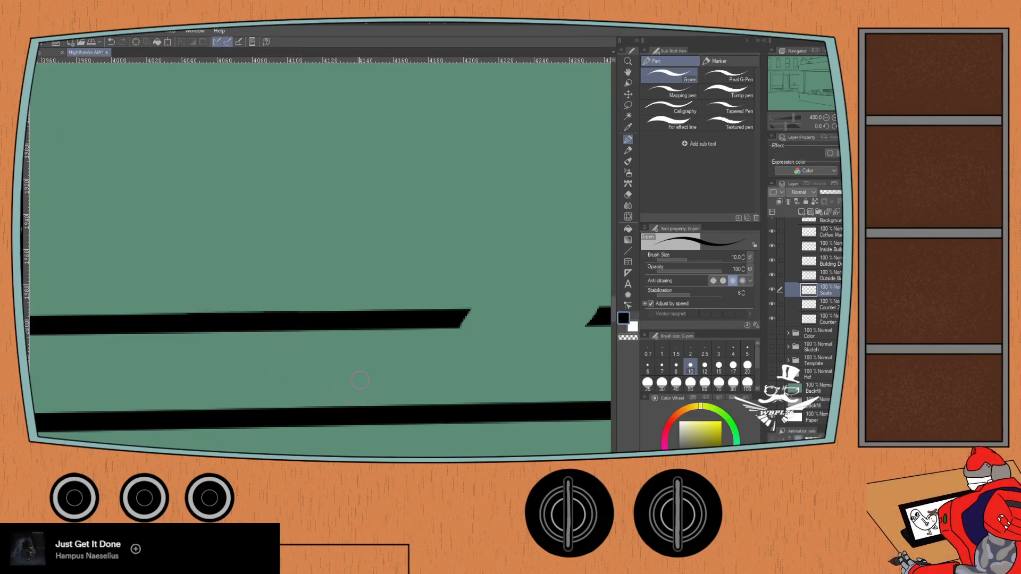
- Try to bridge the next gap in the counter's upper edge line at G-pen sizes 10 and 12, undoing both strokes
left_click_drag(423, 323, 276, 315)
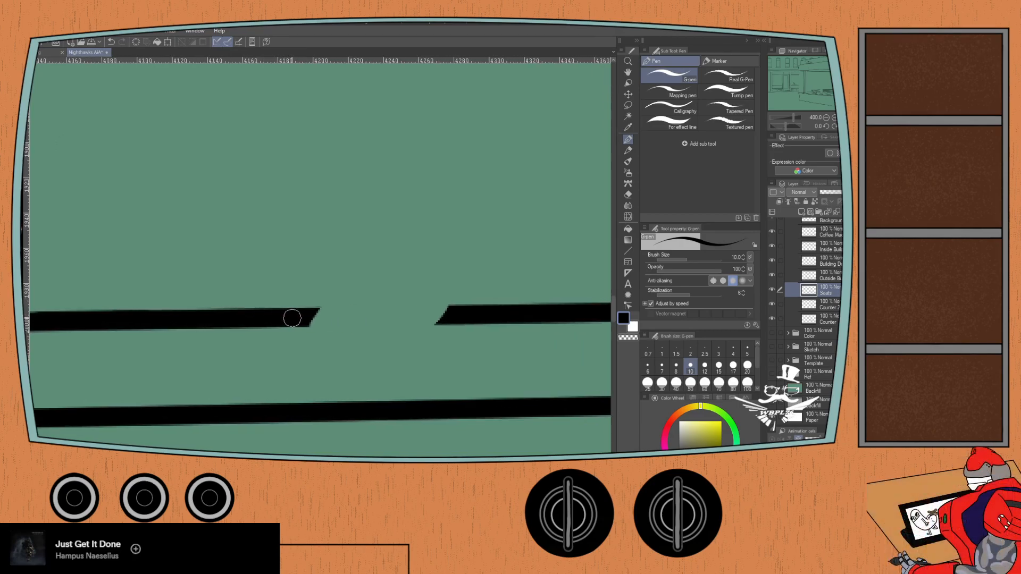
left_click_drag(292, 318, 478, 314)
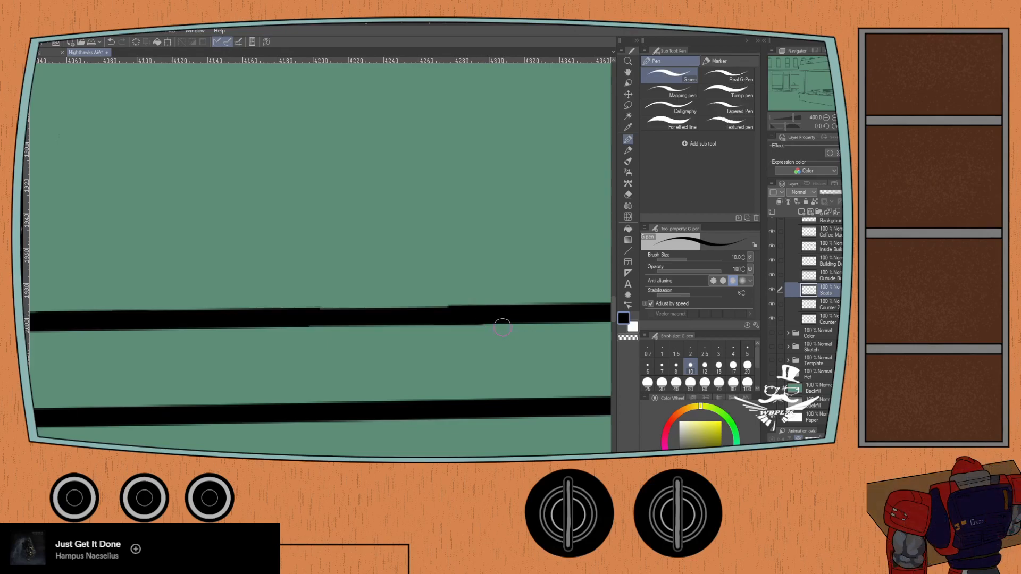
key("ctrl+z")
left_click(705, 366)
left_click_drag(292, 318, 473, 315)
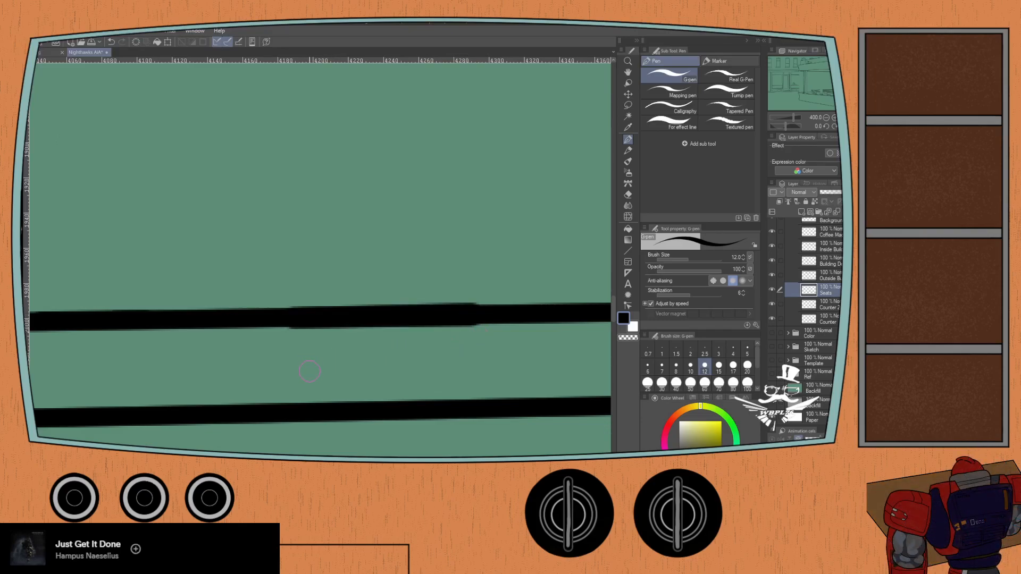
key("ctrl+z")
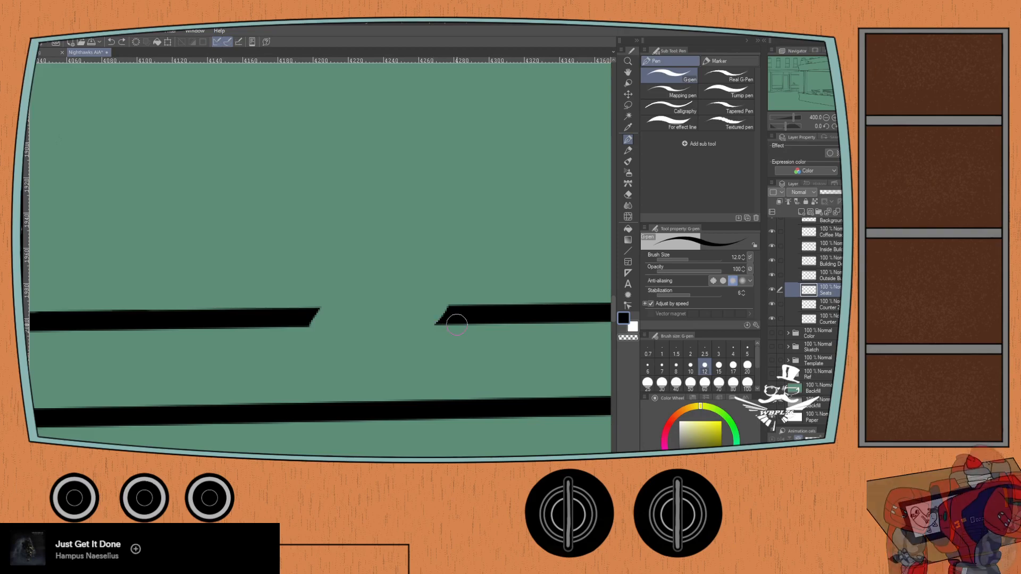
- Try a G-pen size of 11 for straight strokes across the gap in the counter's upper edge line, undoing each one
left_click(742, 259)
left_click_drag(292, 318, 483, 315)
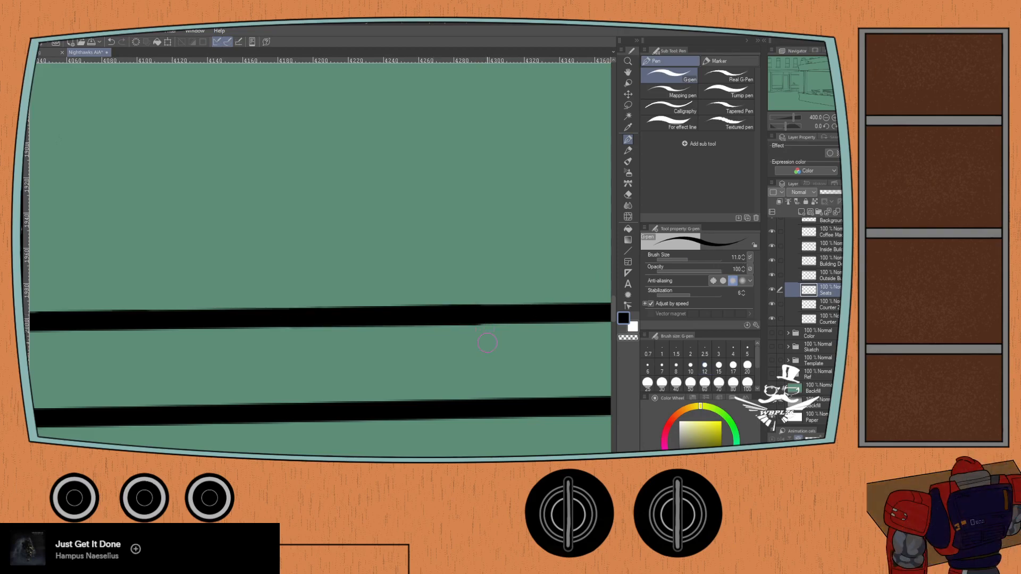
key("ctrl+z")
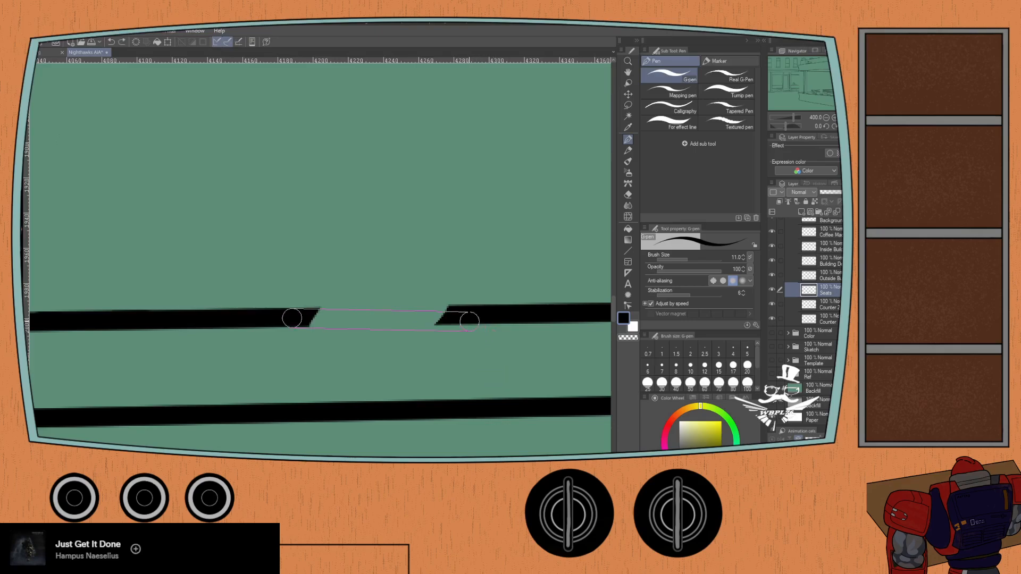
left_click(464, 315, "shift")
key("ctrl+z")
left_click(461, 315, "shift")
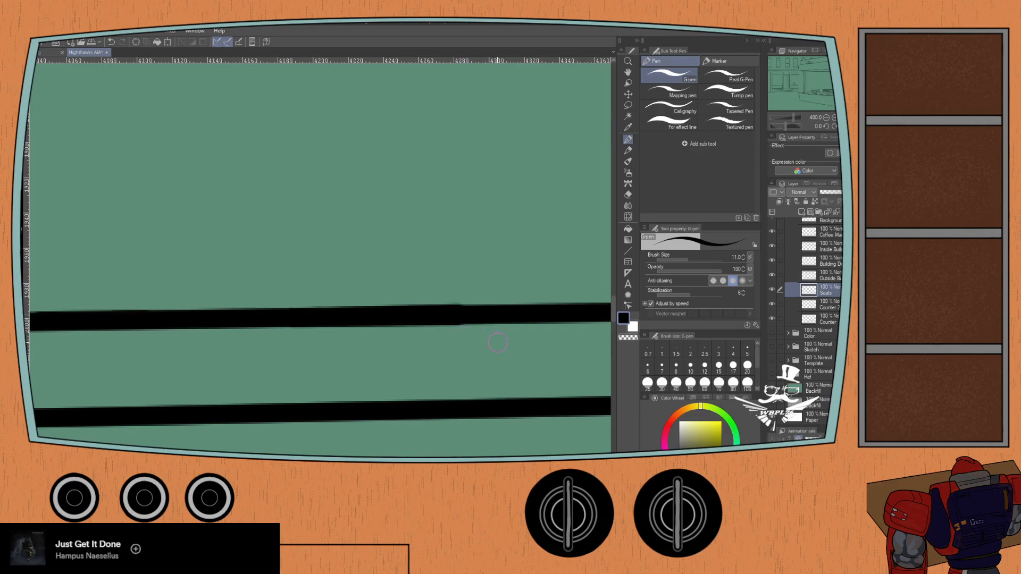
key("ctrl+z")
- Try a straight G-pen stroke at size 10 across the gap in the counter's upper edge line, undoing it
left_click(744, 259)
left_click(292, 318)
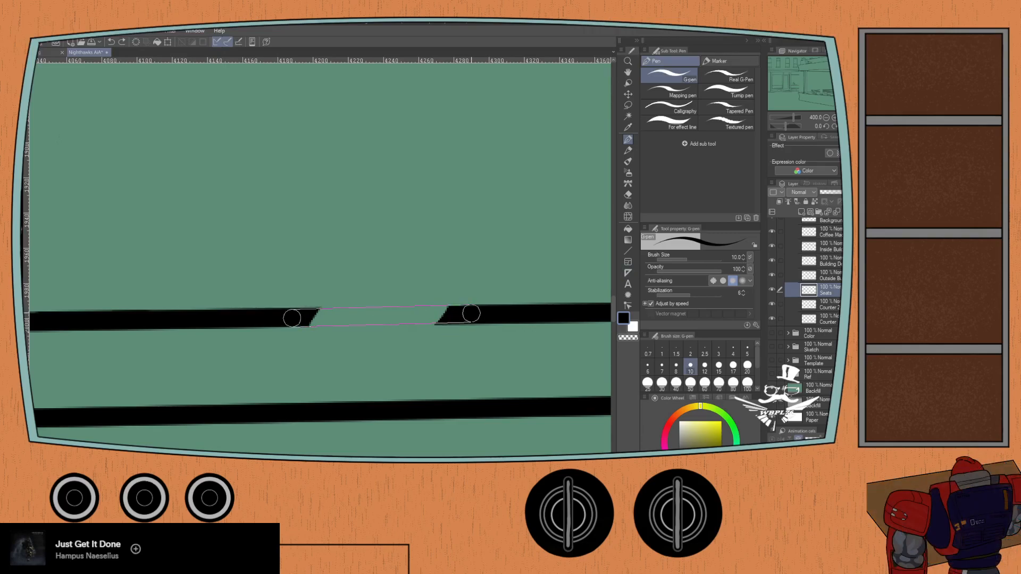
left_click(472, 315, "shift")
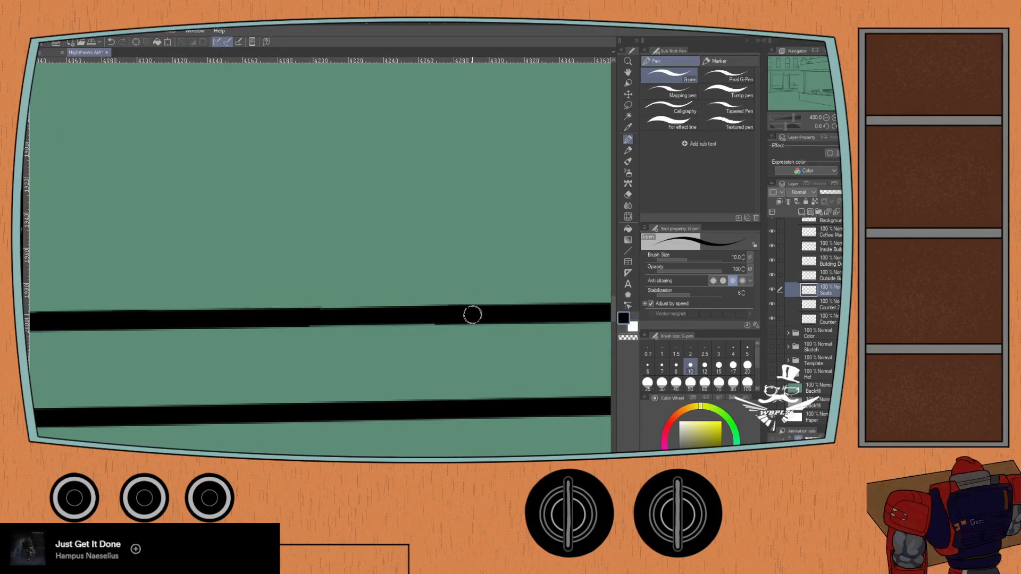
key("ctrl+z")
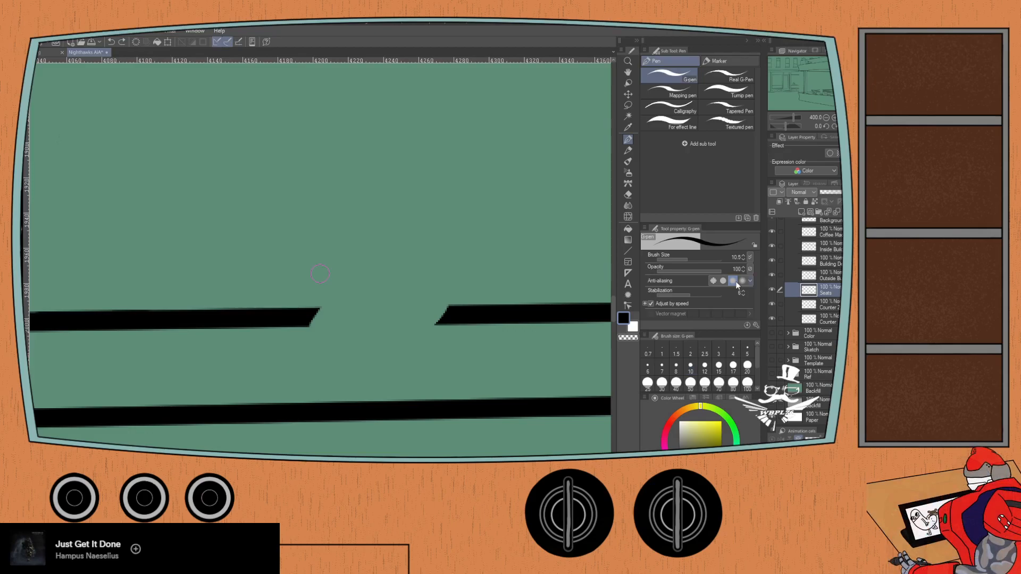
- Set the G-pen size to 10.5 and bridge the gap in the counter's upper edge line with a straight stroke, redoing the first attempt
key("]")
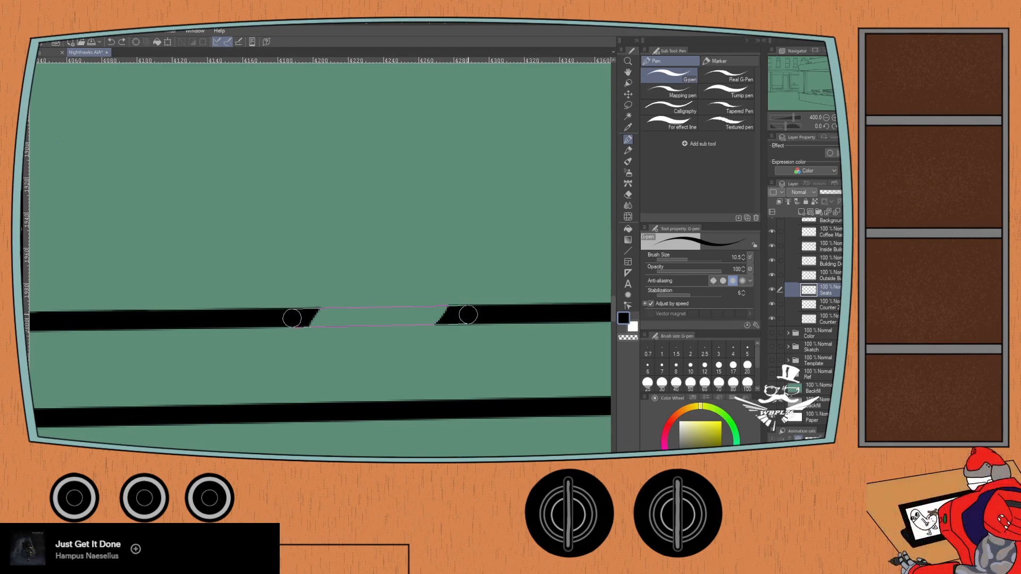
left_click(469, 314, "shift")
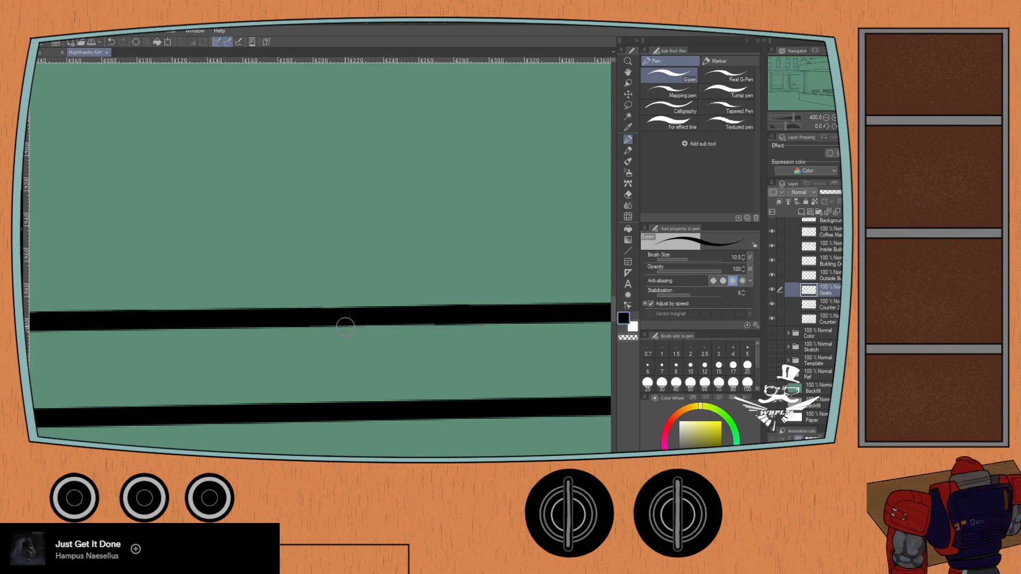
key("ctrl+z")
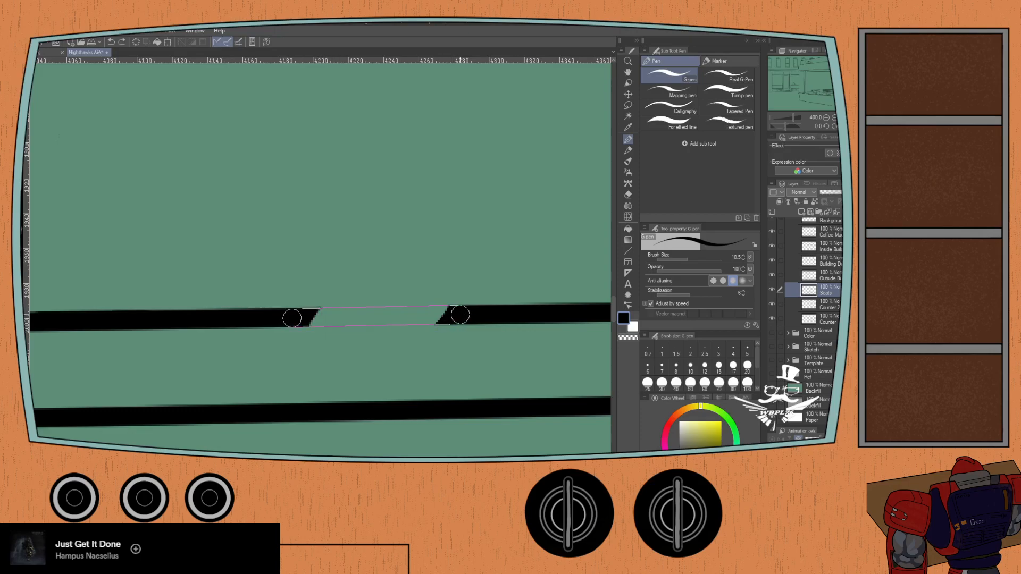
left_click(461, 314, "shift")
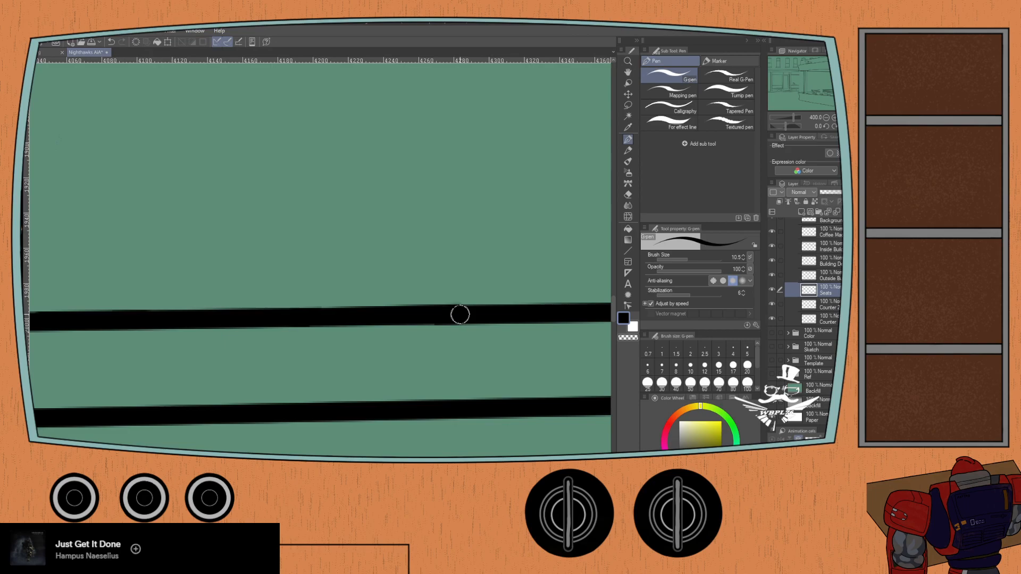
- Try straight size 10.5 G-pen strokes across the next, wider gap in the counter's upper edge line, undoing each one
scroll(420, 366, "down", 2)
scroll(203, 366, "down", 1)
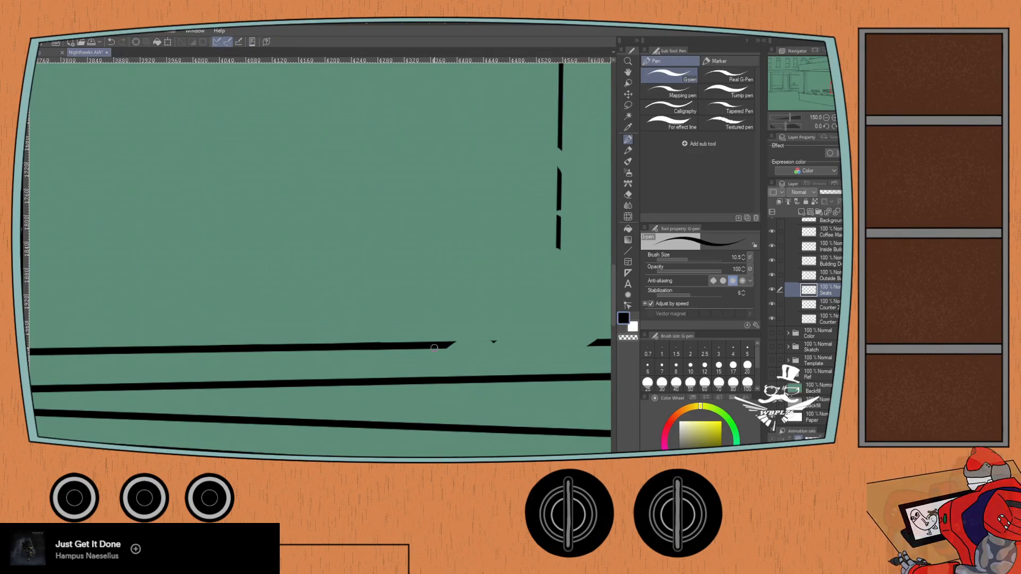
scroll(433, 342, "up", 3)
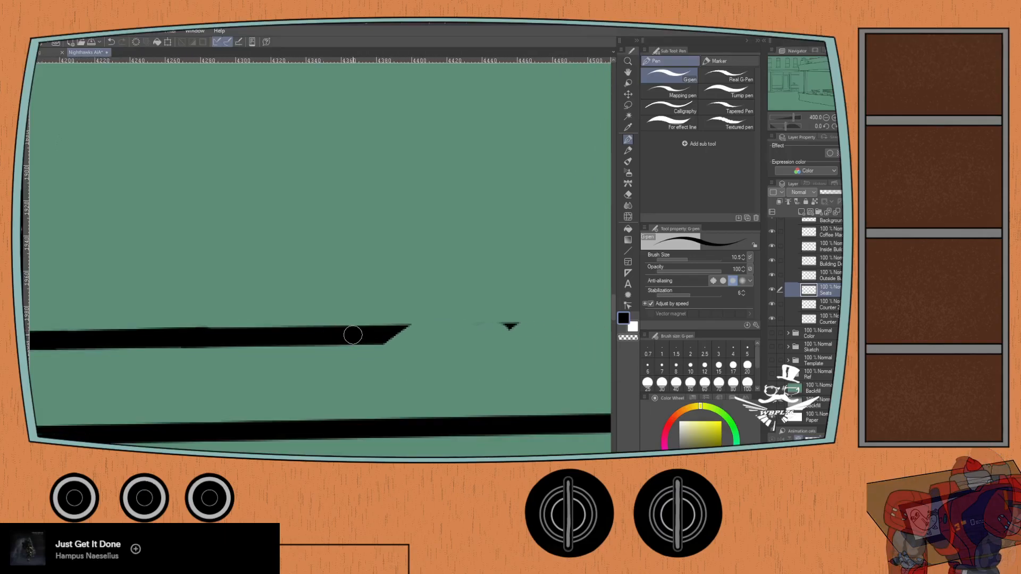
left_click_drag(360, 339, 181, 337)
scroll(452, 342, "down", 2)
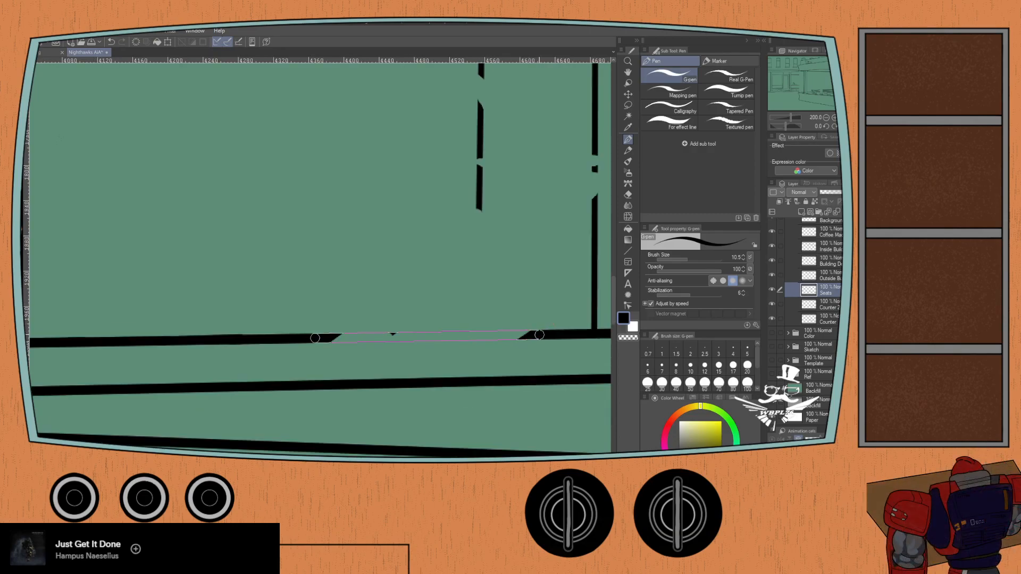
left_click(539, 335, "shift")
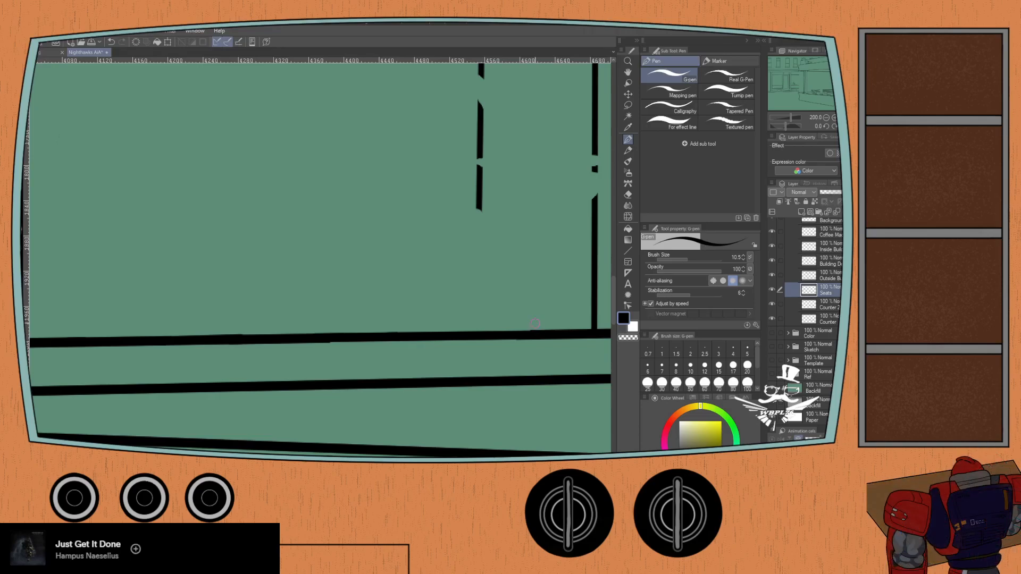
key("ctrl+z")
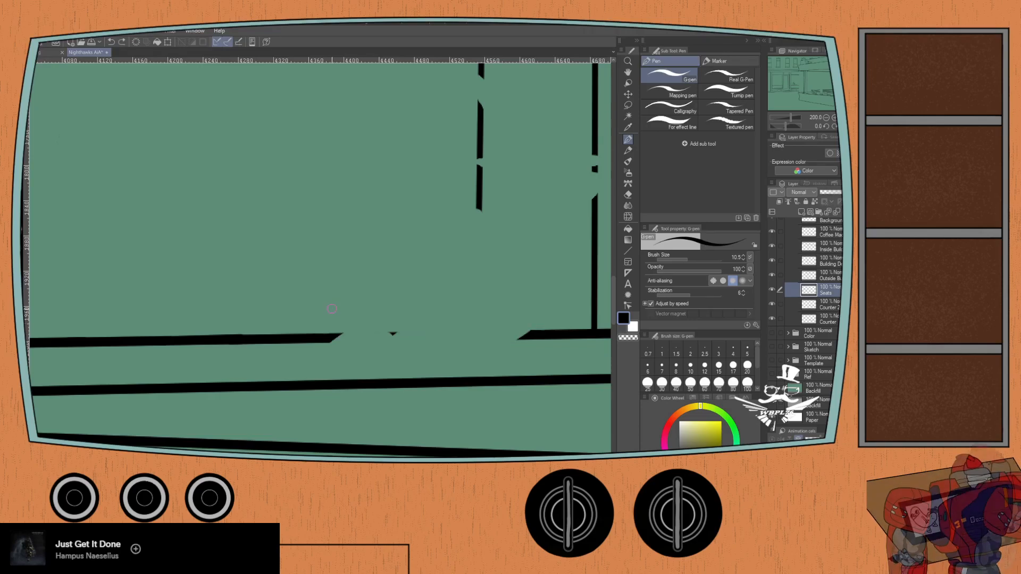
left_click(319, 338)
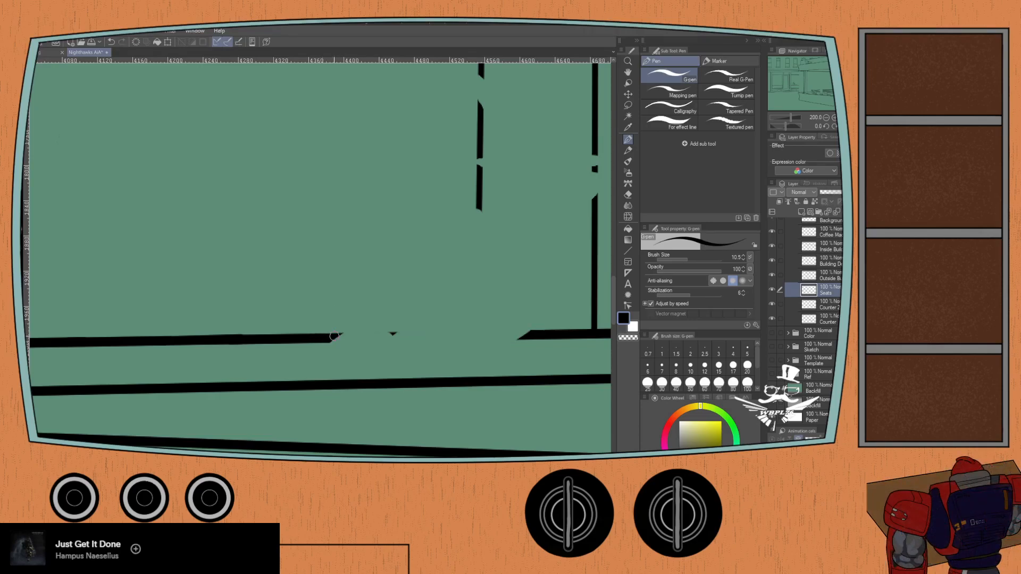
left_click(556, 333, "shift")
key("ctrl+z")
left_click(324, 338)
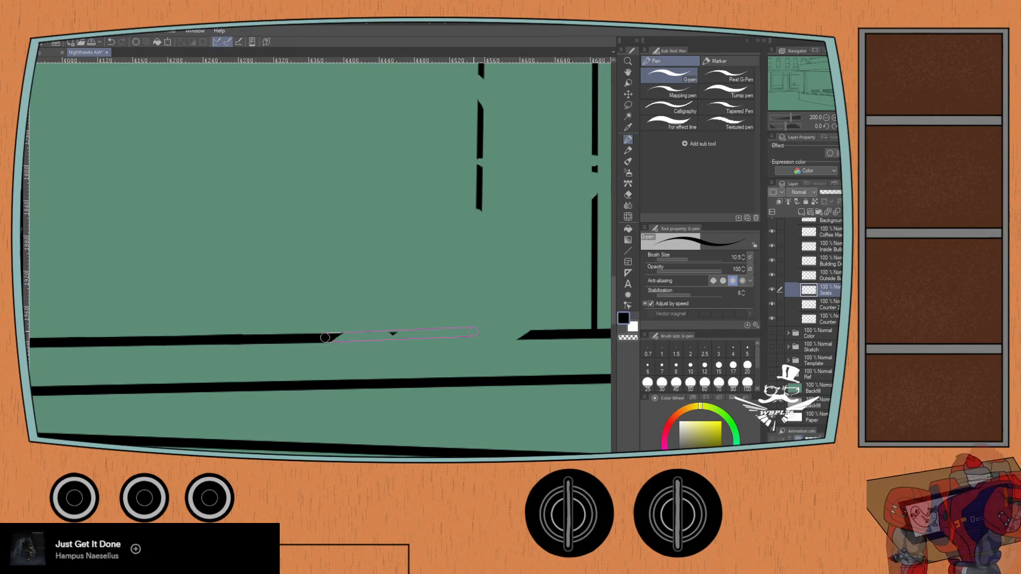
left_click(538, 334, "shift")
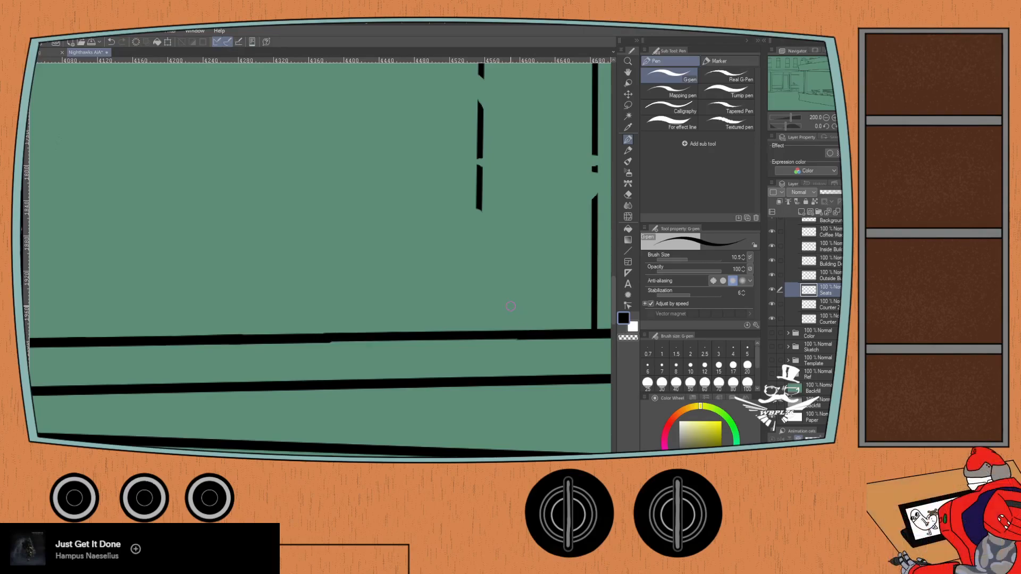
key("ctrl+z")
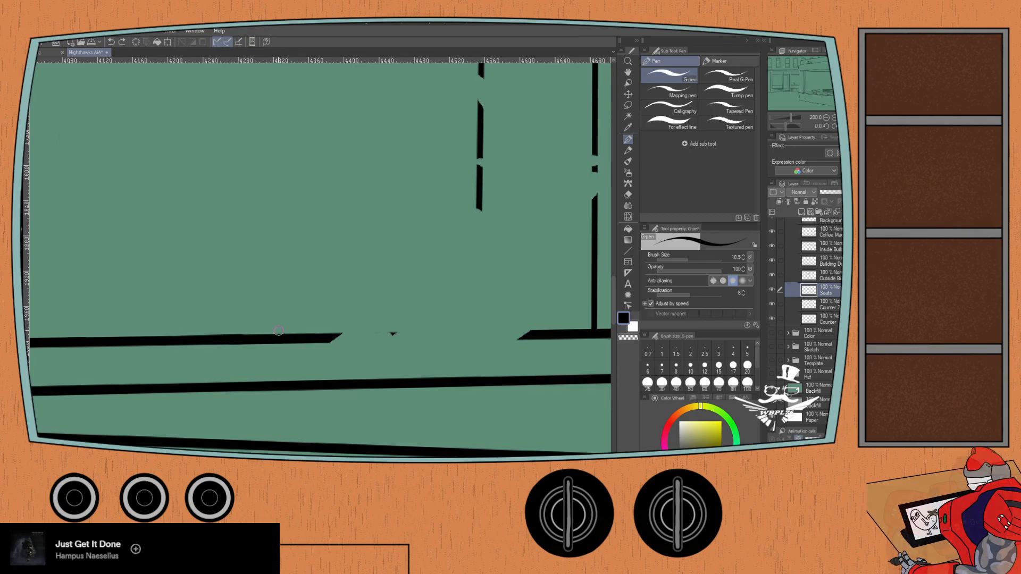
- Bridge the wider gap in the counter's upper edge line with a straight size 10.5 G-pen stroke, redrawing it once
scroll(278, 332, "up", 2)
mouse_move(287, 273)
left_mouse_down()
mouse_move(154, 210)
mouse_move(162, 235)
left_mouse_up()
scroll(157, 214, "down", 2)
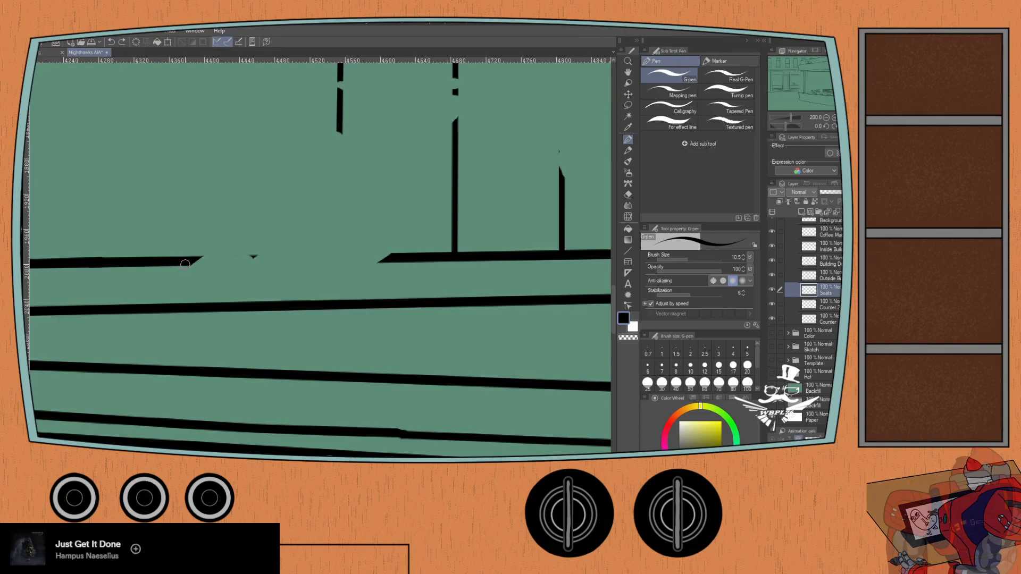
left_click(183, 261)
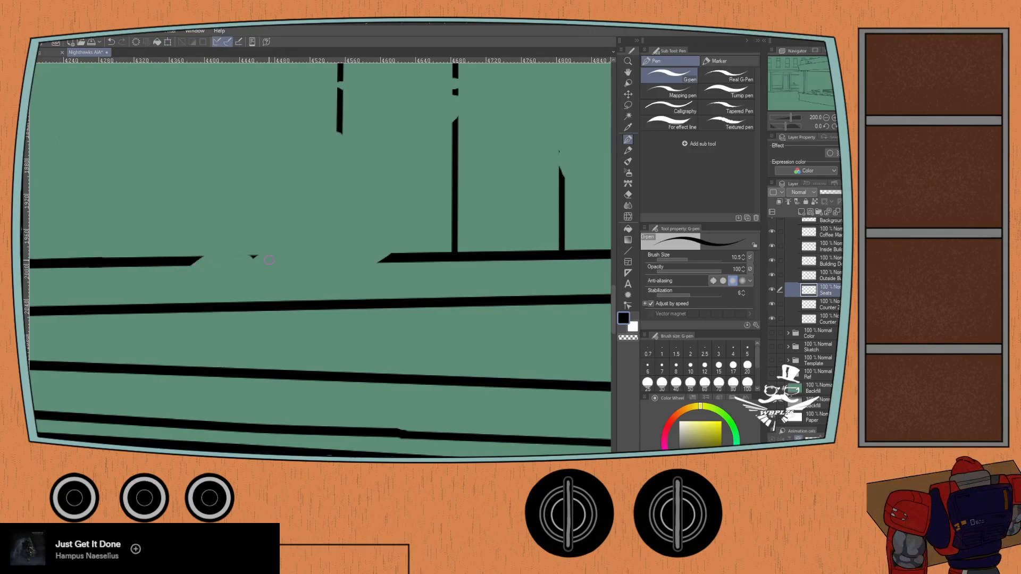
left_click(435, 257)
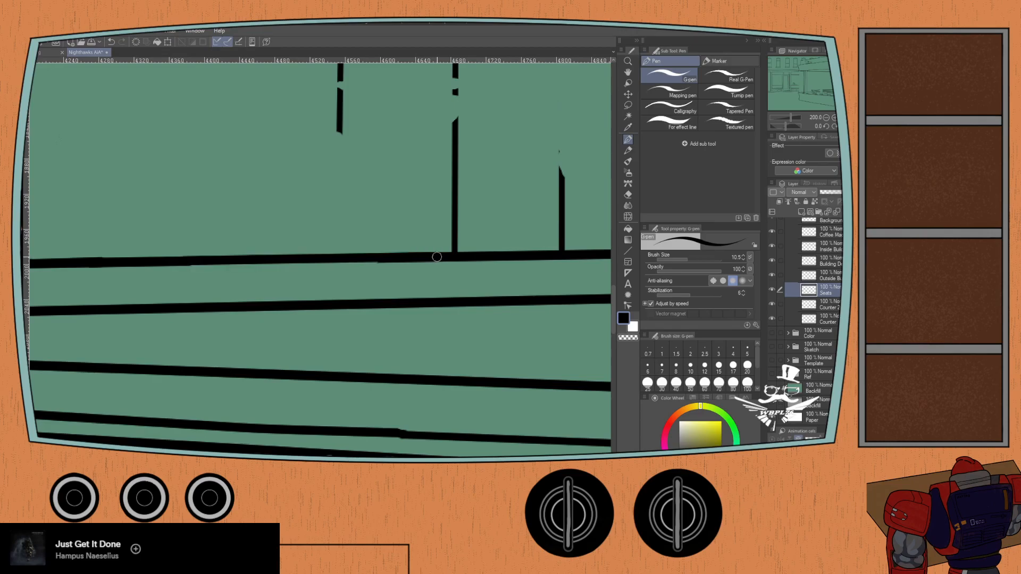
key("ctrl+z")
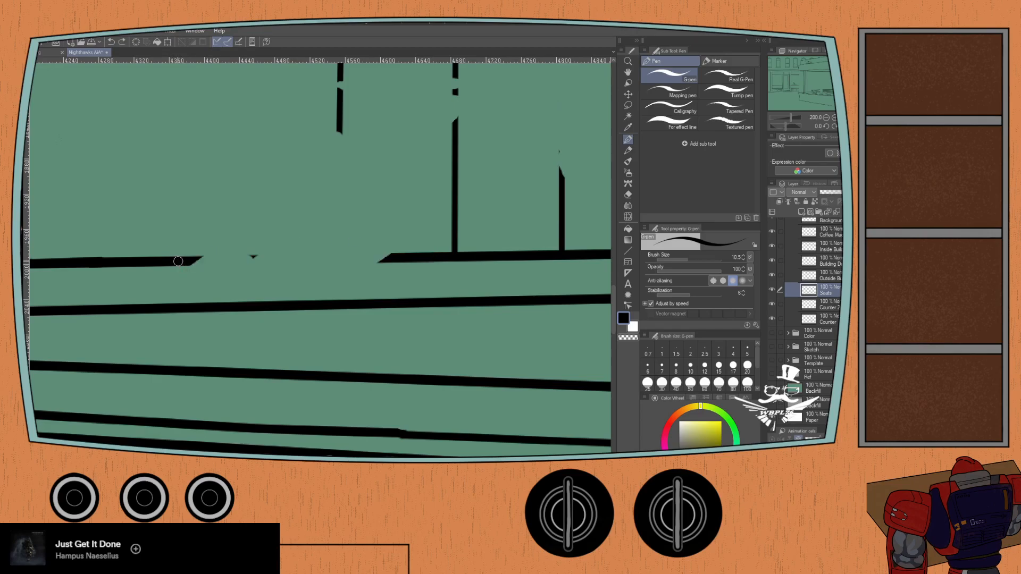
left_click(179, 262)
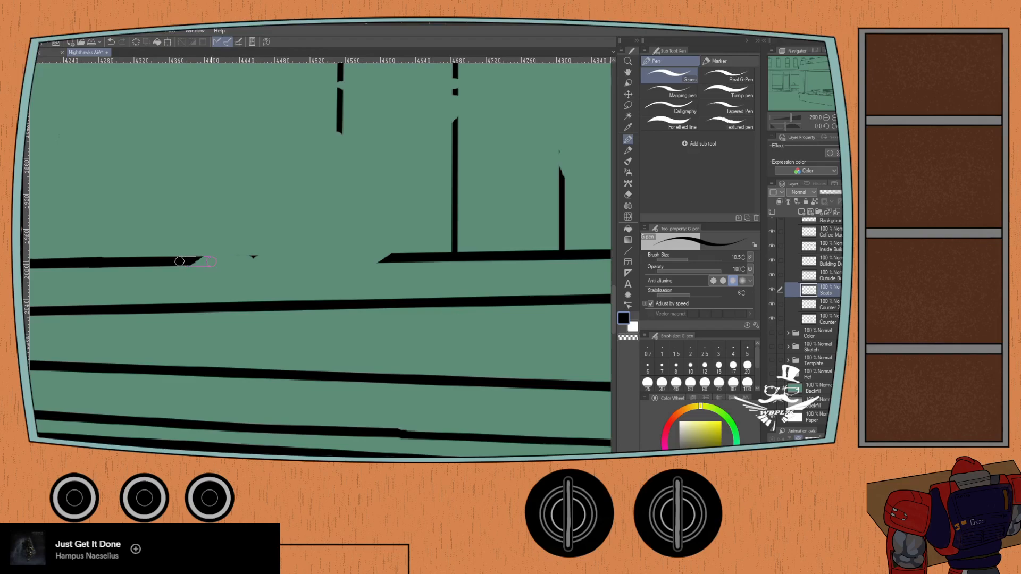
left_click(414, 258)
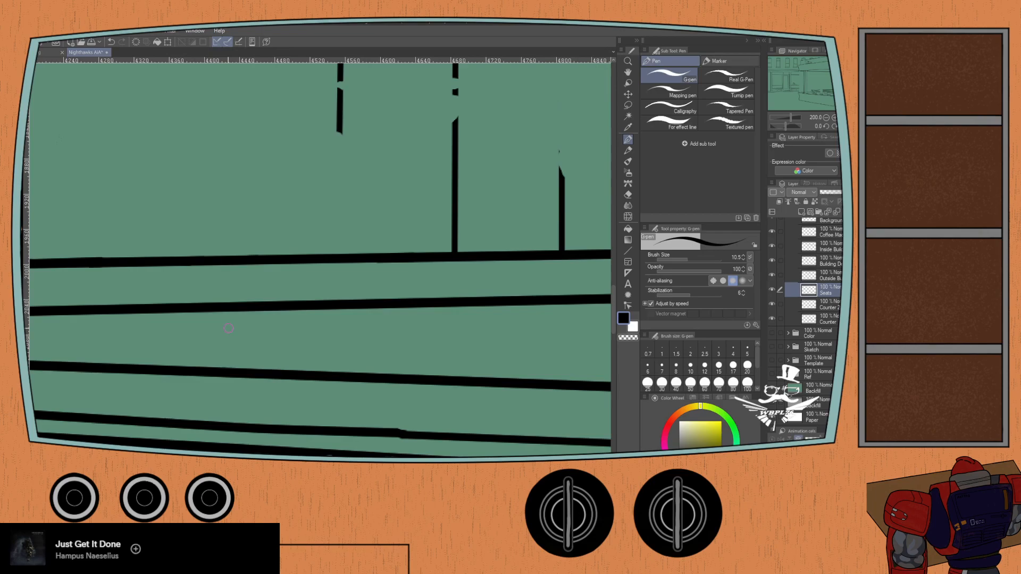
- Show the reference painting and examine how the counter edges run behind the server and below the coffee urns
scroll(239, 328, "down", 1)
left_click_drag(451, 269, 251, 308)
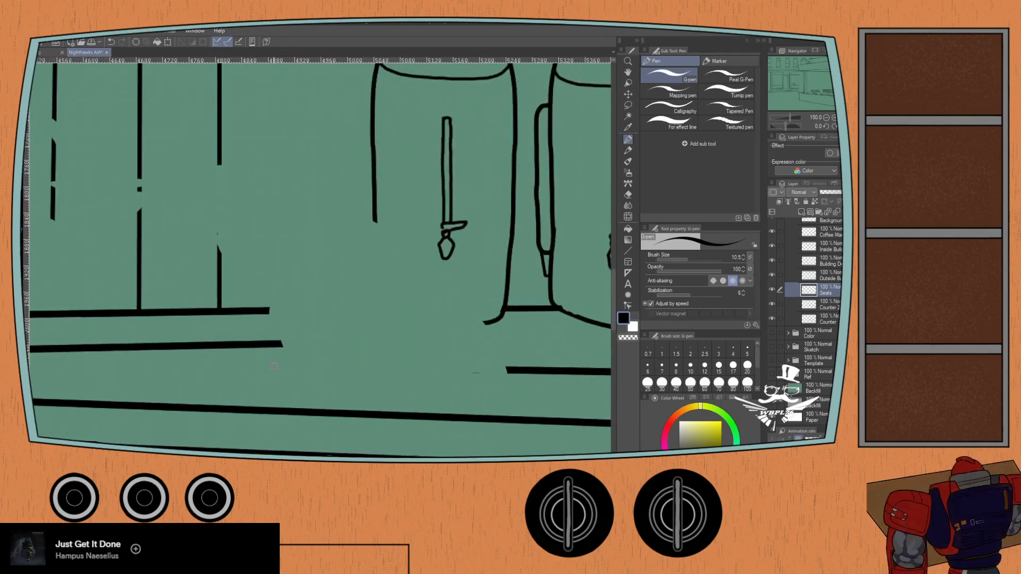
left_click(771, 375)
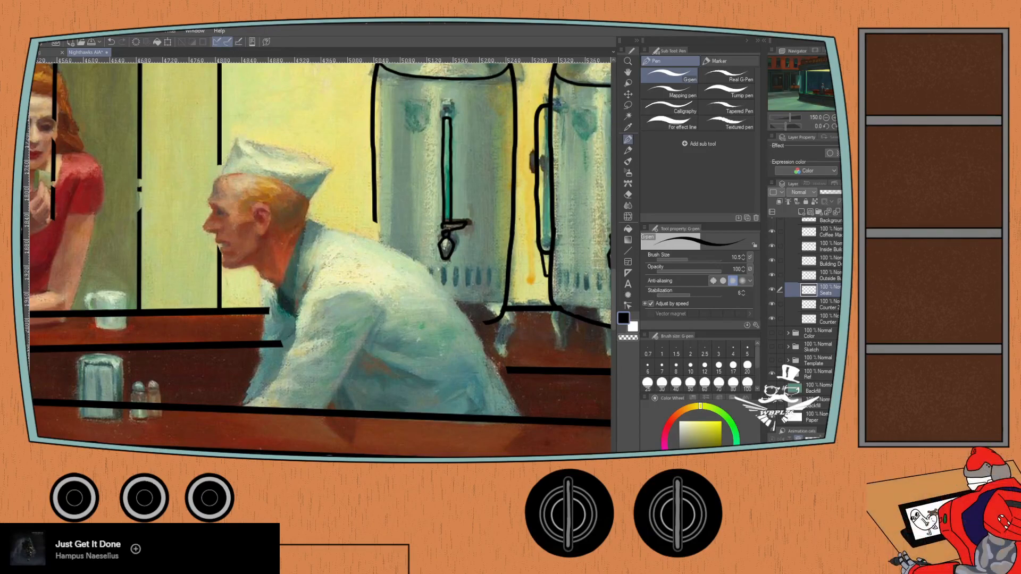
key("ctrl+minus")
key("ctrl+minus")
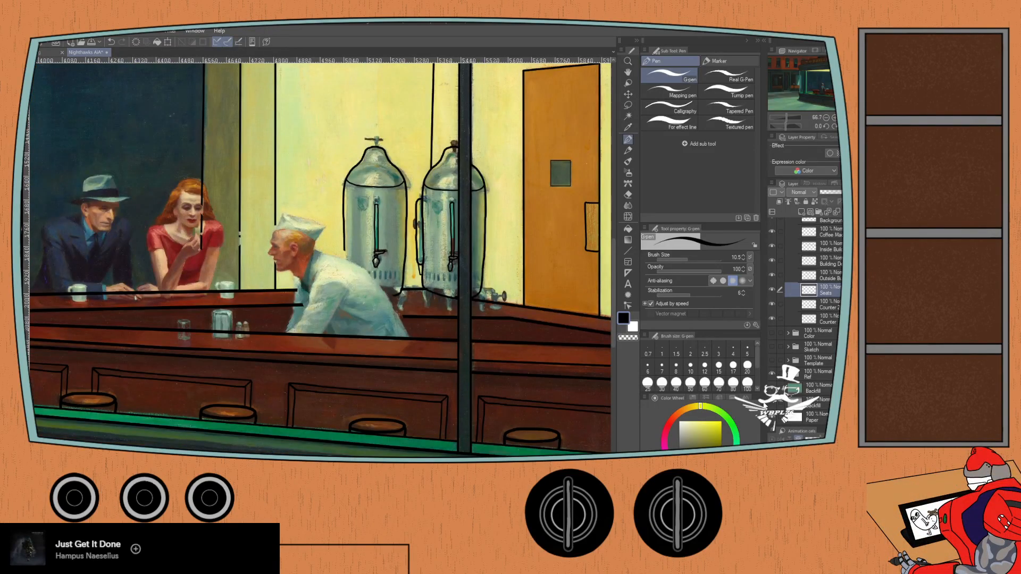
left_click_drag(153, 318, 271, 360)
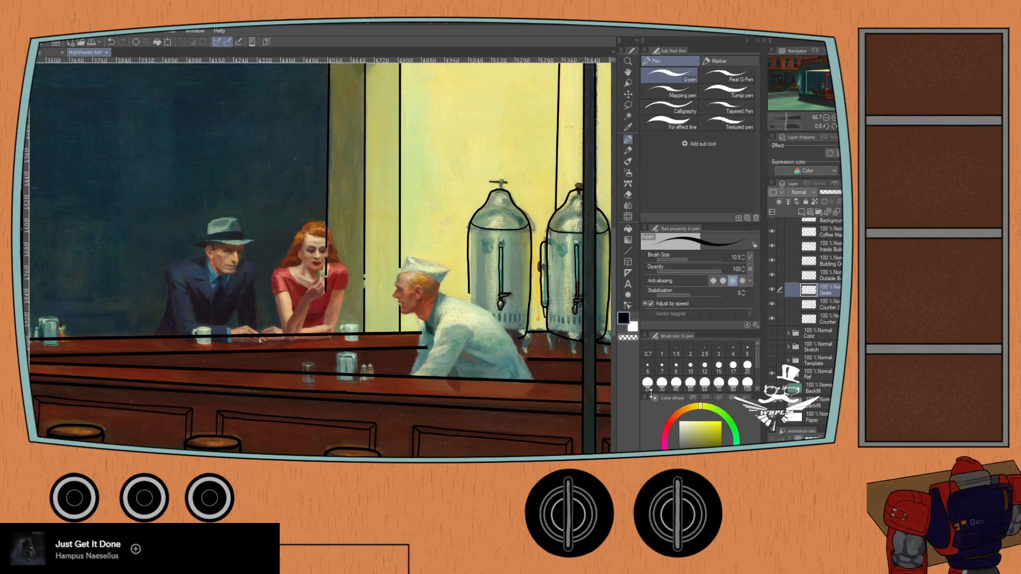
key("ctrl+plus")
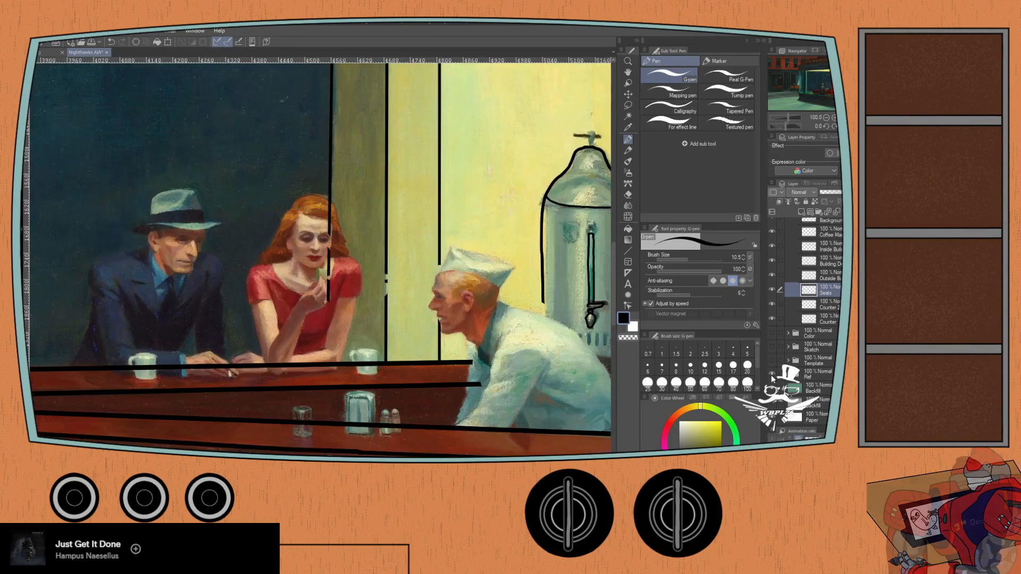
left_click_drag(452, 337, 243, 281)
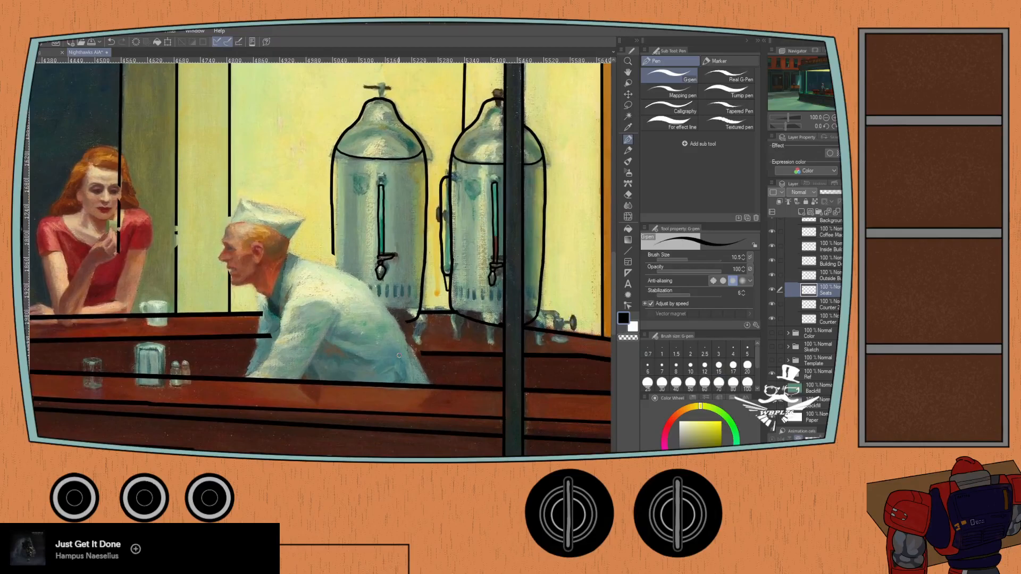
key("ctrl+plus")
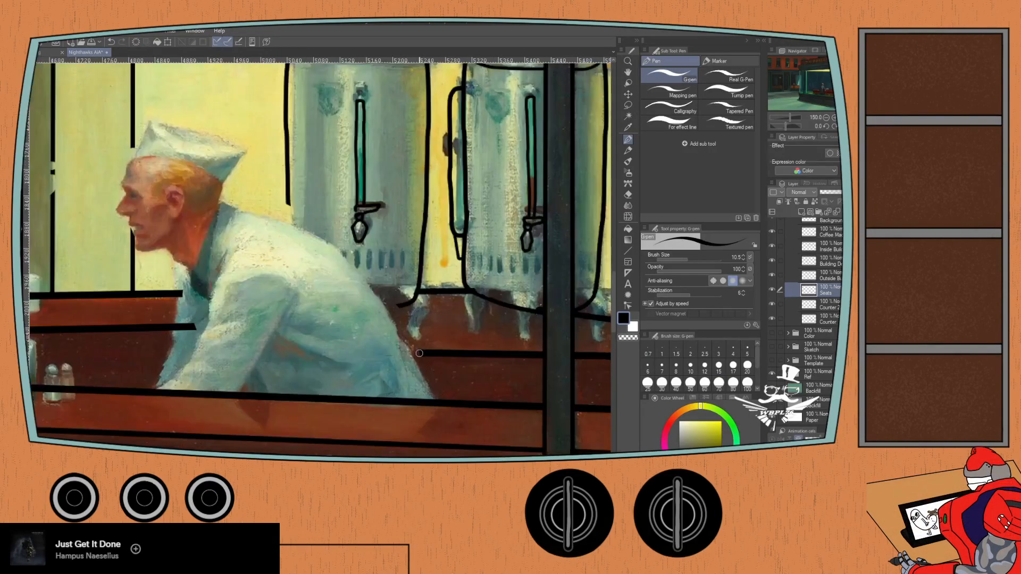
key("ctrl+plus")
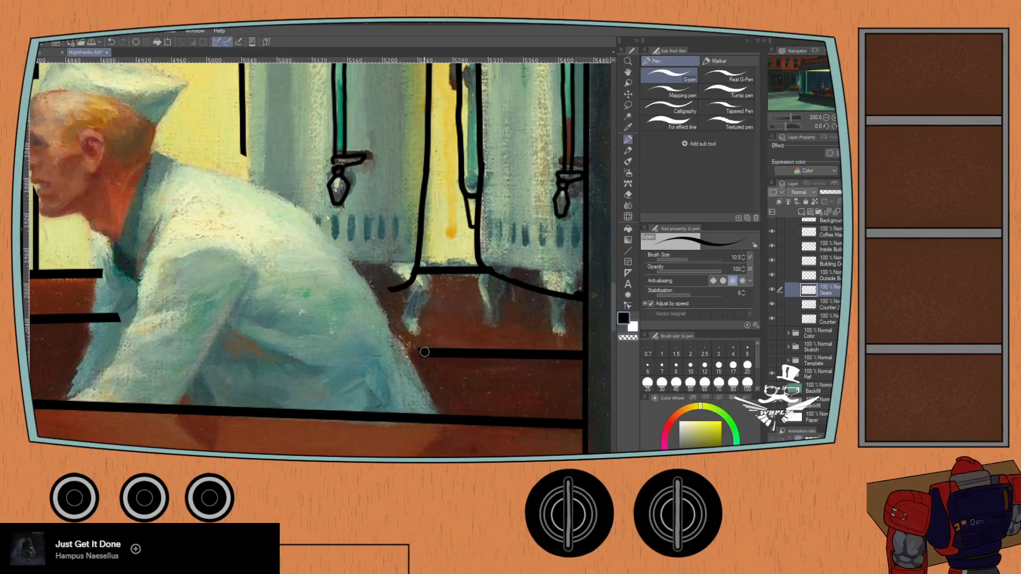
- Hide the reference painting and join the two inner counter edge segments below the urns with straight strokes, including a short diagonal step
left_click_drag(426, 353, 229, 350)
left_click(772, 374)
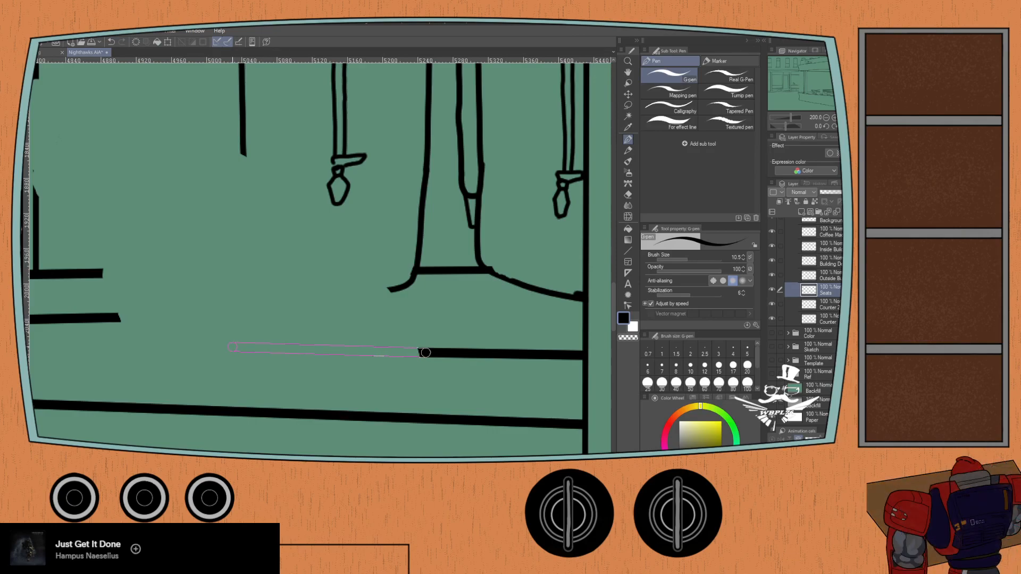
left_click(232, 348, "shift")
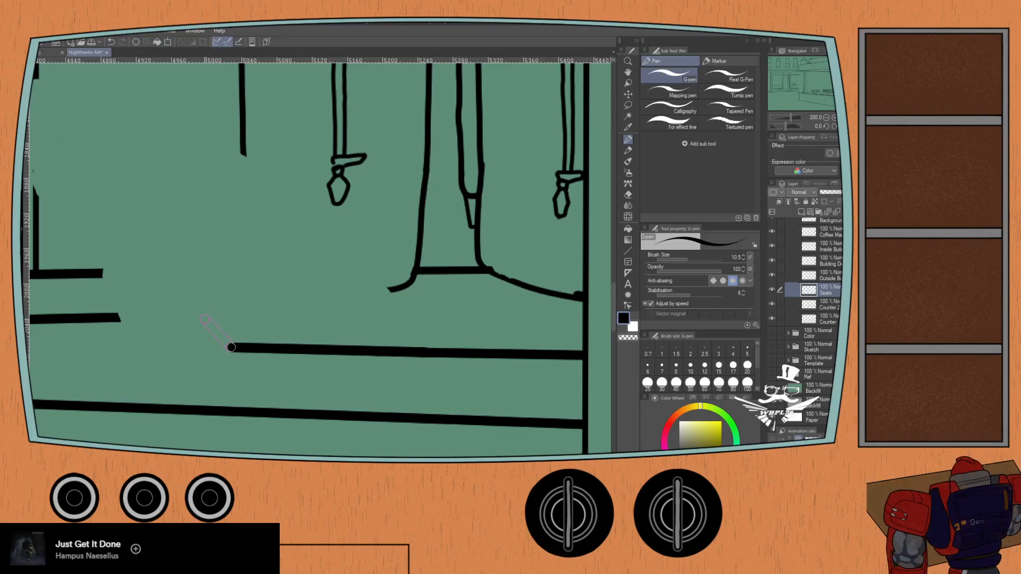
left_click(203, 318, "shift")
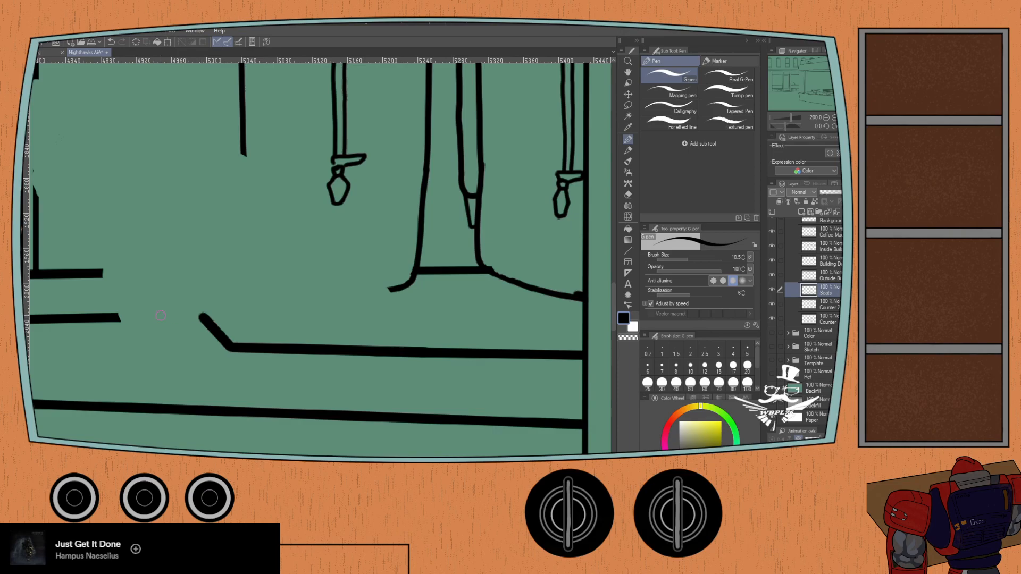
left_click(101, 317, "shift")
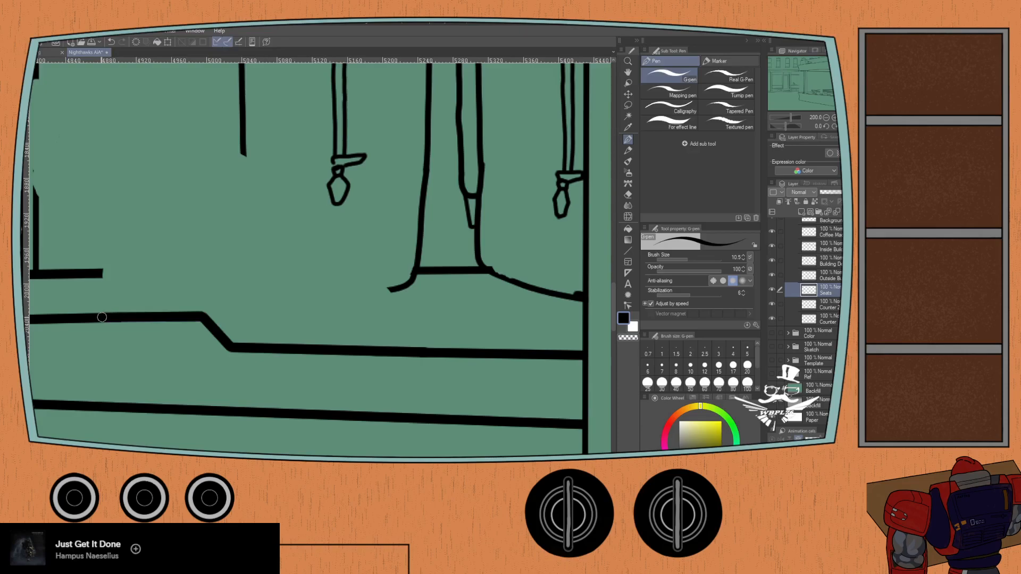
scroll(141, 361, "down", 1)
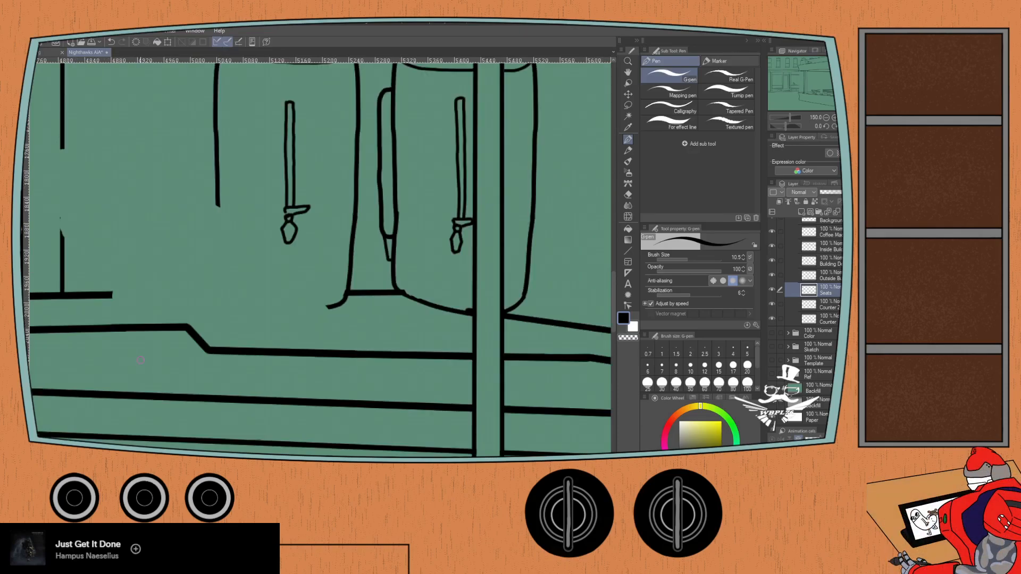
- Show the reference painting and examine the inner counter edge around the server, undoing and redoing the last stroke for comparison
left_click_drag(101, 361, 263, 347)
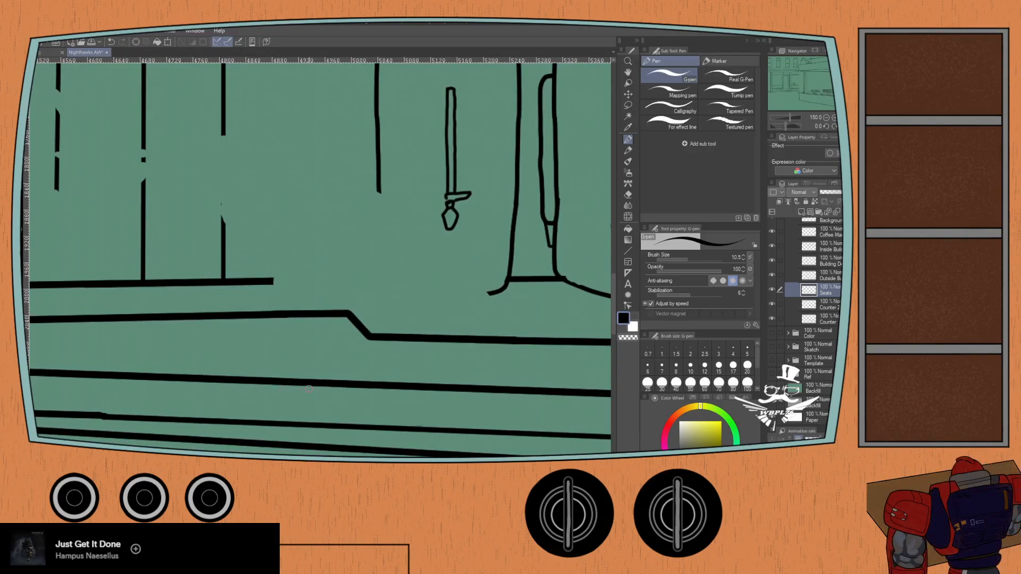
scroll(309, 388, "up", 1)
scroll(309, 389, "down", 1)
left_click(772, 372)
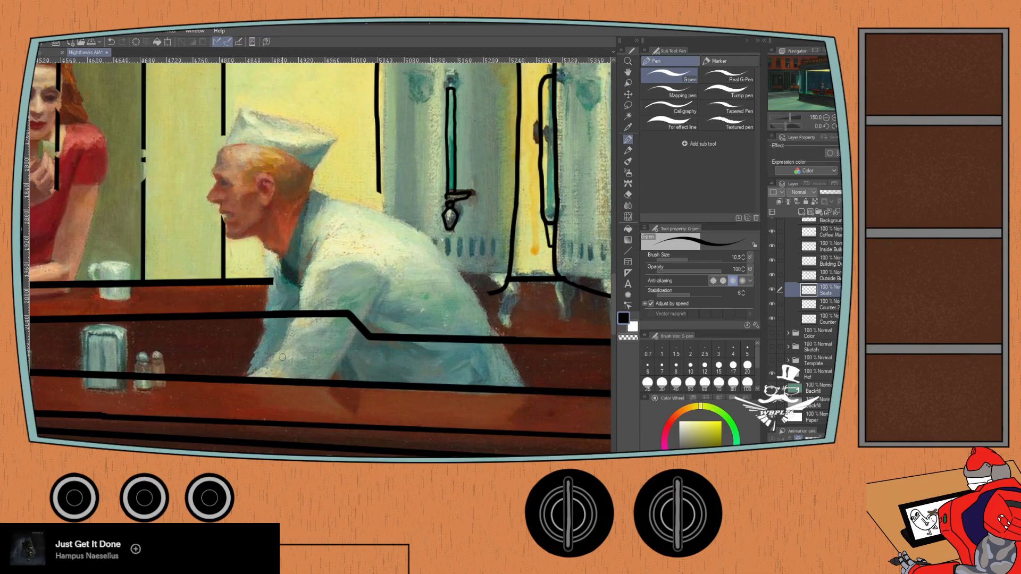
left_click_drag(381, 338, 235, 359)
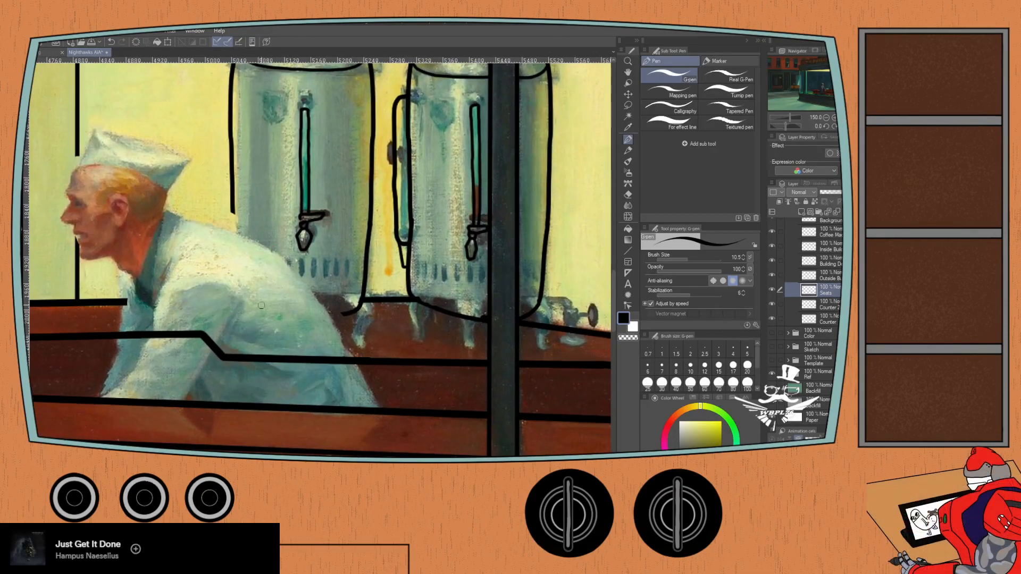
left_click_drag(181, 332, 499, 300)
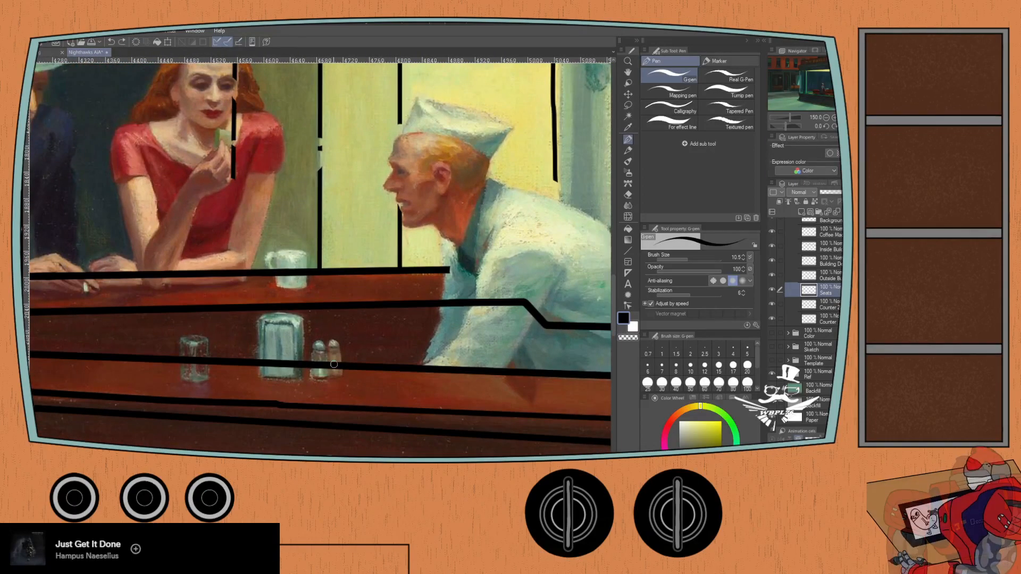
key("ctrl+z")
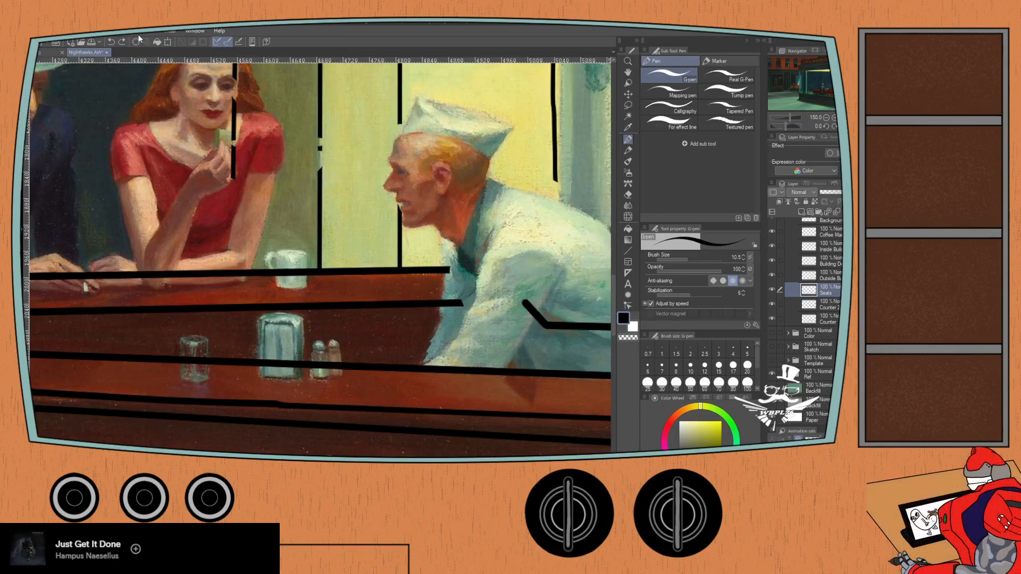
left_click(123, 42)
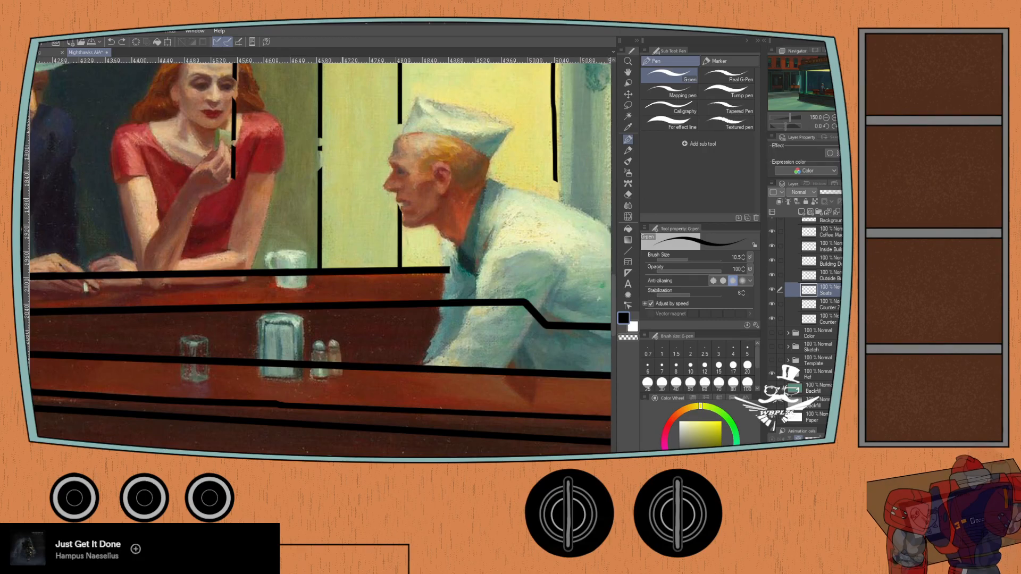
left_click_drag(448, 317, 219, 387)
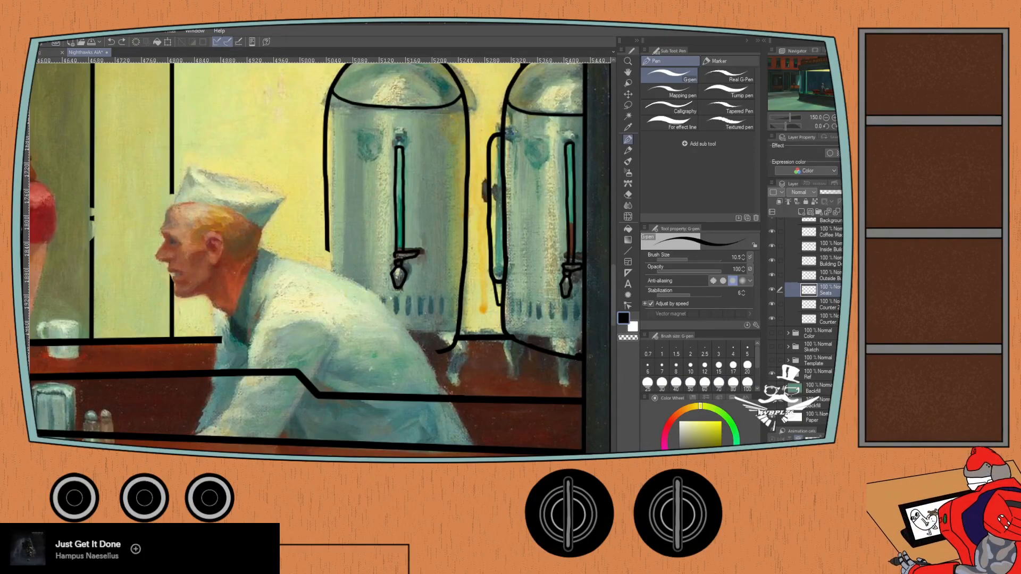
- Toggle a line art layer's visibility over the whole diner to check which layer holds the counter edge strokes
key("ctrl+minus")
key("ctrl+minus")
key("ctrl+minus")
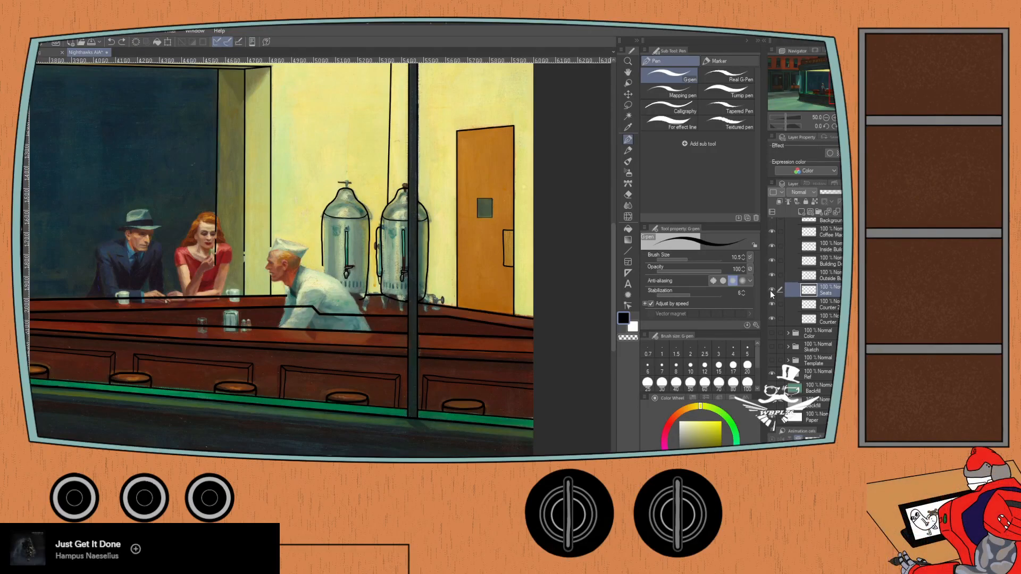
left_click(771, 305)
left_click(771, 304)
left_click(771, 305)
left_click(771, 304)
left_click(770, 304)
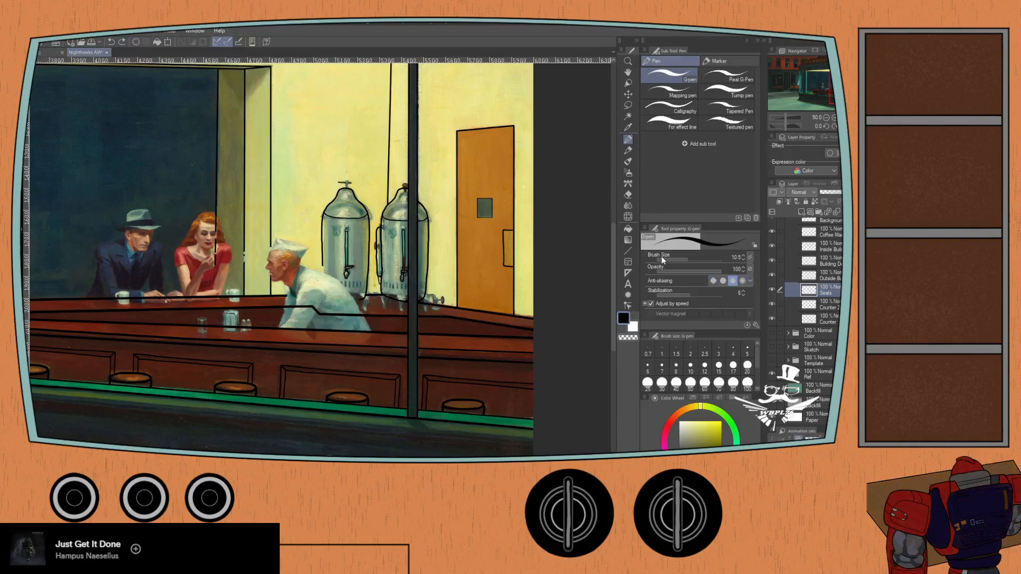
- Lasso the back counter edge strokes behind the customers on the Seats layer and cut and paste them onto a new layer
left_click(628, 105)
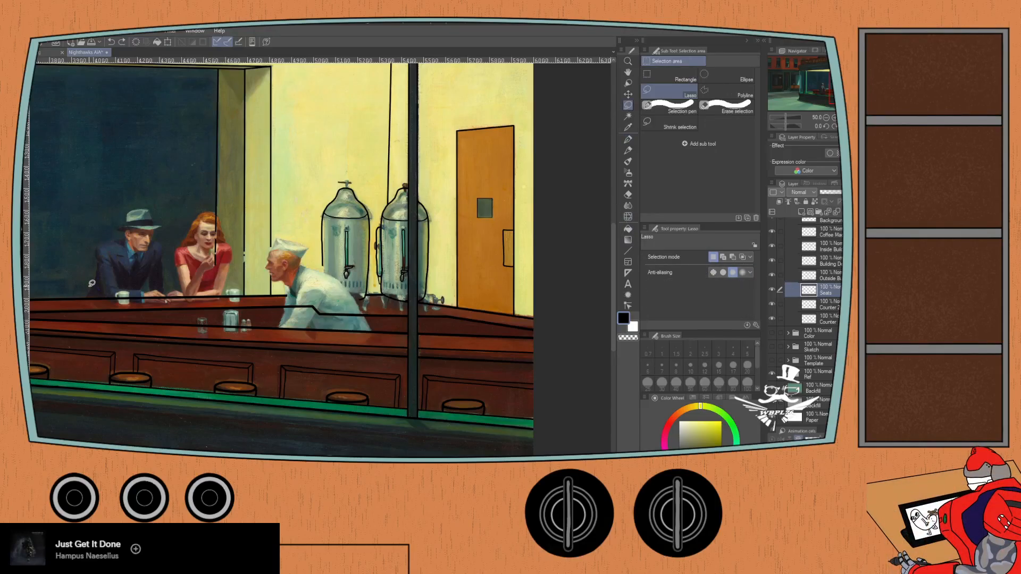
mouse_move(94, 301)
left_mouse_down()
mouse_move(354, 304)
mouse_move(376, 291)
mouse_move(295, 272)
mouse_move(85, 287)
left_mouse_up()
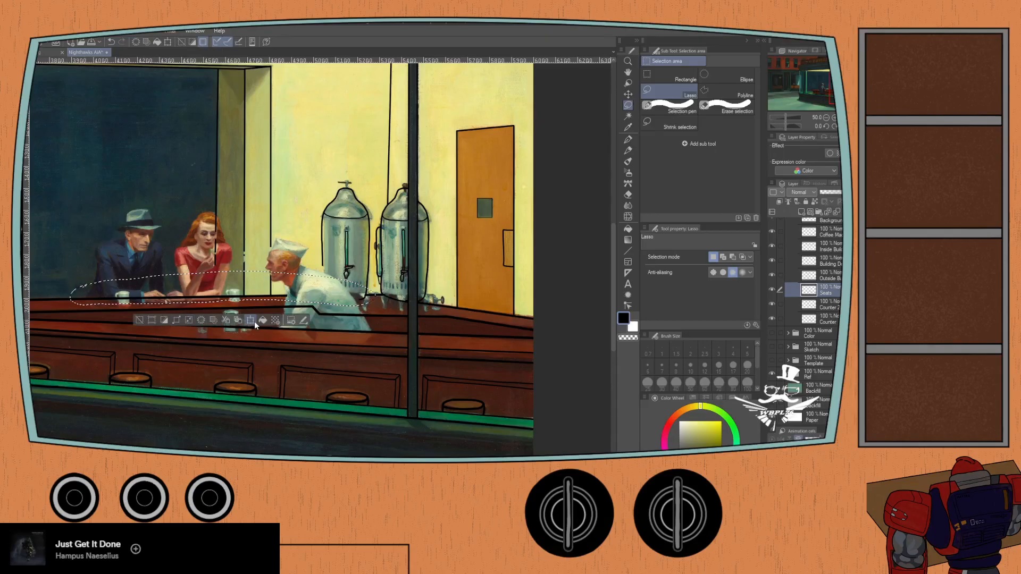
left_click(226, 321)
- Hide the Seats and Counter layers and toggle Counter 2 to see which layer the separated back edge strokes belong with
left_click(771, 307)
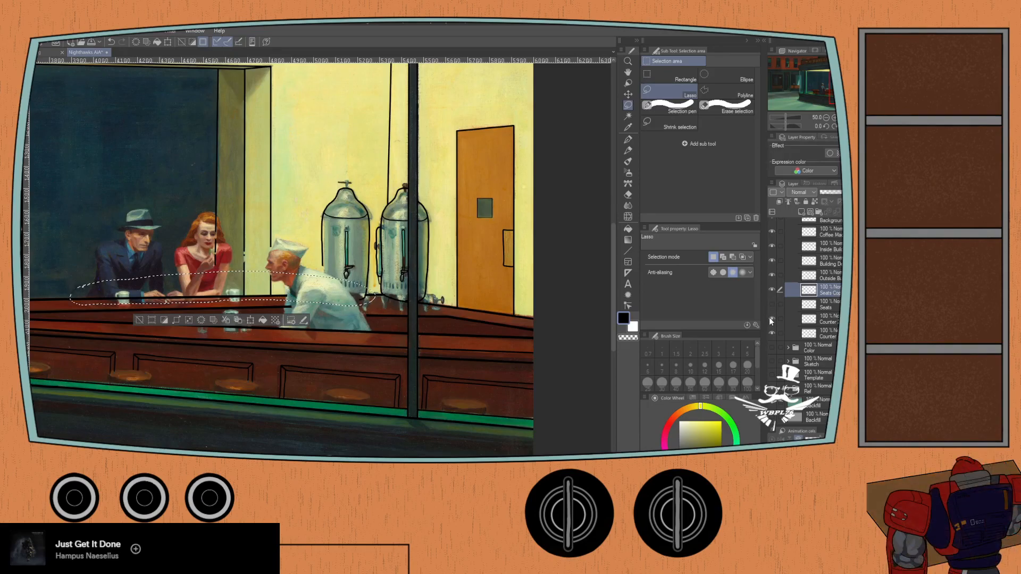
left_click(771, 333)
left_click(771, 319)
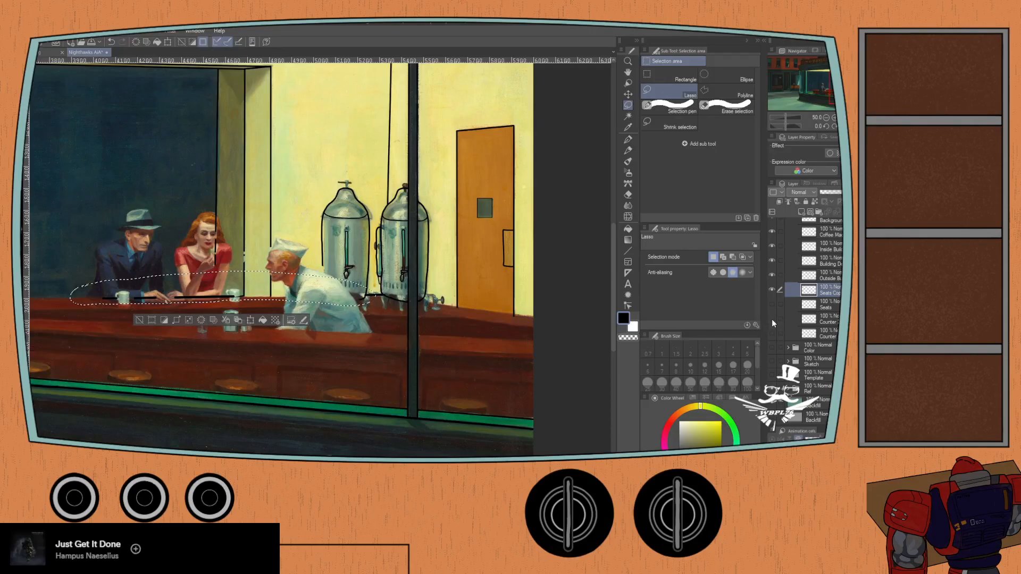
left_click(771, 319)
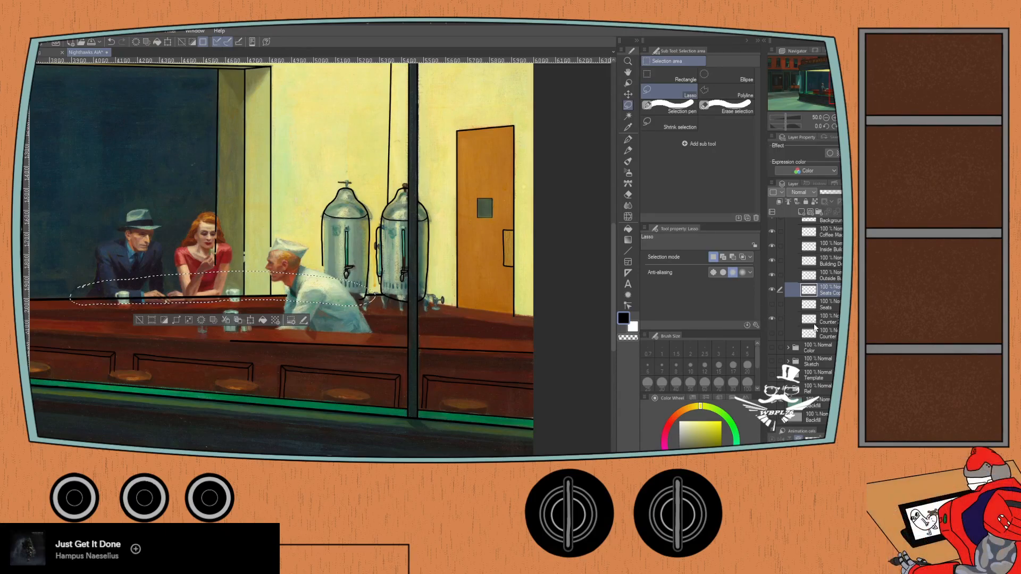
- Merge the separated back edge strokes with Counter 2, move the merged layer below Seats, check its visibility and clear the selection
left_click(788, 321)
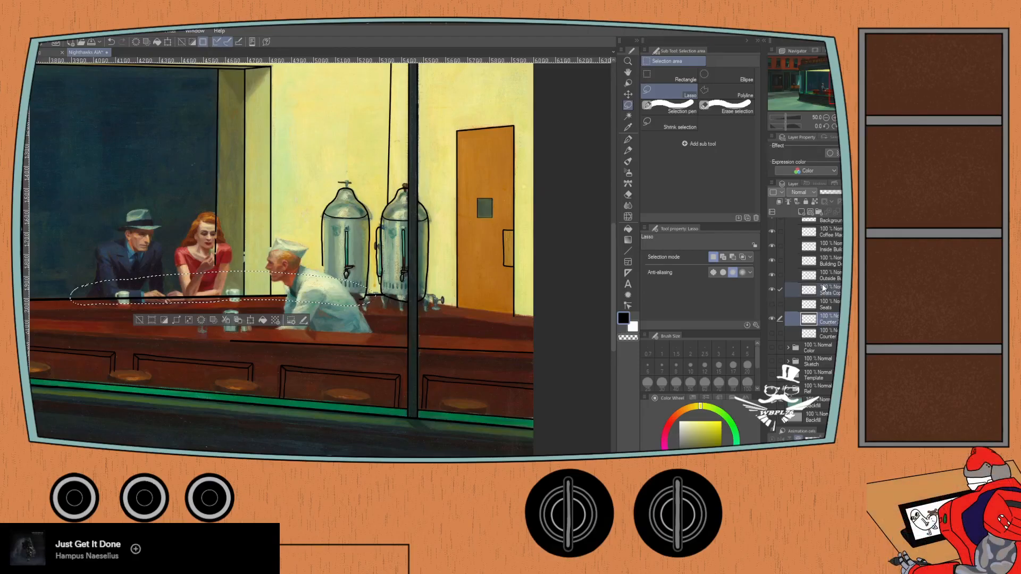
key("alt+shift+e")
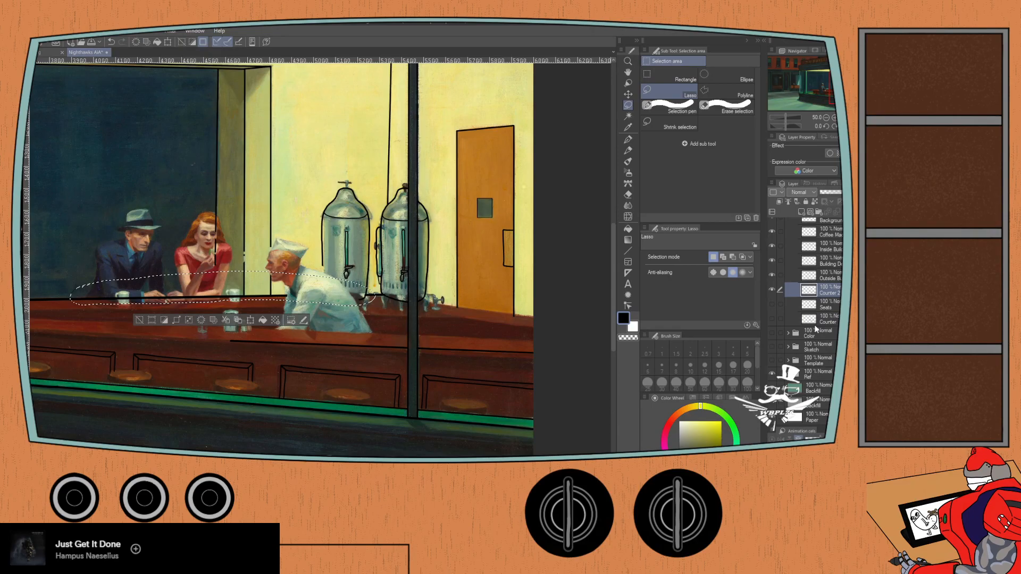
left_click_drag(828, 296, 826, 314)
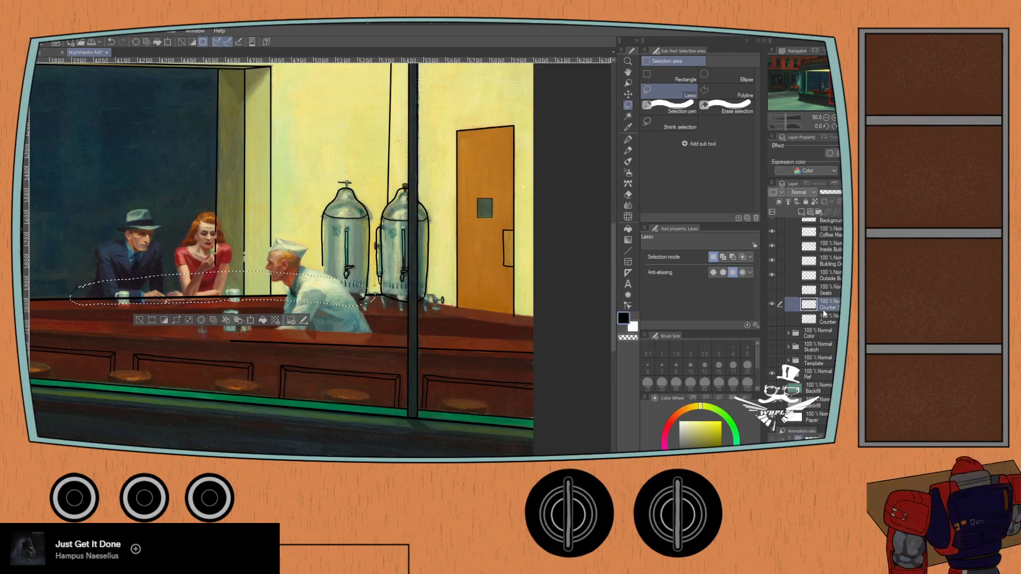
left_click(771, 304)
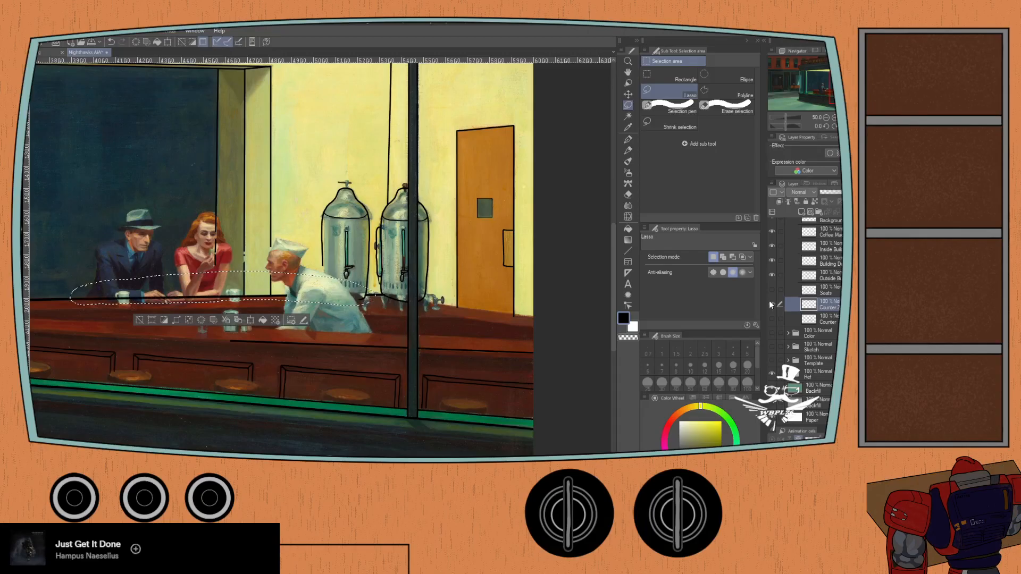
left_click(771, 304)
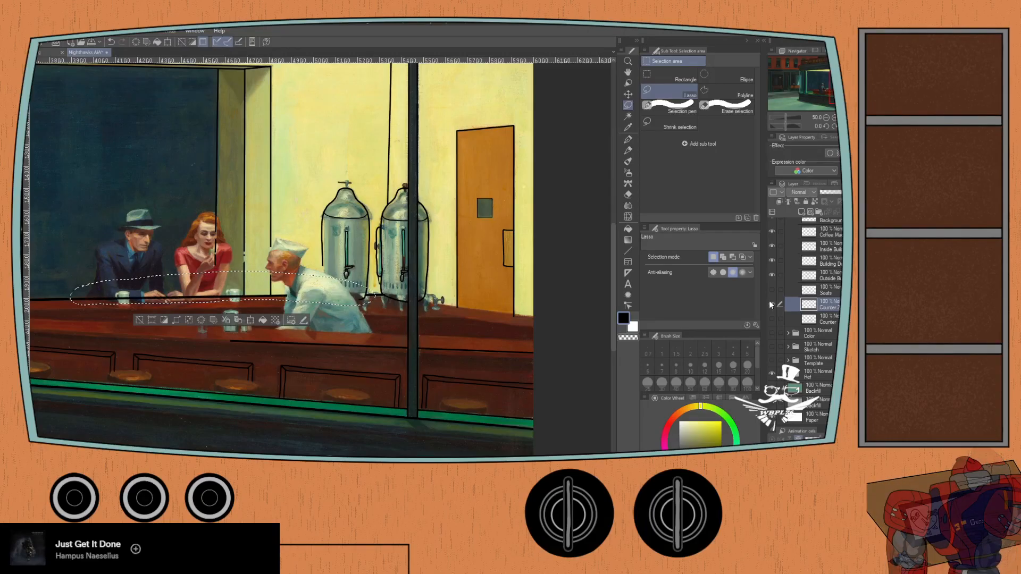
left_click(139, 321)
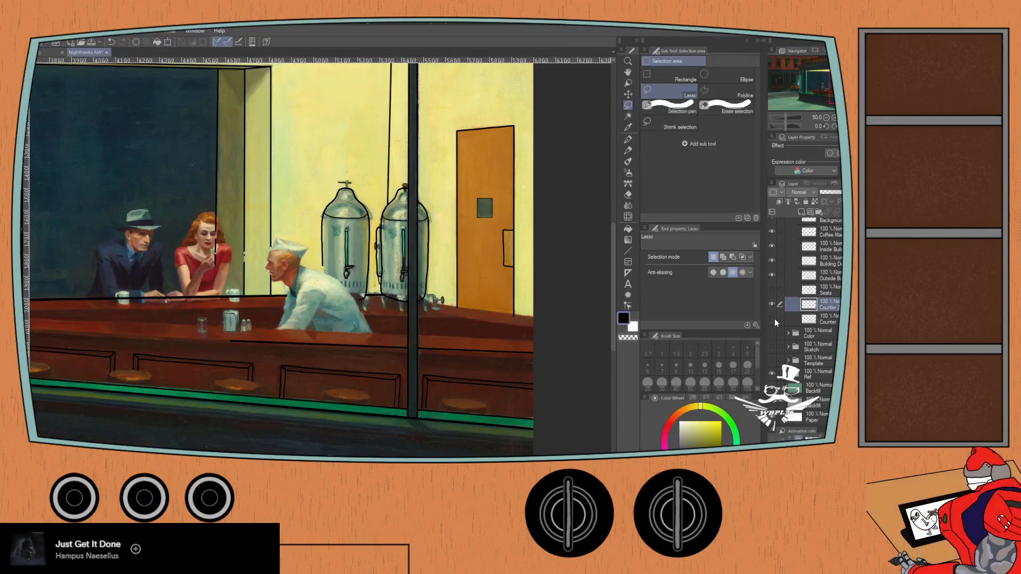
- Show the Counter and Seats layers again, and cut and paste the lassoed inner counter edge strokes by the server from Seats onto a new layer
left_click(771, 319)
left_click(769, 292)
left_click(820, 297)
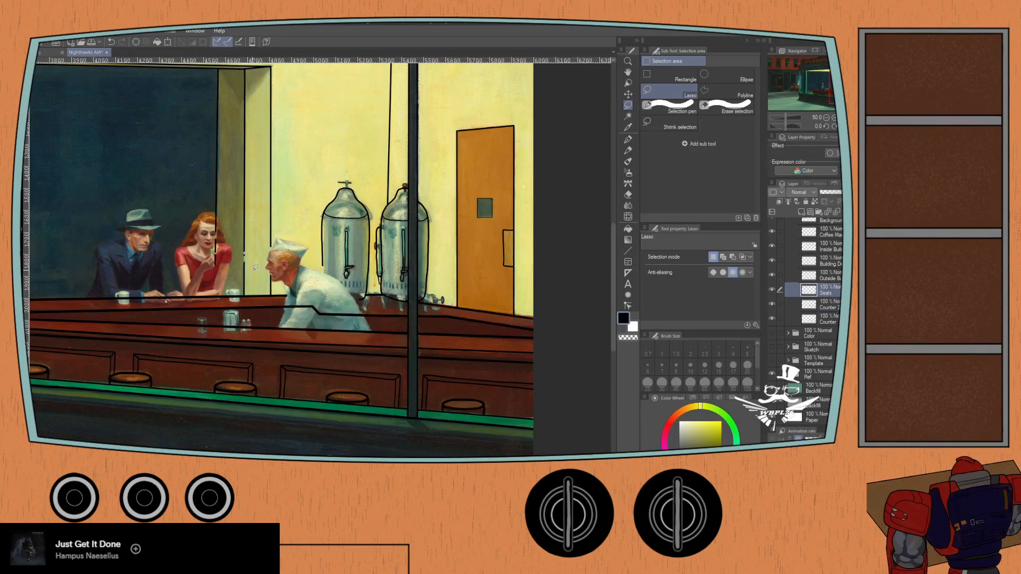
mouse_move(285, 296)
left_mouse_down()
mouse_move(265, 302)
mouse_move(270, 314)
mouse_move(375, 321)
left_mouse_up()
left_click(236, 339)
mouse_move(283, 303)
left_mouse_down()
mouse_move(275, 312)
mouse_move(378, 316)
mouse_move(356, 302)
mouse_move(285, 298)
mouse_move(273, 303)
mouse_move(281, 314)
mouse_move(384, 314)
mouse_move(360, 304)
left_mouse_up()
left_click(241, 338)
left_click(213, 320)
left_click_drag(290, 296, 276, 300)
left_click(330, 336)
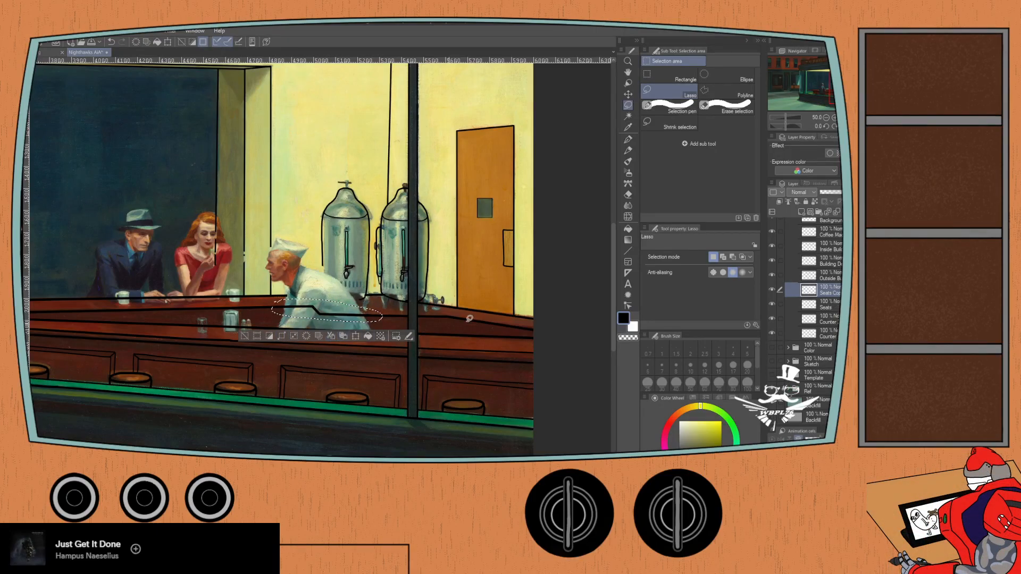
- Merge the separated inner edge strokes with the Counter layer and move the merged layer below Counter 2
left_click(822, 333)
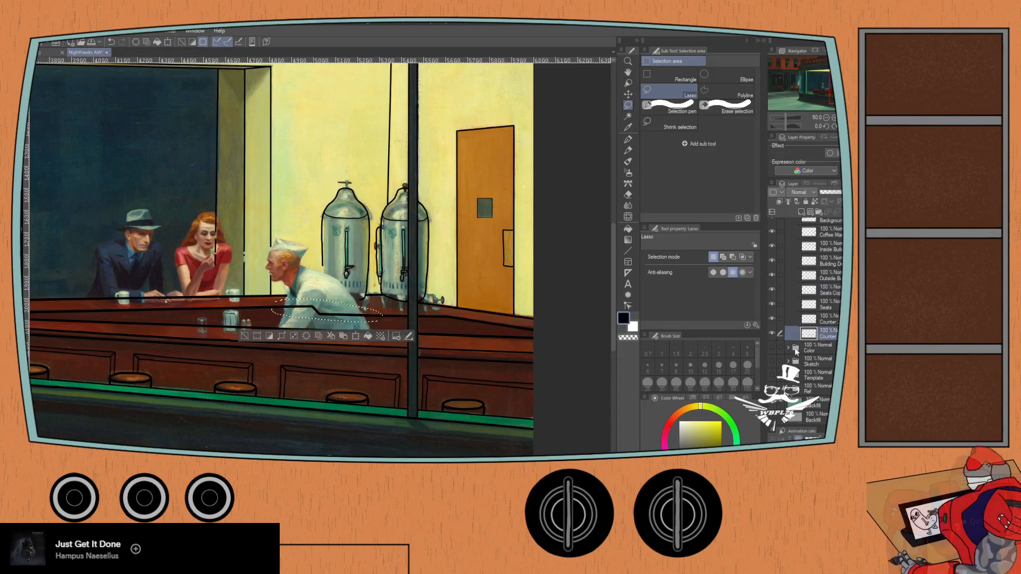
left_click(780, 289)
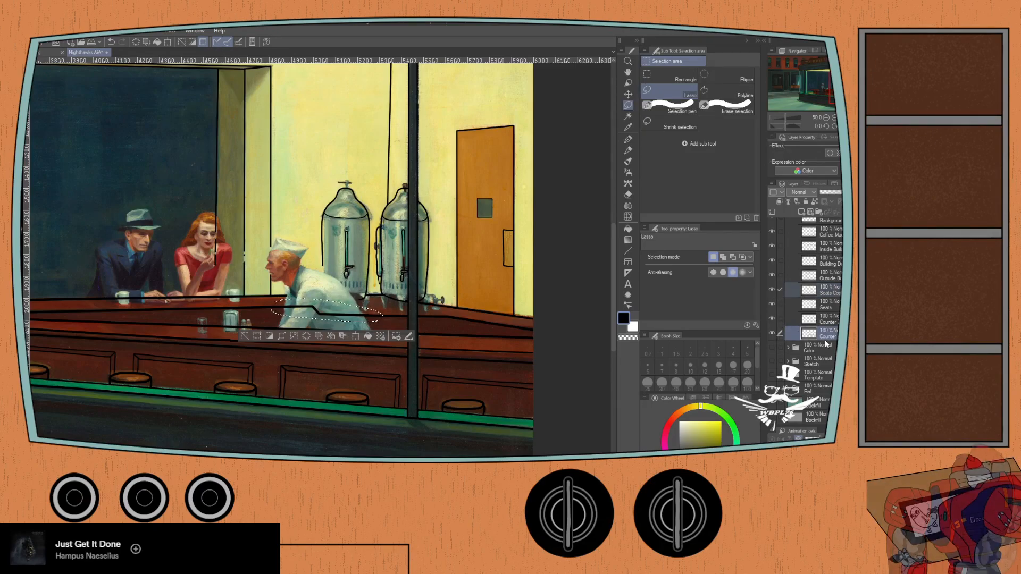
key("shift+alt+e")
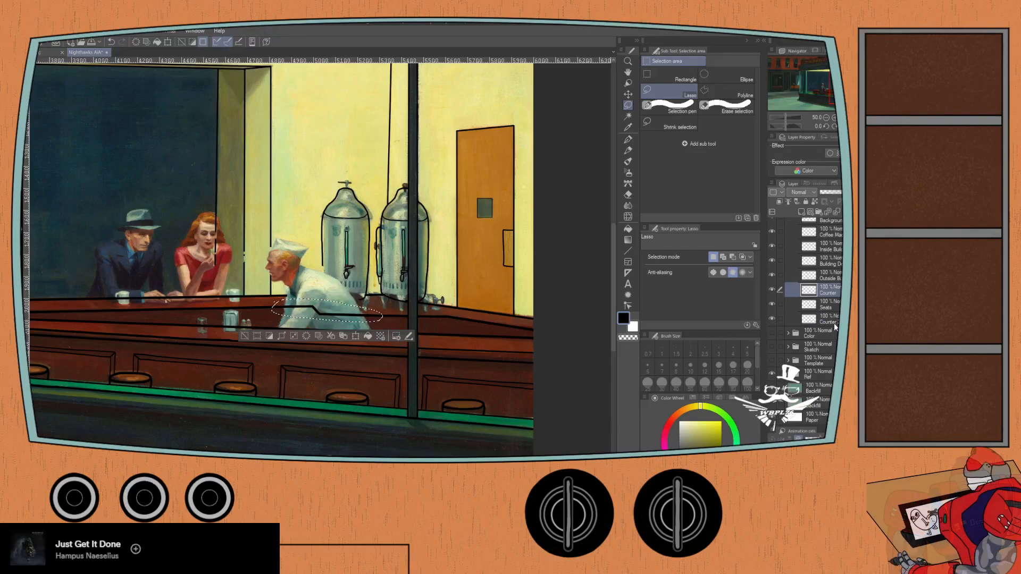
left_click_drag(826, 291, 821, 326)
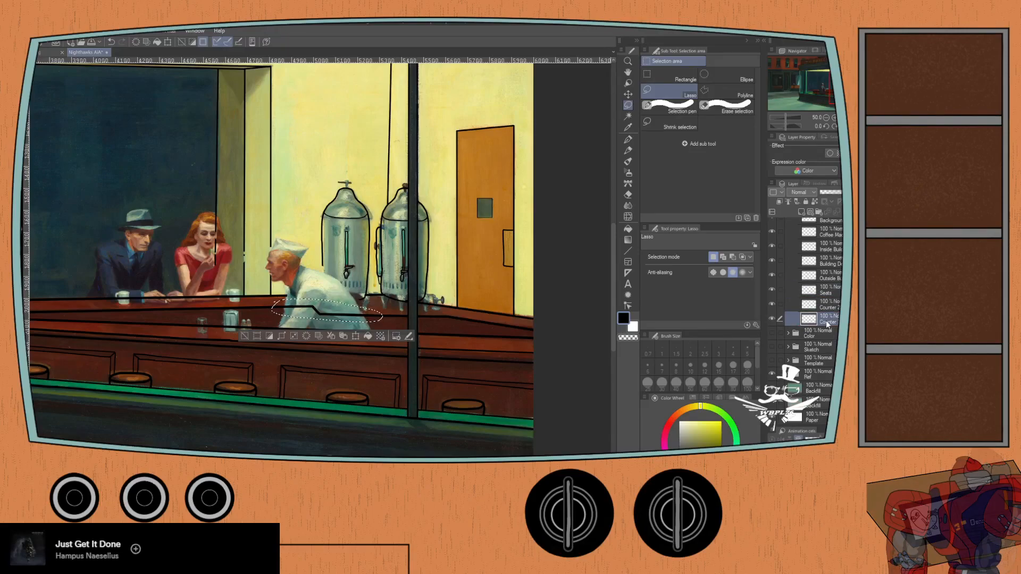
- Toggle the visibility of the Counter and Counter 2 layers to check their strokes, and clear the selection
left_click(770, 319)
left_click(771, 319)
left_click(771, 319)
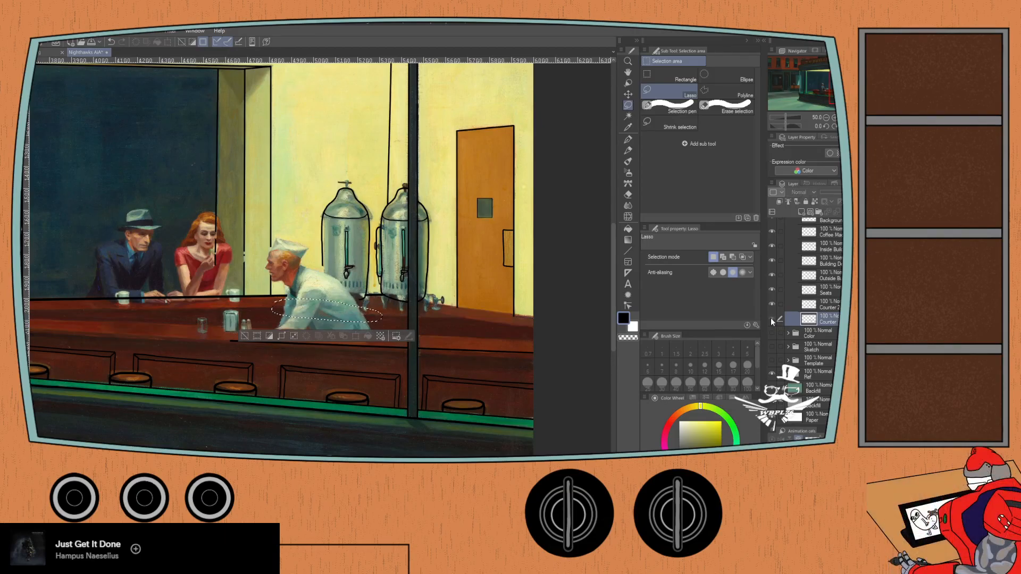
left_click(771, 318)
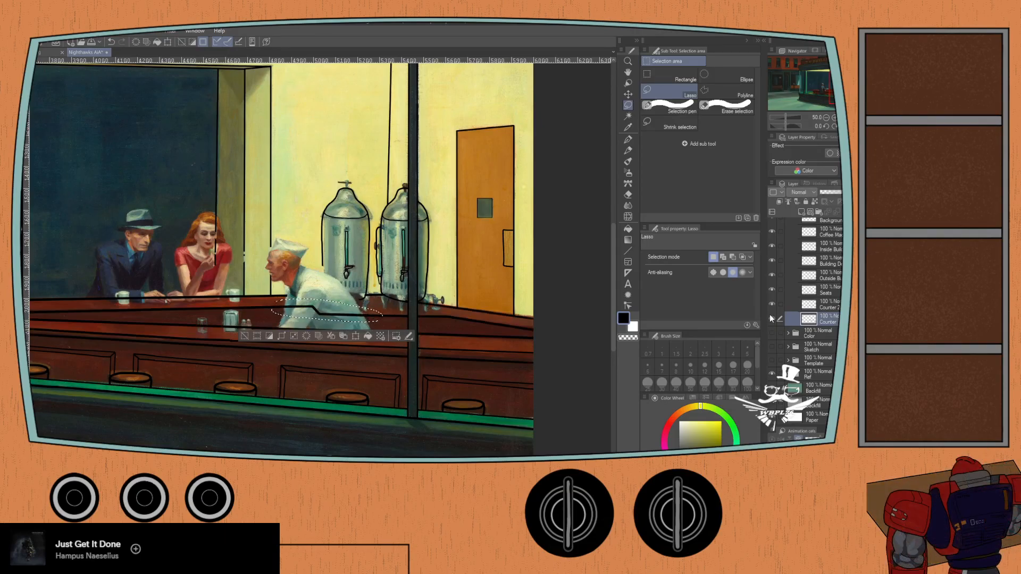
left_click(772, 304)
left_click(772, 304)
left_click(772, 304)
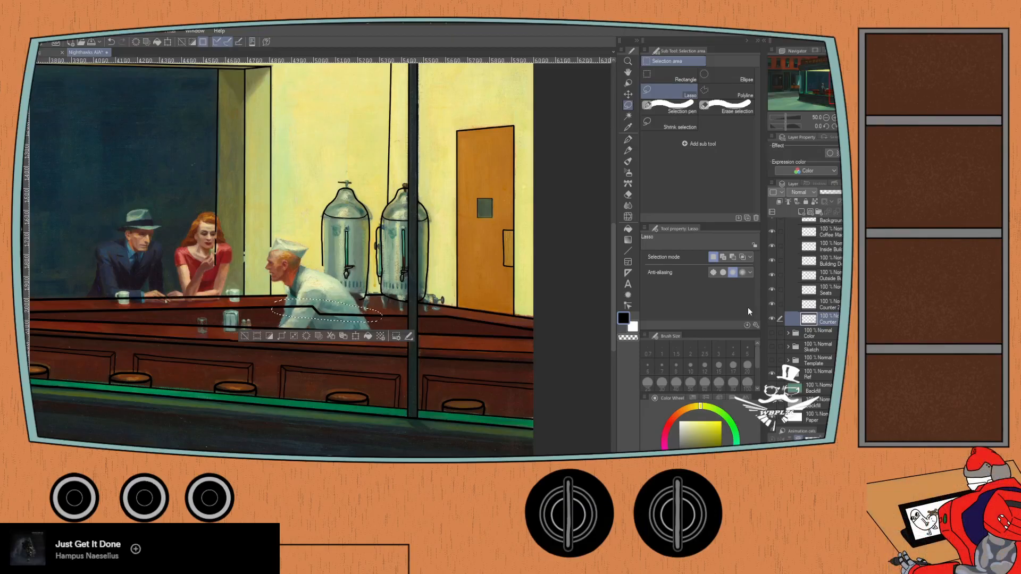
left_click(244, 335)
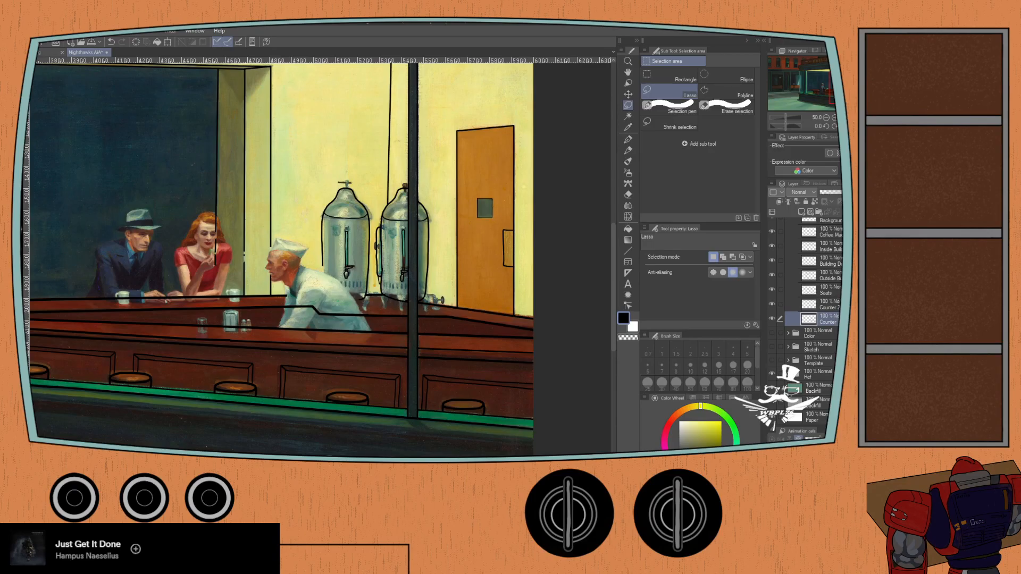
- Hide the painting reference and bridge the gap in the back counter edge on Counter 2 with a straight G-pen stroke
left_click(830, 305)
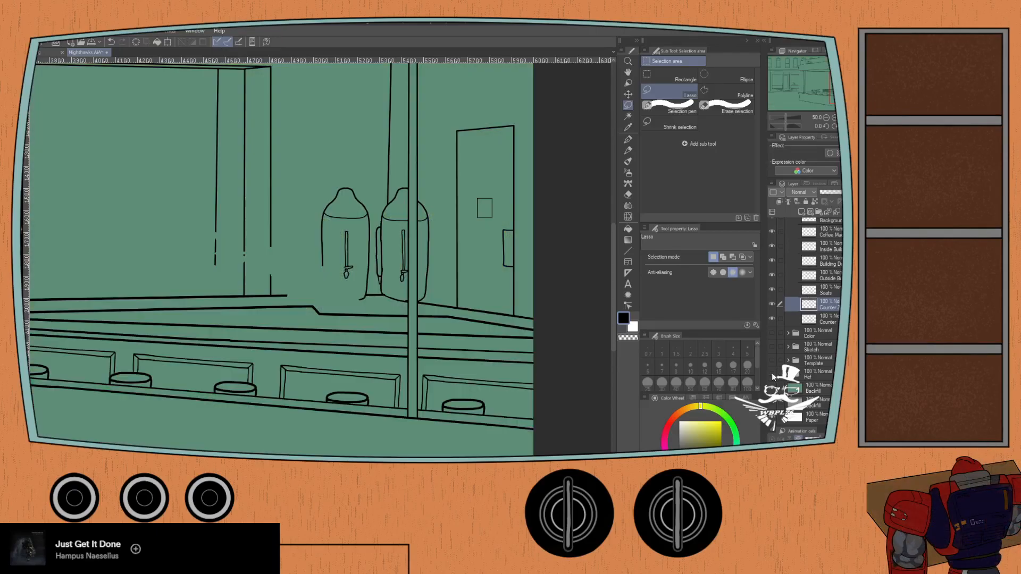
left_click(772, 375)
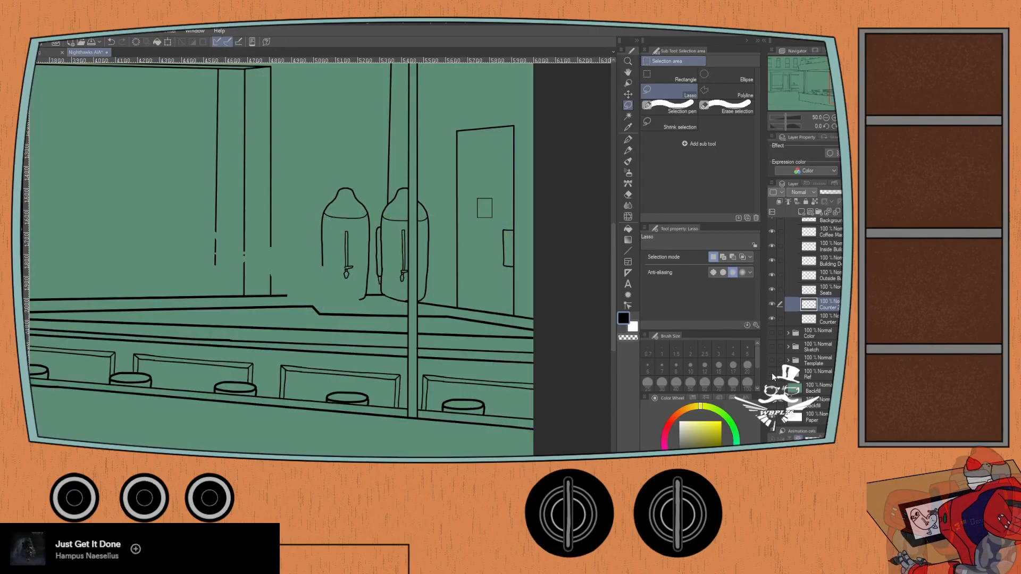
scroll(306, 277, "up", 5)
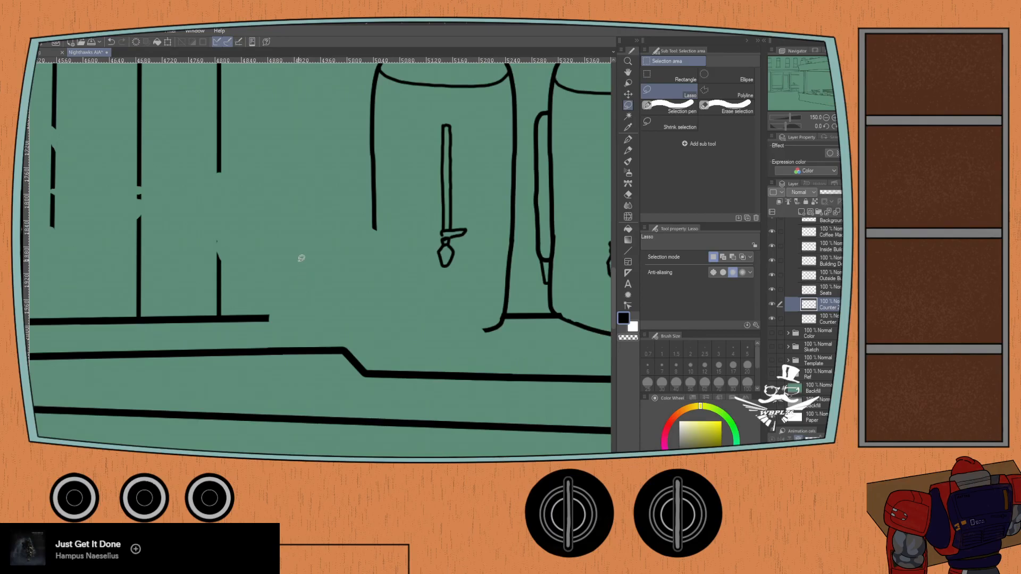
key("p")
scroll(278, 300, "up", 1)
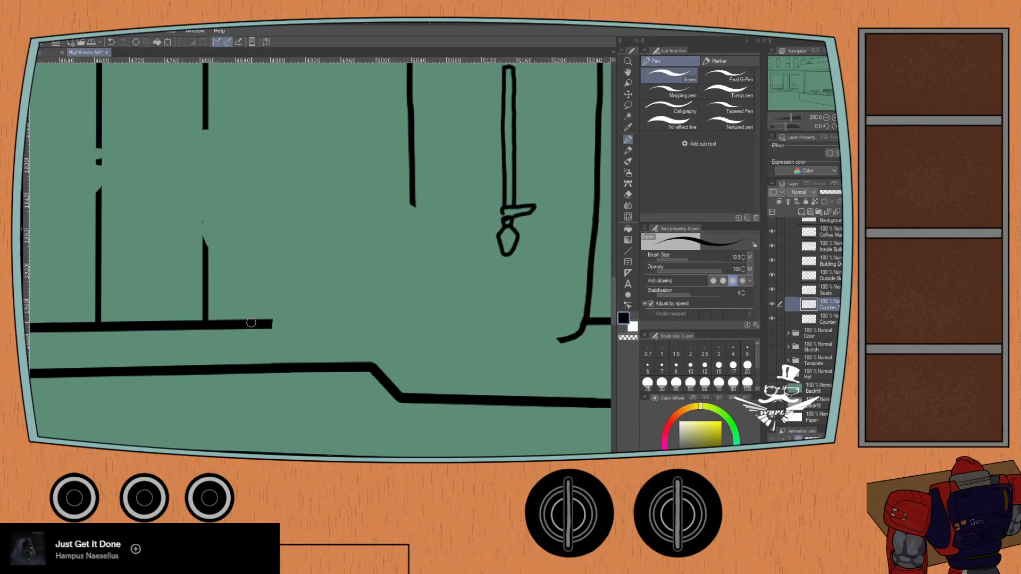
left_click_drag(256, 249, 156, 234)
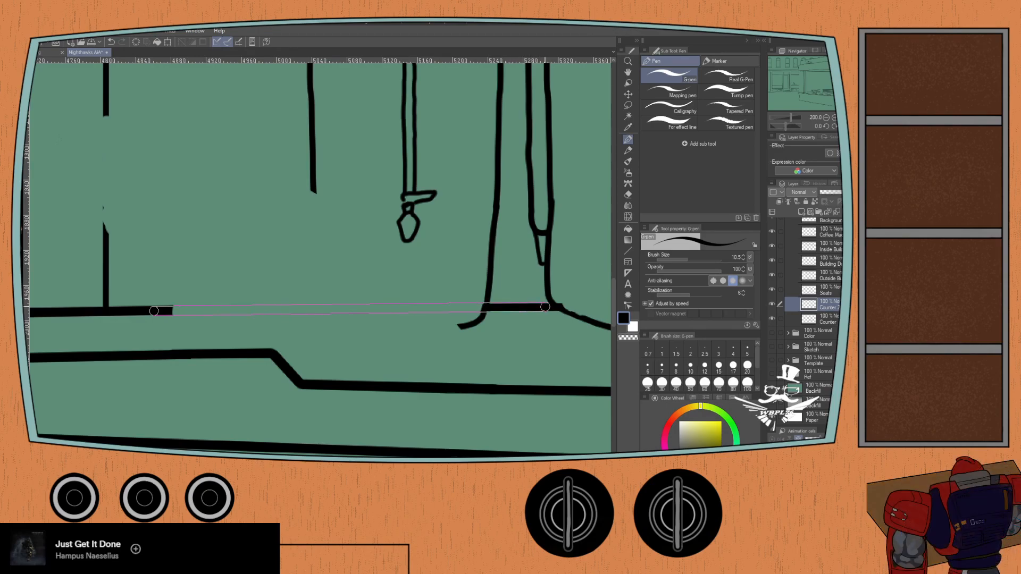
left_click(487, 307, "shift")
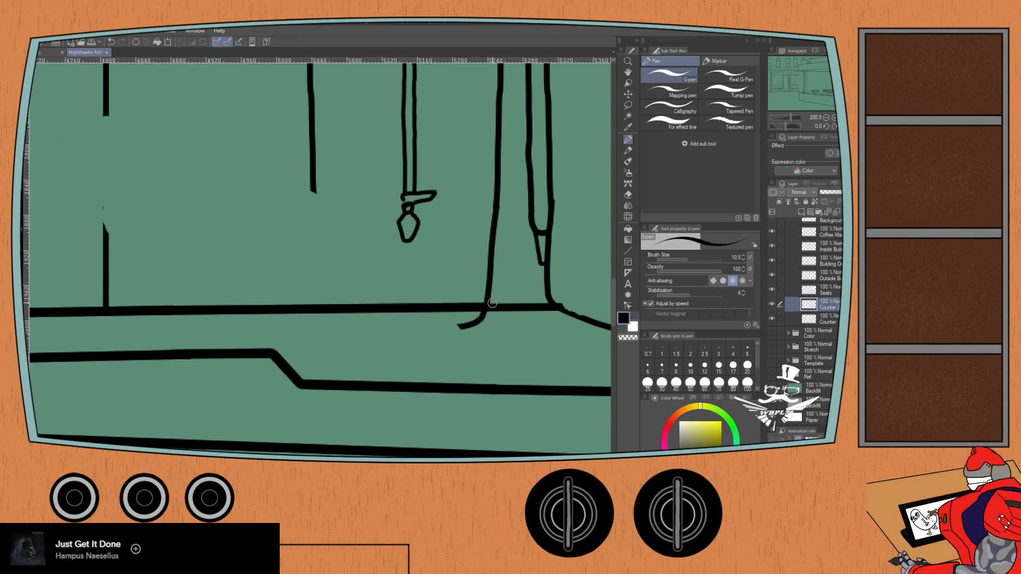
key("ctrl+minus")
key("ctrl+minus")
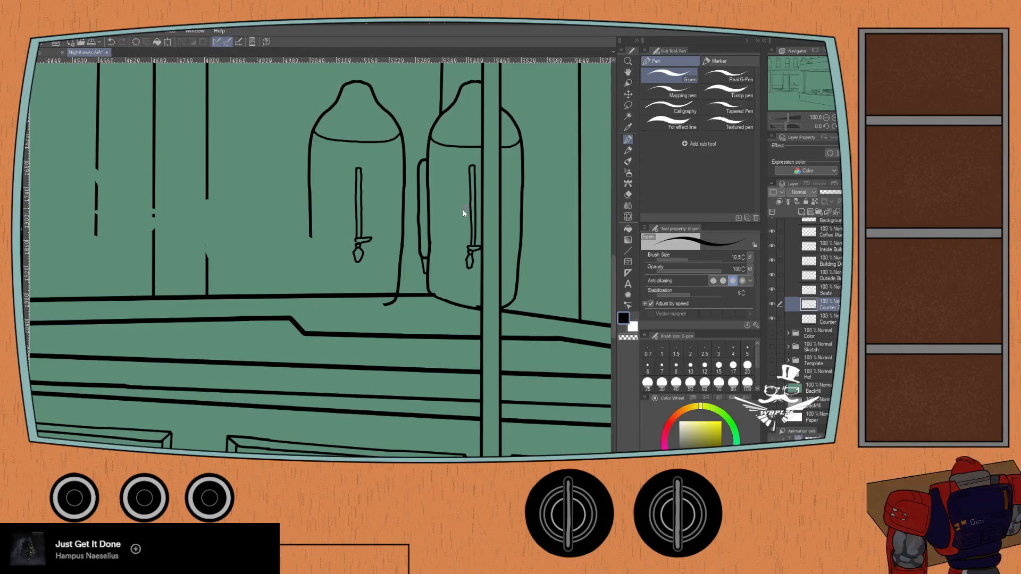
- Touch up the right urn's lower left corner on the coffee machine layer with the G-pen at size 8
left_click_drag(466, 208, 504, 154)
key("ctrl+plus")
key("ctrl+plus")
mouse_move(547, 232)
left_mouse_down()
mouse_move(457, 243)
mouse_move(479, 239)
mouse_move(306, 351)
mouse_move(296, 387)
left_mouse_up()
left_click_drag(158, 377, 207, 395)
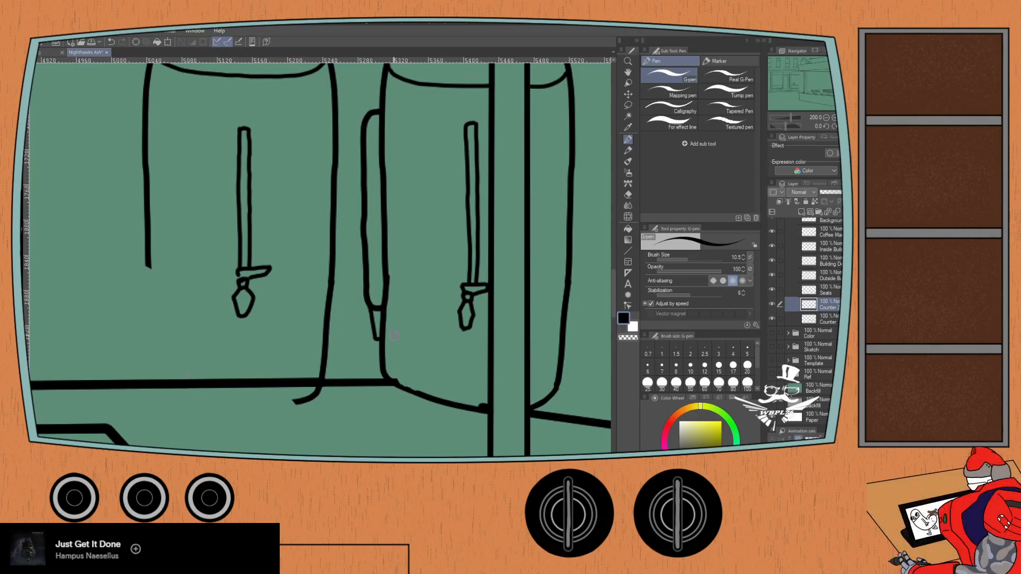
scroll(794, 356, "up", 3)
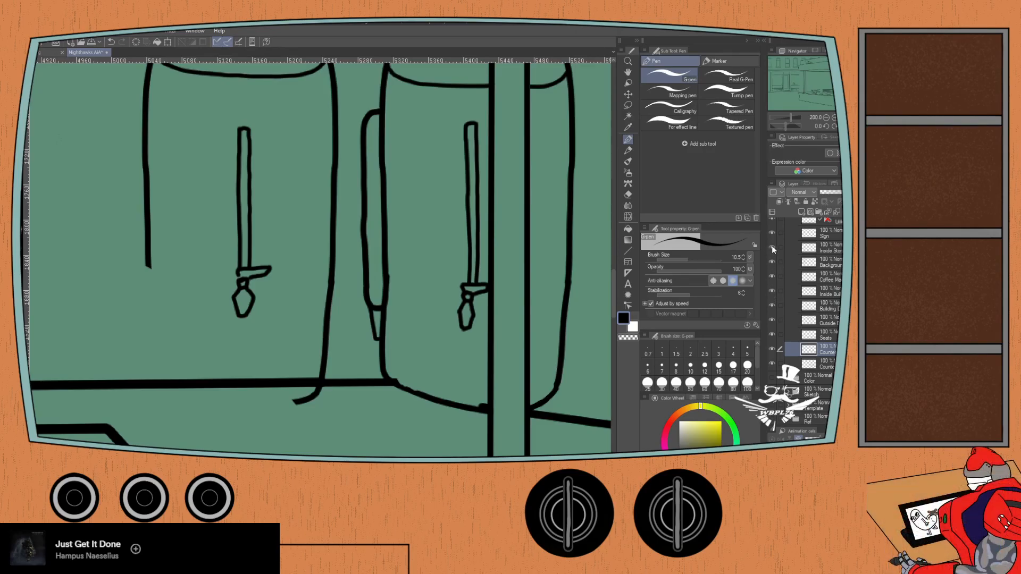
left_click(772, 276)
left_click(771, 276)
left_click(792, 278)
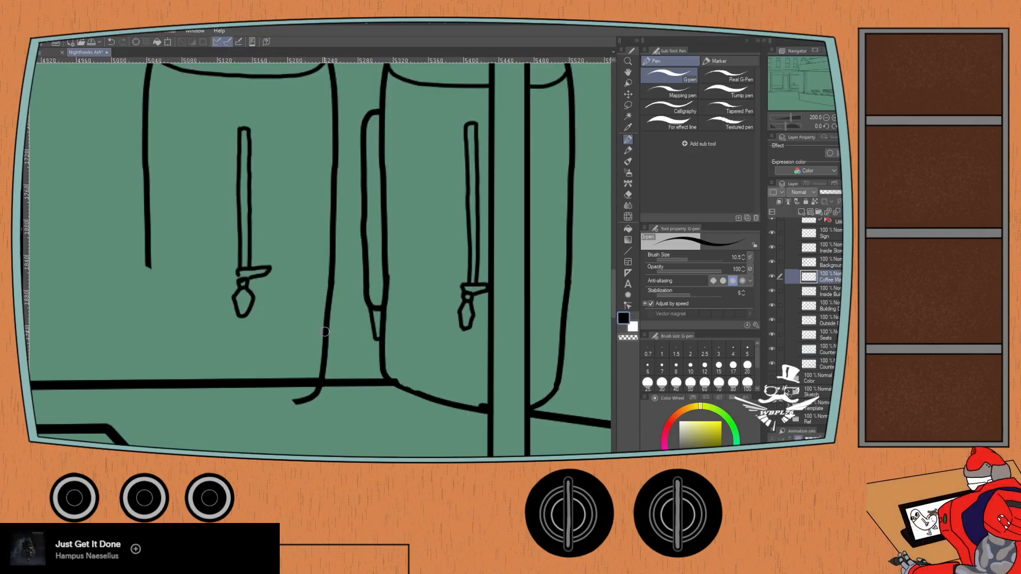
left_click(690, 367)
left_click(677, 367)
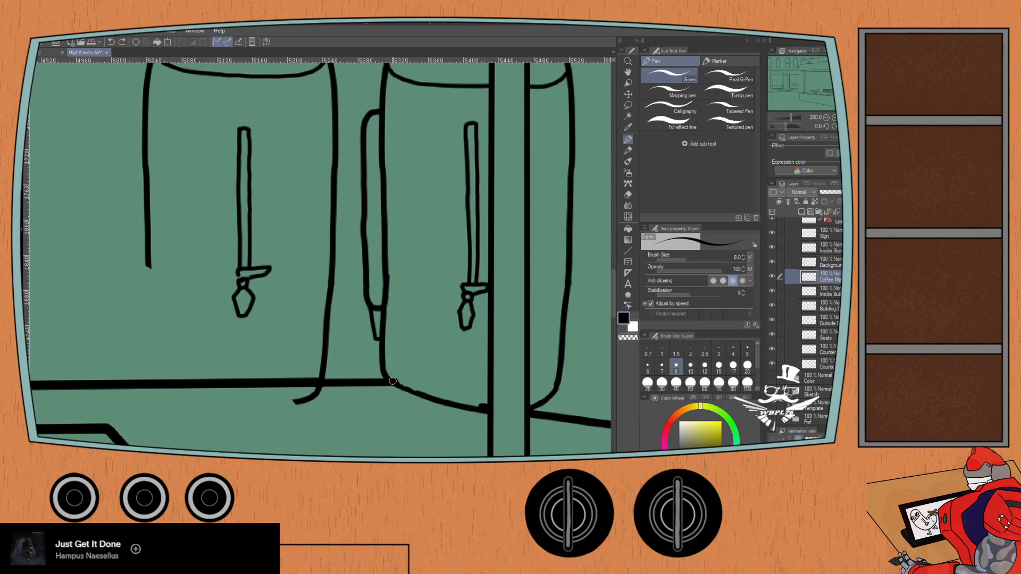
left_click_drag(406, 387, 396, 381)
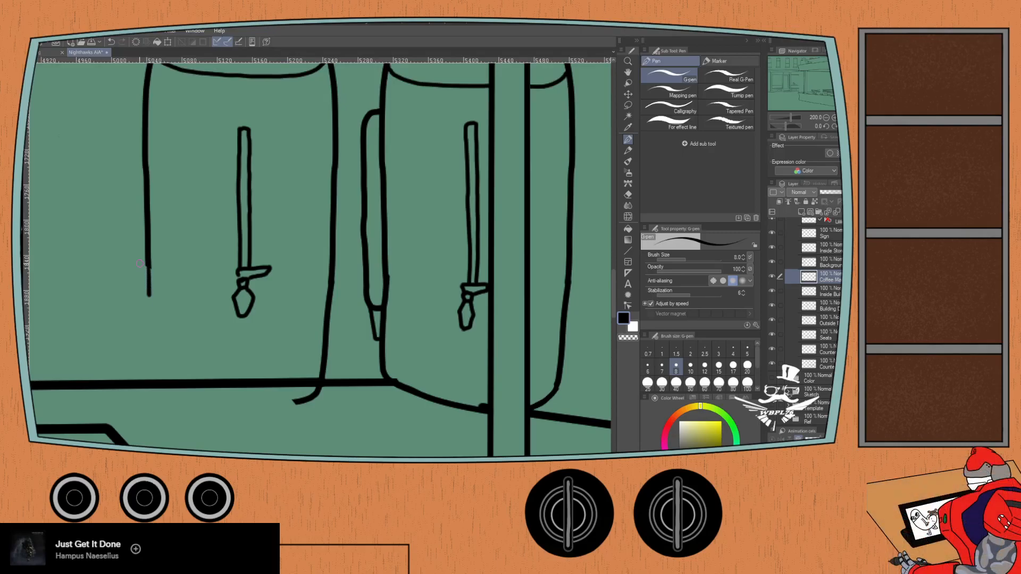
- Try to extend the left urn's open side downward with the G-pen at size 8
key("ctrl+z")
left_click_drag(149, 270, 147, 291)
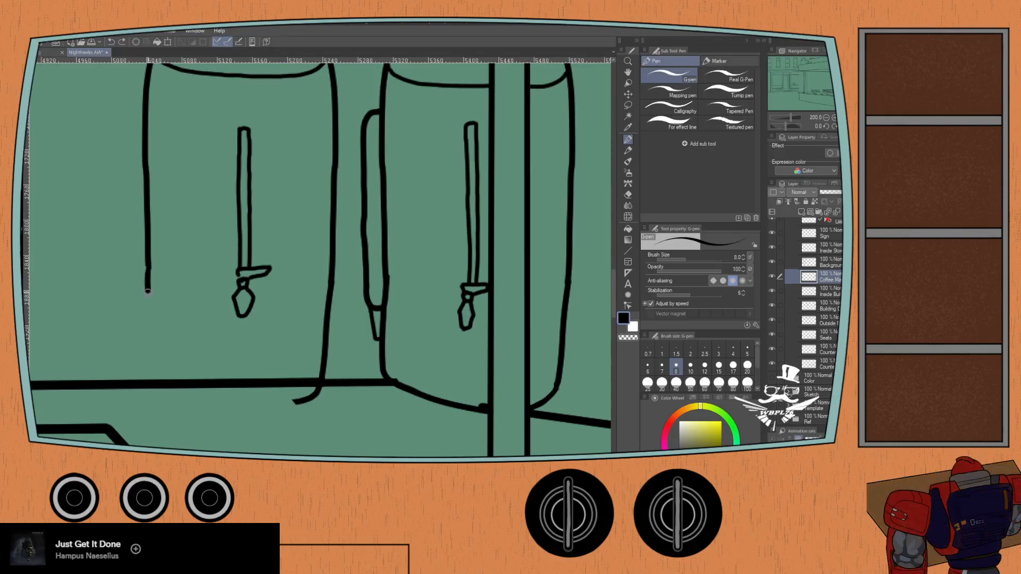
key("ctrl+z")
- Set the G-pen to size 10 and try to continue the left urn's open side down to its base
left_click(690, 367)
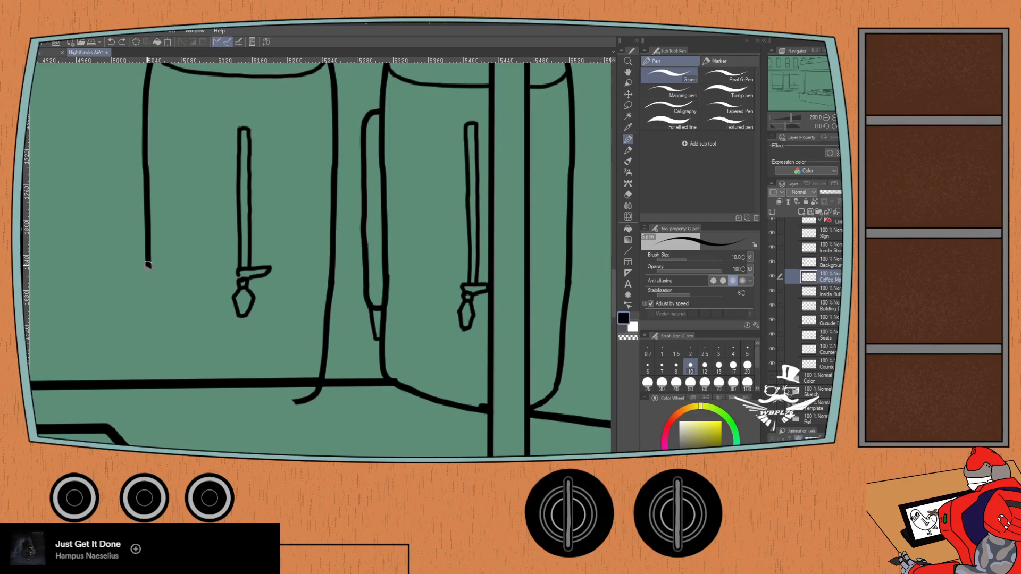
left_click_drag(149, 264, 148, 296)
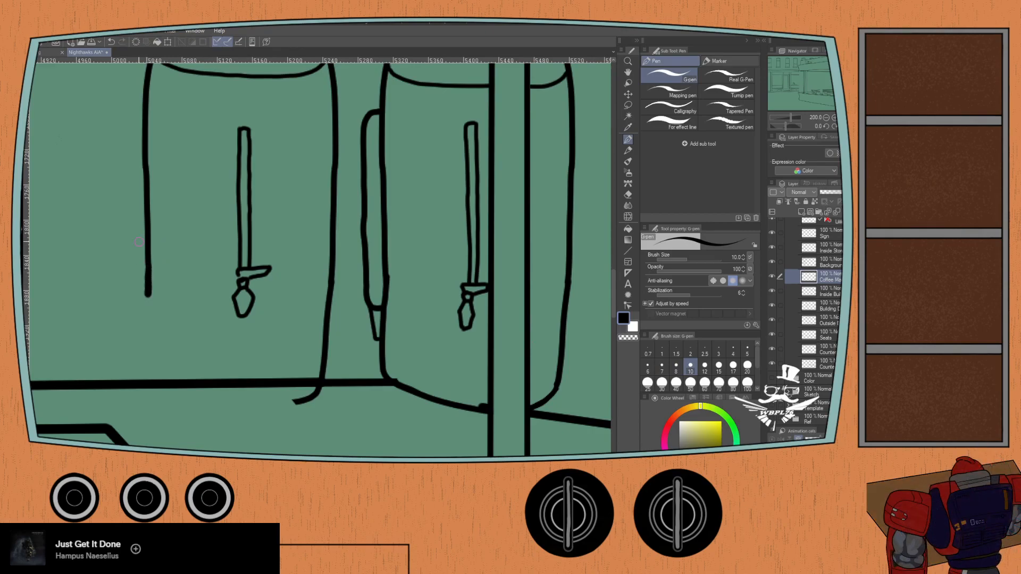
key("ctrl+z")
mouse_move(147, 268)
left_mouse_down()
mouse_move(154, 391)
mouse_move(193, 407)
left_mouse_up()
key("ctrl+z")
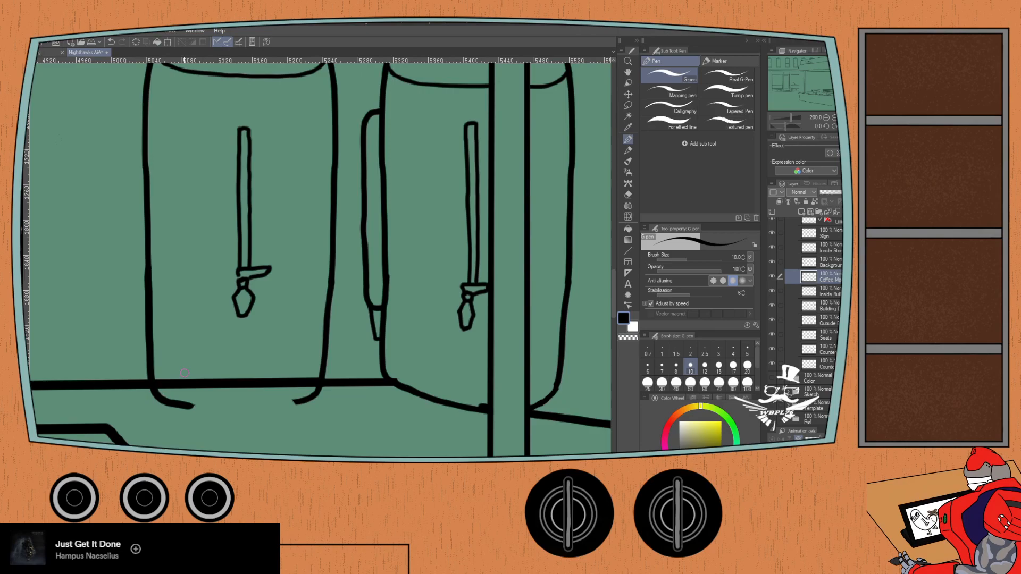
key("ctrl+z")
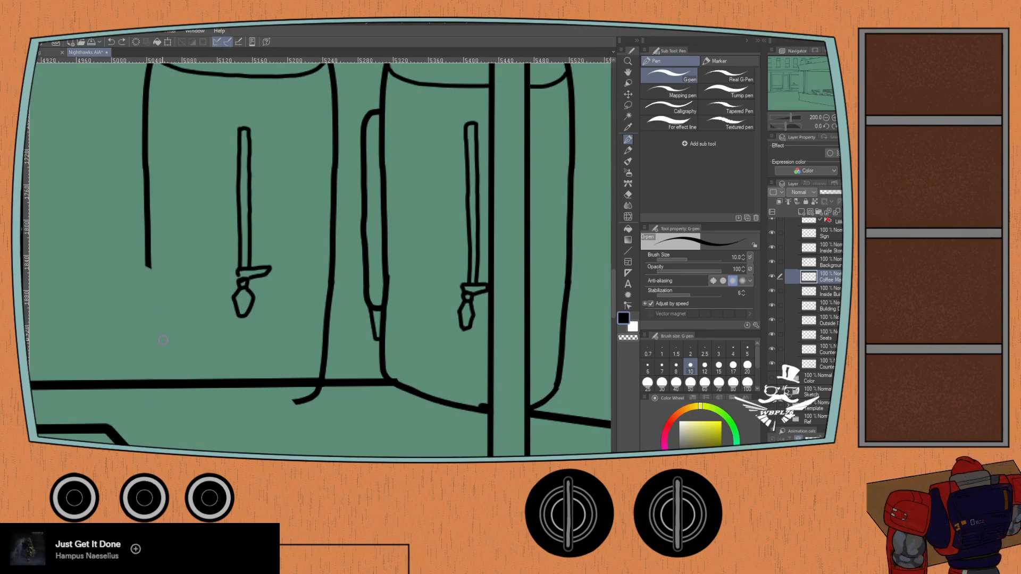
- Try the Real G-Pen, Mapping pen and Calligraphy pen for extending the left urn's open side
left_click(716, 71)
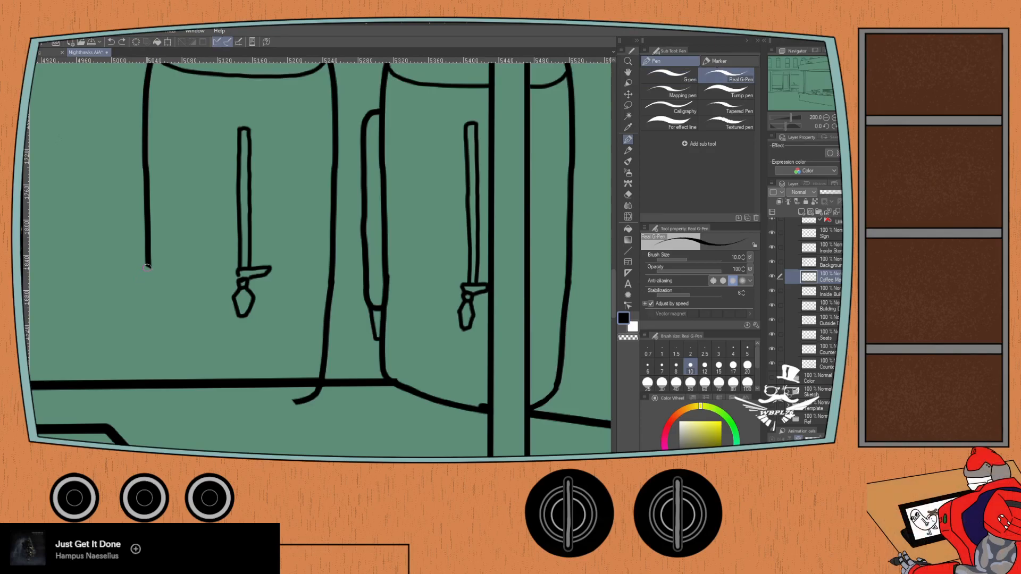
left_click_drag(148, 266, 148, 305)
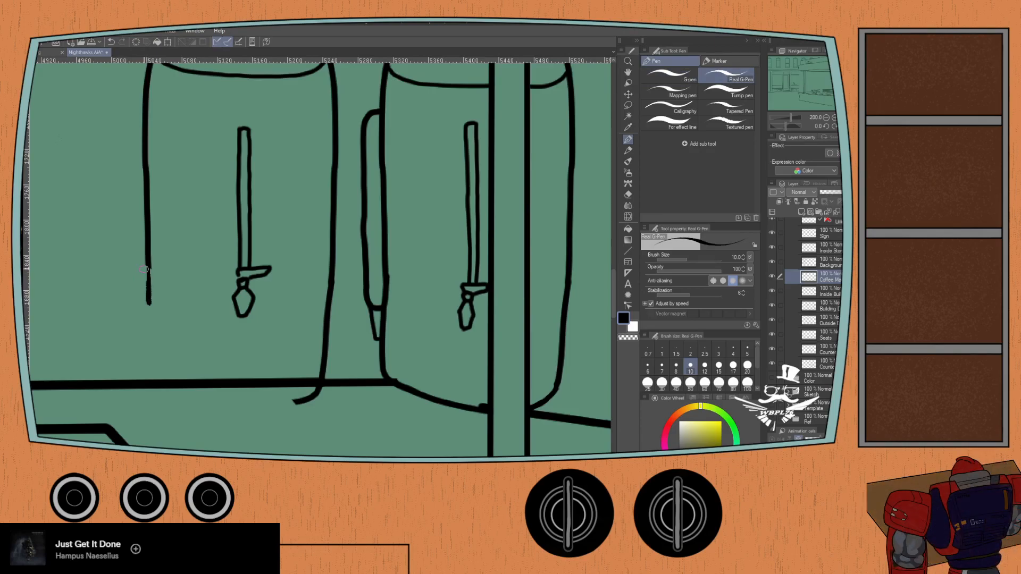
key("ctrl+z")
left_click(669, 75)
left_click(653, 89)
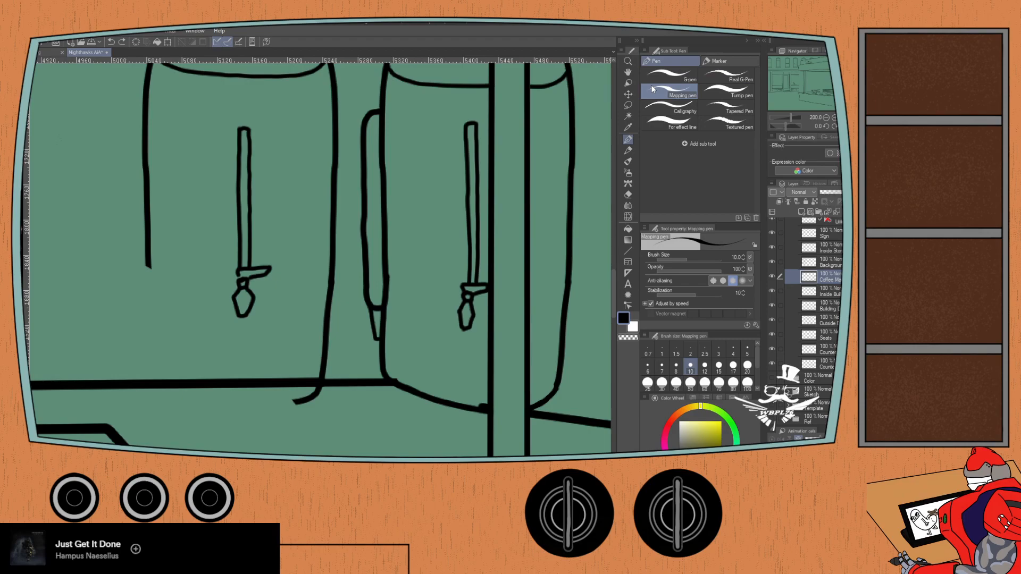
left_click_drag(148, 263, 148, 366)
key("ctrl+z")
left_click_drag(147, 259, 148, 397)
key("ctrl+z")
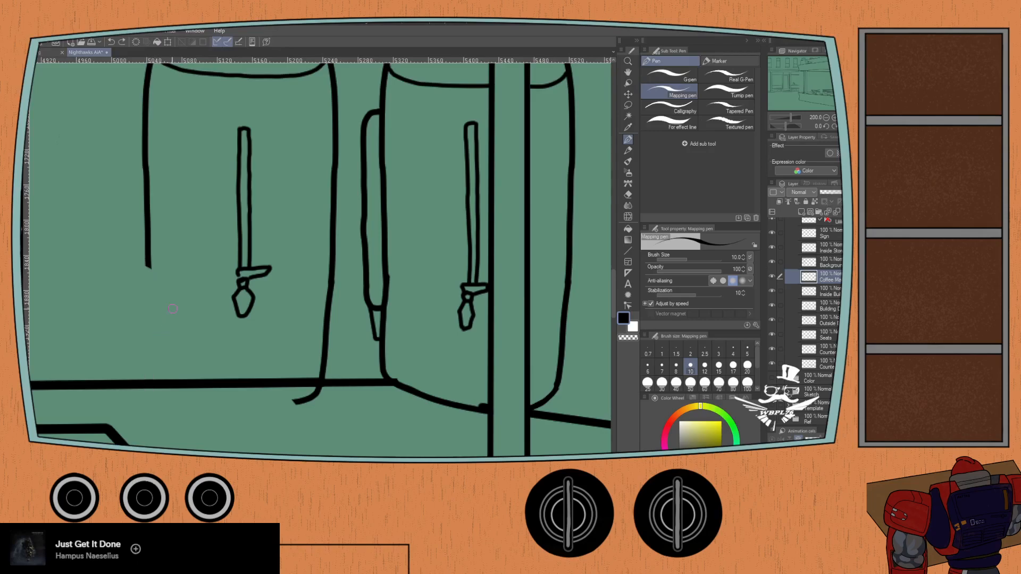
left_click(670, 106)
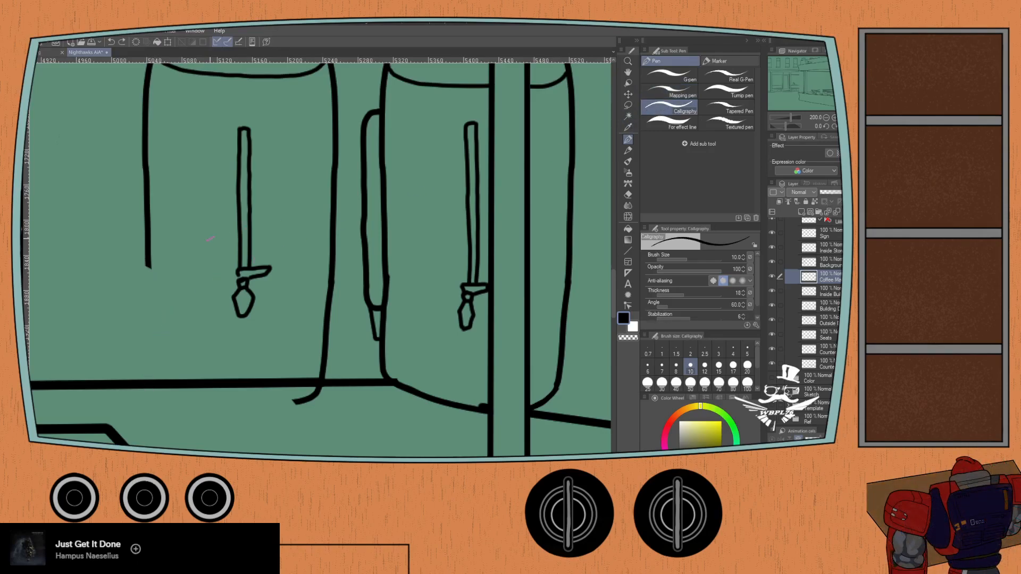
- Return to the G-pen and draw the left urn's missing lower side and bottom edge, closing its outline
left_click(669, 75)
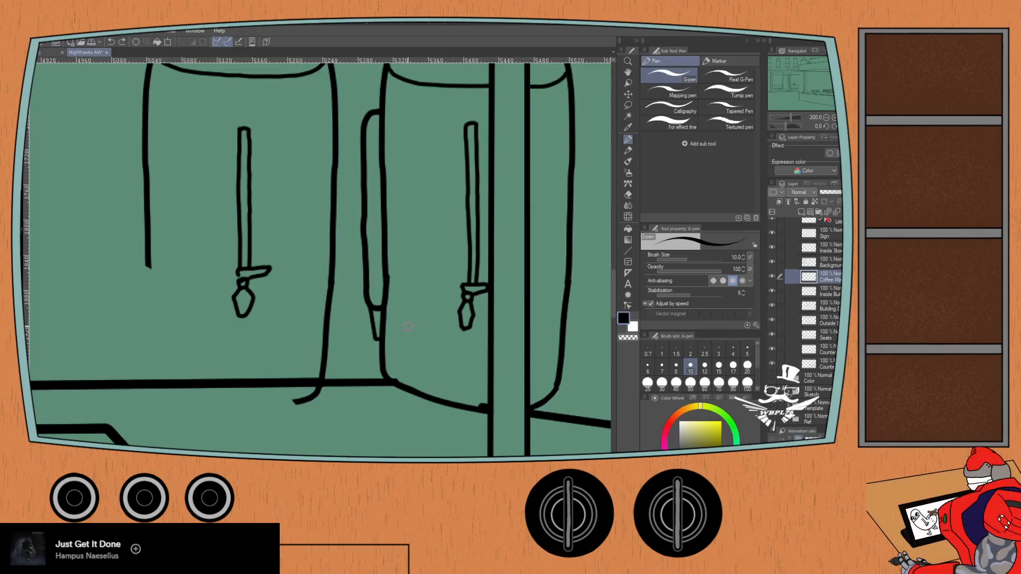
left_click_drag(148, 264, 156, 371)
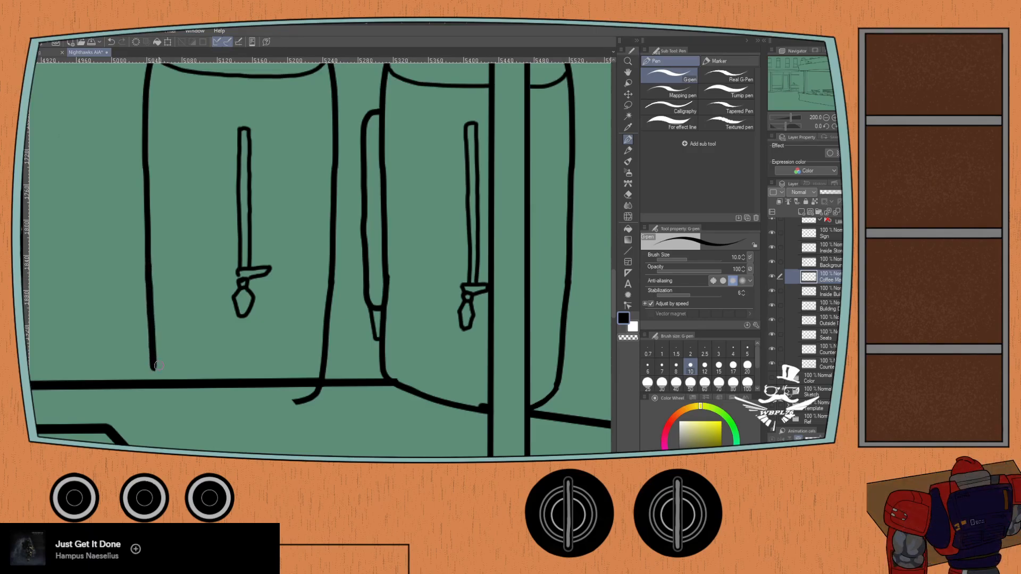
key("ctrl+z")
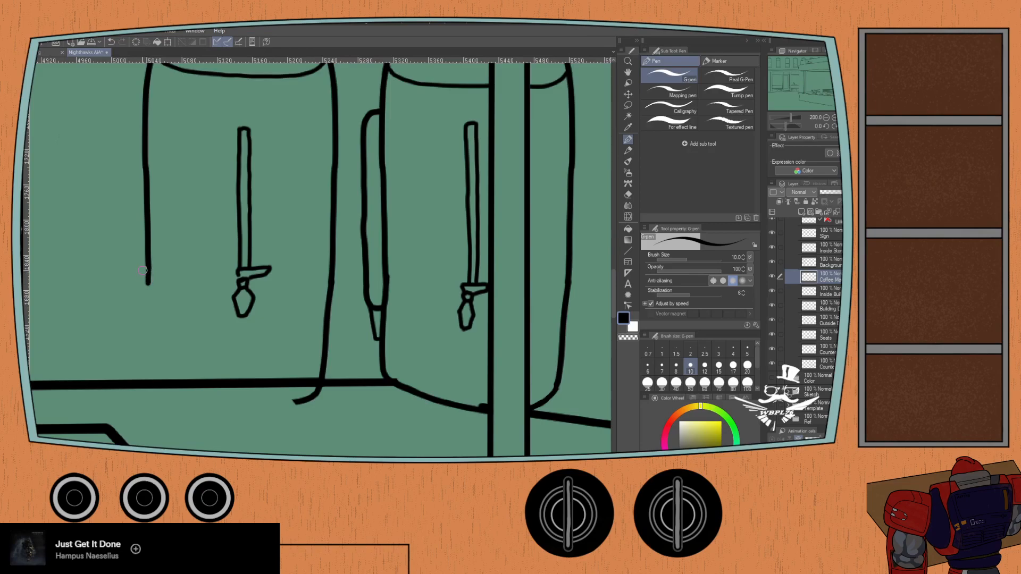
left_click_drag(148, 264, 148, 345)
key("ctrl+z")
mouse_move(148, 266)
left_mouse_down()
mouse_move(149, 383)
mouse_move(161, 400)
mouse_move(268, 405)
mouse_move(309, 386)
left_mouse_up()
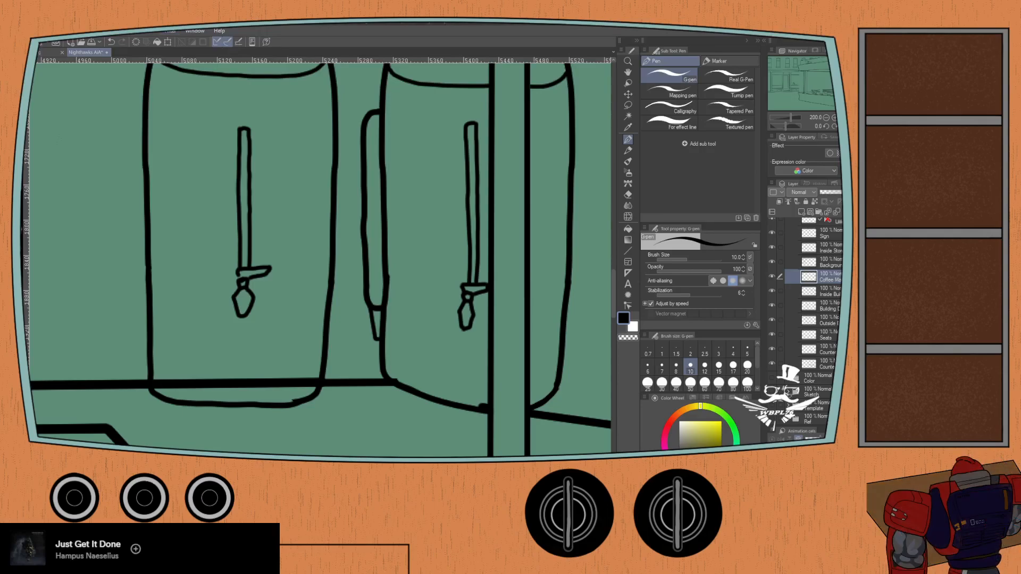
- Toggle layer visibility to find which layer holds the broken vertical wall lines, and make the Inside Building layer active
key("ctrl+minus")
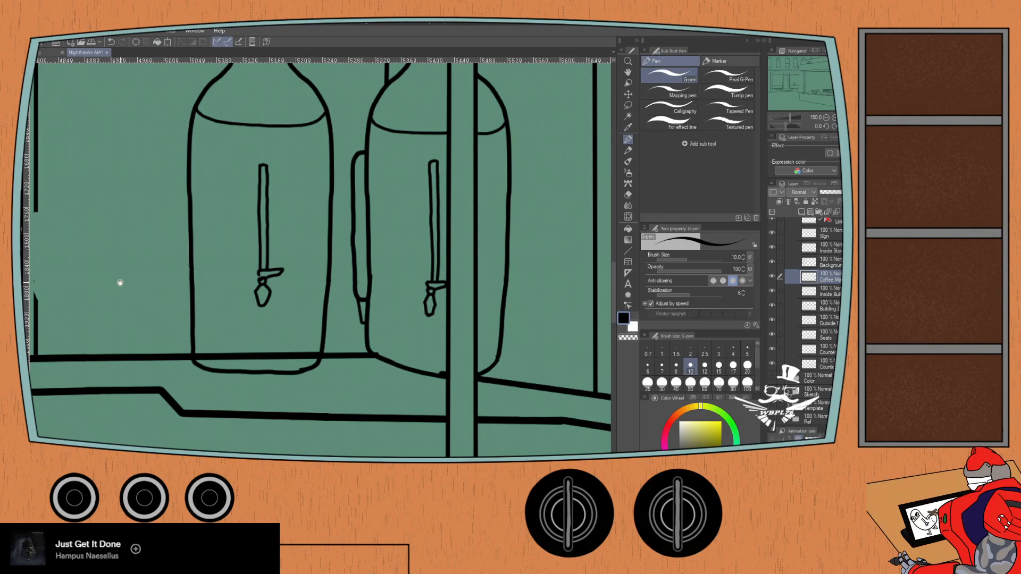
left_click_drag(121, 283, 257, 339)
scroll(117, 277, "down", 1)
left_click_drag(75, 251, 208, 310)
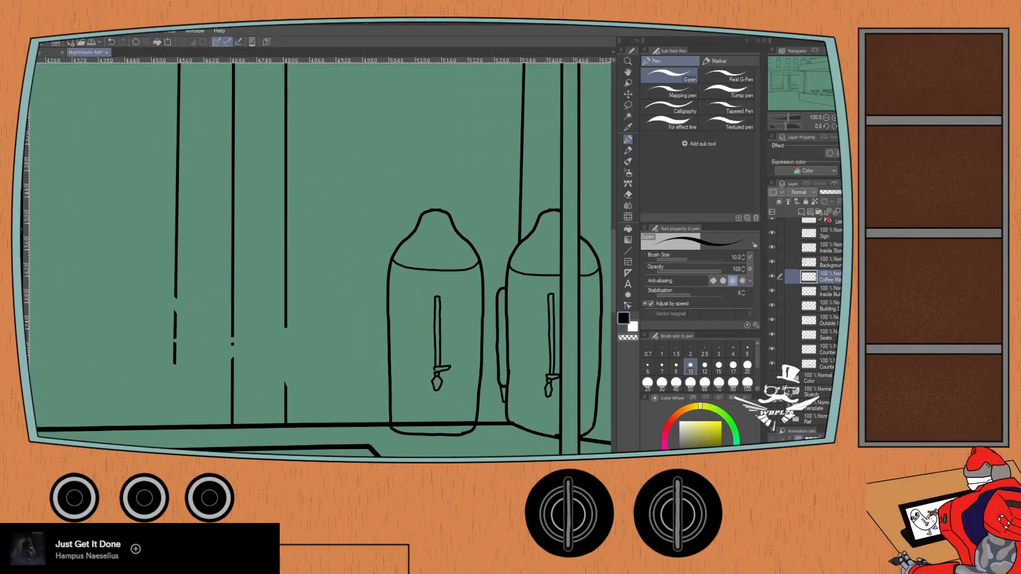
scroll(785, 304, "up", 2)
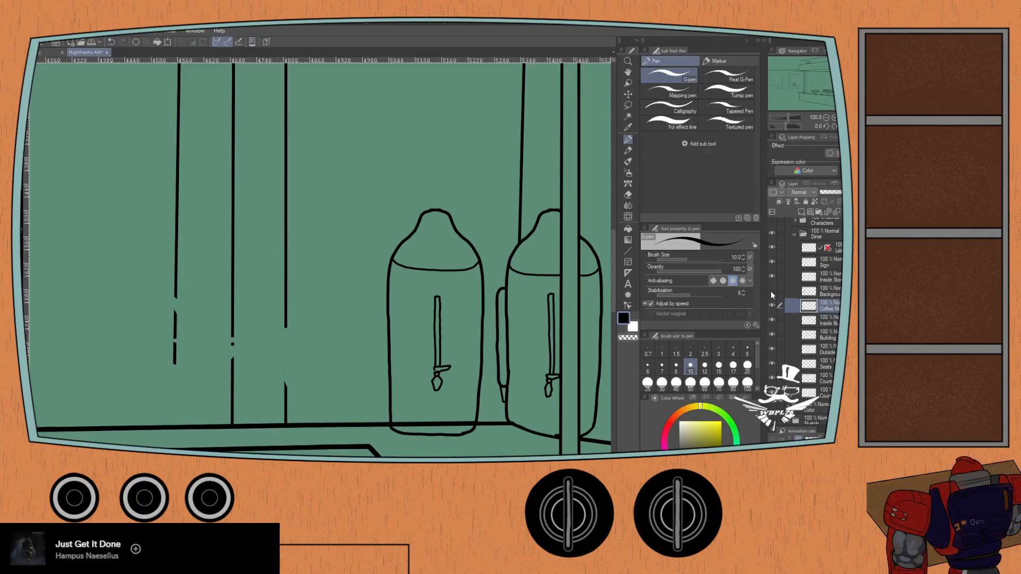
left_click(771, 319)
left_click(771, 319)
left_click(771, 320)
left_click(771, 320)
left_click(822, 321)
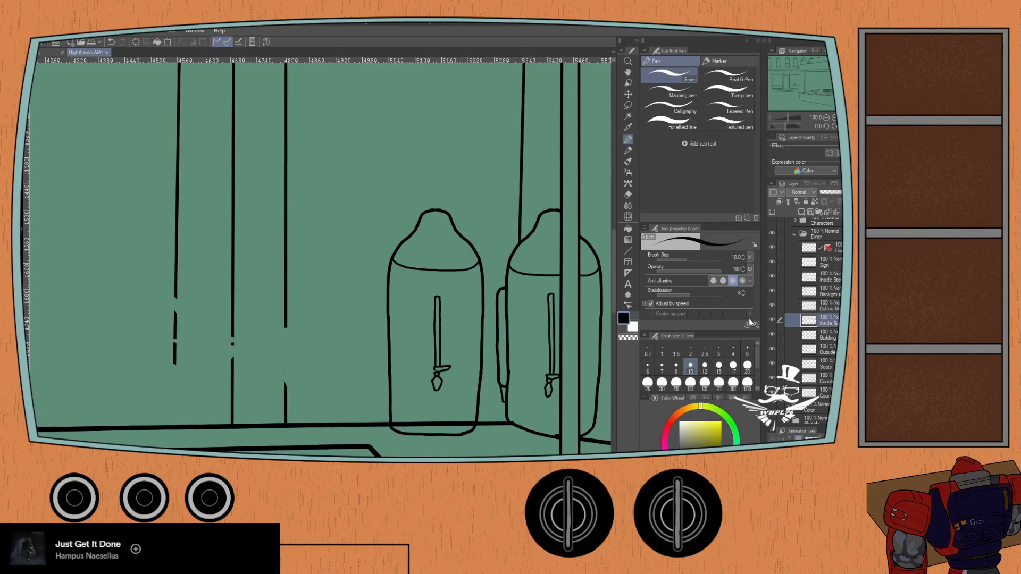
left_click(772, 307)
left_click(771, 306)
- Try to bridge the gap in the vertical wall line nearest the left urn with G-pen strokes at sizes 10 and 8
key("ctrl+plus")
left_click_drag(224, 348, 242, 324)
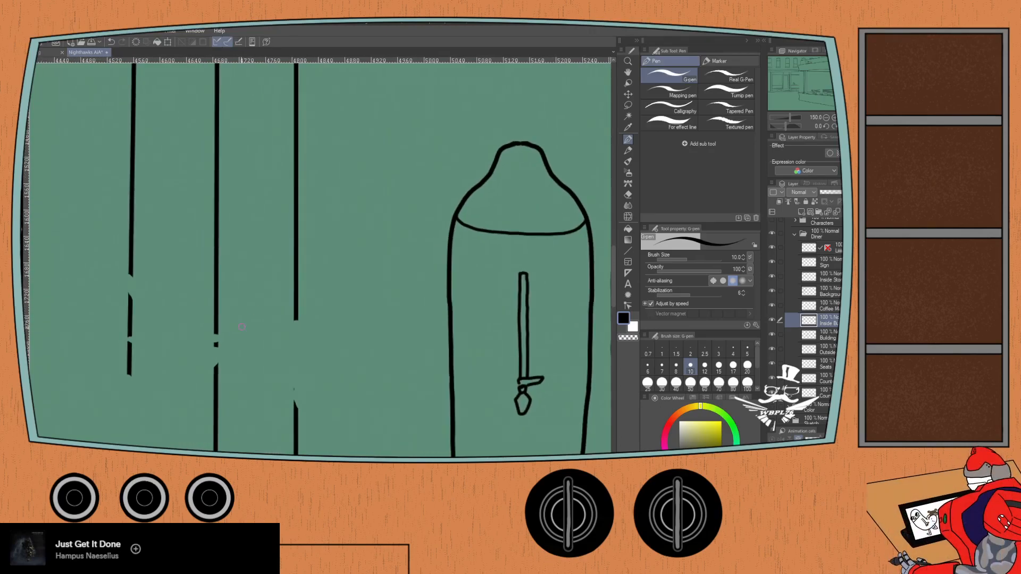
scroll(293, 315, "up", 3)
left_click_drag(300, 309, 290, 237)
scroll(290, 238, "down", 2)
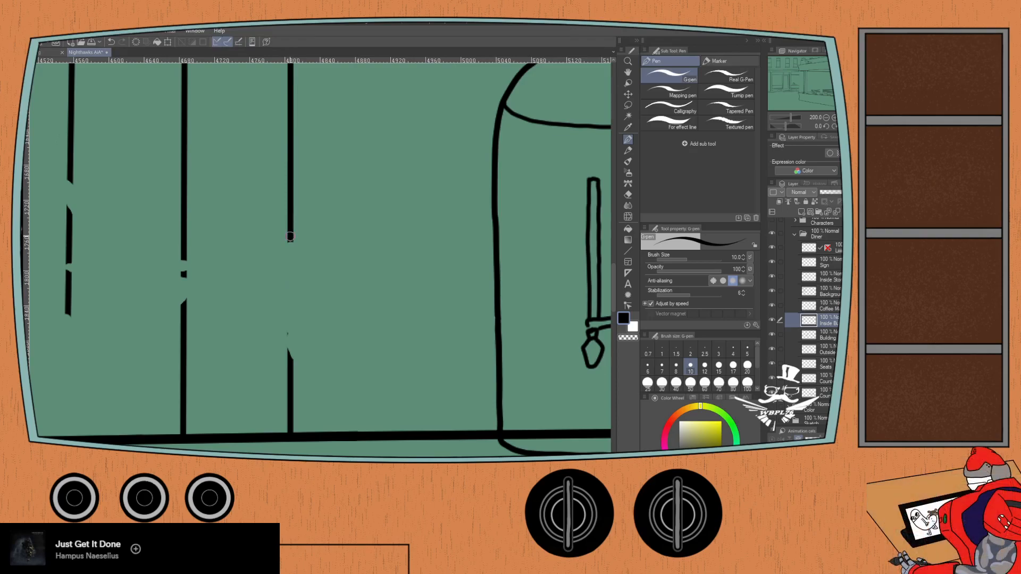
left_click_drag(290, 237, 289, 380)
key("ctrl+z")
left_click(675, 367)
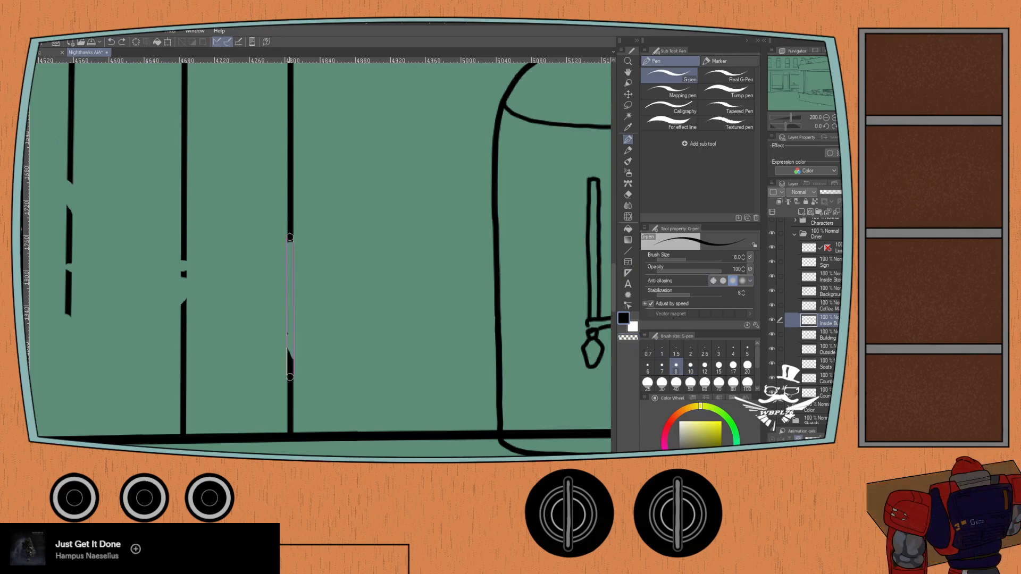
left_click(290, 376, "shift")
key("ctrl+z")
- Close the gaps in the two vertical wall lines nearest the left urn with G-pen strokes at size 7
left_click(661, 365)
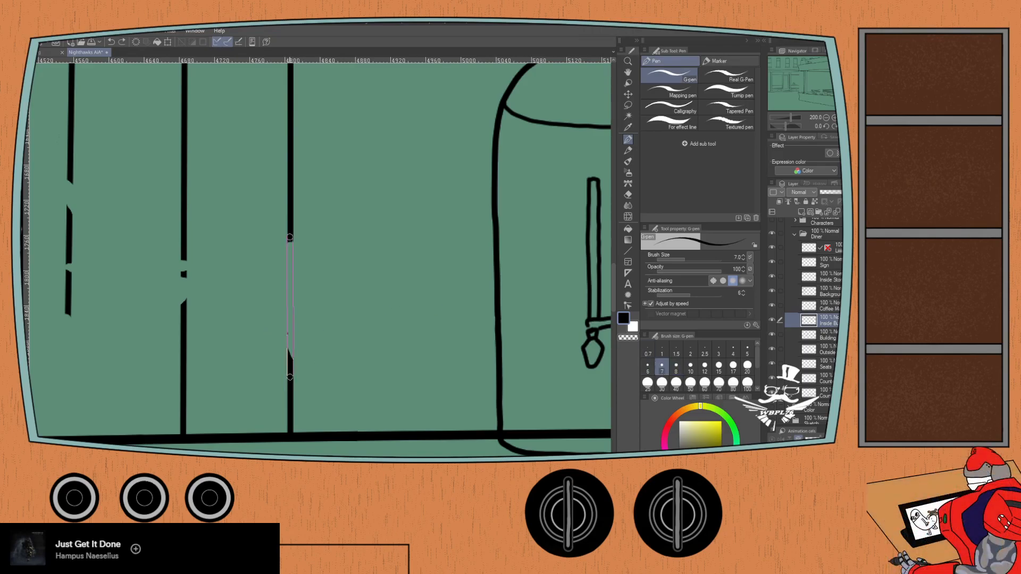
left_click(290, 377, "shift")
key("ctrl+z")
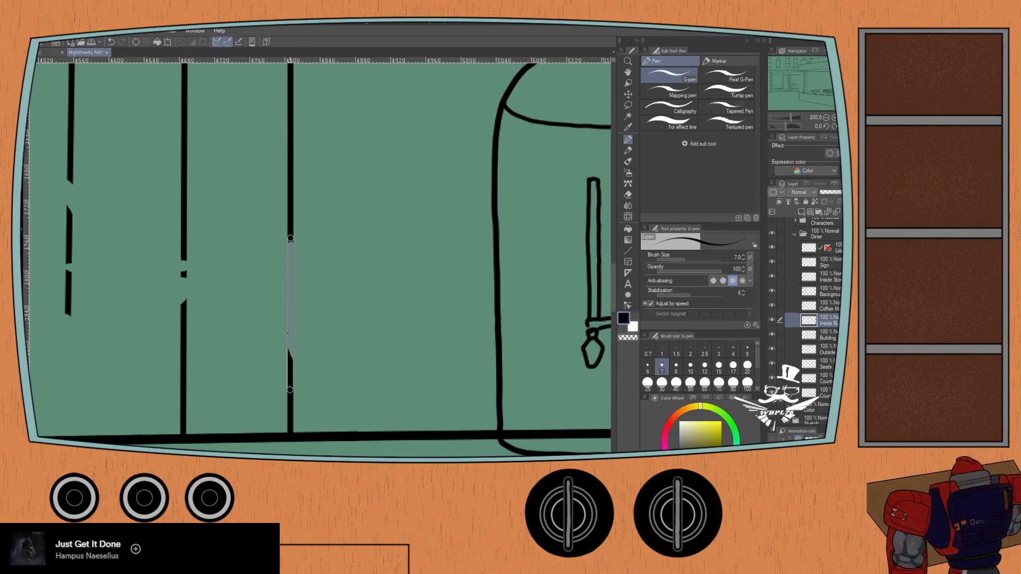
left_click(289, 389, "shift")
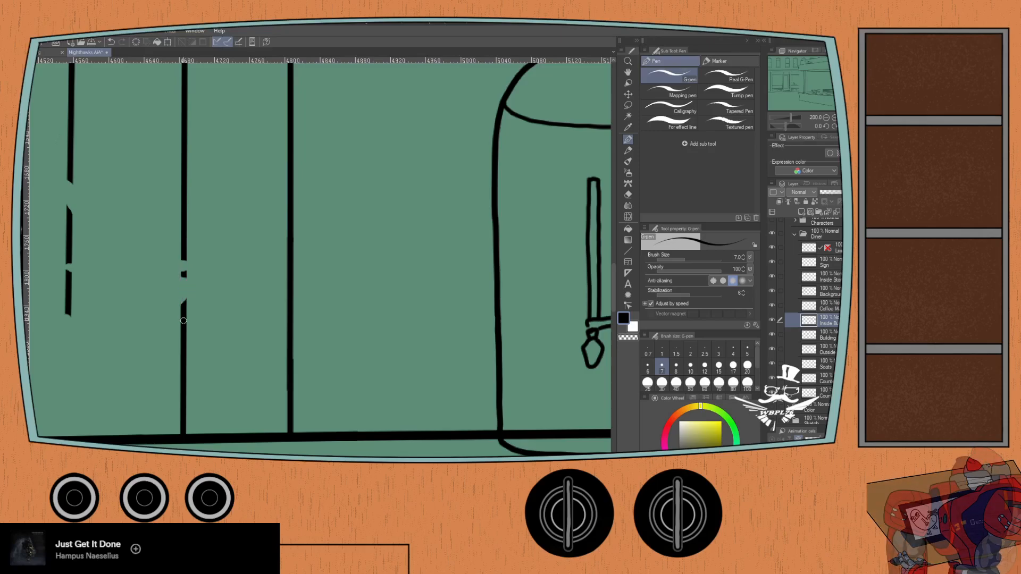
scroll(185, 315, "up", 2)
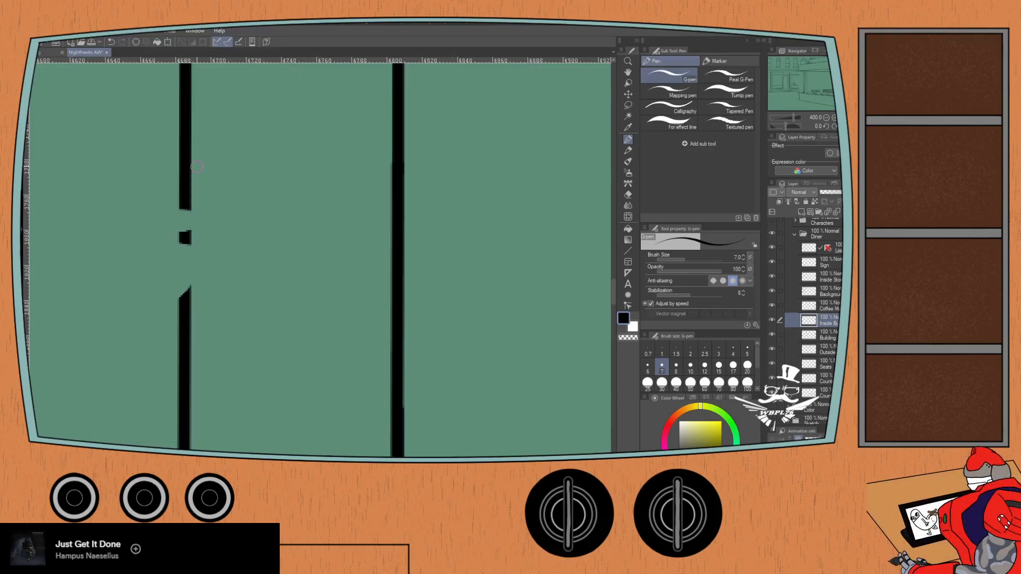
left_click_drag(185, 198, 184, 323)
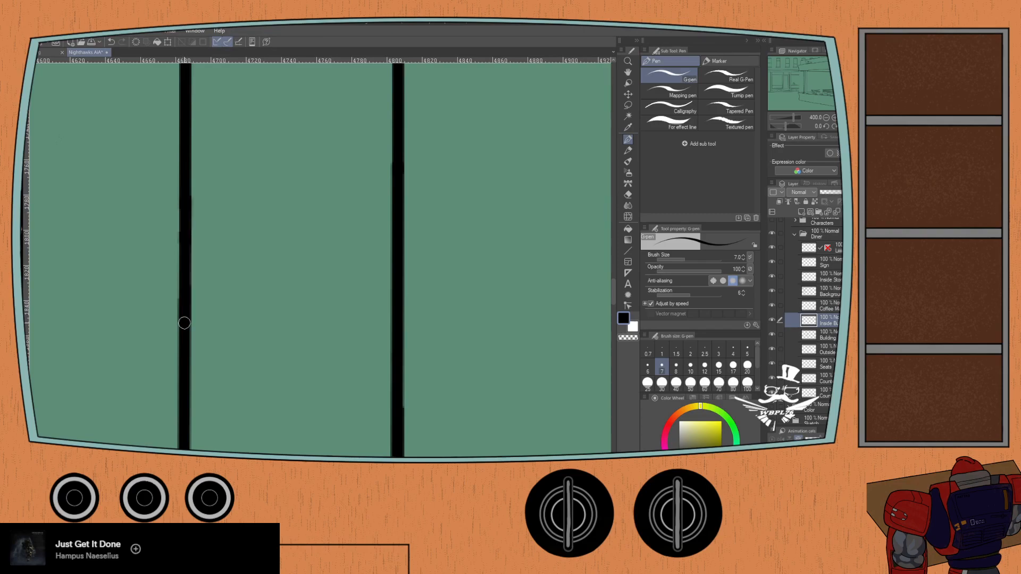
- Try to bridge the gaps in the third vertical wall line with Milli pen strokes at sizes 8 and 10
left_click_drag(133, 246, 335, 261)
left_click_drag(157, 244, 214, 335)
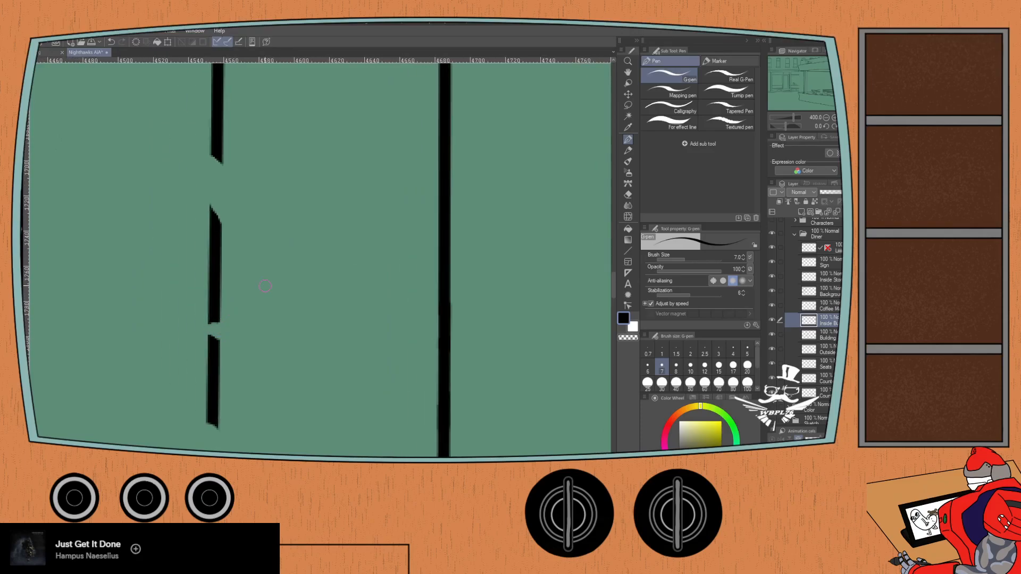
left_click(719, 61)
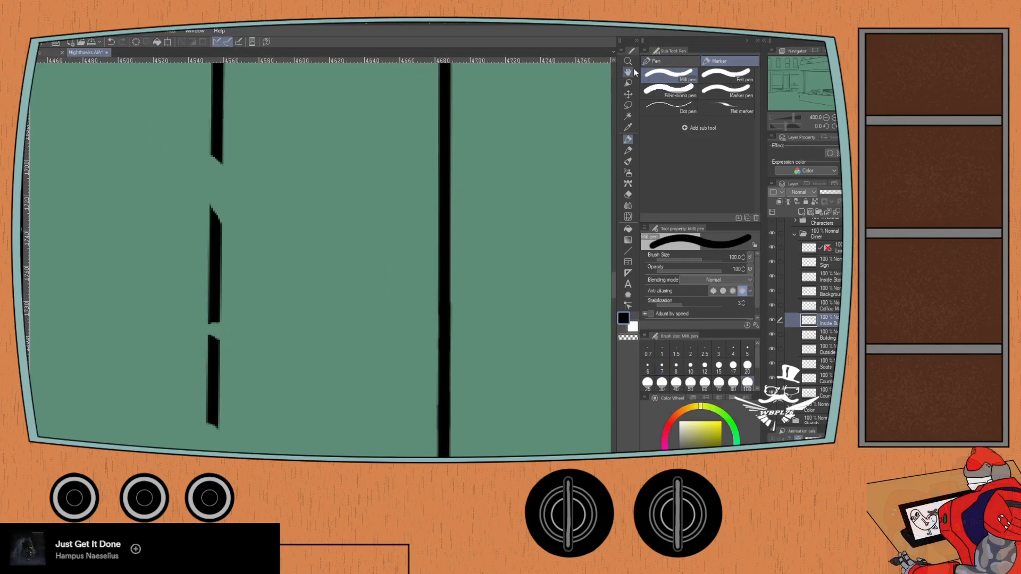
left_click(690, 365)
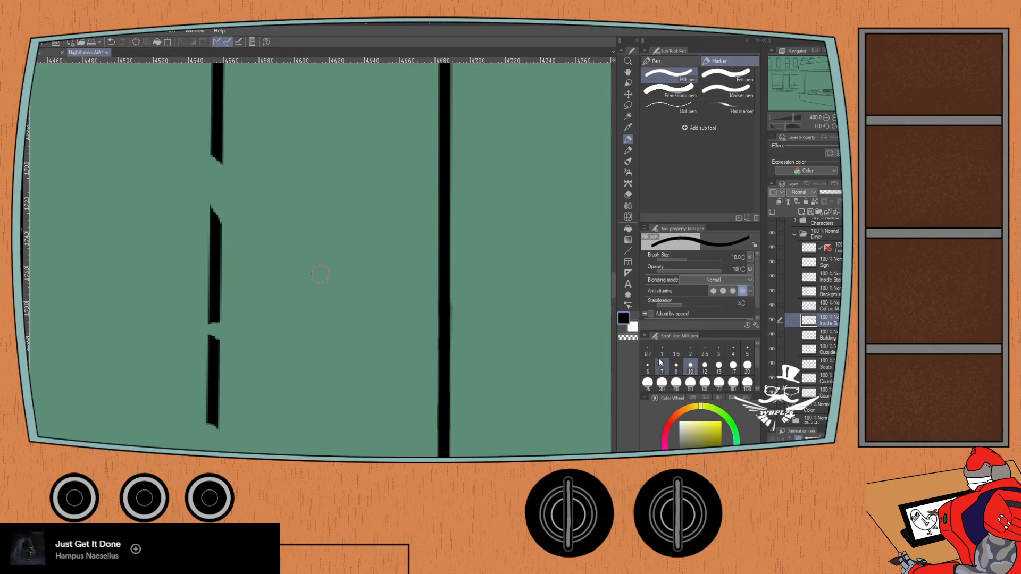
left_click(676, 365)
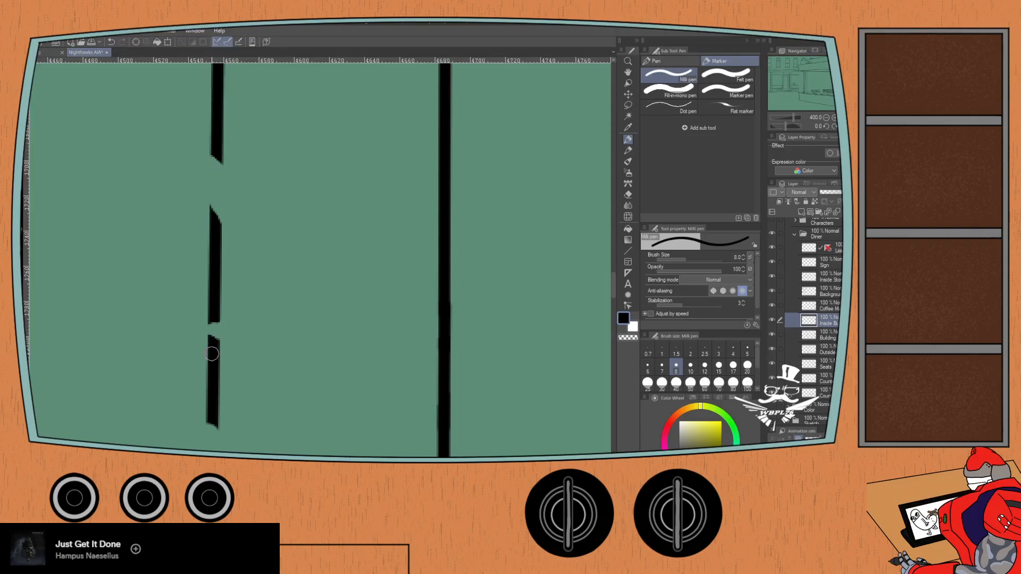
left_click(212, 385, "shift")
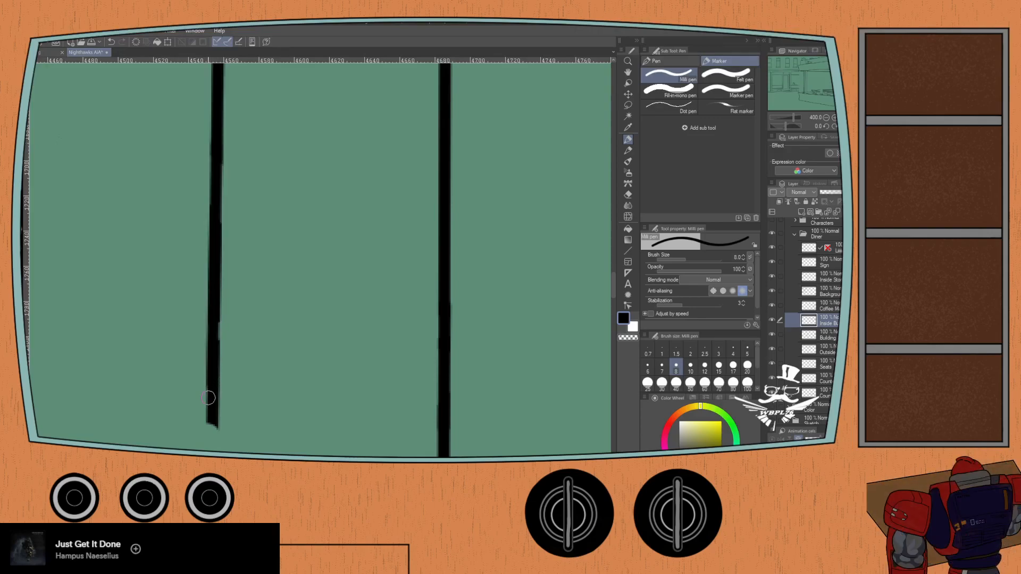
key("ctrl+z")
left_click(690, 366)
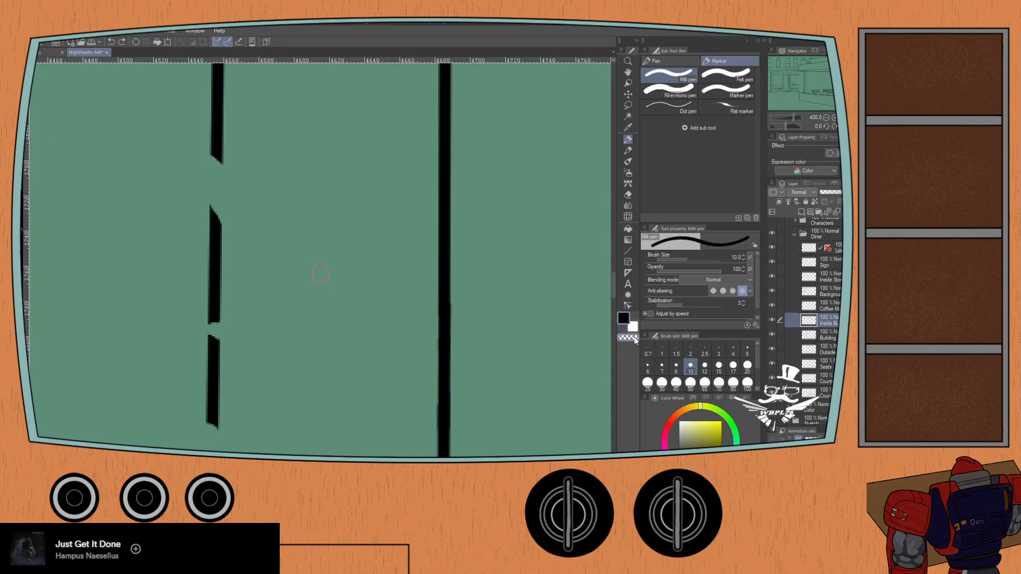
left_click(212, 386, "shift")
key("ctrl+z")
left_click(676, 366)
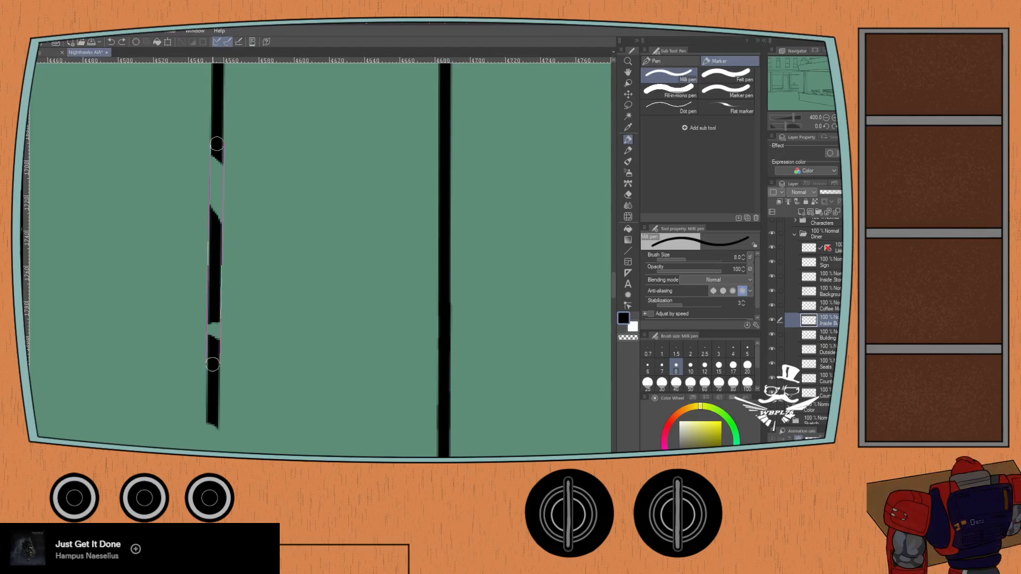
left_click(212, 365, "shift")
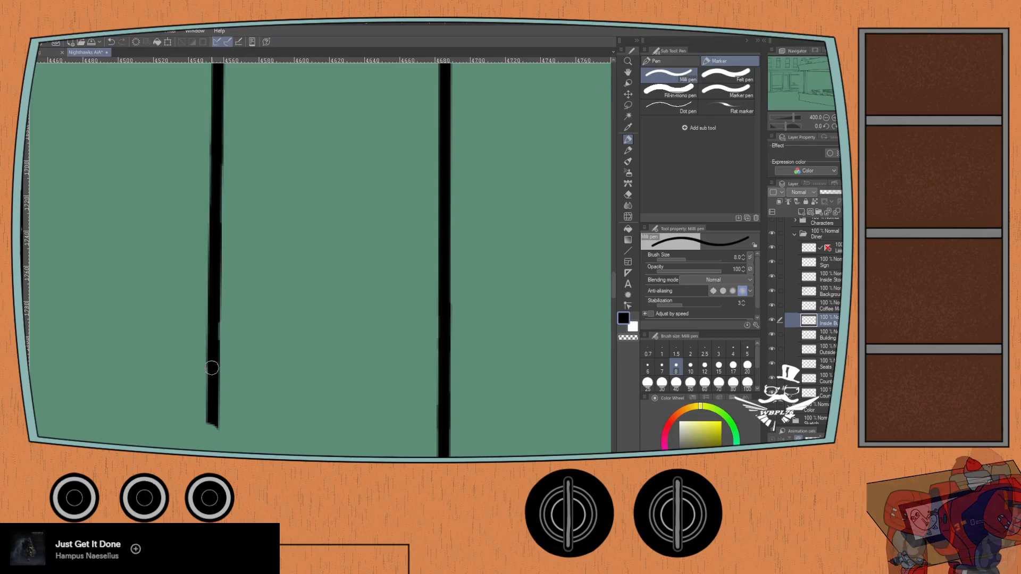
key("ctrl+z")
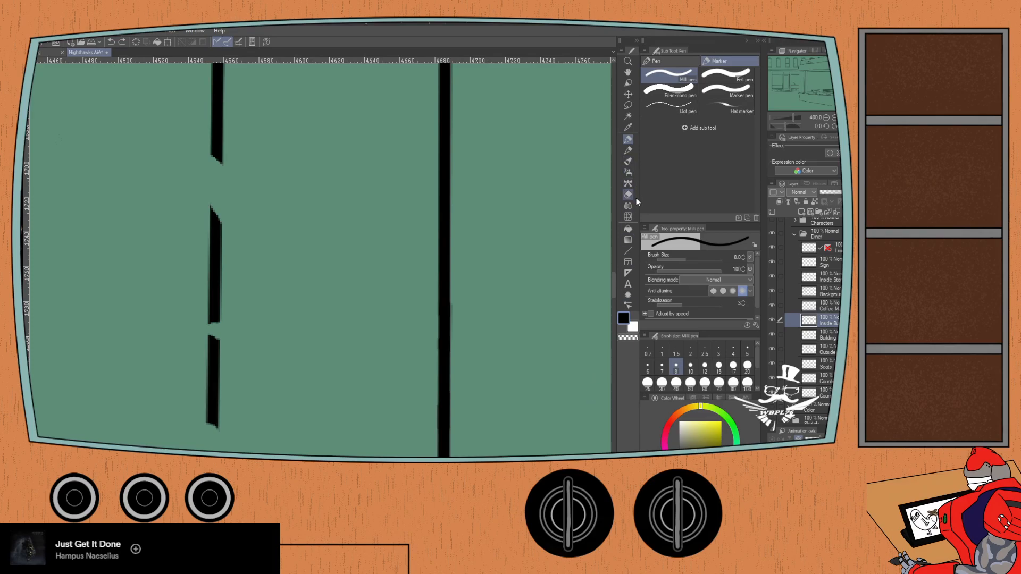
- Try to bridge the third wall line's gaps with Marker pen strokes at sizes 10 and 8
left_click(726, 89)
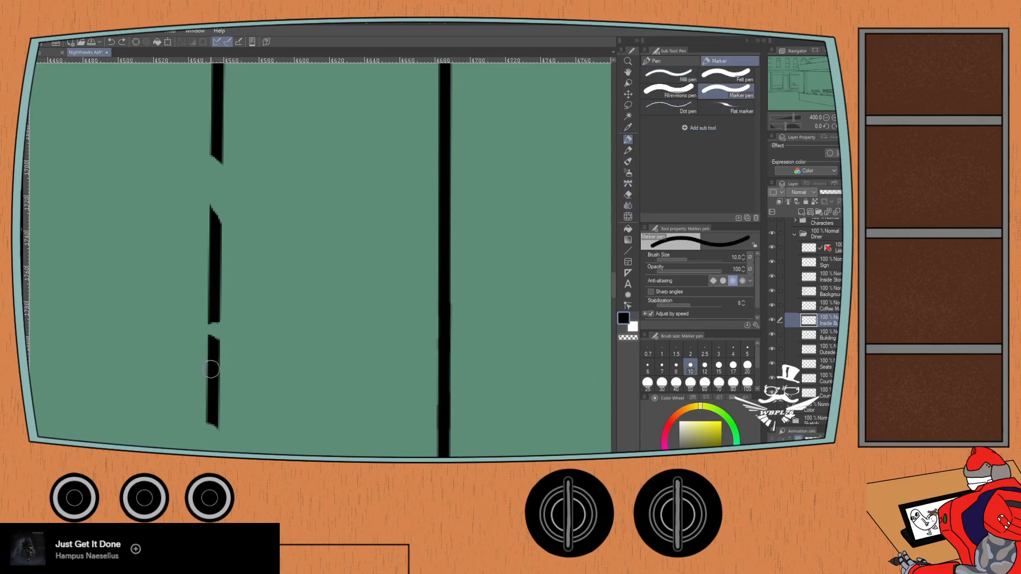
left_click(216, 136)
left_click(212, 376, "shift")
key("ctrl+z")
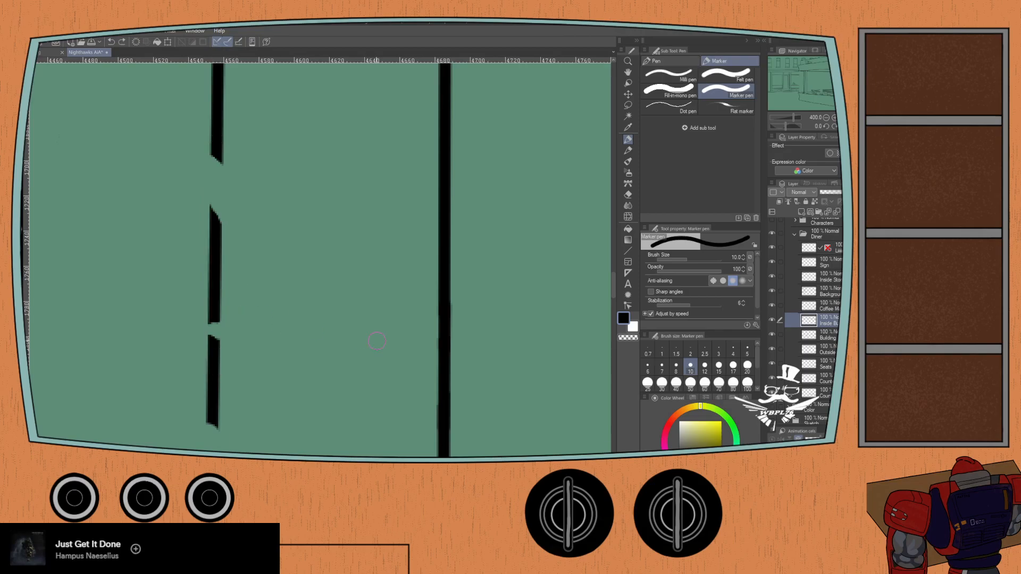
left_click(676, 365)
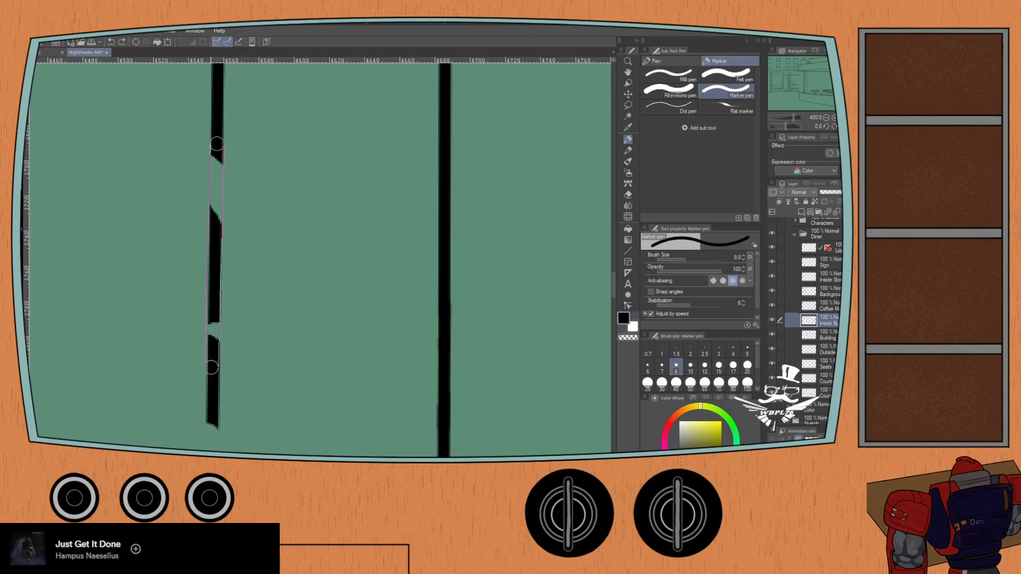
left_click(213, 374, "shift")
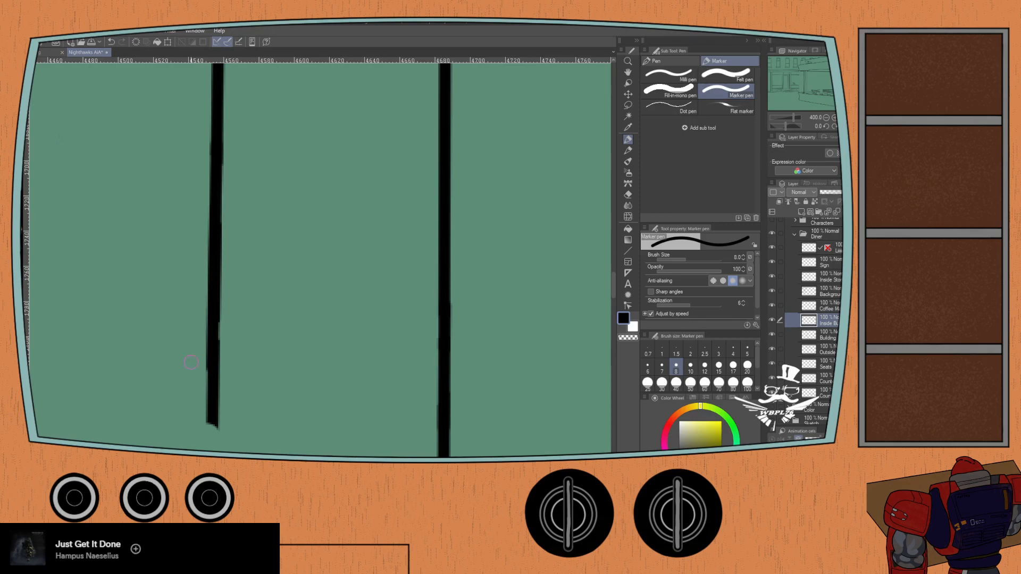
key("ctrl+z")
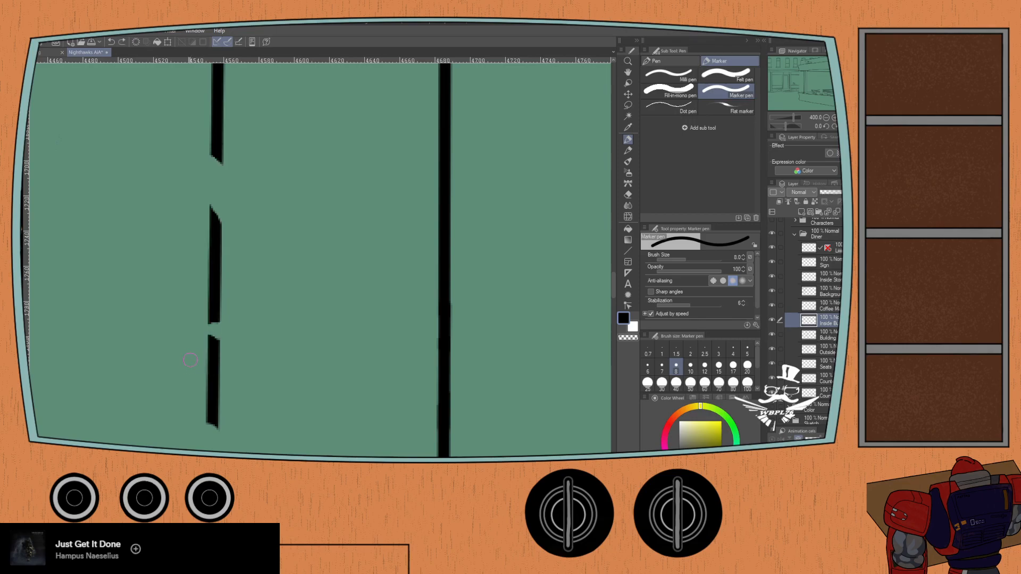
- Compare the third wall line with and without another size 8 Marker pen stroke, and leave the stroke undone
left_click(213, 393, "shift")
left_click(112, 41)
left_click(122, 42)
left_click(113, 42)
left_click(122, 42)
left_click(112, 42)
left_click(122, 42)
left_click(112, 42)
left_click(122, 42)
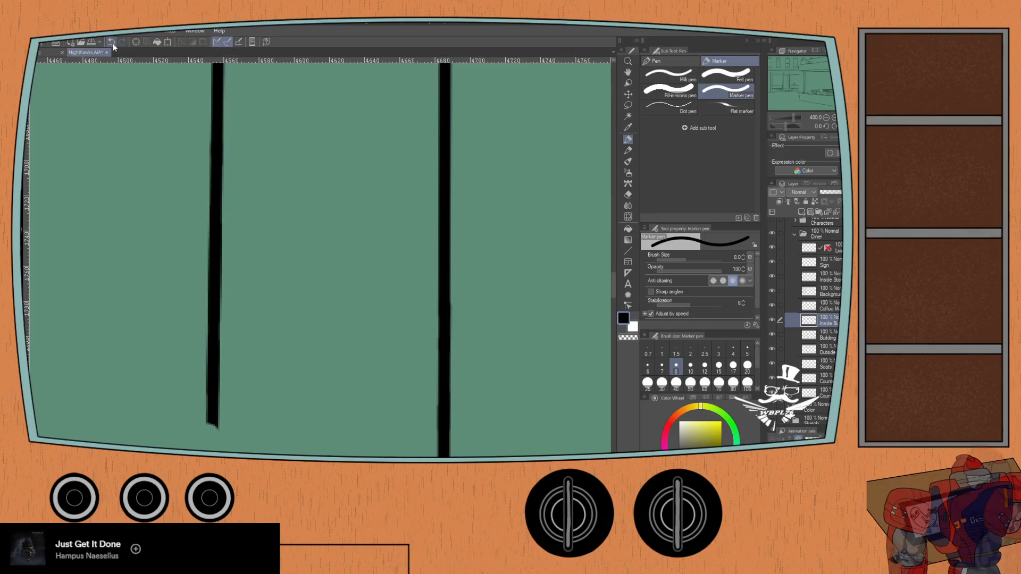
left_click(113, 42)
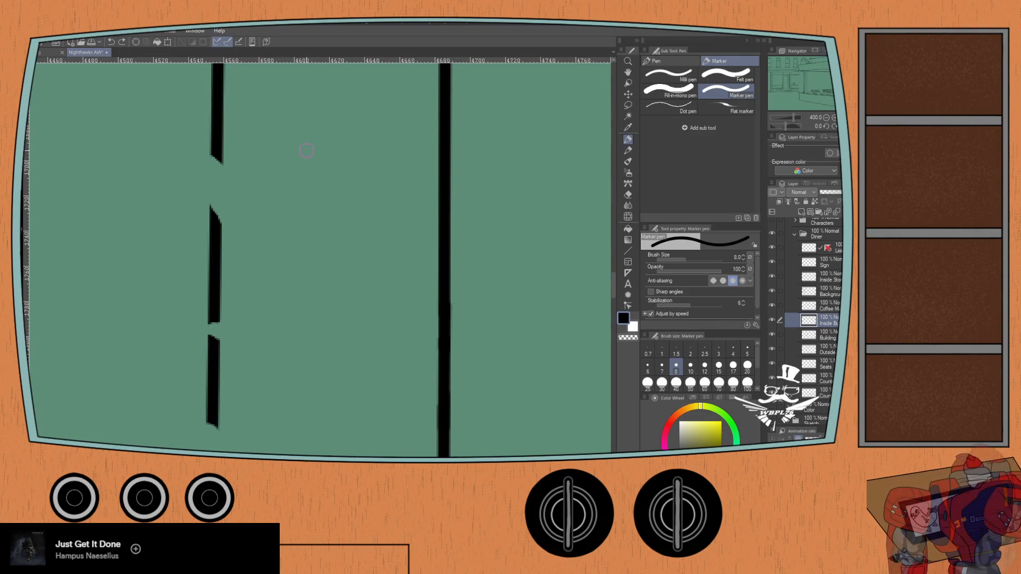
- Return to the G-pen at size 7 and draw the third vertical wall line across its gaps down to the counter edge
left_click(670, 61)
left_click(217, 143)
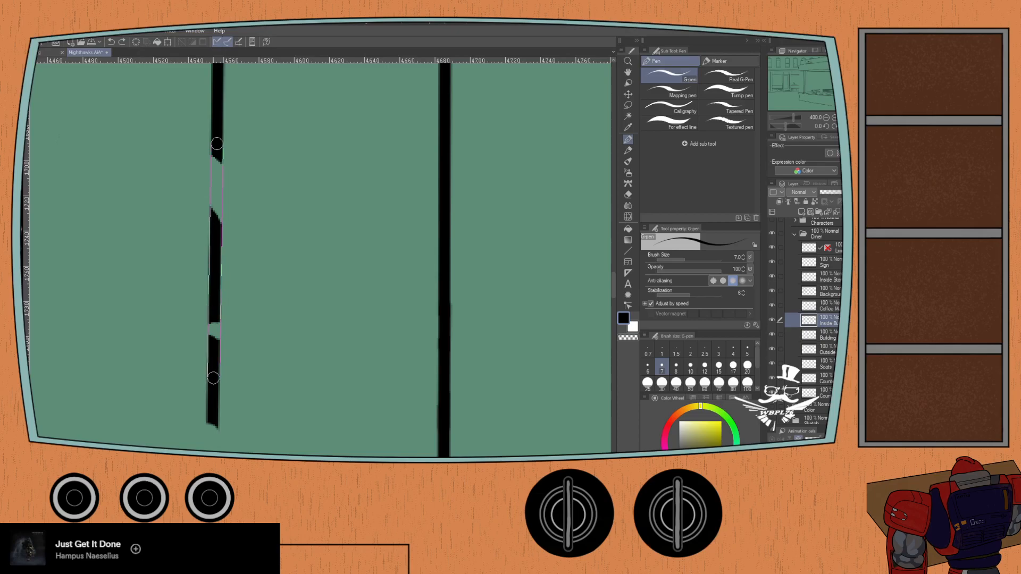
left_click(214, 377, "shift")
scroll(205, 347, "down", 2)
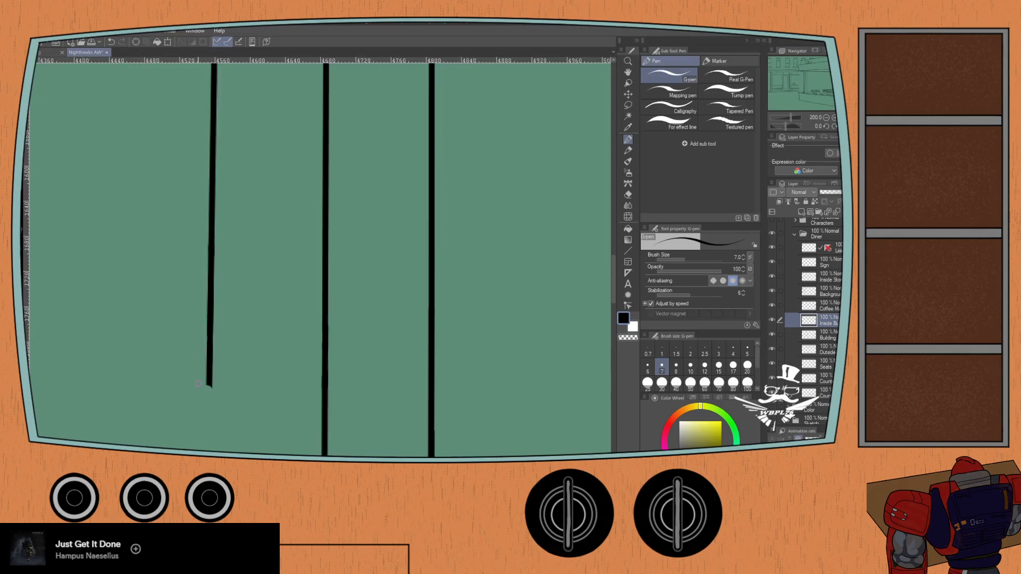
left_click_drag(166, 388, 167, 283)
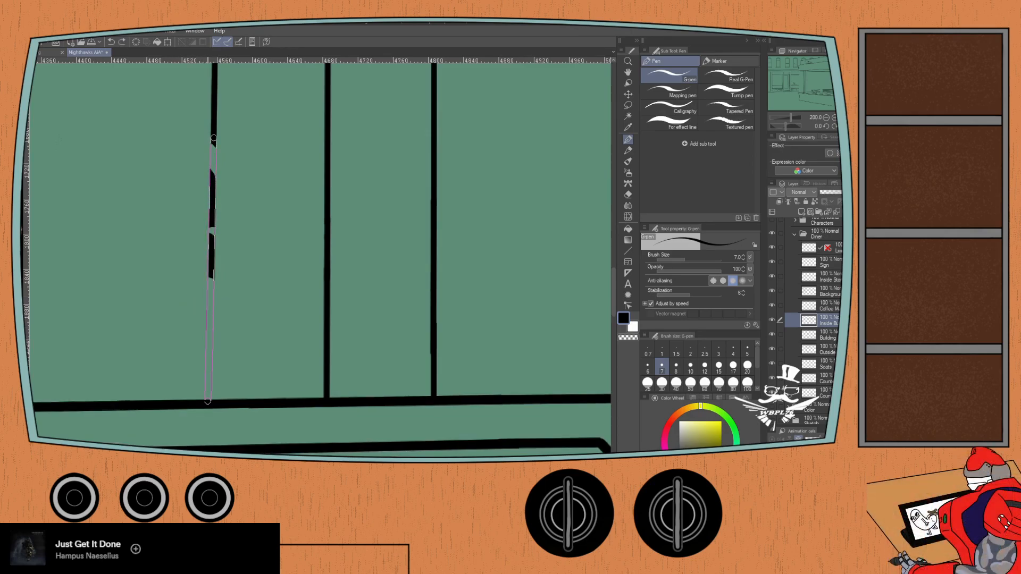
left_click(208, 401, "shift")
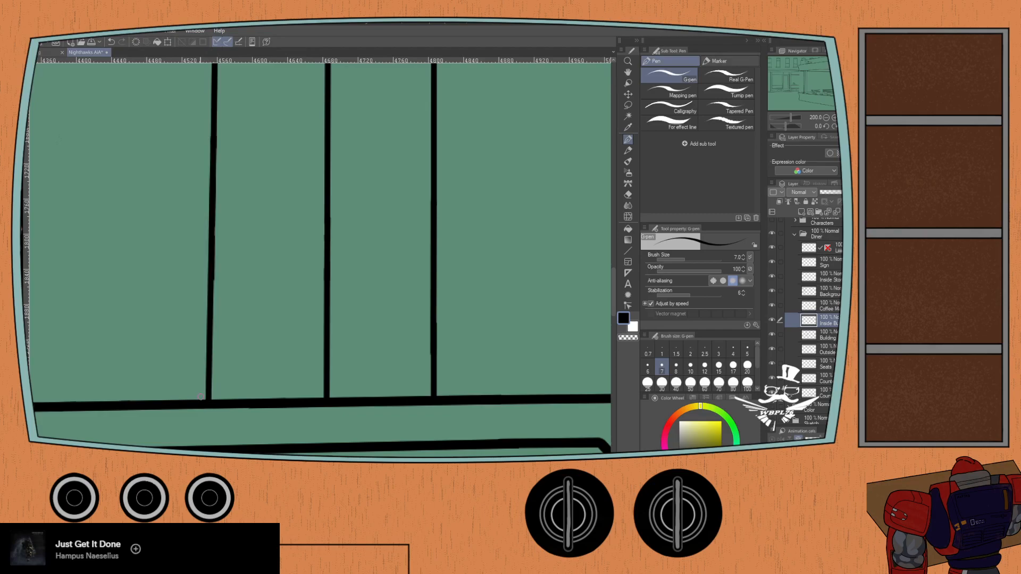
- Survey the diner interior's line art for remaining gaps, and toggle the Ref folder's visibility to compare
scroll(190, 372, "down", 5)
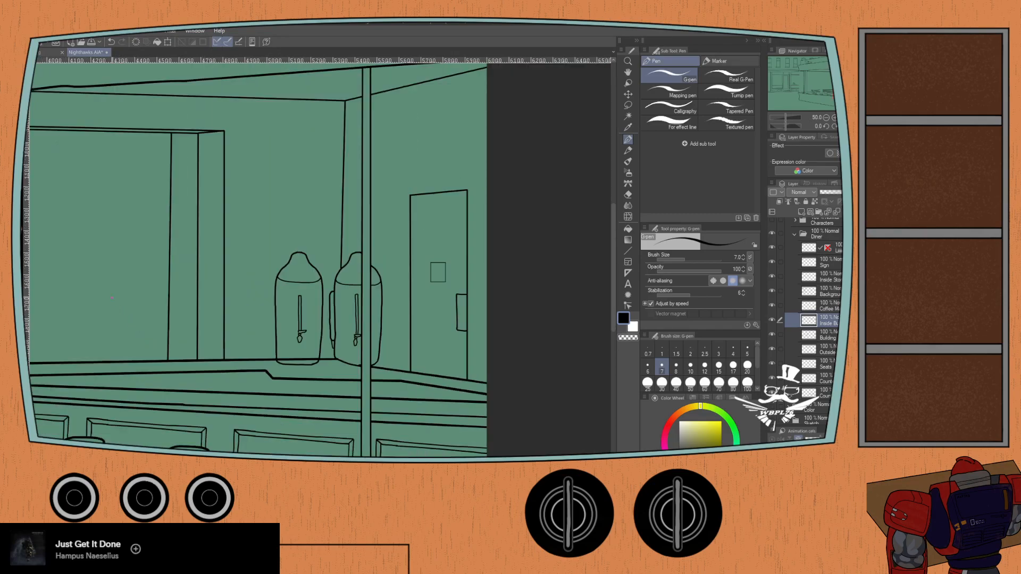
scroll(112, 299, "down", 2)
left_click_drag(95, 290, 241, 283)
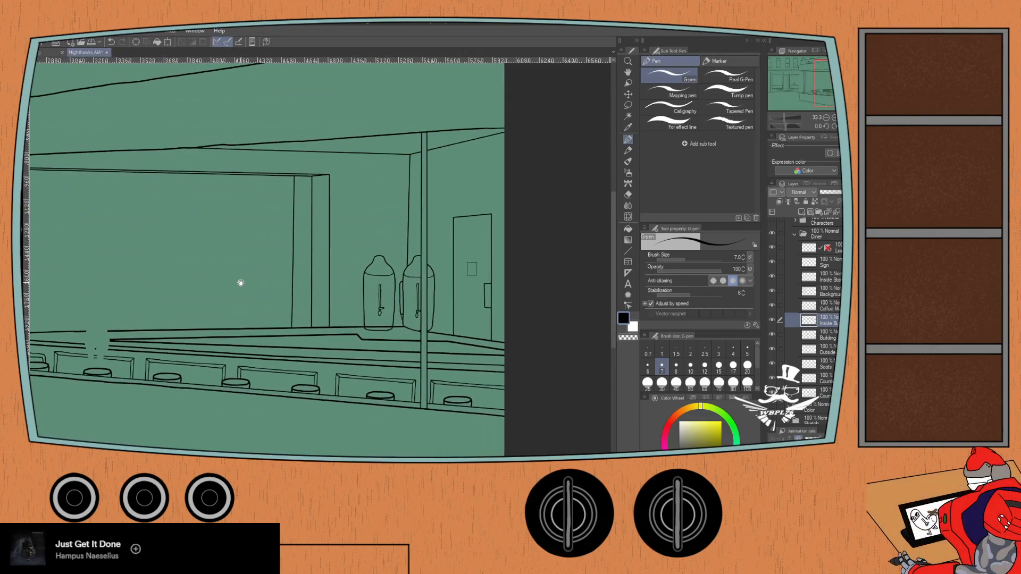
left_click_drag(139, 313, 200, 276)
left_click_drag(117, 296, 168, 317)
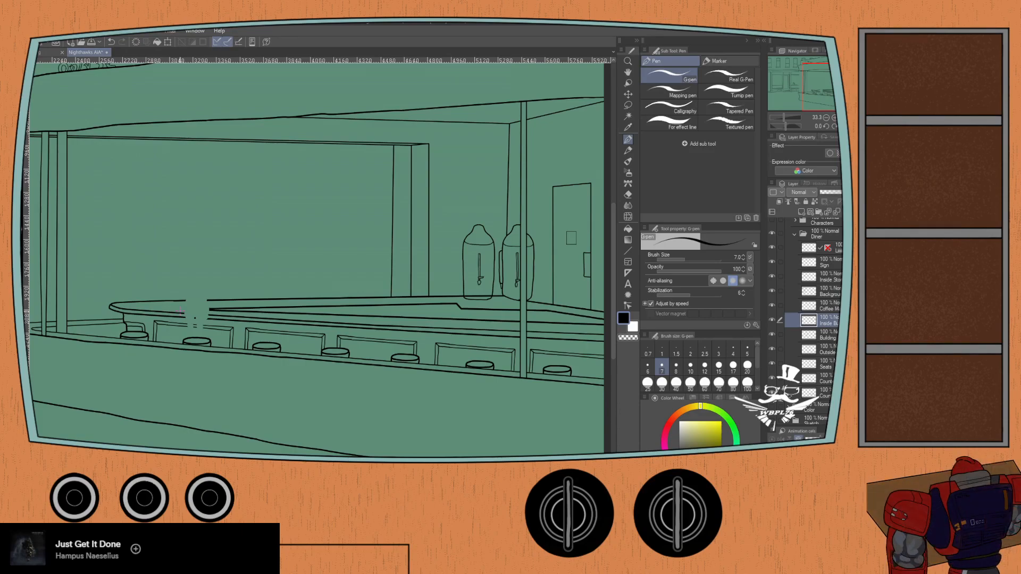
scroll(272, 114, "up", 2)
left_click_drag(296, 110, 264, 154)
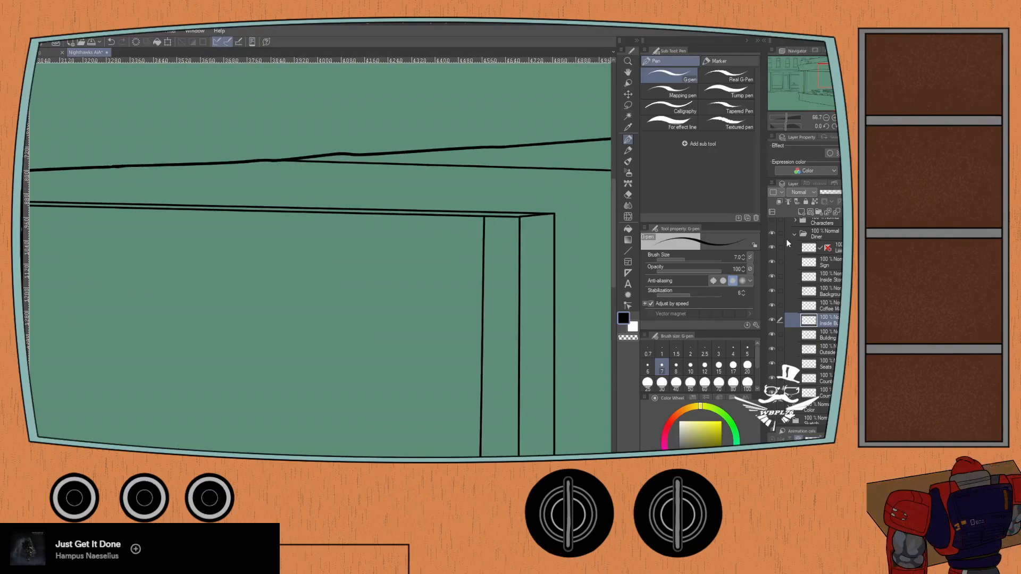
scroll(785, 239, "down", 3)
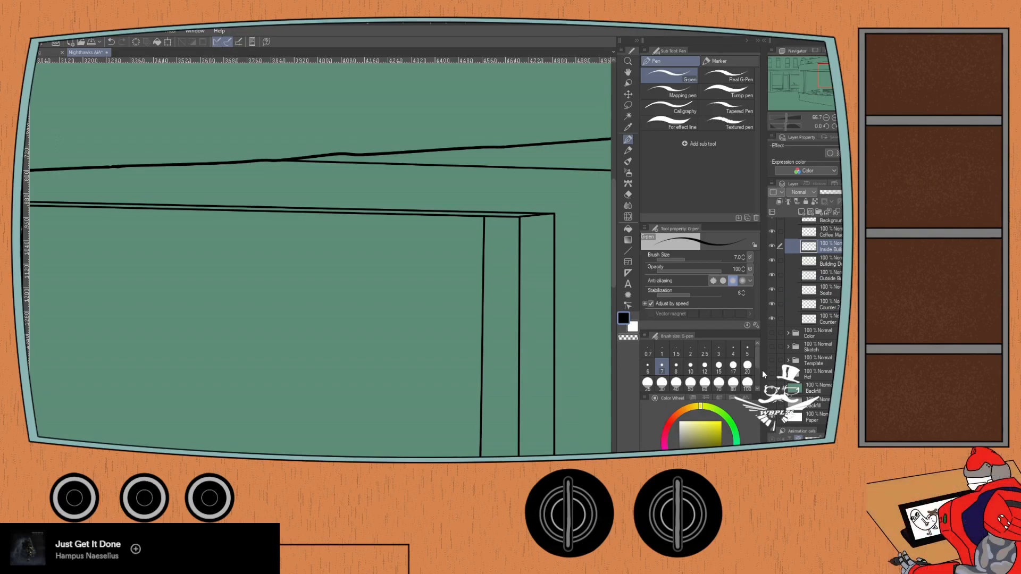
left_click(772, 377)
left_click(771, 378)
left_click(772, 377)
left_click(772, 377)
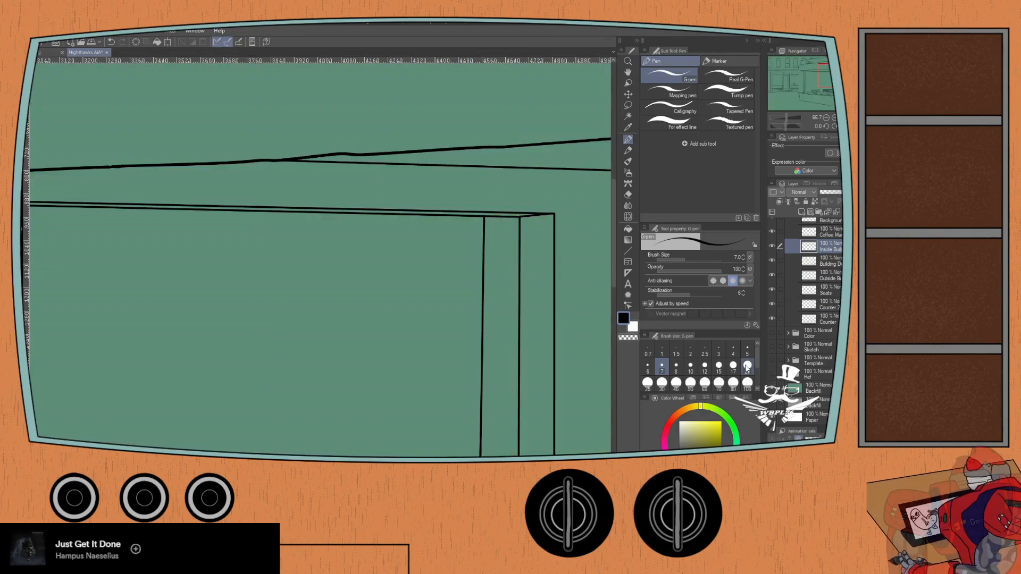
- Toggle the visibility of the counter, seats and building layers to find which one holds the broken counter lines
key("ctrl+minus")
left_click_drag(157, 345, 204, 250)
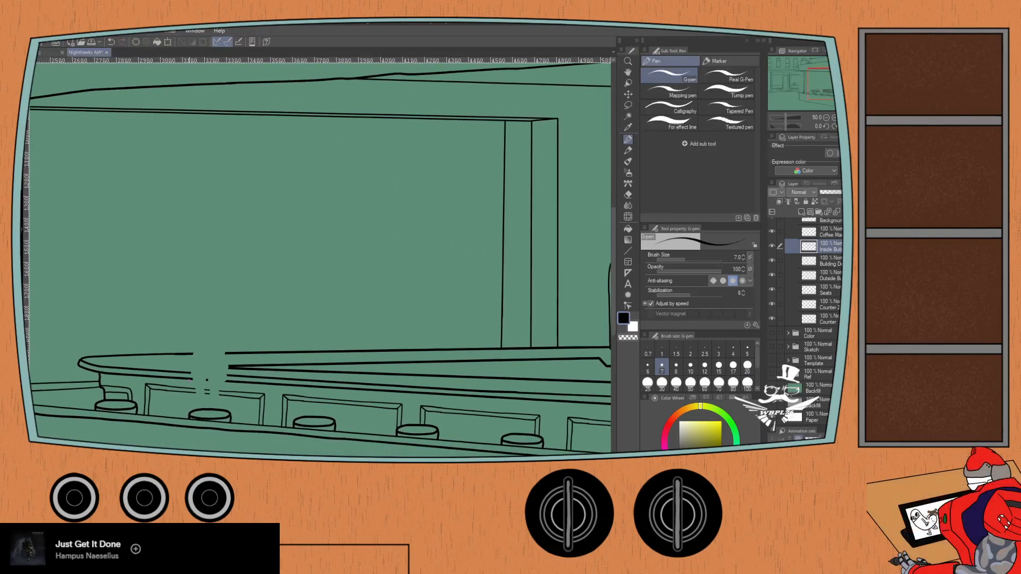
scroll(189, 379, "up", 3)
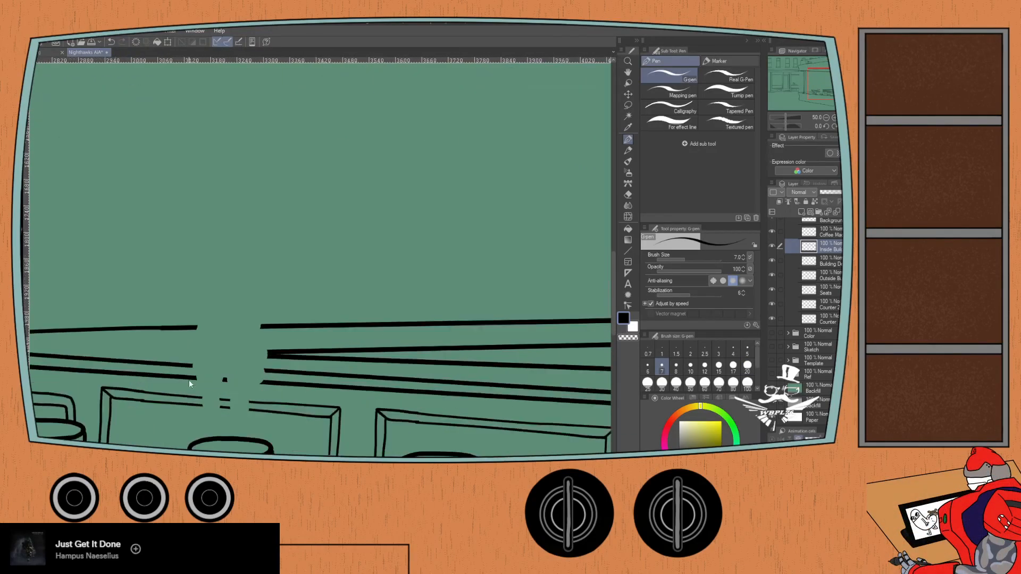
left_click(772, 319)
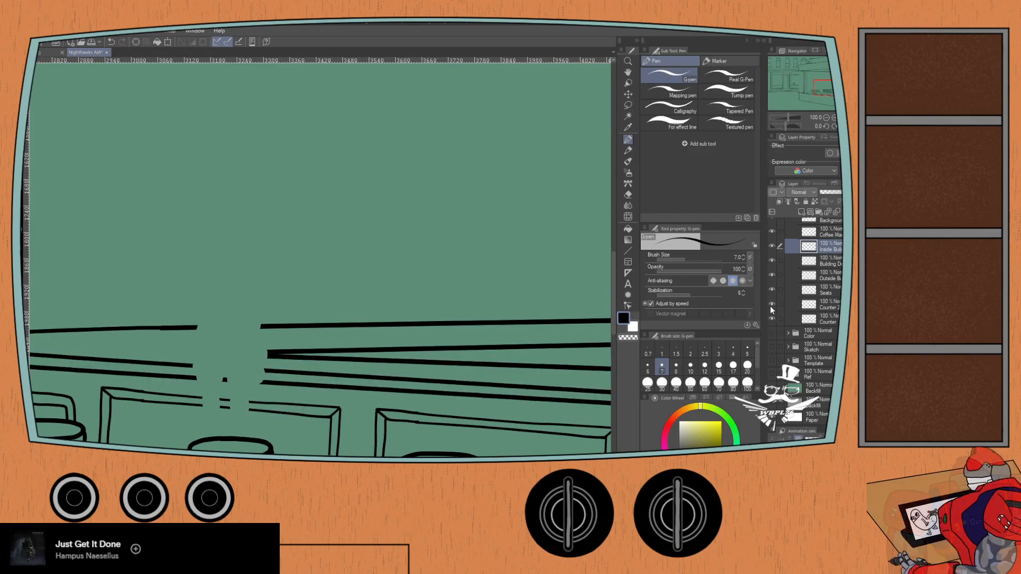
left_click(771, 304)
left_click(771, 305)
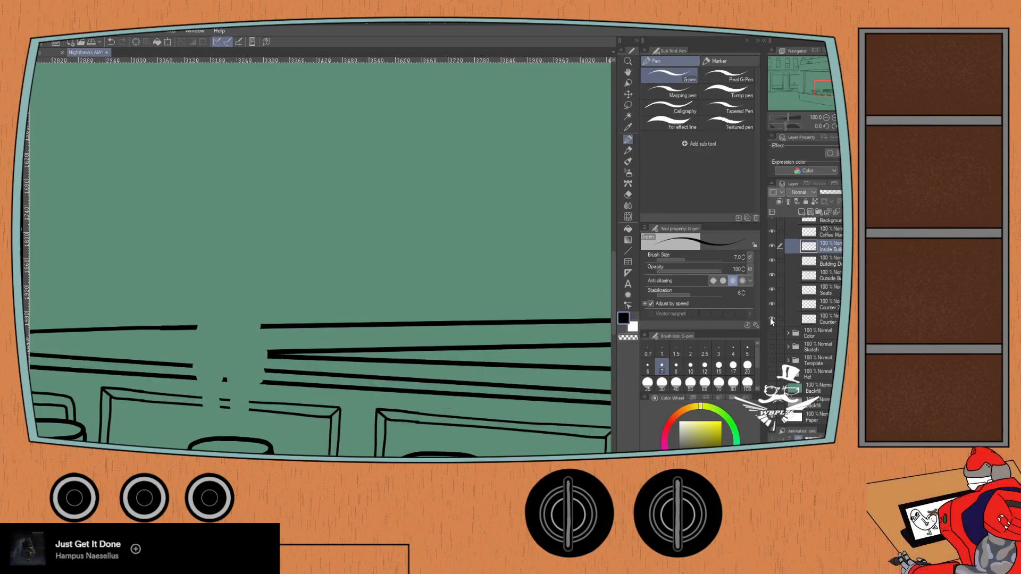
left_click(771, 319)
left_click(772, 319)
left_click(772, 319)
left_click(771, 318)
left_click(772, 289)
left_click(772, 290)
left_click(771, 260)
left_click(771, 260)
left_click(771, 305)
left_click(772, 305)
left_click(772, 305)
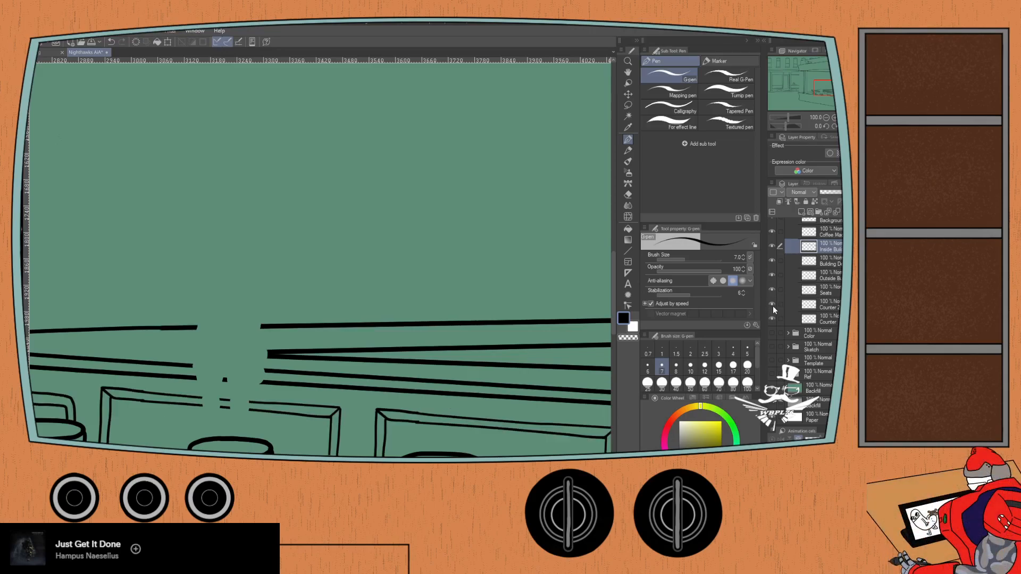
- On the Counter 2 layer, bridge the gap in the counter's top edge with a straight G-pen stroke at size 10.8
left_click(818, 306)
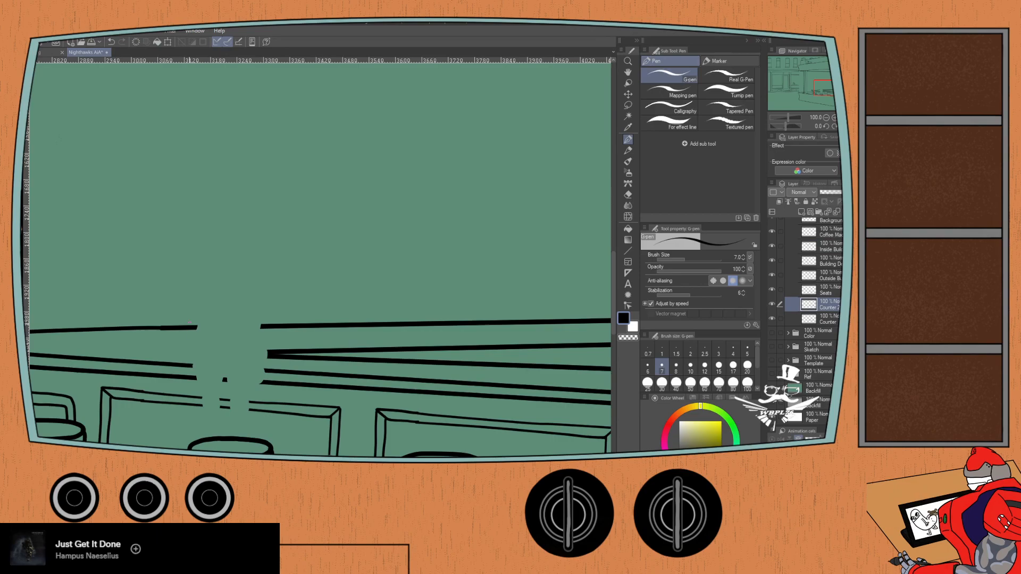
scroll(194, 327, "up", 5)
key("bracketright")
key("bracketright")
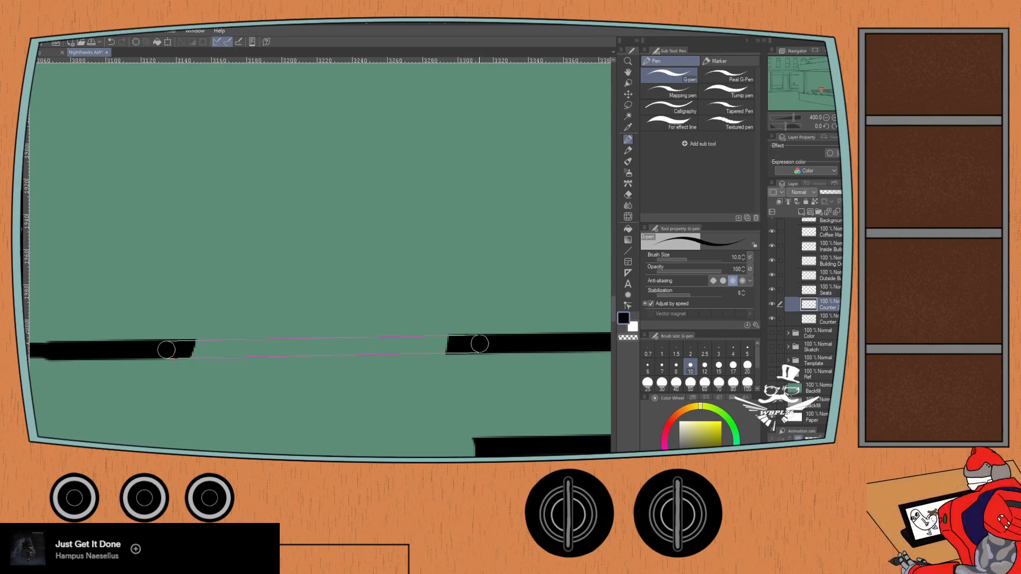
left_click(474, 342, "shift")
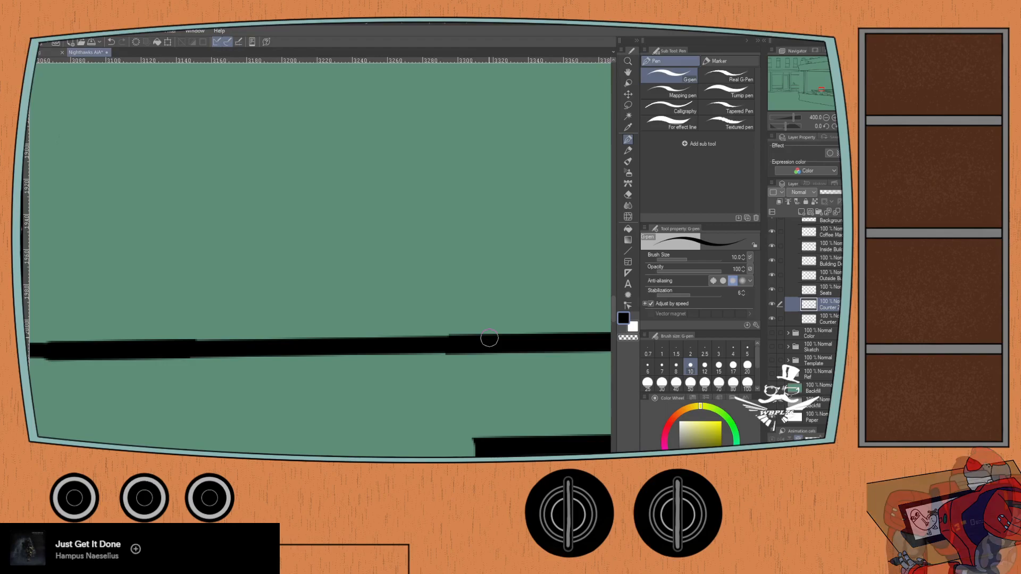
key("ctrl+z")
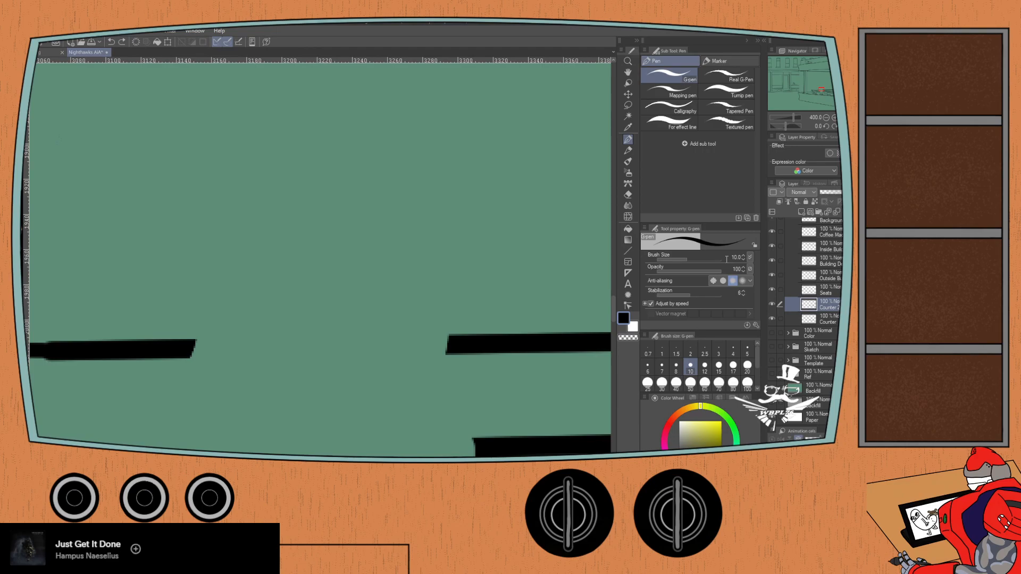
left_click(727, 258)
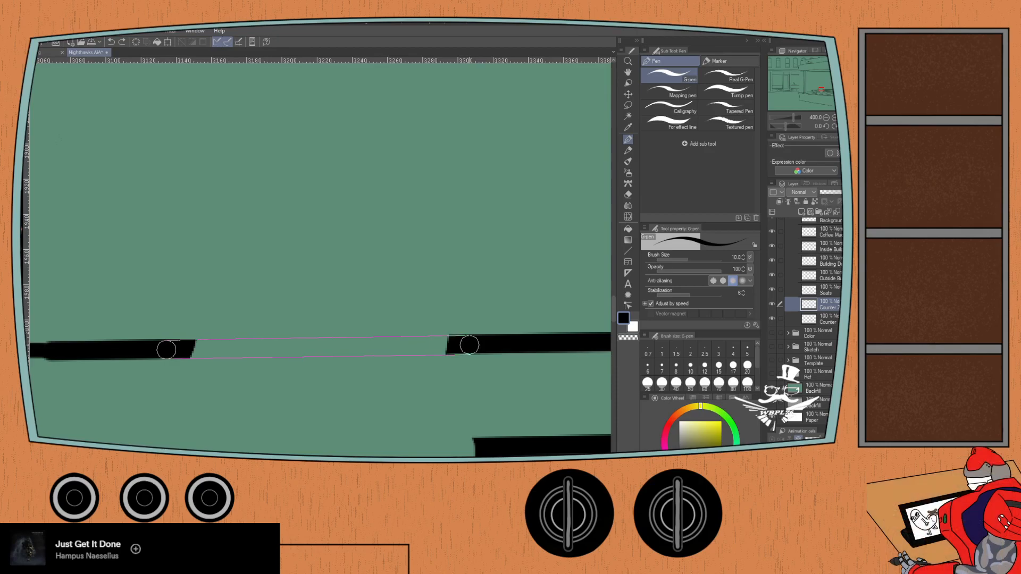
left_click(471, 344, "shift")
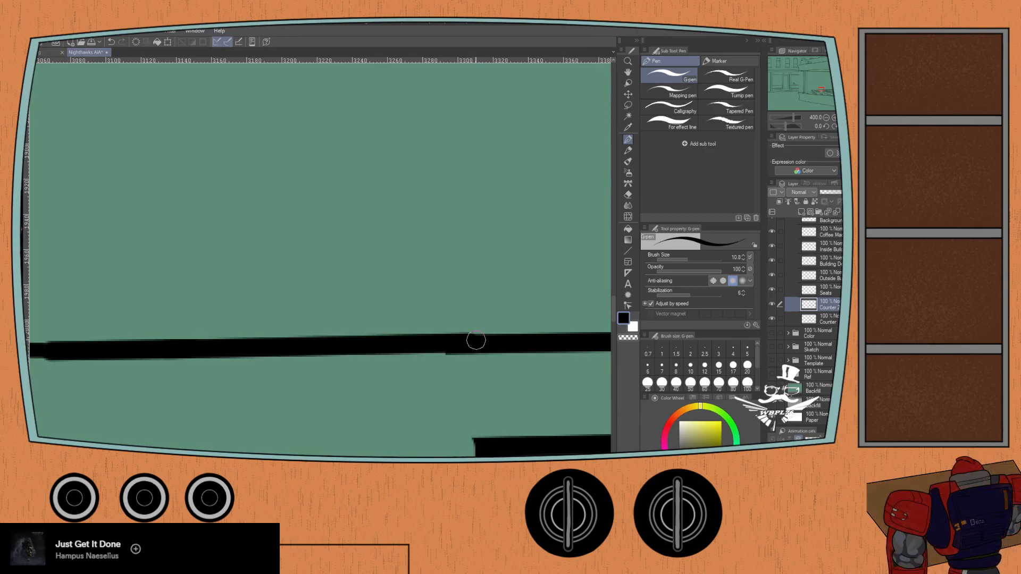
key("ctrl+z")
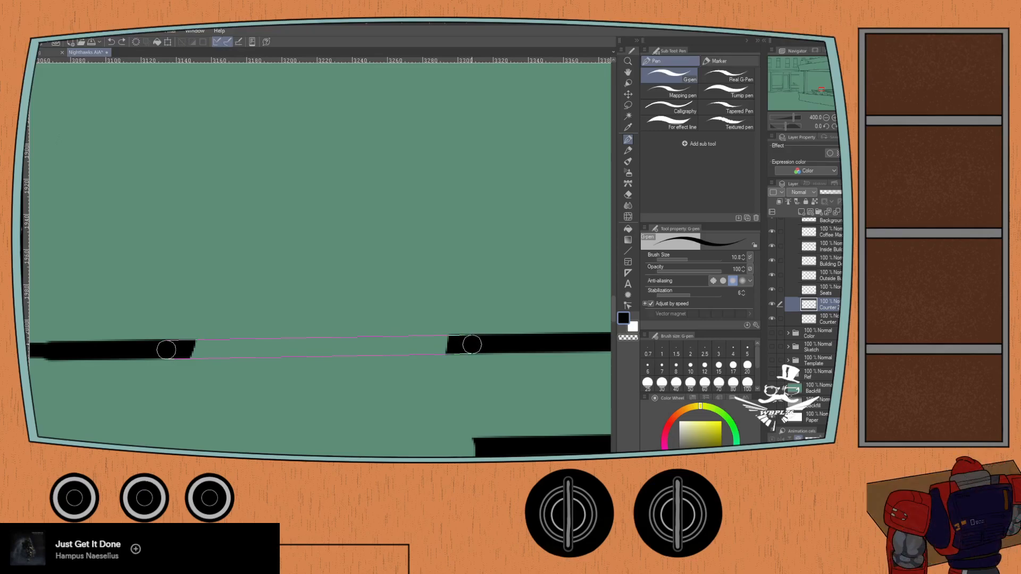
left_click(471, 345, "shift")
key("ctrl+z")
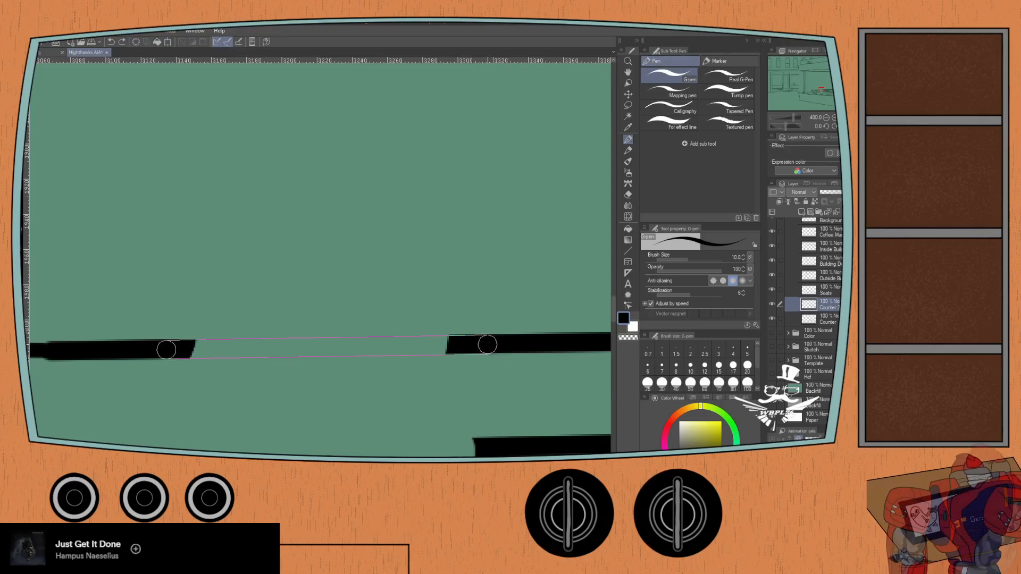
left_click(487, 344, "shift")
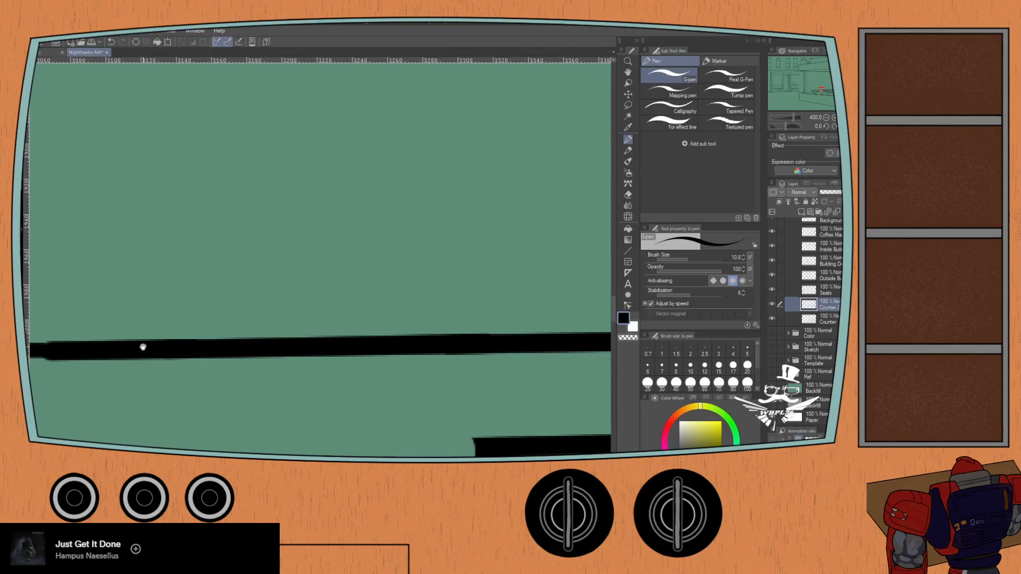
- Switch the Counter 2 layer off and on to check which of the remaining gapped lines belong to it
left_click_drag(511, 379, 593, 242)
scroll(233, 183, "down", 2)
scroll(232, 179, "down", 1)
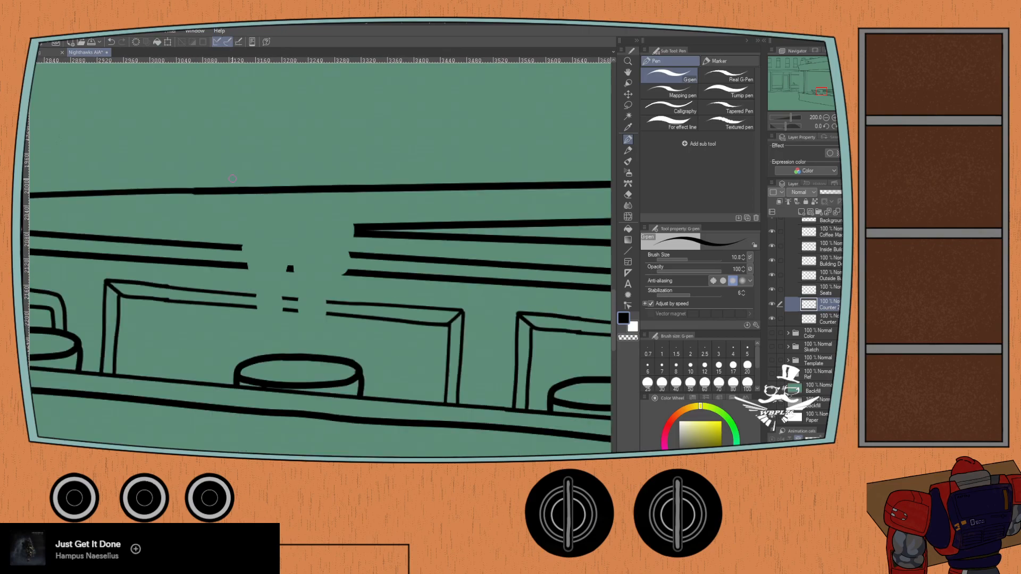
left_click_drag(199, 276, 222, 356)
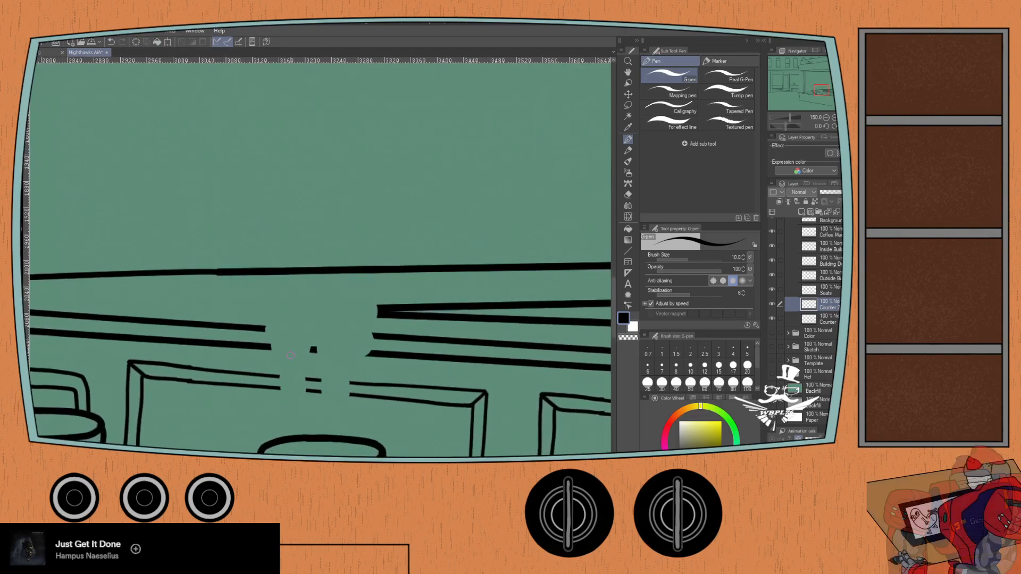
left_click(772, 305)
left_click(772, 305)
left_click(772, 305)
left_click(771, 305)
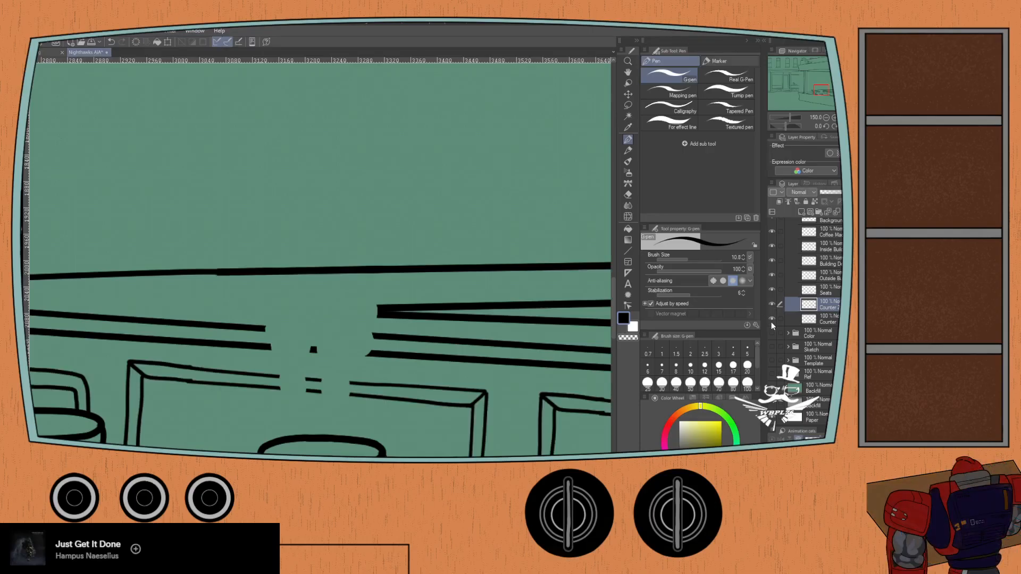
- Set the G-pen to size 6 and bridge the gaps in the lower of the two top lines on the counter's front panel
scroll(272, 391, "up", 5)
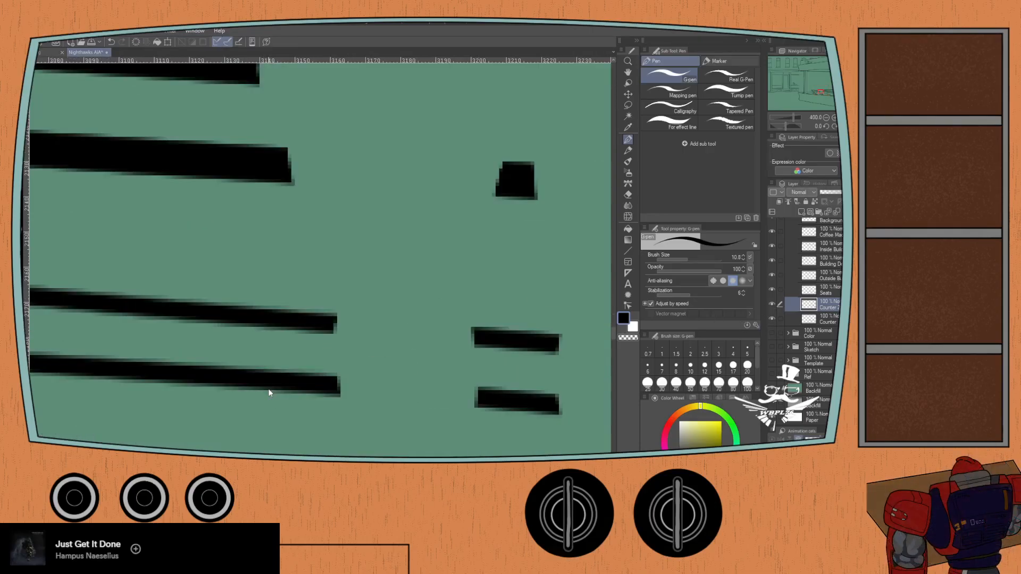
scroll(273, 391, "down", 4)
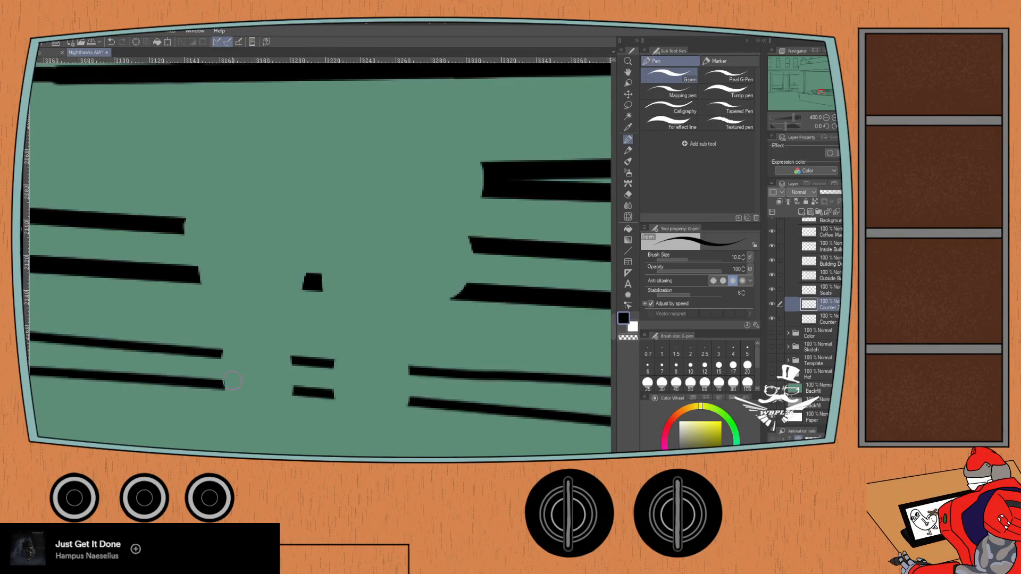
left_click(662, 367)
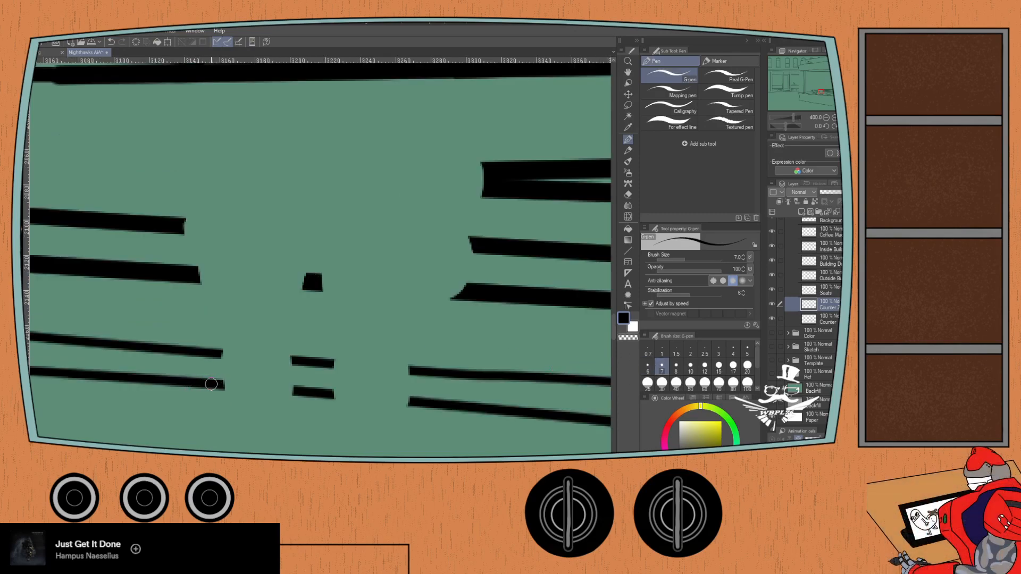
left_click(648, 367)
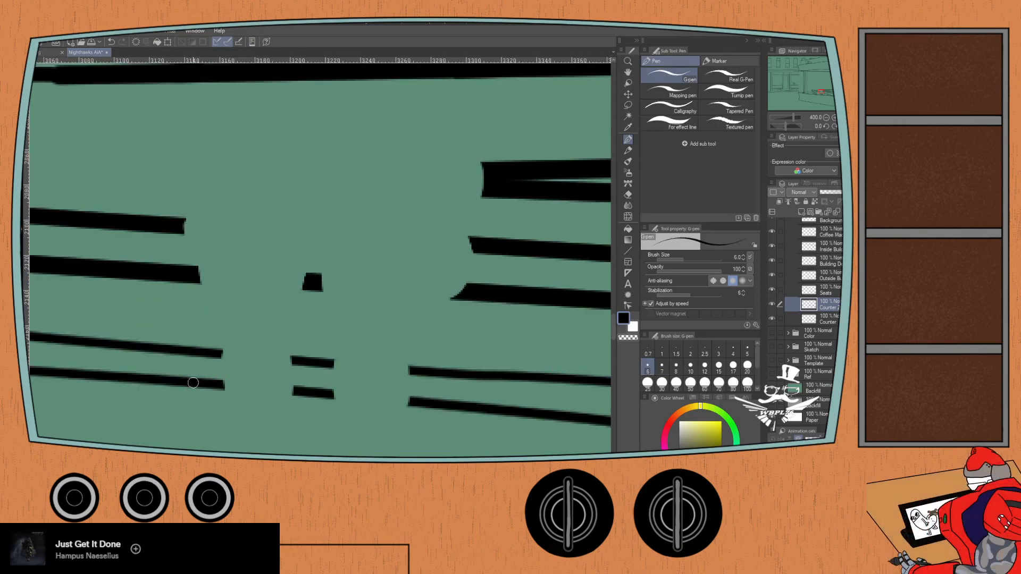
left_click_drag(192, 383, 439, 404)
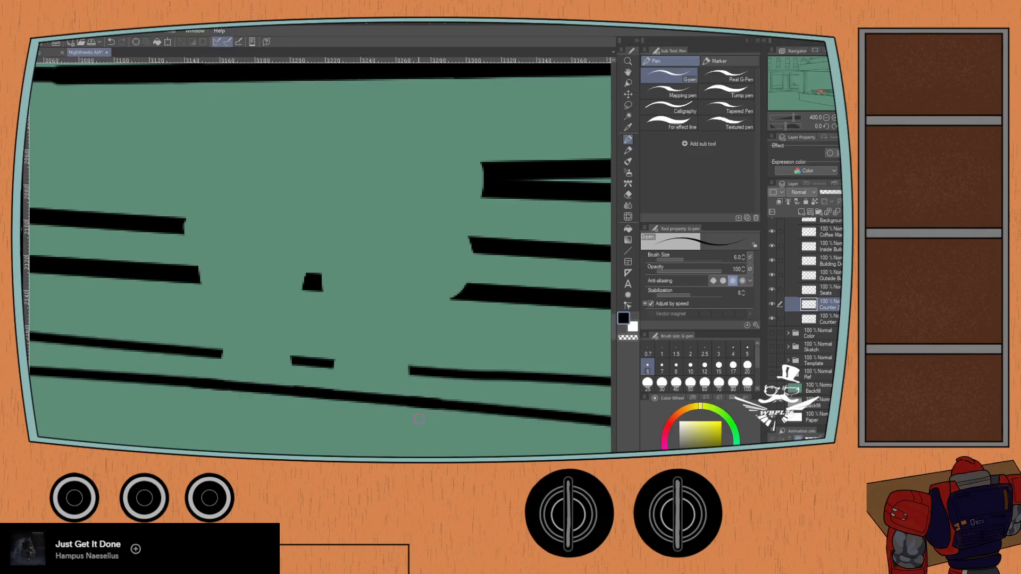
- Try to bridge the upper line of the counter's front panel with G-pen strokes at sizes 6 and 7
left_click_drag(197, 351, 425, 376)
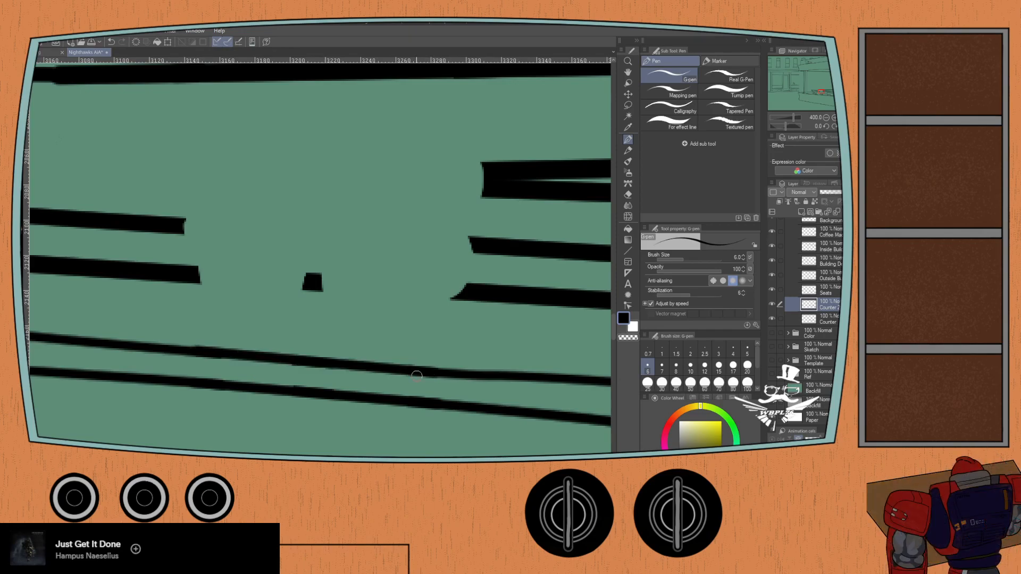
key("ctrl+z")
left_click_drag(209, 353, 428, 373)
key("ctrl+z")
key("ctrl+z")
key("ctrl+z")
key("bracketright")
mouse_move(215, 353)
left_mouse_down()
mouse_move(404, 372)
mouse_move(427, 373)
left_mouse_up()
key("ctrl+z")
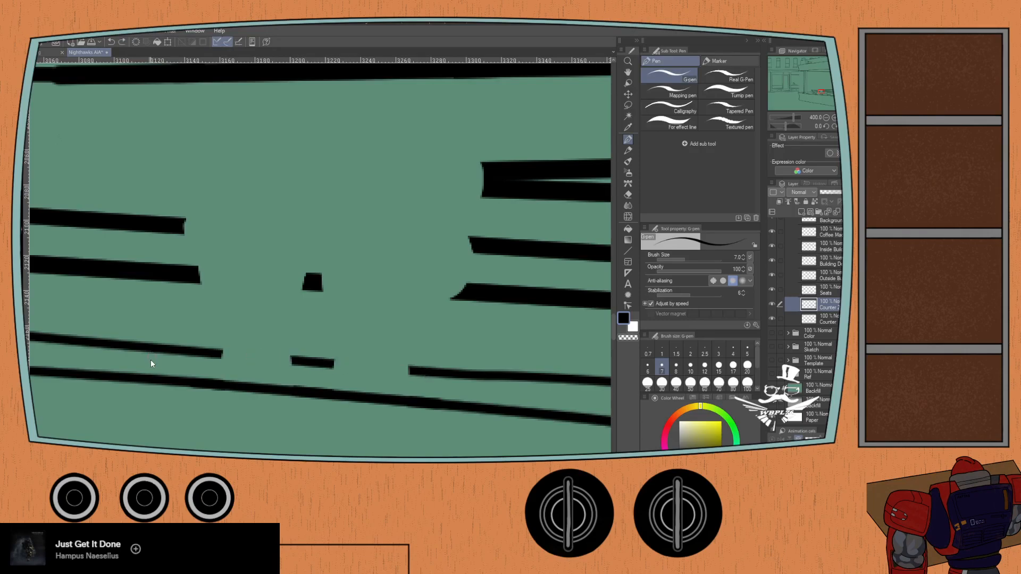
- Try a straight size 6 stroke across the panel's upper line and undo it, keeping the lower line's repair
left_click(647, 367)
left_click(196, 351)
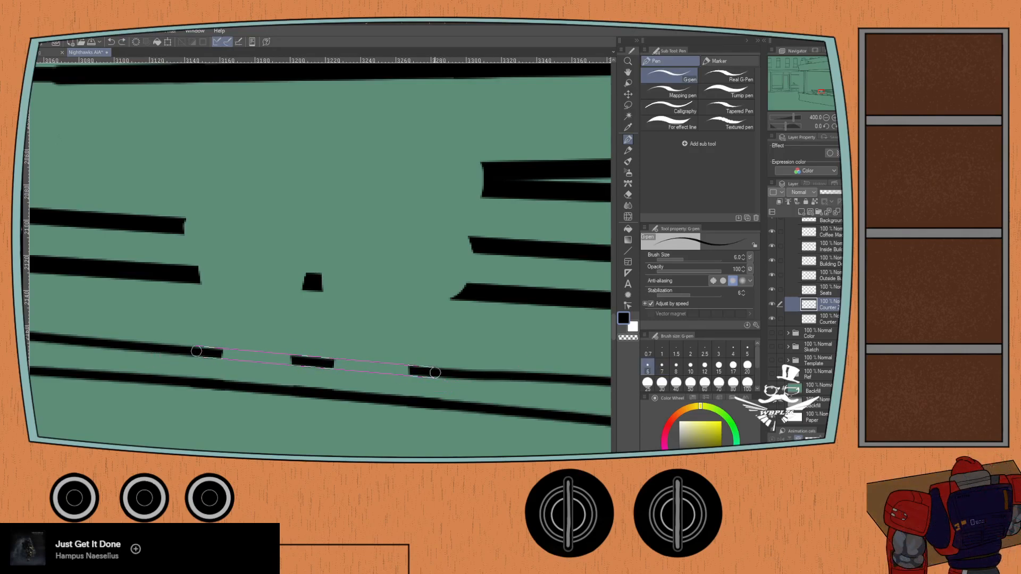
left_click(435, 372, "shift")
scroll(156, 380, "down", 3)
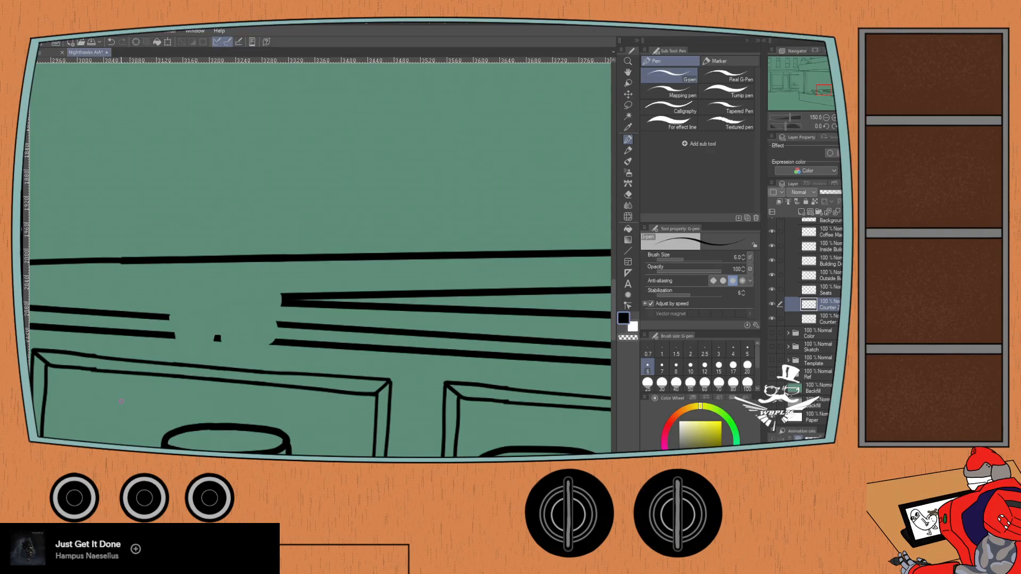
key("ctrl+z")
key("ctrl+z")
left_click(122, 41)
- Rotate the canvas to -95° and try a size 8 G-pen stroke along the panel's gapped outer line
left_click_drag(783, 126, 768, 117)
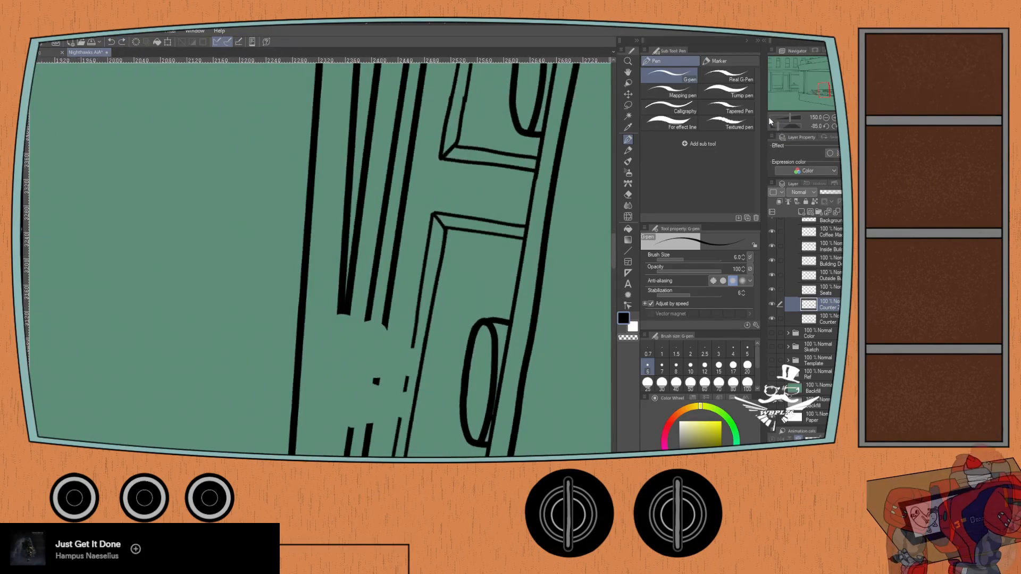
left_click(826, 124)
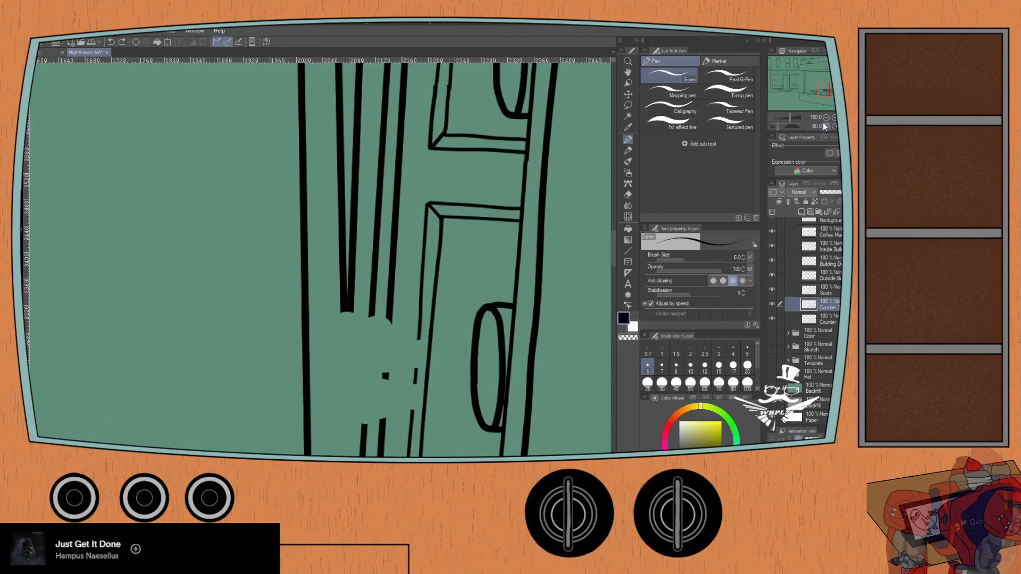
left_click(825, 126)
left_click_drag(408, 343, 399, 295)
scroll(434, 273, "up", 1)
left_click(663, 367)
left_click(673, 369)
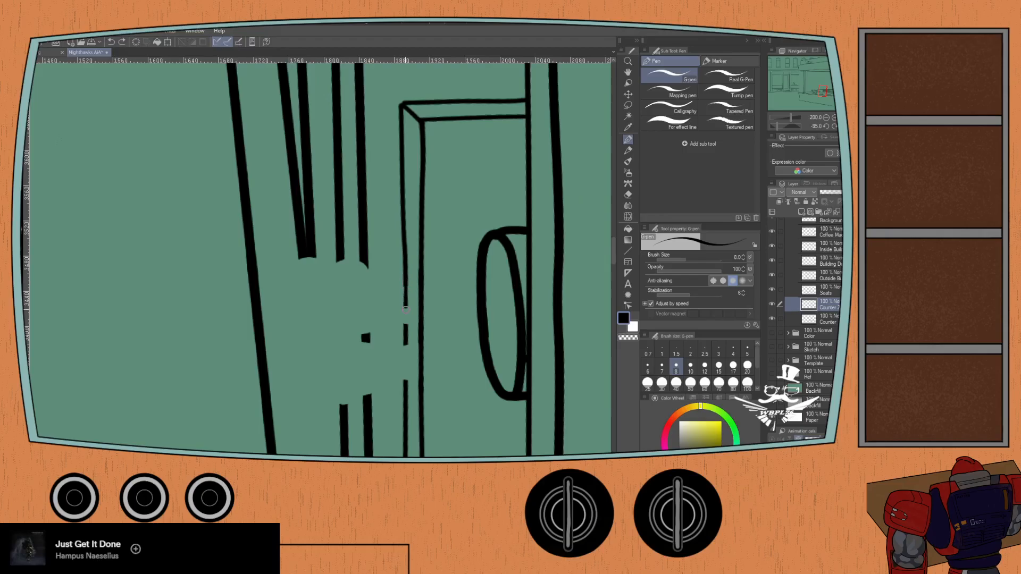
left_click_drag(403, 276, 404, 391)
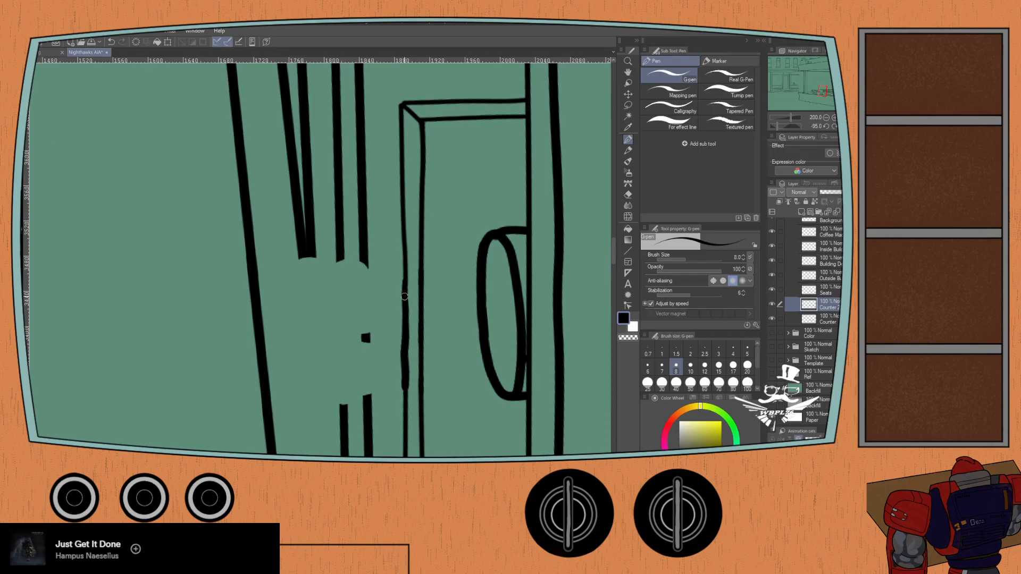
key("ctrl+z")
- Try to close the panel outer line's gaps with several freehand G-pen strokes at size 7
left_click(662, 368)
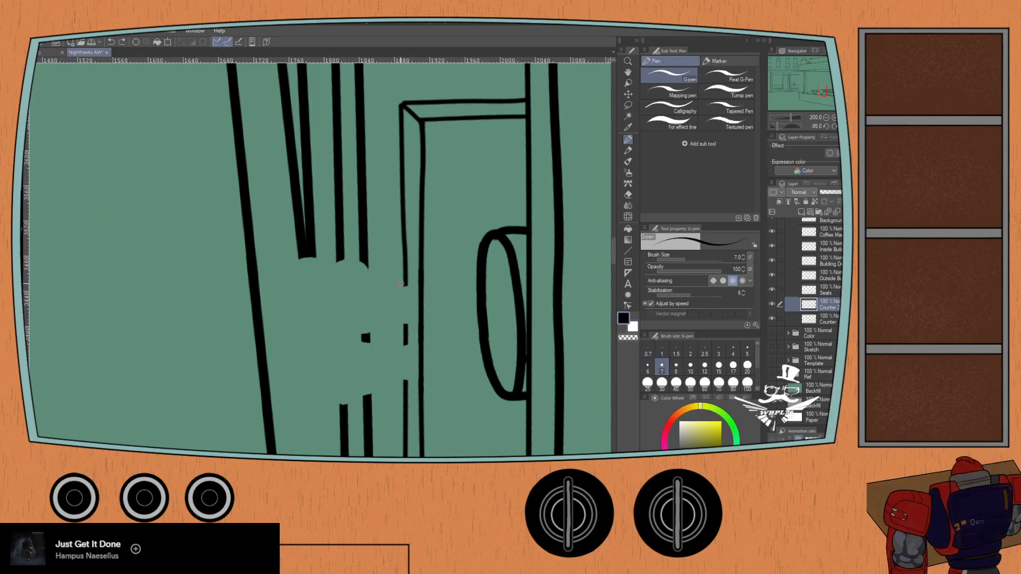
left_click_drag(404, 307, 404, 395)
key("ctrl+z")
left_click_drag(407, 308, 407, 340)
left_click_drag(406, 338, 405, 389)
key("ctrl+z")
mouse_move(406, 347)
left_mouse_down()
mouse_move(405, 279)
mouse_move(406, 392)
left_mouse_up()
key("ctrl+z")
mouse_move(405, 278)
left_mouse_down()
mouse_move(406, 332)
mouse_move(407, 281)
mouse_move(406, 364)
left_mouse_up()
key("ctrl+z")
key("ctrl+z")
key("ctrl+z")
left_click_drag(405, 293, 407, 340)
key("ctrl+z")
key("ctrl+z")
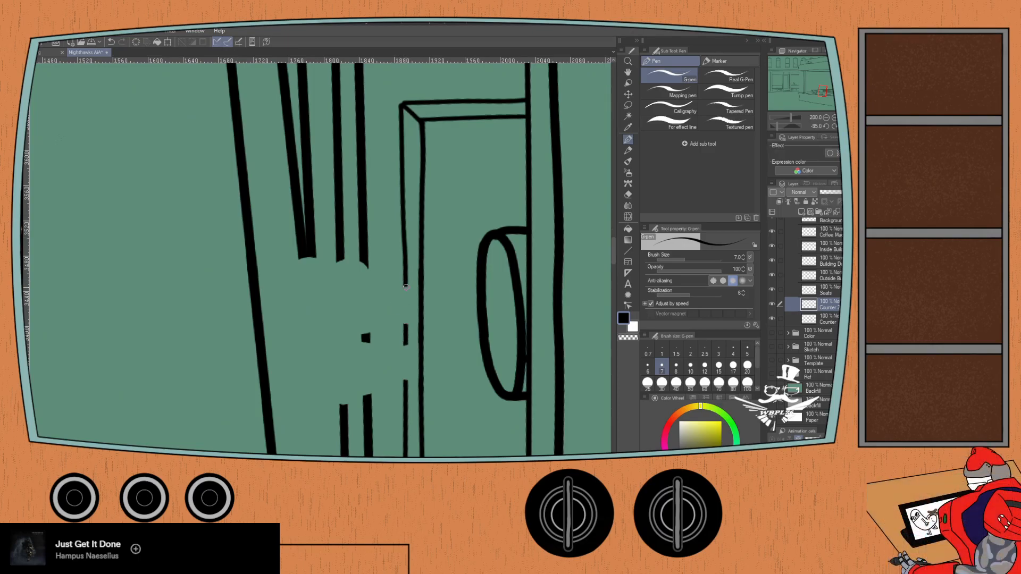
- Retry the size 7 strokes across the panel outer line's gaps at 400% zoom, undoing each one
scroll(413, 254, "up", 2)
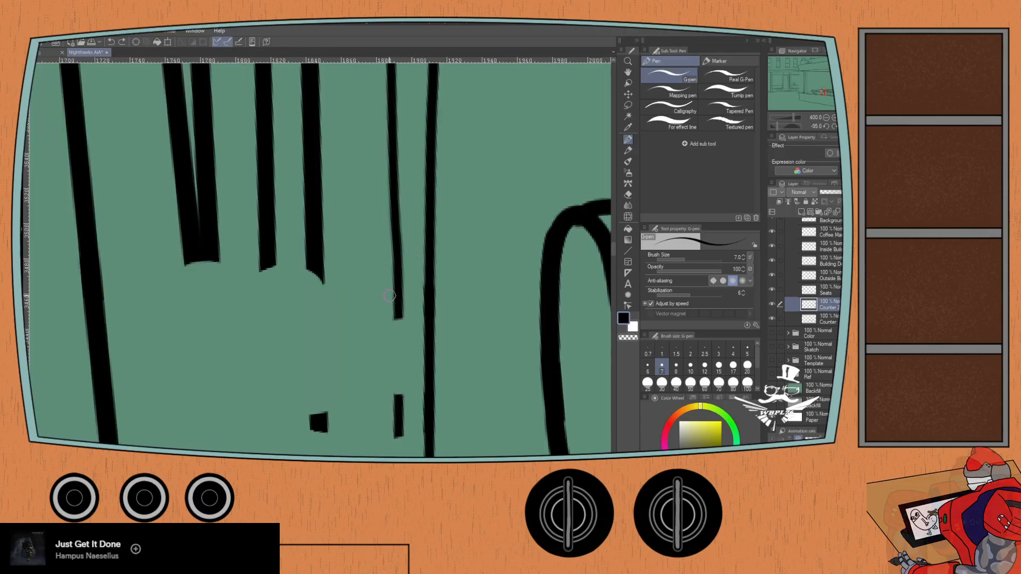
left_click_drag(383, 296, 383, 83)
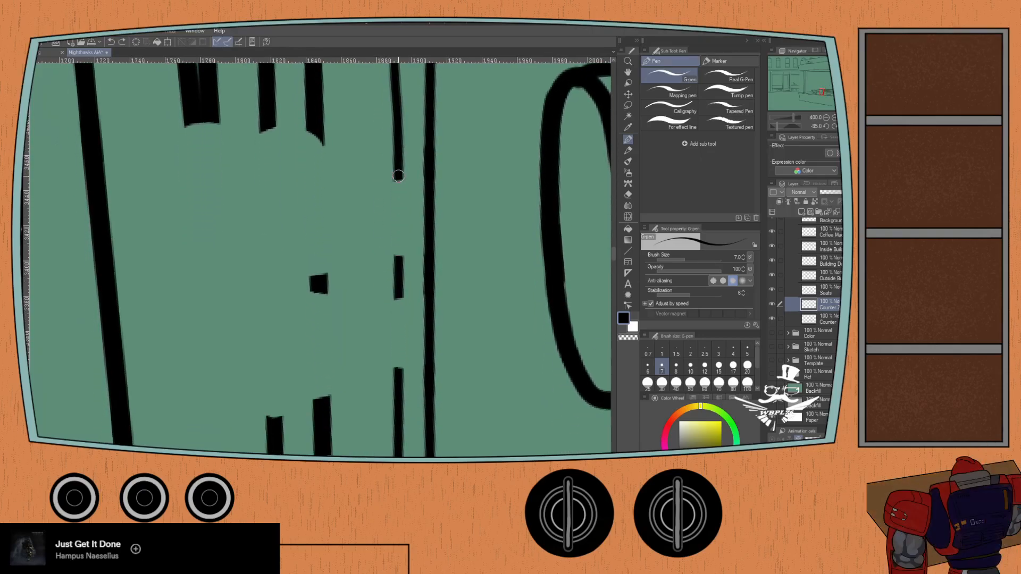
left_click_drag(399, 175, 397, 216)
key("ctrl+z")
mouse_move(398, 176)
left_mouse_down()
mouse_move(398, 395)
mouse_move(399, 296)
left_mouse_up()
key("ctrl+z")
key("ctrl+z")
left_click_drag(398, 190, 400, 394)
- Lower the G-pen's anti-aliasing by one level and test size 7 strokes across the panel line's gaps, undoing each
key("ctrl+z")
left_click(722, 281)
left_click_drag(398, 173, 399, 258)
key("ctrl+z")
left_click_drag(399, 172, 400, 306)
key("ctrl+z")
mouse_move(399, 175)
left_mouse_down()
mouse_move(397, 395)
mouse_move(387, 146)
mouse_move(402, 384)
left_mouse_up()
key("ctrl+z")
key("ctrl+z")
key("ctrl+z")
left_click_drag(397, 173, 400, 268)
key("ctrl+z")
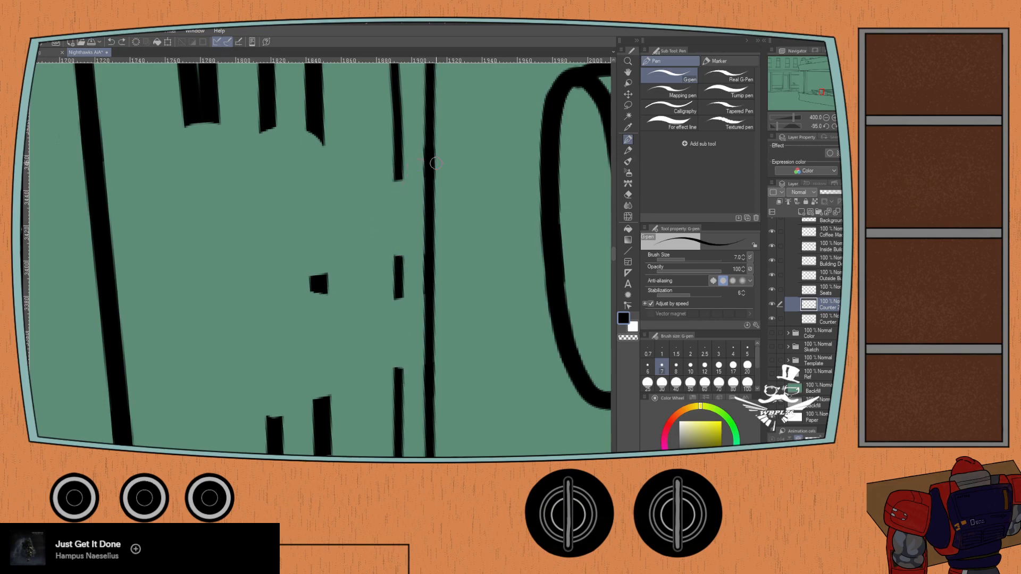
- Rotate the canvas to -100° and close the gaps in the panel's outer line with a size 7 G-pen stroke
left_click(825, 126)
left_click_drag(389, 169, 398, 220)
key("ctrl+z")
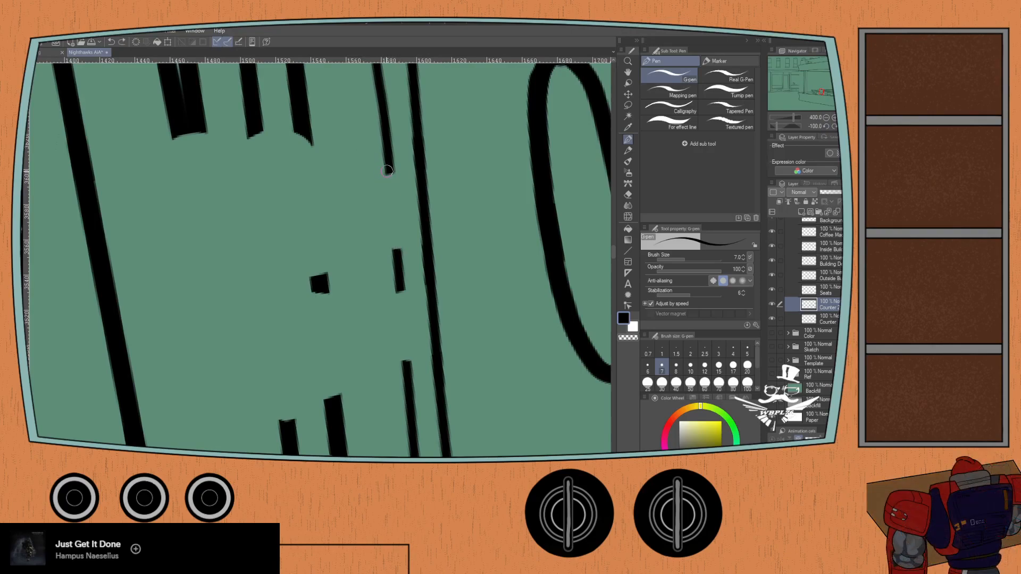
mouse_move(389, 170)
left_mouse_down()
mouse_move(403, 364)
mouse_move(381, 140)
left_mouse_up()
key("ctrl+z")
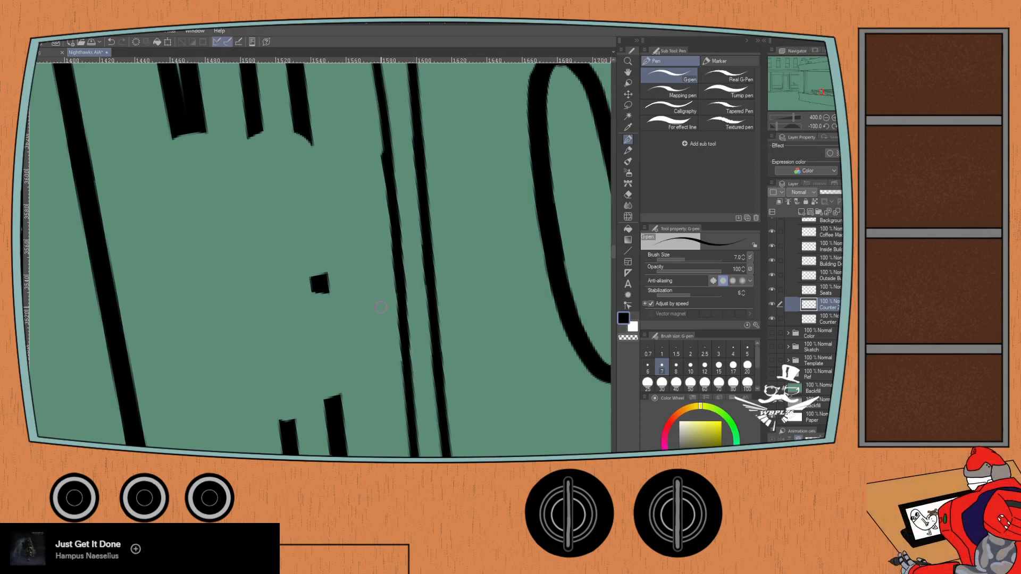
- Trim the uneven joint on the panel's outer line with the Hard eraser at size 10, and reset the canvas rotation to 0°
key("e")
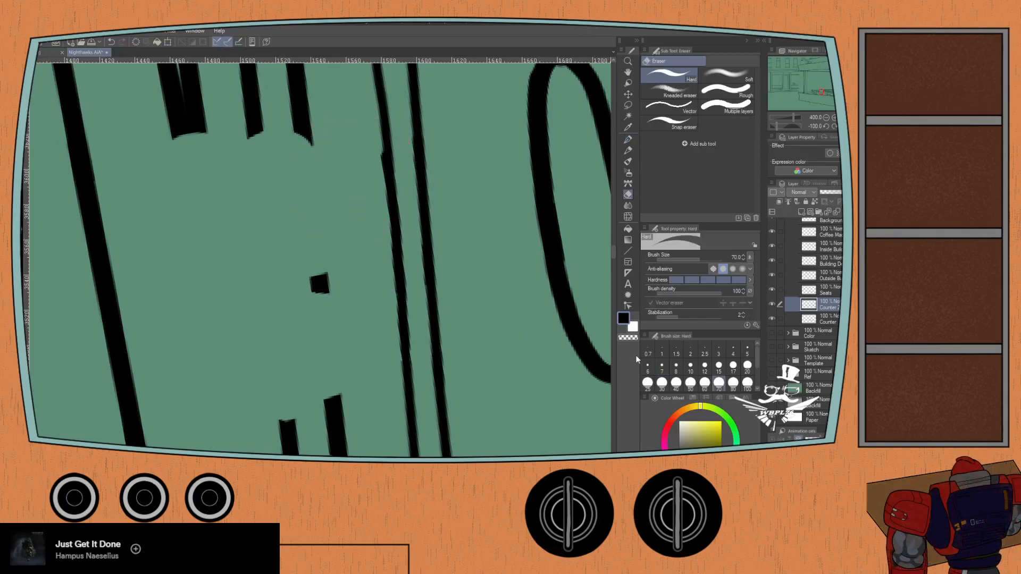
left_click(690, 366)
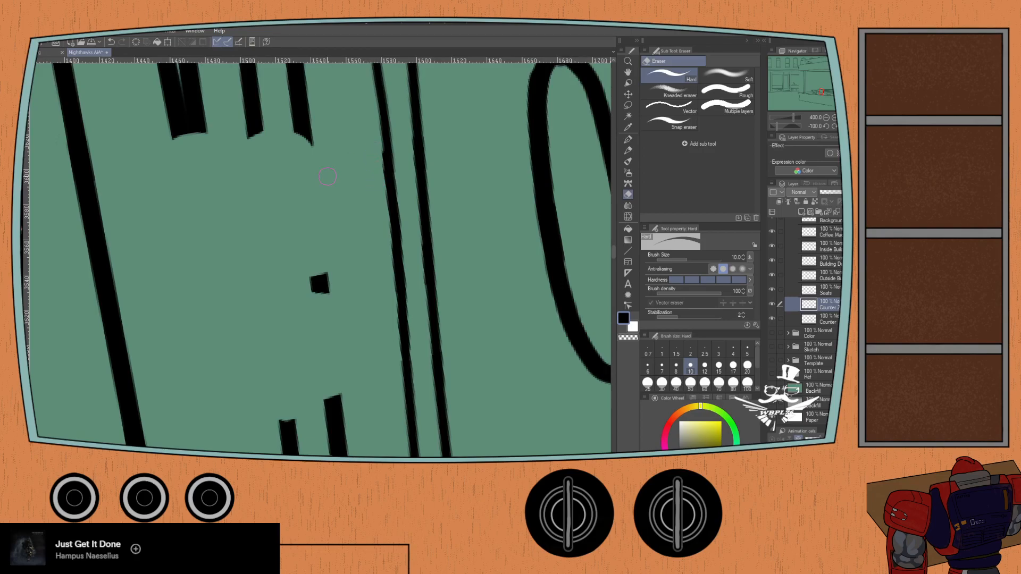
left_click(843, 126)
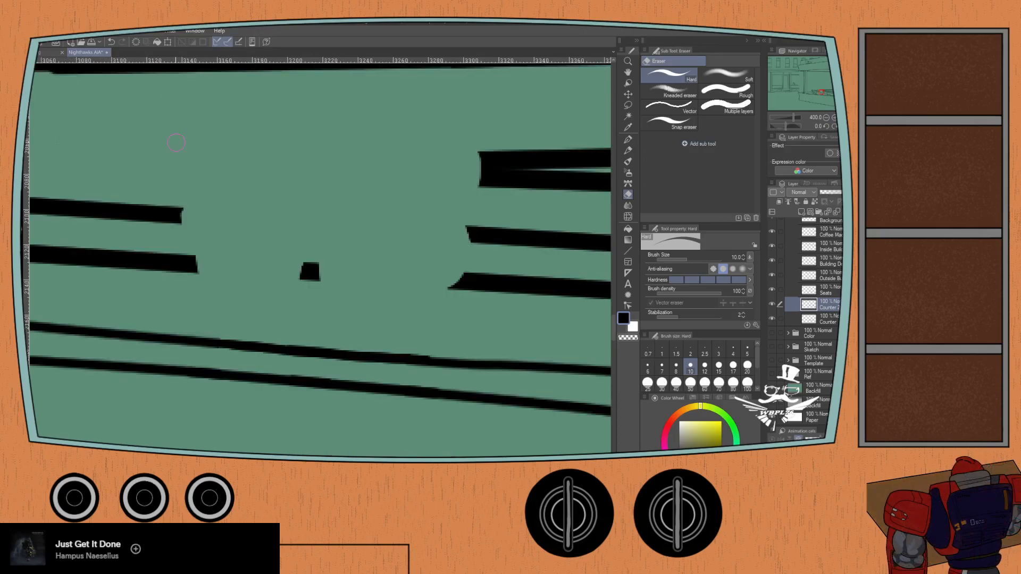
scroll(173, 137, "down", 3)
left_click_drag(207, 303, 202, 378)
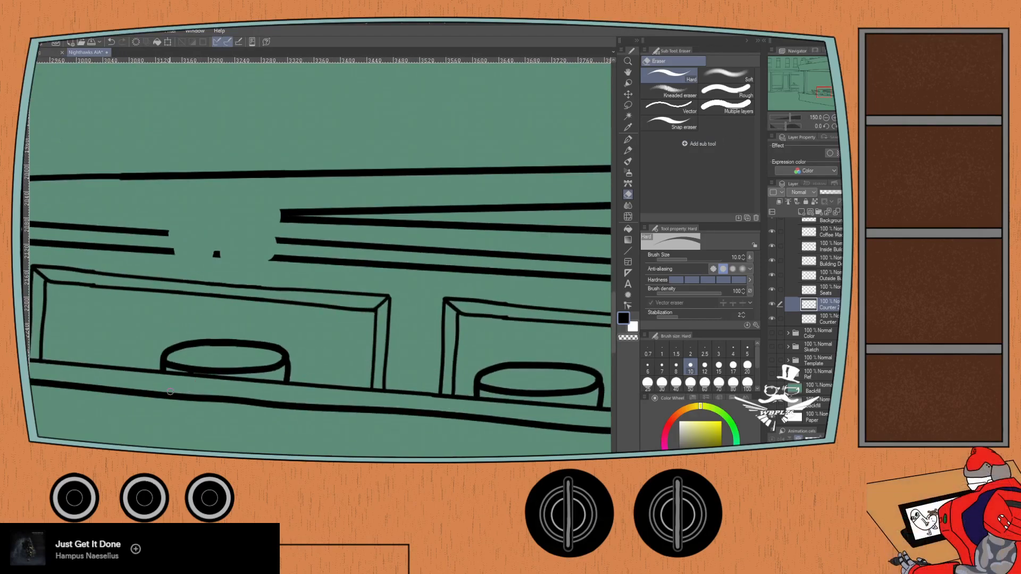
- Select the lowest Counter layer for repairing the broken countertop edge lines near the counter's rounded end
scroll(170, 391, "down", 3)
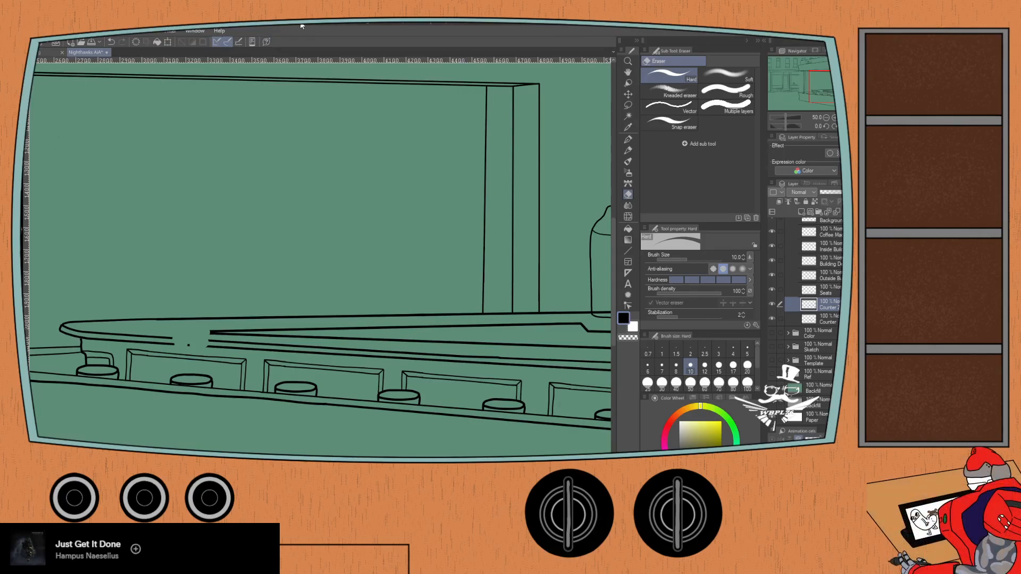
key("ctrl+plus")
key("ctrl+plus")
left_click_drag(96, 348, 303, 303)
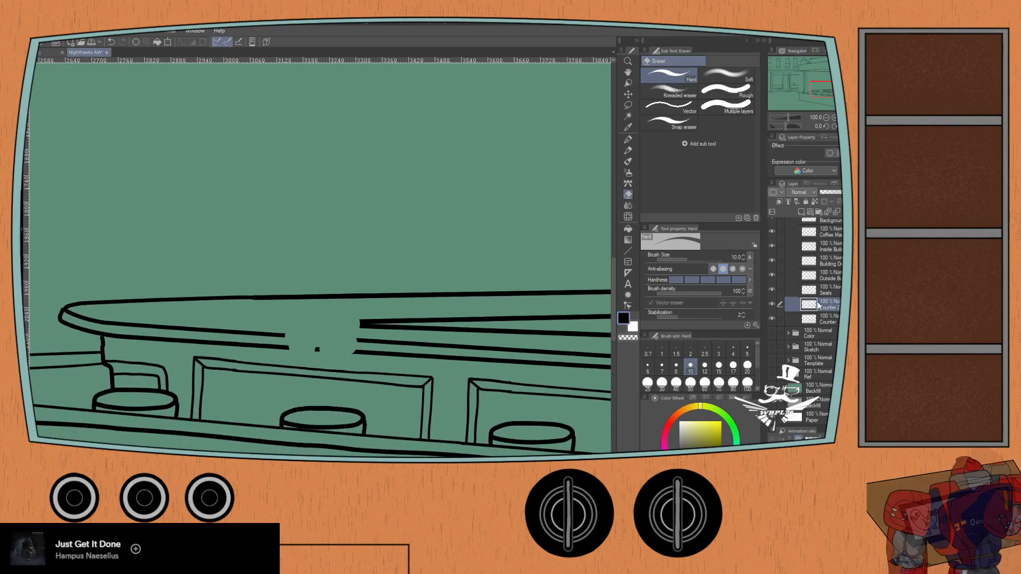
left_click(828, 316)
key("ctrl+plus")
key("ctrl+plus")
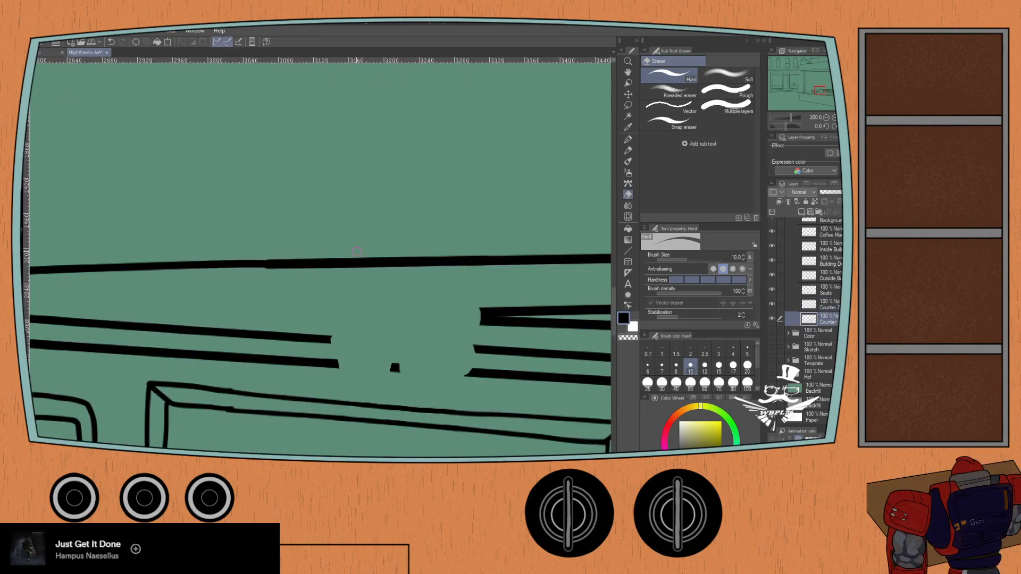
key("ctrl+plus")
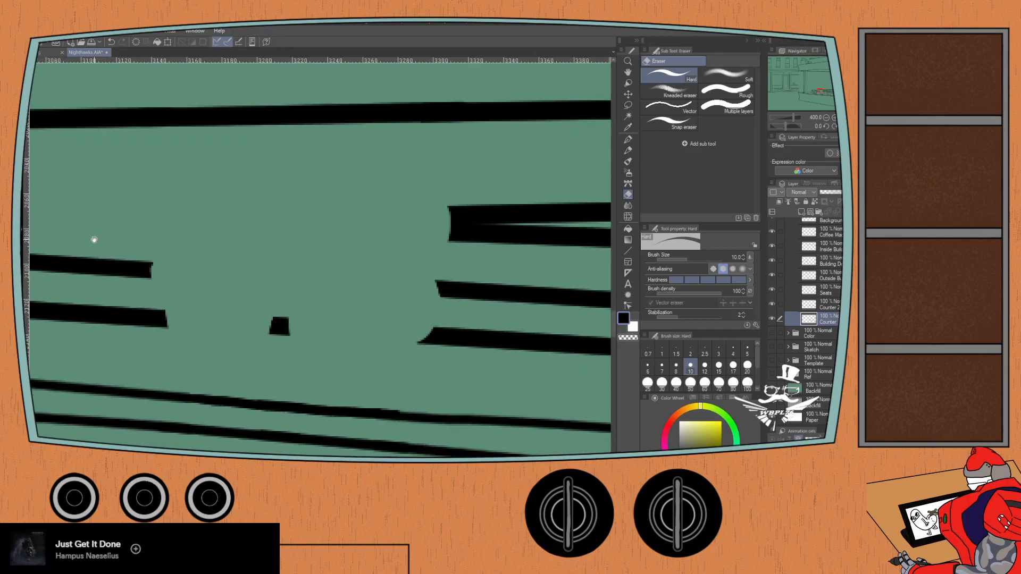
left_click(123, 268)
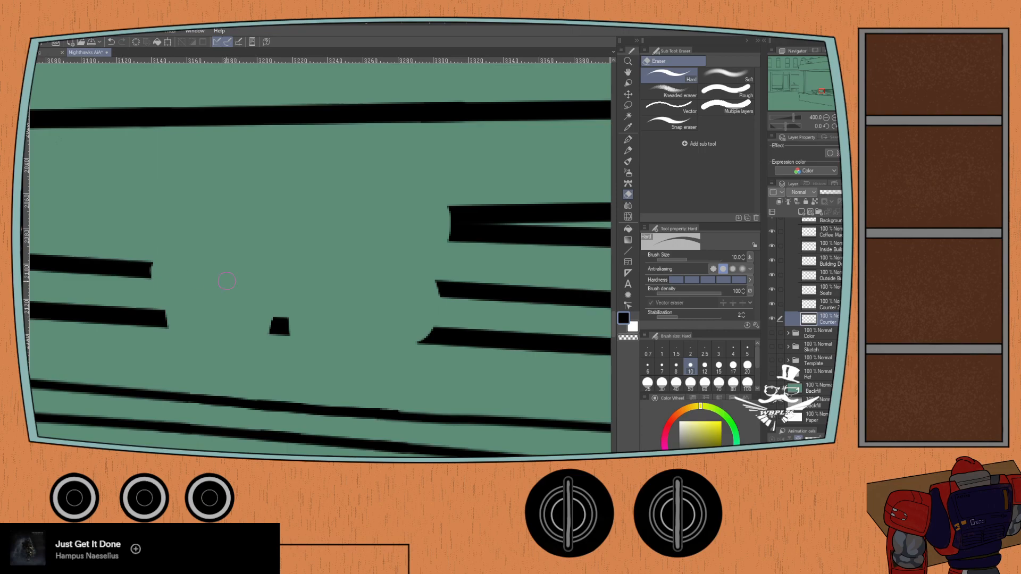
left_click(477, 292, "shift")
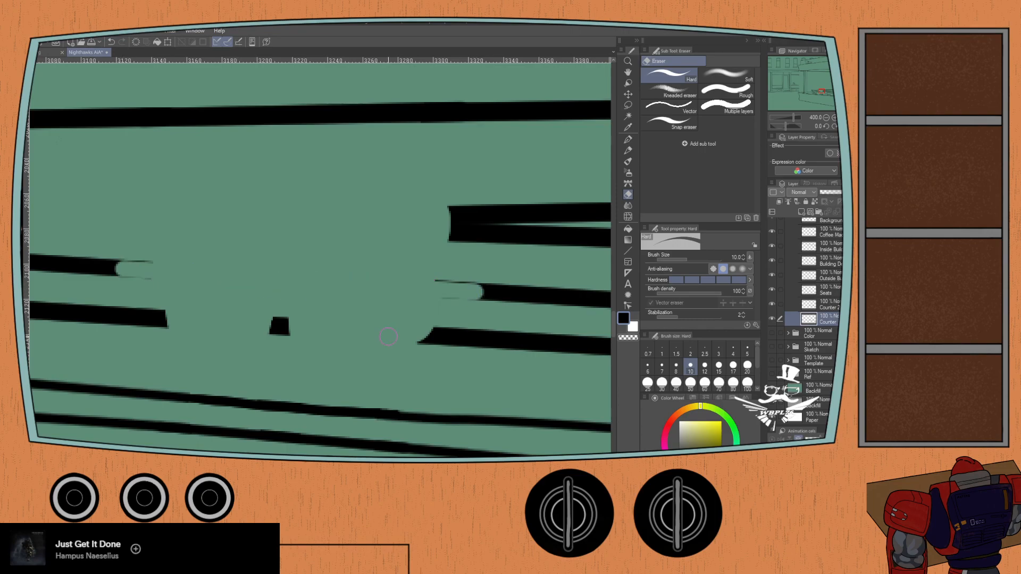
key("ctrl+z")
- Try straight G-pen strokes at sizes 8 and 10 across the upper countertop edge line's gap, undoing each one
key("p")
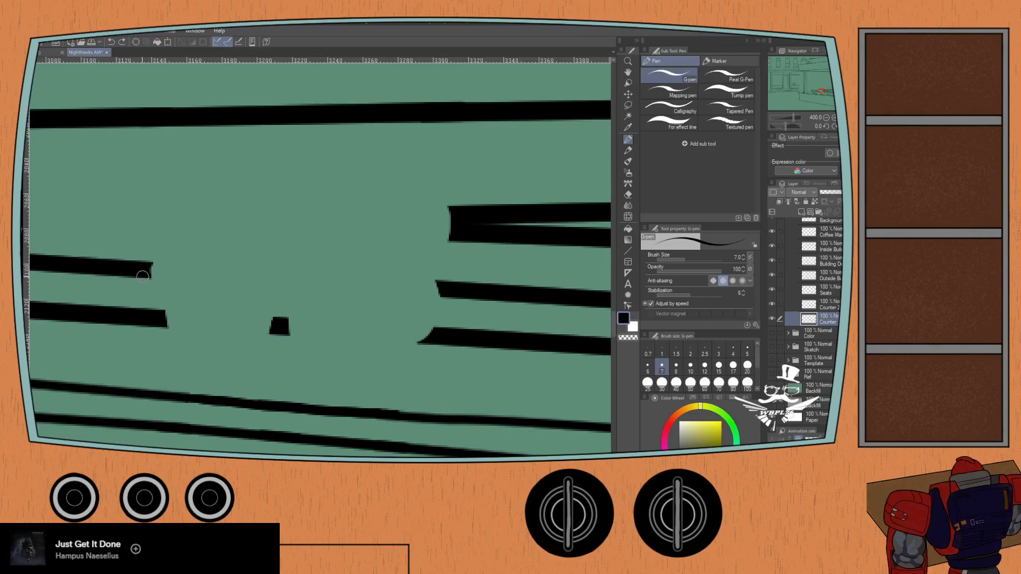
key("bracketright")
left_click(471, 292, "shift")
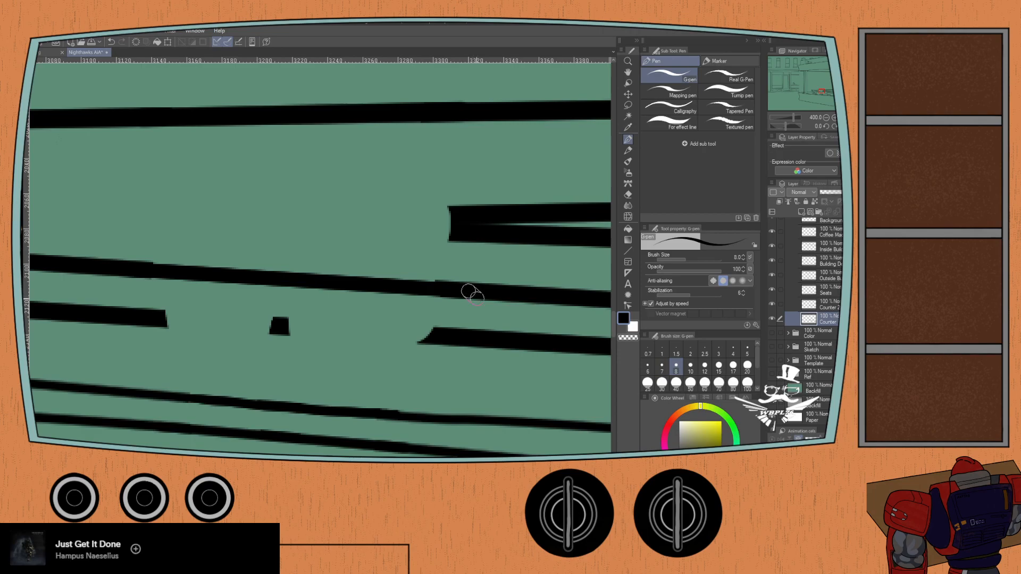
key("ctrl+z")
key("bracketright")
left_click(123, 269)
left_click(484, 291, "shift")
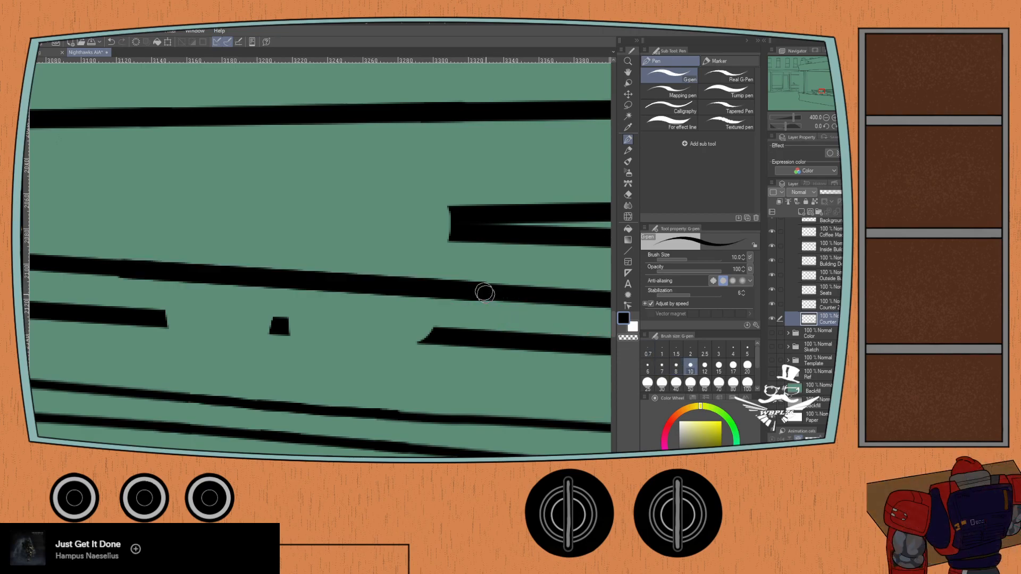
key("ctrl+z")
- Bridge the gaps in both countertop edge lines with straight G-pen strokes at size 9
key("bracketleft")
left_click(512, 294, "shift")
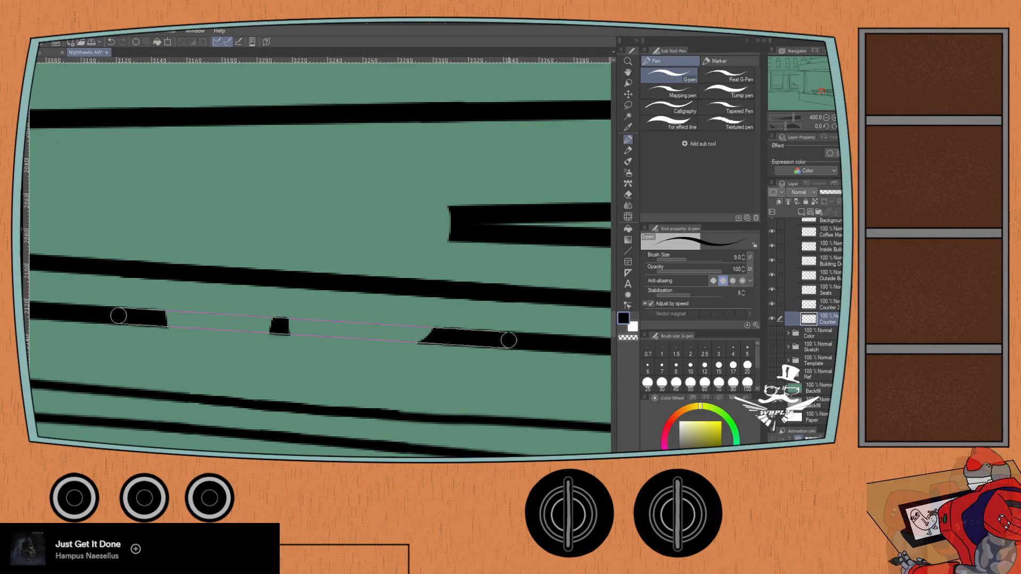
left_click(510, 341, "shift")
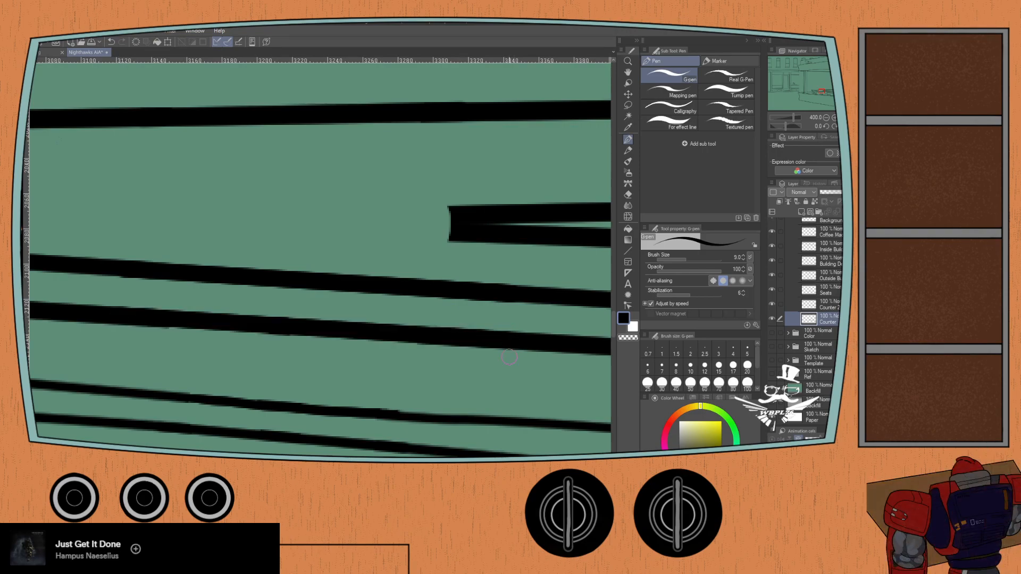
scroll(509, 357, "down", 3)
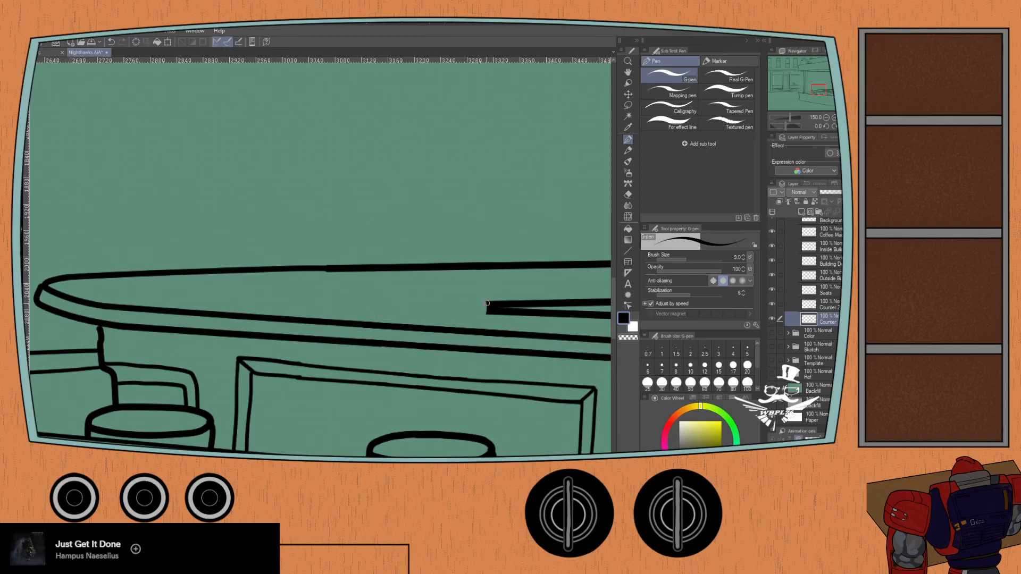
- Set the G-pen to size 10 and try to round off the blunt tip where the counter's inner lines converge
left_click(690, 367)
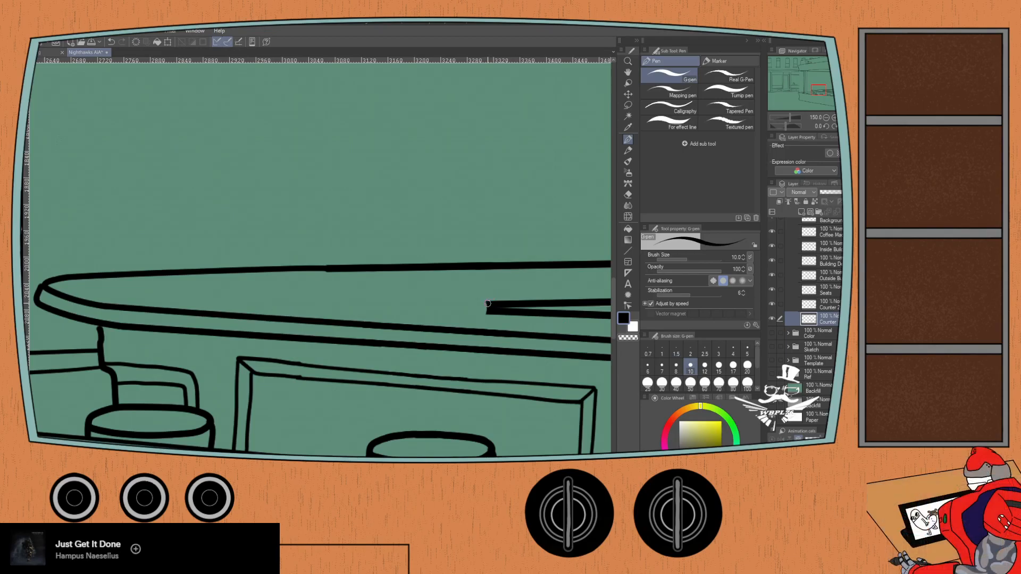
mouse_move(490, 304)
left_mouse_down()
mouse_move(461, 308)
mouse_move(485, 307)
left_mouse_up()
key("ctrl+z")
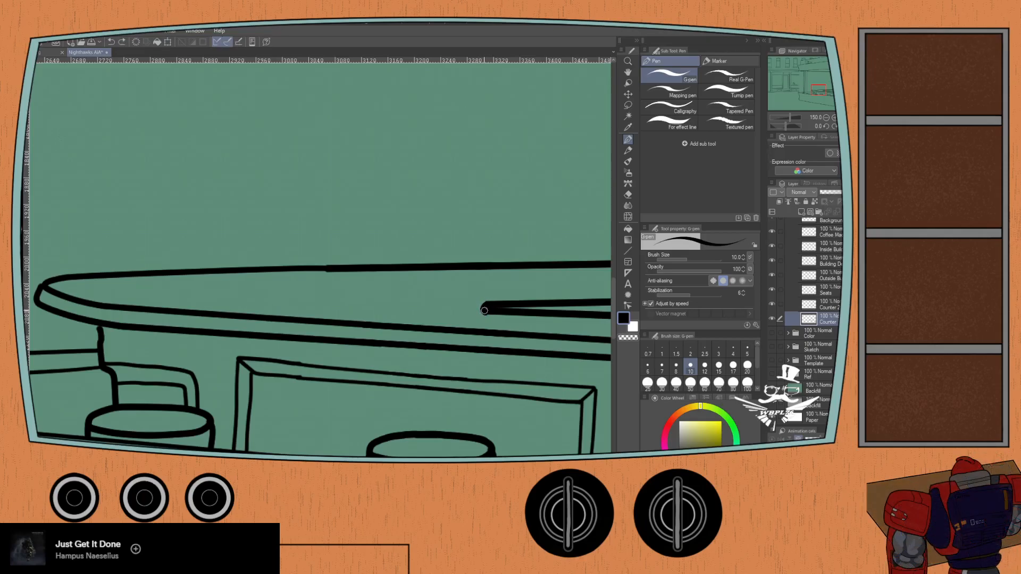
scroll(489, 302, "up", 5)
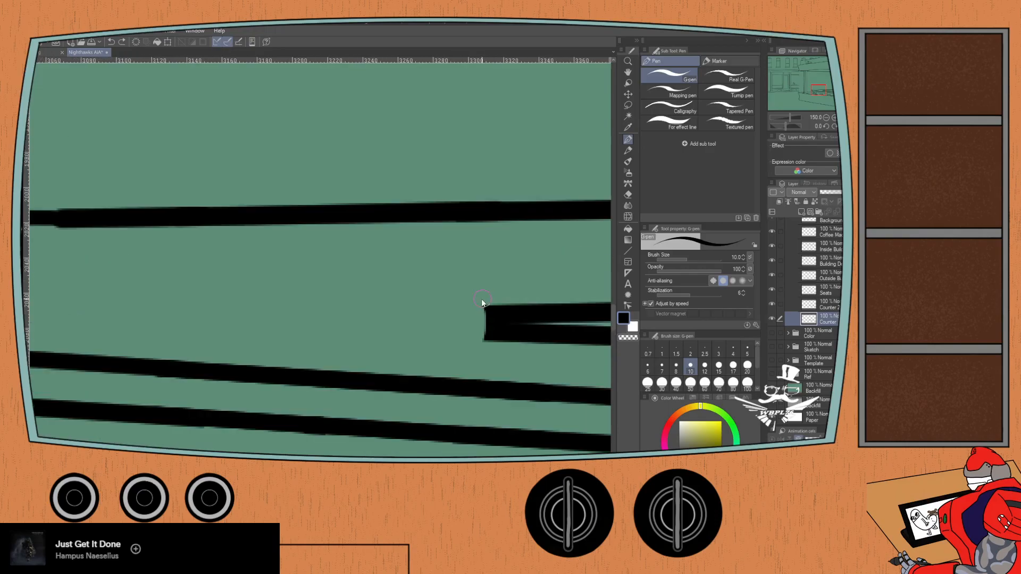
scroll(482, 319, "down", 4)
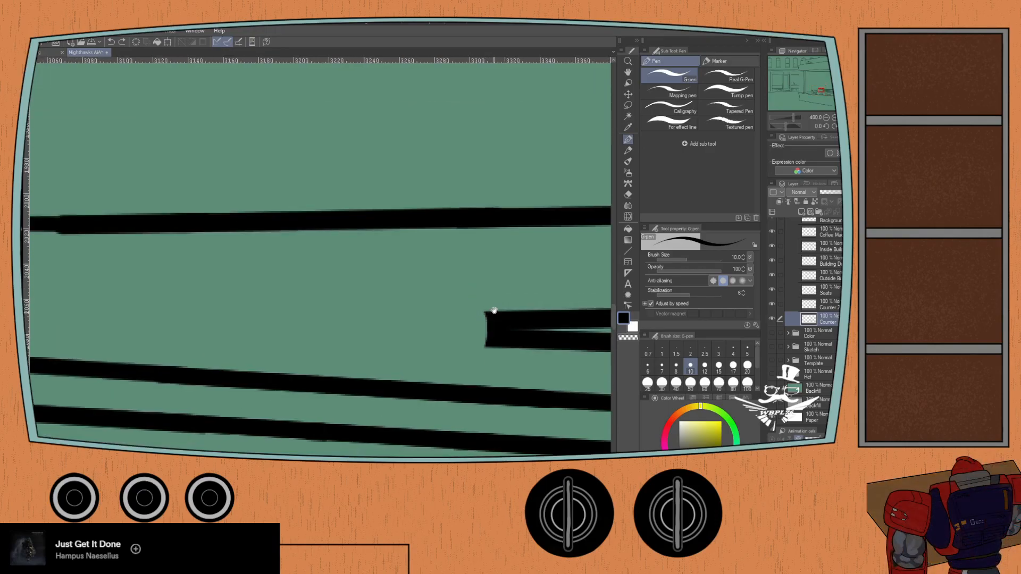
- Rotate the canvas to 105°, round off the inner counter lines' blunt tip with the size 10 G-pen, and reset the rotation to 0°
left_click_drag(789, 122, 796, 125)
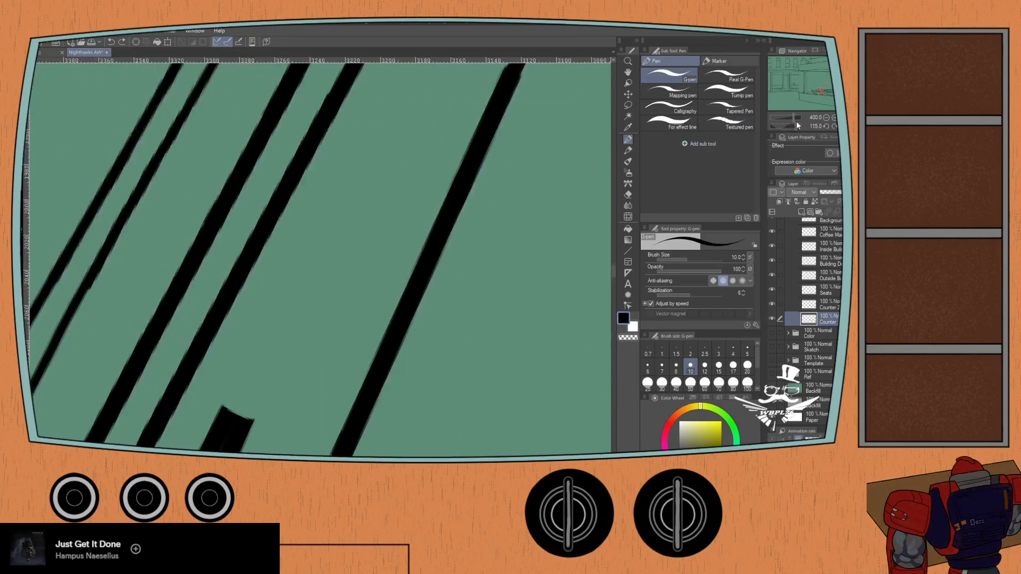
left_click(824, 127)
left_click(825, 127)
left_click_drag(288, 351, 495, 133)
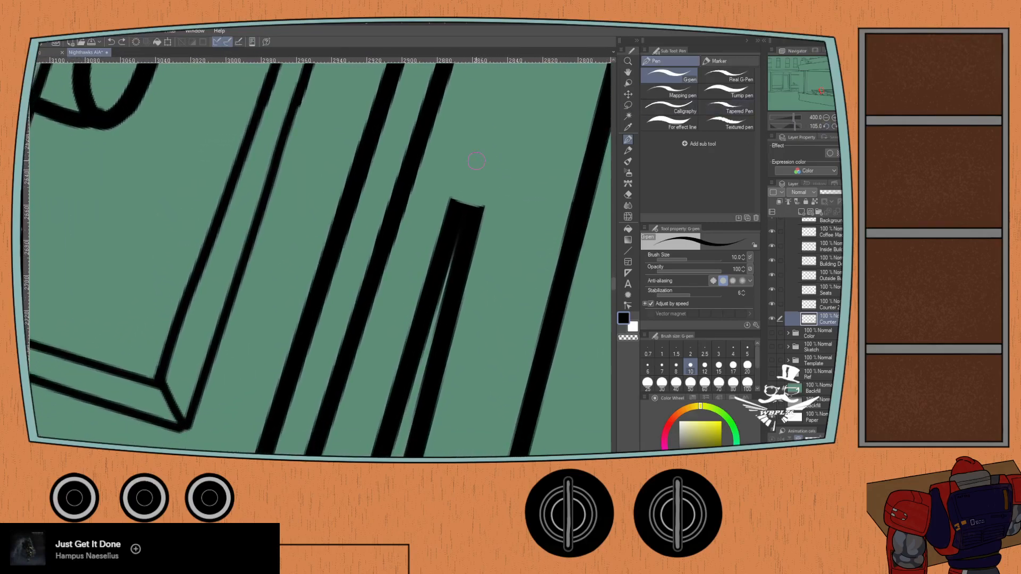
mouse_move(457, 206)
left_mouse_down()
mouse_move(476, 205)
mouse_move(454, 205)
mouse_move(464, 202)
left_mouse_up()
key("ctrl+z")
key("ctrl+z")
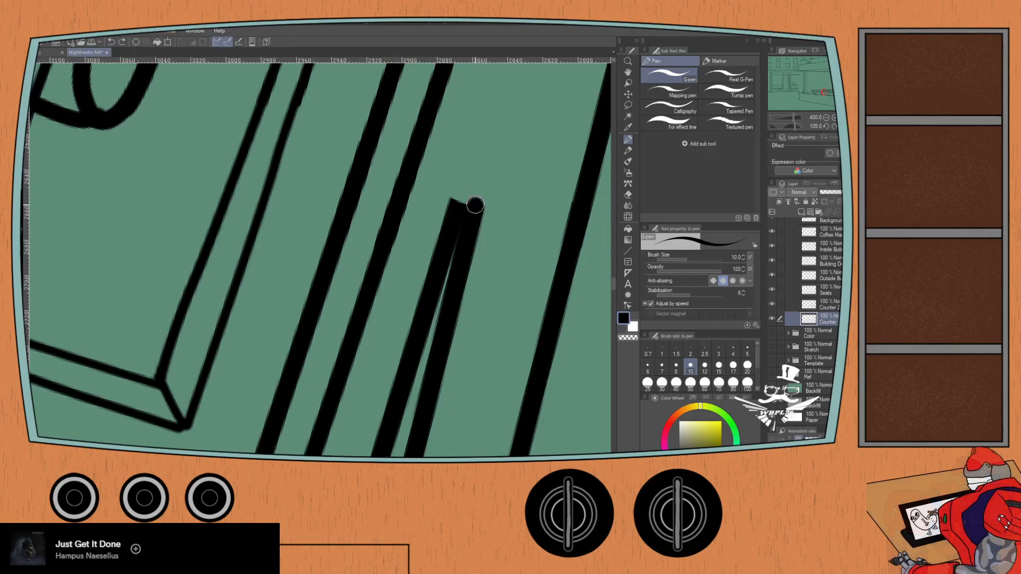
left_click_drag(468, 201, 462, 200)
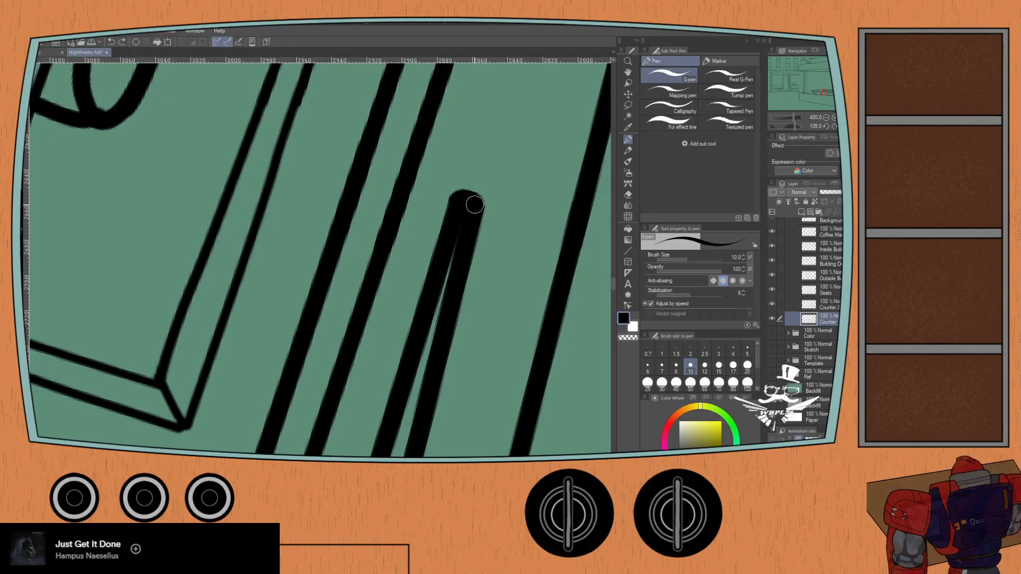
left_click(842, 127)
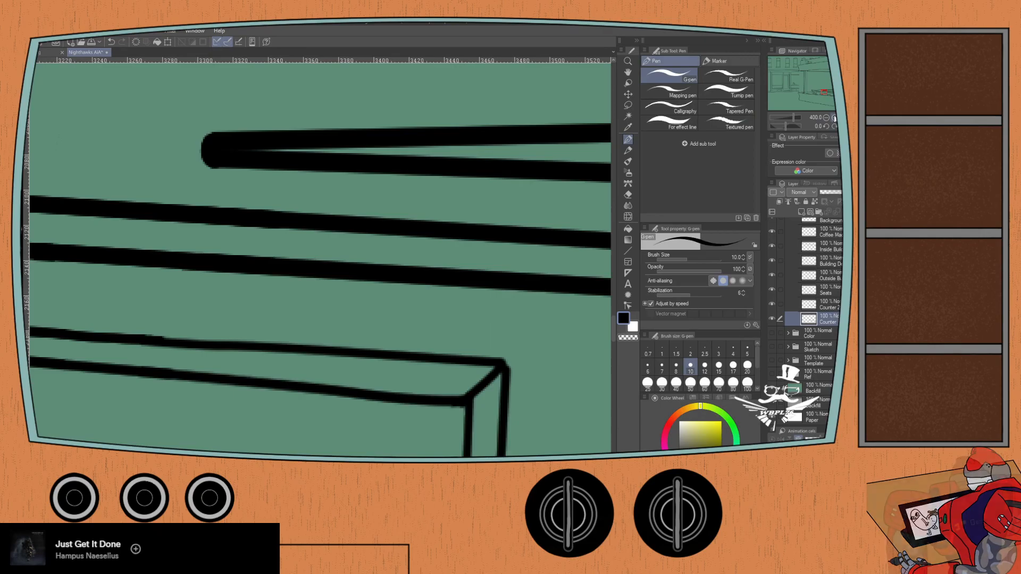
- Examine the counter, diner and background building line art at lower zoom for remaining gaps
scroll(169, 167, "down", 5)
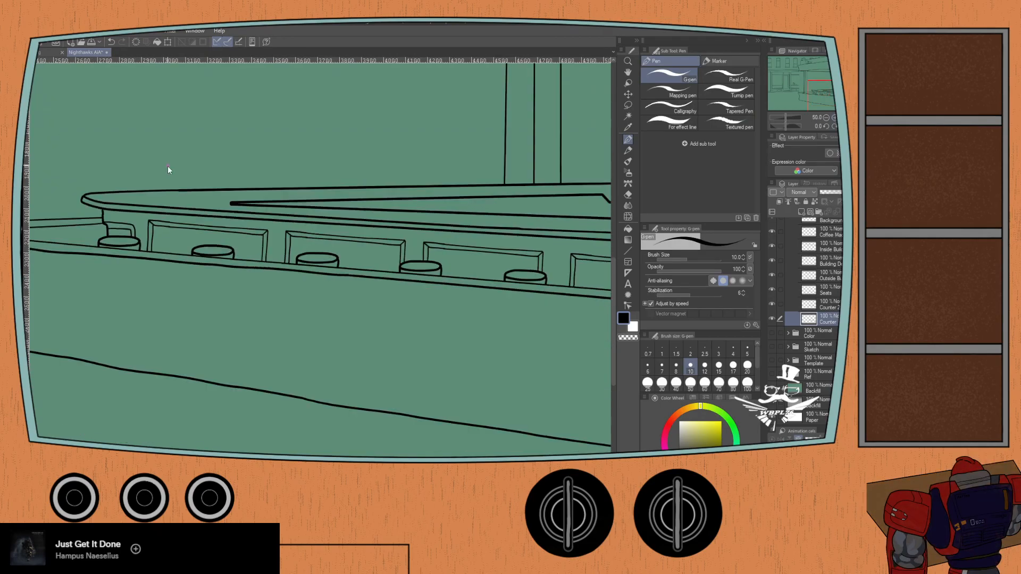
scroll(167, 165, "down", 4)
left_click_drag(193, 297, 216, 288)
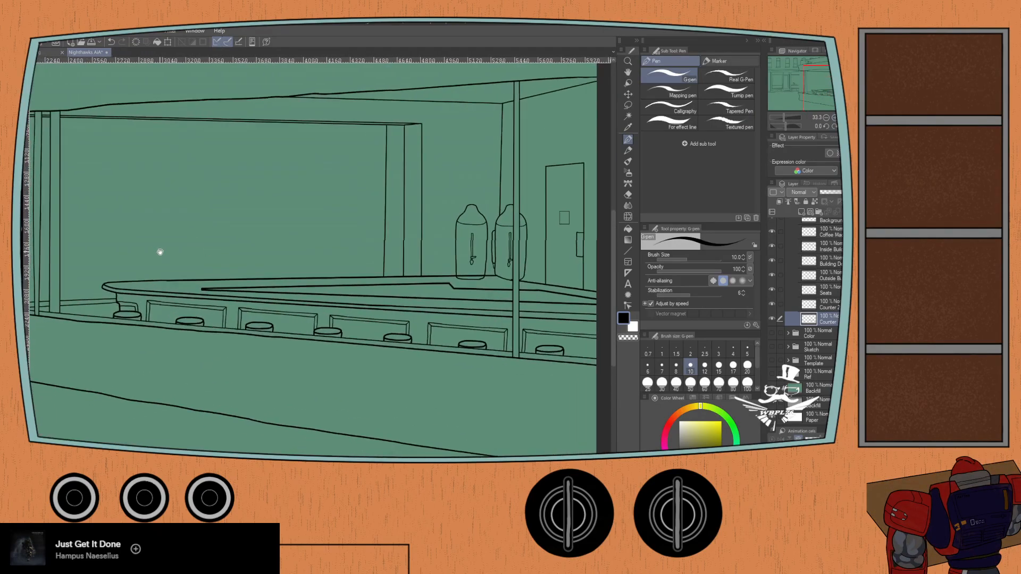
left_click_drag(157, 250, 183, 249)
left_click_drag(97, 195, 138, 197)
scroll(139, 195, "down", 1)
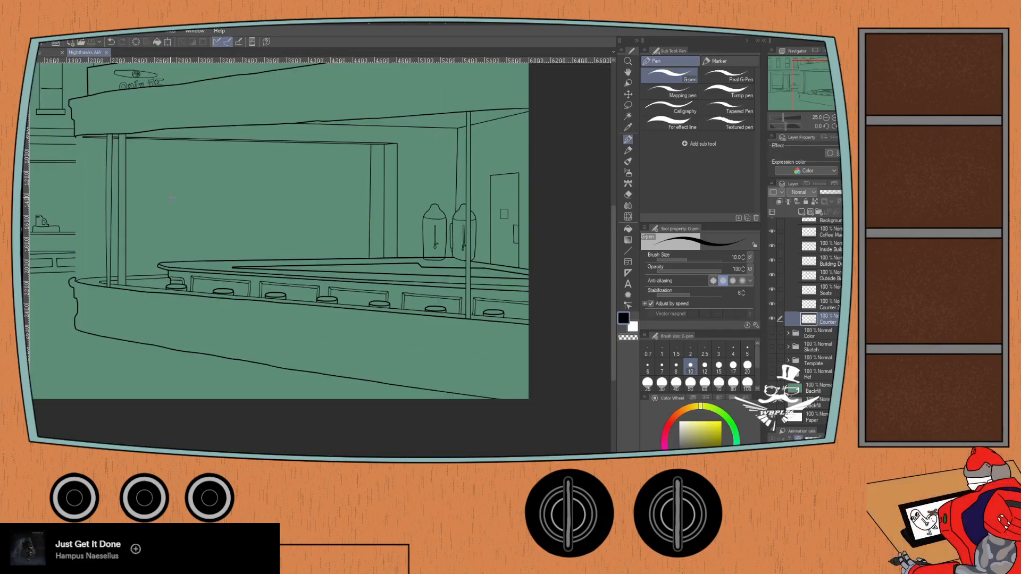
left_click_drag(87, 191, 209, 234)
mouse_move(149, 208)
left_mouse_down()
mouse_move(149, 223)
mouse_move(177, 216)
mouse_move(107, 197)
mouse_move(164, 239)
mouse_move(141, 221)
left_mouse_up()
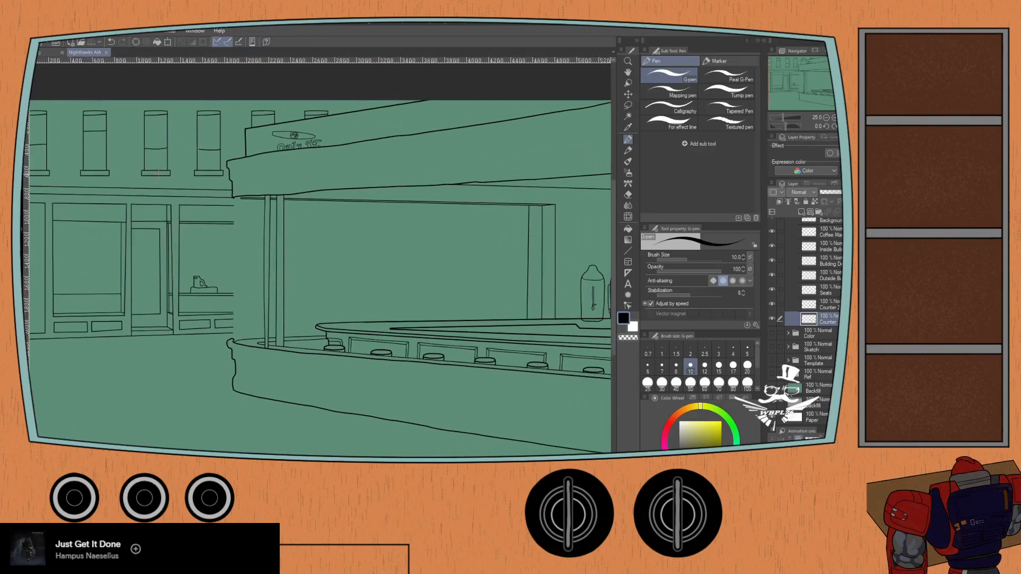
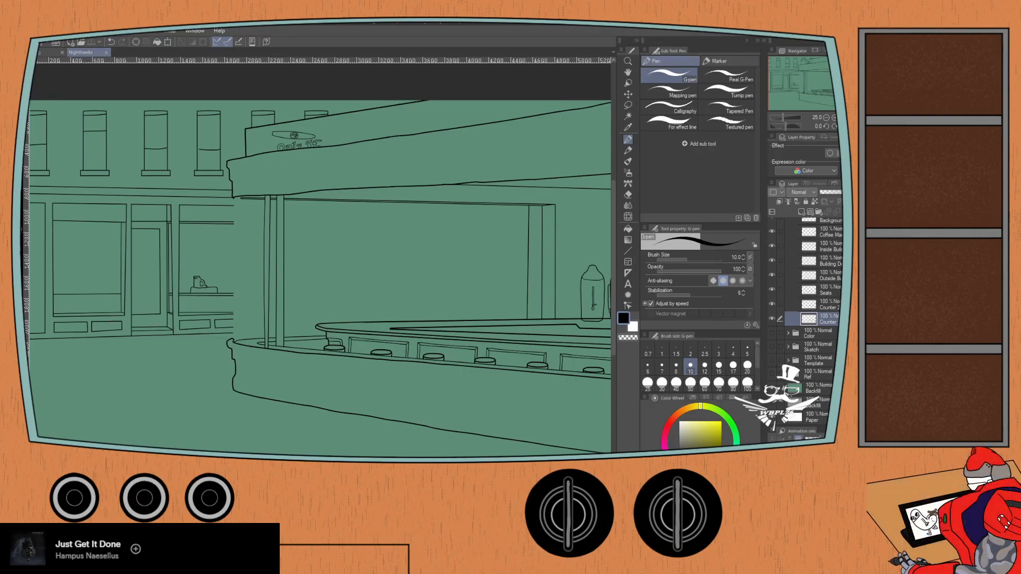
- Move the Seats line layer directly below the inside building layer, and collapse the Diner and Lines folders
left_click_drag(830, 290, 837, 250)
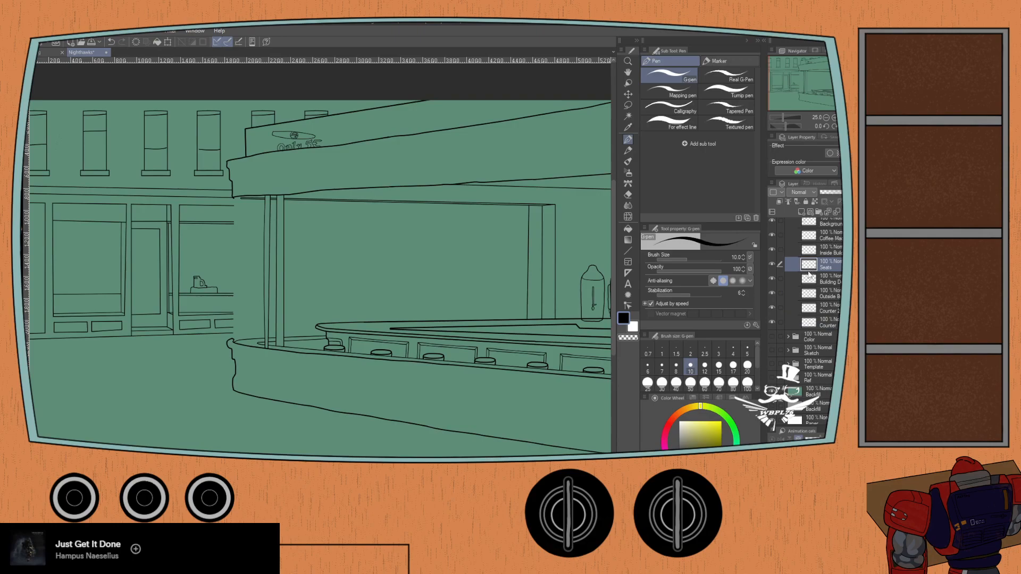
scroll(809, 270, "up", 3)
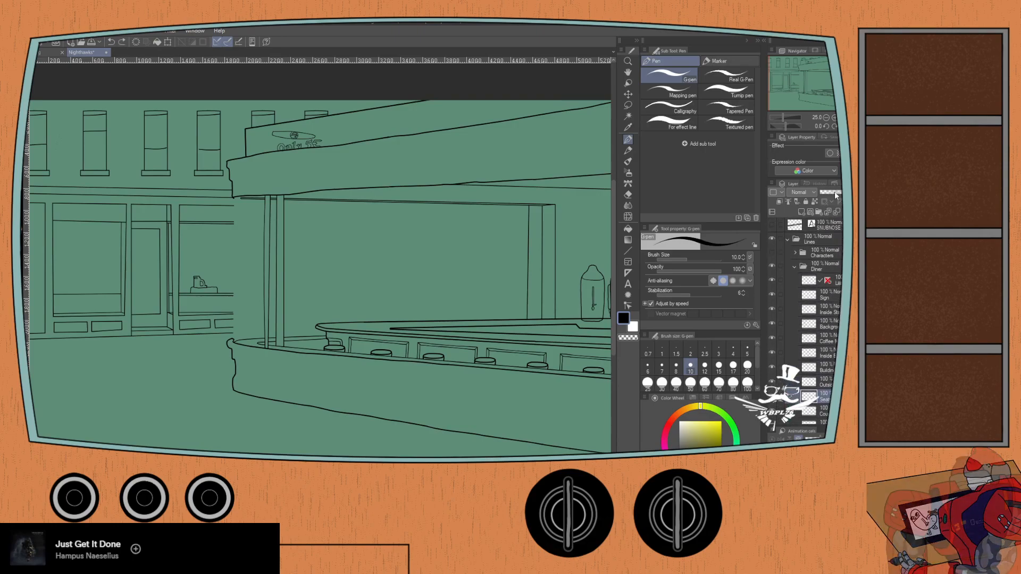
left_click(795, 266)
left_click(788, 241)
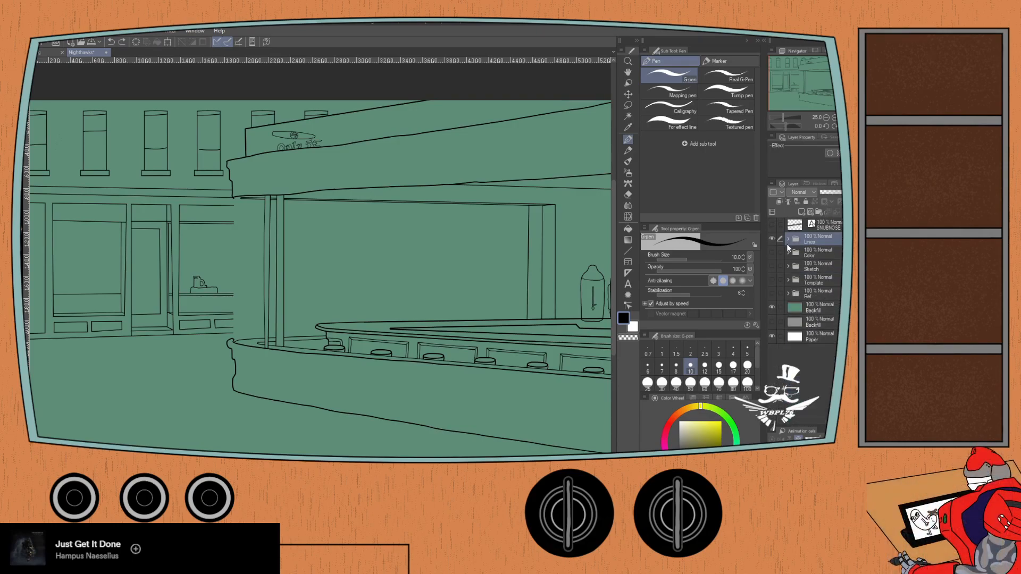
- Show the Color folder and expand it together with its Characters subfolder
left_click(772, 253)
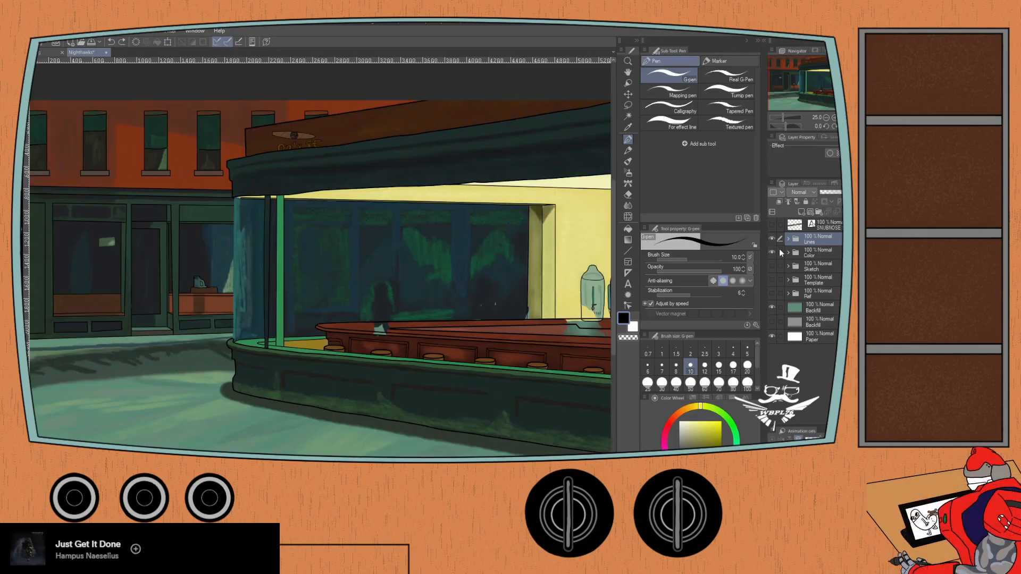
left_click(788, 253)
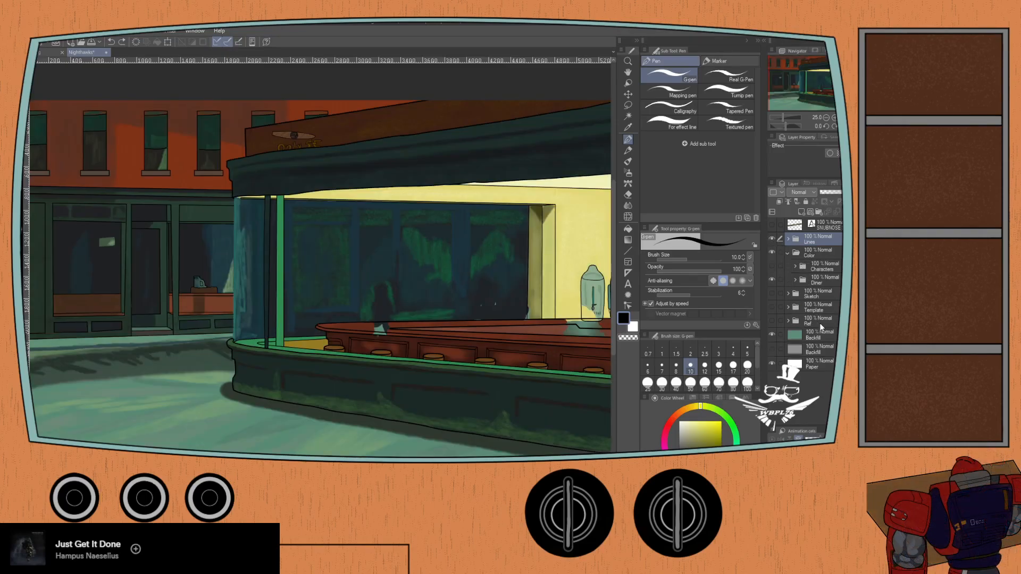
left_click(796, 267)
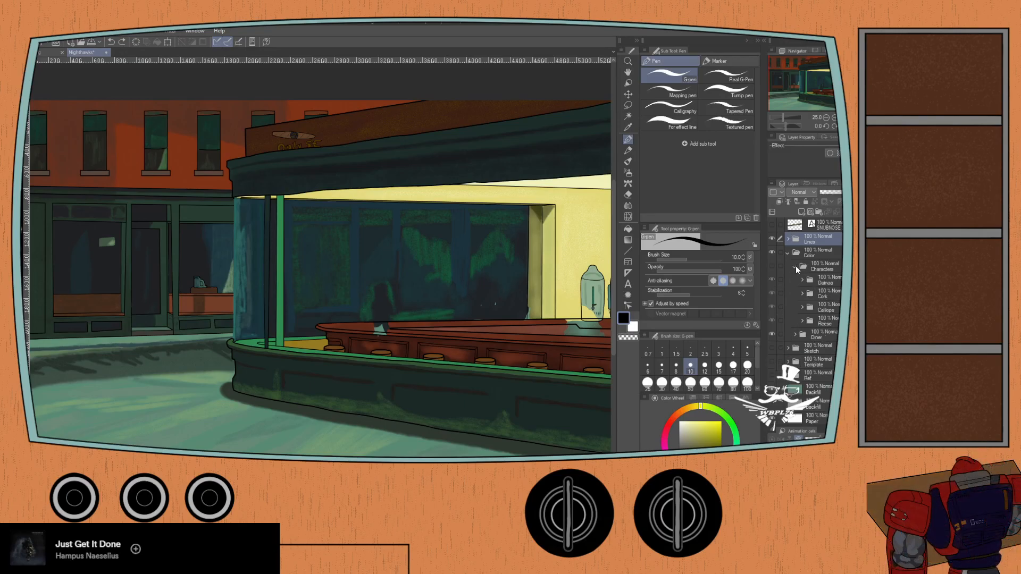
- Create a new folder inside the Characters color folder, place the four character folders in it, and collapse Characters
left_click(811, 213)
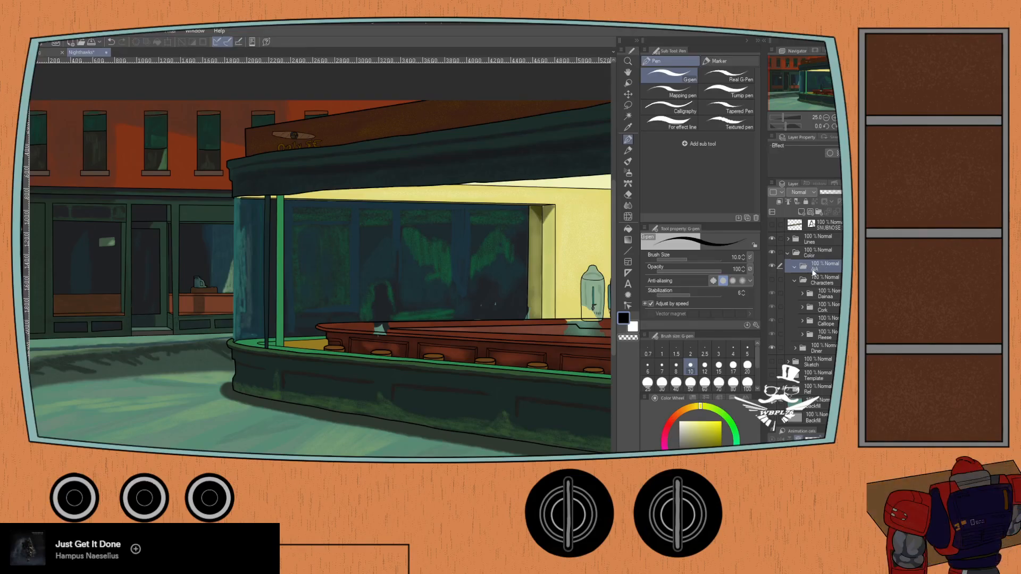
left_click_drag(815, 285, 780, 325)
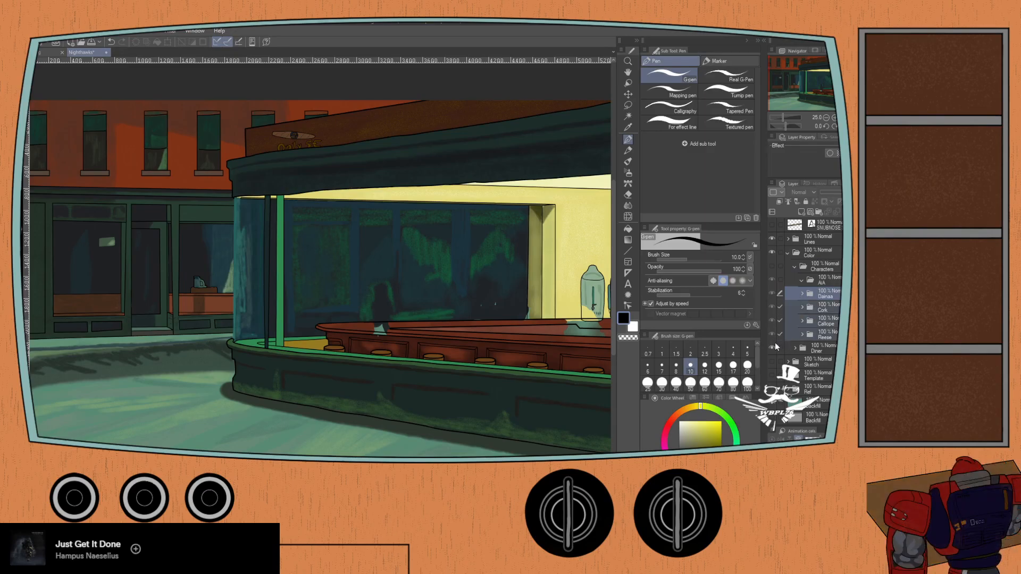
left_click_drag(821, 284, 820, 282)
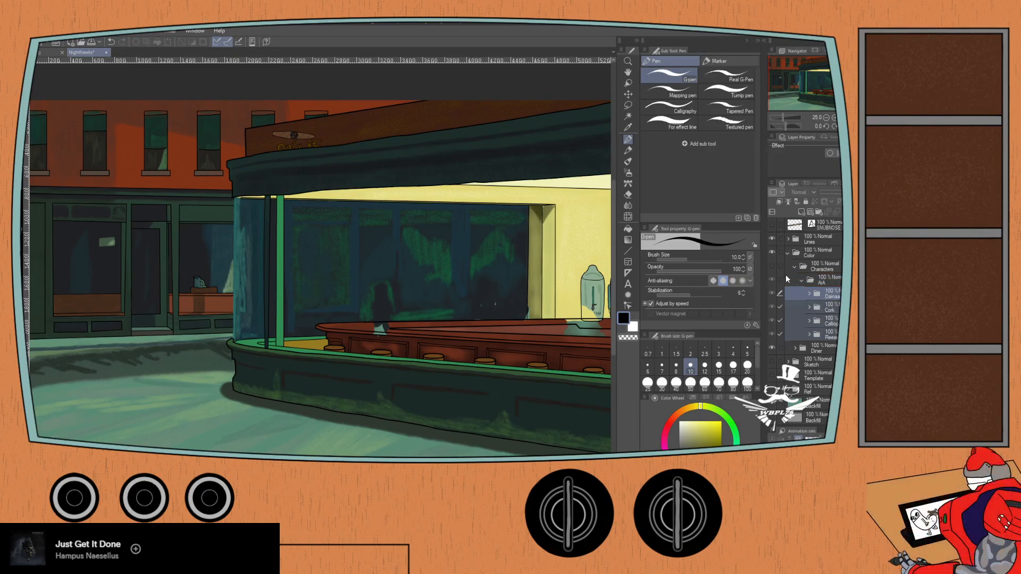
left_click(793, 267)
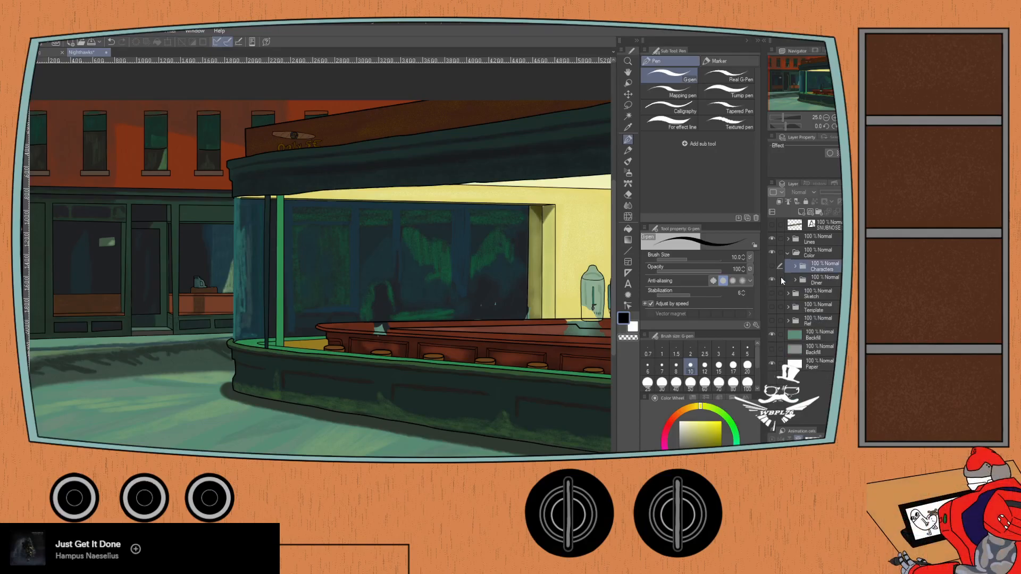
- Expand the Diner color folder and inspect the colouring around the counter, window and coffee urns for unpainted patches
left_click(794, 280)
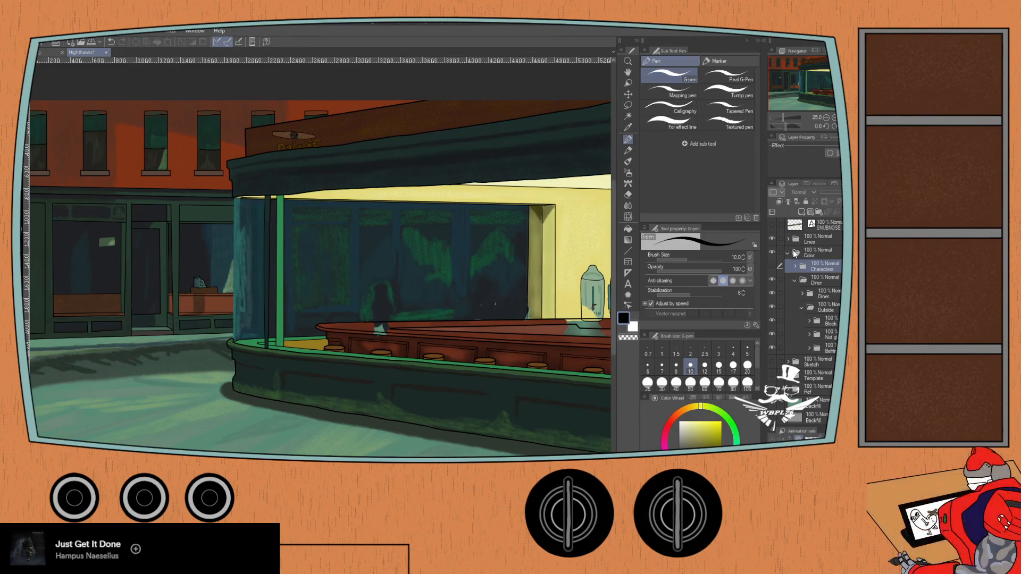
left_click_drag(383, 334, 255, 314)
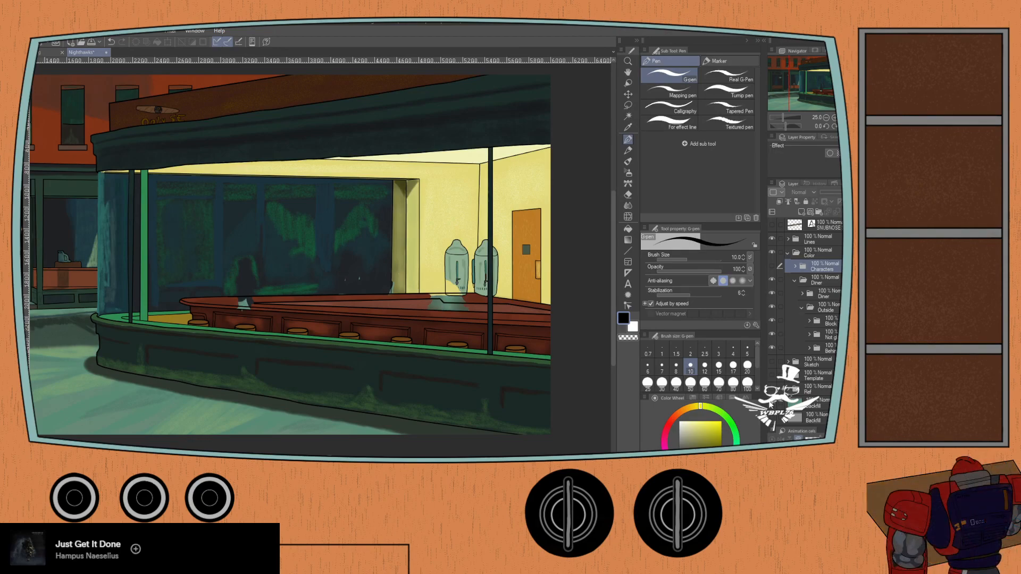
scroll(225, 314, "up", 4)
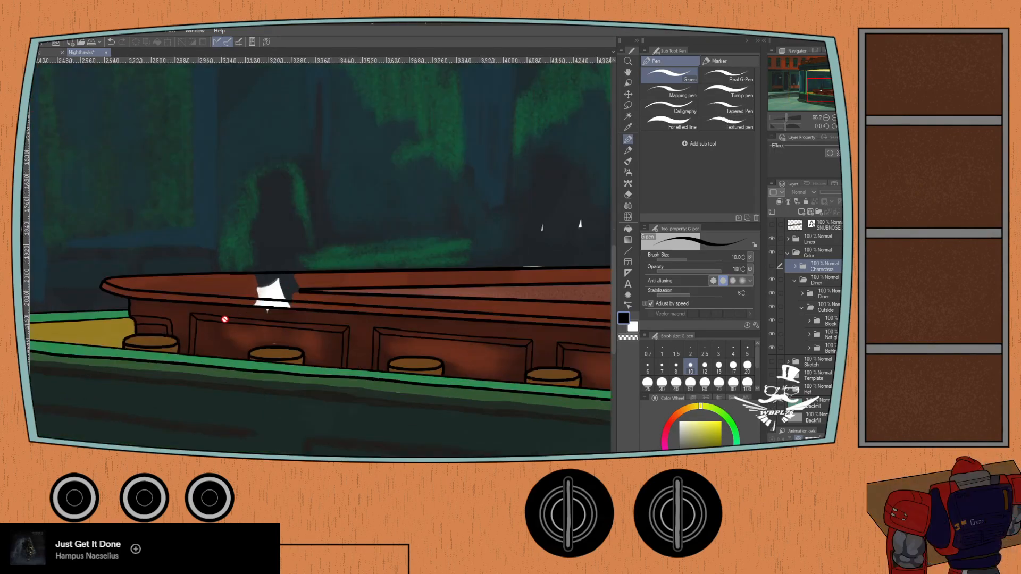
left_click_drag(224, 319, 141, 315)
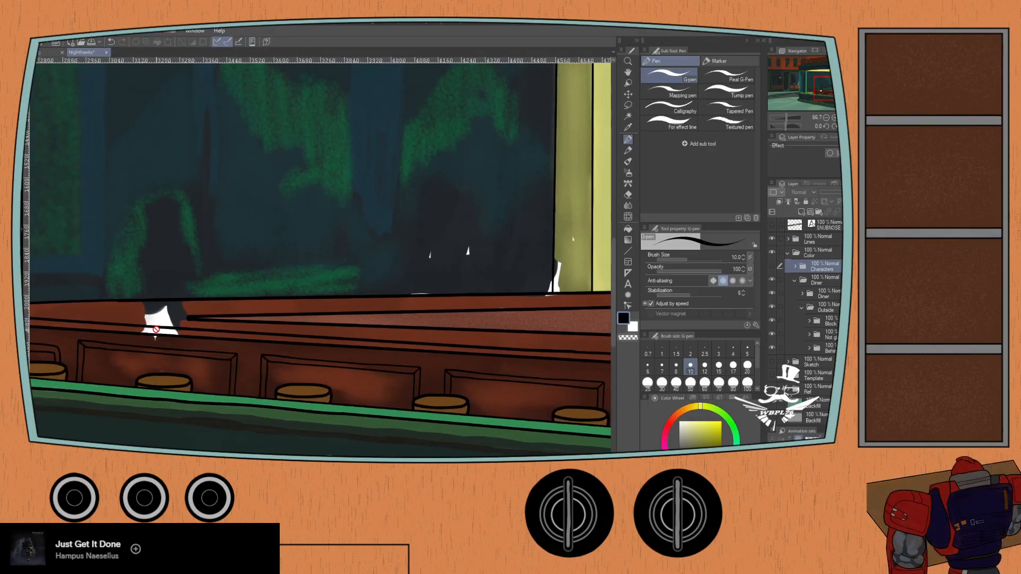
left_click_drag(519, 276, 281, 311)
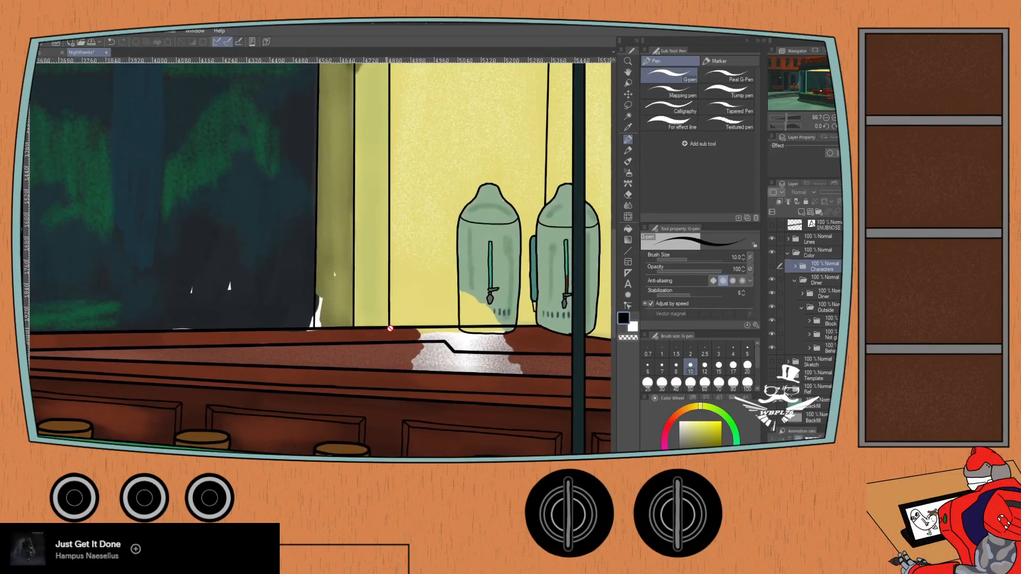
- Collapse the Outside color folder, expand the inner Diner folder and its Inside subfolder, and widen the layer list
left_click(801, 307)
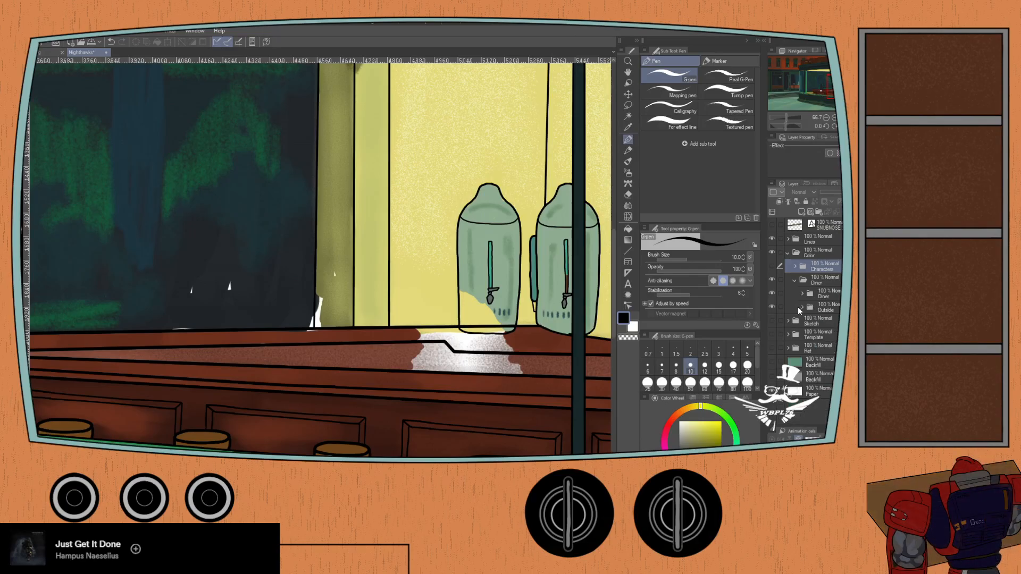
left_click(801, 294)
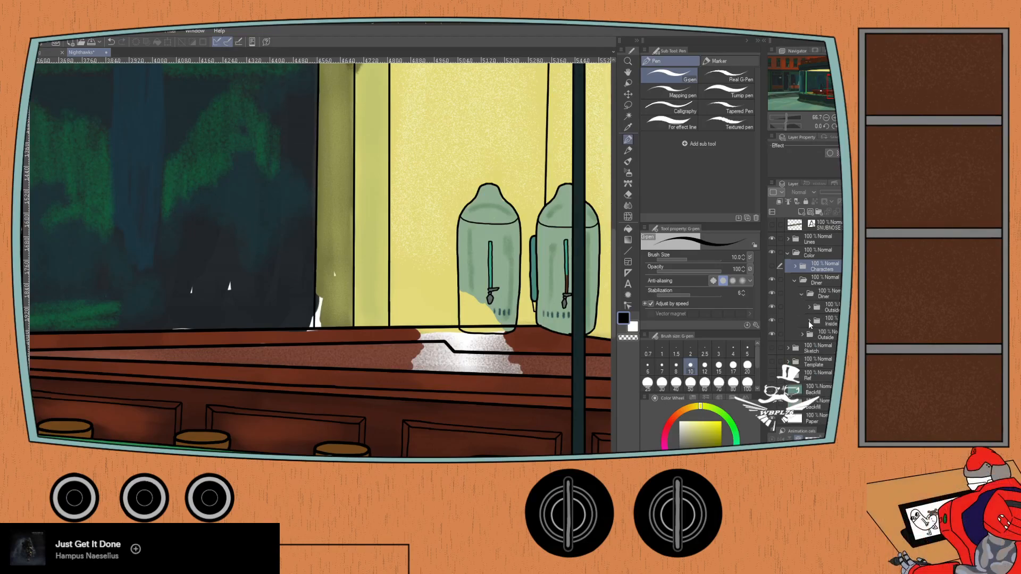
left_click(808, 320)
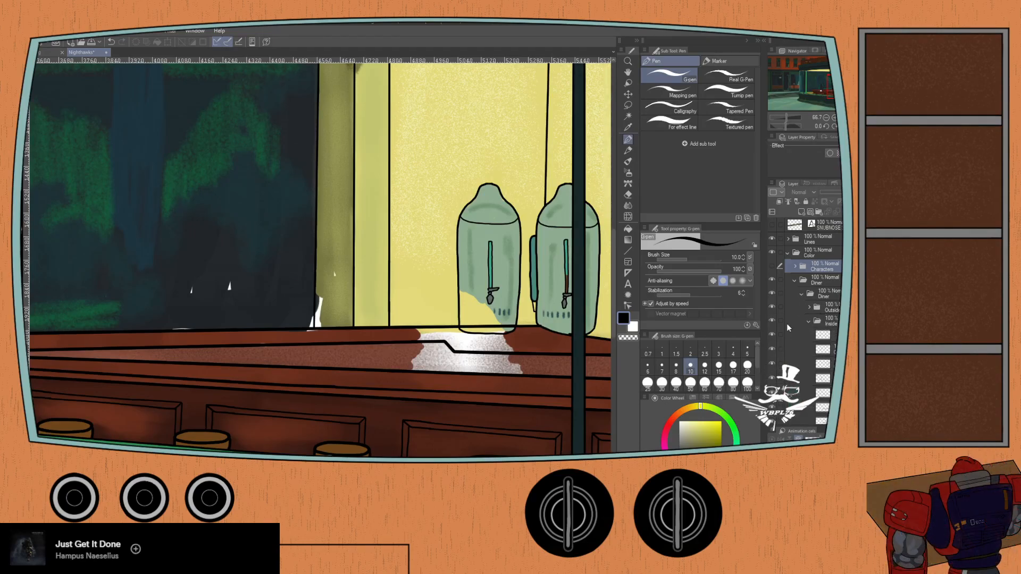
left_click_drag(762, 352, 755, 351)
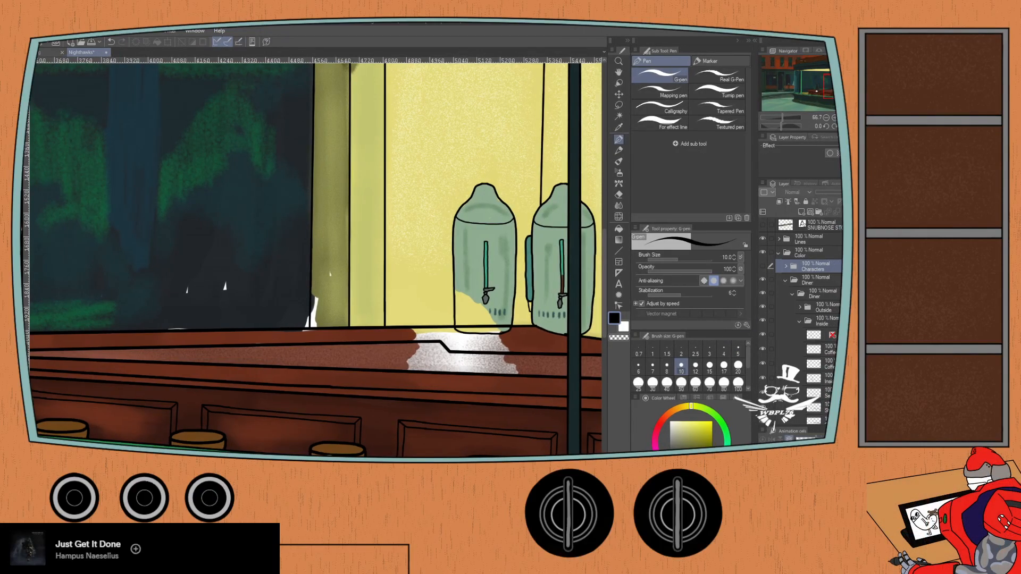
- Toggle the Walls color layer off and on to check which diner interior areas it covers
scroll(822, 369, "down", 10)
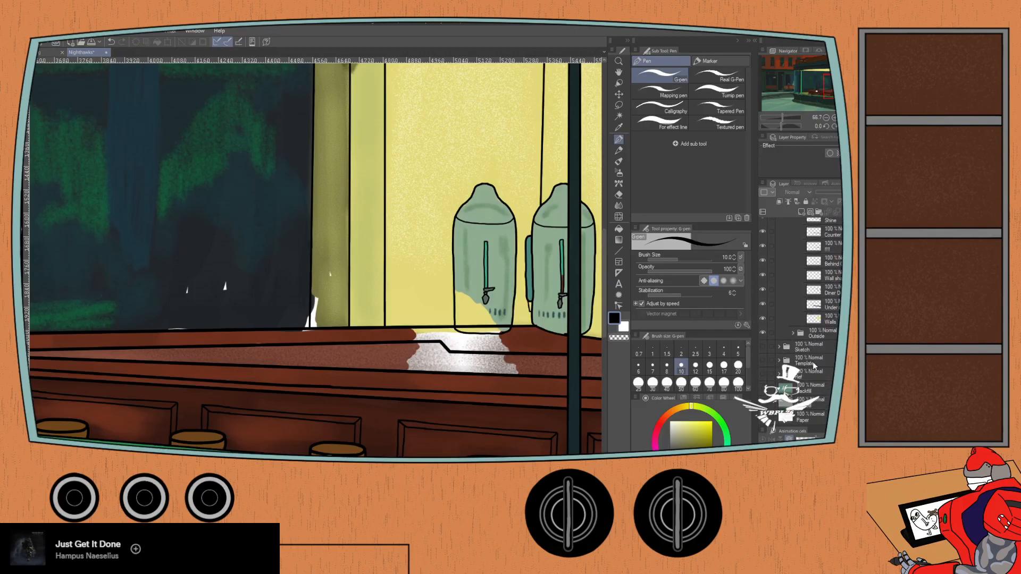
left_click(762, 319)
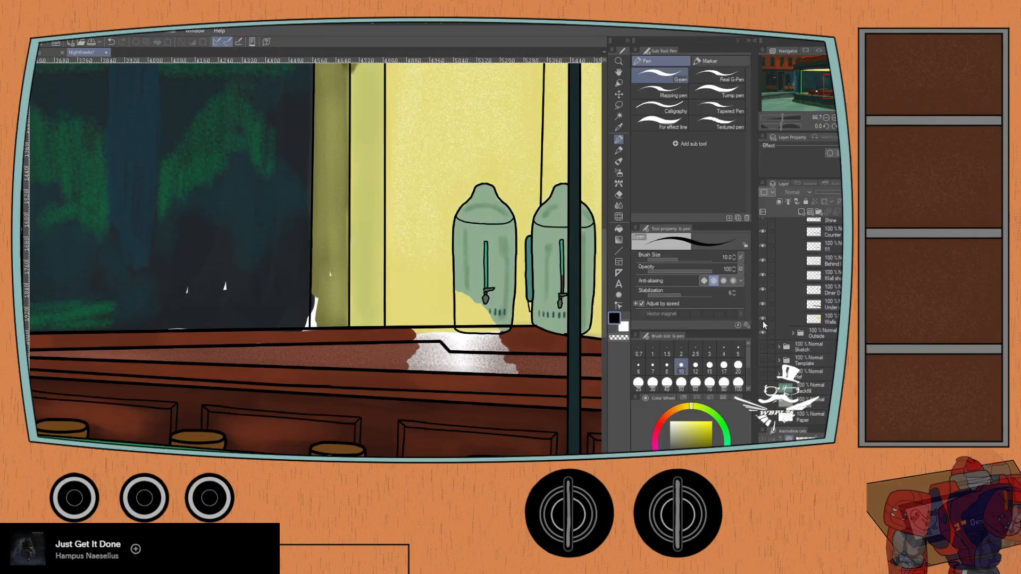
left_click(764, 319)
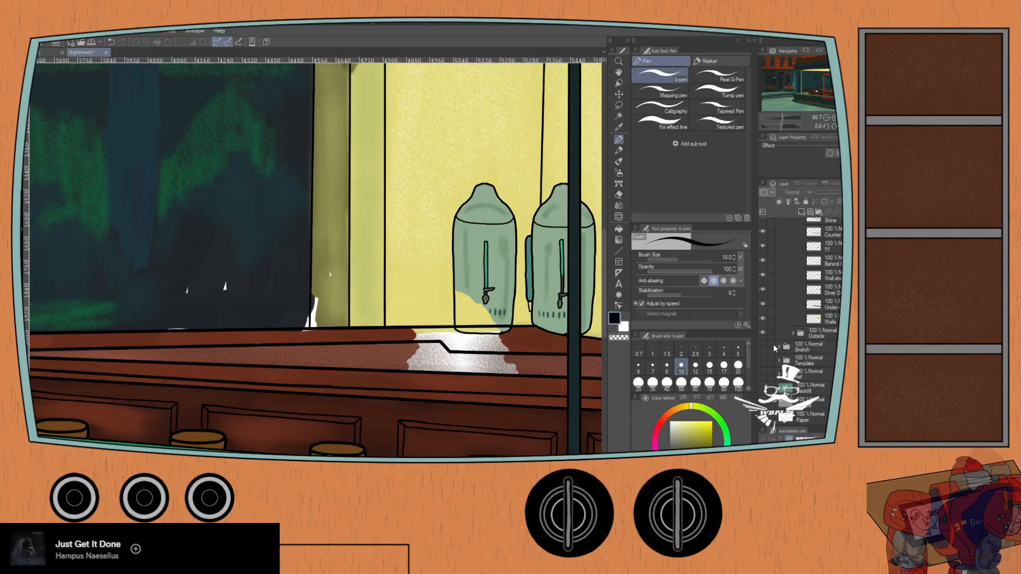
left_click(762, 319)
left_click(763, 319)
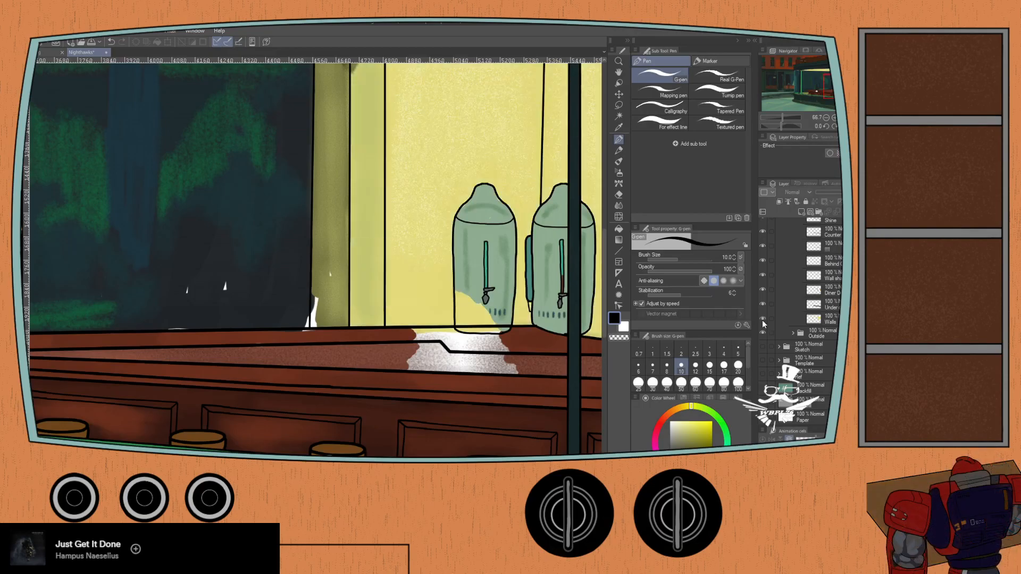
scroll(387, 281, "down", 1)
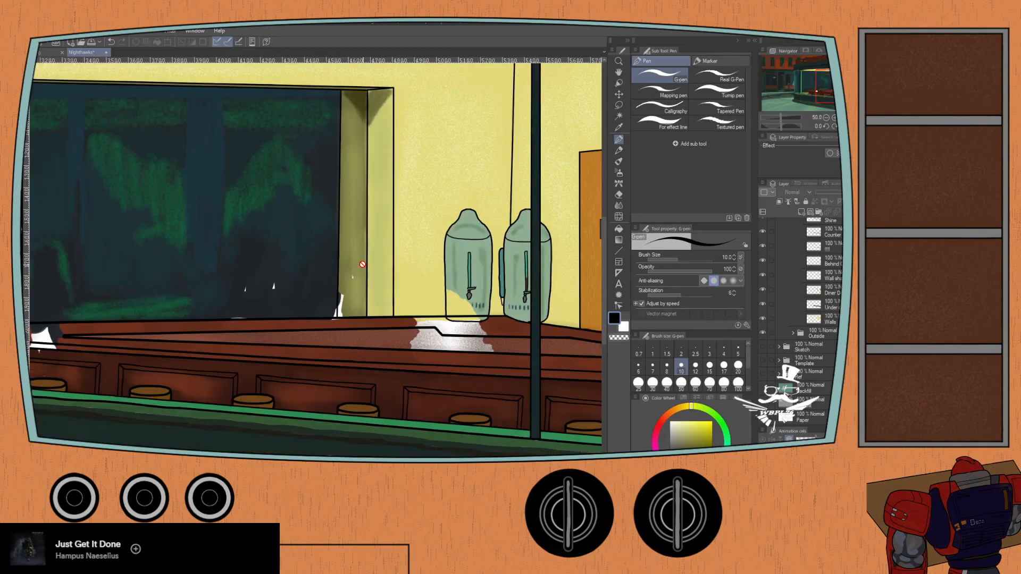
left_click_drag(374, 207, 364, 280)
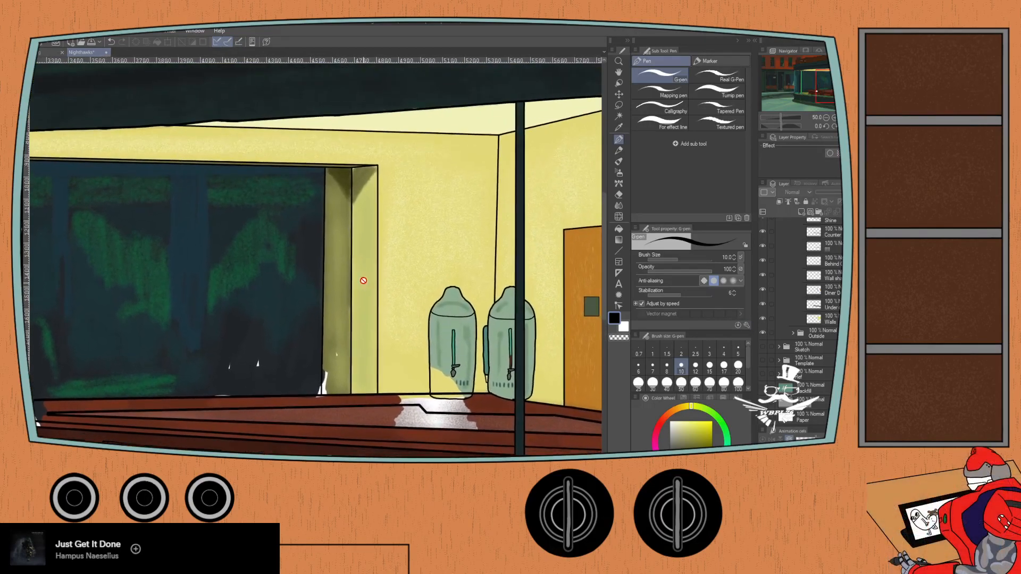
left_click(762, 319)
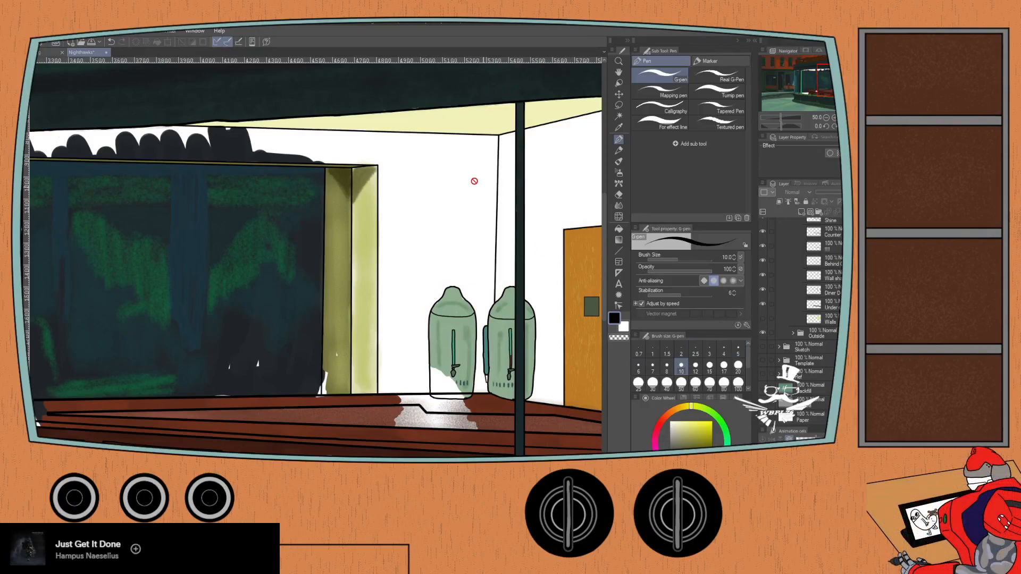
left_click(762, 319)
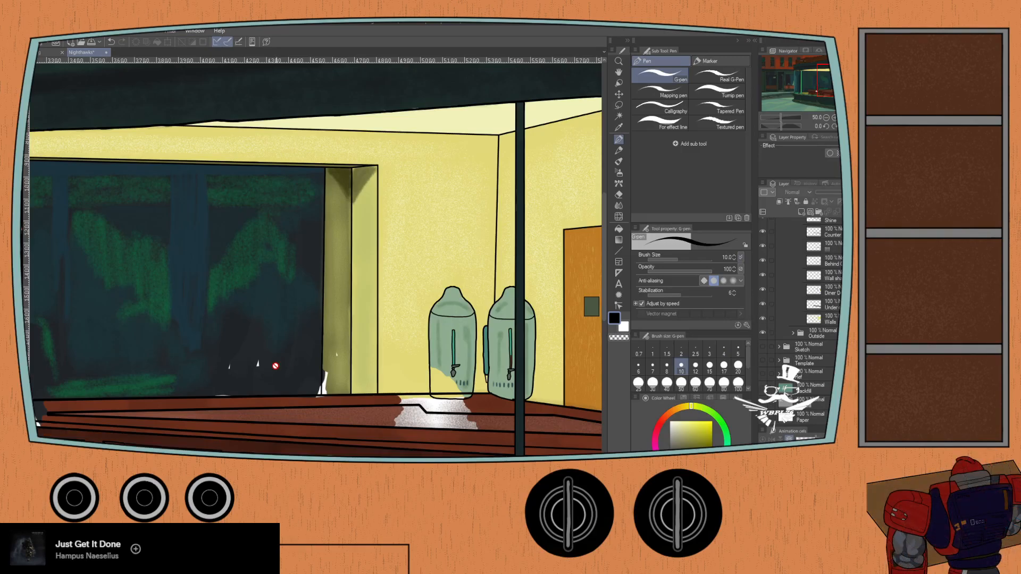
- Toggle the color layer directly above Walls to check its effect around the white patch on the counter
left_click_drag(292, 397, 488, 286)
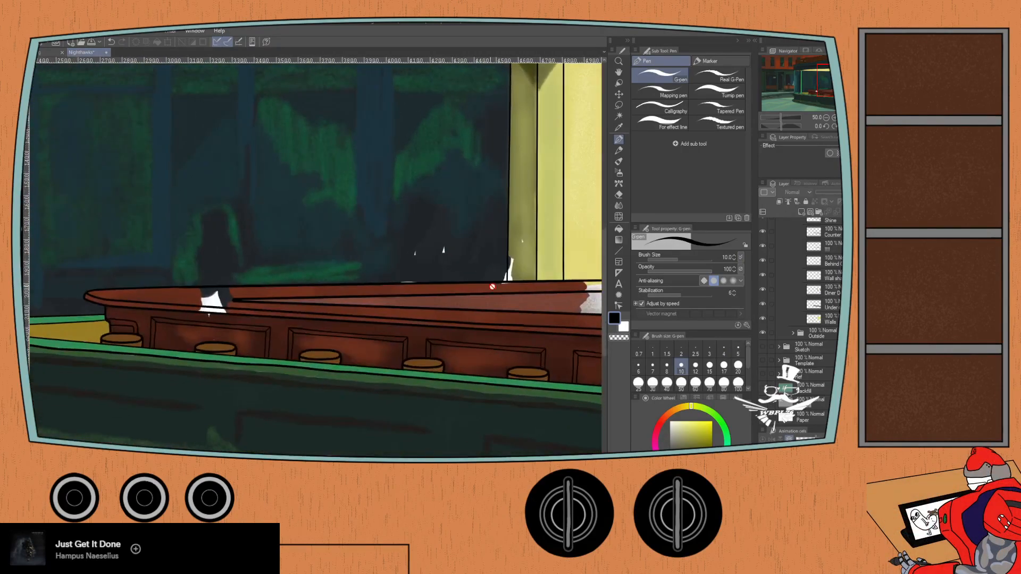
left_click(762, 304)
left_click(762, 305)
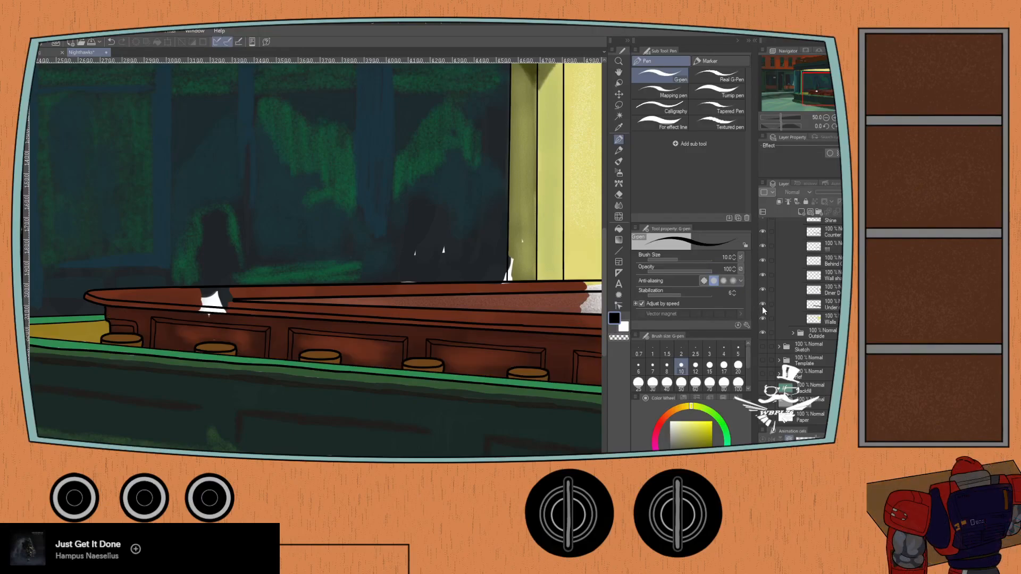
scroll(192, 330, "up", 5)
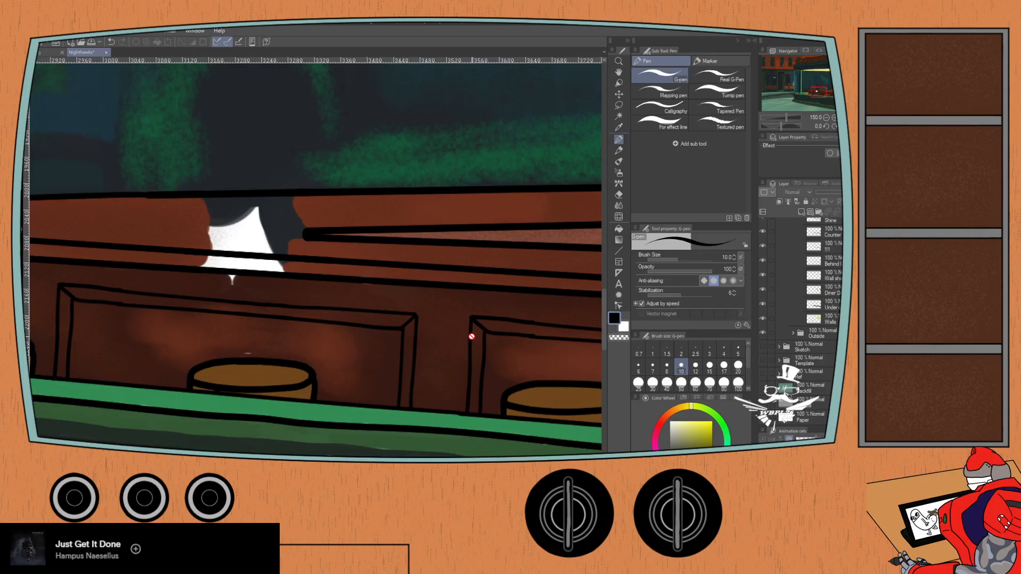
left_click(763, 305)
left_click(762, 305)
left_click(762, 303)
left_click(763, 303)
- Hide the inside building, Seats and Shine color layers in turn to isolate the counter's base color
scroll(757, 250, "up", 5)
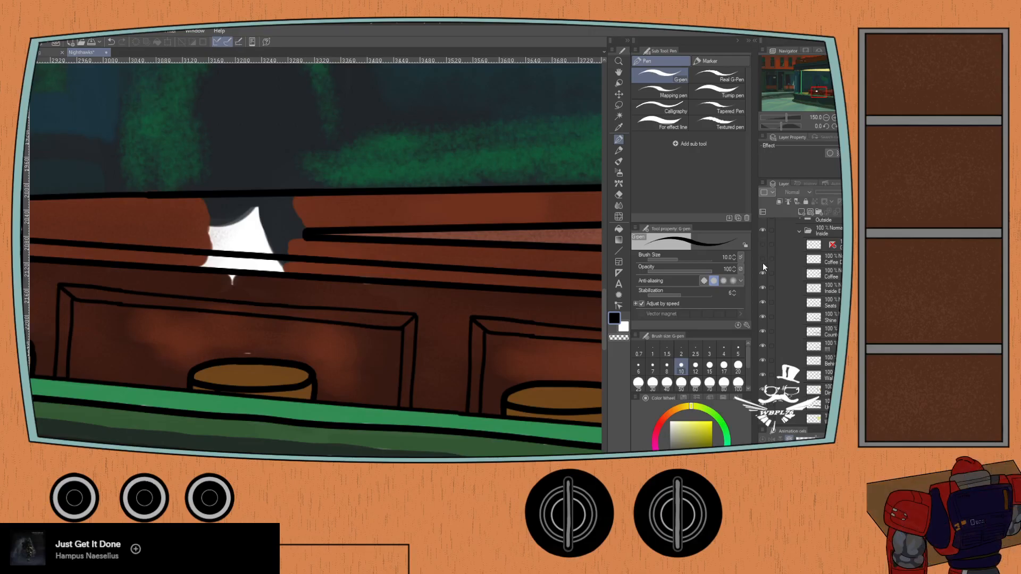
left_click(762, 288)
left_click(763, 303)
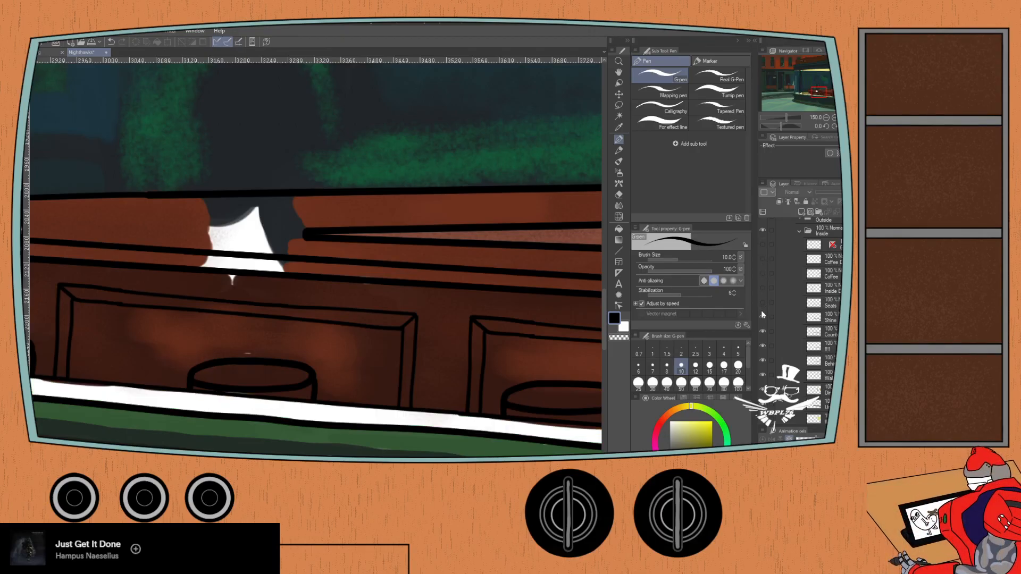
left_click(761, 302)
left_click(763, 302)
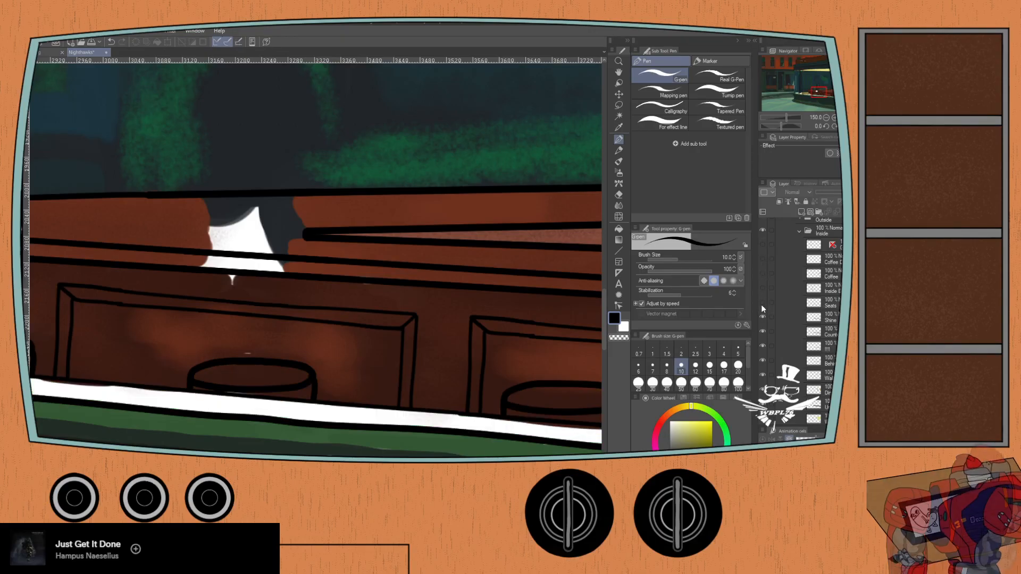
left_click(763, 317)
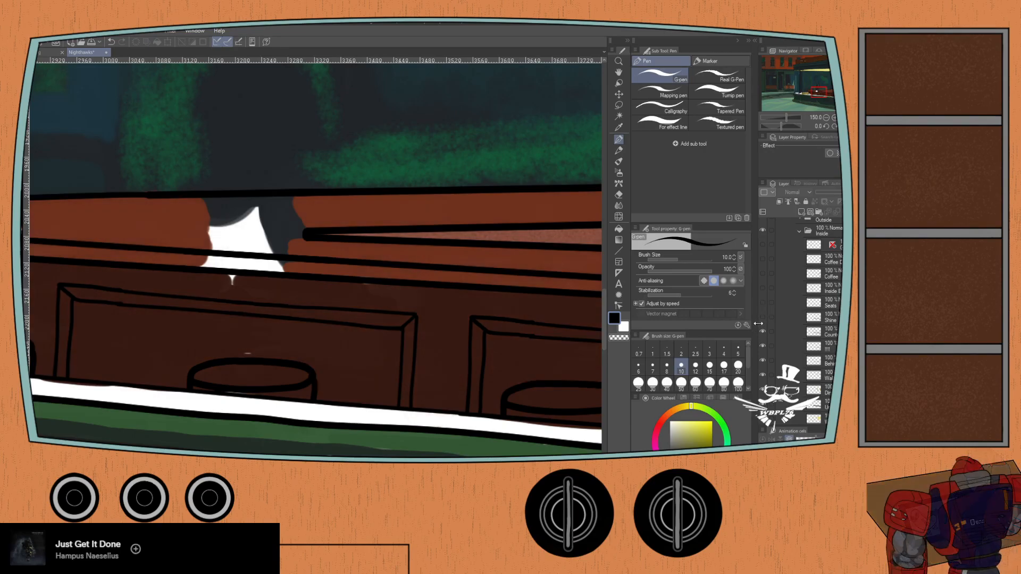
left_click(762, 317)
left_click(763, 318)
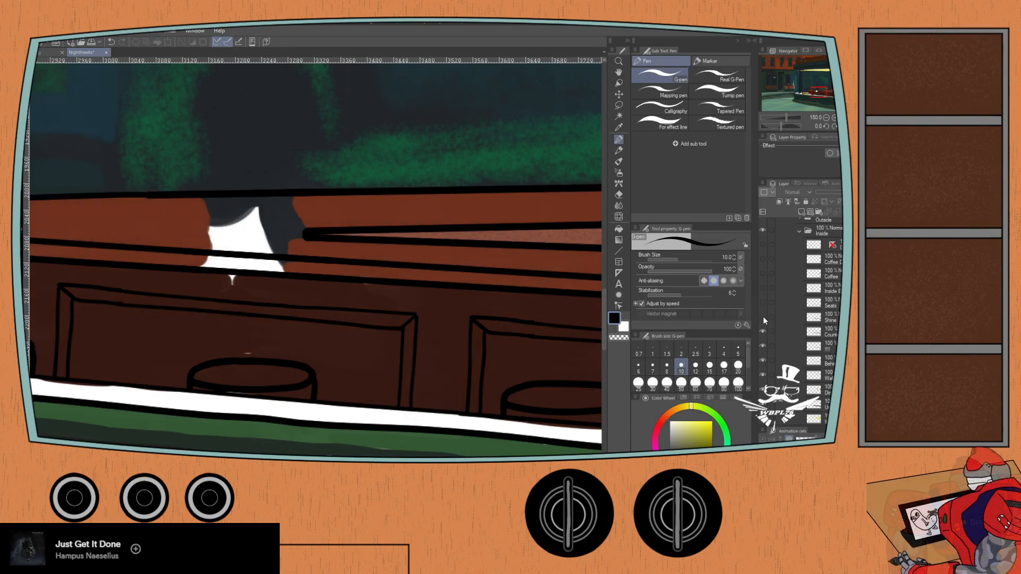
- Hide the Counter color layer and the layers directly beneath it to isolate the dark brown base of the counter front
left_click(762, 330)
left_click(763, 330)
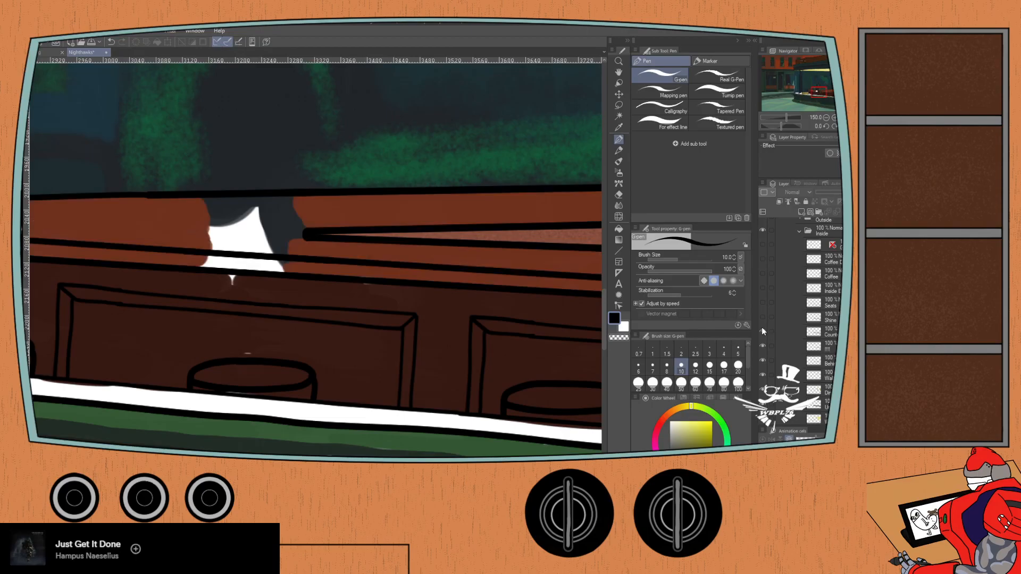
left_click(762, 345)
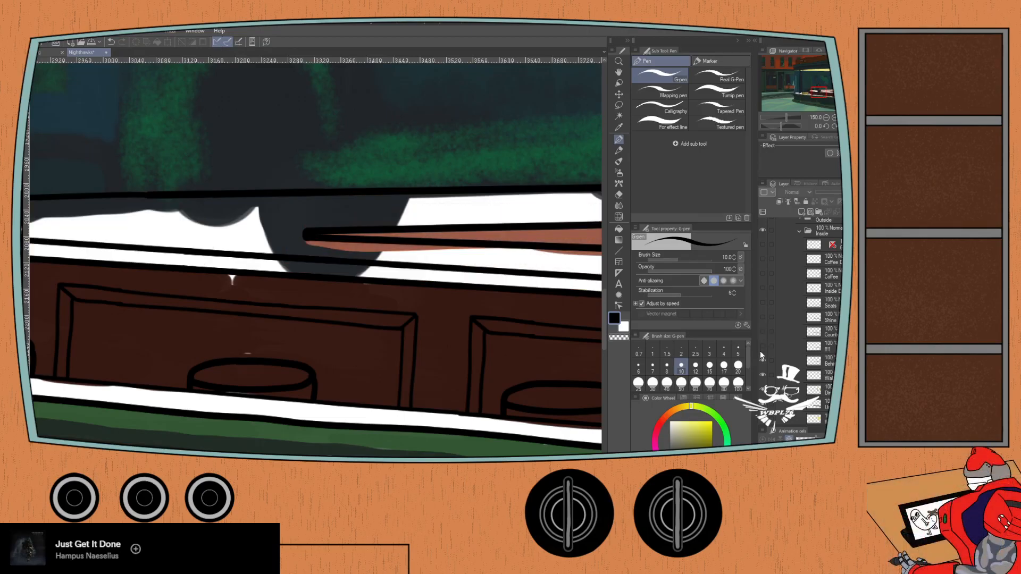
left_click(761, 360)
left_click(761, 362)
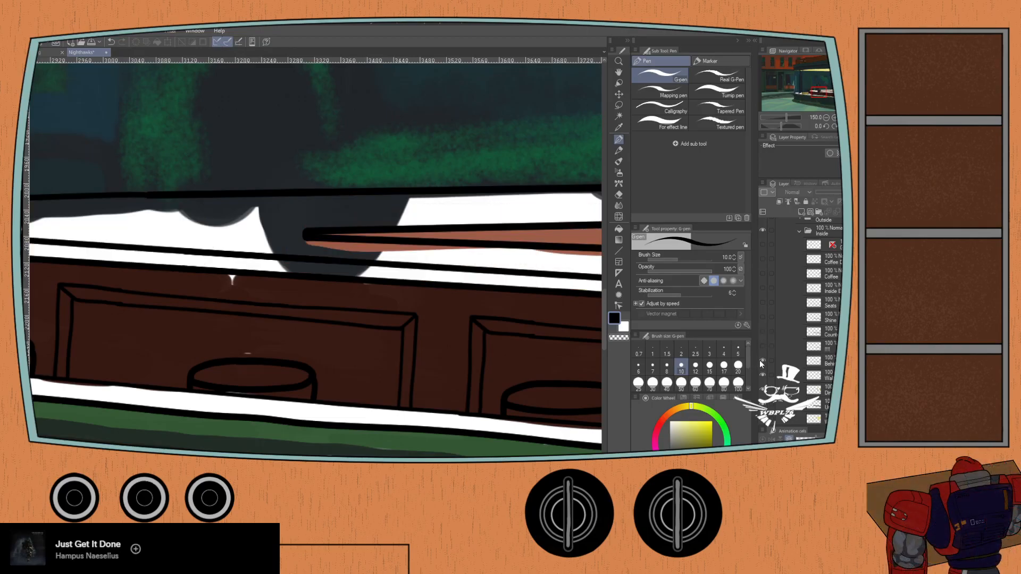
left_click(761, 360)
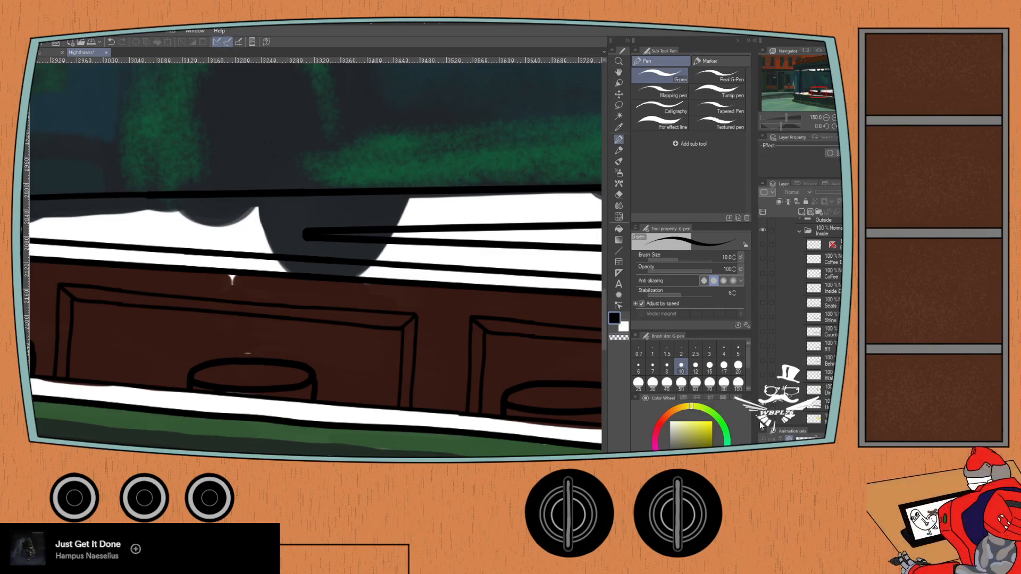
- Sample the counter front's dark brown and paint over the white specks in its panels with the Oil paint brush
key("i")
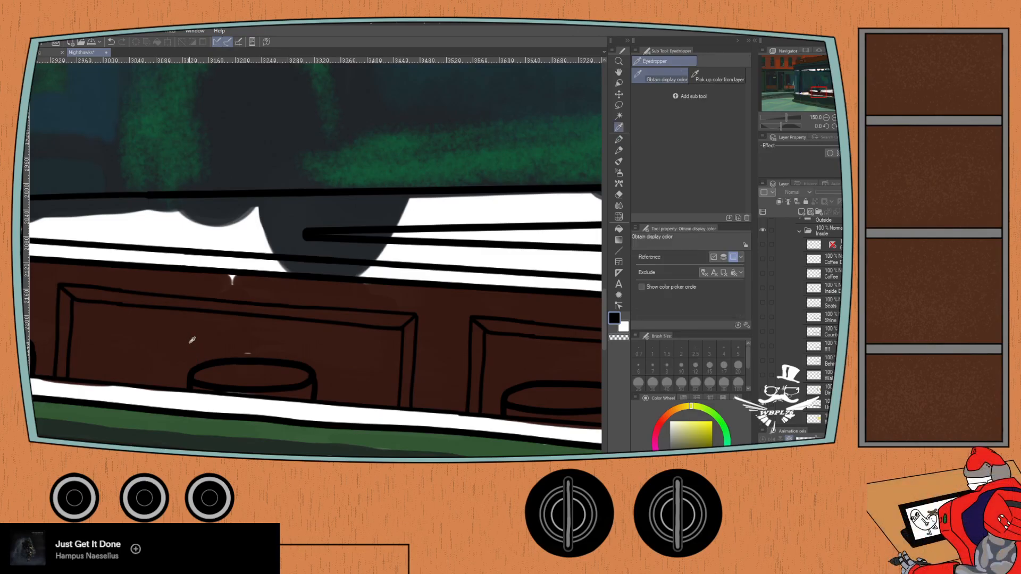
left_click(191, 340)
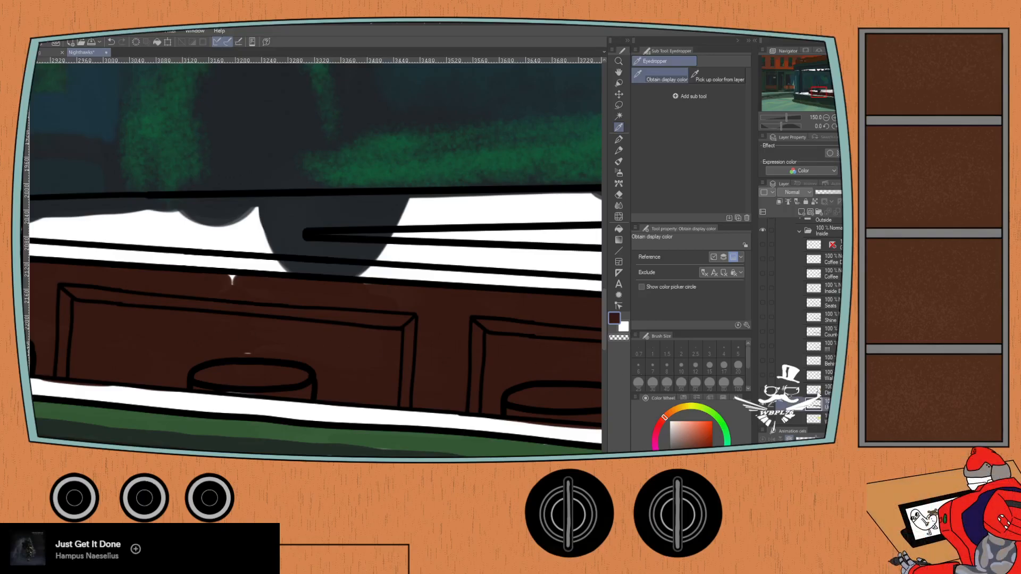
key("e")
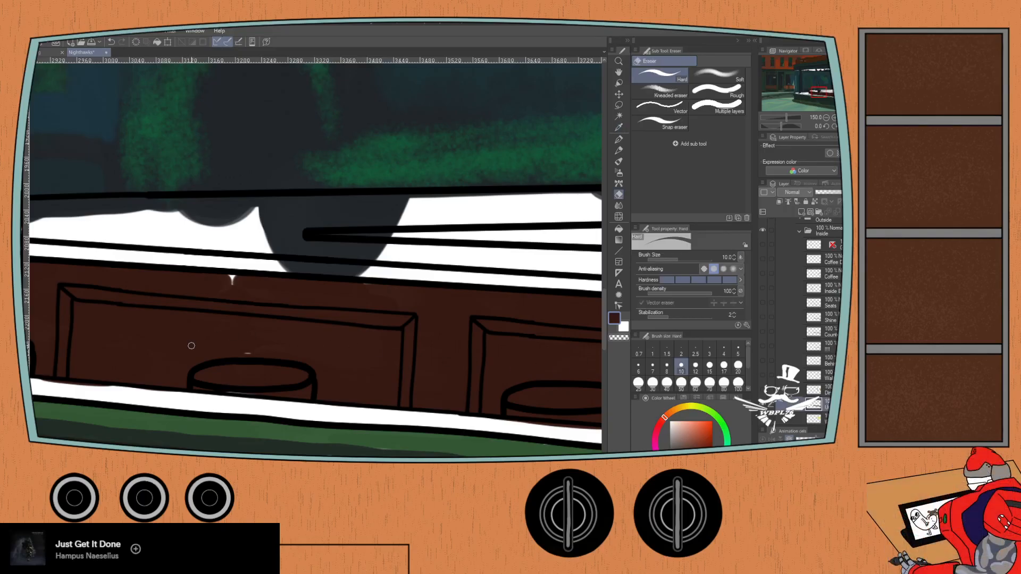
key("b")
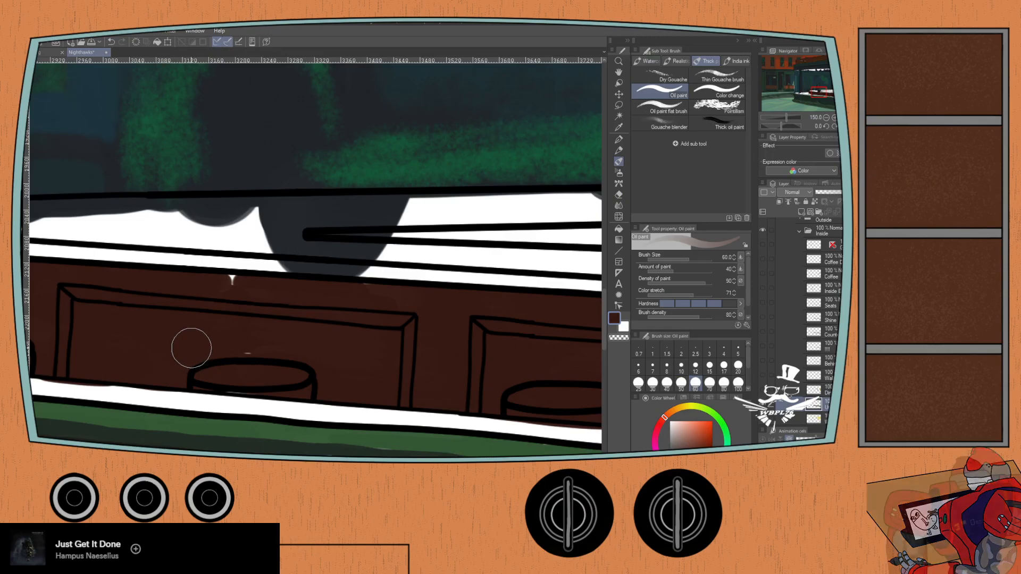
scroll(189, 346, "up", 1)
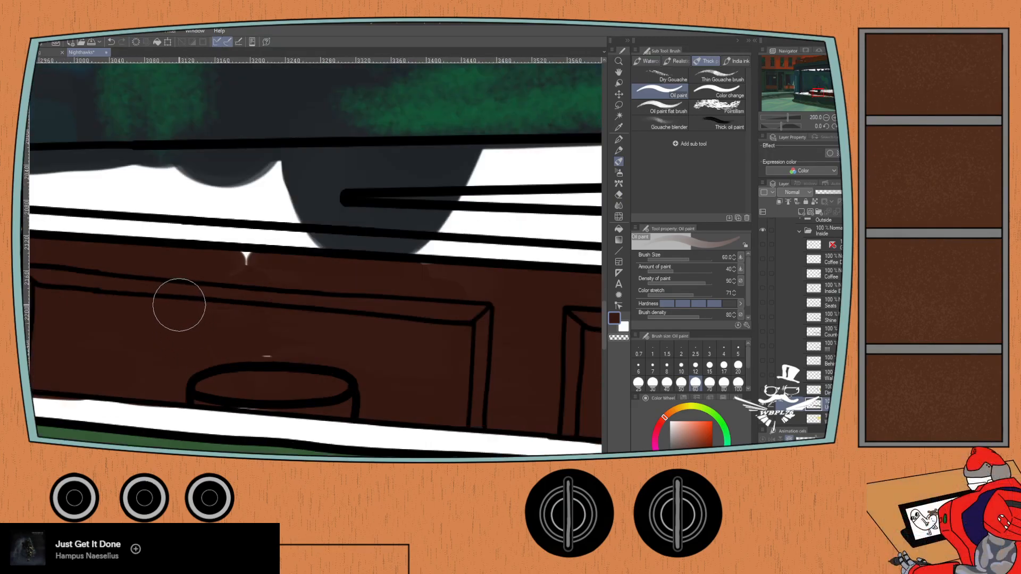
mouse_move(402, 295)
left_mouse_down()
mouse_move(463, 289)
mouse_move(426, 289)
mouse_move(445, 292)
left_mouse_up()
left_click_drag(491, 330, 222, 292)
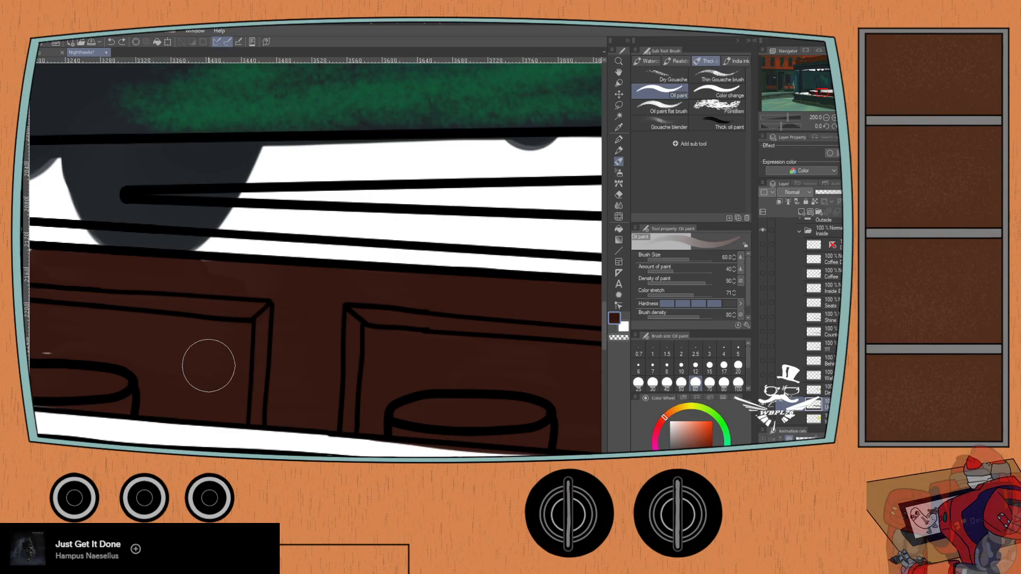
left_click_drag(135, 320, 295, 228)
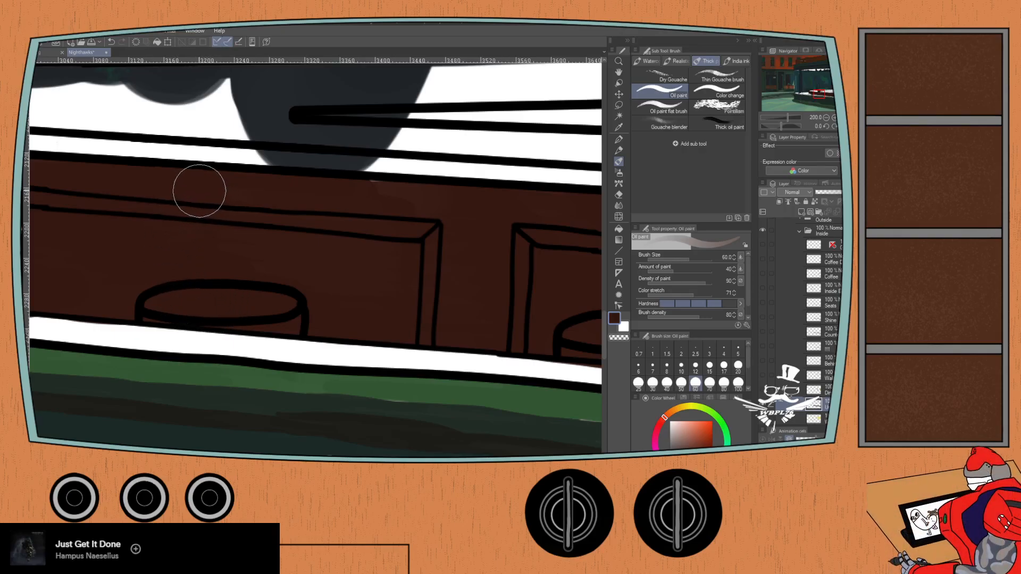
- Examine the dark brown counter front along its whole length for remaining unpainted gaps
scroll(101, 300, "down", 1)
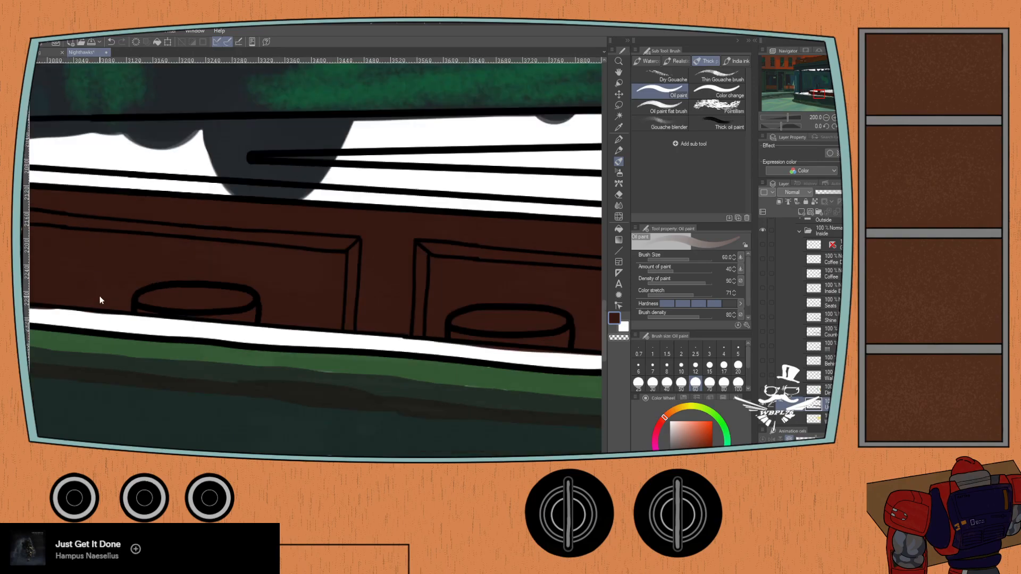
left_click_drag(89, 279, 376, 290)
left_click_drag(461, 282, 125, 235)
left_click_drag(377, 248, 88, 246)
left_click_drag(257, 244, 117, 258)
left_click_drag(262, 265, 107, 251)
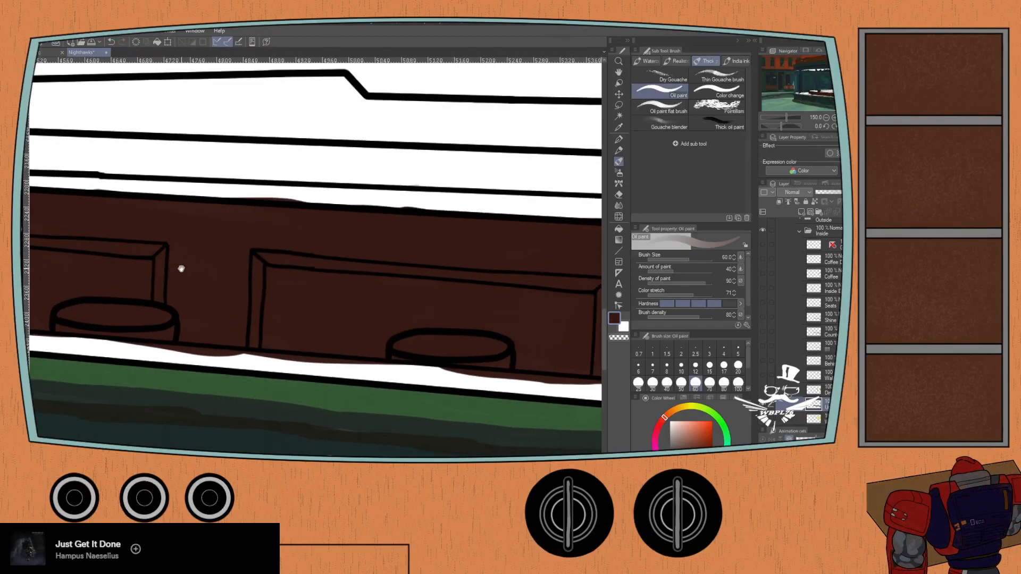
left_click_drag(556, 267, 329, 267)
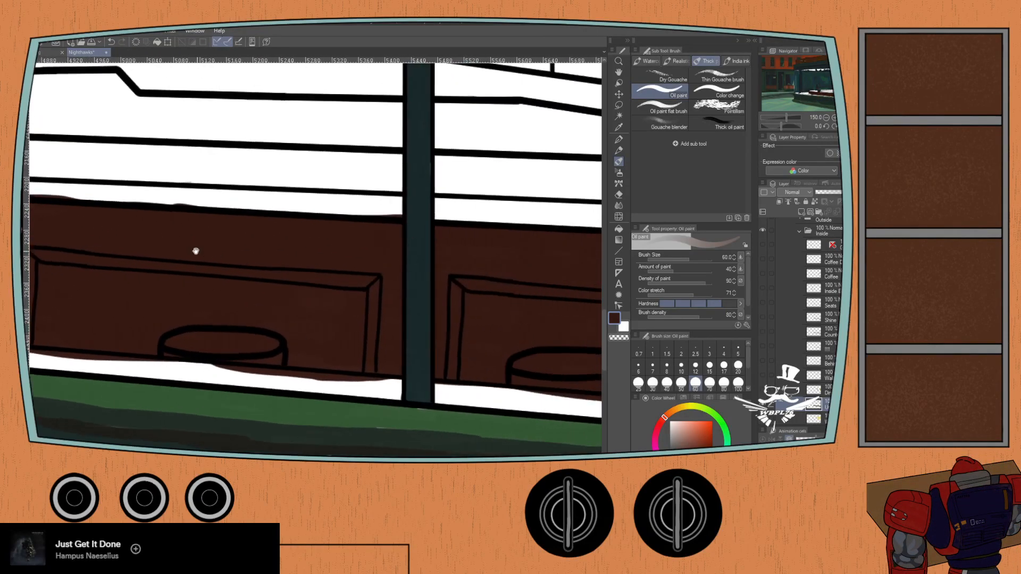
scroll(262, 287, "down", 2)
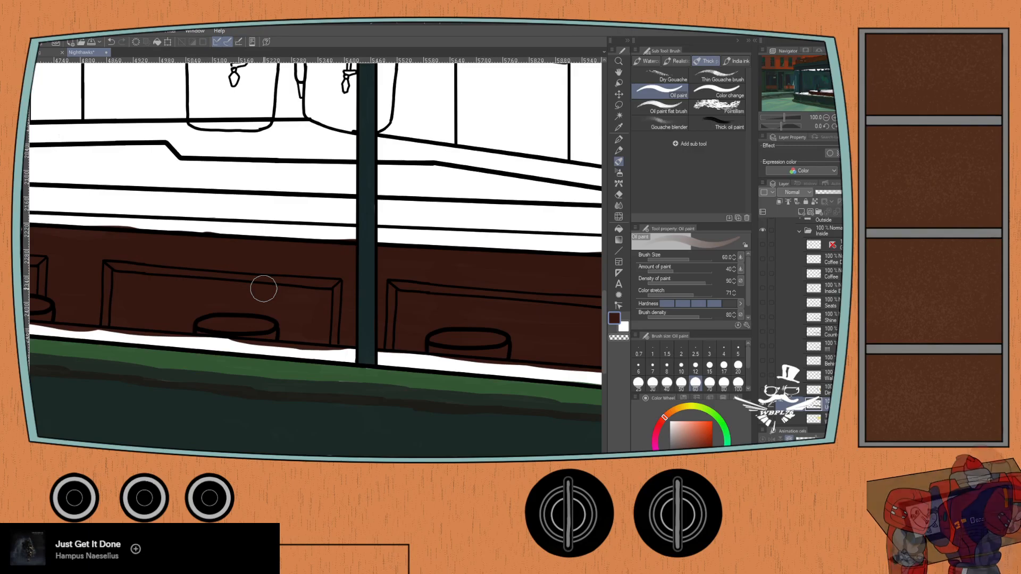
left_click_drag(358, 276, 212, 273)
left_click_drag(139, 280, 503, 316)
left_click_drag(128, 307, 409, 348)
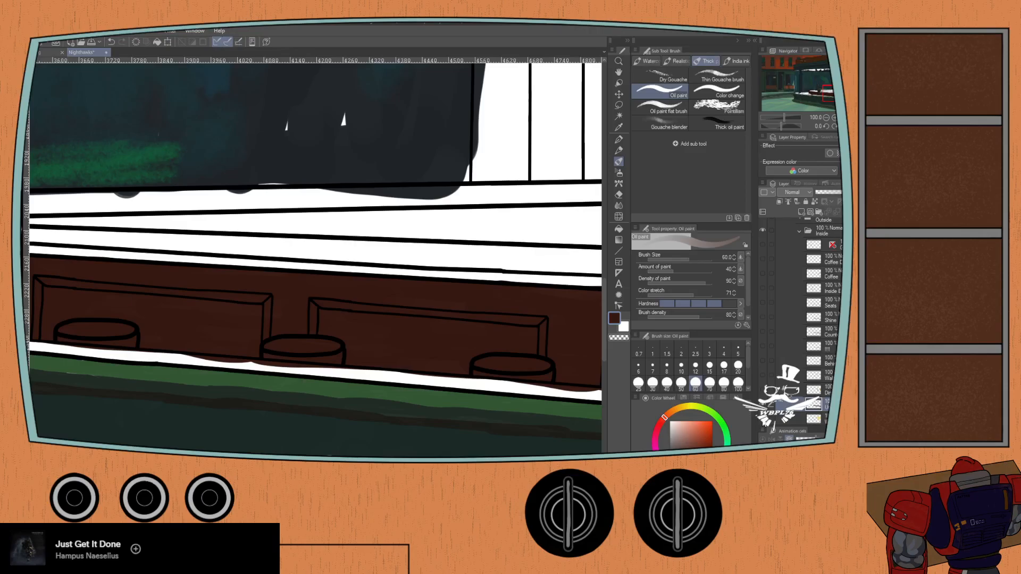
- Show the yellow wall layer and the olive window-frame layer, and make the window-frame layer active
left_click(763, 420)
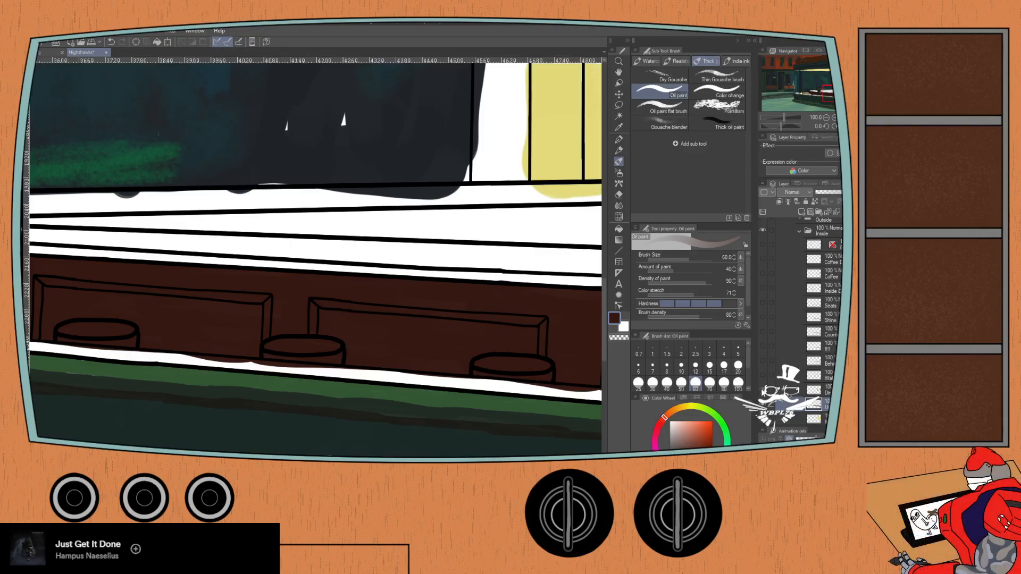
left_click(763, 392)
left_click(762, 393)
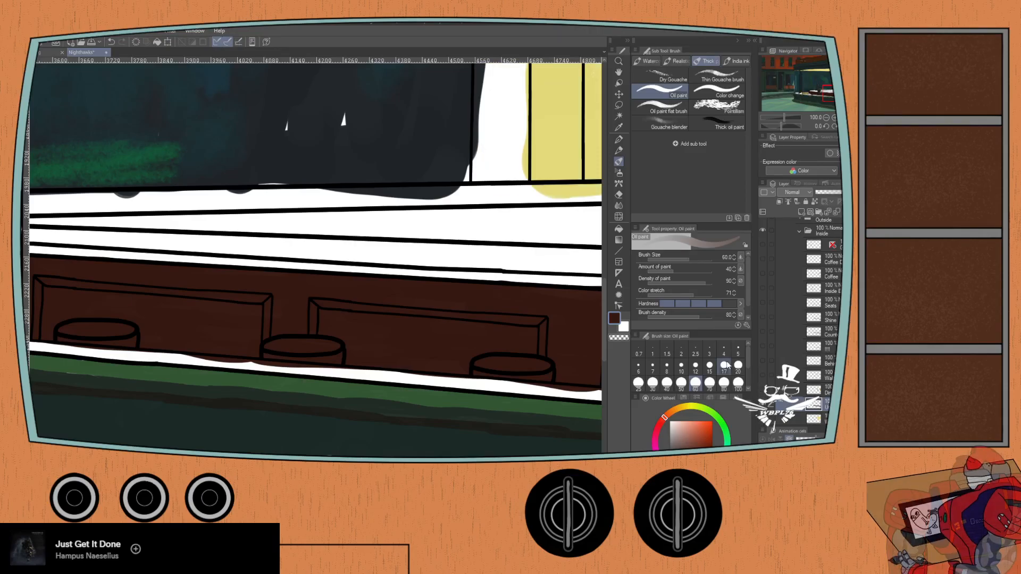
mouse_move(375, 269)
left_mouse_down()
mouse_move(371, 254)
mouse_move(252, 343)
mouse_move(257, 368)
left_mouse_up()
scroll(257, 368, "down", 1)
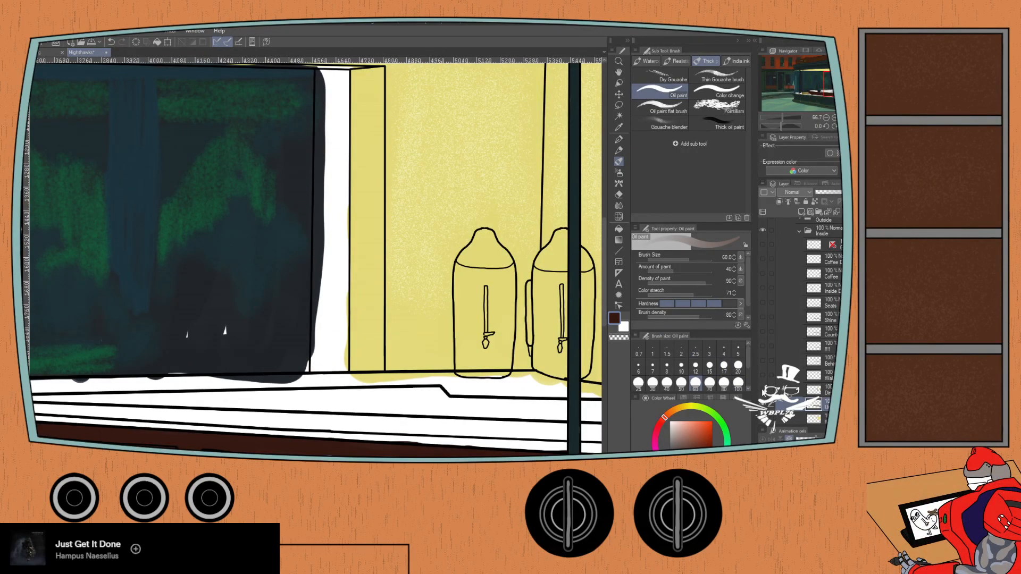
left_click(763, 392)
left_click(821, 390)
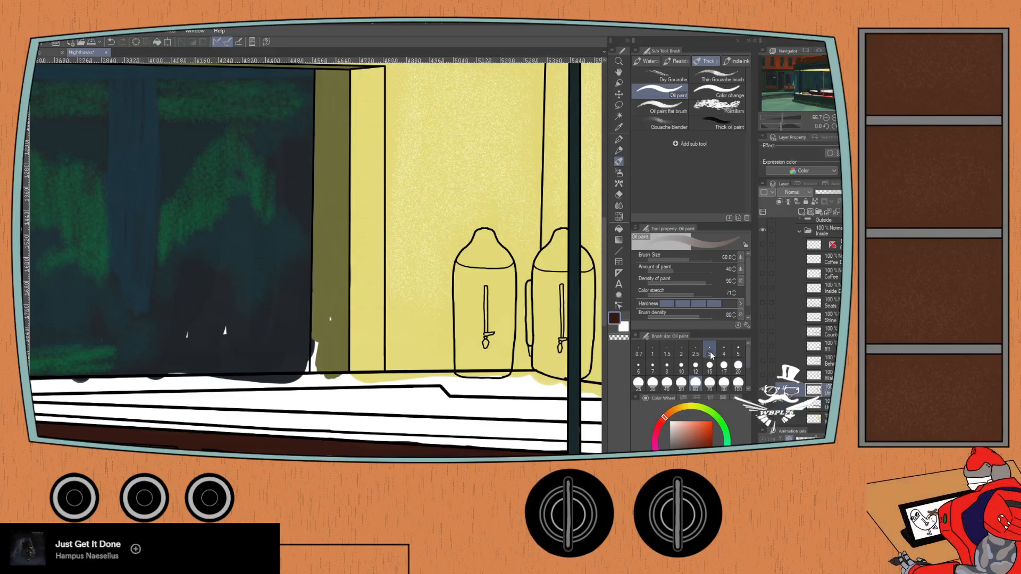
- Sample the olive of the window frame's inner side and fill its white gaps with the Oil paint brush
key("i")
left_click(336, 264)
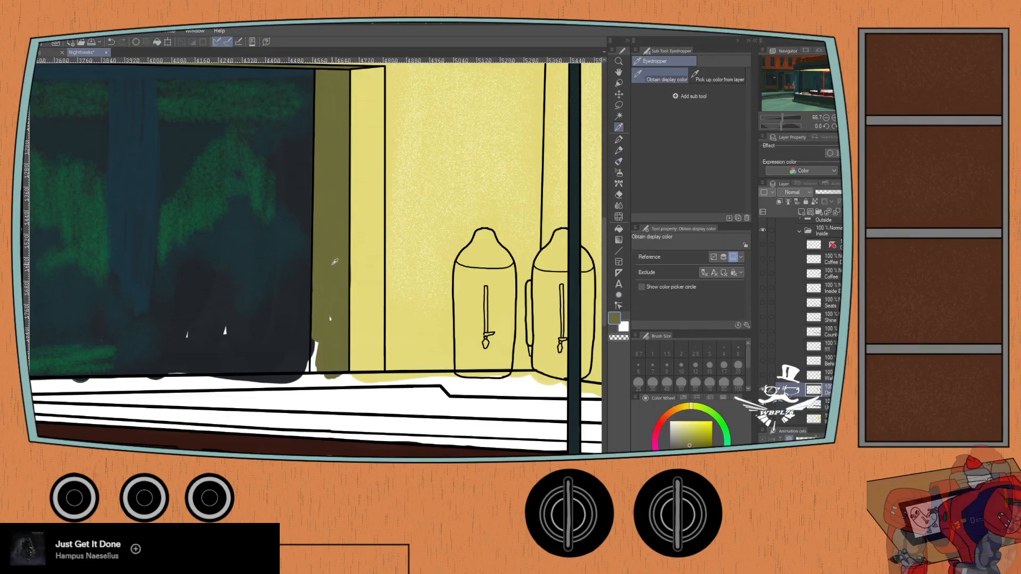
key("b")
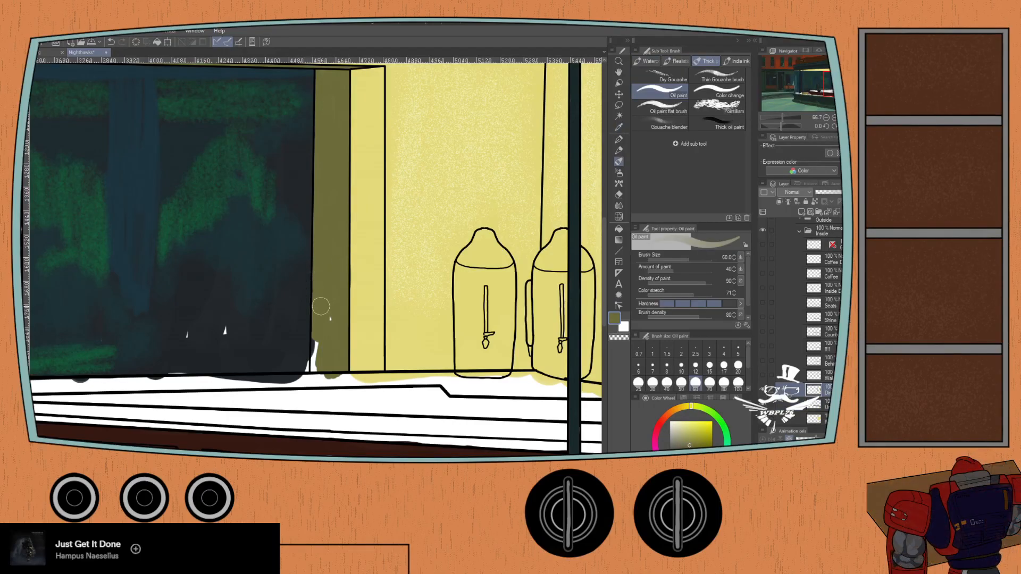
scroll(322, 303, "up", 2)
left_click_drag(319, 348, 318, 280)
left_click_drag(320, 315, 310, 372)
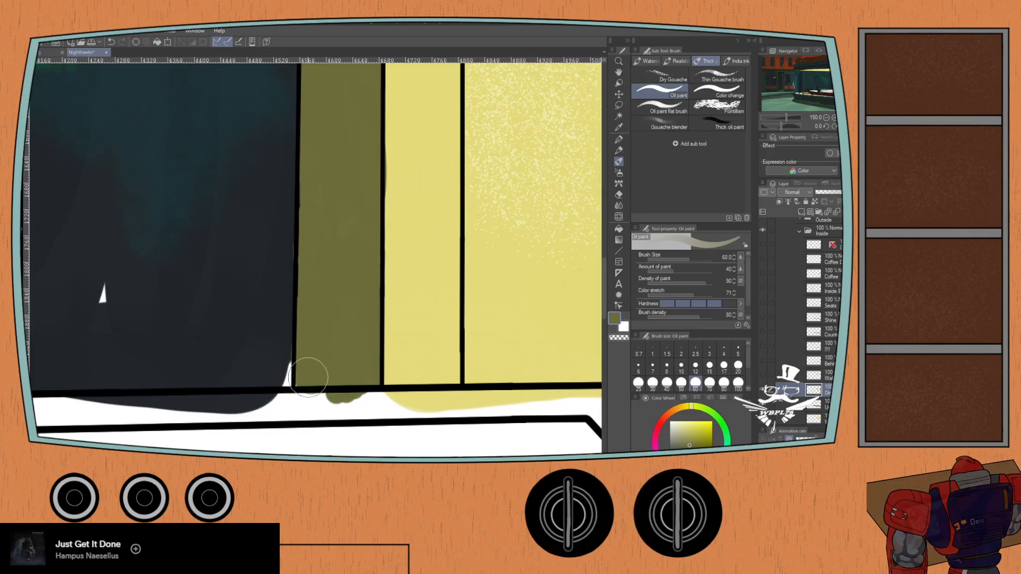
left_click_drag(323, 257, 330, 367)
left_click_drag(329, 255, 336, 370)
left_click_drag(336, 255, 342, 366)
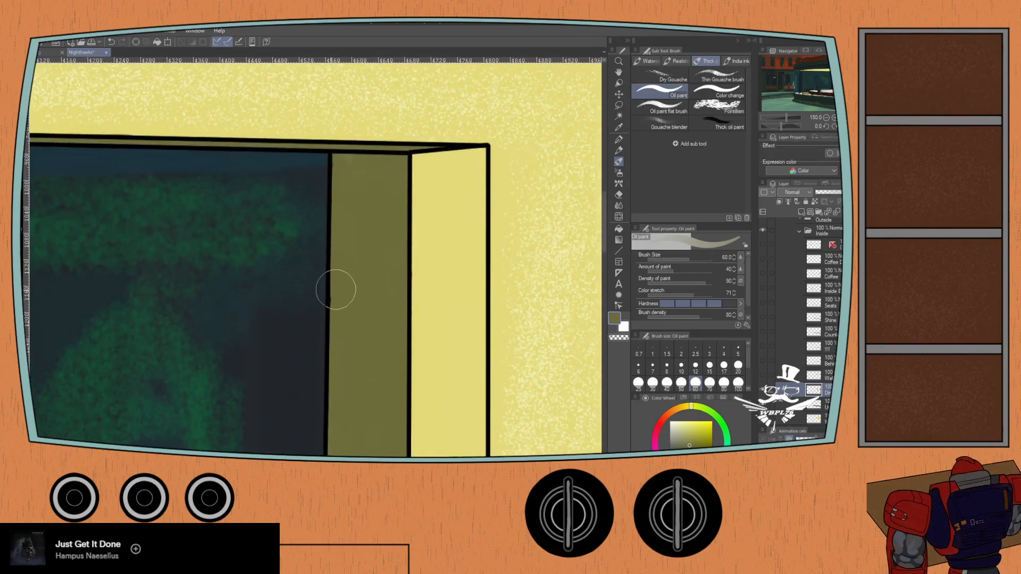
- Toggle the Walls color layer to check its shading around the window frame, and leave it visible
scroll(341, 289, "down", 5)
scroll(245, 229, "up", 2)
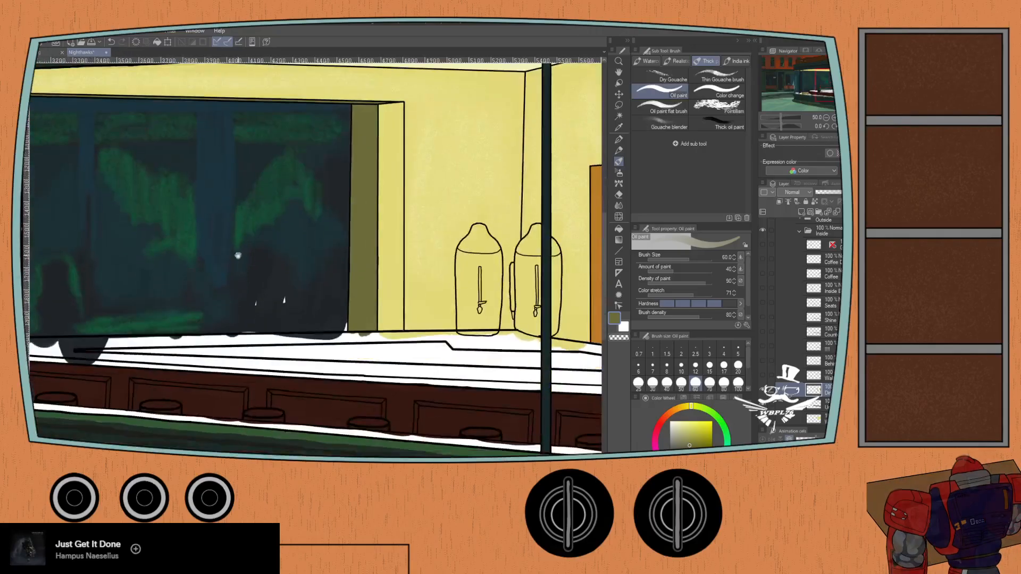
left_click_drag(245, 229, 244, 175)
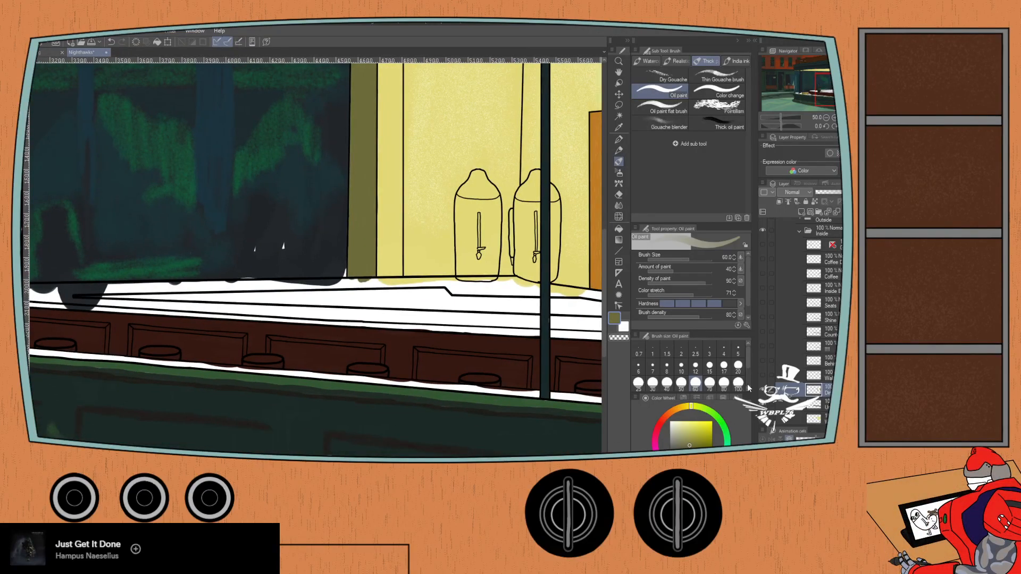
left_click(762, 375)
left_click(762, 376)
left_click(760, 375)
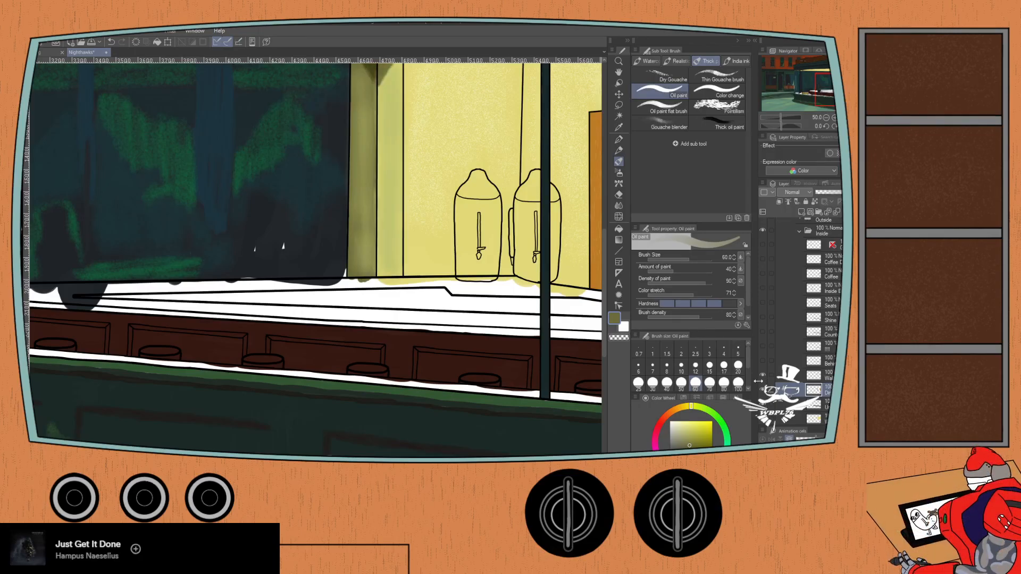
left_click(762, 376)
left_click(762, 376)
- Show the color layer directly above Walls, which holds the reddish-brown back counter strip, and make it active
left_click(762, 360)
left_click(762, 361)
left_click(762, 360)
left_click(766, 360)
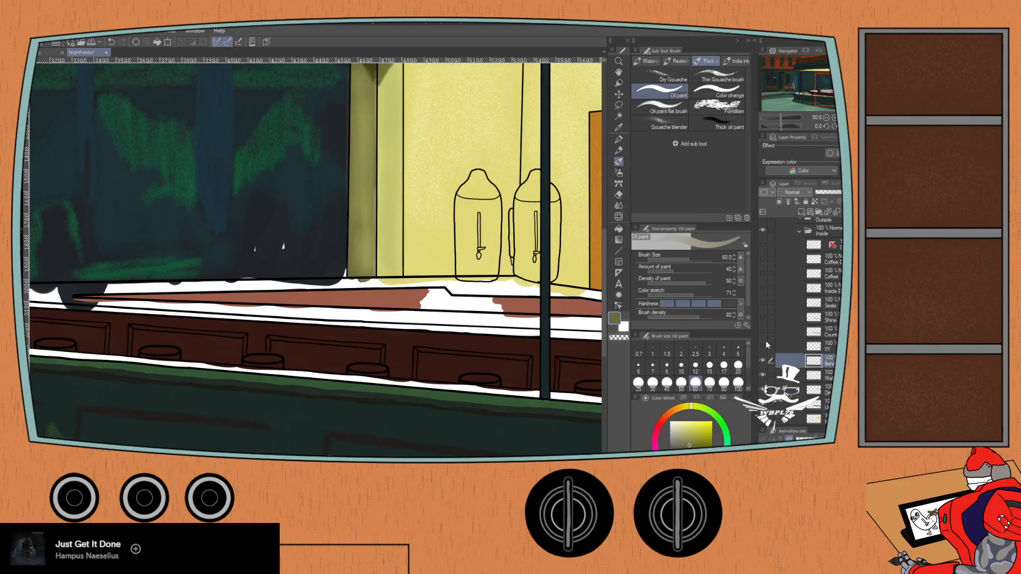
- Sample the reddish brown of the back counter strip and paint its white gap below the urns with the Oil paint brush
scroll(394, 307, "up", 4)
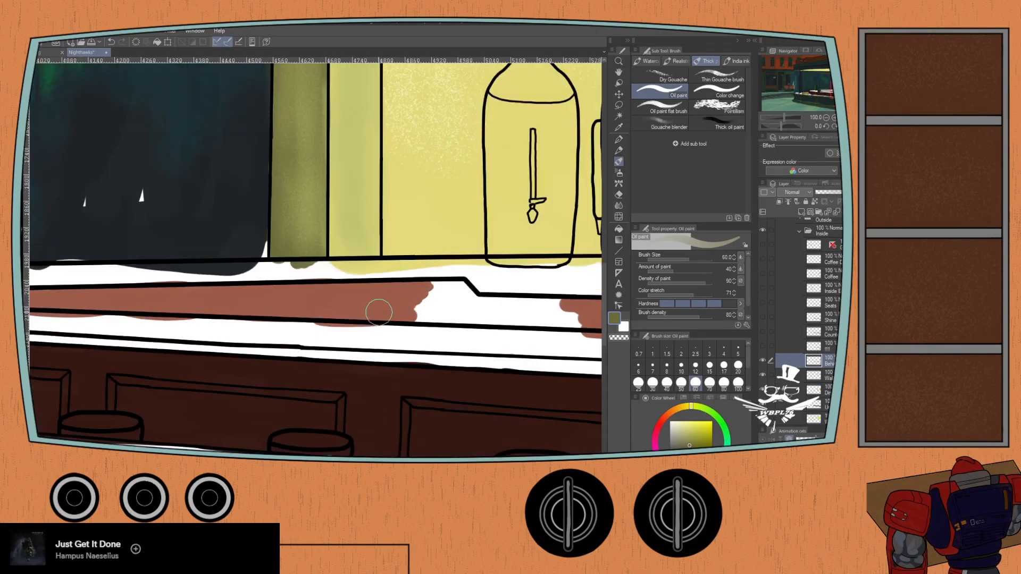
key("i")
key("p")
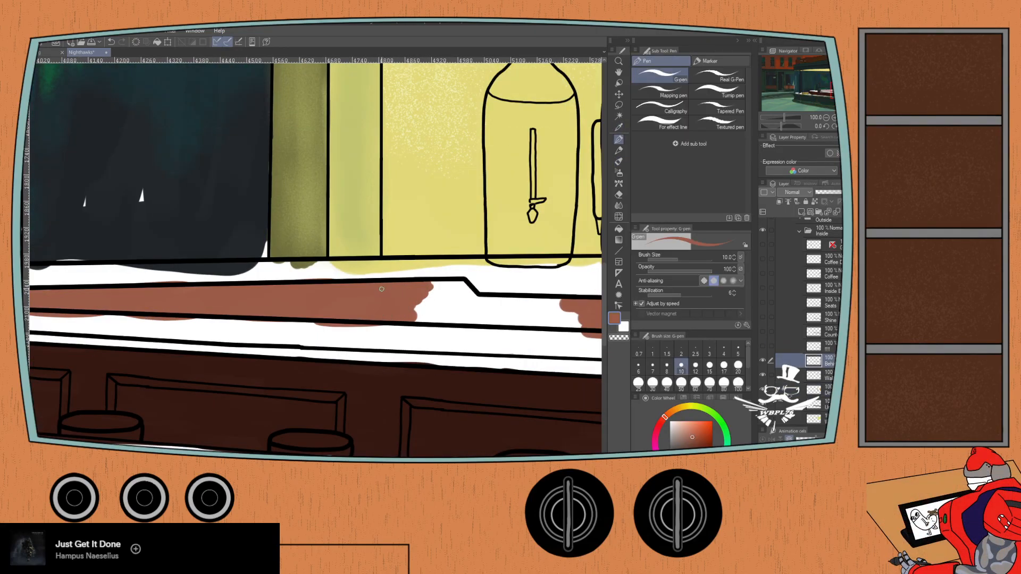
key("b")
mouse_move(439, 304)
left_mouse_down()
mouse_move(315, 306)
mouse_move(346, 297)
mouse_move(337, 291)
mouse_move(365, 296)
mouse_move(352, 303)
mouse_move(368, 312)
mouse_move(481, 319)
mouse_move(380, 309)
left_mouse_up()
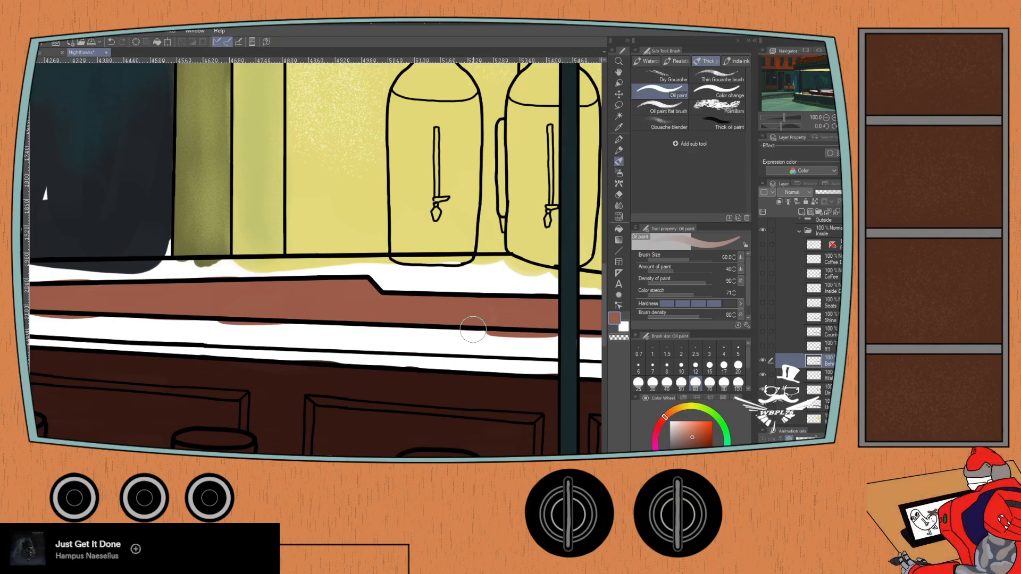
- Examine the textured shading over the back counter strip and window ledge with its layer shown for areas left unpainted
scroll(473, 330, "down", 2)
left_click_drag(155, 265, 230, 323)
left_click_drag(62, 292, 68, 291)
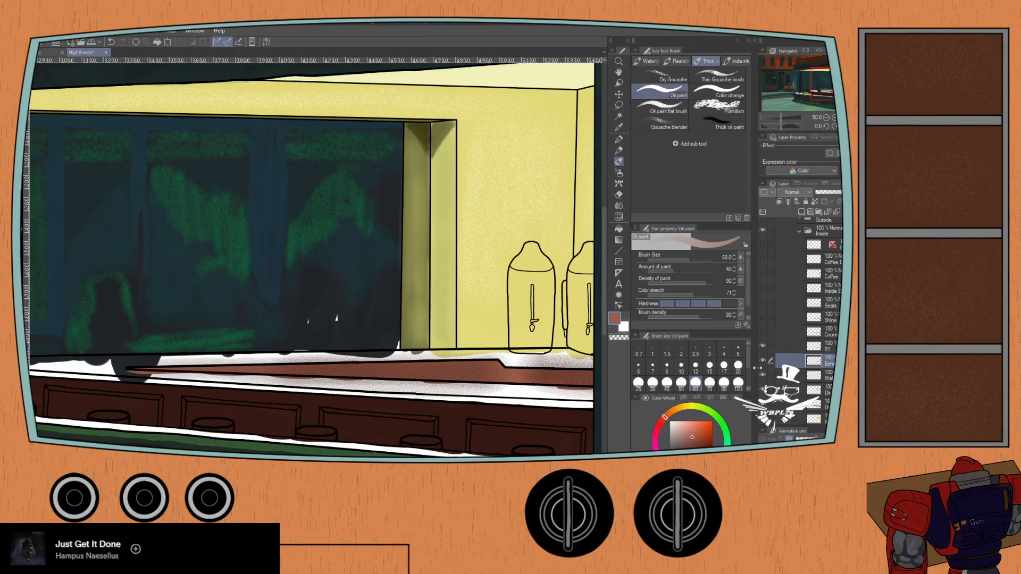
left_click_drag(323, 360, 222, 345)
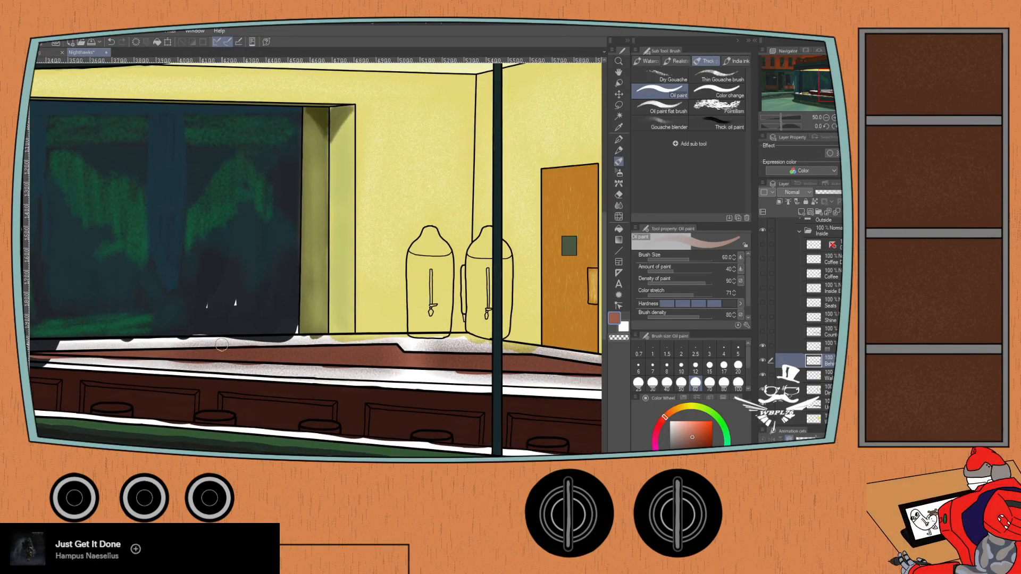
scroll(221, 345, "down", 1)
scroll(222, 344, "up", 2)
scroll(337, 385, "up", 1)
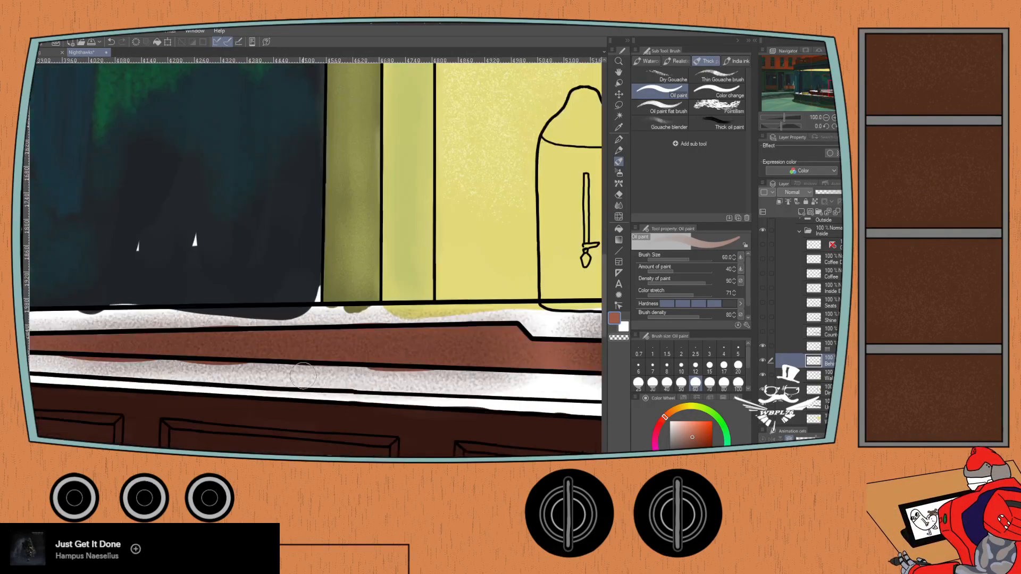
scroll(299, 379, "up", 1)
left_click_drag(366, 345, 293, 329)
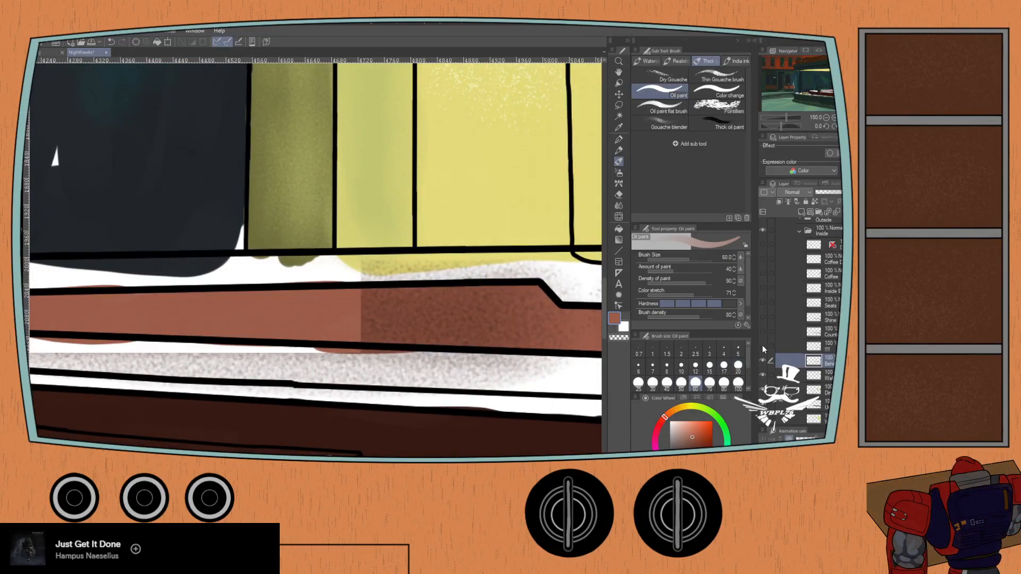
- Make the textured shading layer active and sample a speckled grey from it as the paint color
left_click(805, 347)
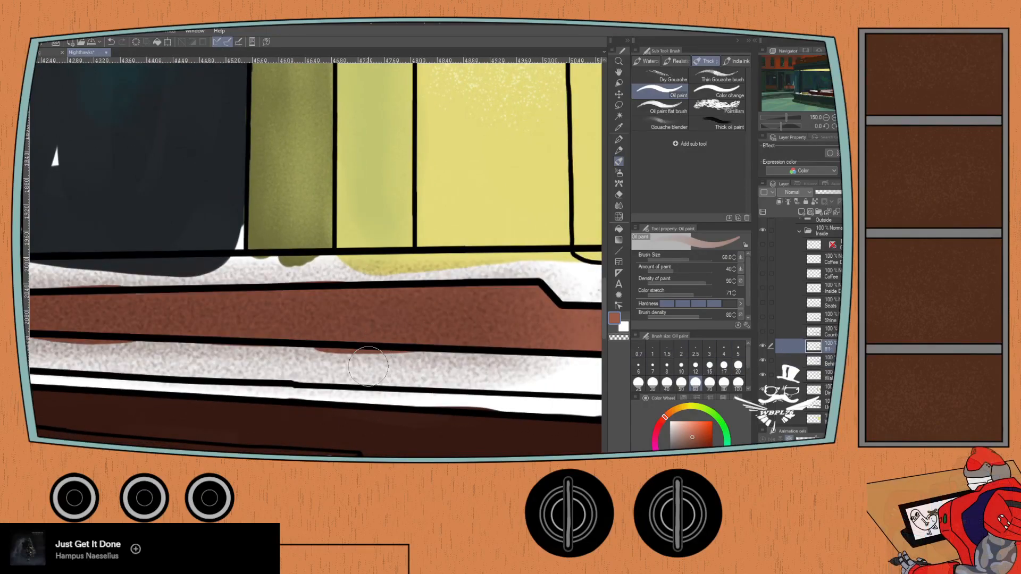
scroll(375, 346, "up", 10)
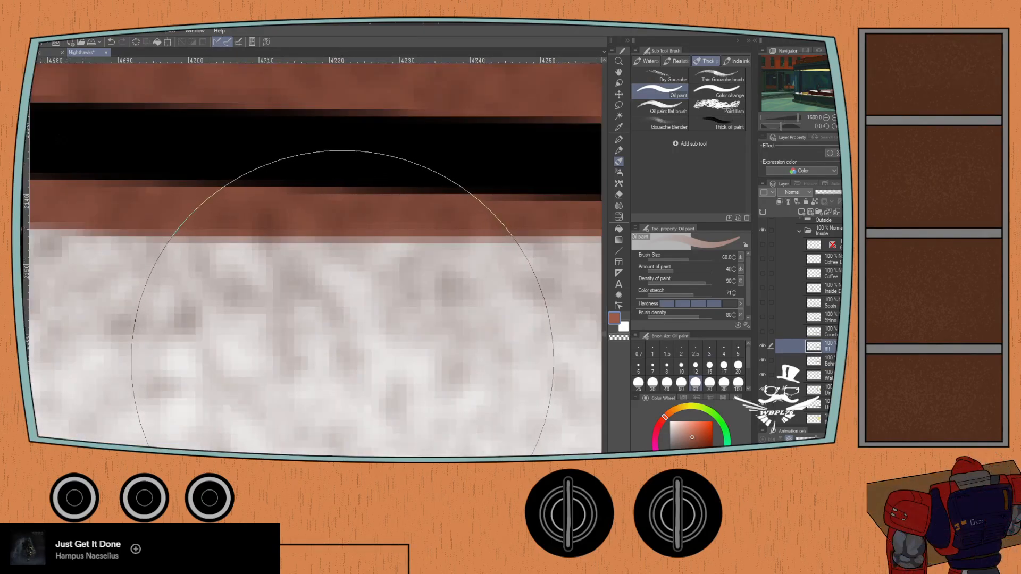
key("i")
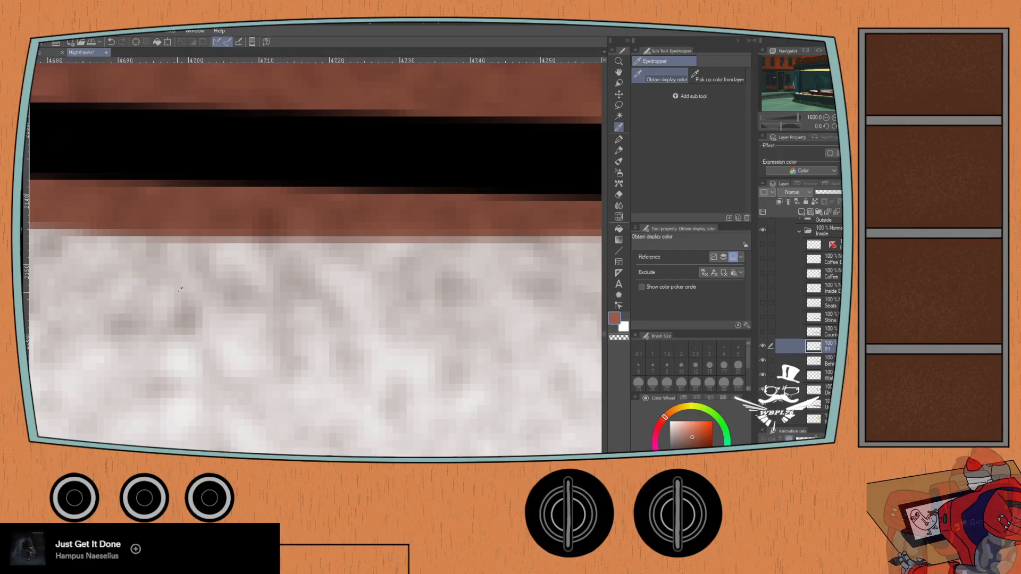
key("b")
scroll(188, 322, "down", 10)
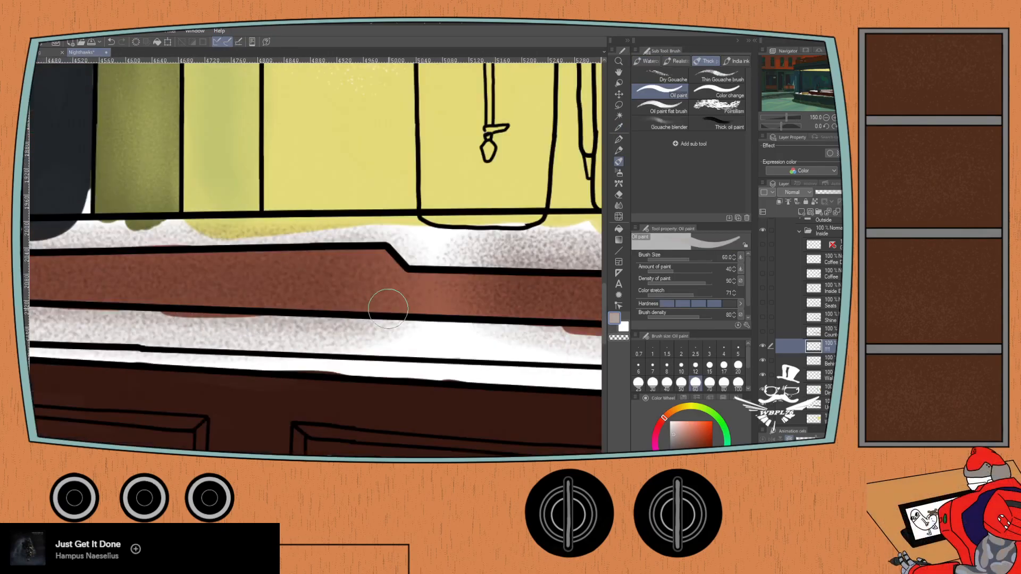
- Try to fill the break in the speckled shading below the urns with the Soft airbrush, and undo the strokes
left_click_drag(381, 298, 271, 325)
key("b")
key("b")
key("b")
key("b")
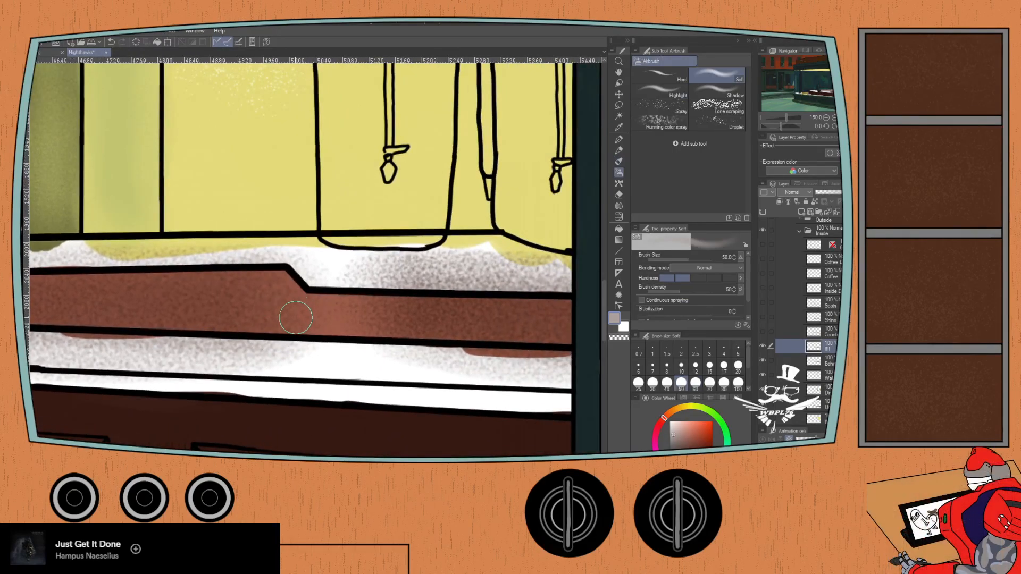
mouse_move(356, 310)
left_mouse_down()
mouse_move(281, 308)
mouse_move(351, 327)
left_mouse_up()
key("ctrl+z")
mouse_move(349, 318)
left_mouse_down()
mouse_move(287, 313)
mouse_move(347, 323)
left_mouse_up()
key("ctrl+z")
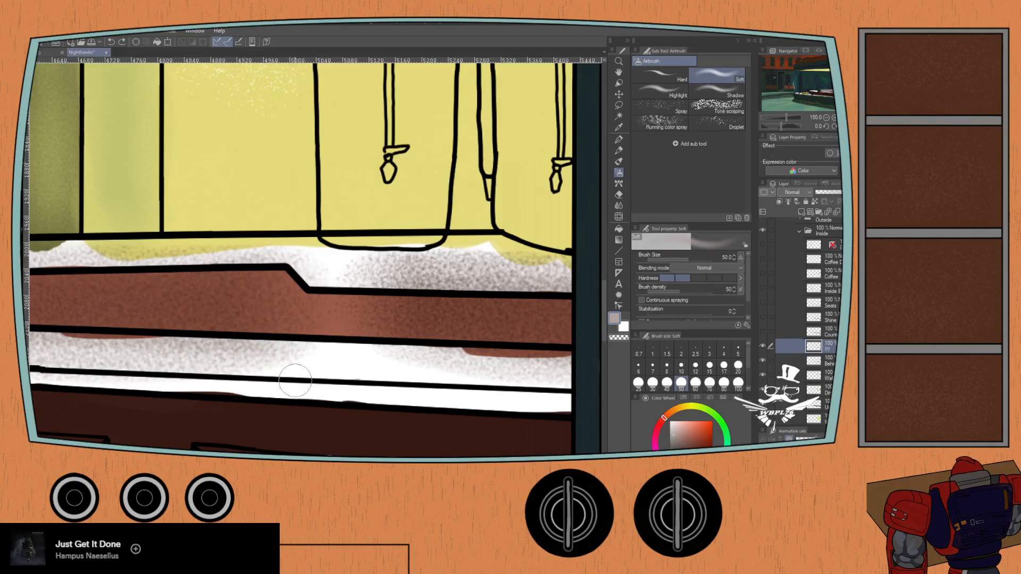
- Sample dark brown and try the Soft and Tone scraping airbrushes on the back counter strip, and undo the strokes
key("i")
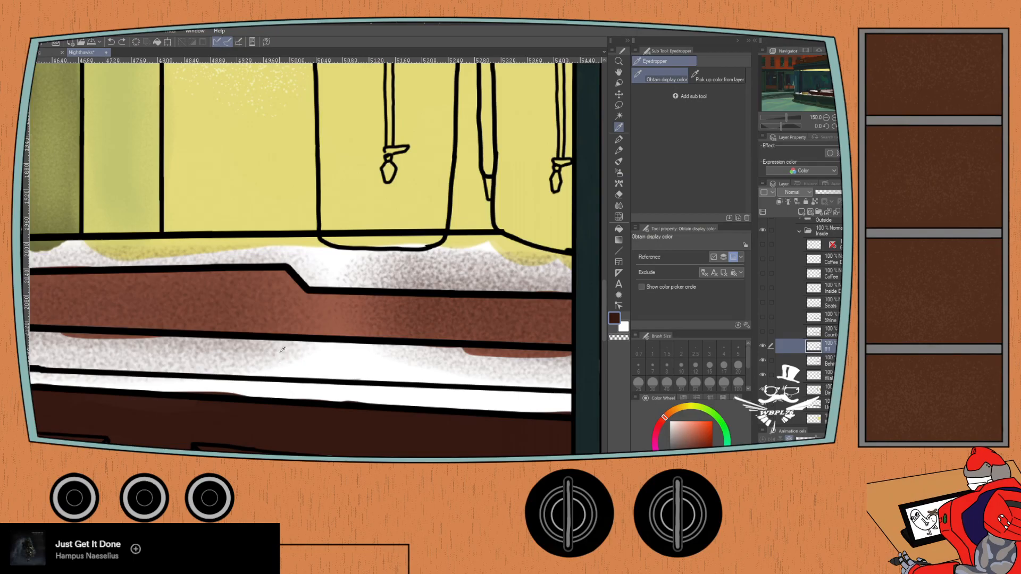
key("b")
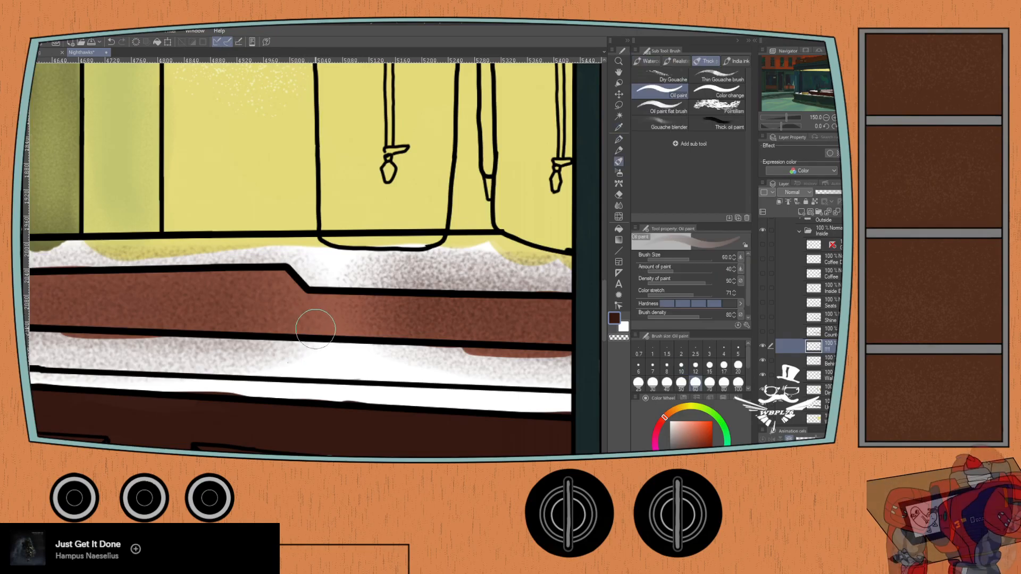
key("b")
left_click_drag(277, 302, 284, 311)
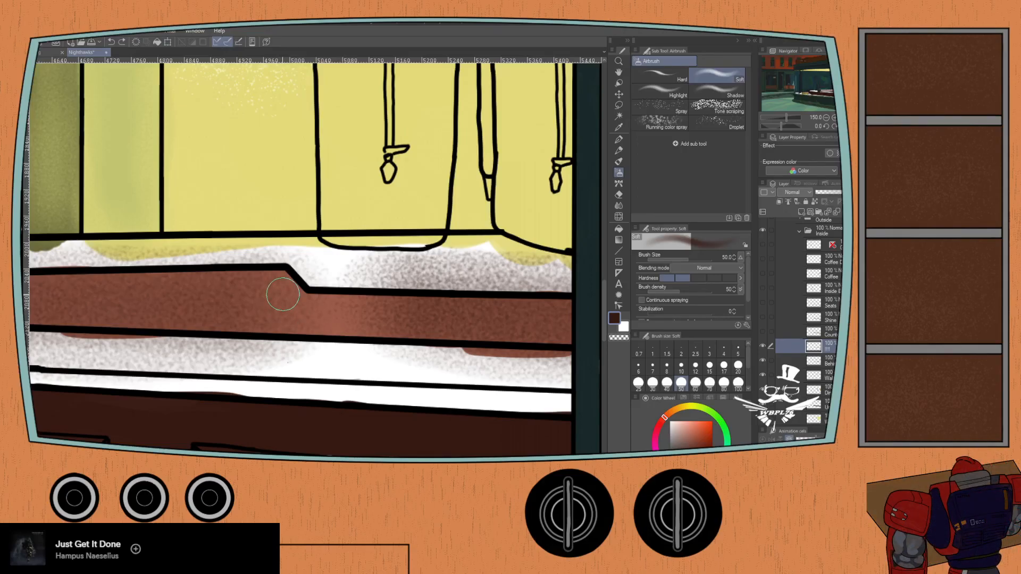
left_click(717, 107)
mouse_move(319, 325)
left_mouse_down()
mouse_move(340, 317)
mouse_move(264, 313)
left_mouse_up()
key("ctrl+z")
key("ctrl+z")
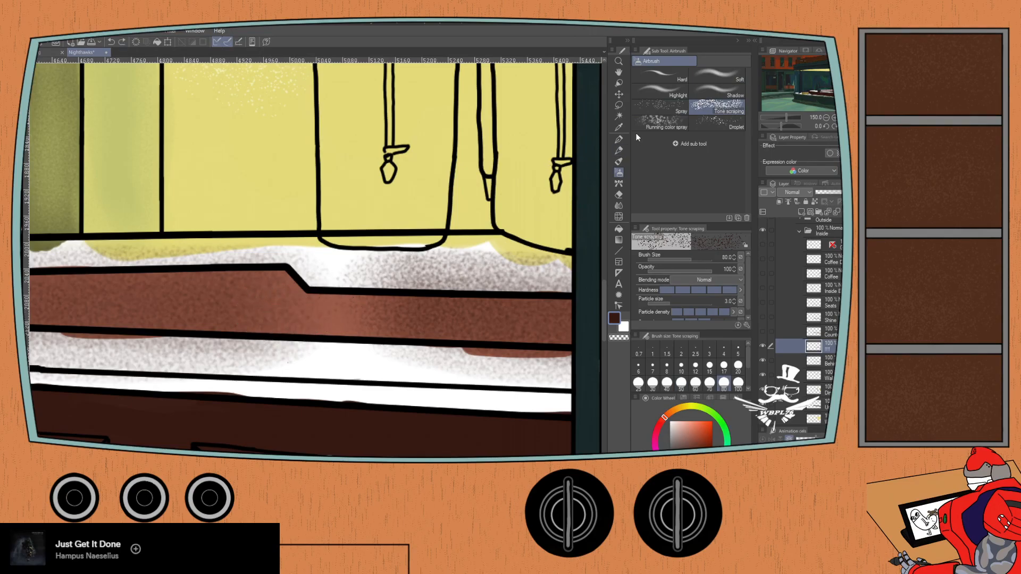
- Try out the Droplet airbrush and the Dry Gouache brush at size 20 as options for the speckled shading
left_click(710, 124)
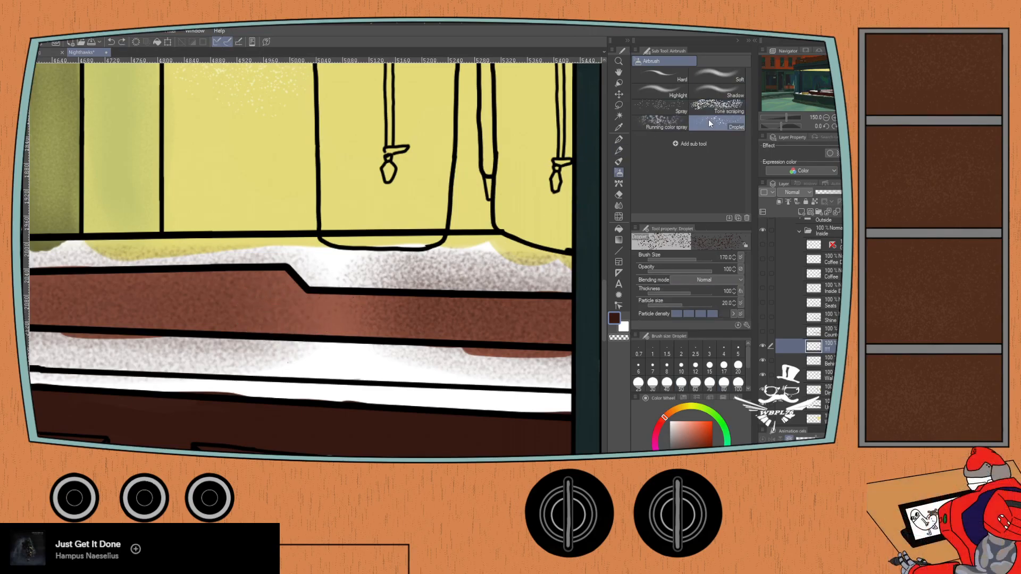
key("b")
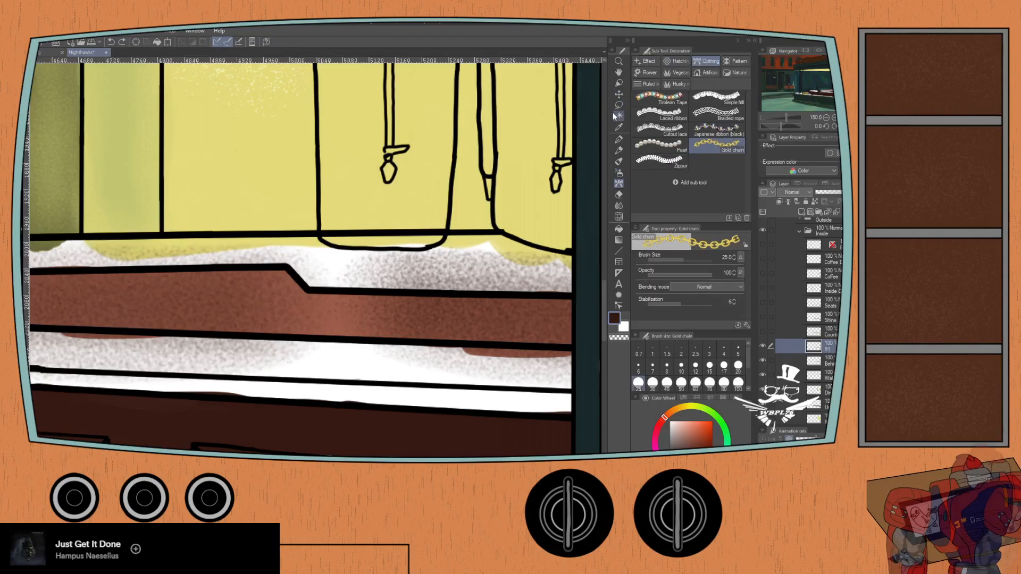
key("b")
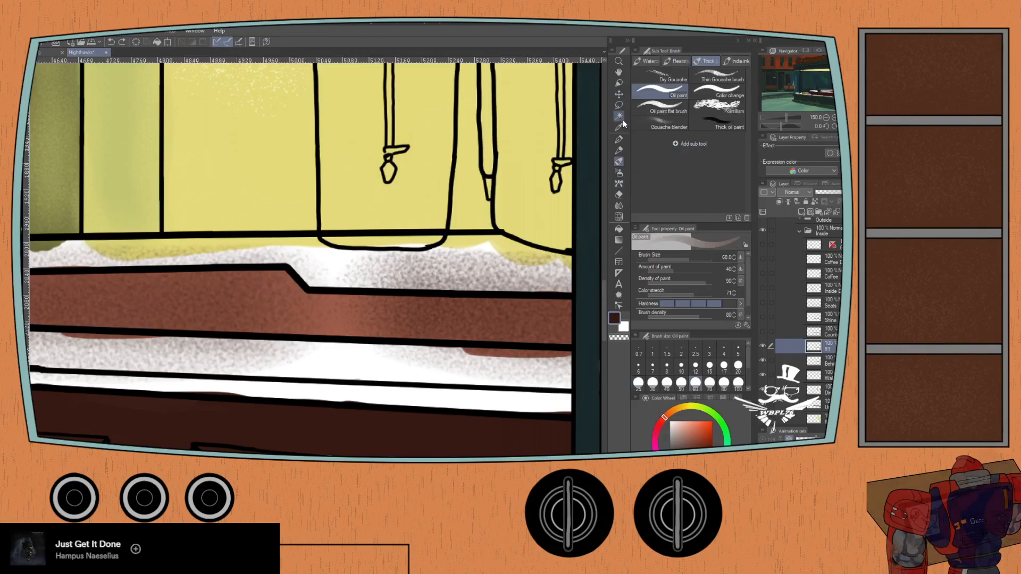
left_click(645, 81)
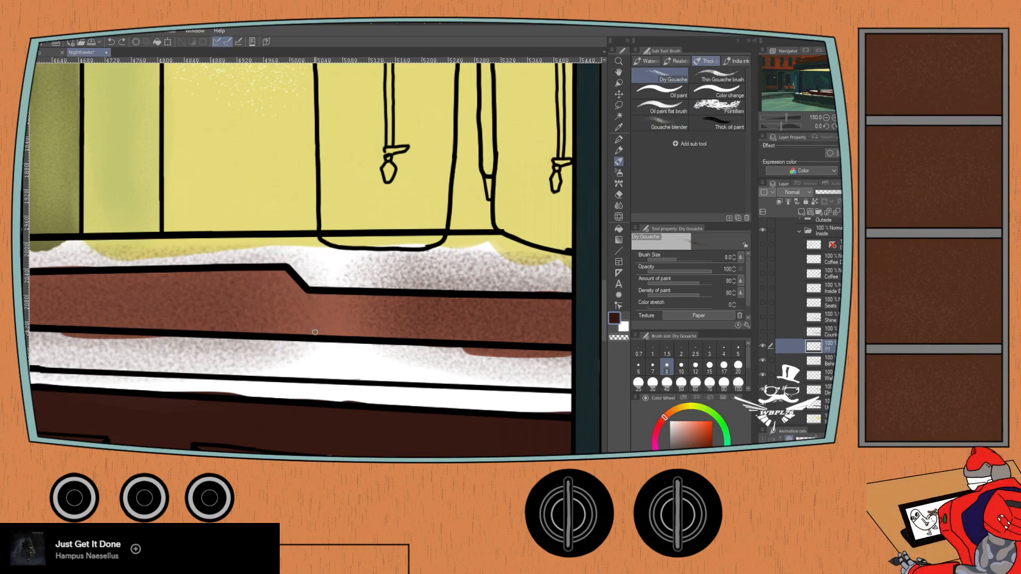
left_click(737, 366)
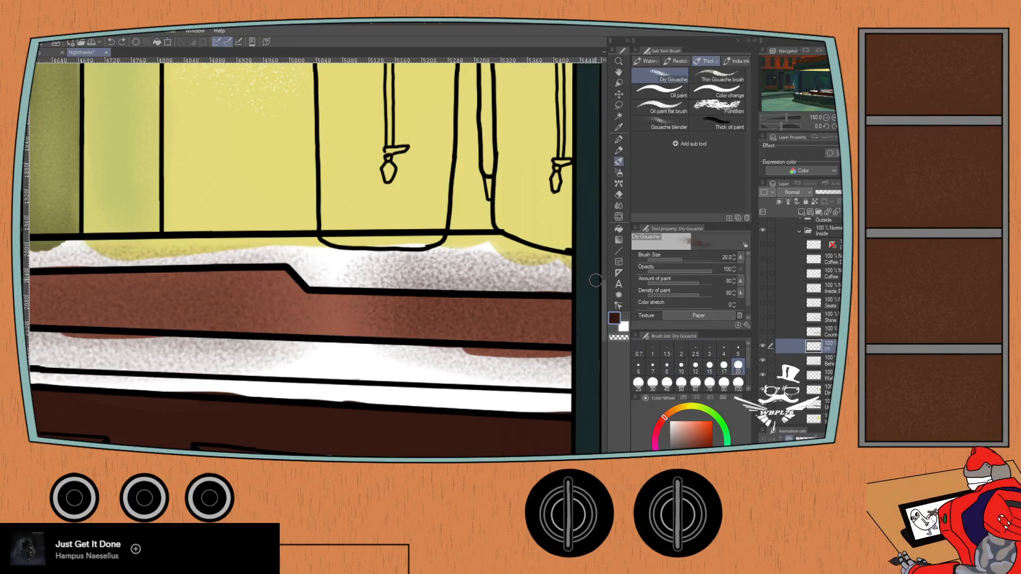
left_click(648, 94)
key("b")
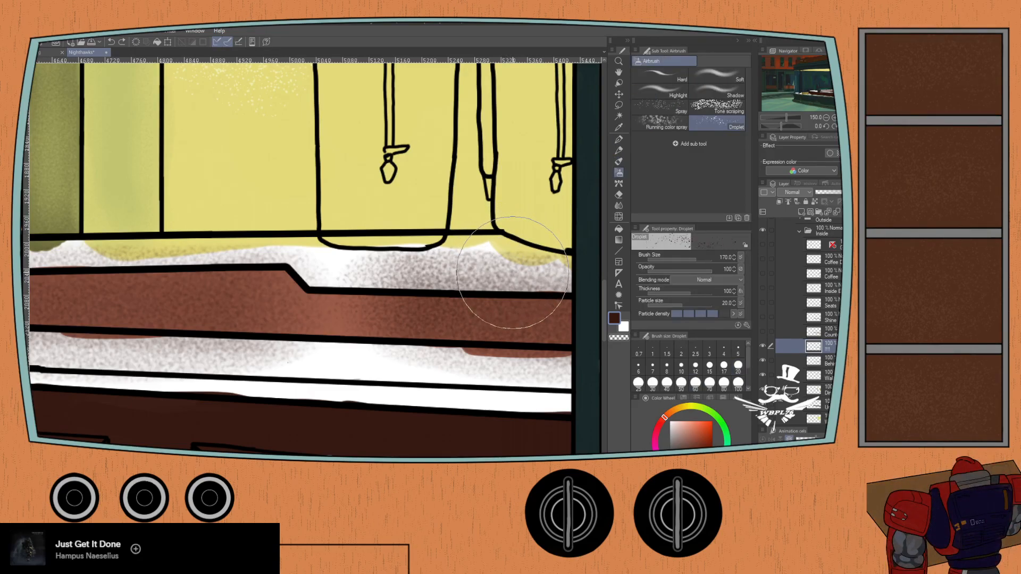
- Try the Spray airbrush in dark brown over the break in the shading below the urns
left_click(660, 106)
left_click_drag(337, 313, 311, 313)
key("ctrl+z")
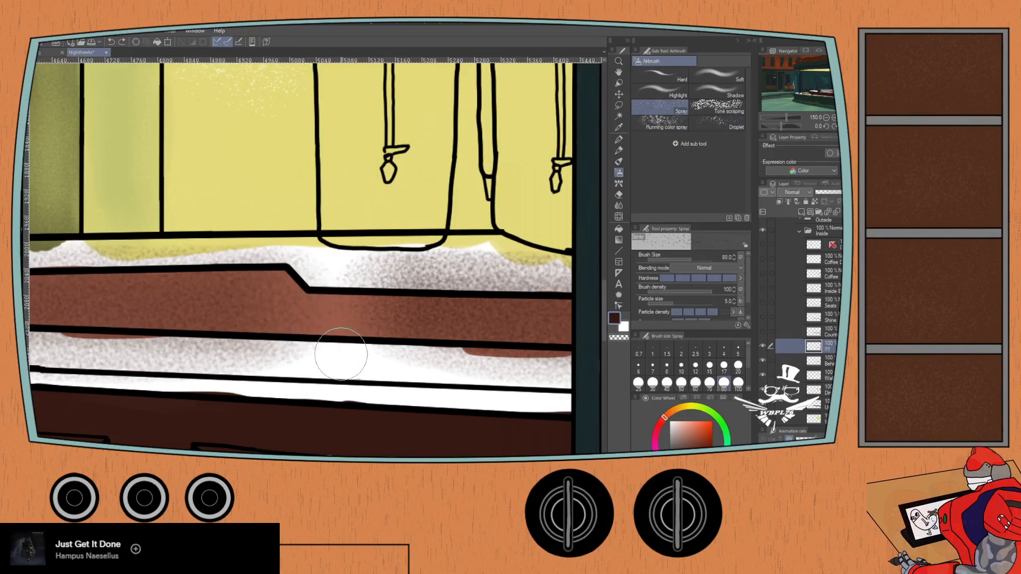
mouse_move(342, 358)
left_mouse_down()
mouse_move(320, 319)
mouse_move(330, 326)
mouse_move(319, 325)
mouse_move(328, 346)
left_mouse_up()
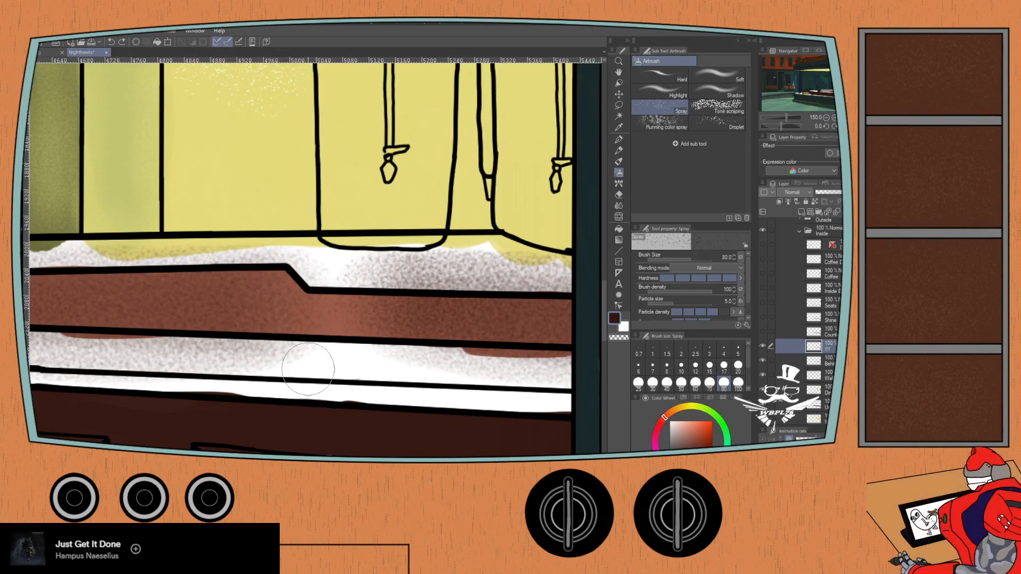
- Hide the textured shading layer, show the counter color layer directly above it and make that layer active
scroll(309, 369, "down", 2)
scroll(246, 372, "down", 1)
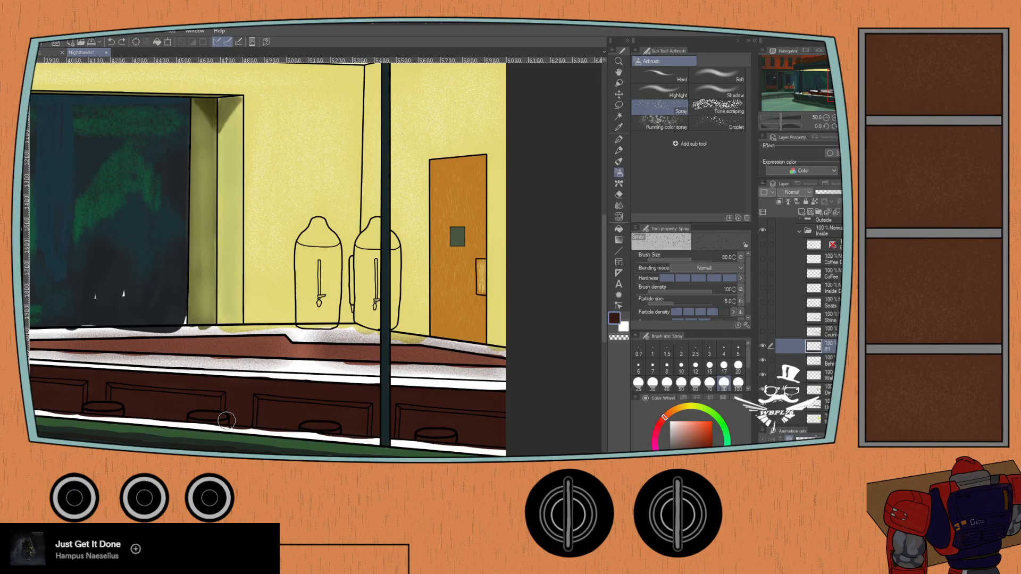
left_click(762, 333)
left_click(763, 332)
left_click(763, 333)
left_click(830, 333)
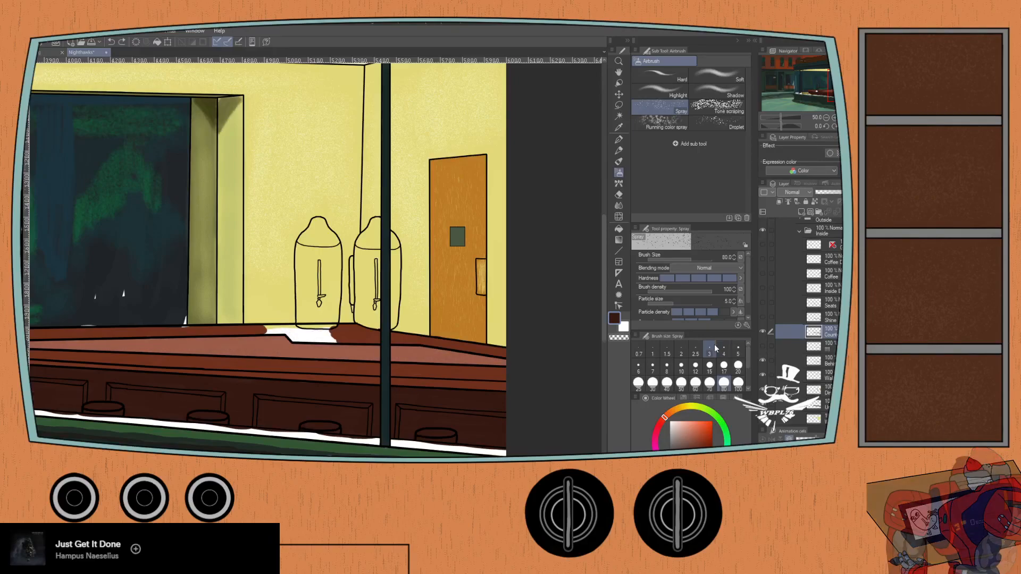
- Sample the counter's reddish brown and paint the white gap beneath the urns with the Oil paint brush
scroll(288, 281, "up", 2)
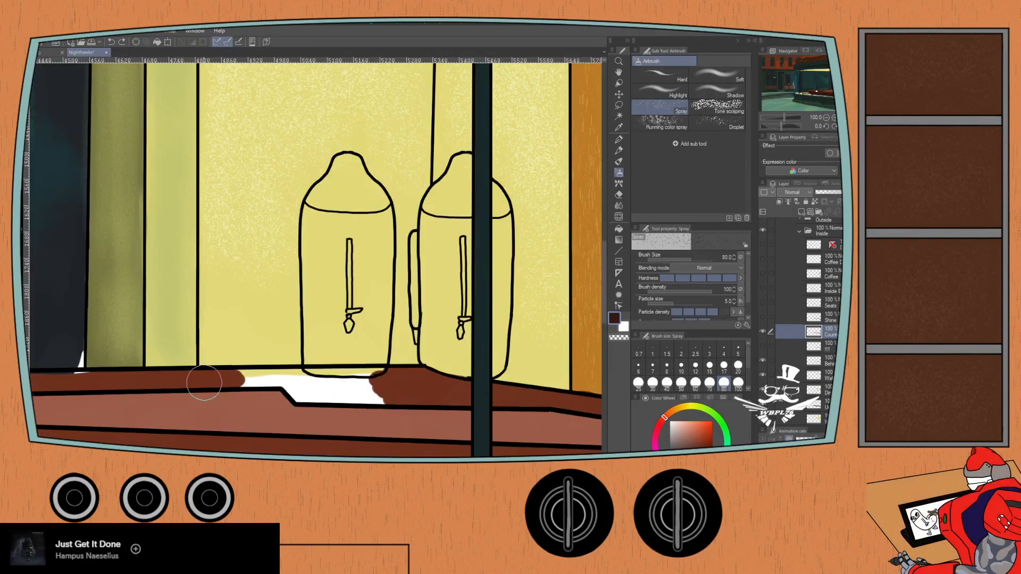
key("i")
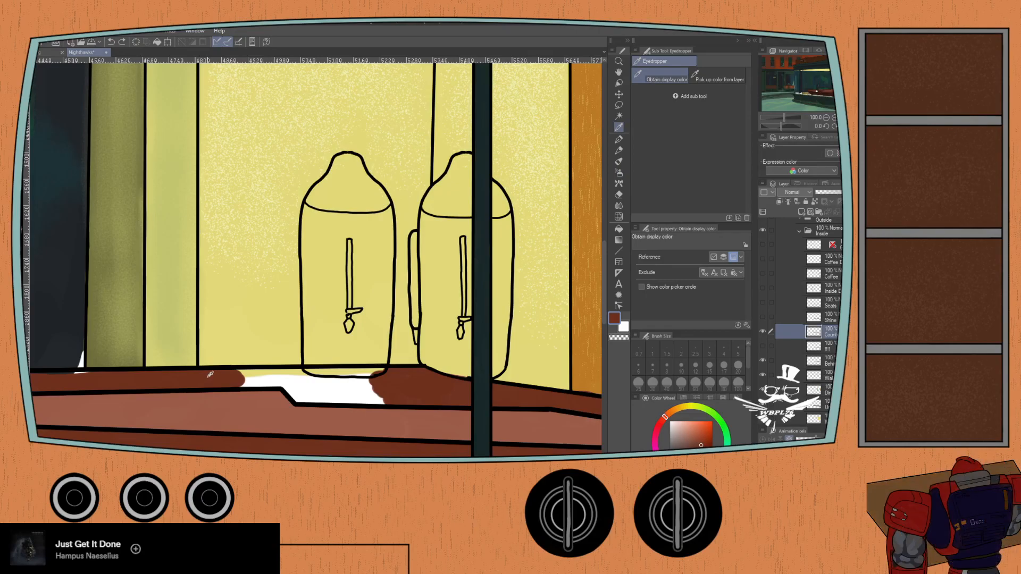
key("b")
scroll(229, 378, "up", 1)
mouse_move(233, 380)
left_mouse_down()
mouse_move(319, 383)
mouse_move(345, 401)
mouse_move(447, 407)
mouse_move(361, 390)
mouse_move(455, 387)
mouse_move(333, 382)
mouse_move(317, 327)
mouse_move(244, 279)
left_mouse_up()
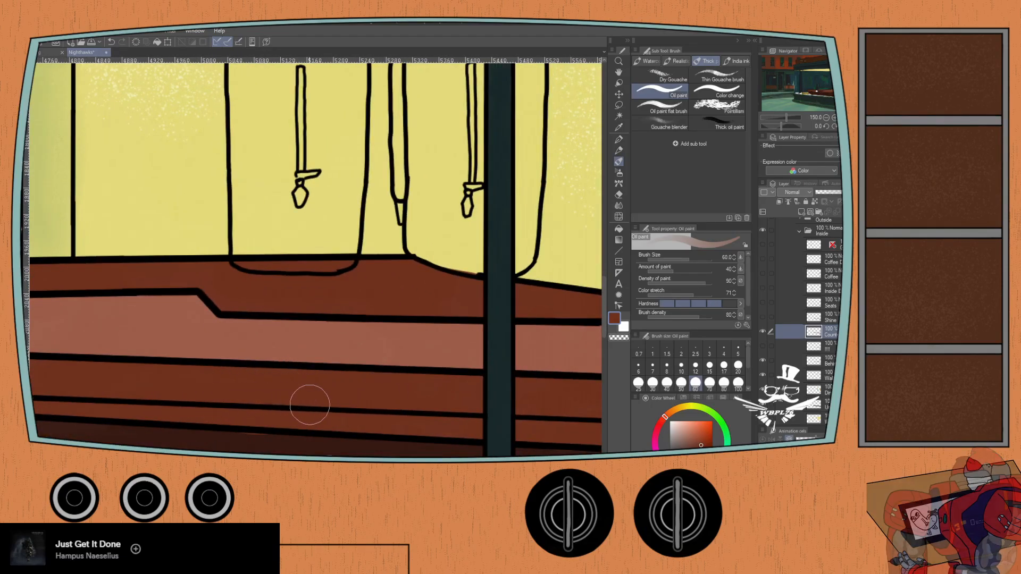
- Erase the counter color spilling past the counter's lower edge using the Hard eraser at size 15
key("e")
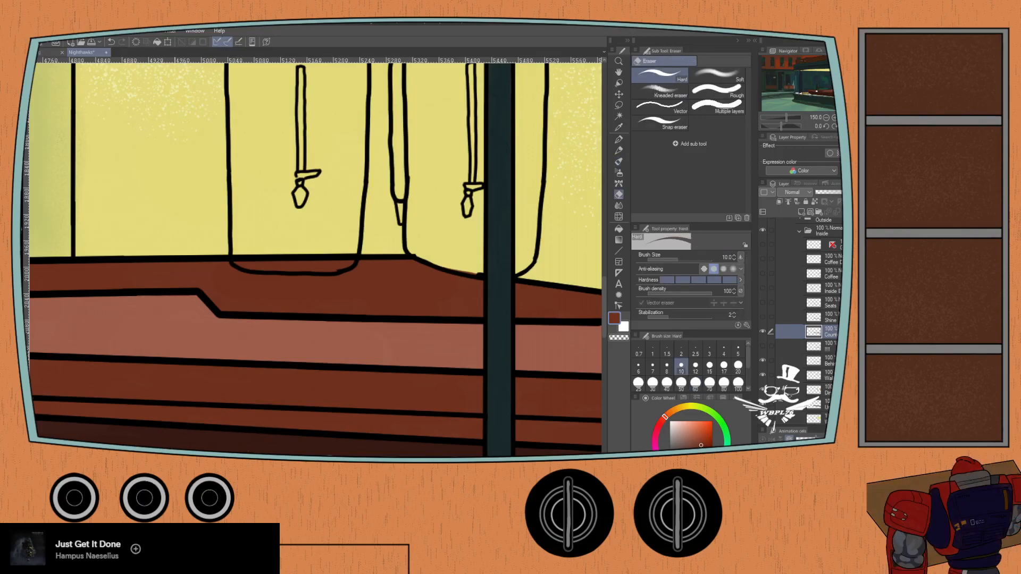
scroll(197, 446, "down", 2)
left_click_drag(165, 436, 114, 366)
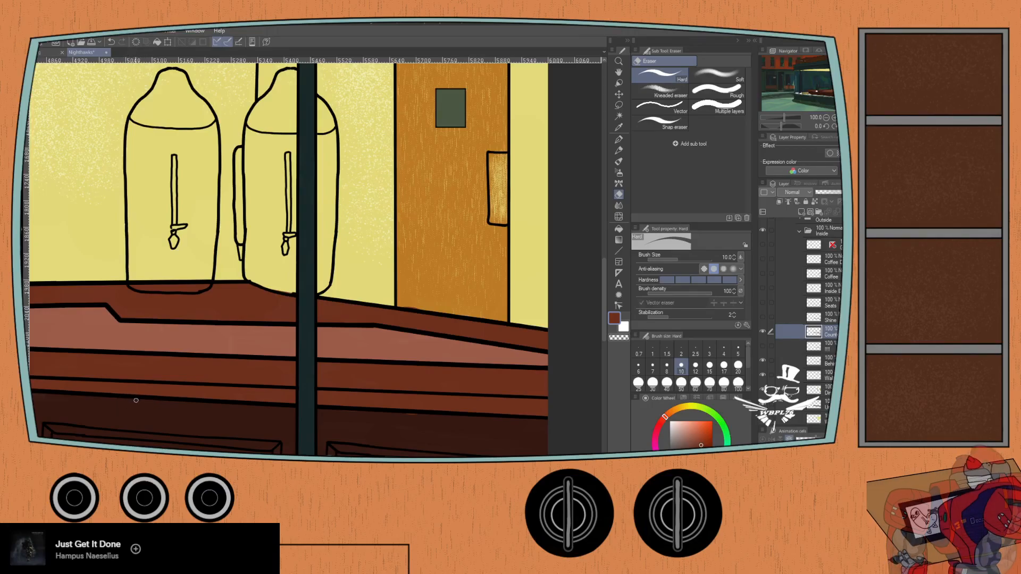
left_click(709, 367)
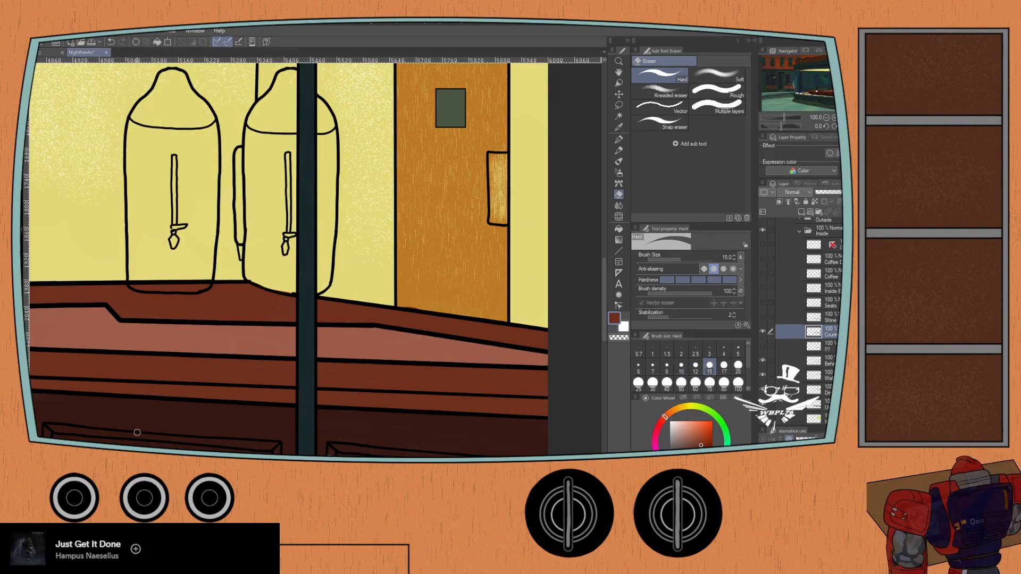
left_click_drag(185, 364, 218, 295)
- Fill the thin unpainted slivers along the counter top below the dark window with the Oil paint brush at size 30
left_click_drag(151, 357, 364, 434)
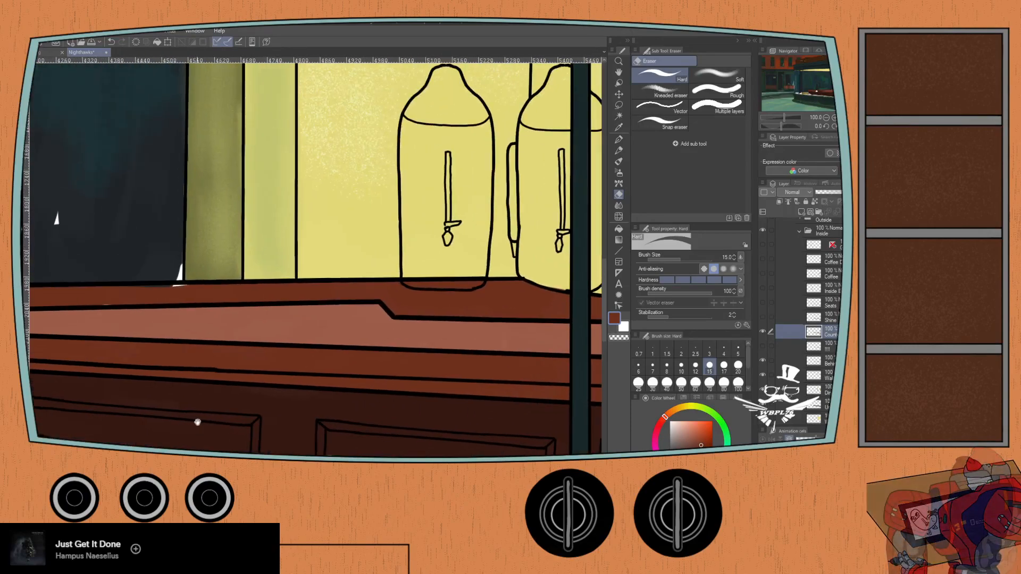
left_click_drag(198, 422, 401, 452)
left_click_drag(263, 425, 340, 438)
scroll(191, 404, "up", 2)
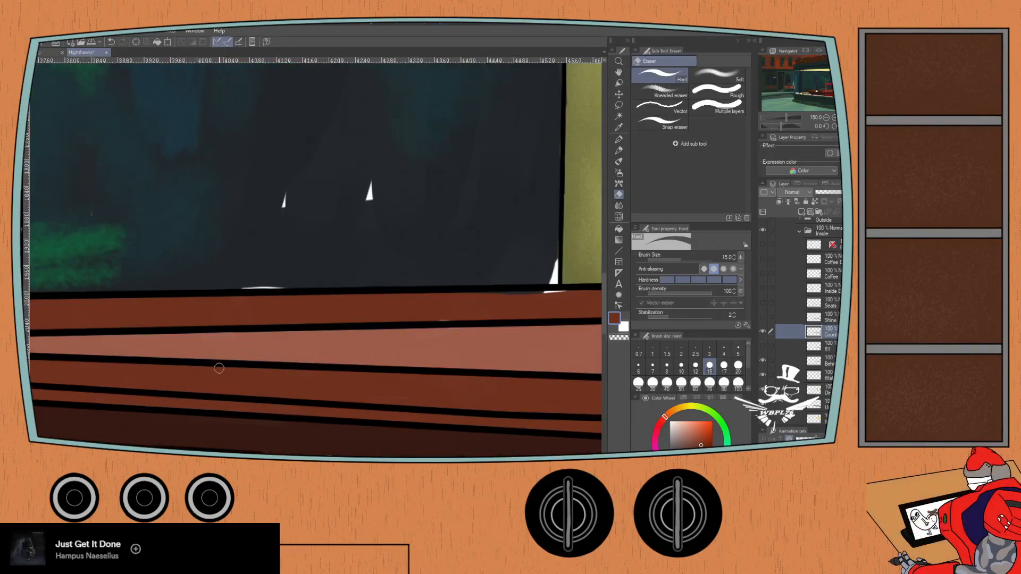
key("p")
key("b")
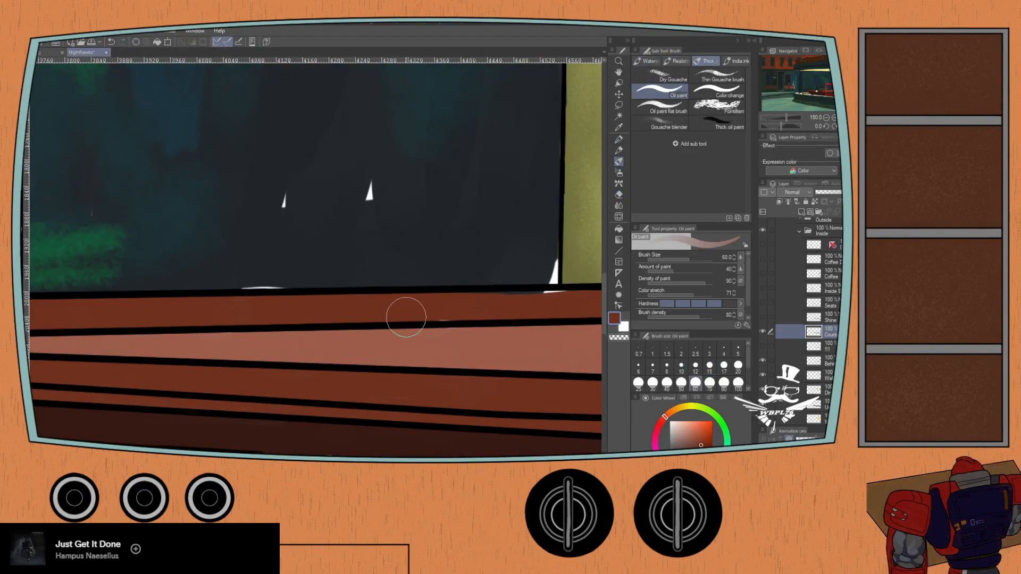
left_click(652, 382)
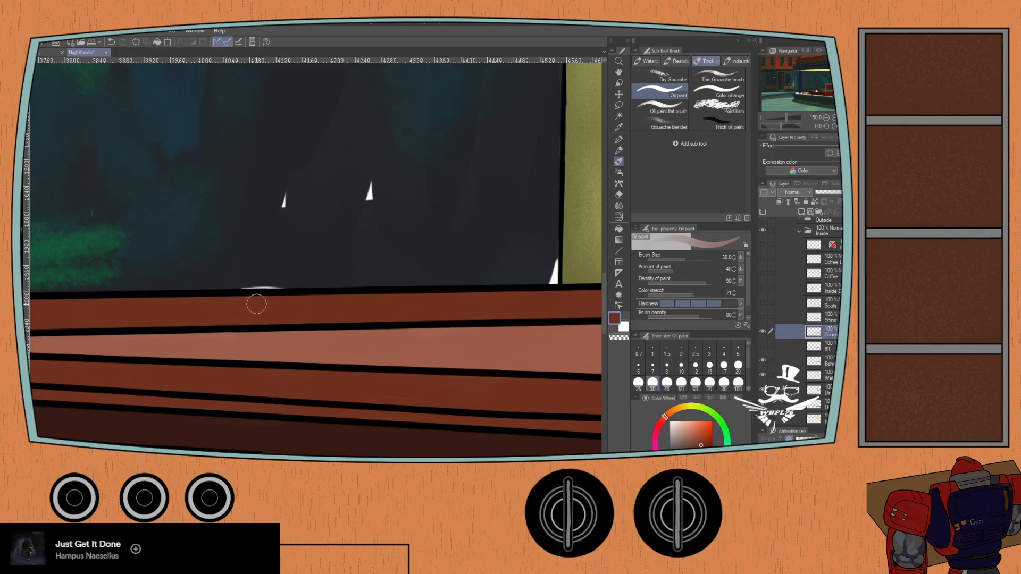
mouse_move(138, 321)
left_mouse_down()
mouse_move(426, 326)
mouse_move(352, 316)
left_mouse_up()
mouse_move(219, 318)
left_mouse_down()
mouse_move(133, 303)
mouse_move(234, 305)
mouse_move(128, 314)
mouse_move(213, 315)
mouse_move(151, 320)
mouse_move(220, 322)
mouse_move(209, 324)
mouse_move(212, 339)
mouse_move(142, 332)
mouse_move(209, 344)
mouse_move(121, 342)
mouse_move(183, 351)
mouse_move(132, 353)
mouse_move(182, 361)
mouse_move(118, 360)
mouse_move(201, 368)
left_mouse_up()
mouse_move(64, 343)
left_mouse_down()
mouse_move(235, 315)
mouse_move(254, 322)
mouse_move(296, 303)
mouse_move(349, 317)
left_mouse_up()
left_click_drag(171, 323, 271, 331)
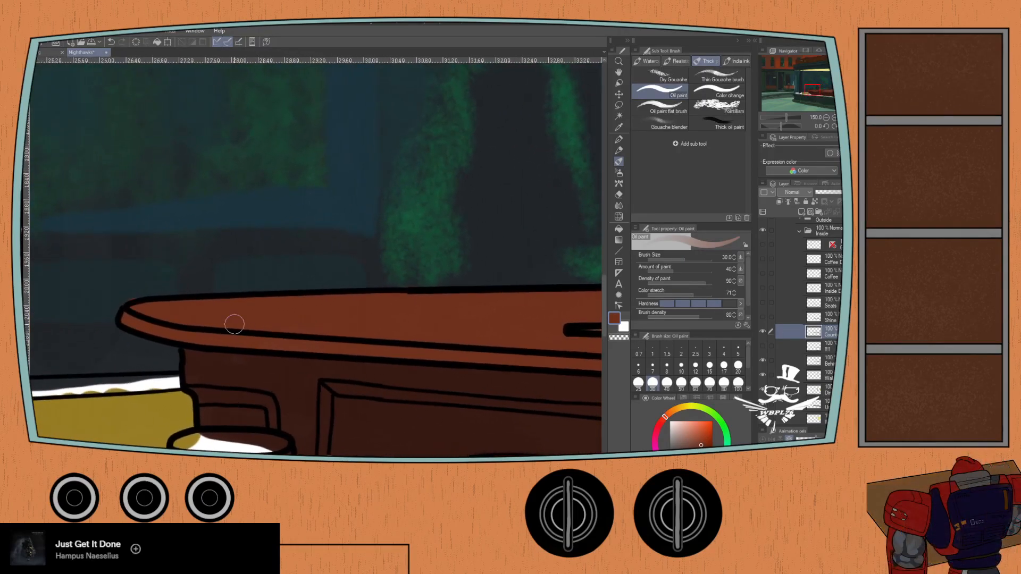
- Inspect the counter top and its front edge from the rounded end toward the dark window's corner for gaps or spill
key("e")
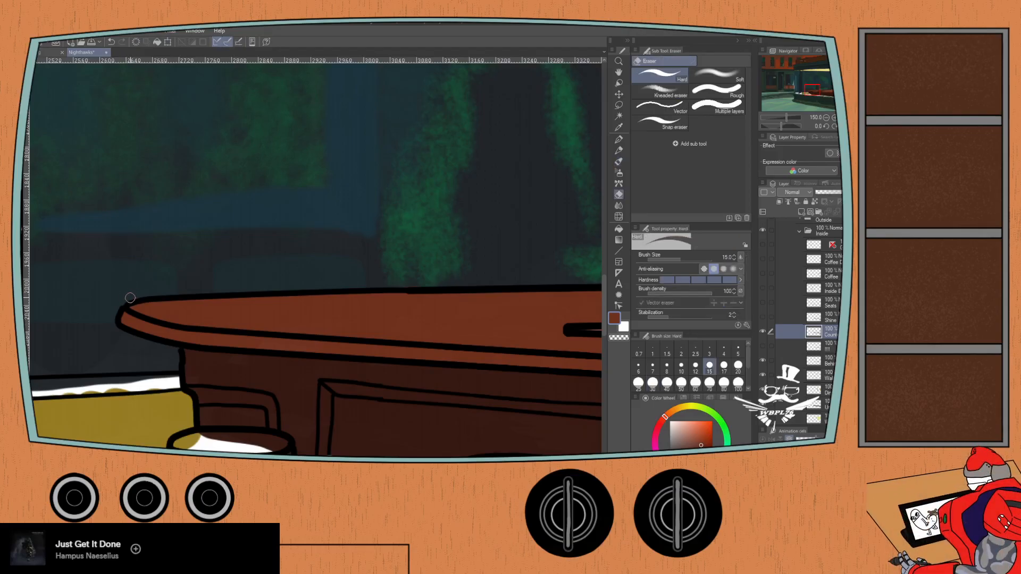
scroll(70, 303, "down", 1)
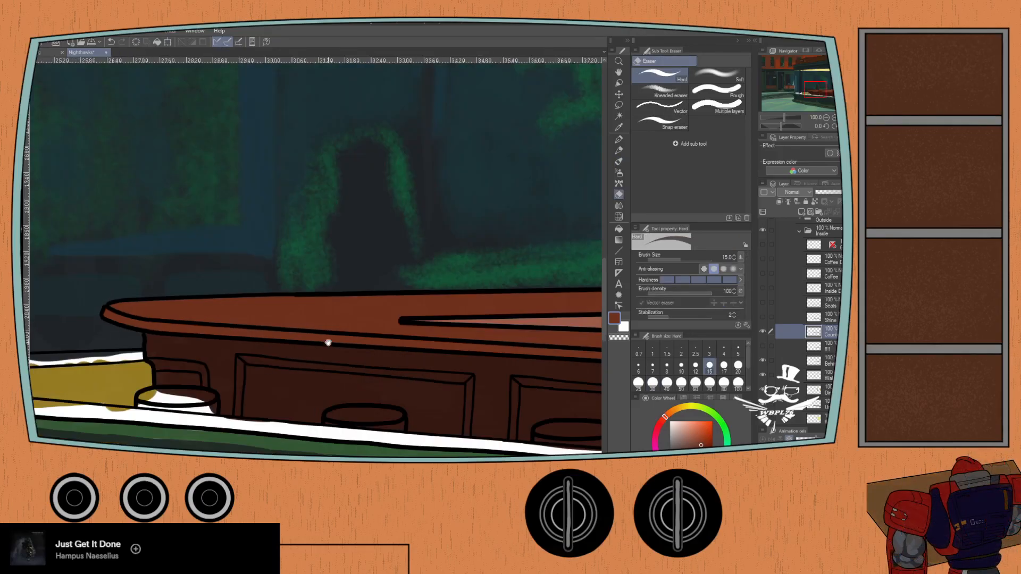
scroll(425, 346, "up", 1)
key("p")
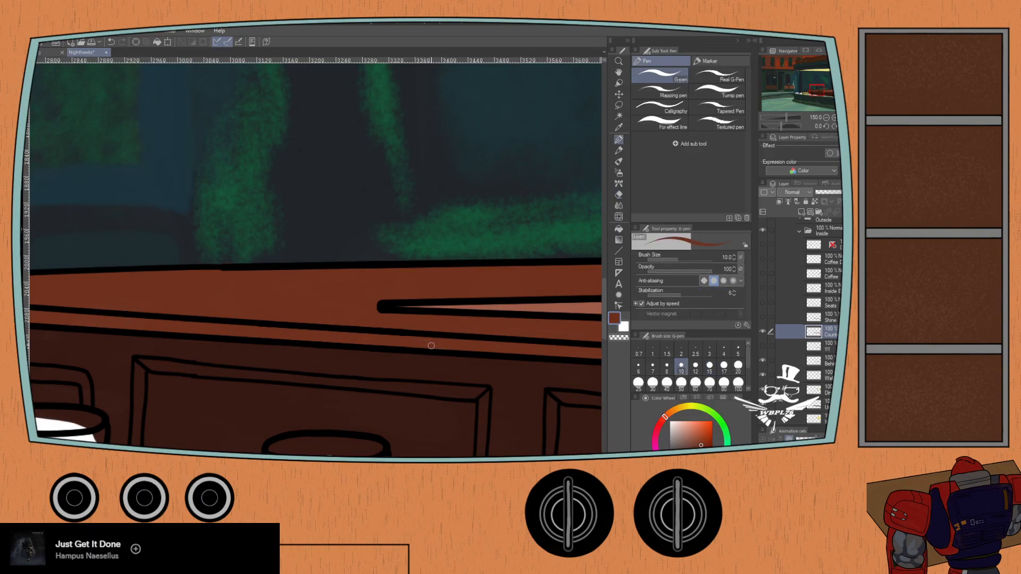
key("b")
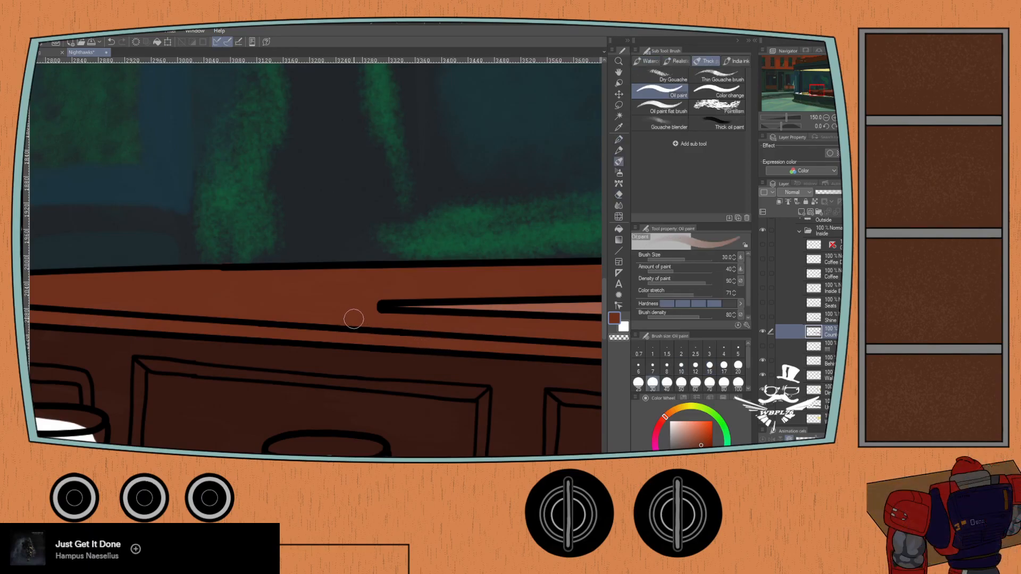
left_click_drag(386, 329, 205, 324)
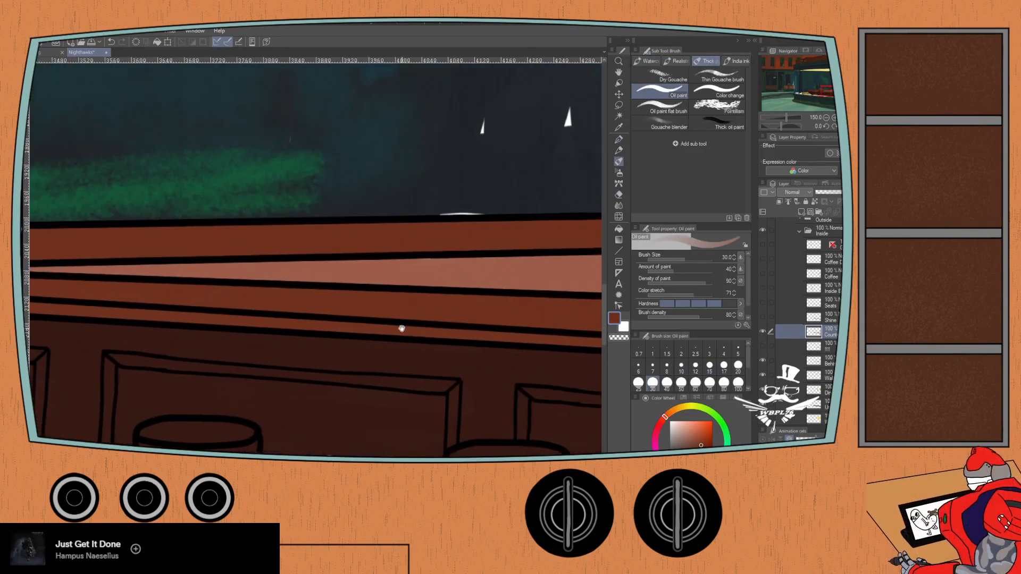
left_click_drag(353, 313, 220, 308)
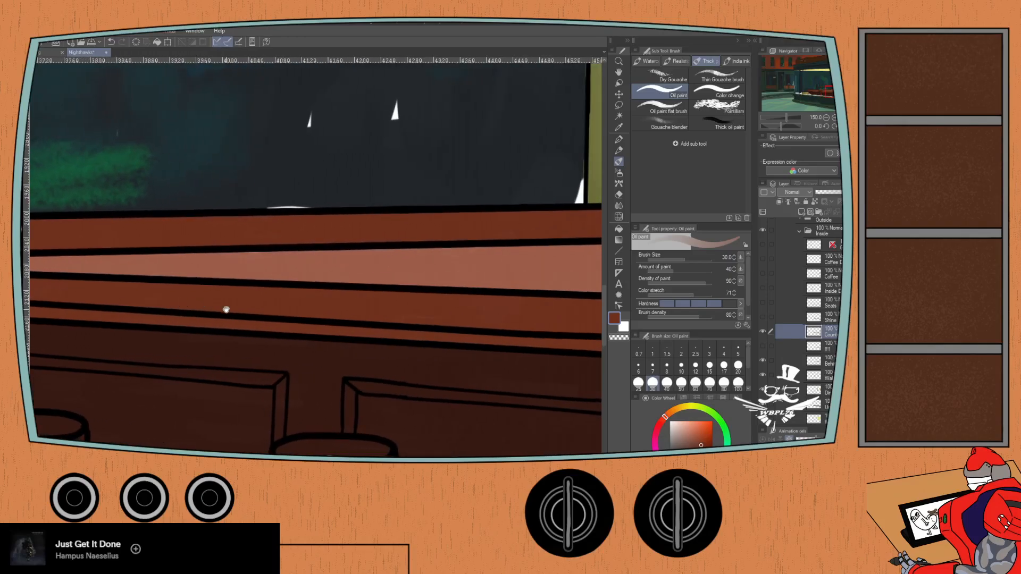
- Make the Behind layer active and sample the pale reddish brown of the counter's inset for the Oil paint brush
left_click(830, 362)
key("i")
key("p")
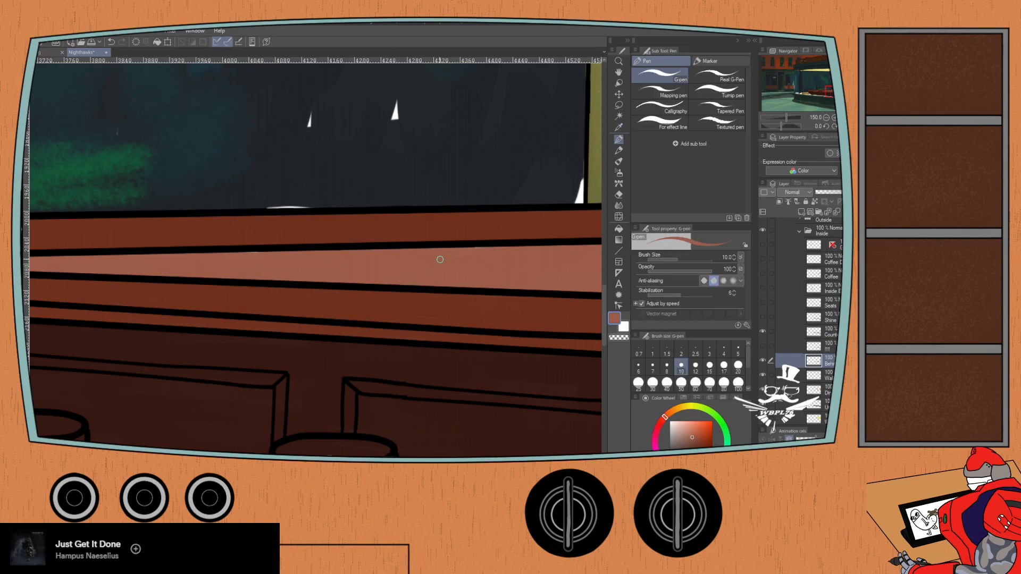
key("b")
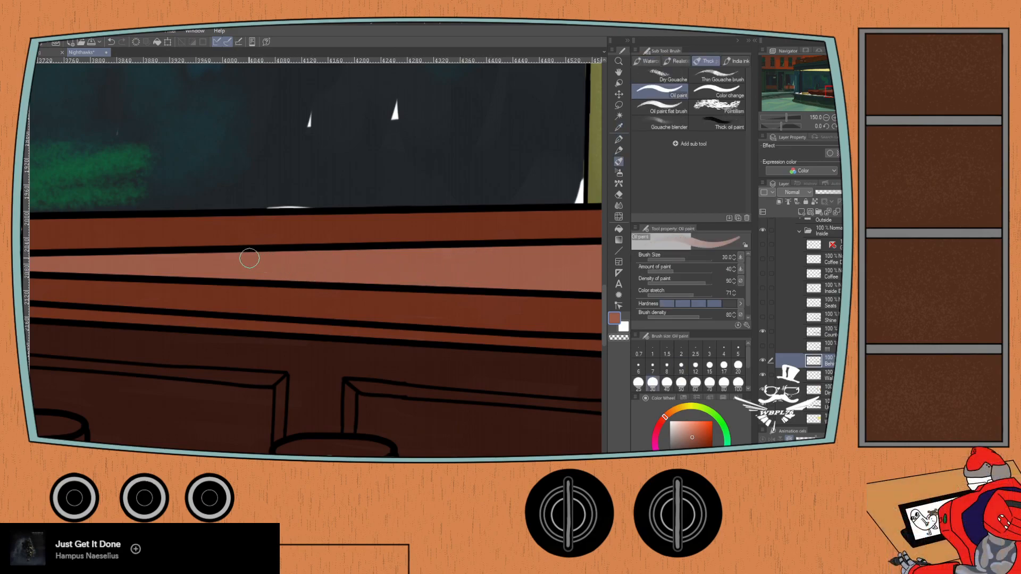
- Inspect the counter's pale inset strip from the dark window past the urns to the orange door for unpainted gaps
mouse_move(130, 283)
left_mouse_down()
mouse_move(244, 262)
mouse_move(458, 301)
left_mouse_up()
left_click_drag(591, 304, 143, 294)
left_click_drag(410, 299, 80, 298)
left_click_drag(319, 296, 136, 260)
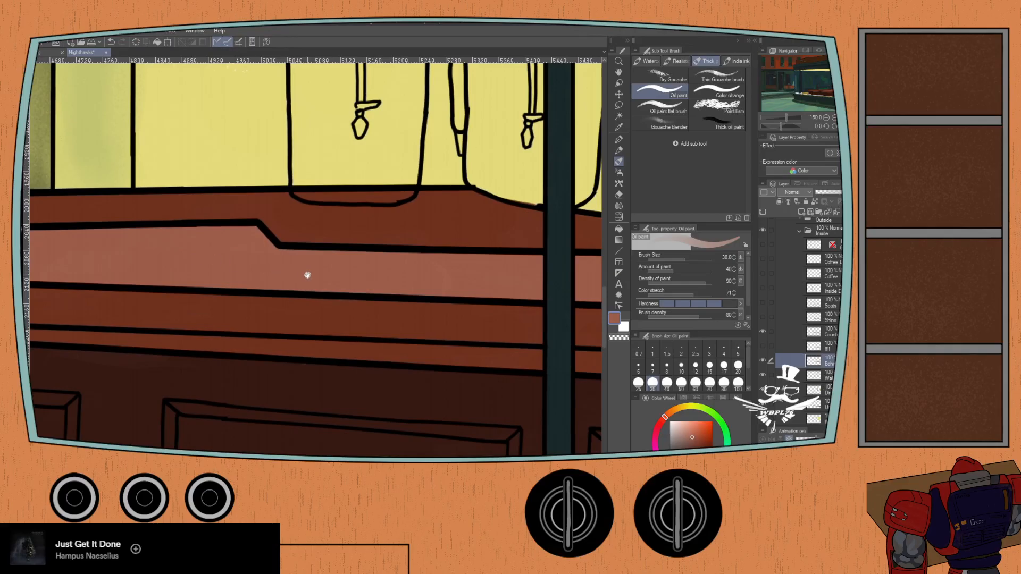
left_click_drag(345, 268, 152, 244)
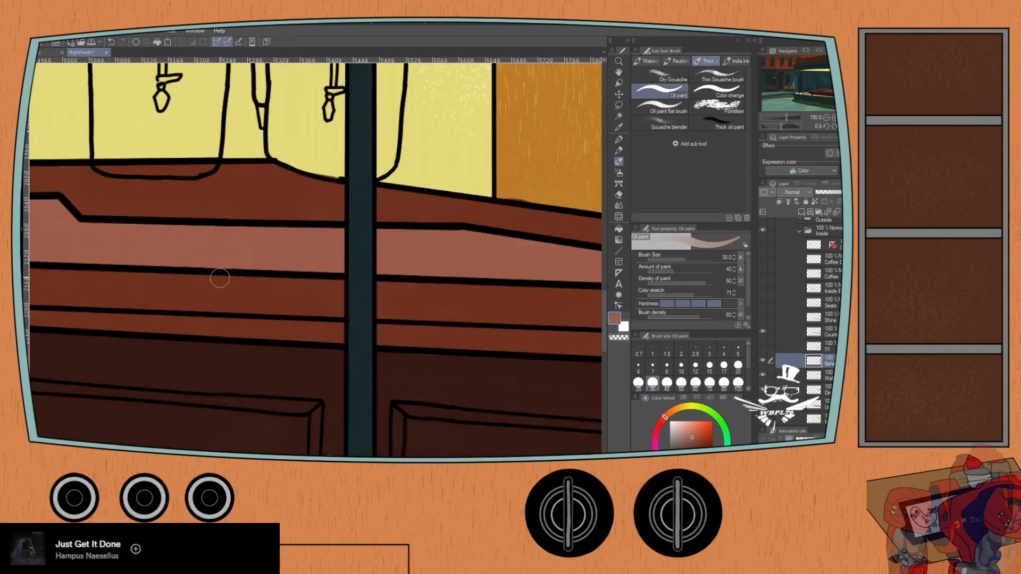
scroll(218, 278, "down", 2)
mouse_move(111, 283)
left_mouse_down()
mouse_move(340, 303)
mouse_move(85, 324)
left_mouse_up()
mouse_move(303, 303)
left_mouse_down()
mouse_move(212, 348)
mouse_move(199, 338)
left_mouse_up()
- On the counter color layer, clean up color spilling over the counter's back edge using the Hard eraser at size 15
left_click(822, 332)
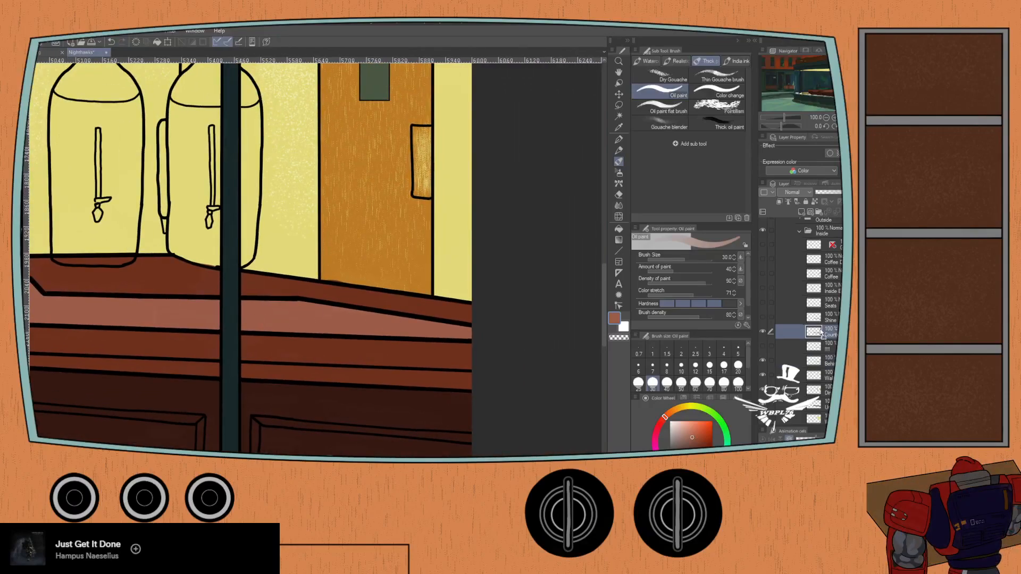
scroll(320, 280, "up", 2)
key("e")
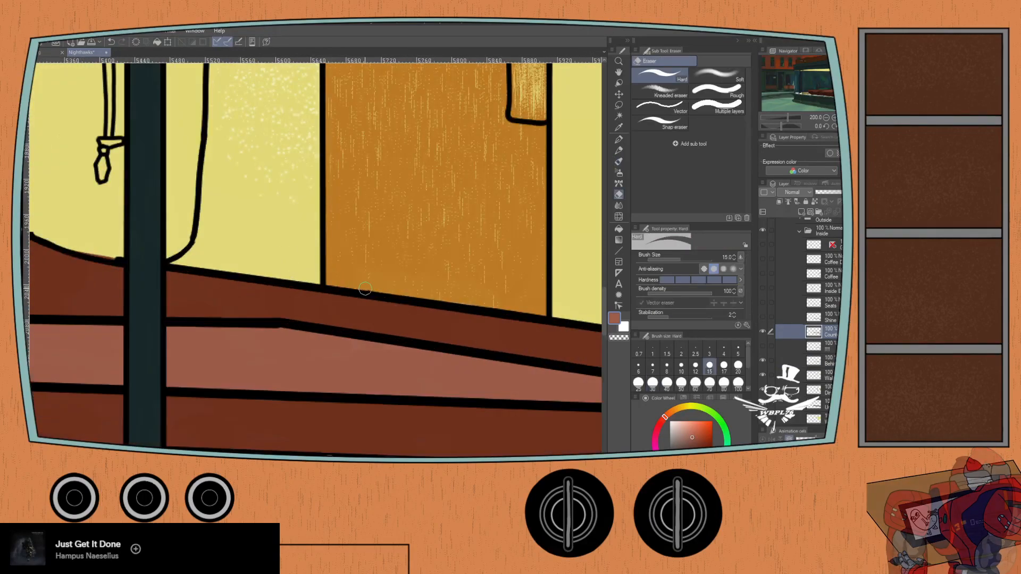
left_click_drag(87, 262, 89, 285)
left_click_drag(399, 305, 533, 312)
left_click_drag(127, 283, 465, 391)
left_click_drag(196, 339, 466, 384)
left_click_drag(116, 383, 494, 164)
left_click_drag(81, 282, 27, 326)
left_click_drag(340, 322, 562, 329)
left_click_drag(40, 342, 546, 314)
mouse_move(39, 319)
left_mouse_down()
mouse_move(151, 310)
mouse_move(461, 372)
left_mouse_up()
mouse_move(152, 356)
left_mouse_down()
mouse_move(145, 350)
mouse_move(362, 369)
left_mouse_up()
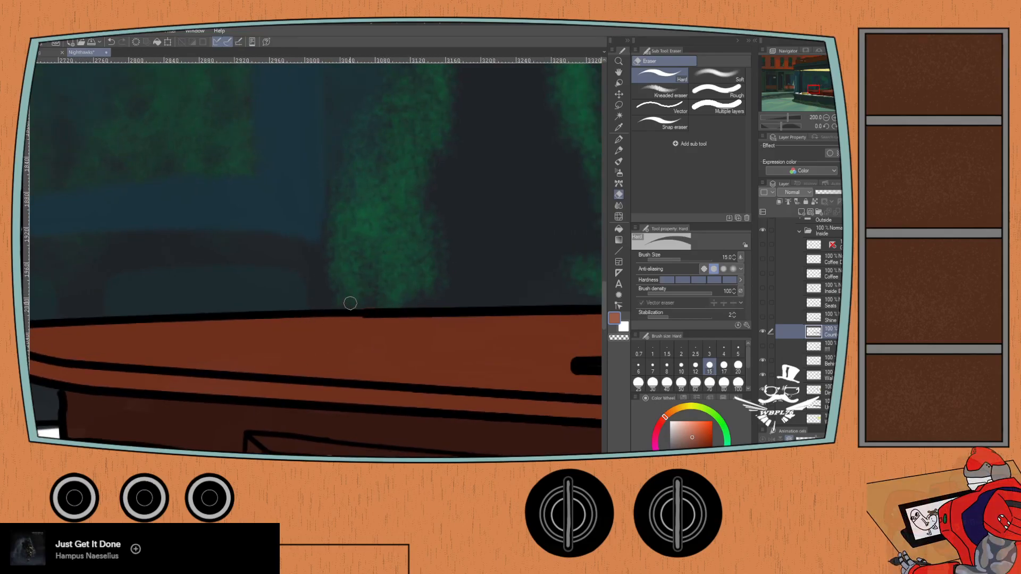
- Examine the whole counter from its rounded end to the door for remaining gaps or spilled color
scroll(199, 306, "down", 4)
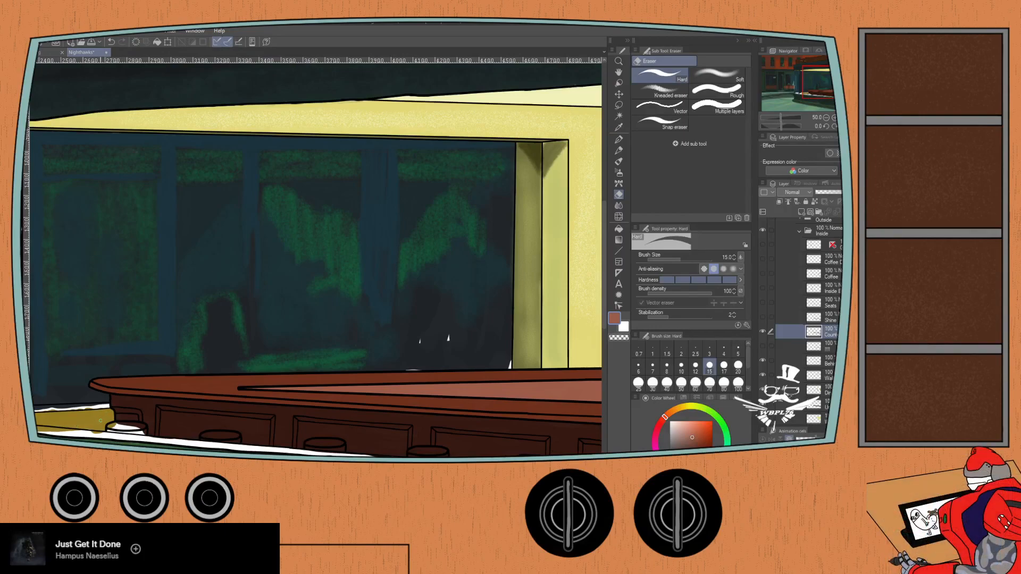
left_click_drag(49, 416, 202, 374)
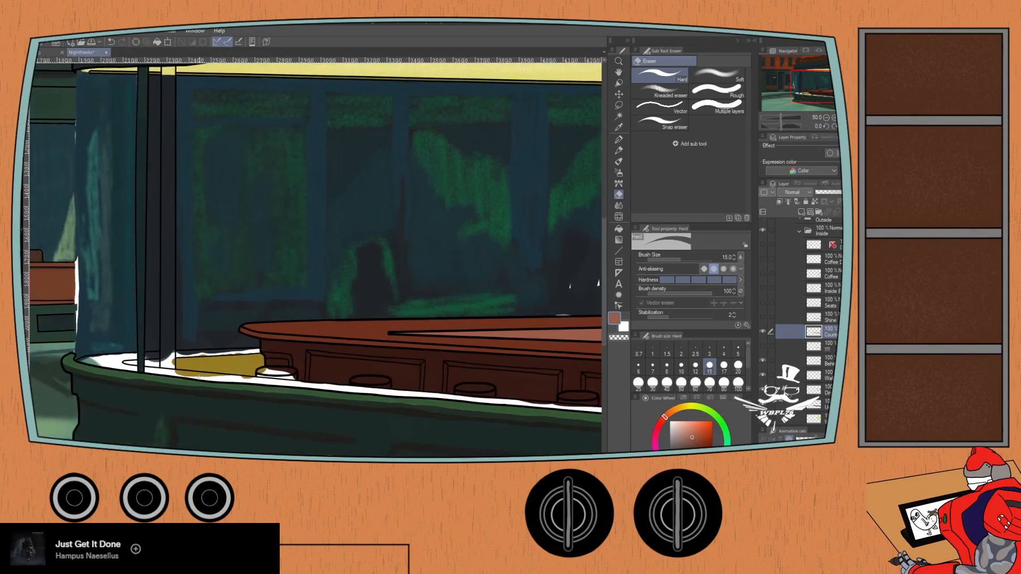
left_click_drag(417, 357, 114, 343)
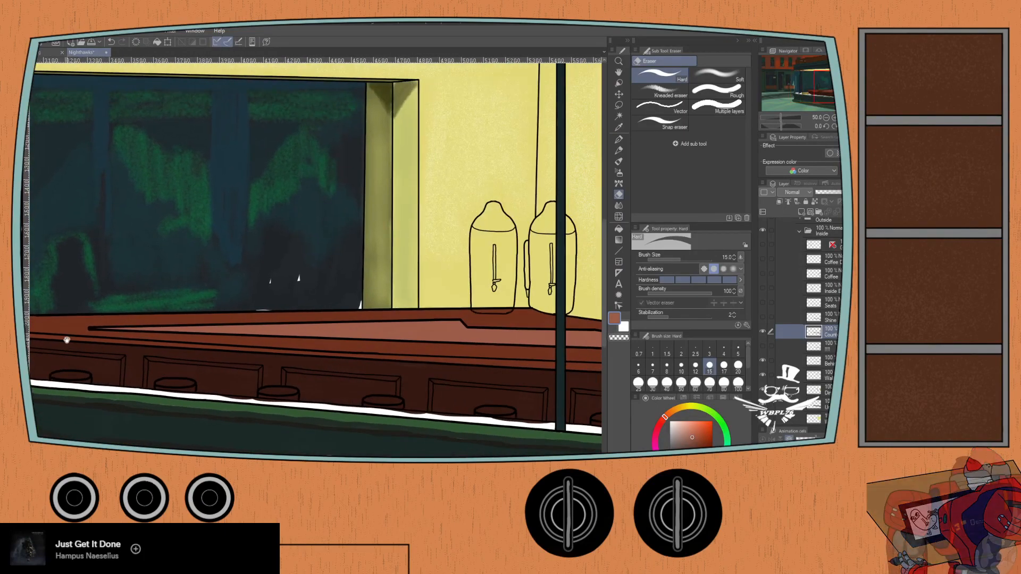
left_click_drag(372, 351, 258, 340)
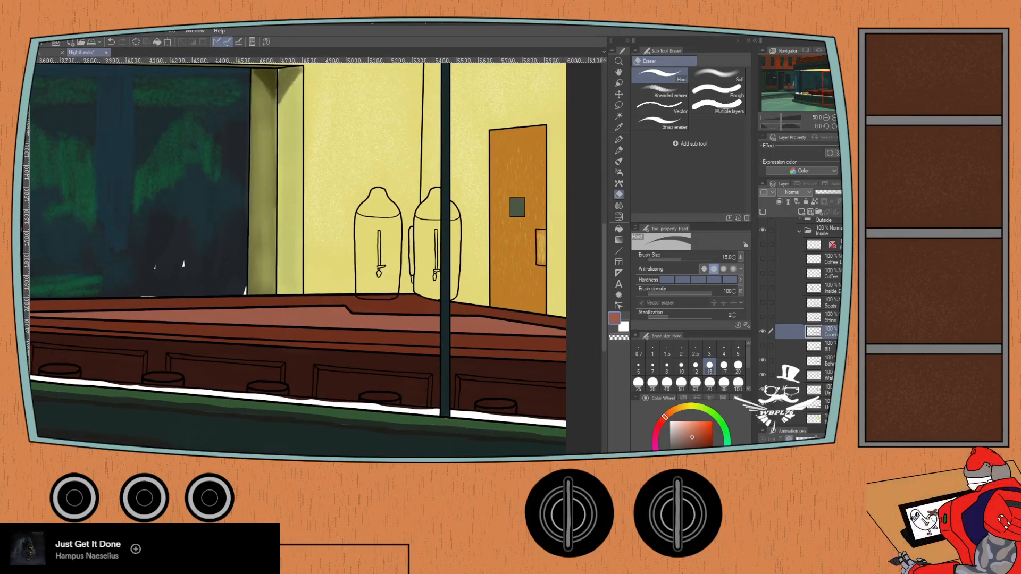
key("ctrl+minus")
key("ctrl+minus")
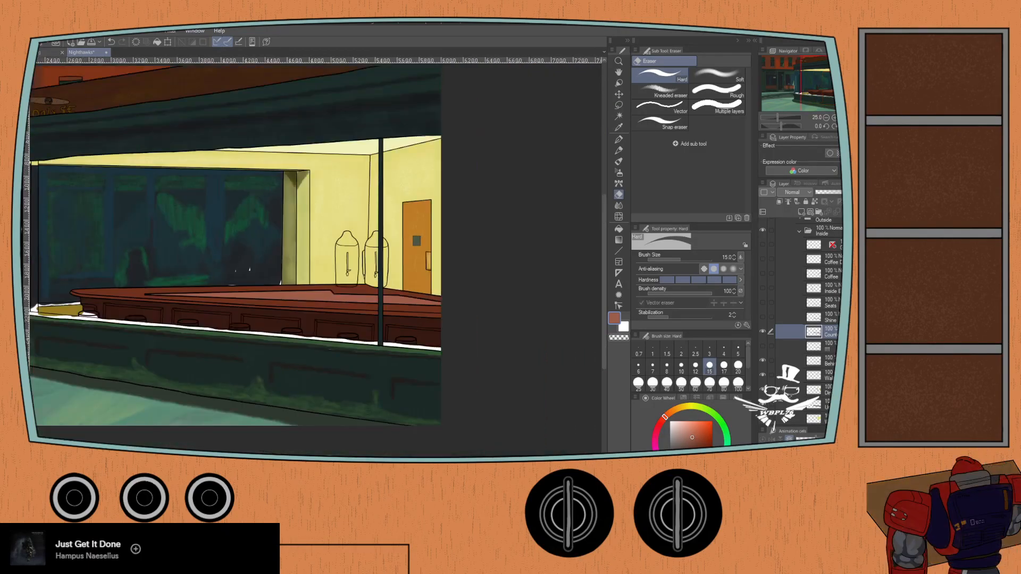
scroll(118, 347, "up", 1)
scroll(118, 347, "up", 1)
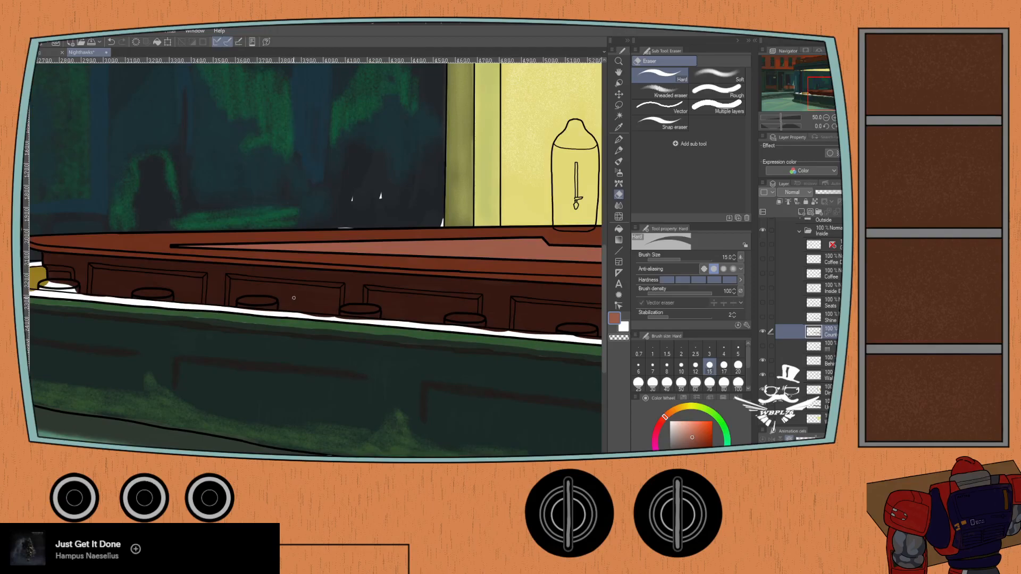
left_click_drag(292, 299, 208, 332)
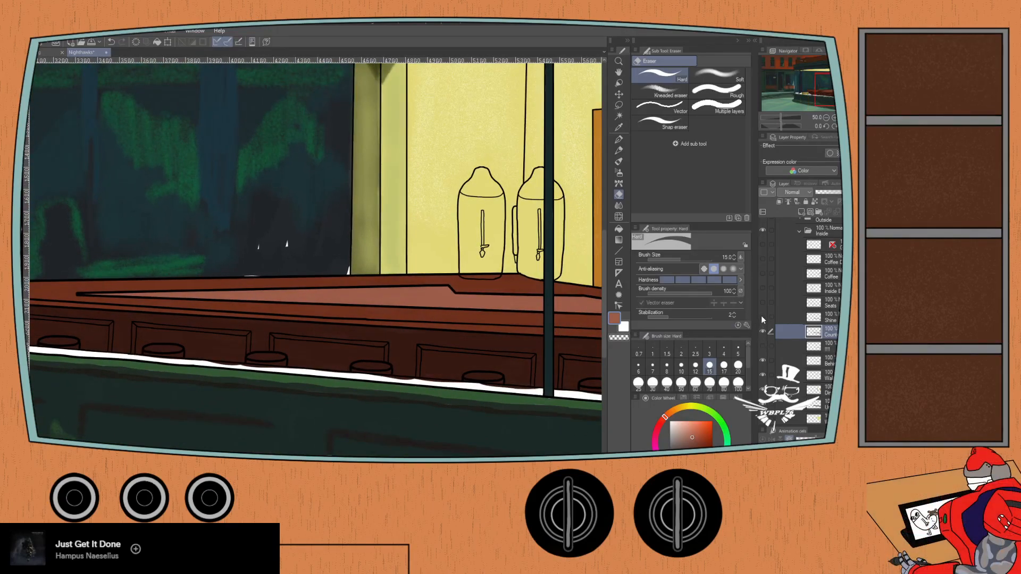
- Show the Shine layer and the layer directly below the counter color, and review the shading on the counter panels
left_click_drag(233, 343, 522, 346)
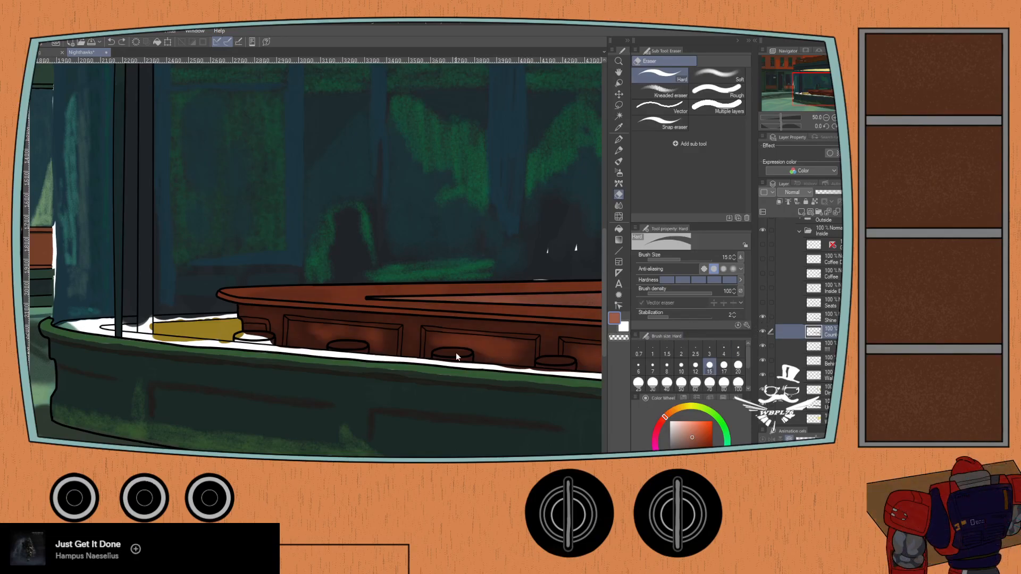
left_click_drag(465, 342, 212, 361)
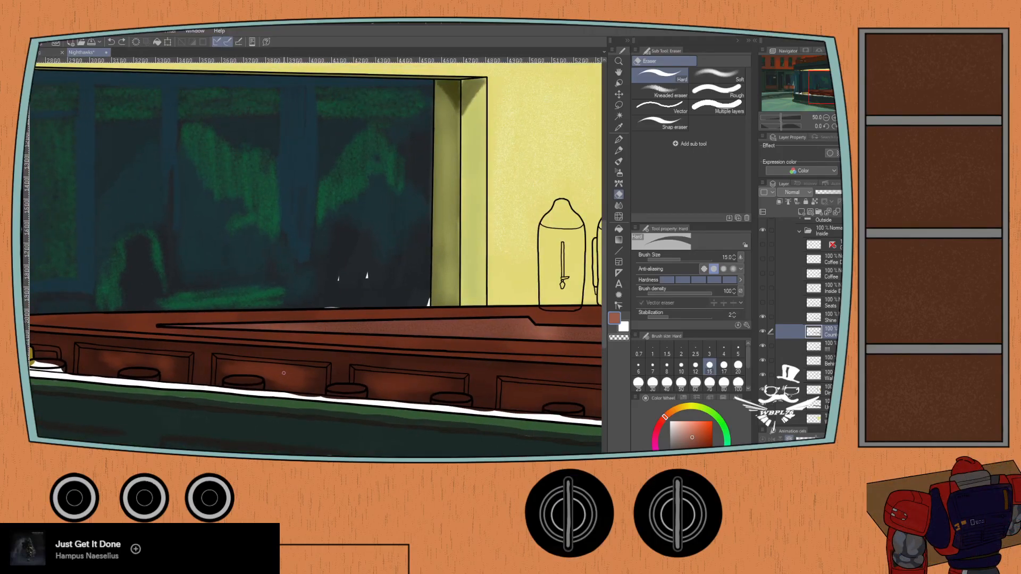
left_click(109, 43)
left_click_drag(141, 367, 326, 377)
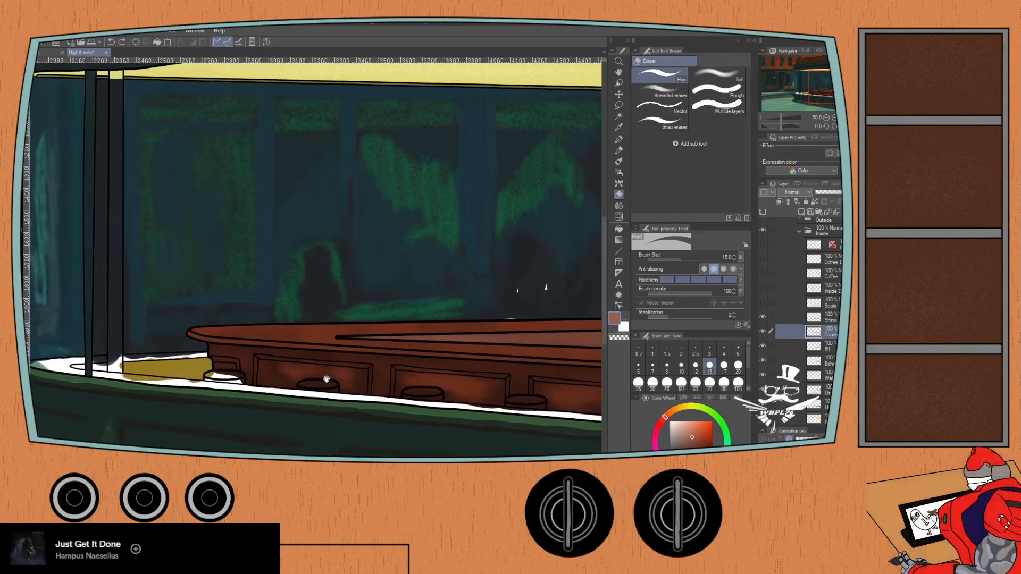
left_click_drag(474, 365, 371, 372)
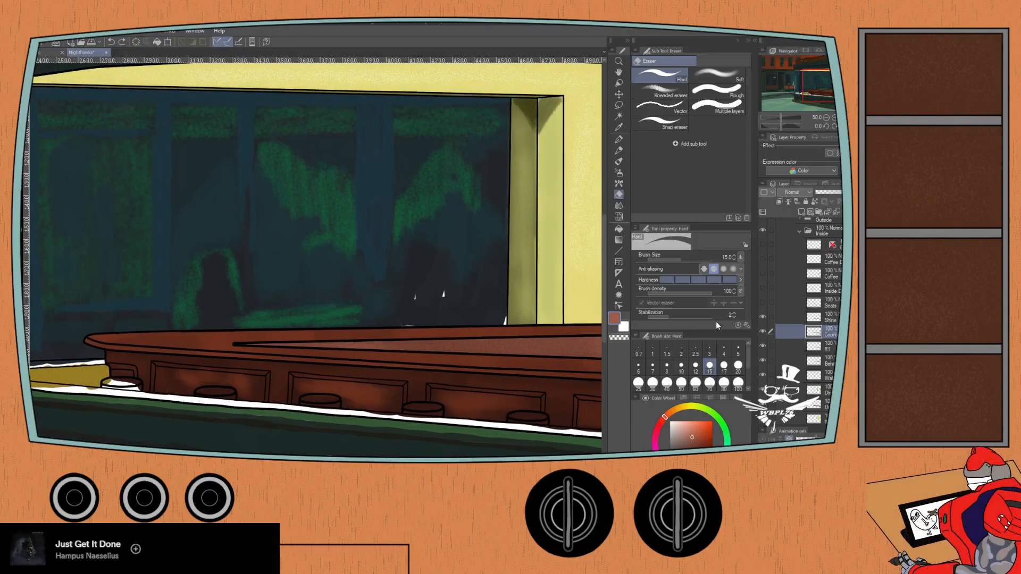
- Show the Seats layer and the green inside layer directly above it
left_click(762, 302)
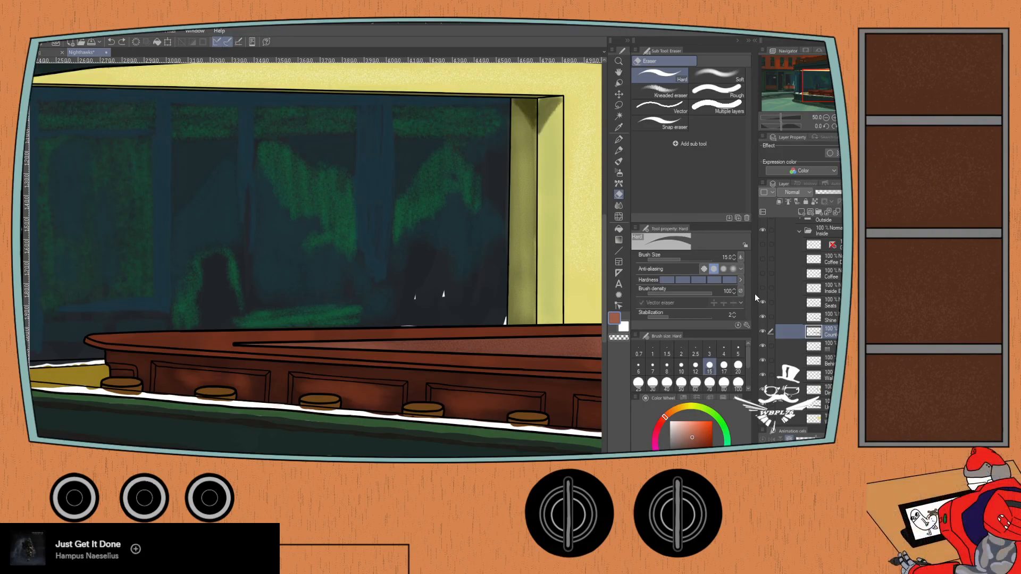
left_click_drag(219, 407, 332, 421)
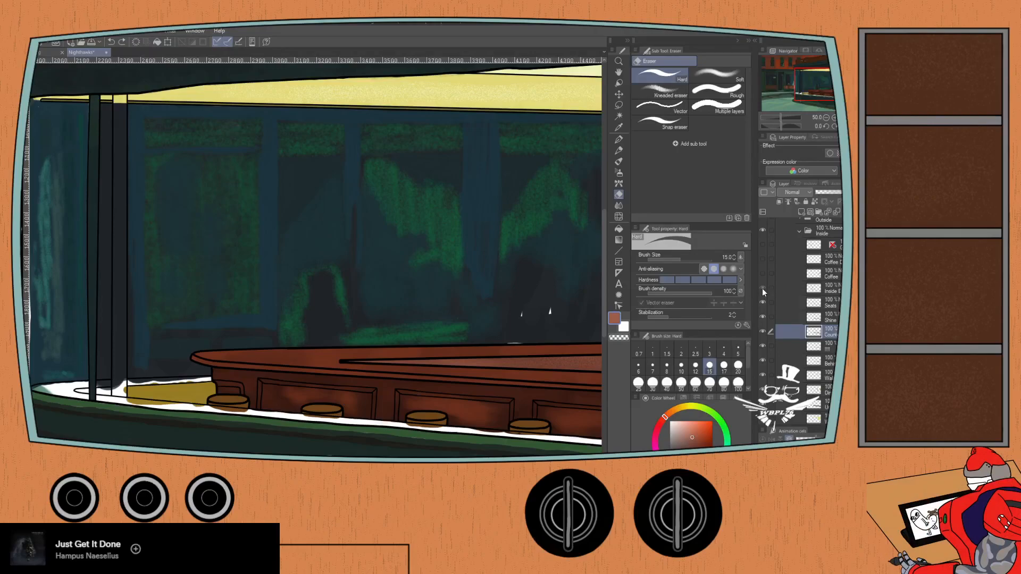
left_click(762, 288)
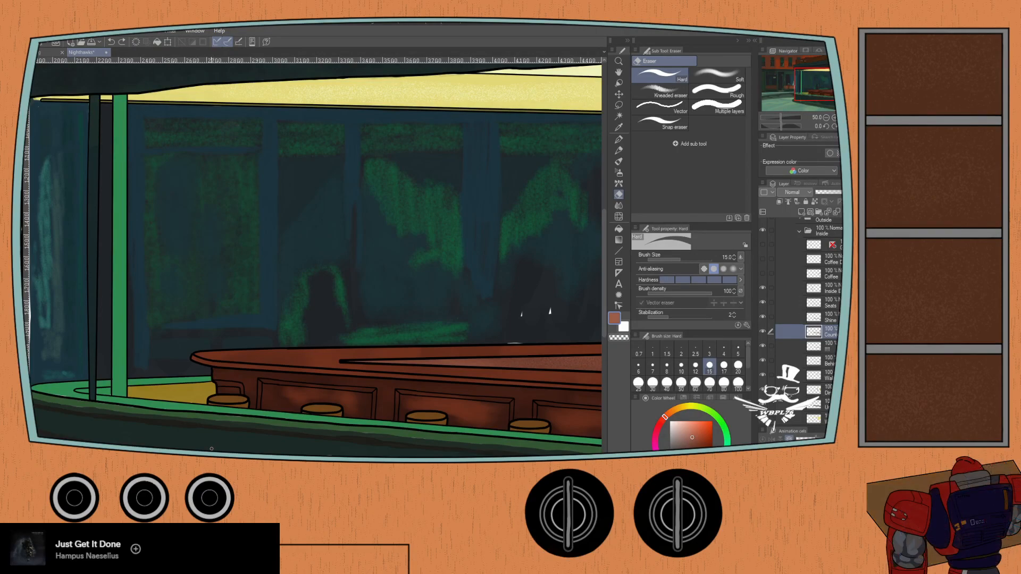
- Sample the bright green of the ledge beside the stools for the Oil paint brush at size 30
scroll(204, 445, "up", 3)
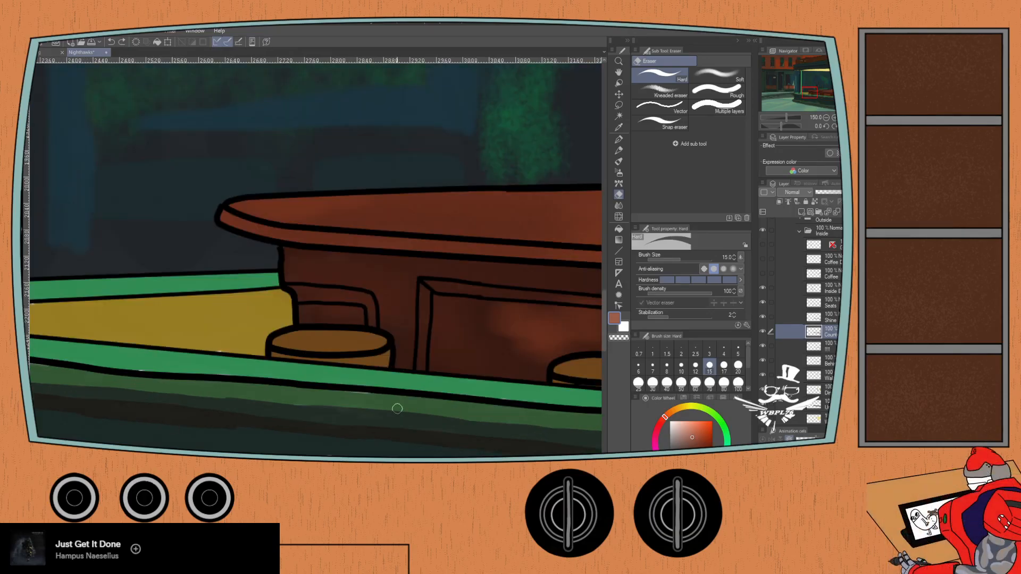
key("p")
left_click(171, 357, "alt")
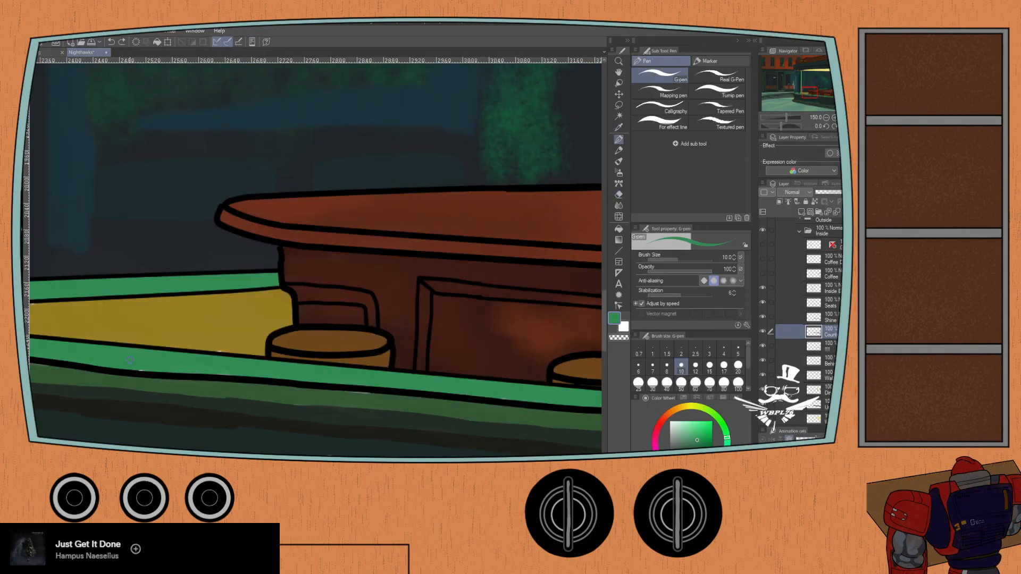
key("b")
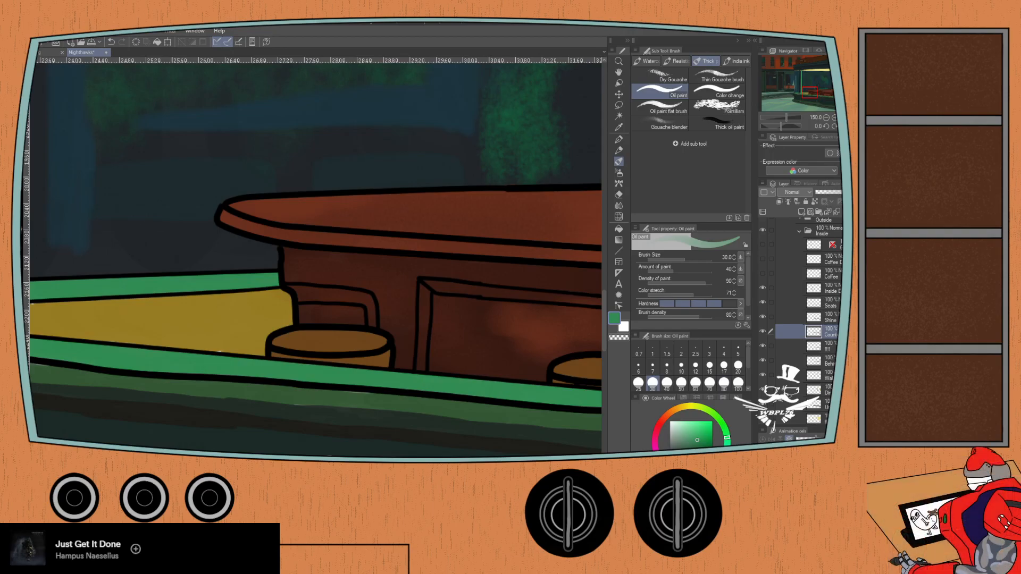
- Inspect the green ledge and window post around the counter's rounded end for unpainted slivers
scroll(803, 319, "down", 5)
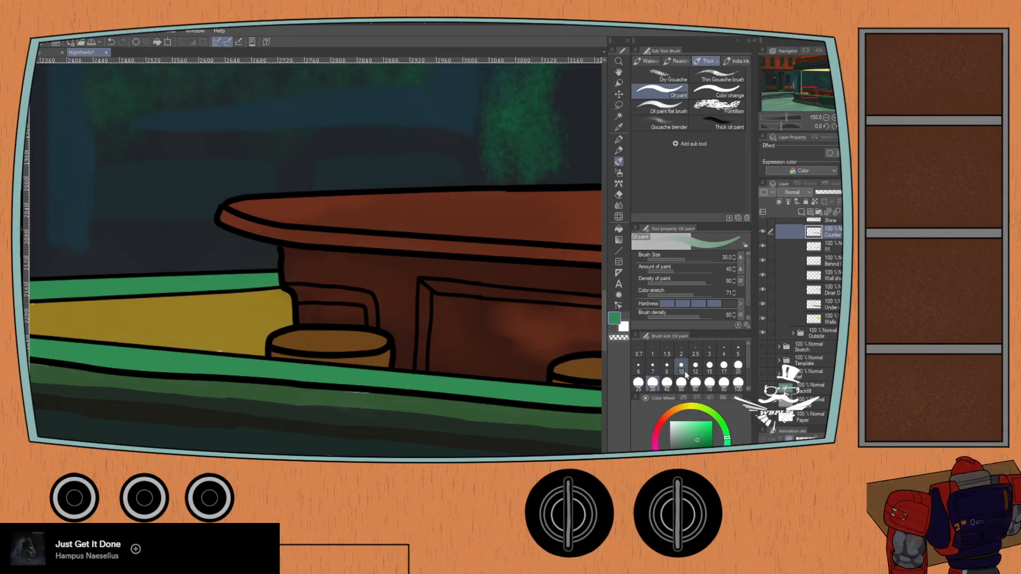
key("ctrl+minus")
left_click_drag(117, 336, 165, 335)
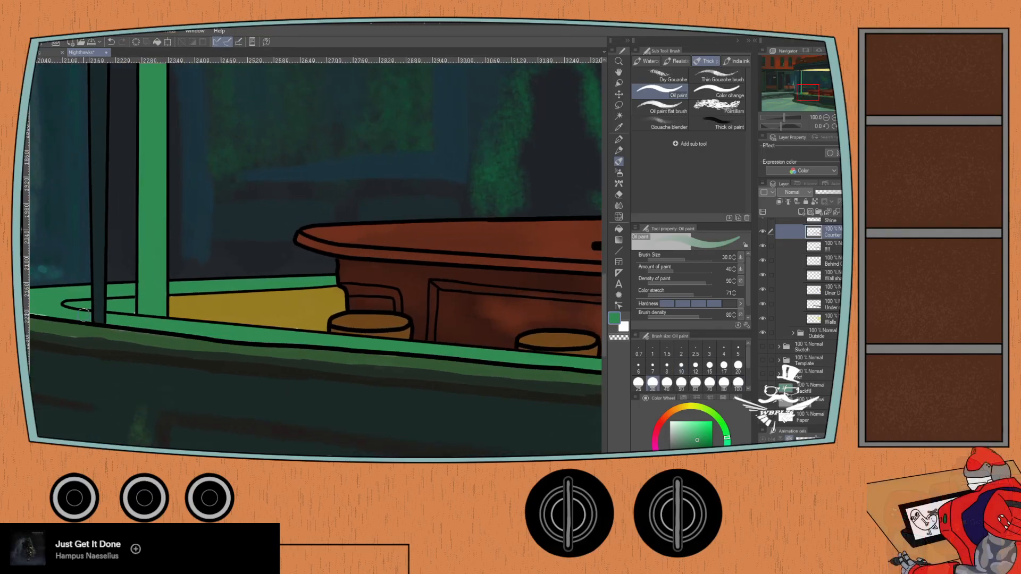
scroll(117, 312, "up", 2)
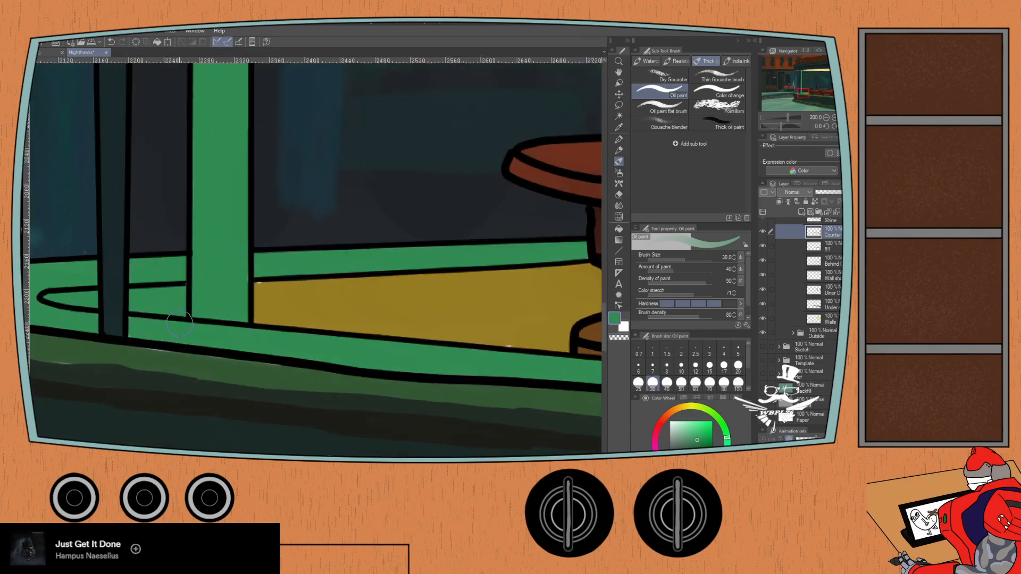
left_click_drag(210, 290, 362, 274)
left_click_drag(84, 280, 95, 283)
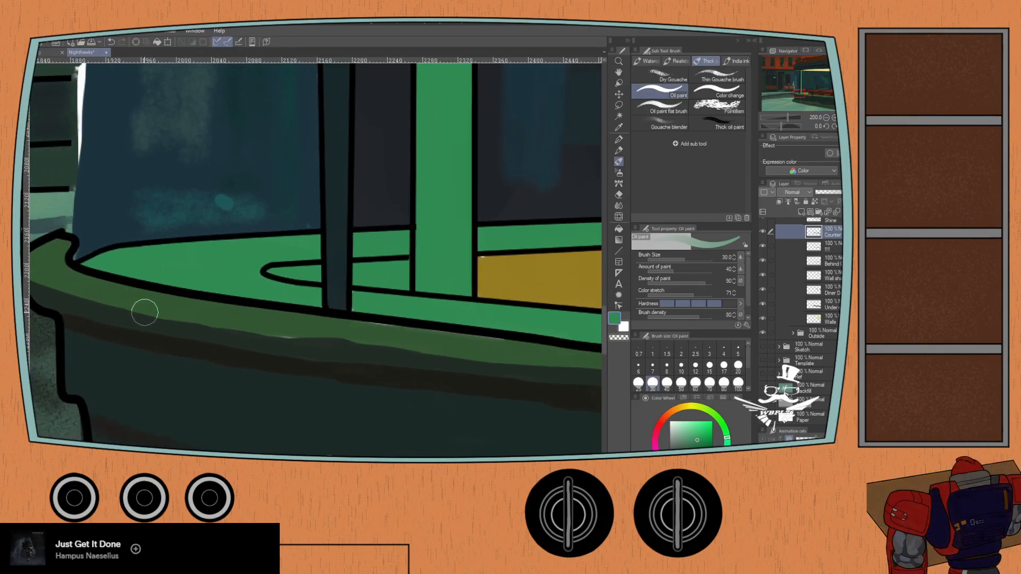
scroll(137, 301, "down", 4)
left_click_drag(157, 290, 178, 399)
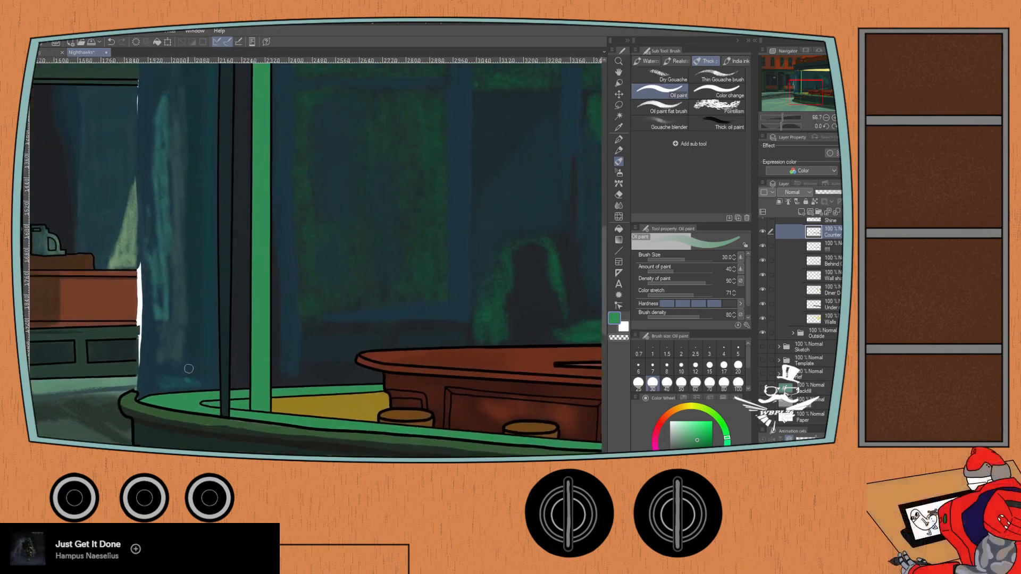
- Show the base color layer of the two coffee urns standing on the counter
scroll(179, 363, "down", 1)
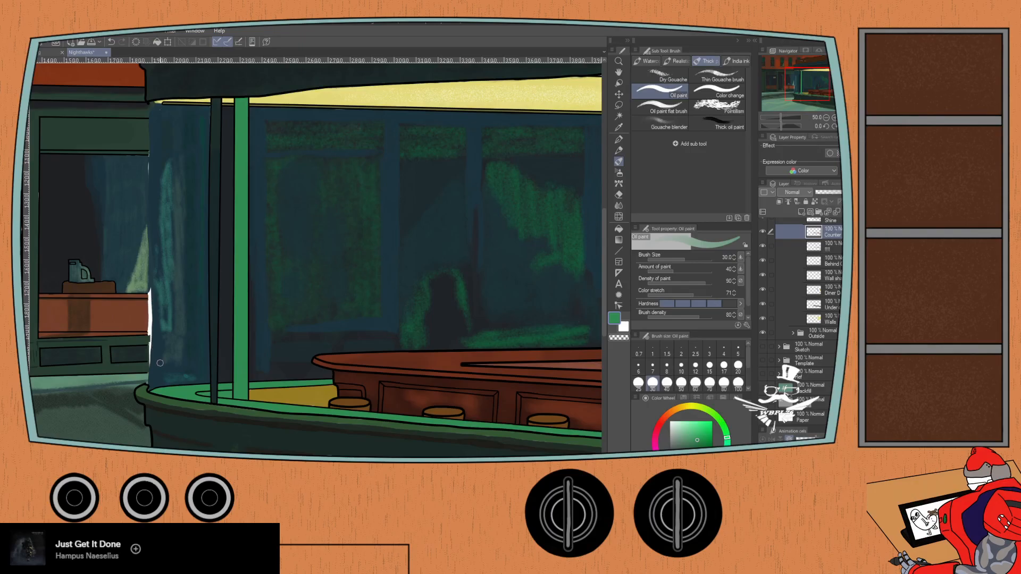
left_click_drag(353, 342, 173, 293)
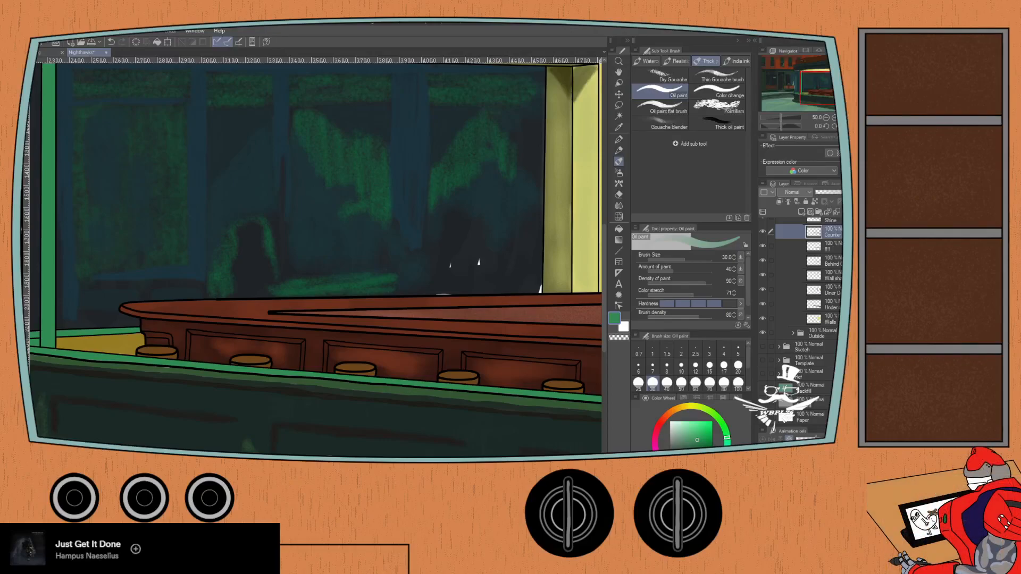
scroll(839, 235, "up", 5)
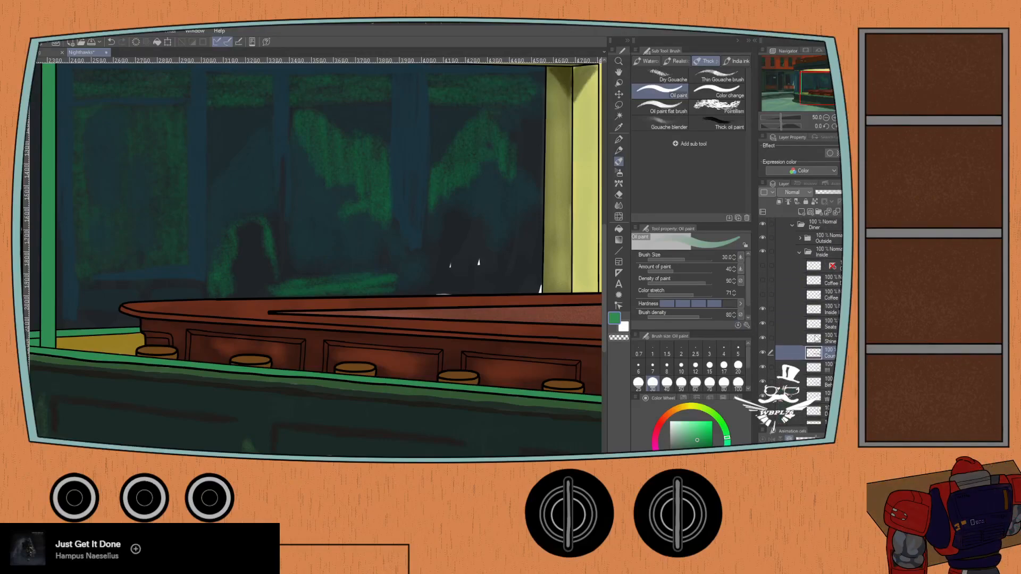
scroll(809, 338, "up", 3)
left_click_drag(452, 326, 229, 343)
left_click(763, 337)
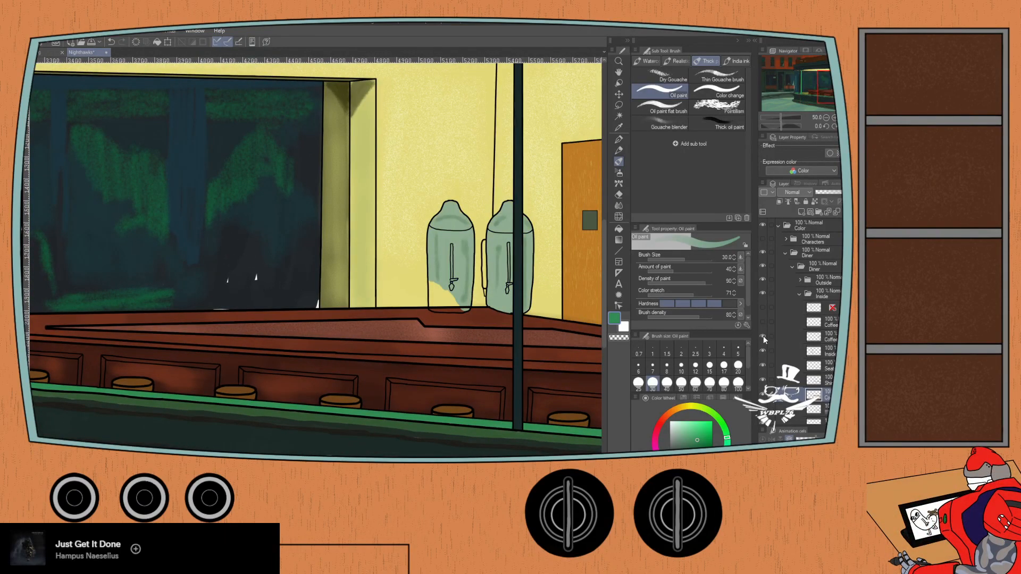
- Sample the pale green of the left coffee urn for the Oil paint brush at size 30
scroll(428, 299, "up", 4)
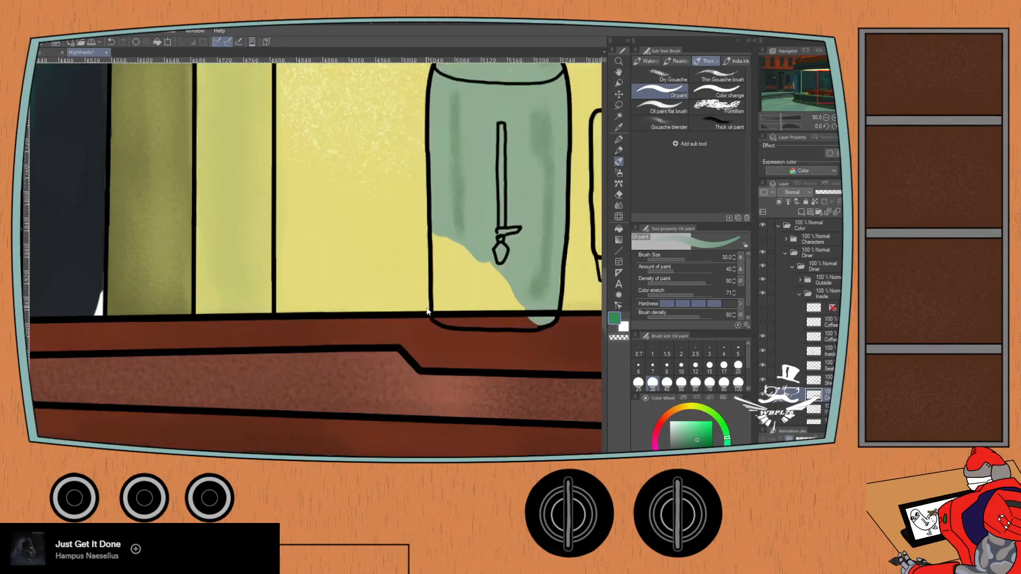
left_click_drag(450, 288, 365, 287)
key("i")
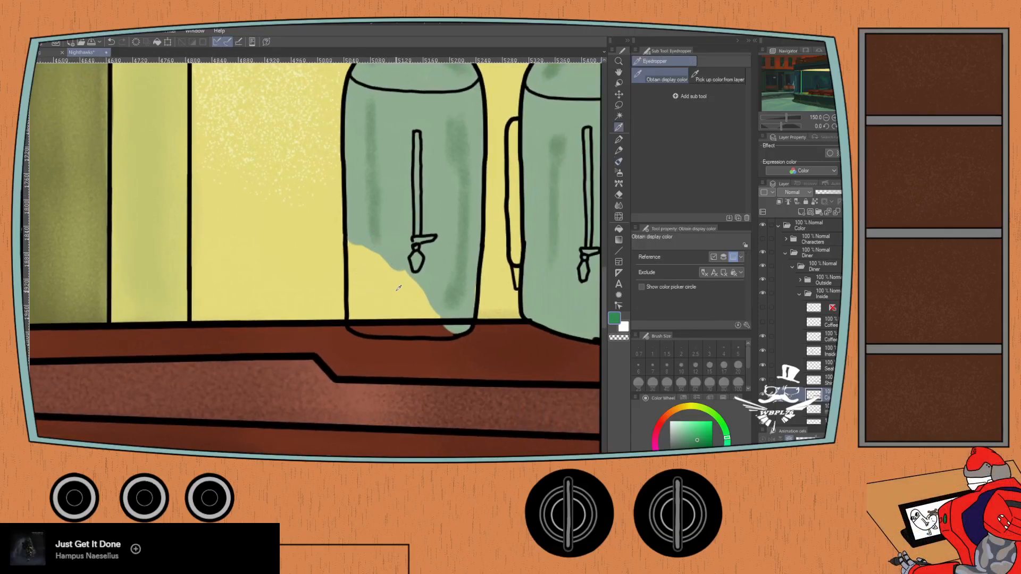
key("b")
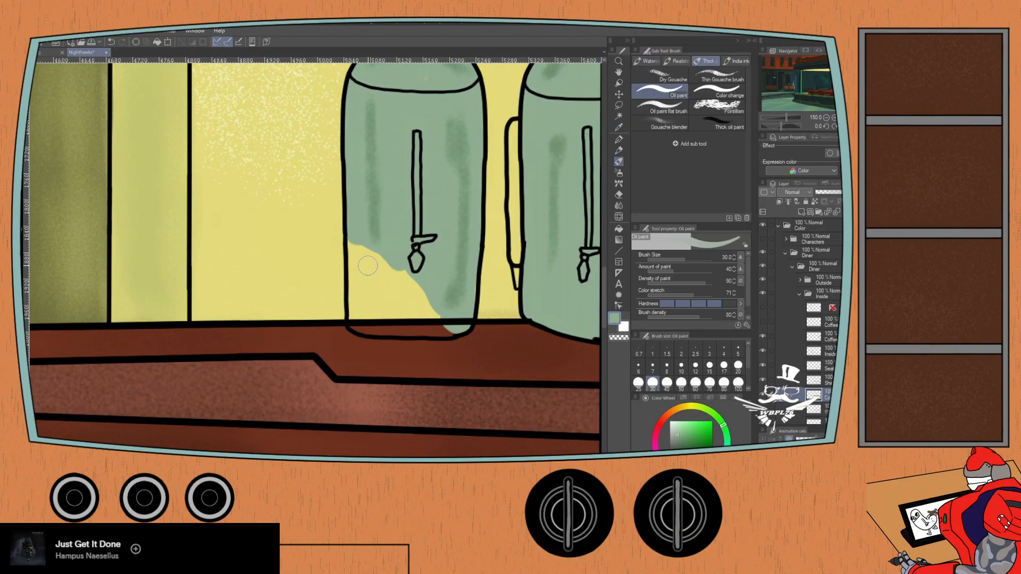
mouse_move(360, 254)
left_mouse_down()
mouse_move(352, 245)
mouse_move(355, 268)
mouse_move(358, 257)
mouse_move(410, 282)
mouse_move(435, 312)
mouse_move(431, 326)
left_mouse_up()
key("ctrl+z")
key("ctrl+z")
key("ctrl+z")
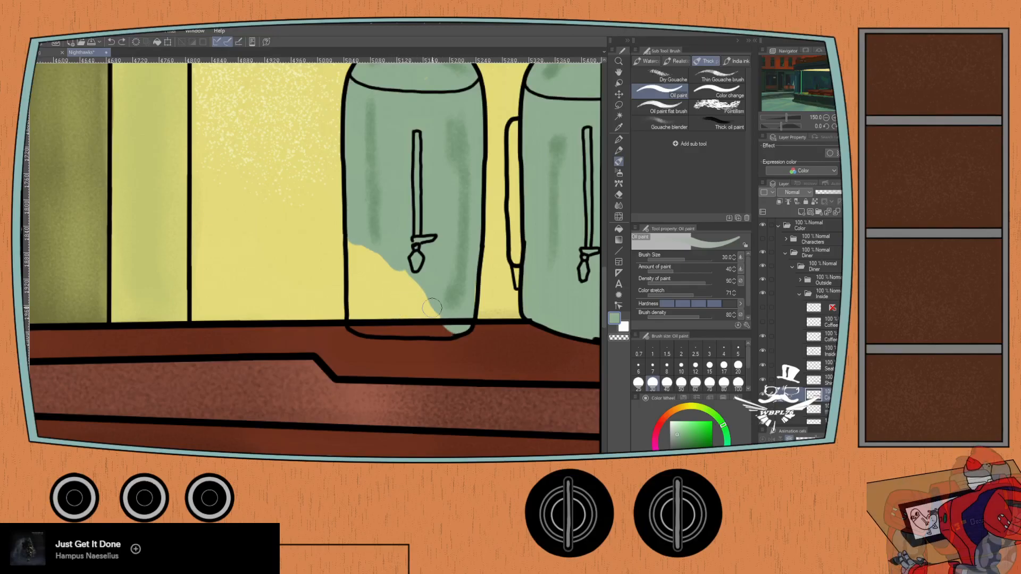
- Select the lower Coffee color layer and fill the unpainted bottom corner of the left urn with pale green
left_click(823, 337)
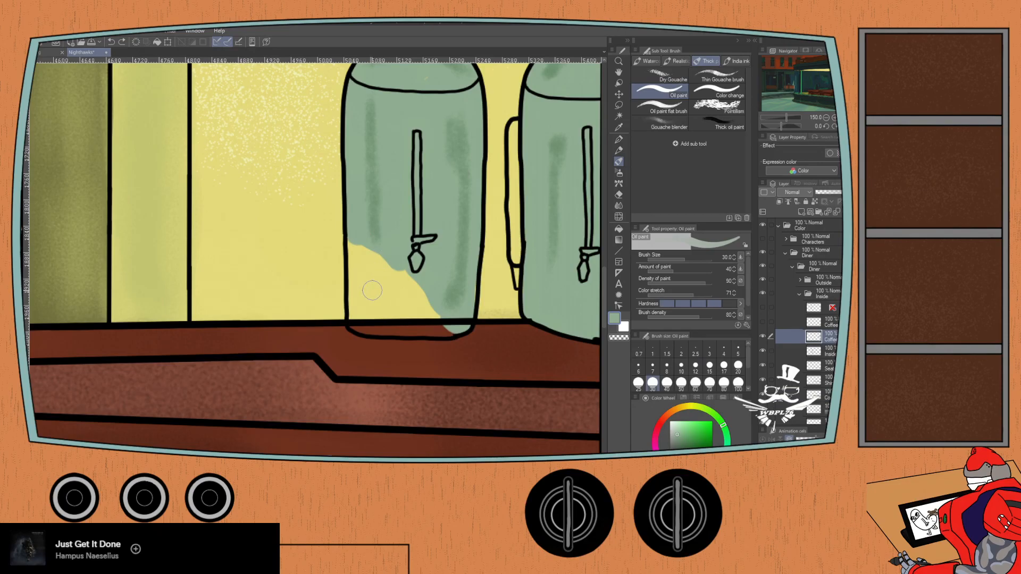
mouse_move(355, 250)
left_mouse_down()
mouse_move(406, 278)
mouse_move(451, 328)
mouse_move(410, 325)
mouse_move(434, 324)
mouse_move(361, 274)
mouse_move(358, 294)
mouse_move(354, 276)
mouse_move(354, 321)
mouse_move(400, 328)
mouse_move(403, 317)
mouse_move(358, 296)
mouse_move(388, 316)
left_mouse_up()
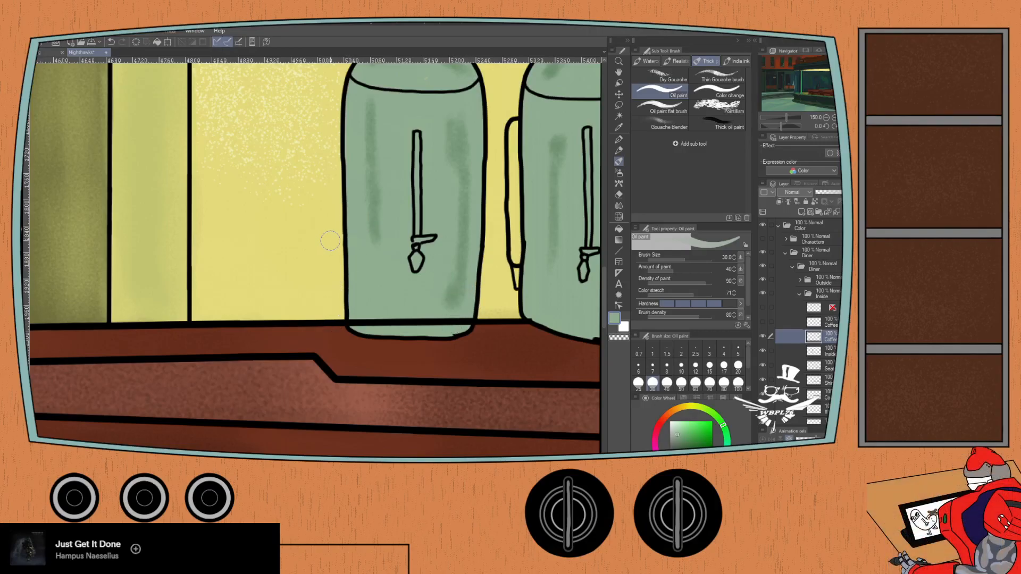
key("ctrl+minus")
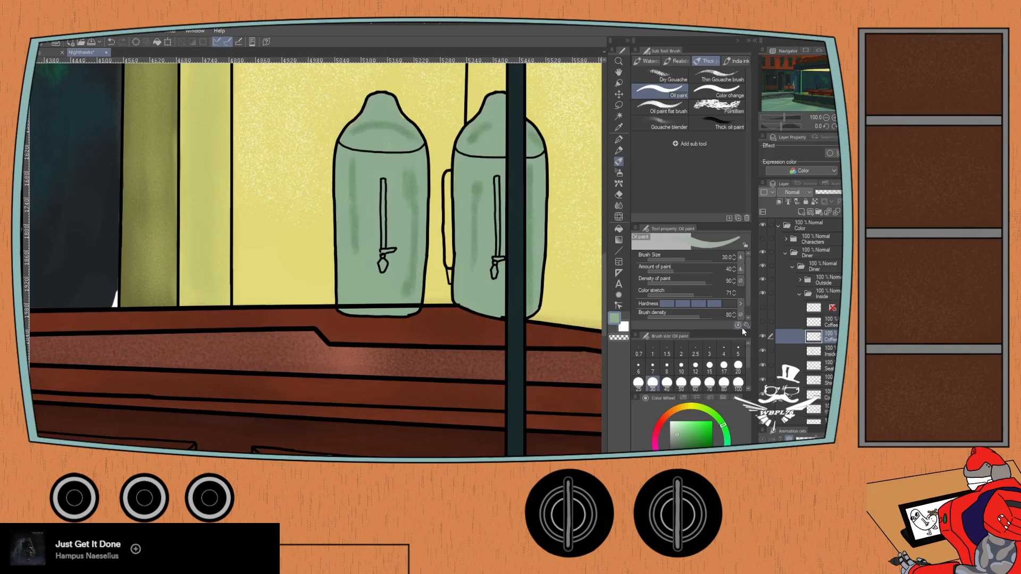
- Show the Coffee detail layer with the urns' gauges, taps and vents
left_click(762, 323)
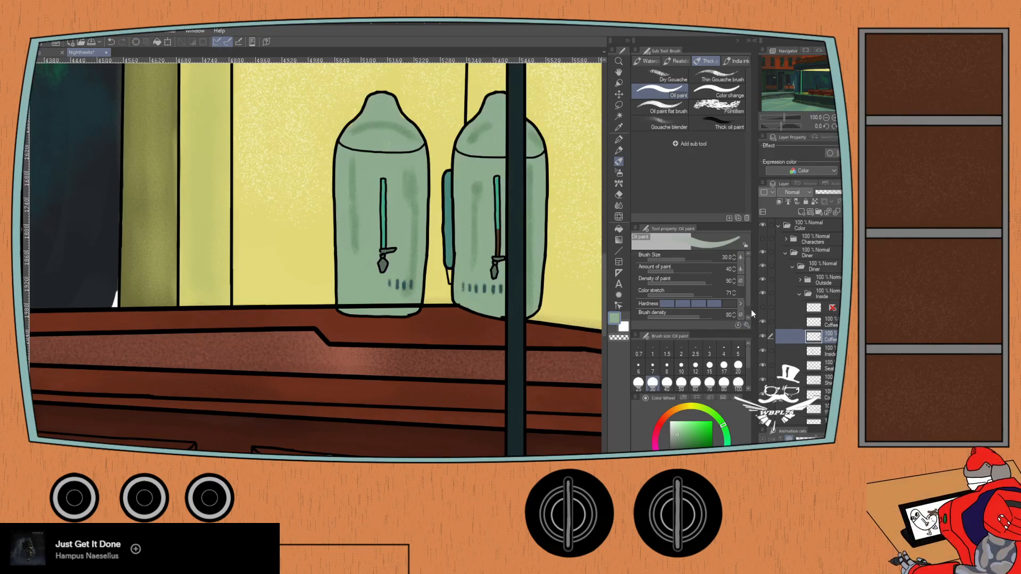
key("ctrl+minus")
left_click_drag(141, 289, 260, 305)
left_click_drag(64, 241, 457, 310)
left_click_drag(372, 308, 414, 314)
scroll(414, 315, "down", 1)
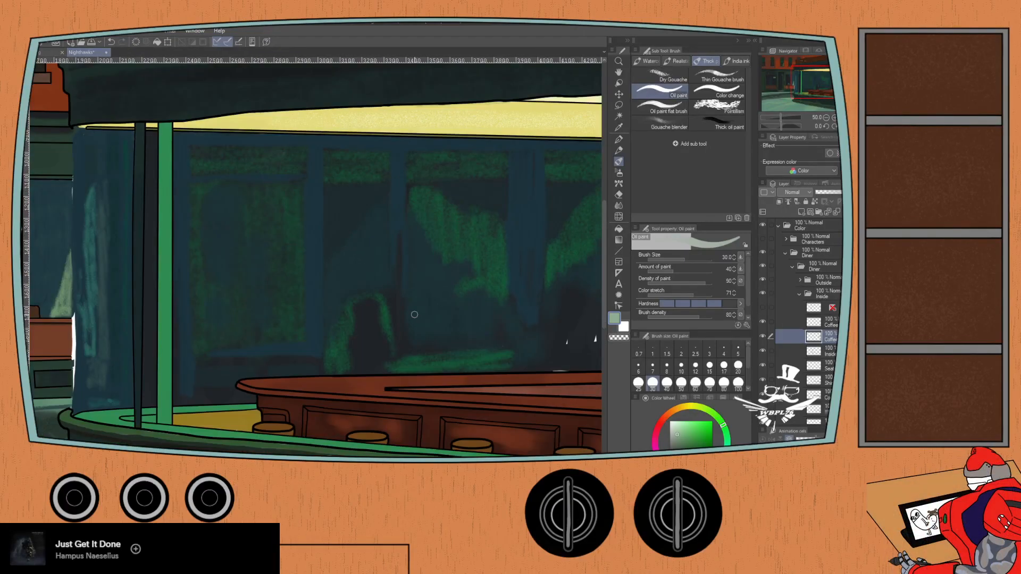
- Show the topmost layer of the Inside folder and review the curved window, back wall and counter
left_click(762, 308)
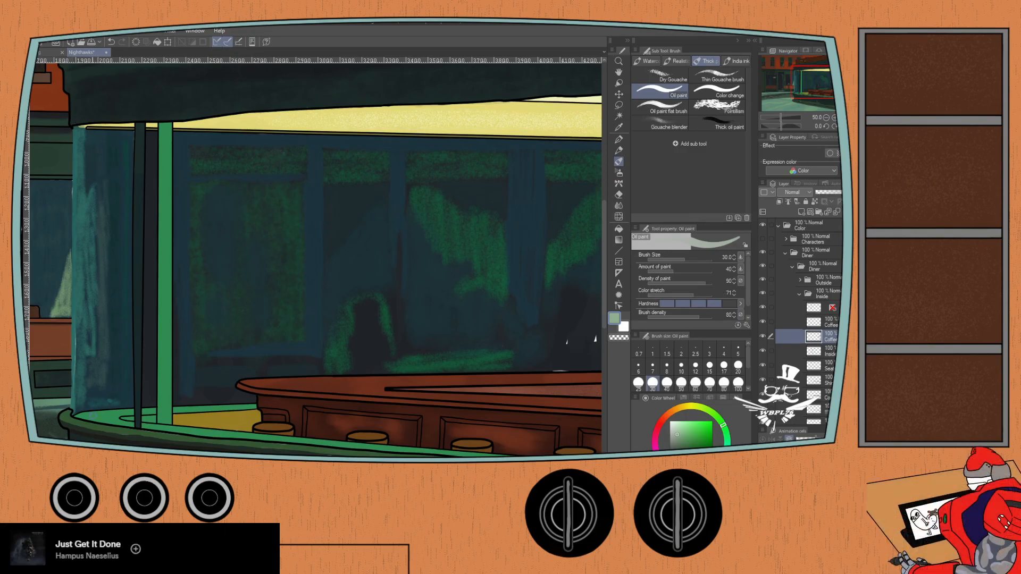
left_click_drag(393, 267, 229, 241)
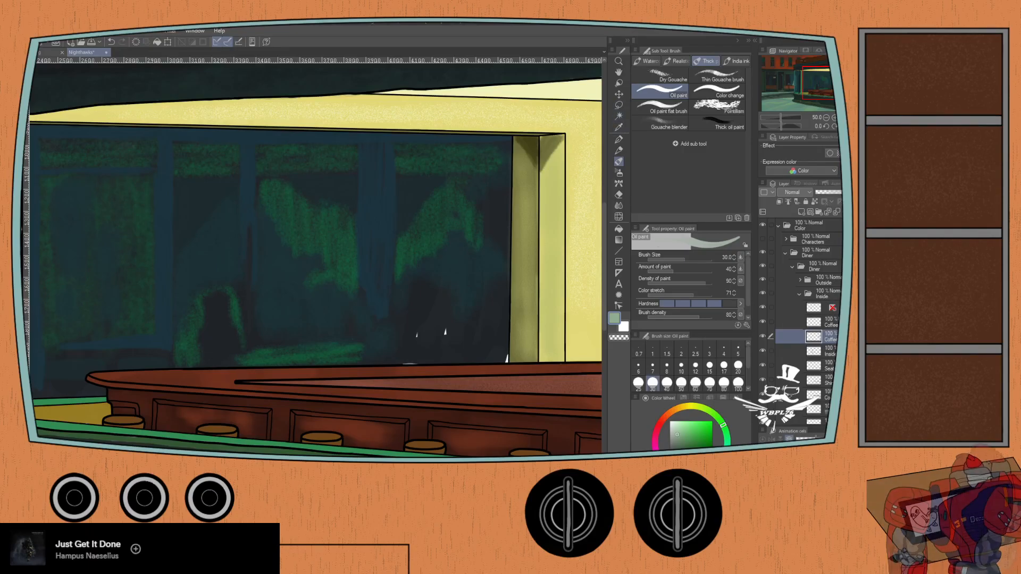
left_click_drag(276, 385, 103, 324)
mouse_move(173, 341)
left_mouse_down()
mouse_move(98, 333)
mouse_move(115, 359)
mouse_move(103, 366)
left_mouse_up()
scroll(296, 340, "down", 3)
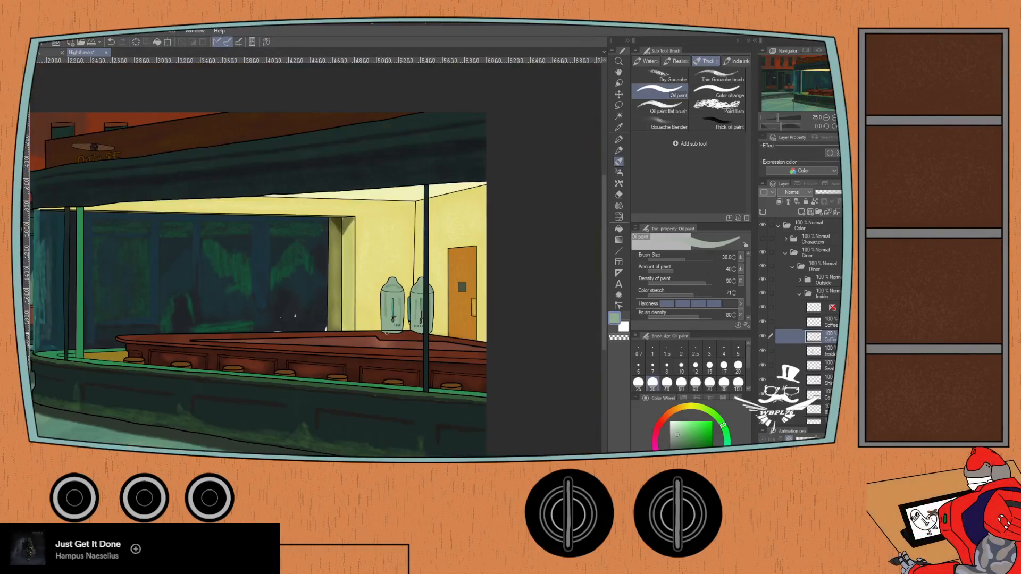
- Collapse the Color folder, open the Diner folder inside Lines, and check the Counter line layer by toggling it
scroll(366, 321, "up", 6)
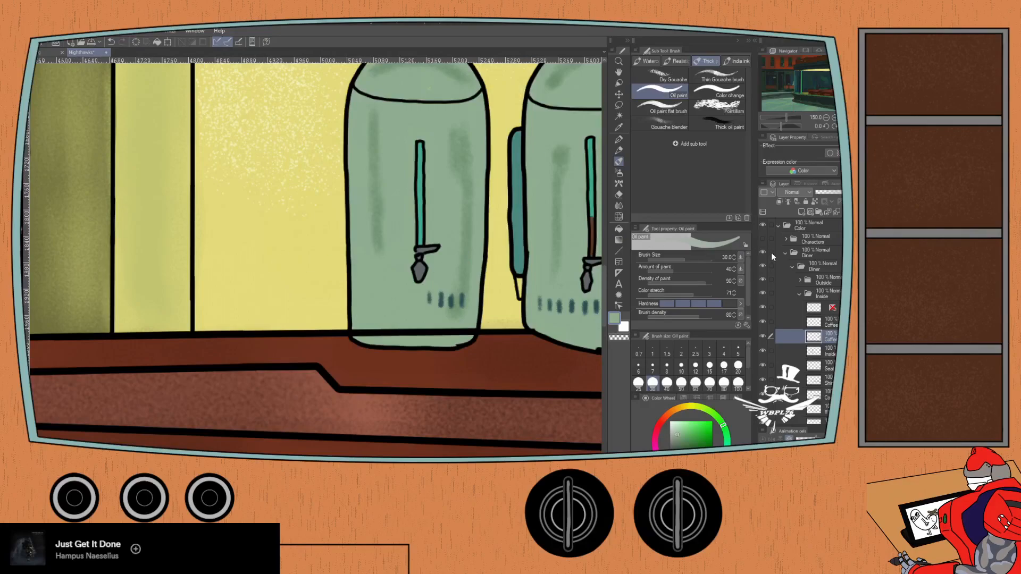
left_click(786, 240)
left_click(783, 240)
left_click(778, 225)
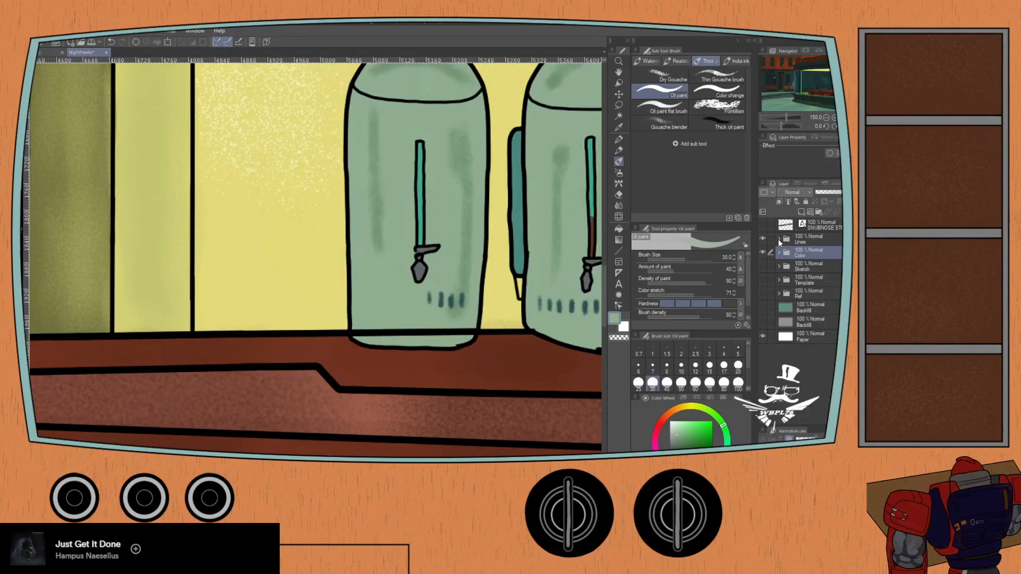
left_click(779, 241)
left_click(785, 266)
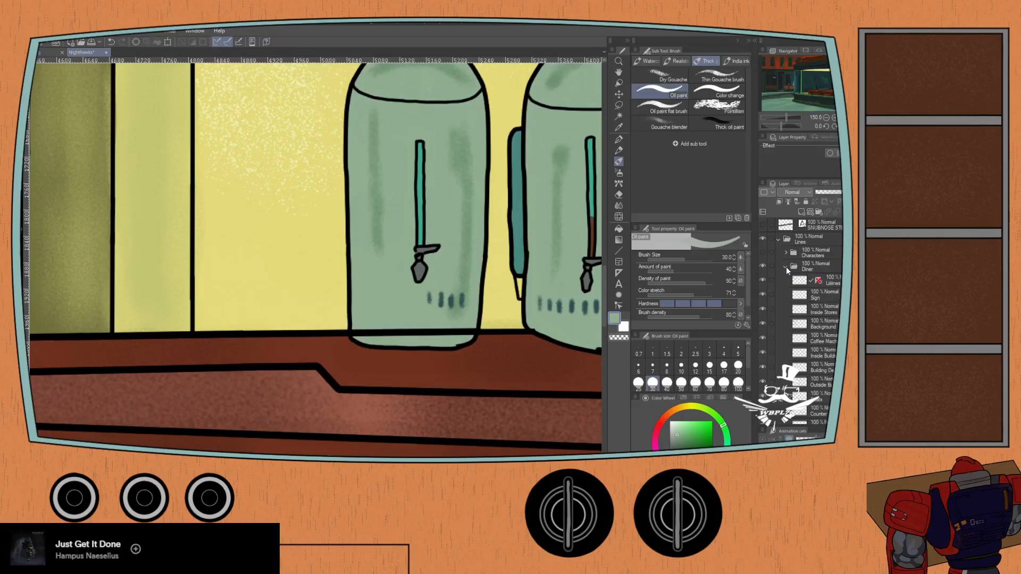
left_click(763, 411)
left_click(763, 411)
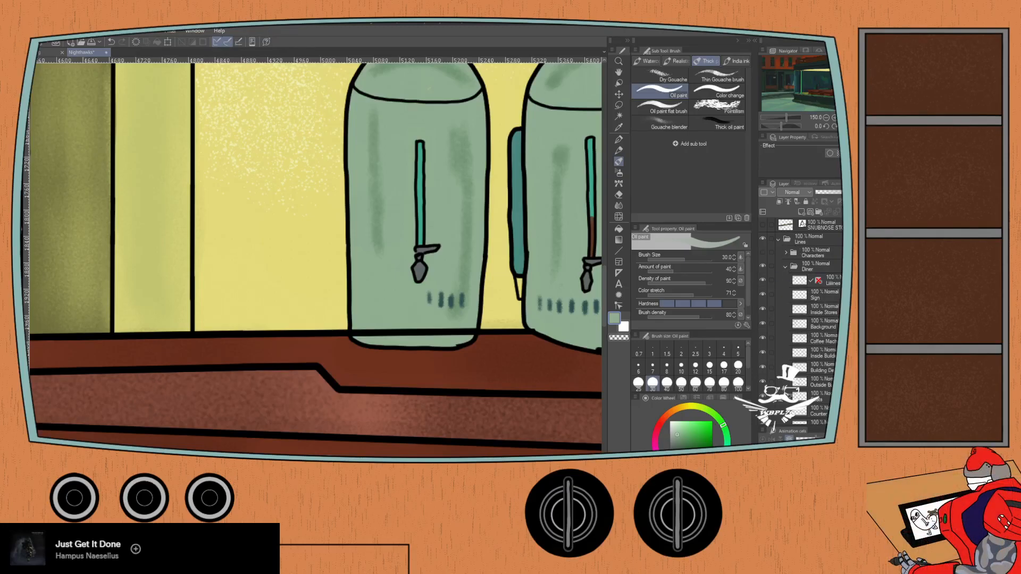
- Erase the counter line crossing the left urn's base on the Counter line layer with the Hard eraser at size 15
left_click(822, 415)
key("e")
mouse_move(357, 329)
left_mouse_down()
mouse_move(380, 334)
mouse_move(471, 330)
left_mouse_up()
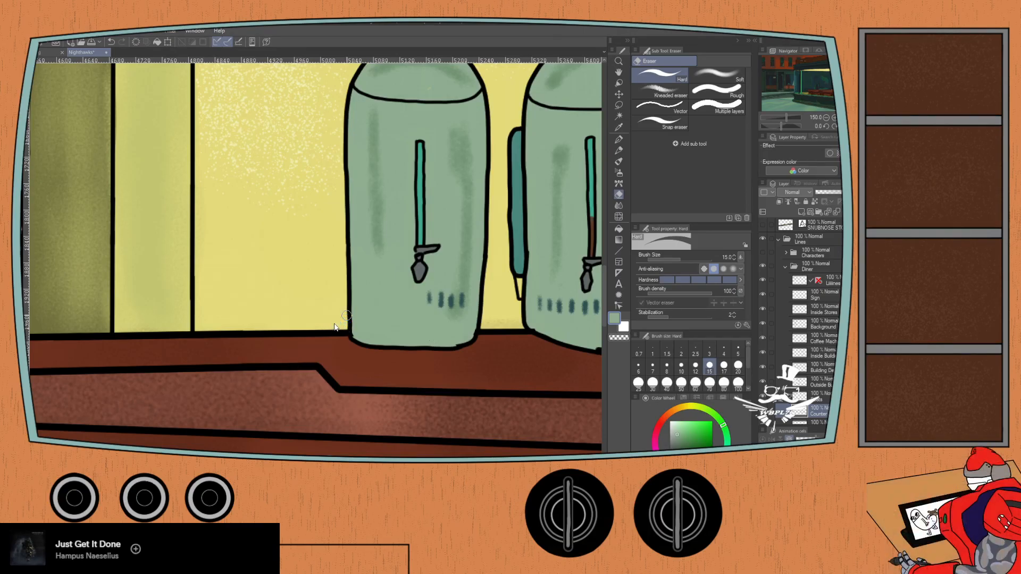
scroll(335, 326, "down", 5)
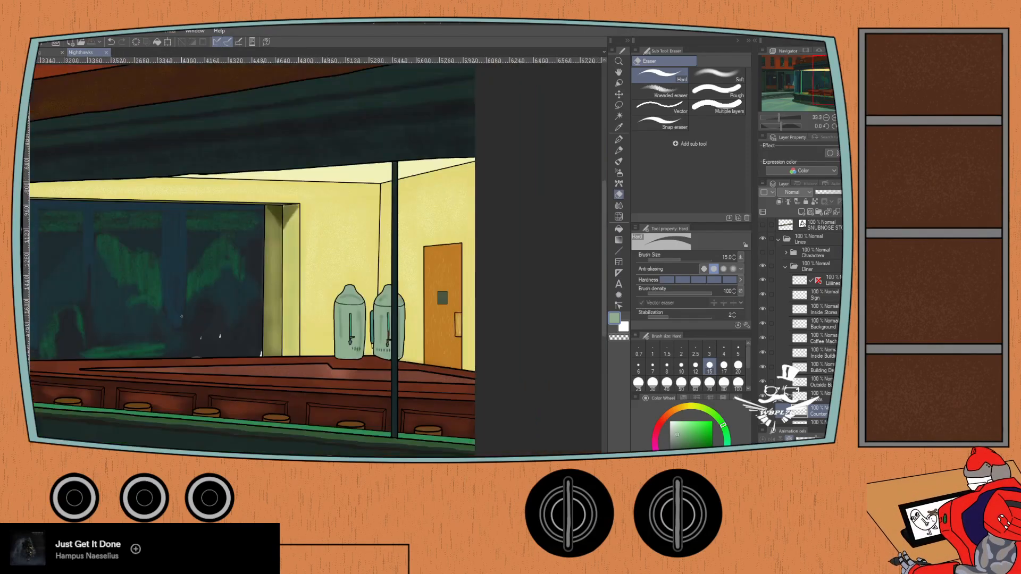
- Collapse the Lines folder, reopen the Color folder, and collapse the diner's Inside folder
left_click(785, 267)
left_click(779, 238)
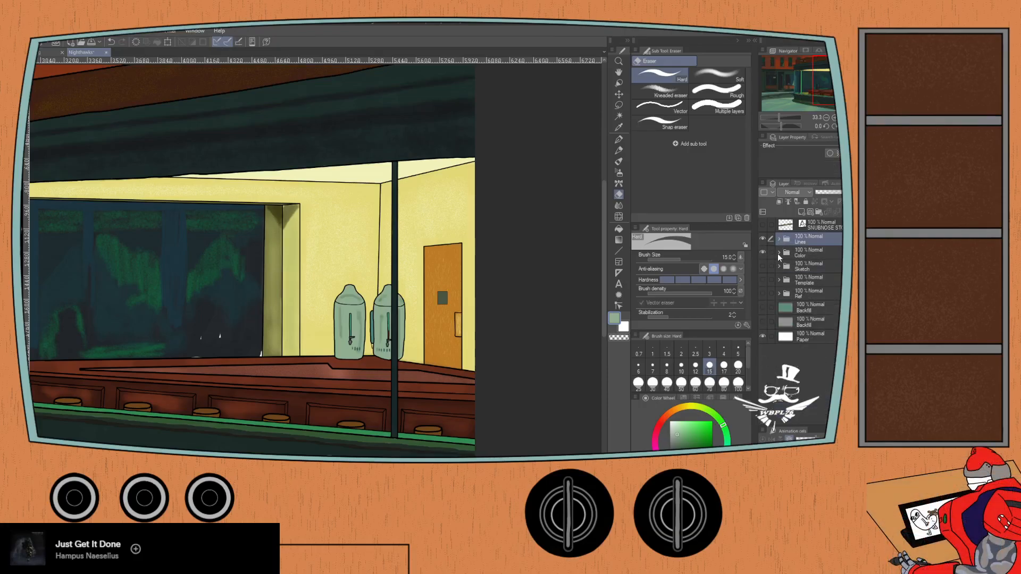
left_click(778, 253)
left_click(798, 321)
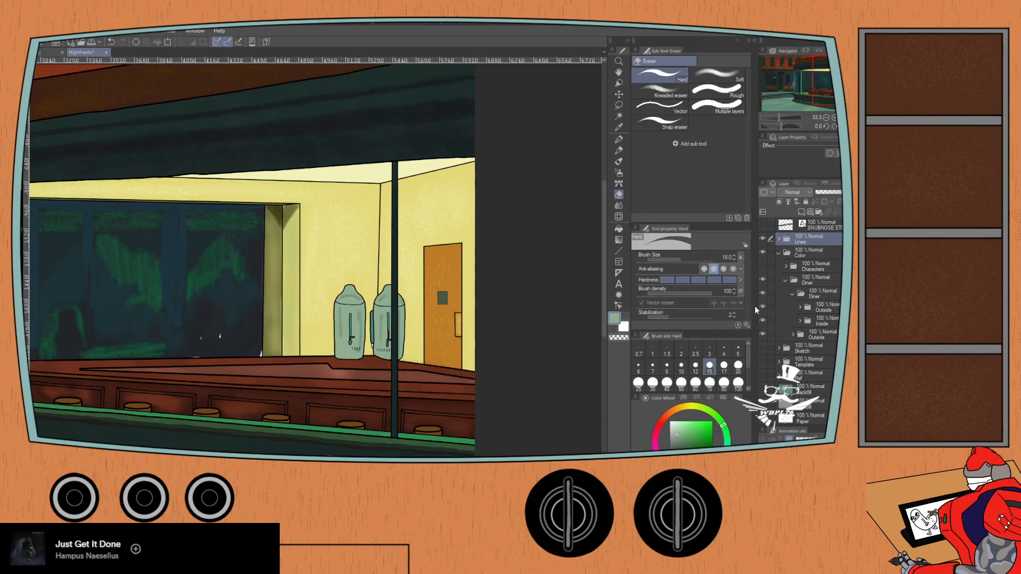
mouse_move(134, 308)
left_mouse_down()
mouse_move(305, 292)
mouse_move(326, 303)
left_mouse_up()
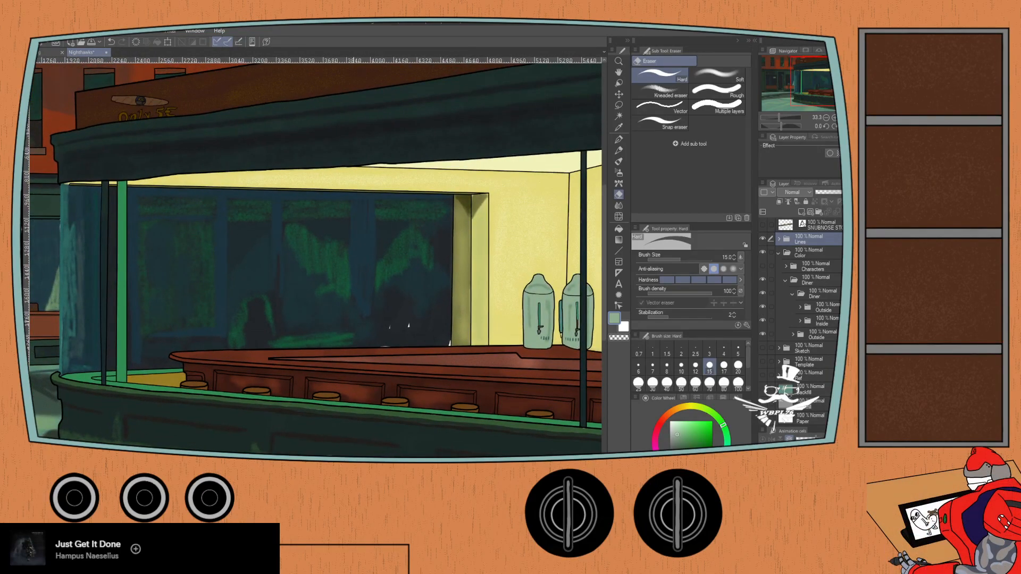
- Toggle the street's Outside folder and the diner's Outside folder to check what each one contains
left_click(763, 334)
left_click(763, 334)
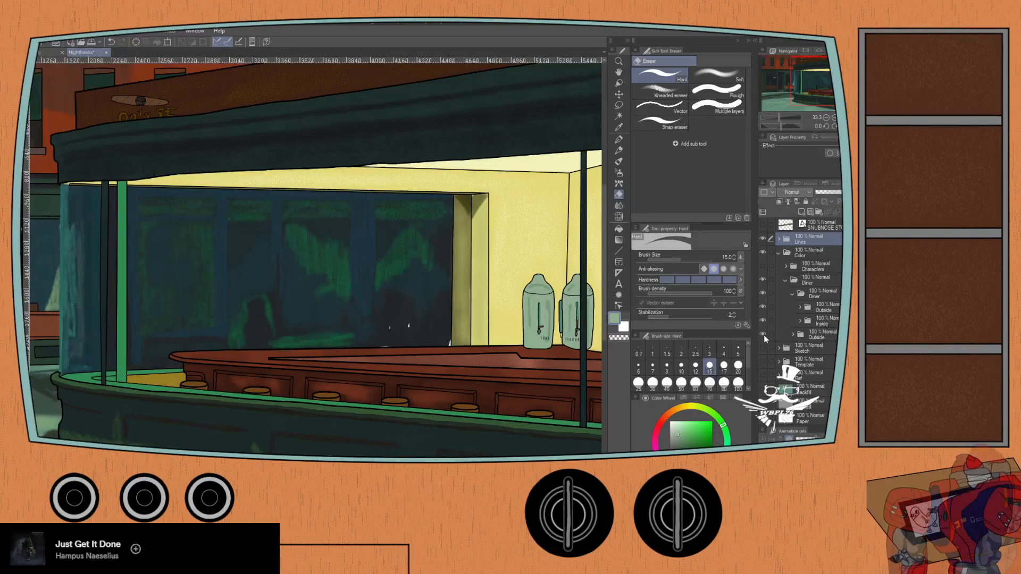
left_click(762, 306)
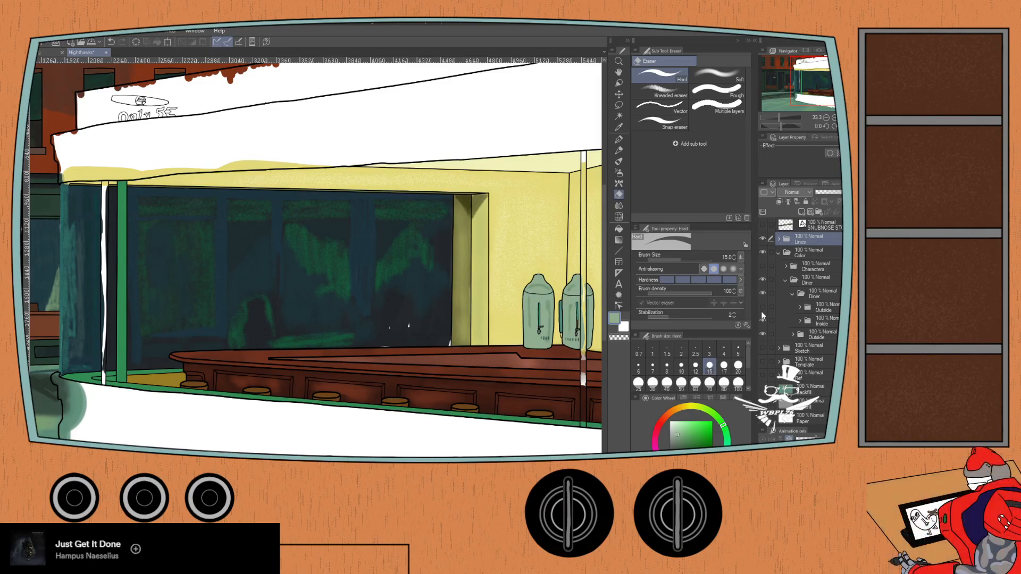
left_click(762, 306)
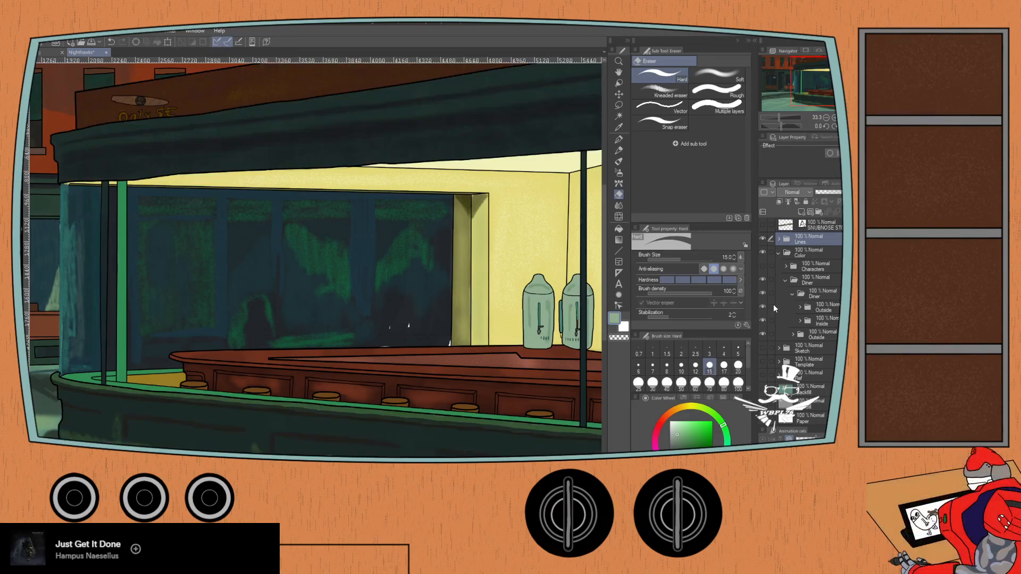
- Collapse the inner Diner folder, open the street's Outside folder, and check and expand its behind-glass folder
left_click(791, 295)
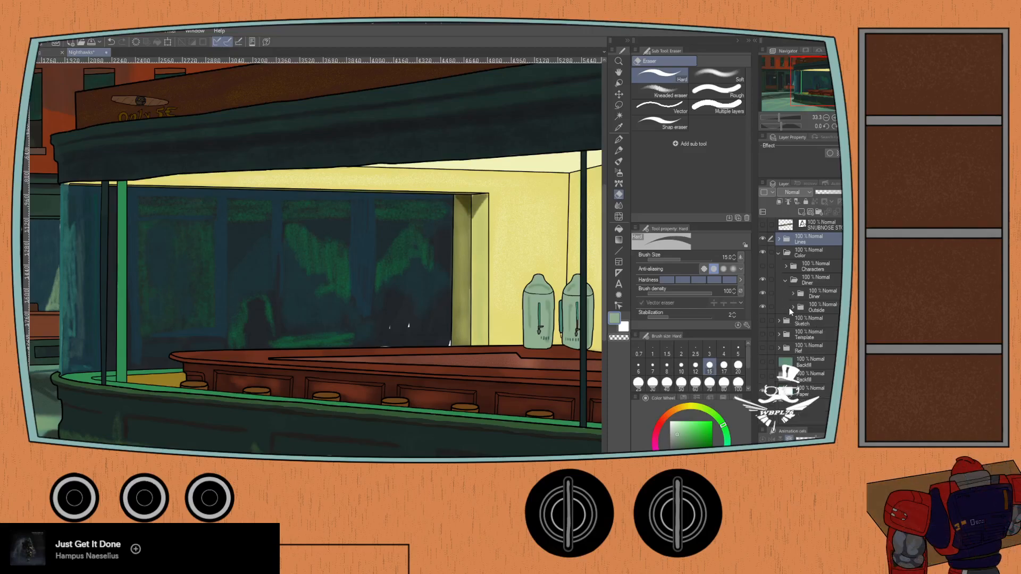
left_click(790, 307)
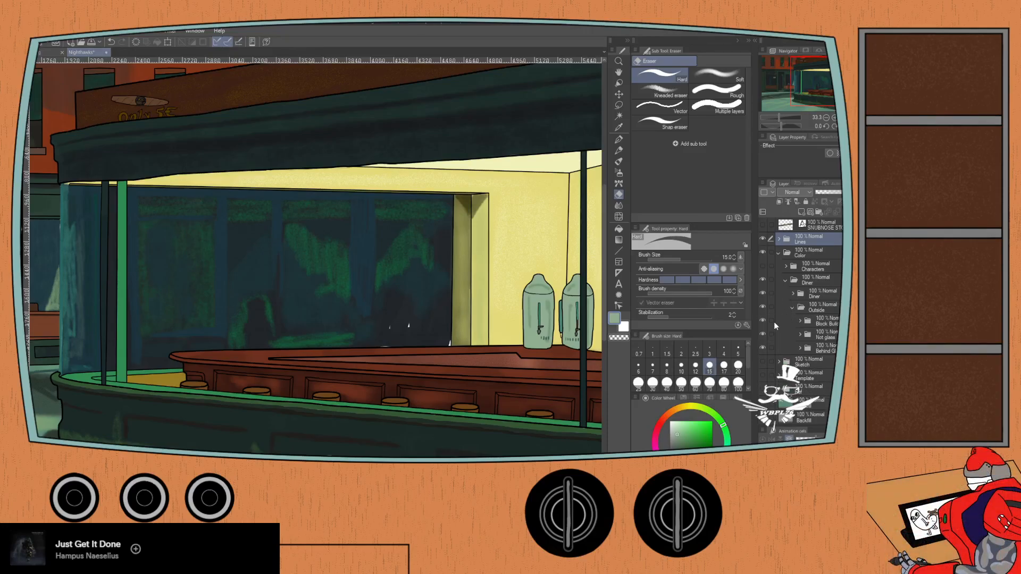
left_click(762, 348)
left_click(762, 347)
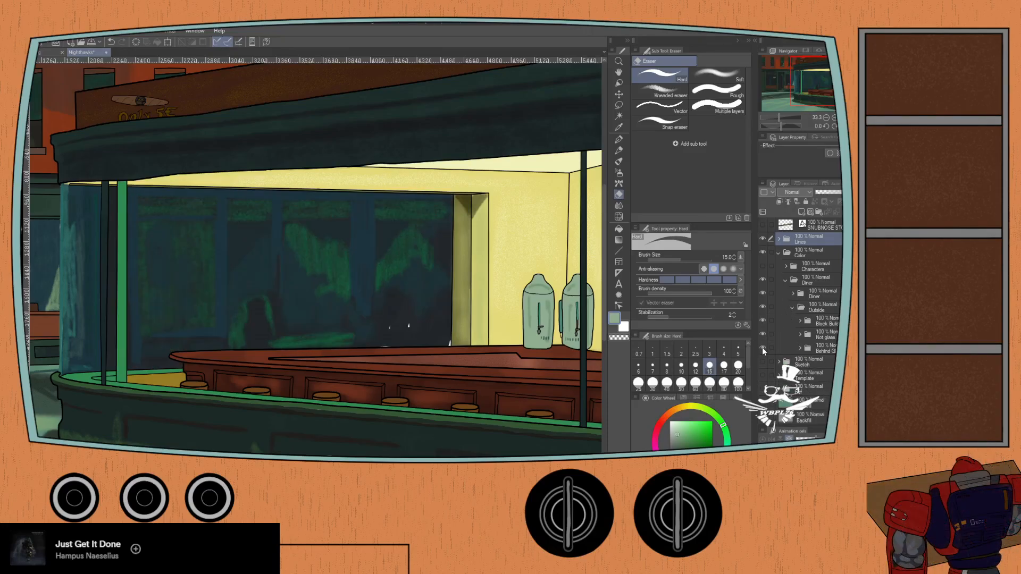
left_click(799, 349)
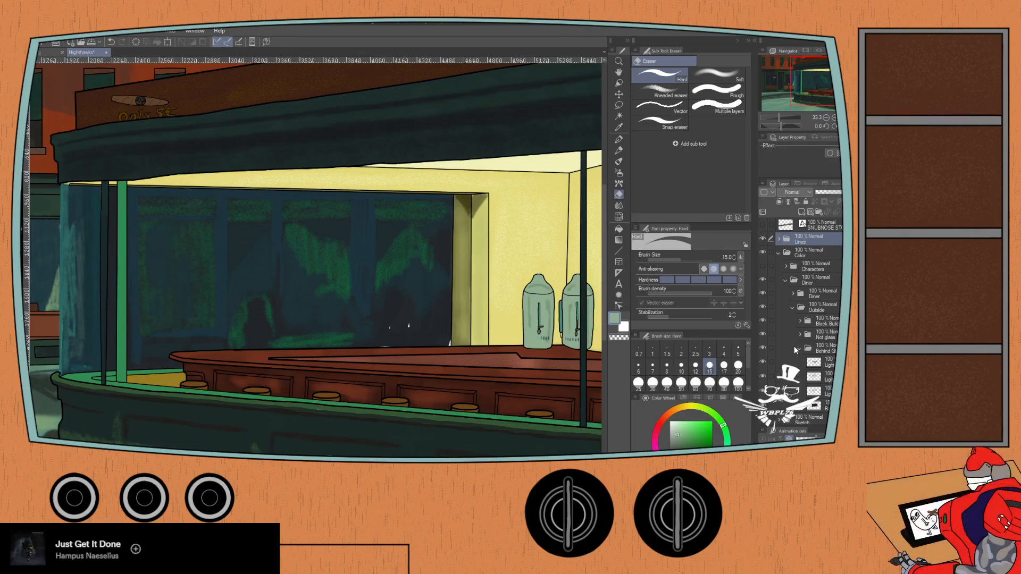
- Hide the block building folder in the Outside group and inspect the storefront area beside the diner
key("ctrl+minus")
key("ctrl+minus")
key("ctrl+minus")
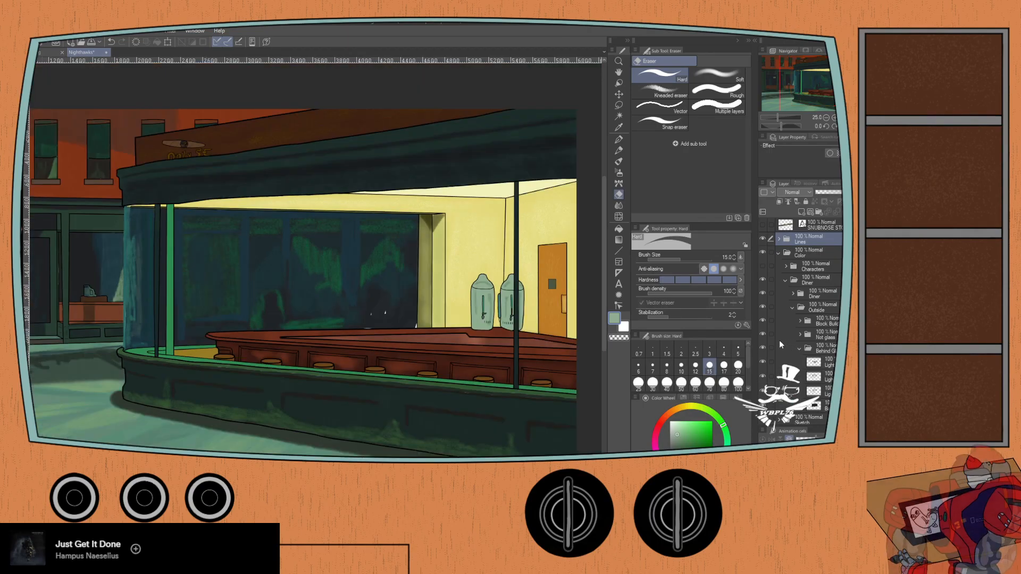
left_click_drag(203, 306, 213, 344)
scroll(214, 344, "up", 3)
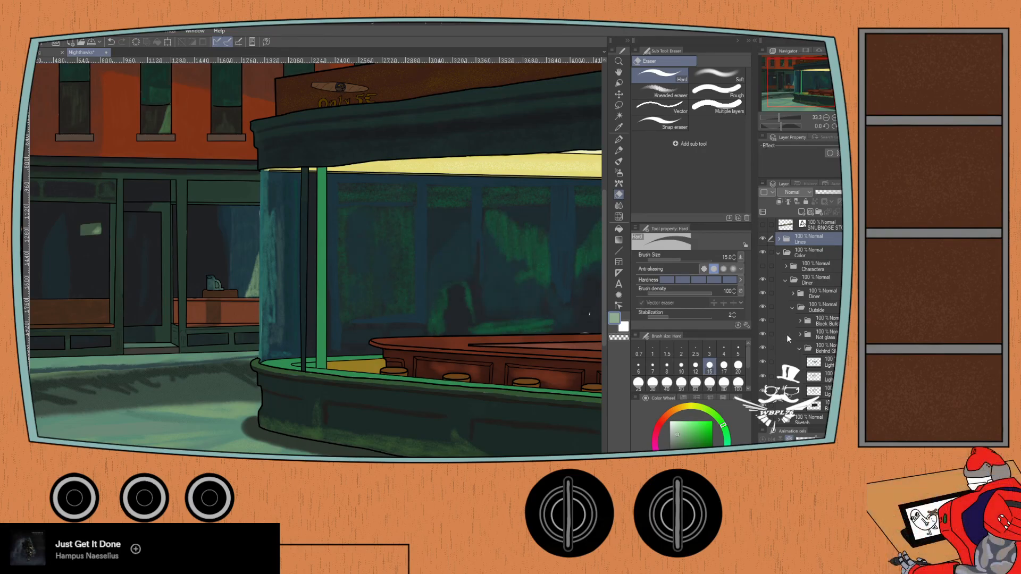
left_click(761, 320)
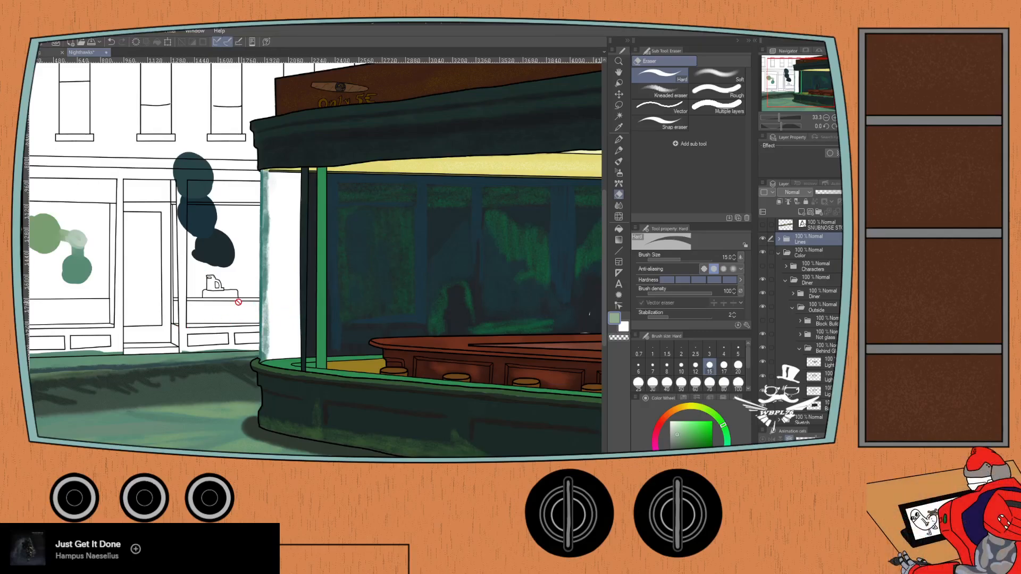
left_click_drag(180, 324, 255, 335)
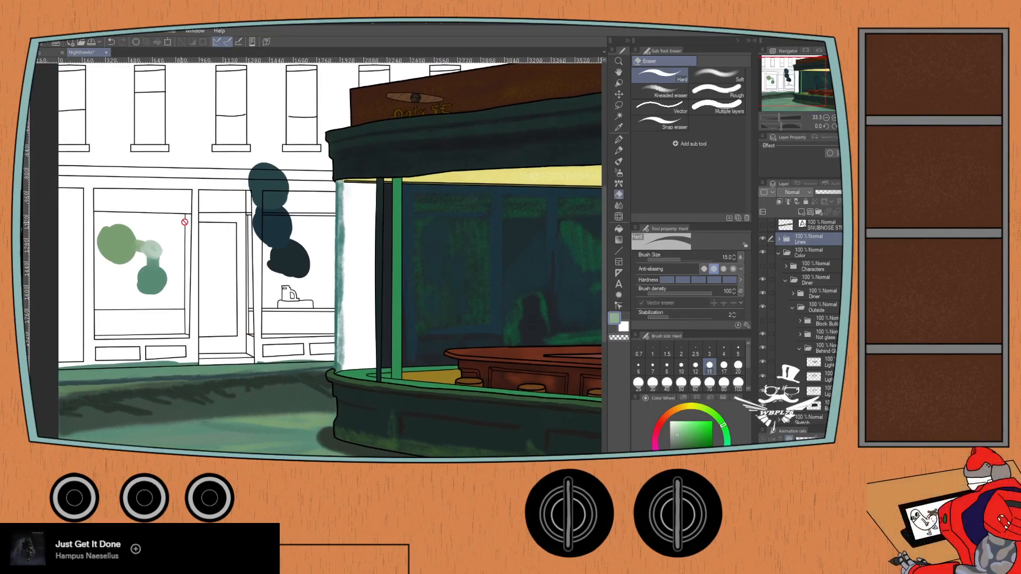
- Toggle the block building folder and the non-glass folder below it in the Outside group to inspect the storefront beside the diner
left_click(762, 319)
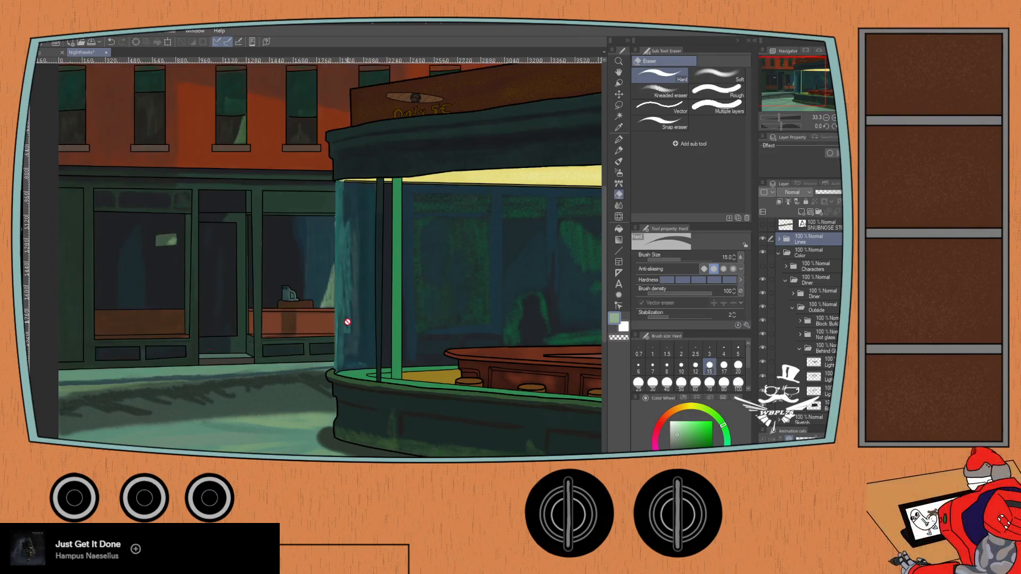
left_click(762, 320)
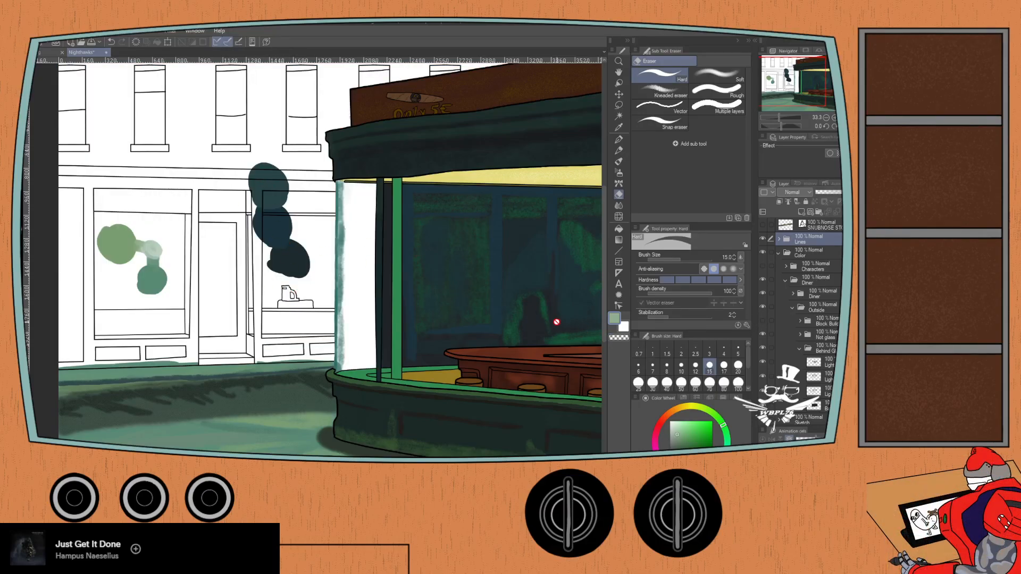
scroll(235, 288, "down", 1)
left_click_drag(220, 262, 214, 287)
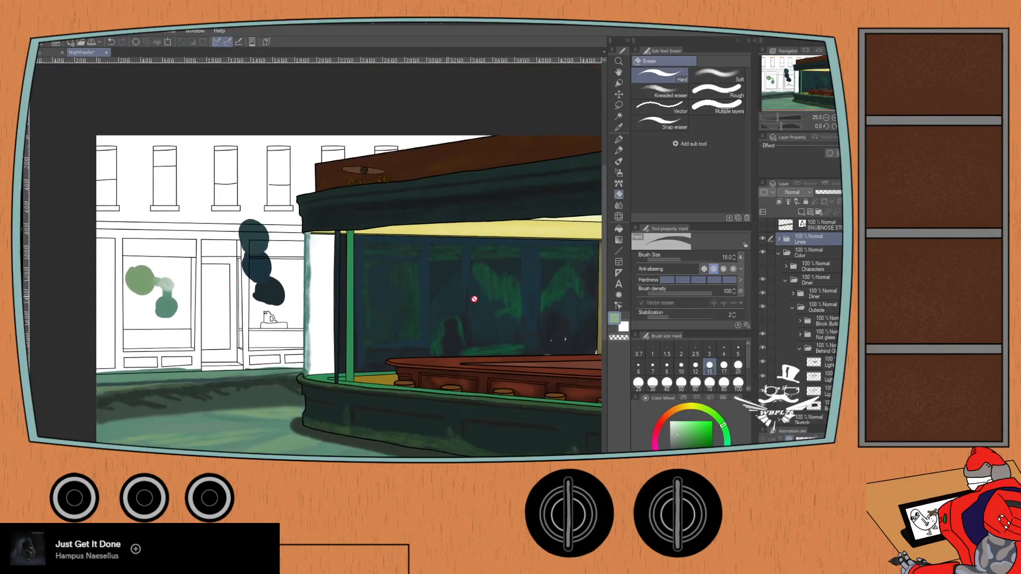
left_click(762, 320)
left_click(761, 333)
left_click(762, 333)
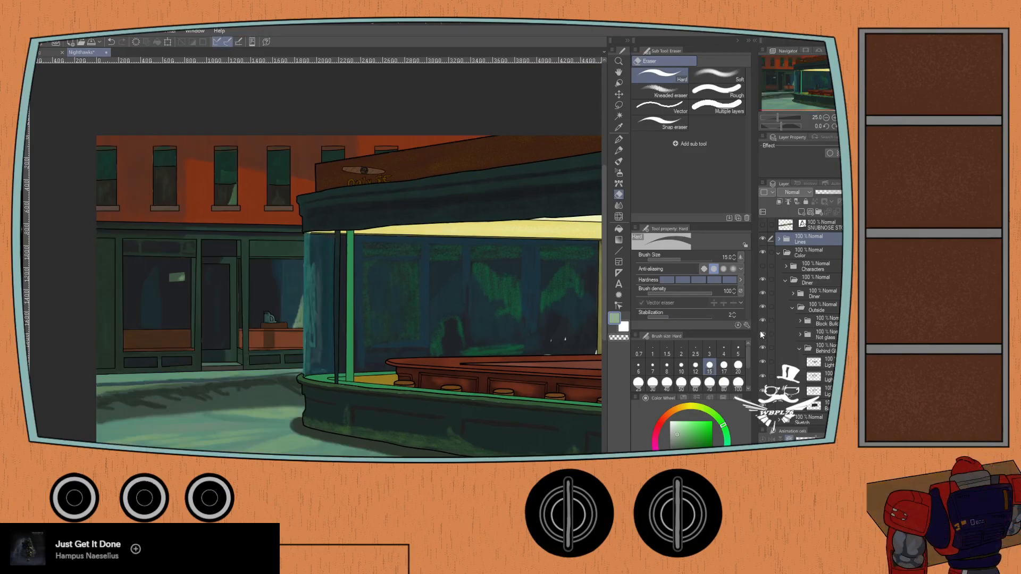
left_click(762, 321)
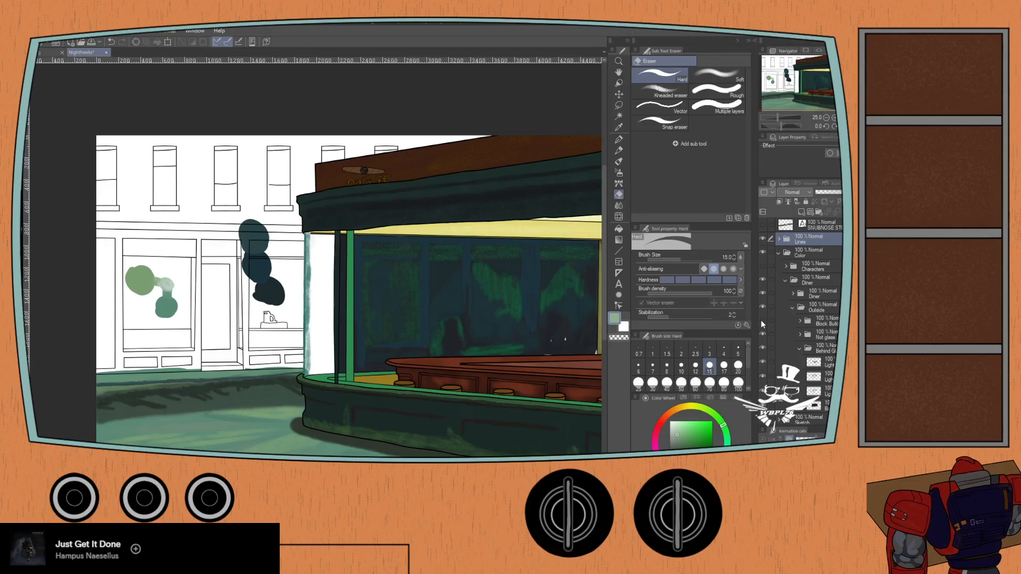
left_click(762, 322)
left_click(762, 322)
left_click(762, 321)
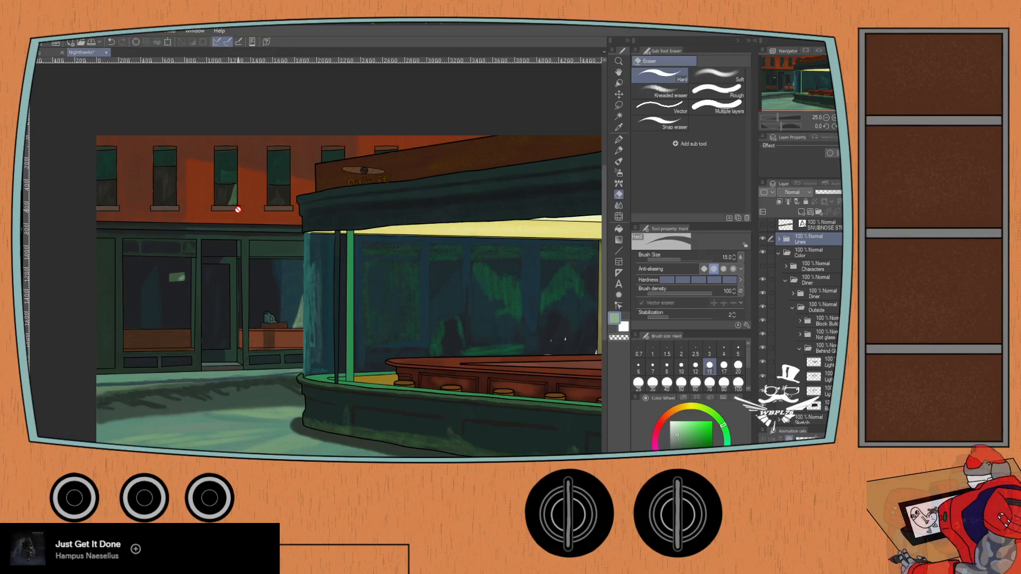
- Collapse the Color folder, hide the Color and Lines folders, and show the Ref folder to view the reference painting alone
left_click_drag(330, 340, 212, 301)
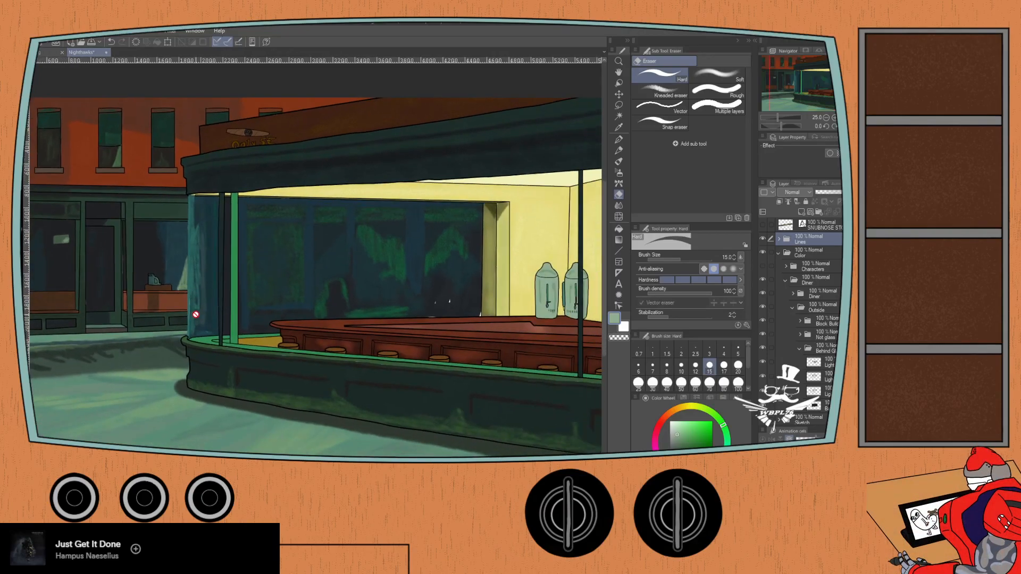
scroll(348, 344, "up", 1)
scroll(348, 343, "down", 1)
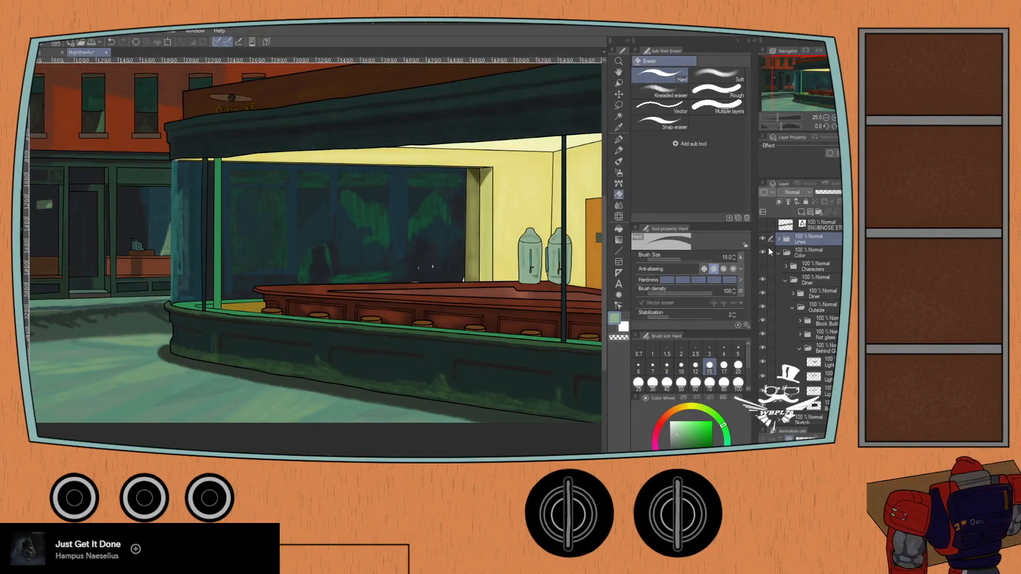
left_click(779, 253)
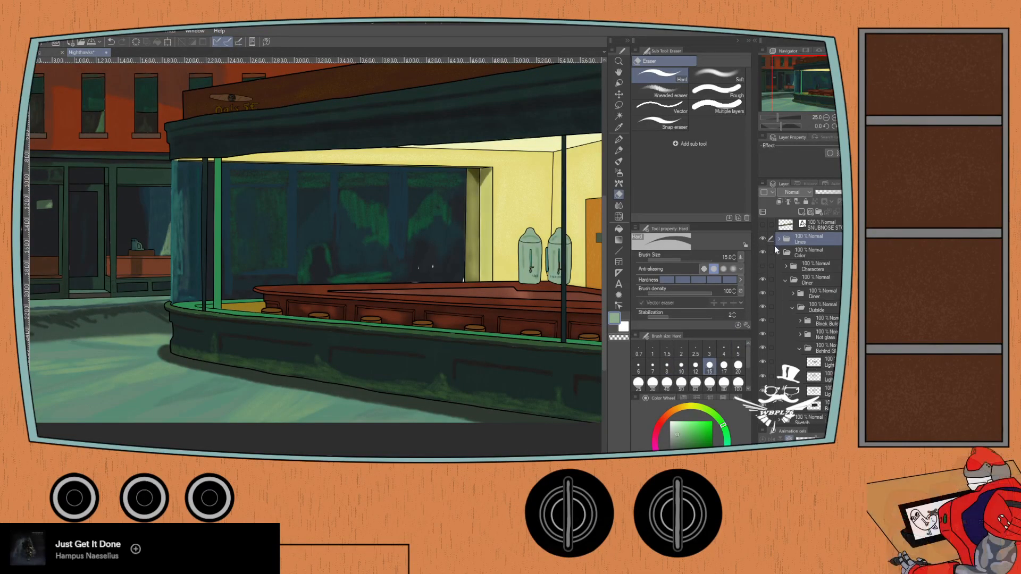
left_click(762, 253)
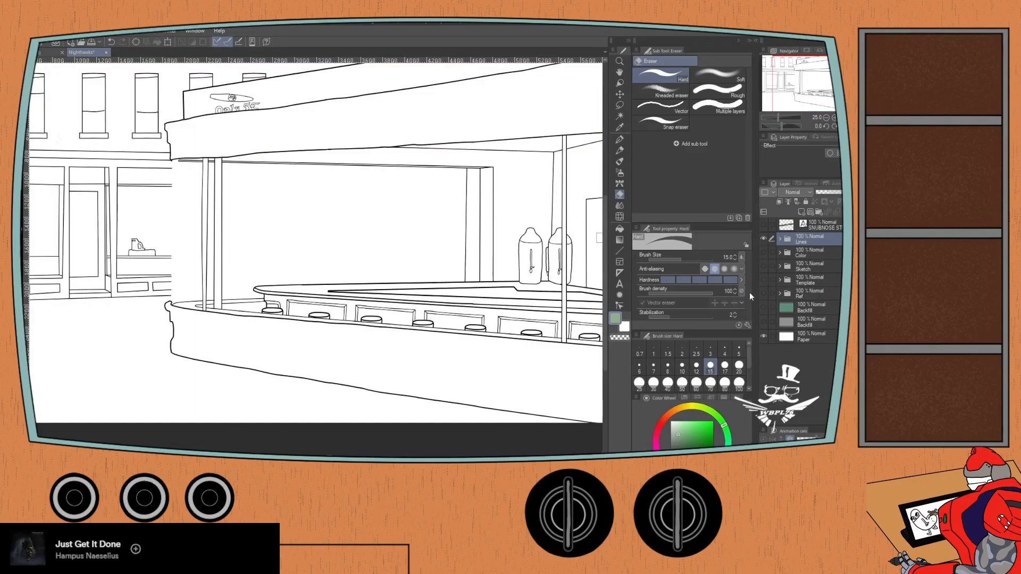
left_click(763, 239)
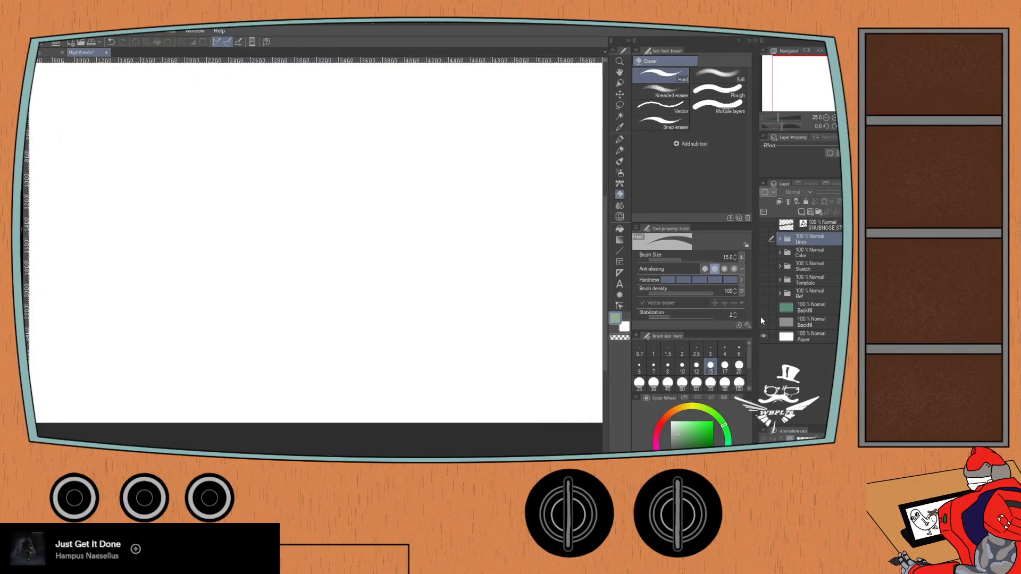
left_click(763, 294)
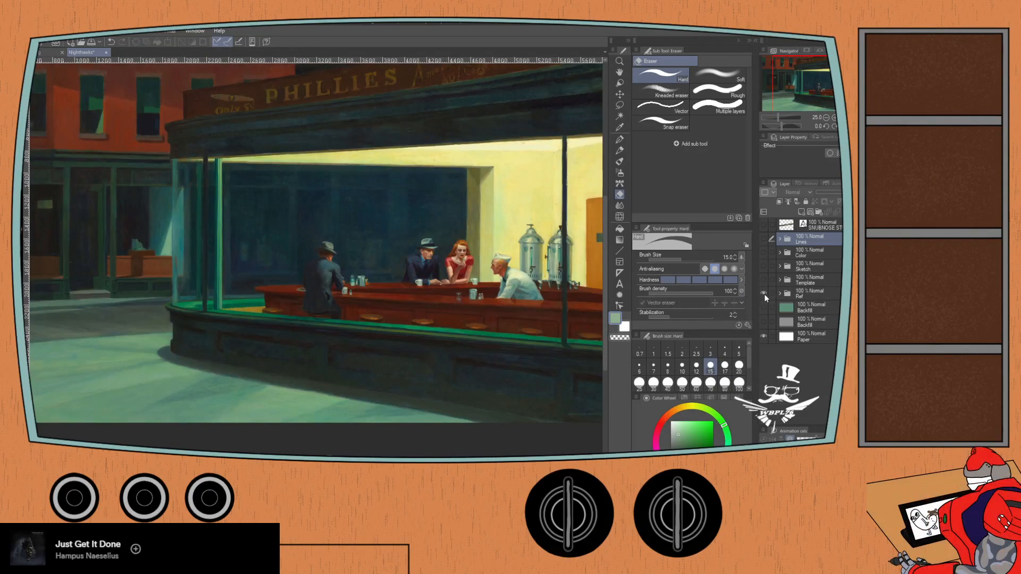
- Hide the reference, show the Lines and Color folders, check the SNUBNOSE STOGIES text layer, and reopen the Color folder
left_click(764, 294)
left_click(763, 238)
left_click(763, 224)
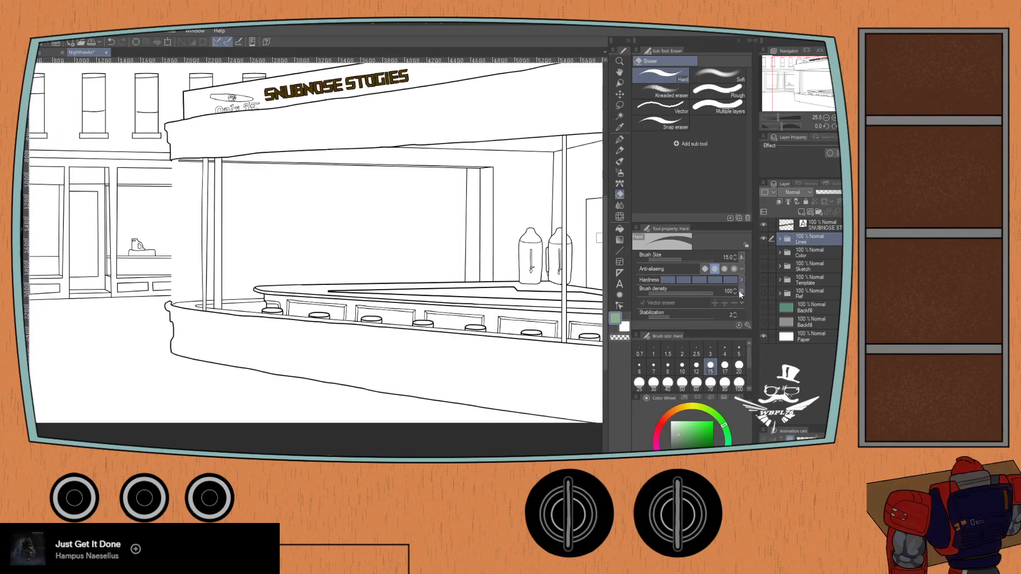
left_click(764, 223)
left_click(763, 253)
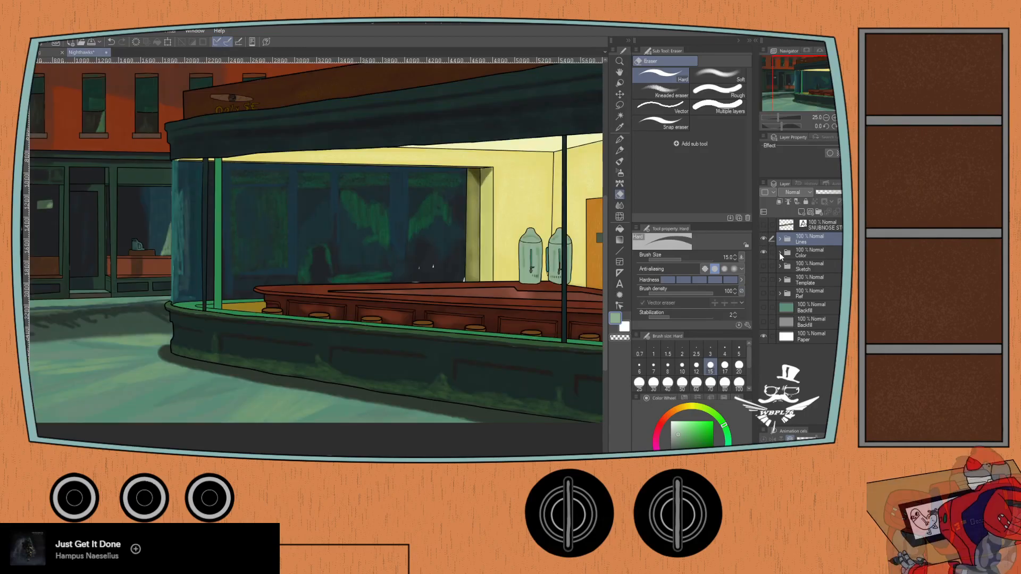
left_click(780, 253)
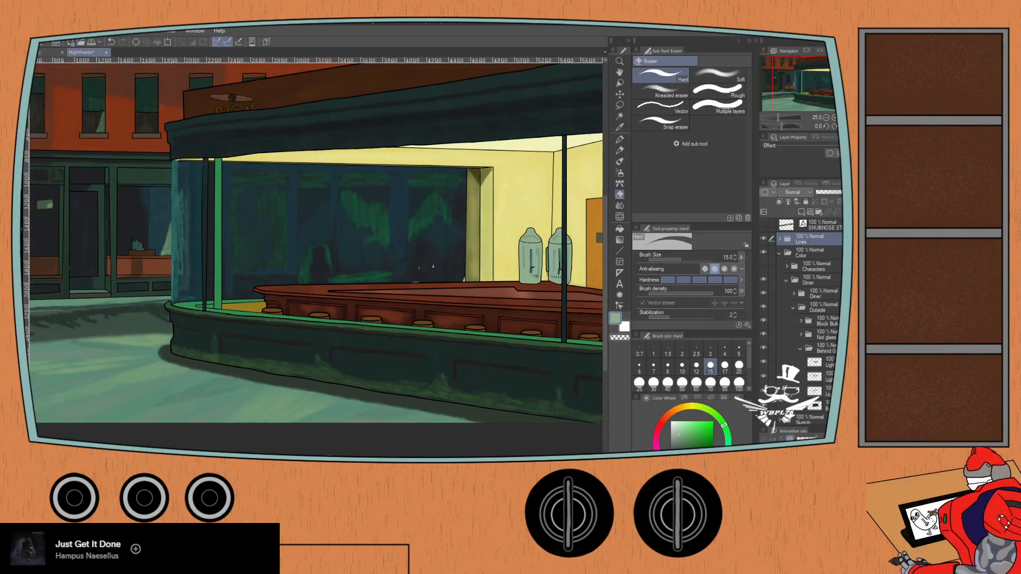
- Hide the block building folder, then select the bottom layer of the behind-glass folder and toggle it to check its contents
left_click(764, 320)
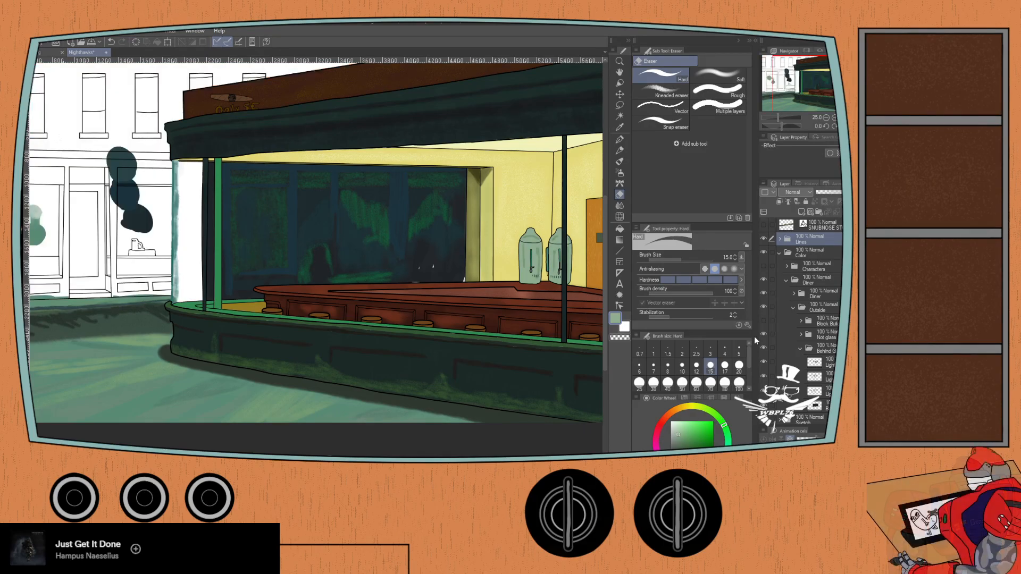
key("ctrl+plus")
key("ctrl+plus")
left_click_drag(109, 233, 191, 256)
key("ctrl+minus")
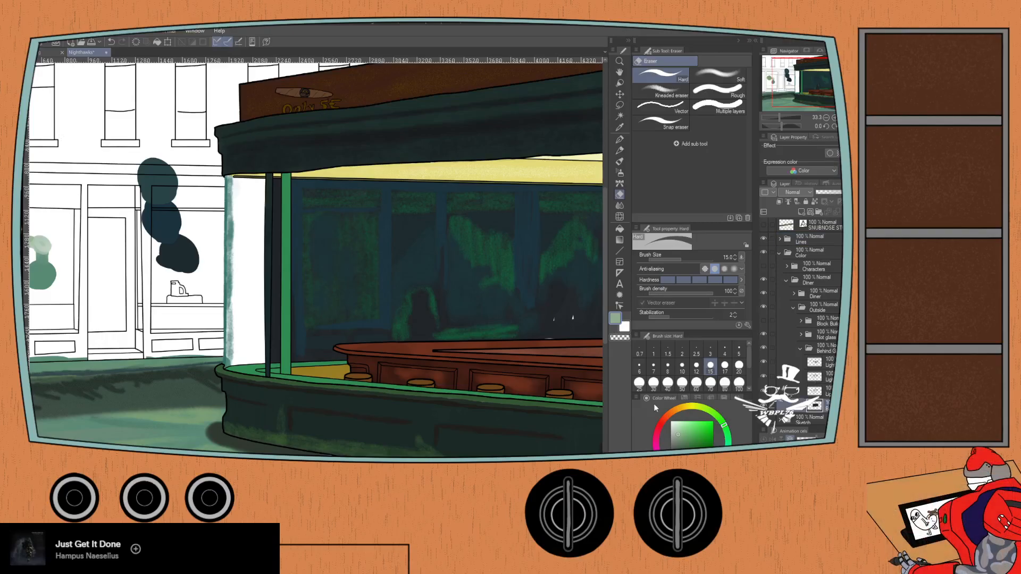
left_click(764, 406)
left_click(764, 406)
left_click_drag(428, 346, 377, 344)
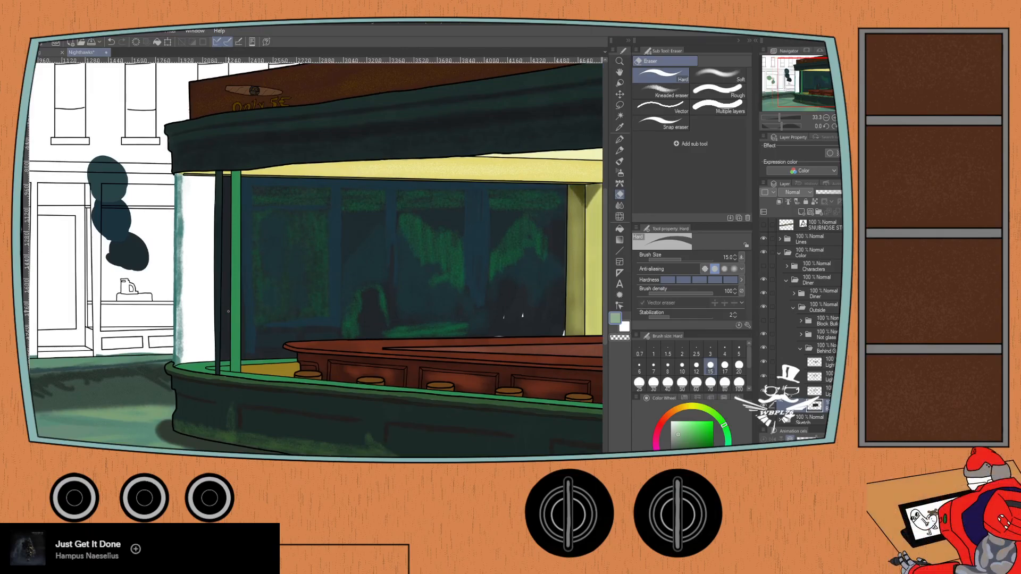
- Sample the darkest swatch beside the diner and paint over the white specks in the back window using Oil paint at size 40
key("i")
left_click(128, 253)
scroll(308, 276, "up", 1)
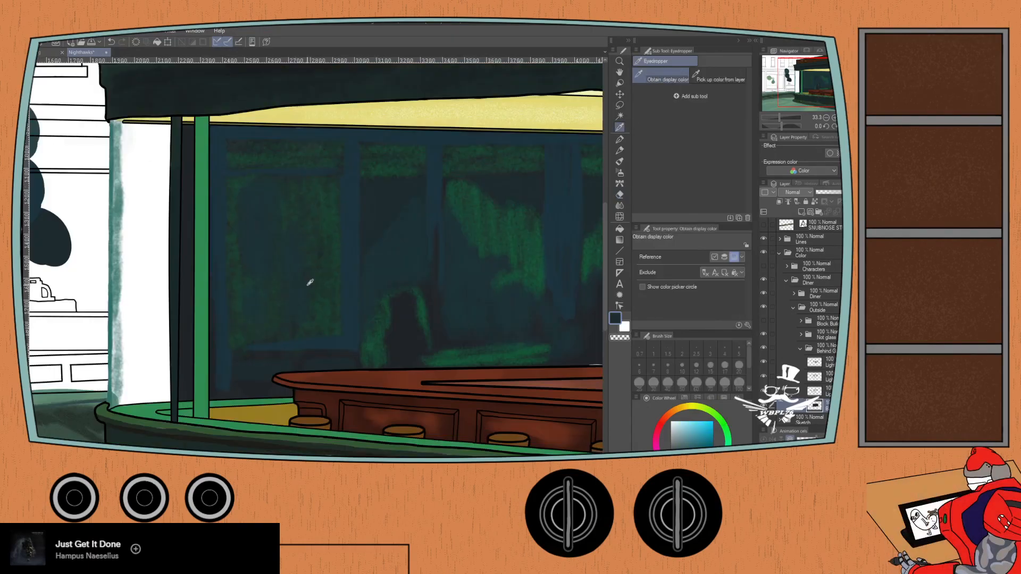
key("b")
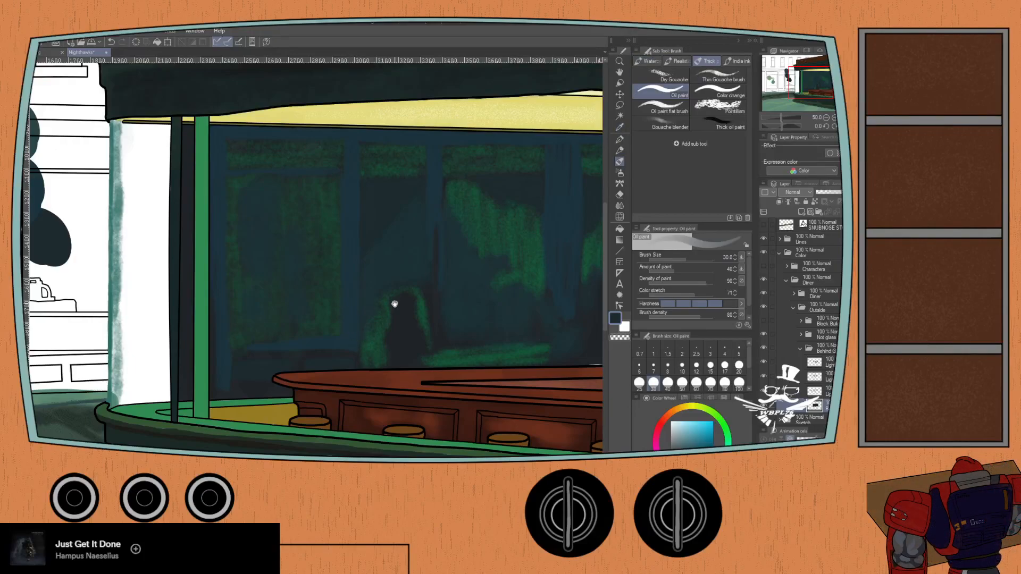
left_click_drag(387, 301, 237, 263)
key("bracketright")
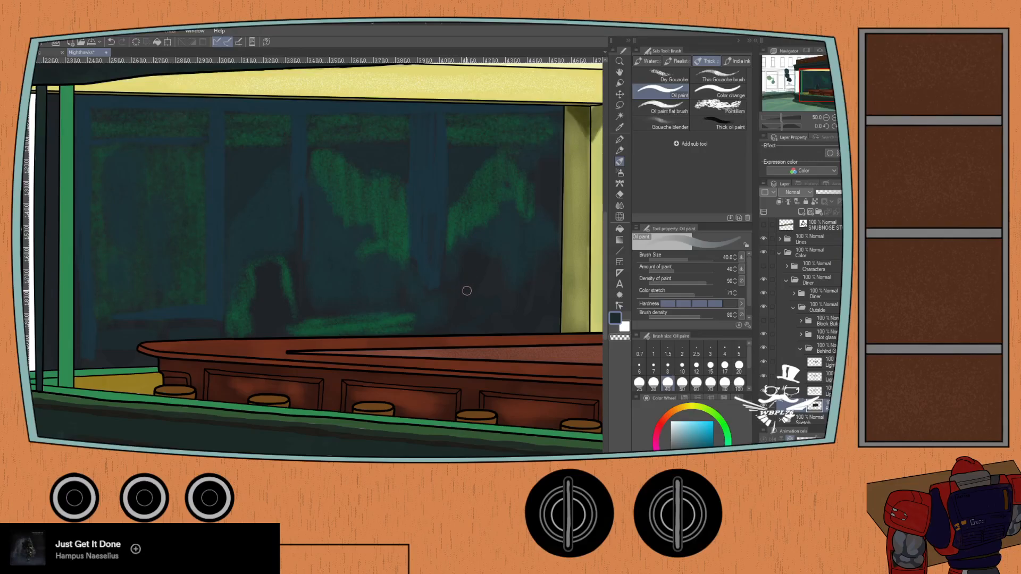
scroll(465, 291, "up", 2)
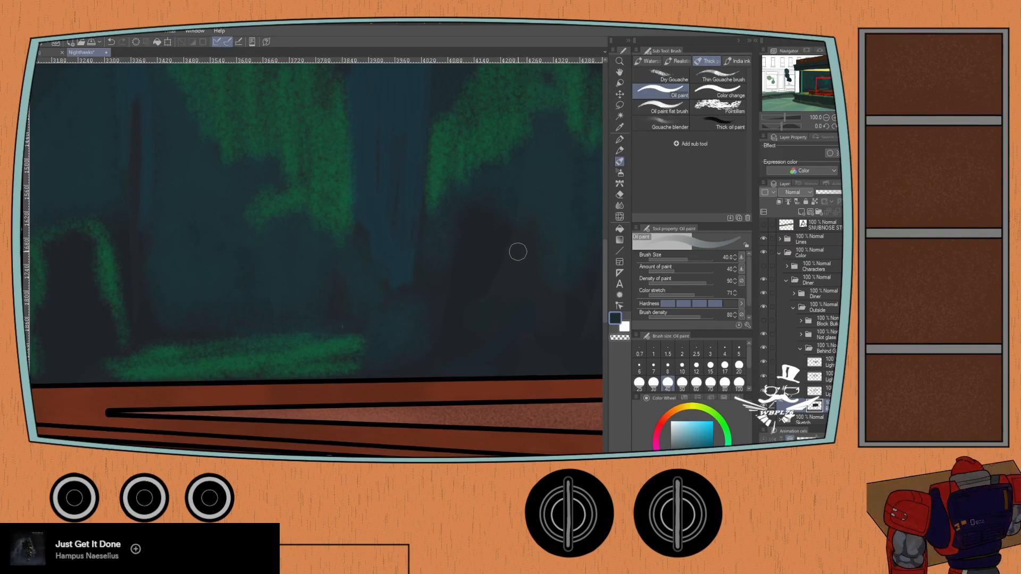
scroll(516, 253, "up", 1)
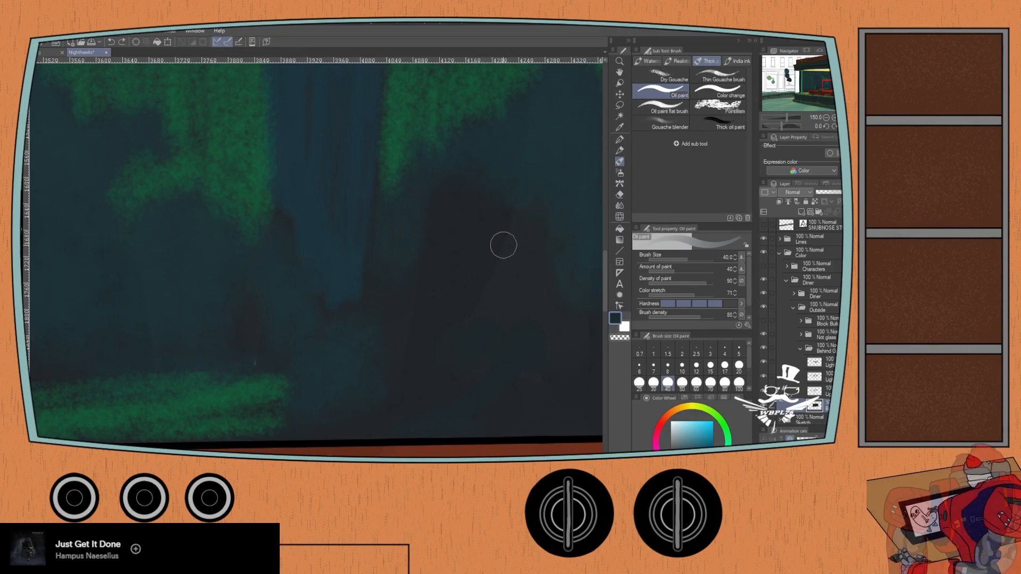
left_click_drag(432, 356, 213, 248)
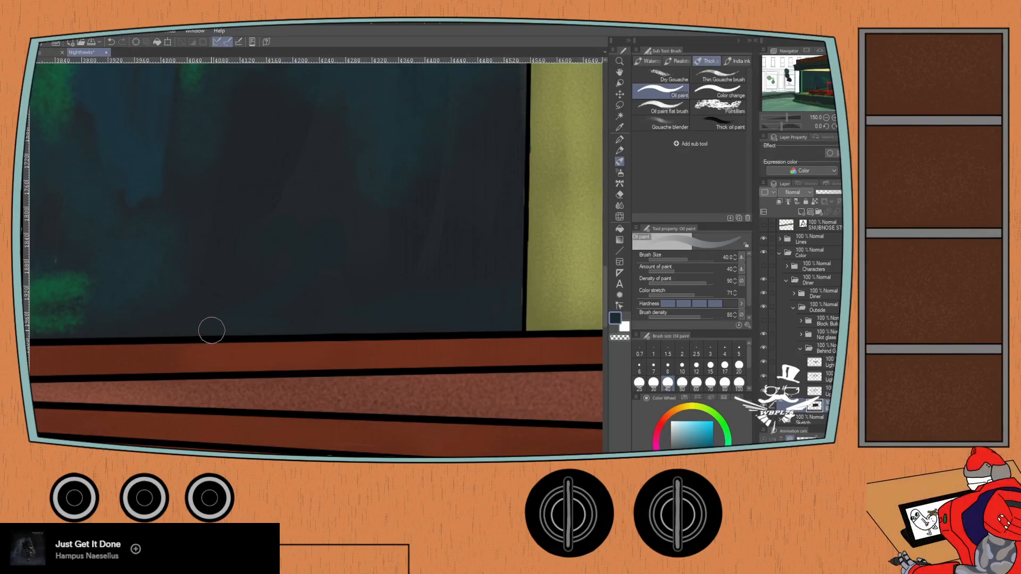
scroll(259, 320, "down", 4)
scroll(178, 343, "down", 2)
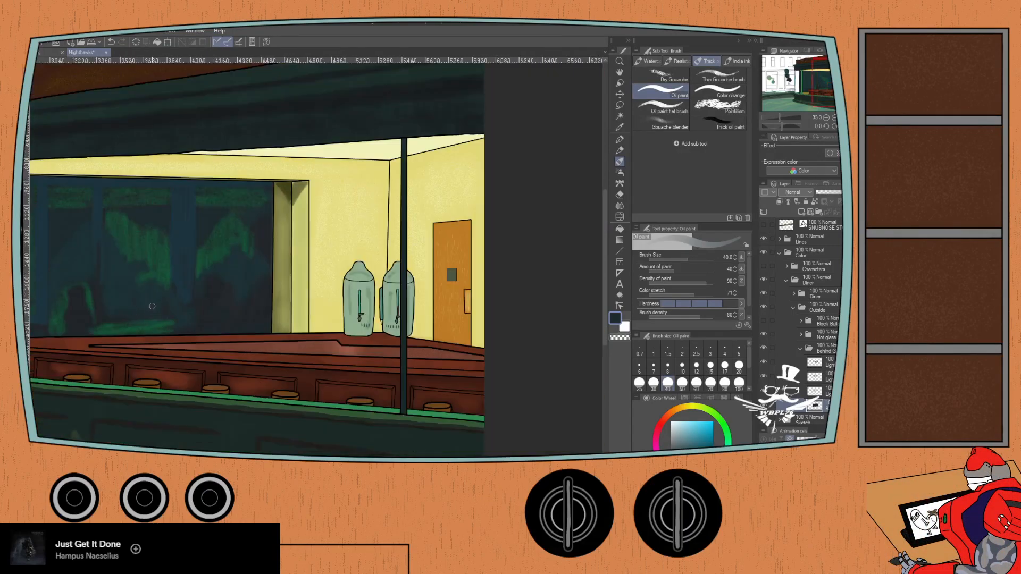
- Toggle each light layer in the behind-glass folder to check what it adds to the diner's back window
left_click_drag(152, 309, 416, 312)
left_click_drag(235, 321, 286, 354)
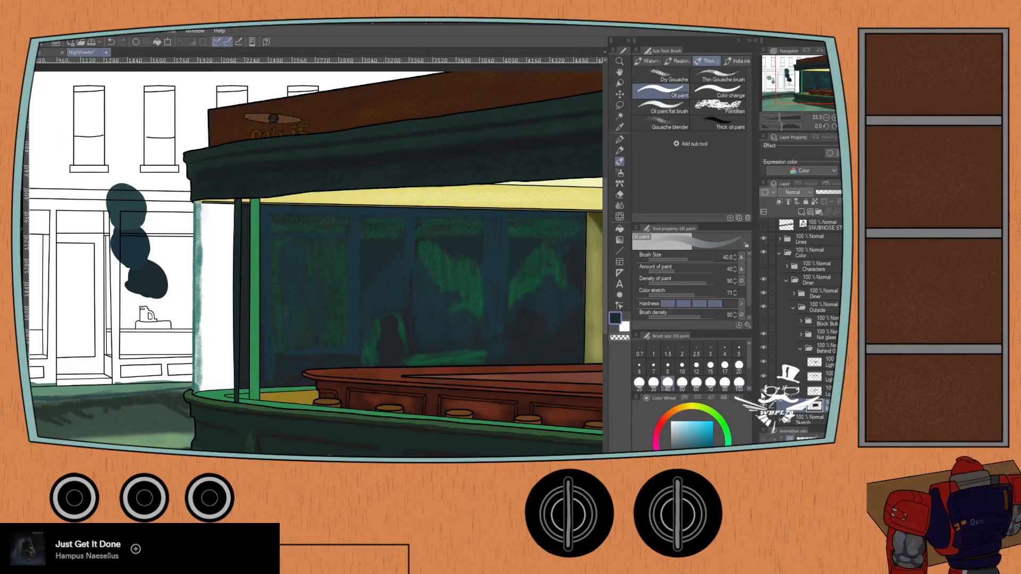
left_click(762, 392)
left_click(763, 391)
left_click(764, 390)
left_click(763, 392)
left_click(764, 377)
left_click(764, 377)
left_click(762, 361)
left_click(762, 361)
left_click(763, 362)
left_click(762, 362)
left_click(763, 362)
left_click(762, 363)
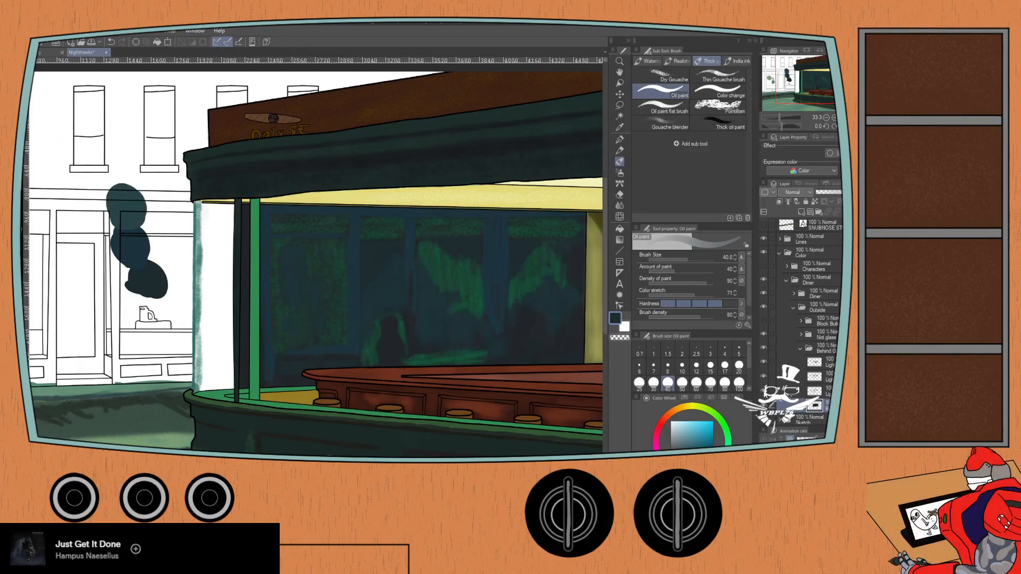
- Toggle the behind-glass folder's bottom layer and the light layer directly above it to compare the window painting
left_click(764, 407)
left_click(764, 407)
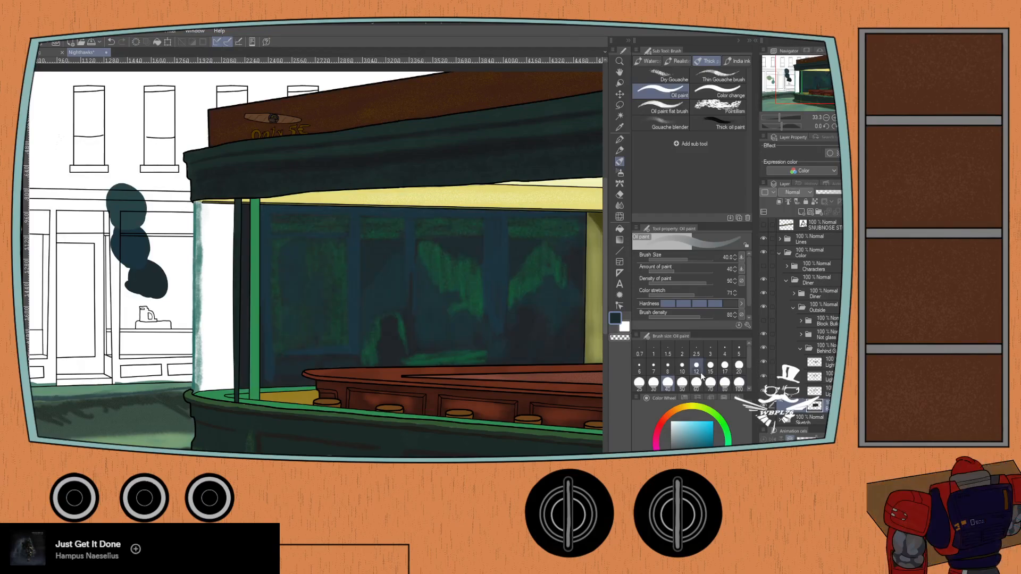
key("ctrl+minus")
left_click(764, 407)
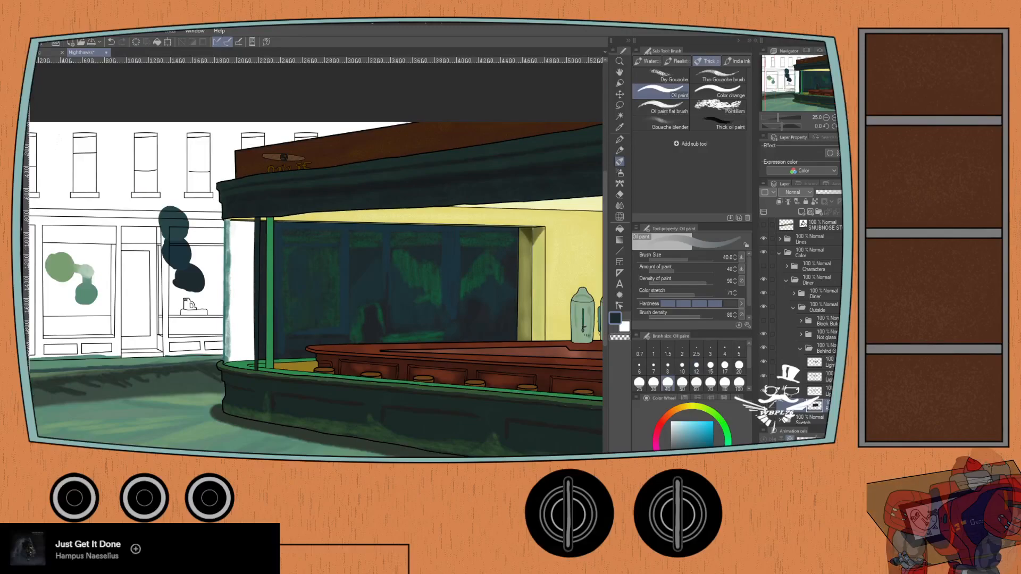
left_click(763, 407)
left_click(764, 393)
left_click(763, 392)
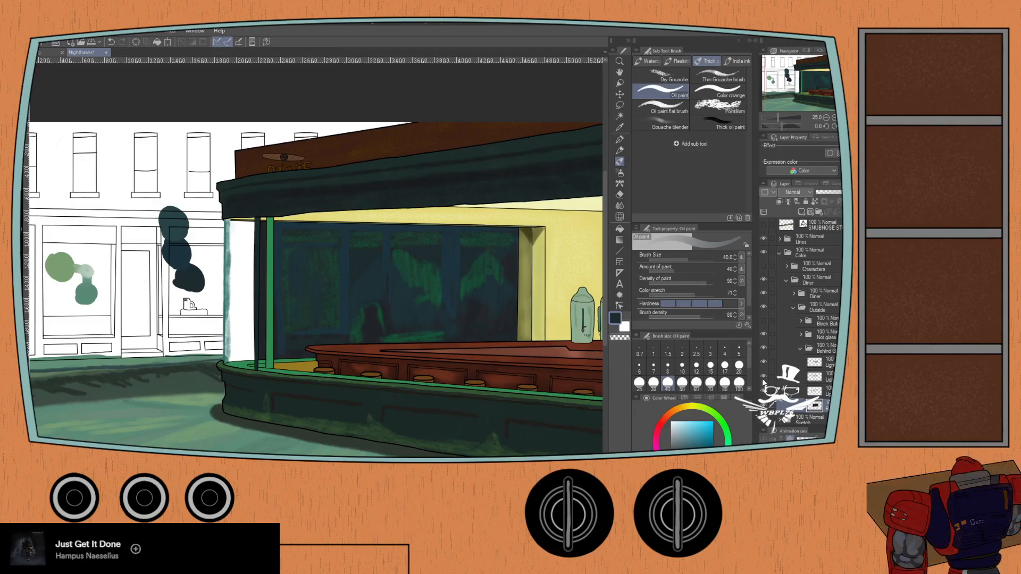
- Undo the touch-up over the back window's white specks and hide the light layers above the dark window base
scroll(434, 351, "up", 1)
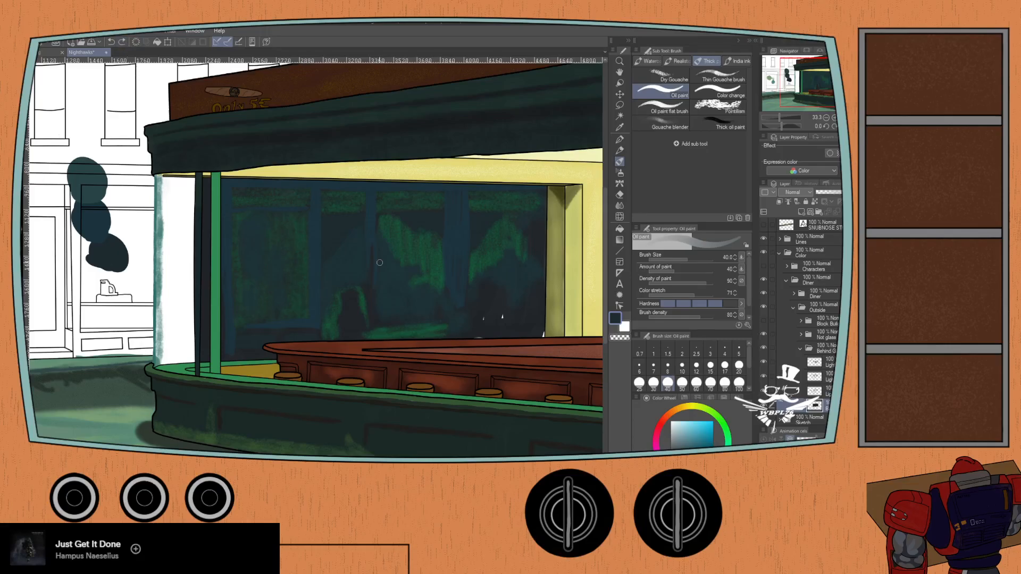
scroll(454, 331, "up", 1)
scroll(462, 362, "down", 2)
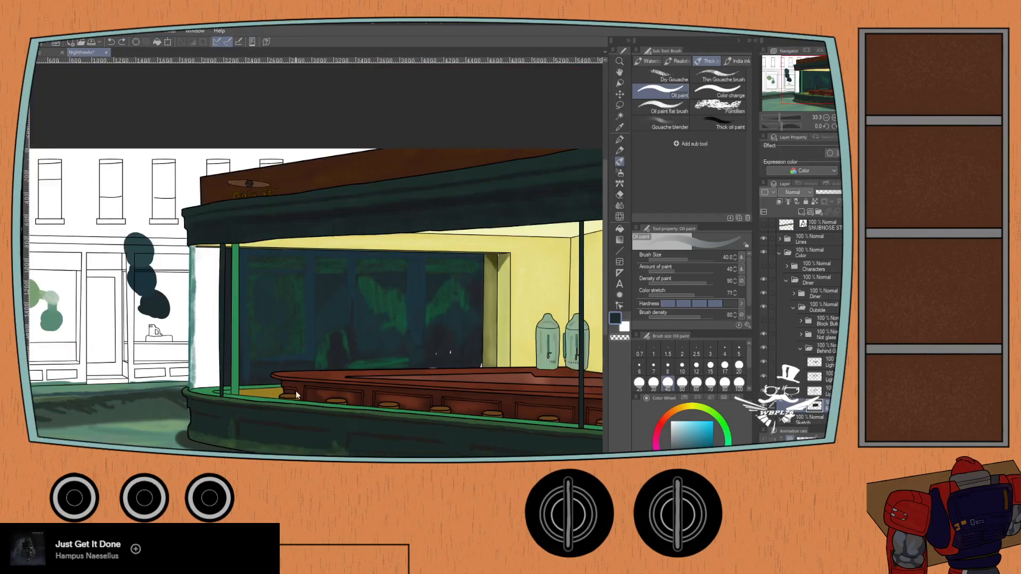
left_click_drag(117, 351, 136, 362)
scroll(360, 358, "up", 1)
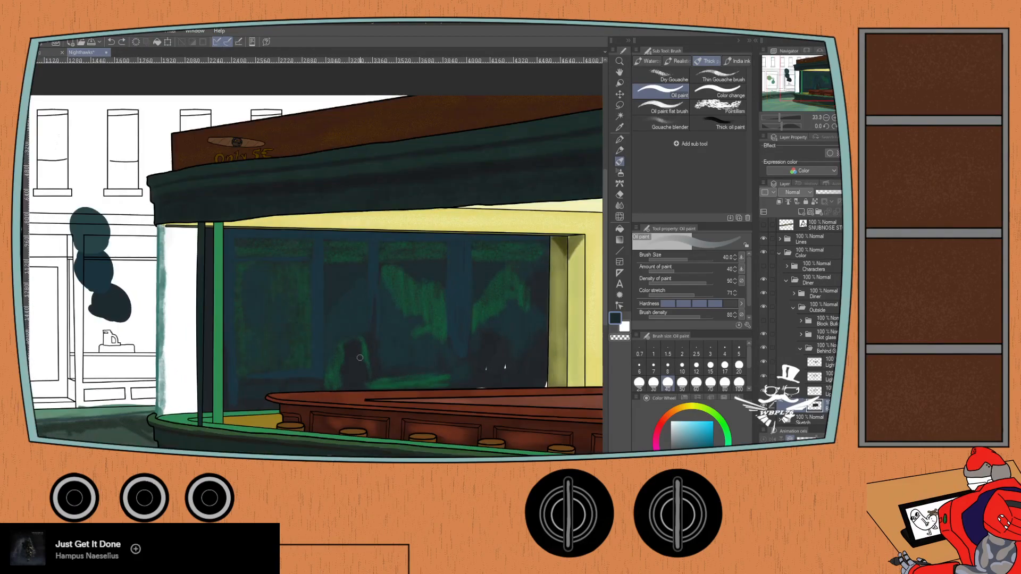
key("ctrl+z")
key("ctrl+z")
key("ctrl+z")
key("ctrl+z")
key("ctrl+z")
key("ctrl+z")
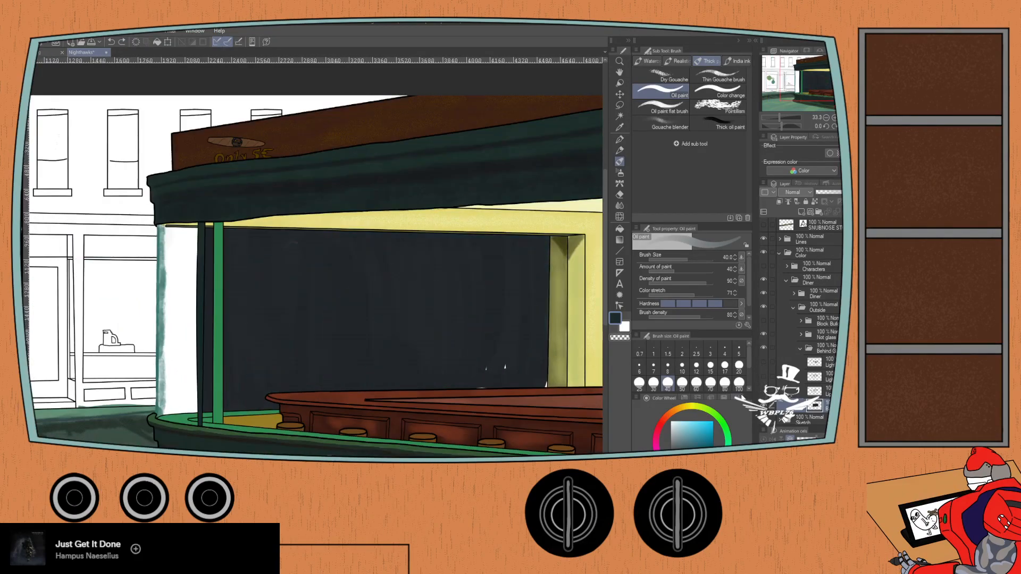
- Toggle the behind-glass, block-building and not-glass folders to compare which parts of the scene each one paints
left_click_drag(345, 312, 326, 269)
scroll(262, 345, "up", 1)
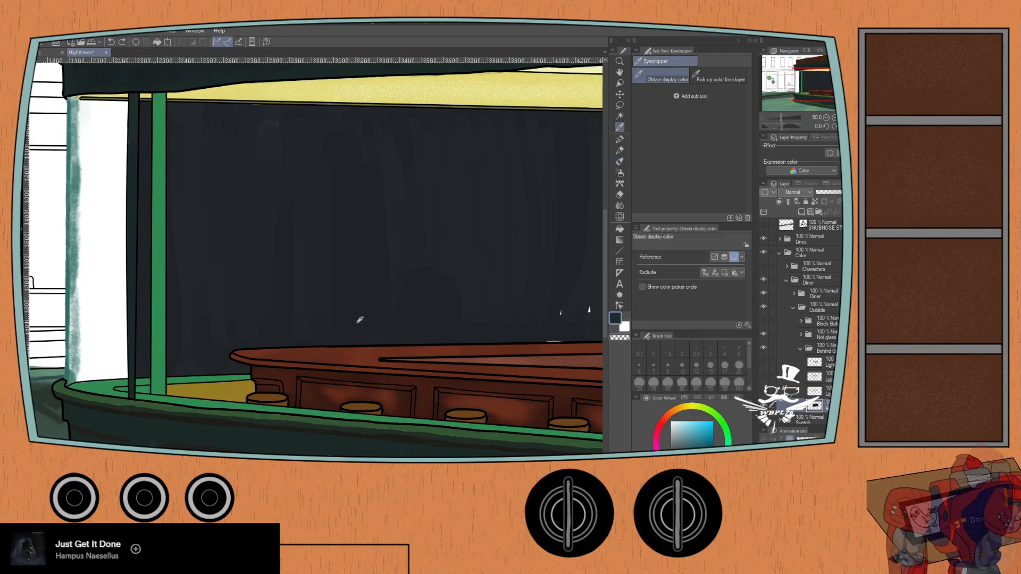
scroll(241, 392, "down", 4)
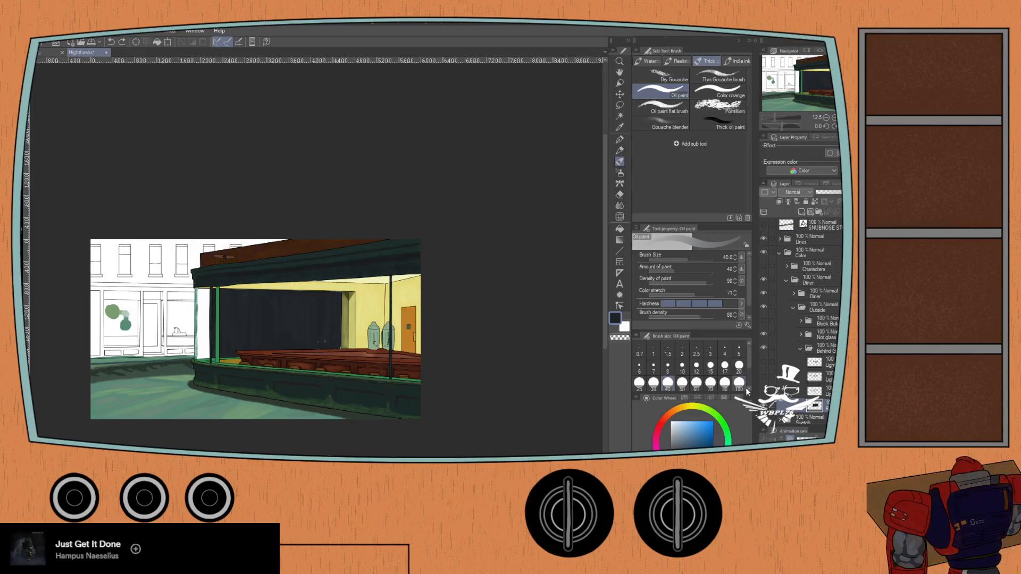
left_click(763, 348)
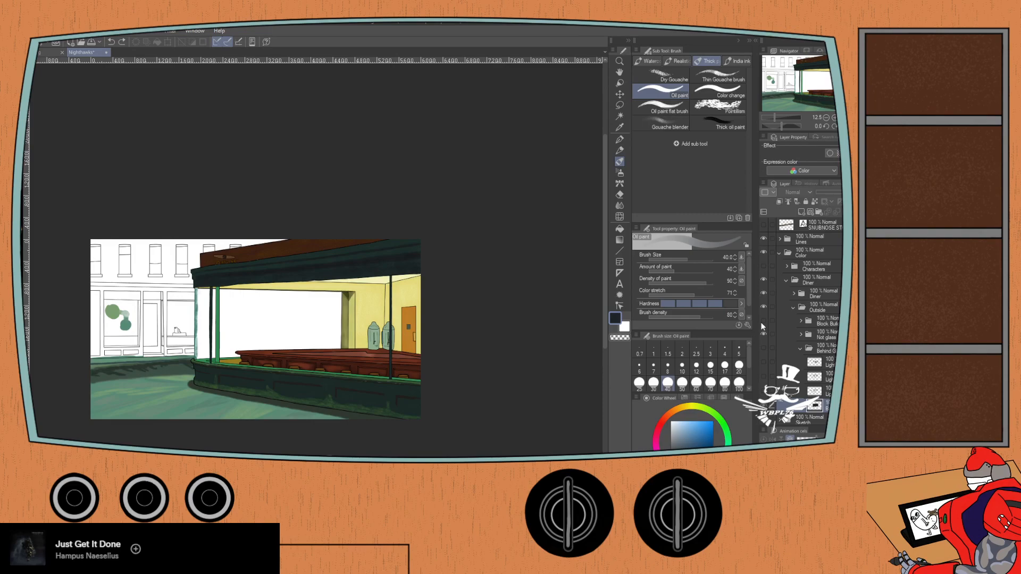
left_click(763, 321)
left_click(764, 335)
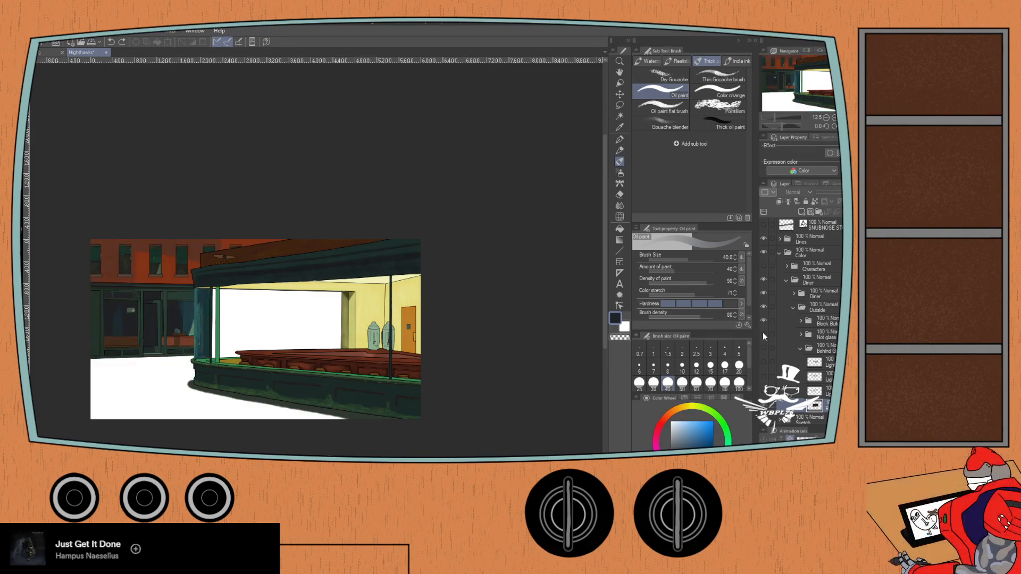
left_click(762, 319)
left_click(762, 318)
left_click(762, 318)
left_click(762, 319)
left_click(764, 334)
left_click(762, 333)
left_click(763, 333)
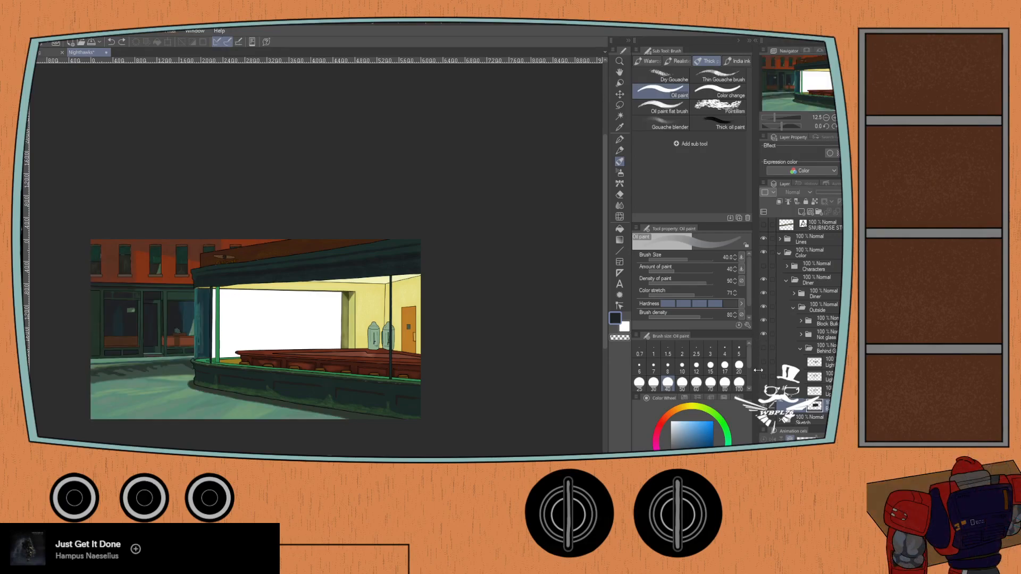
- Recheck the behind-glass folder by toggling it, then hide the block buildings again and leave the not-glass and behind-glass folders shown
left_click(761, 345)
left_click(763, 346)
left_click(763, 345)
left_click(761, 345)
left_click(762, 344)
left_click(762, 334)
left_click(762, 321)
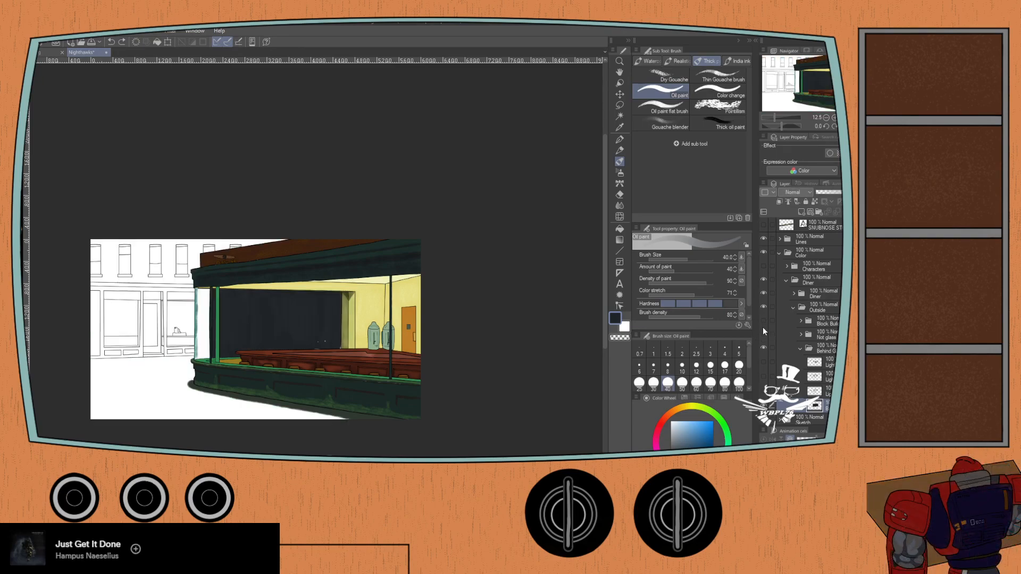
left_click(761, 334)
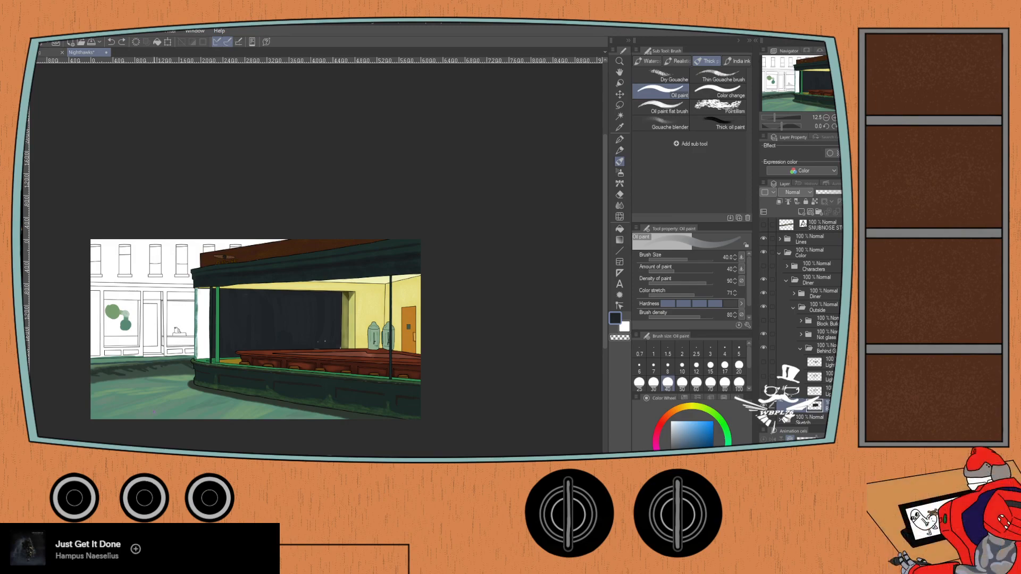
- Paint over the white specks along the lower edge of the dark back window using Oil paint at size 40
scroll(178, 403, "up", 5)
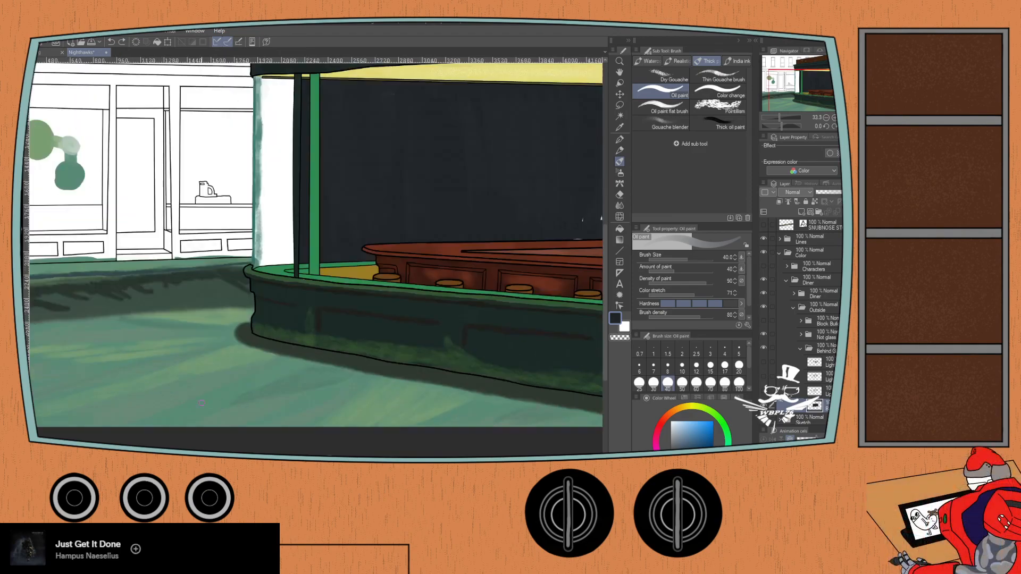
left_click_drag(432, 277, 267, 357)
key("b")
scroll(355, 323, "up", 2)
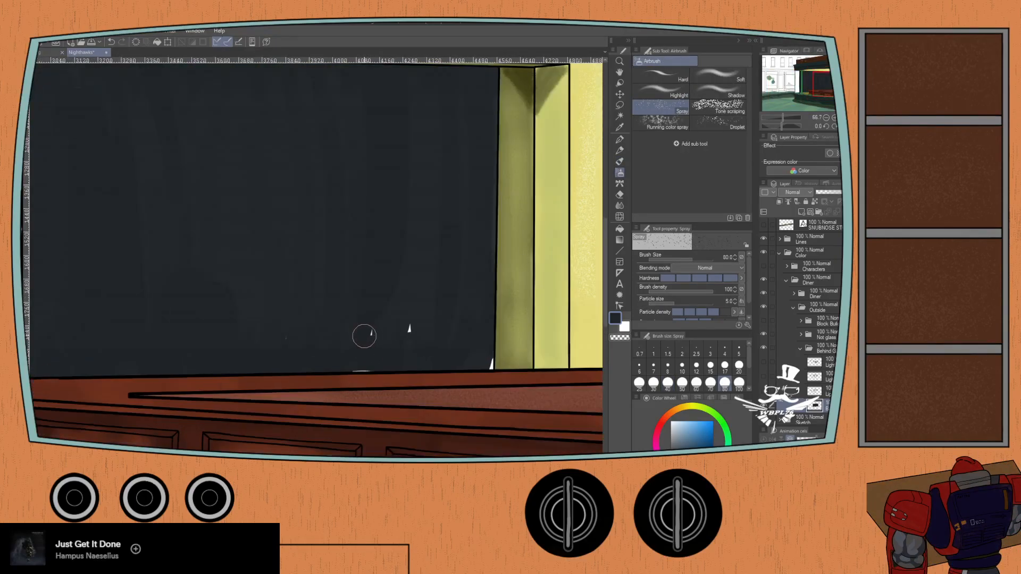
key("b")
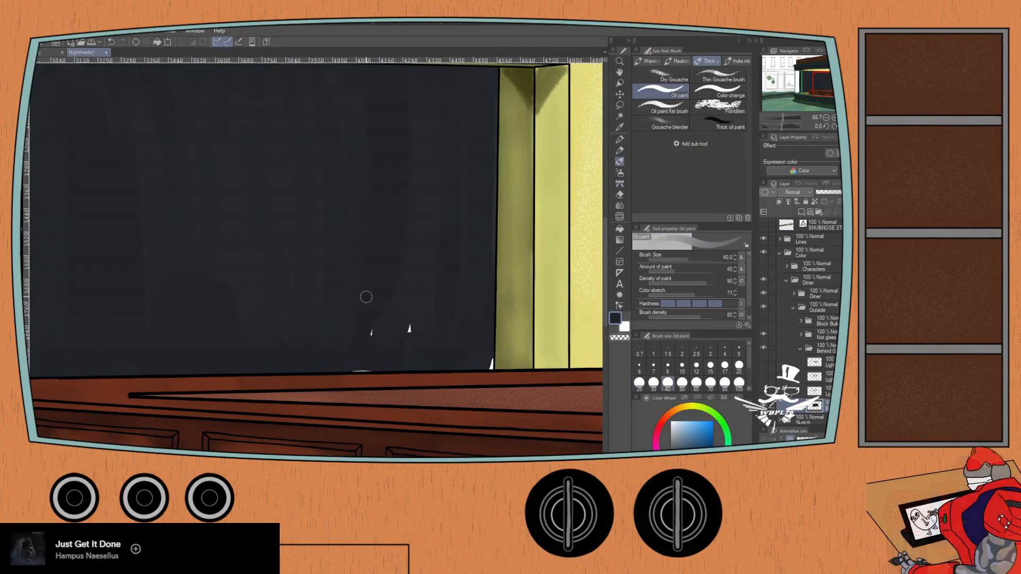
mouse_move(358, 316)
left_mouse_down()
mouse_move(372, 319)
mouse_move(362, 364)
left_mouse_up()
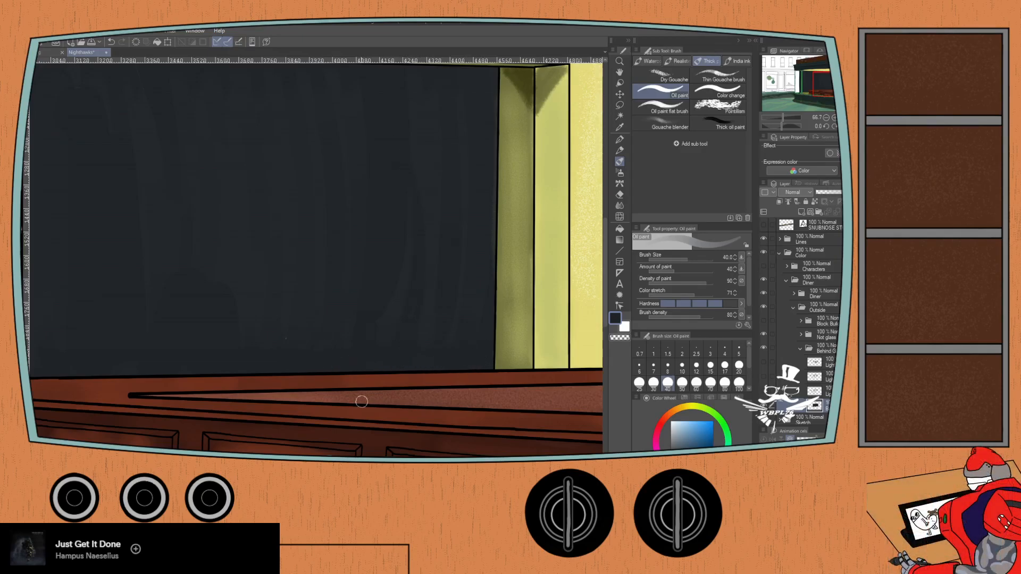
- Check the dark window base for missed spots and show the behind-glass light layers above it again
scroll(234, 345, "down", 1)
left_click_drag(148, 309, 327, 351)
left_click_drag(214, 338, 192, 312)
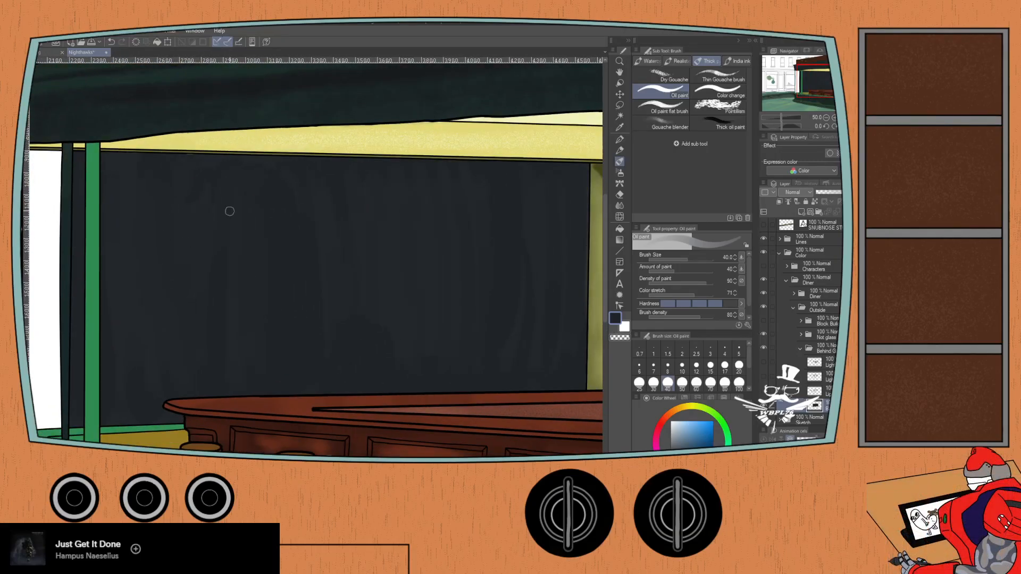
left_click_drag(103, 396, 285, 367)
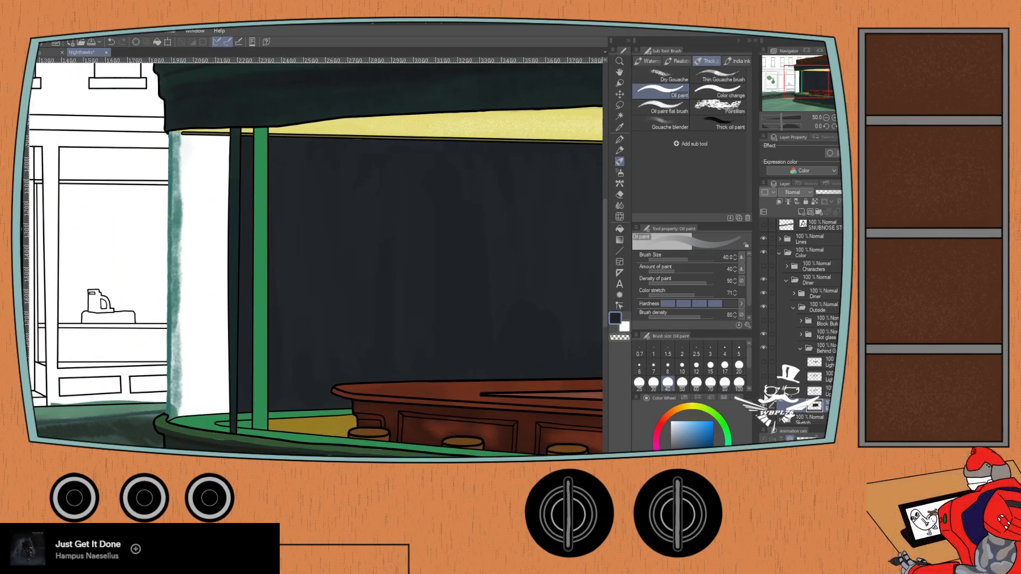
left_click(764, 363)
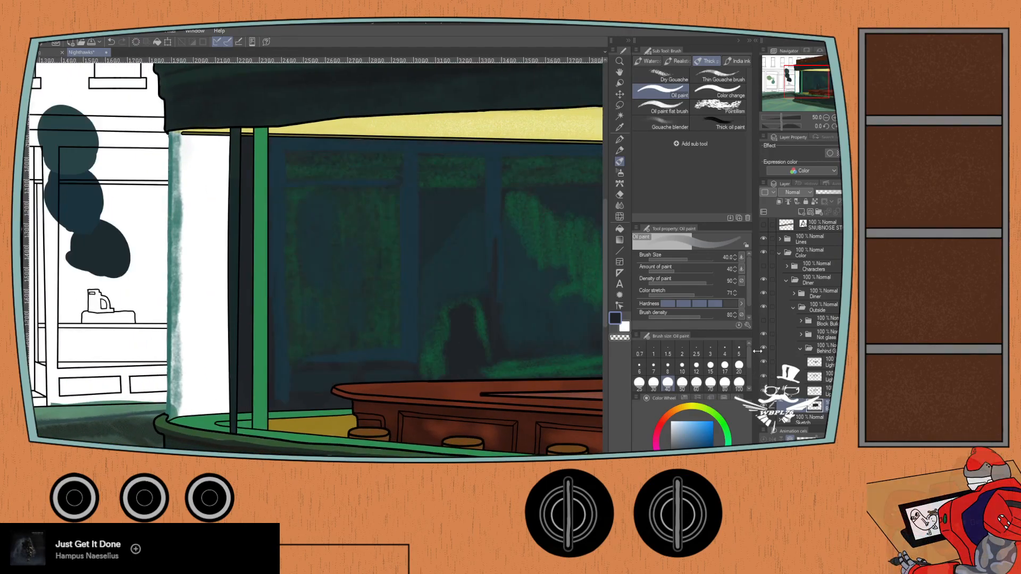
left_click(764, 321)
left_click(764, 321)
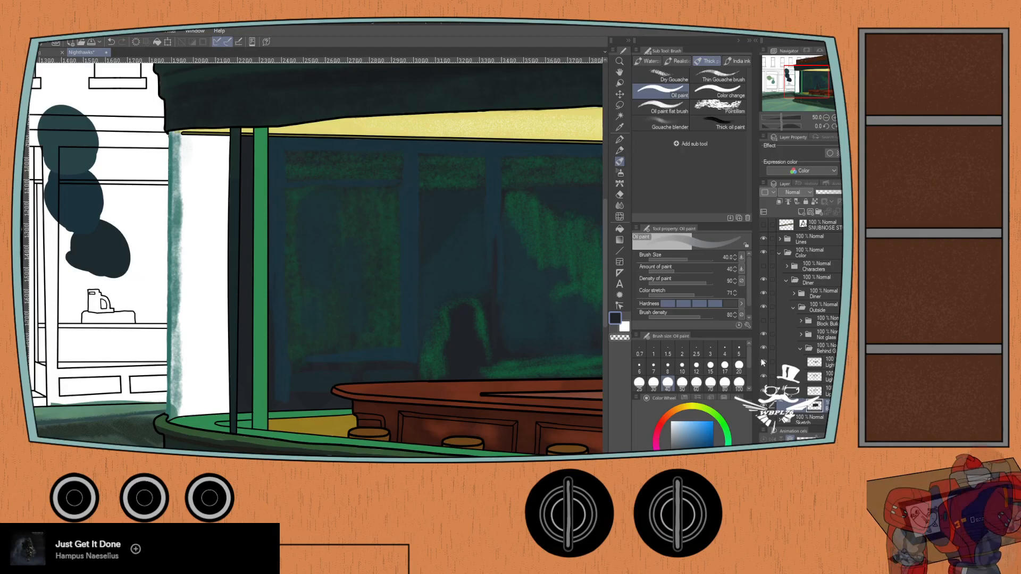
left_click_drag(539, 341, 437, 342)
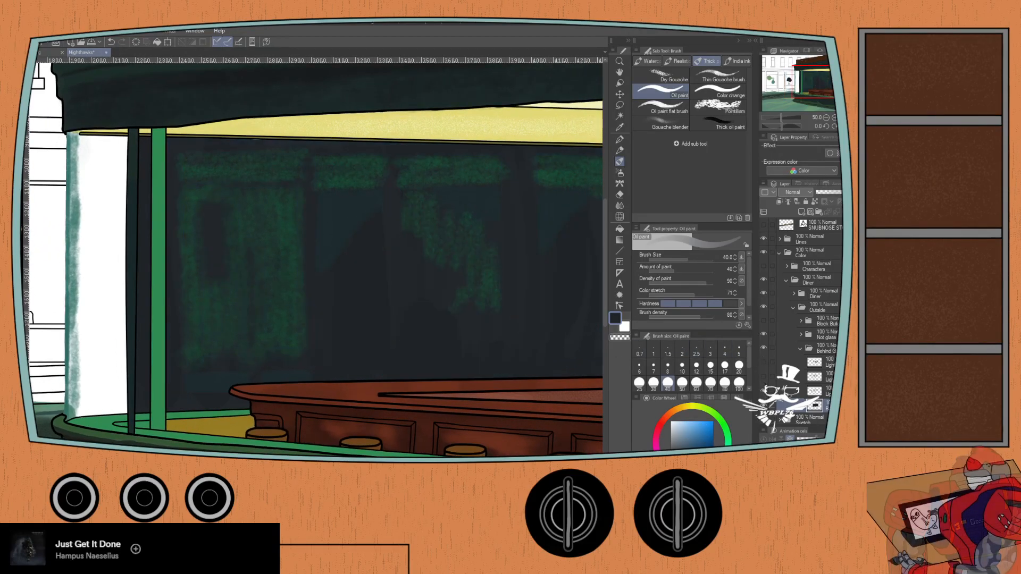
left_click_drag(475, 342, 324, 361)
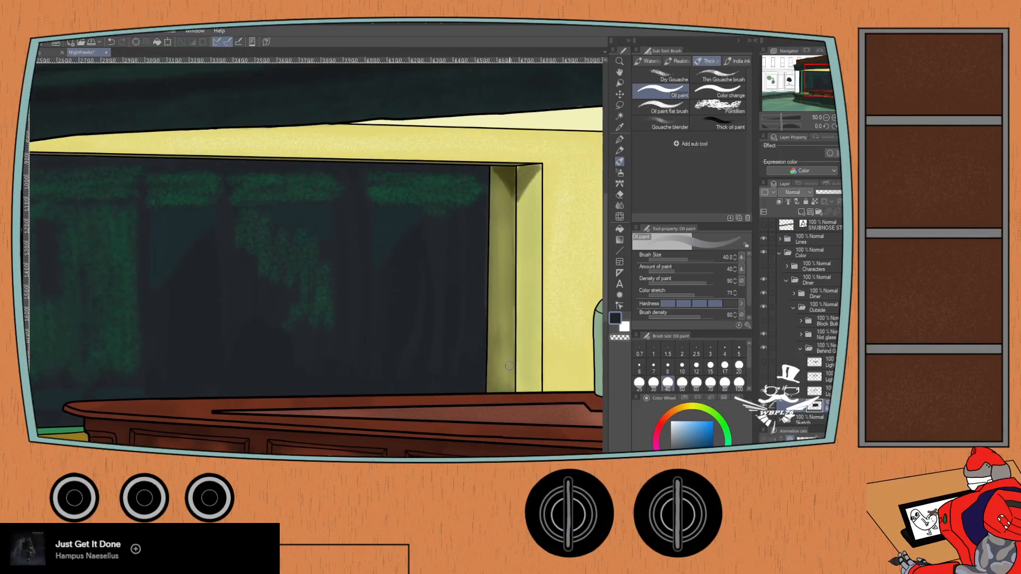
left_click(764, 376)
left_click(764, 362)
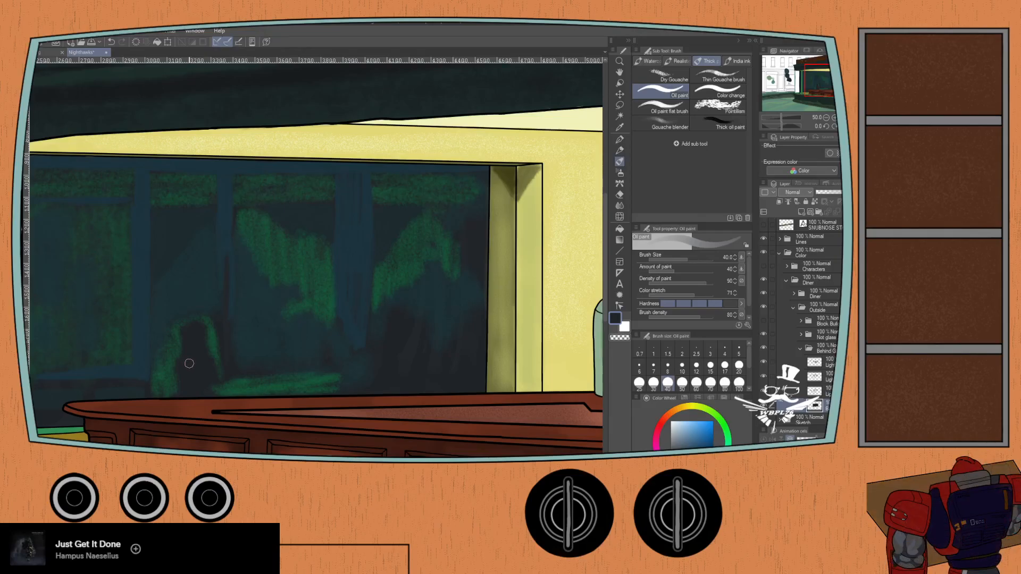
- Sample the uppermost dark teal swatch and try the Pastel at size 100 inside the dark arch in the back window
scroll(190, 364, "down", 3)
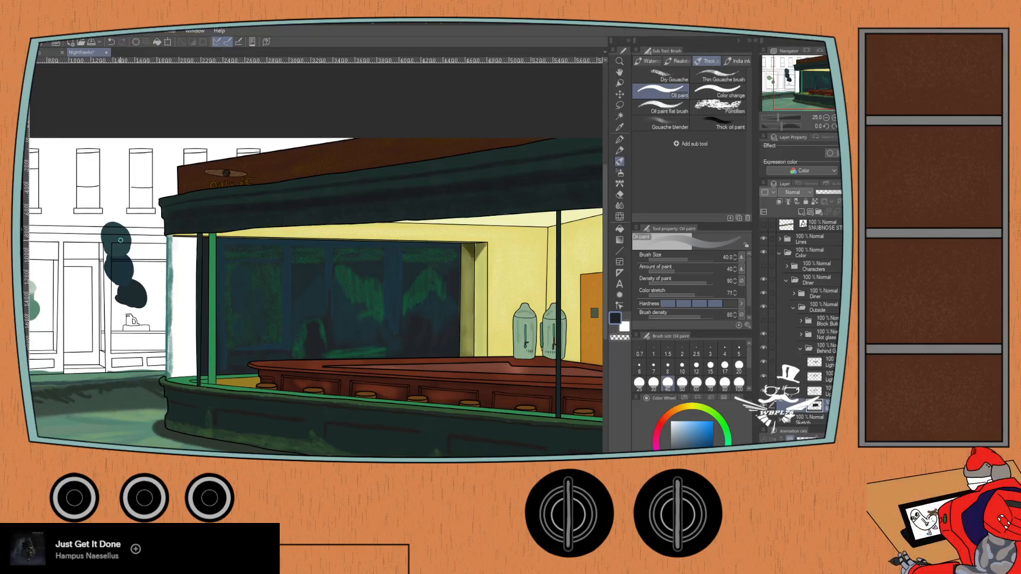
key("i")
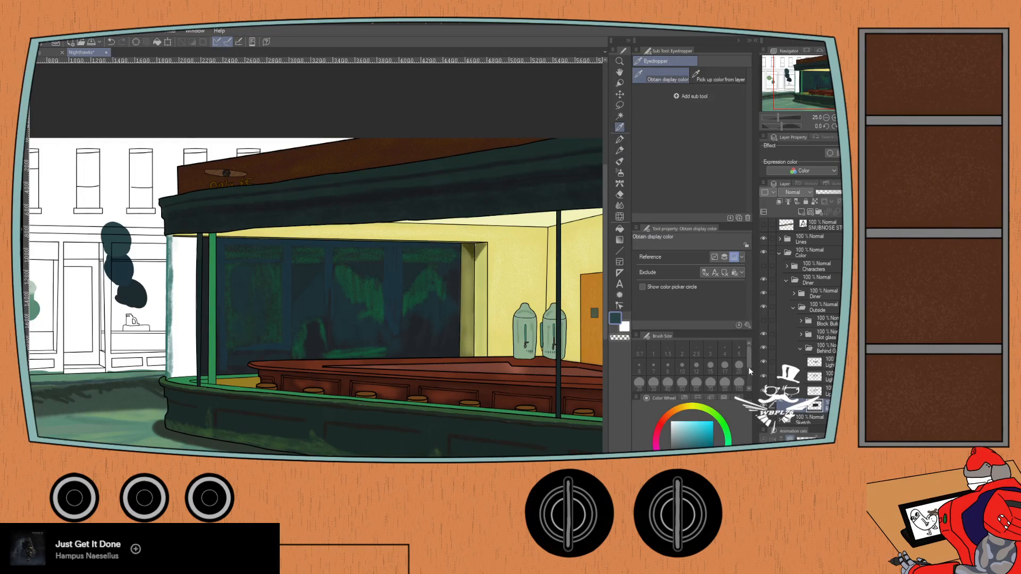
scroll(305, 346, "up", 5)
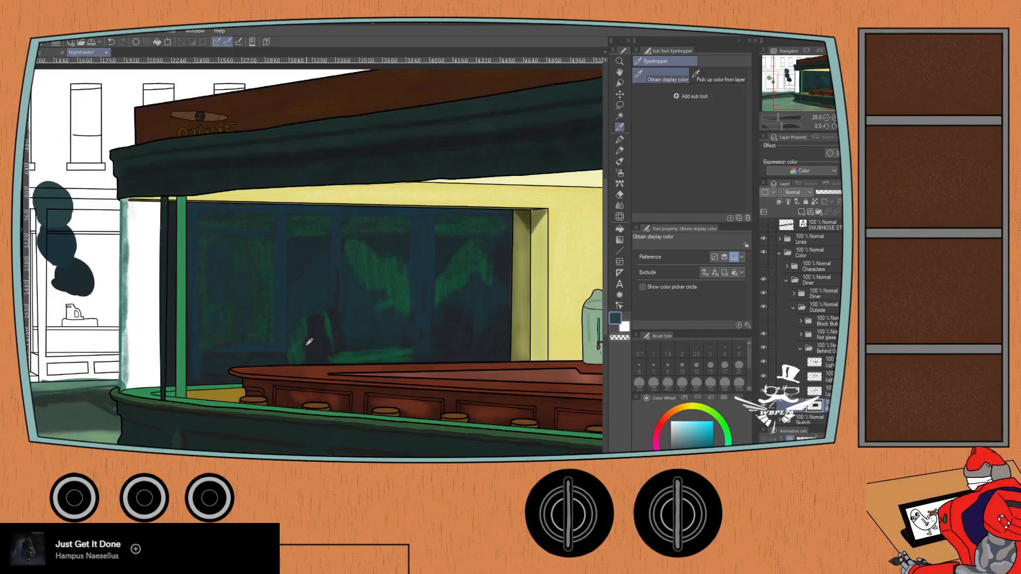
key("p")
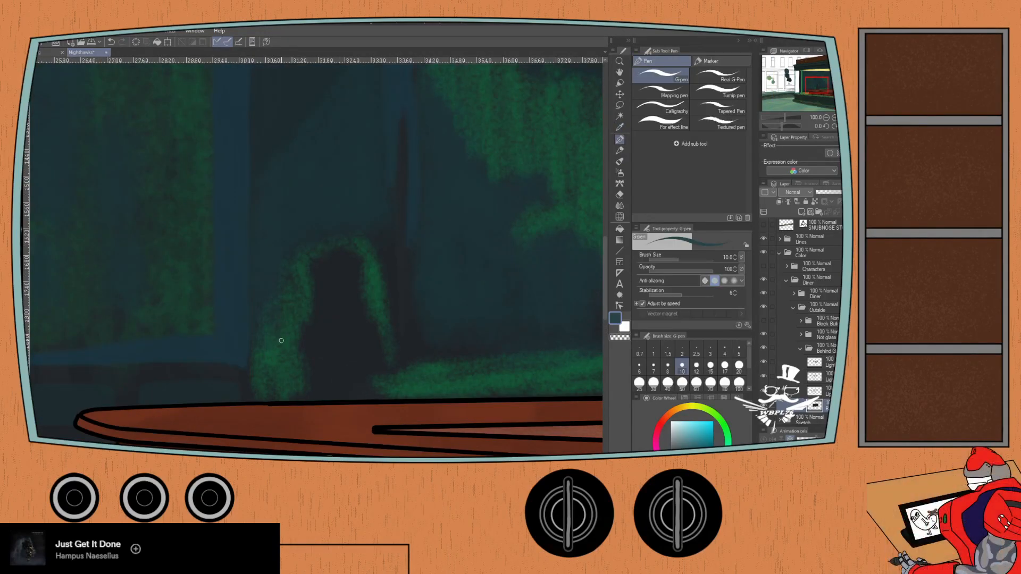
key("p")
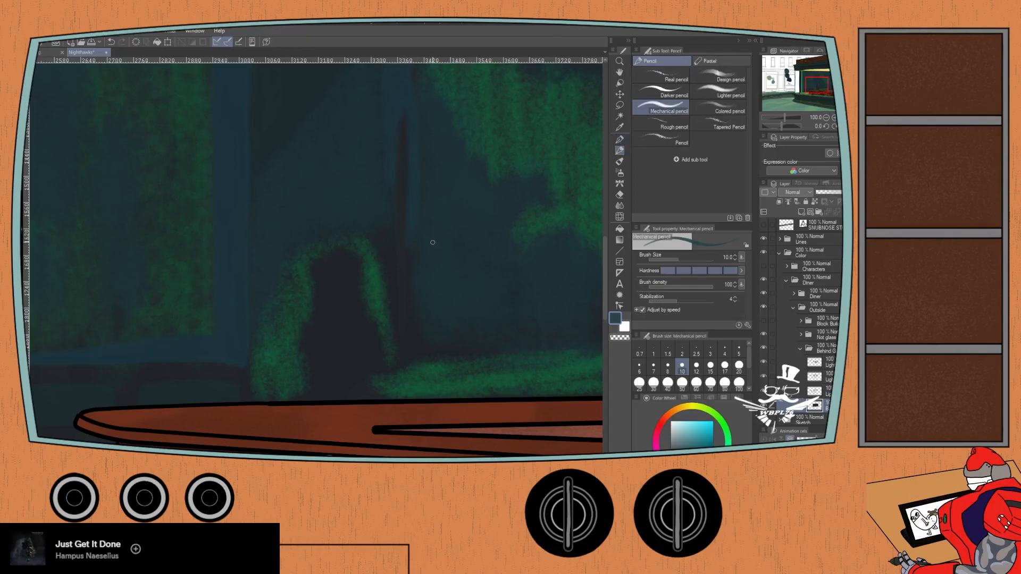
left_click(707, 62)
mouse_move(312, 310)
left_mouse_down()
mouse_move(317, 338)
mouse_move(318, 287)
mouse_move(312, 311)
left_mouse_up()
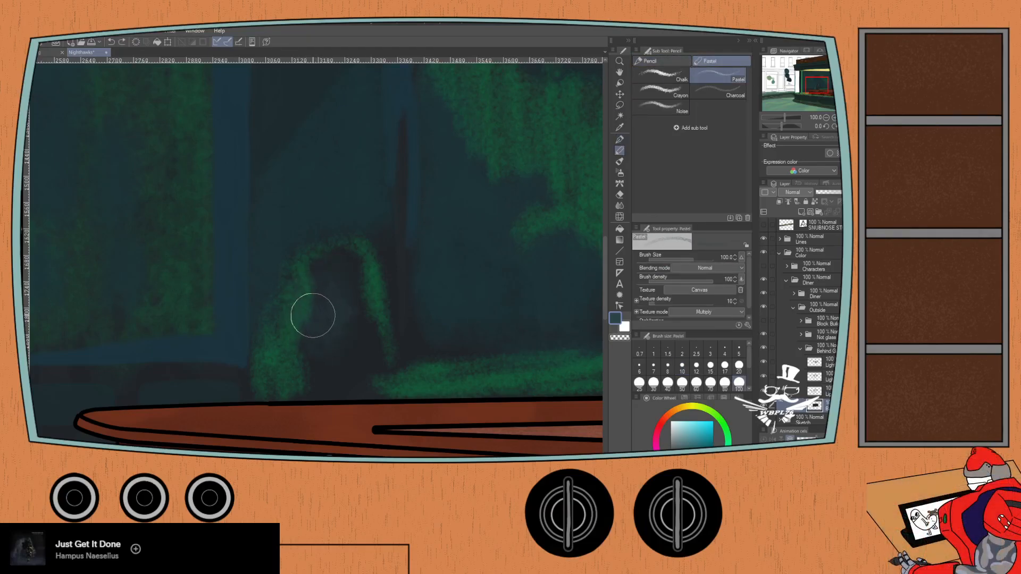
- Try the Crayon at size 20 and the Chalk at size 30 inside the window's dark arch, undoing the test strokes
left_click(662, 91)
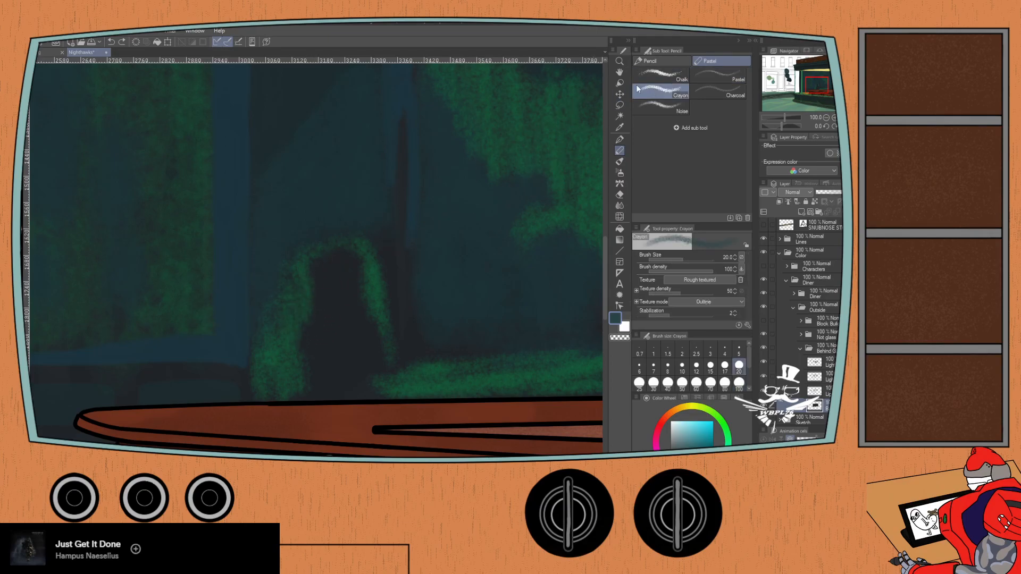
left_click_drag(319, 282, 319, 297)
left_click_drag(326, 272, 335, 315)
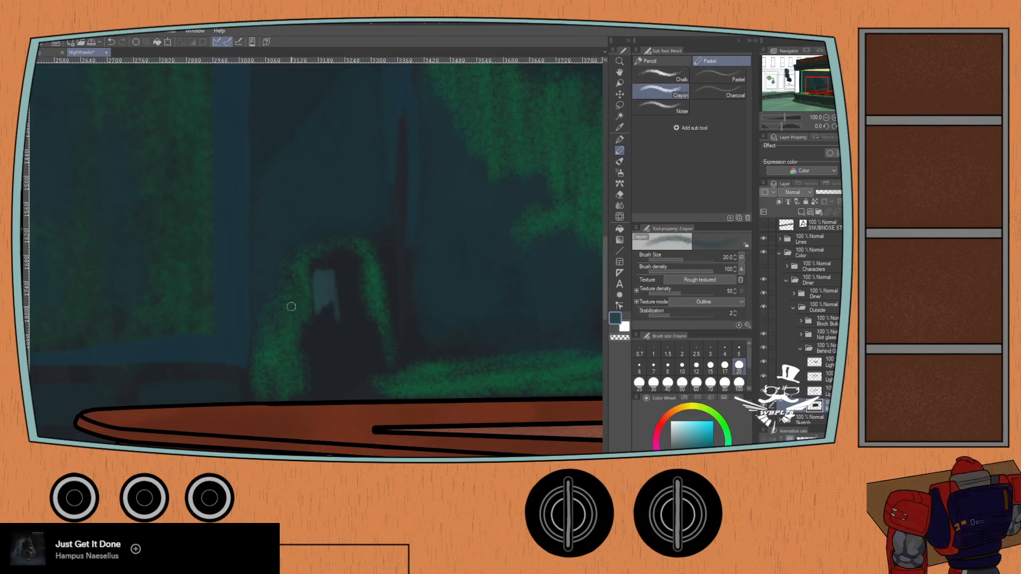
key("ctrl+z")
left_click(655, 80)
mouse_move(315, 281)
left_mouse_down()
mouse_move(338, 318)
mouse_move(349, 303)
left_mouse_up()
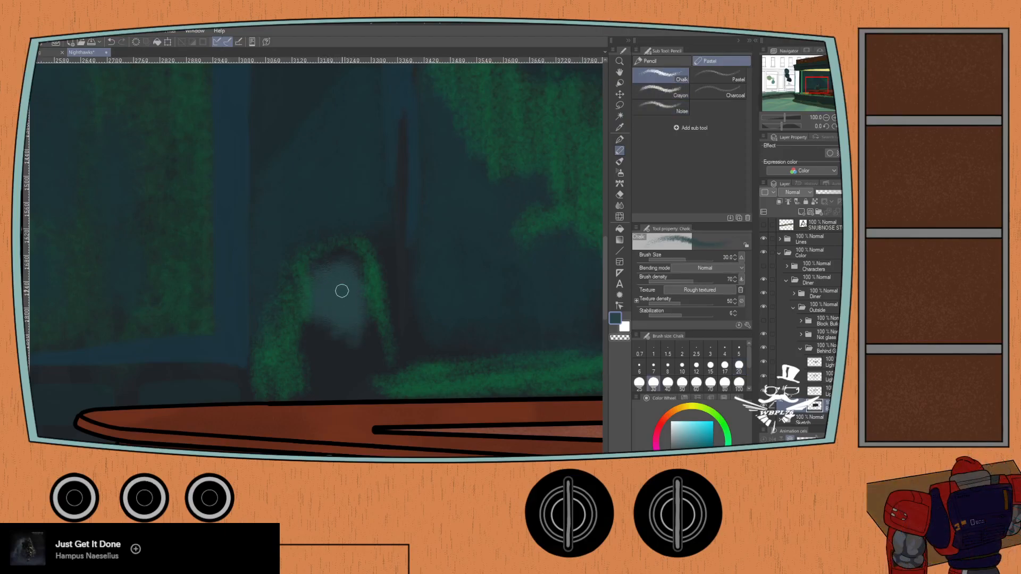
key("ctrl+z")
key("ctrl+z")
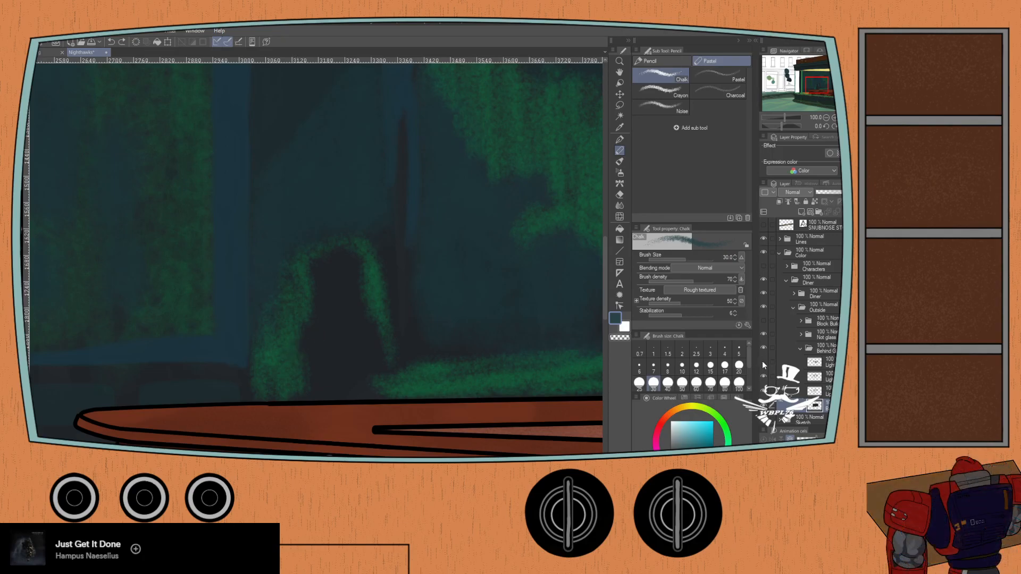
- Select the top light layer in the behind-glass folder and try a Chalk stroke in the dark arch, undoing it
left_click(819, 363)
left_click_drag(327, 309, 332, 287)
key("ctrl+z")
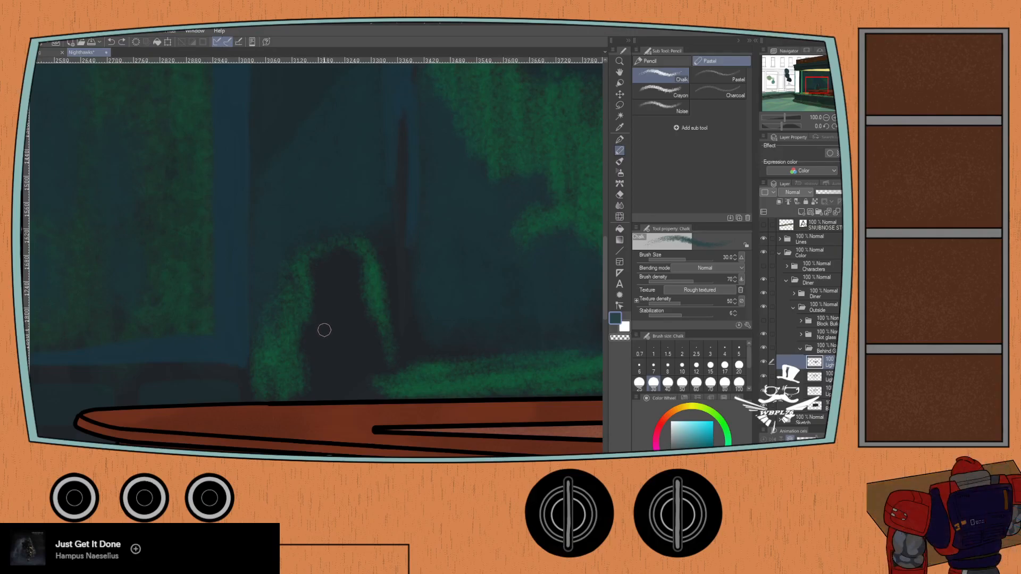
- Sample the uppermost dark teal swatch beside the diner again with the Eyedropper
scroll(218, 325, "down", 2)
left_click_drag(163, 307, 462, 373)
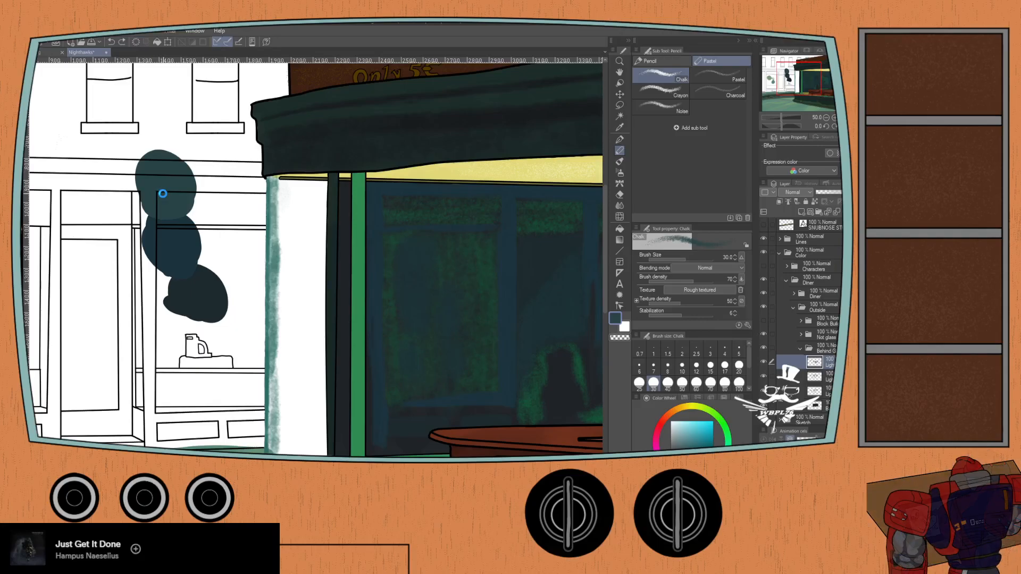
key("i")
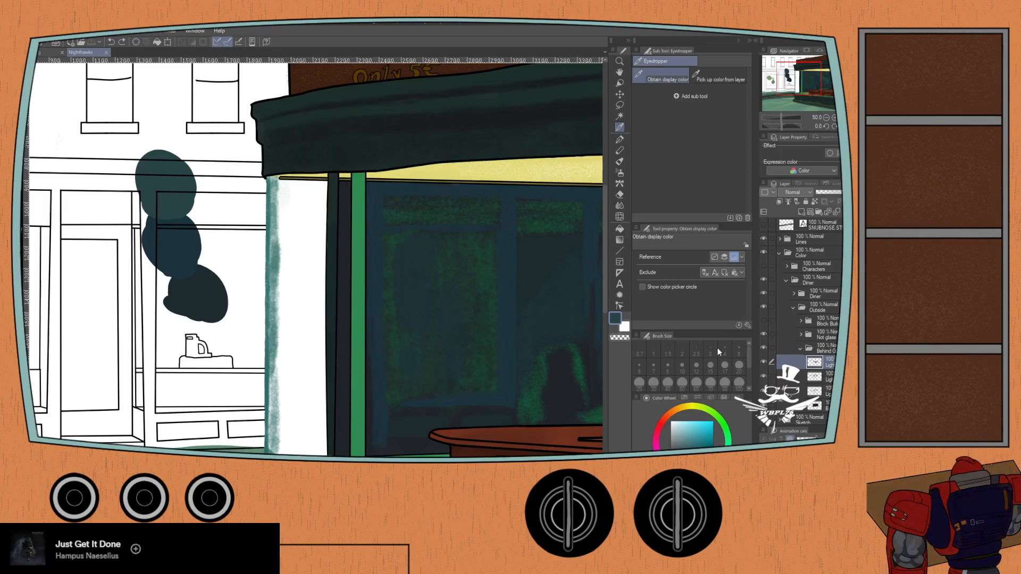
- Toggle the top behind-glass light layer to compare its effect on the back window and inspect the diner and storefront around it
left_click(763, 363)
left_click(763, 361)
left_click(763, 360)
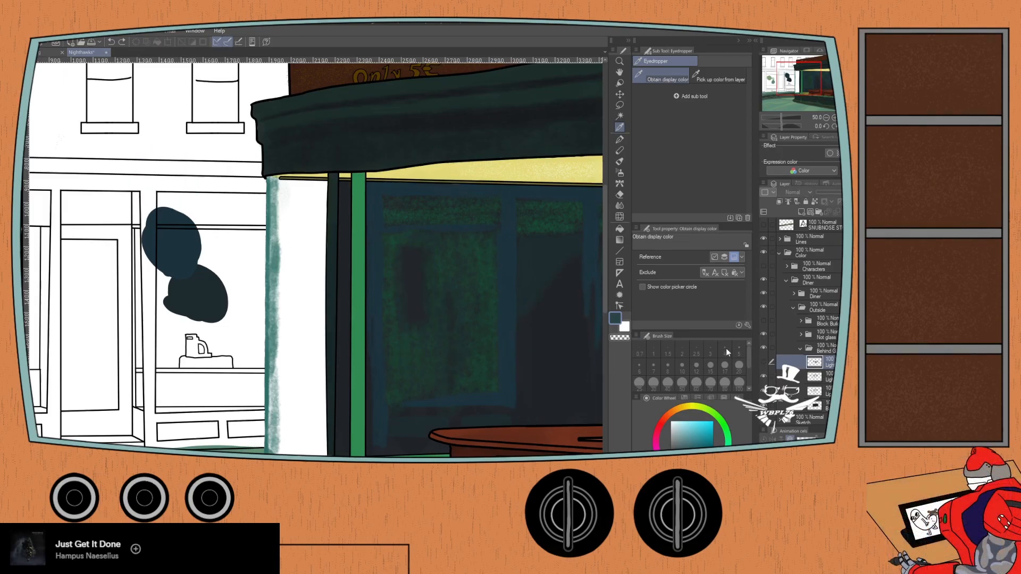
left_click(764, 362)
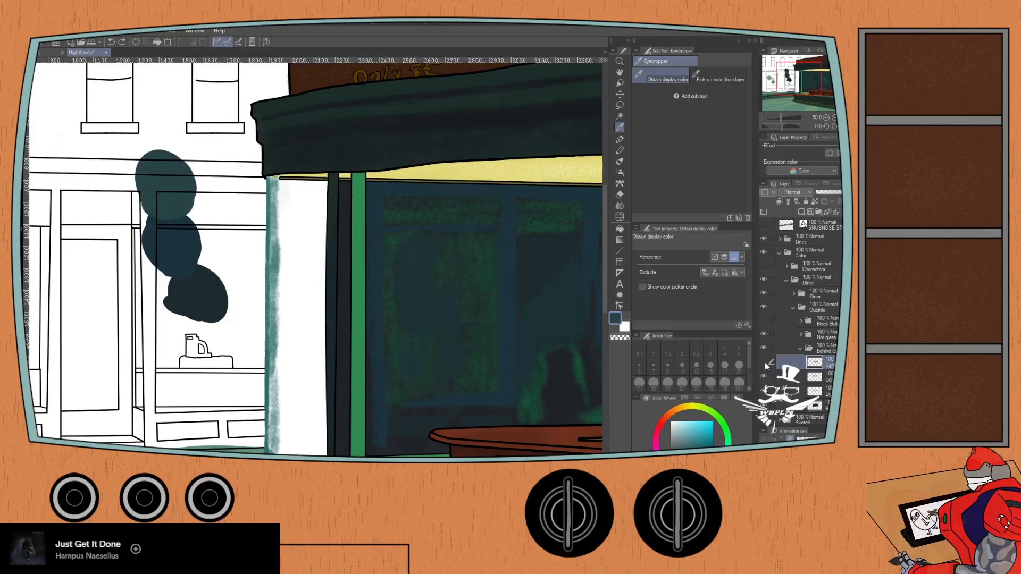
left_click(765, 362)
left_click(765, 362)
left_click(764, 361)
left_click(763, 362)
left_click_drag(447, 338, 278, 312)
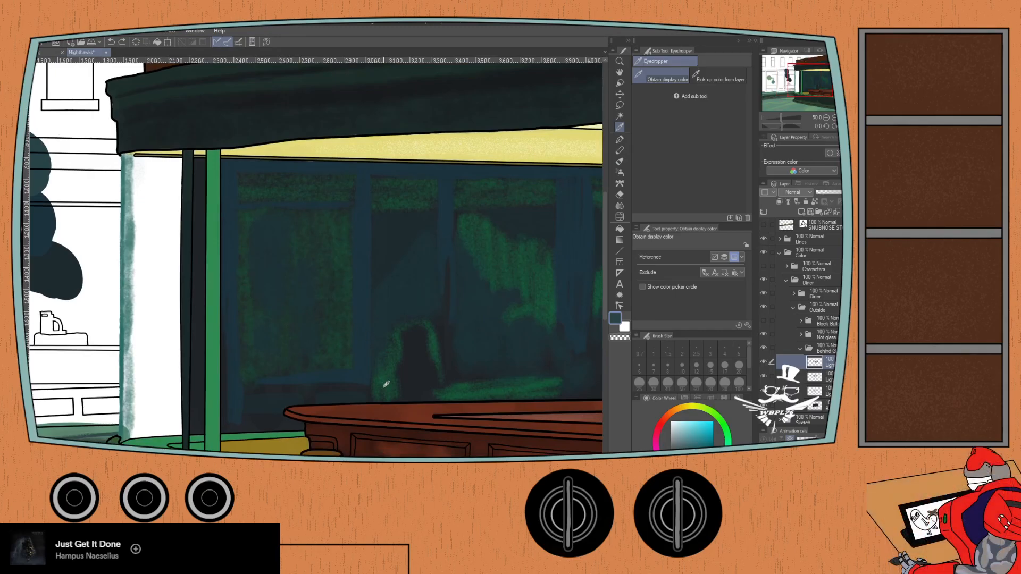
scroll(155, 372, "down", 1)
left_click_drag(114, 375, 442, 337)
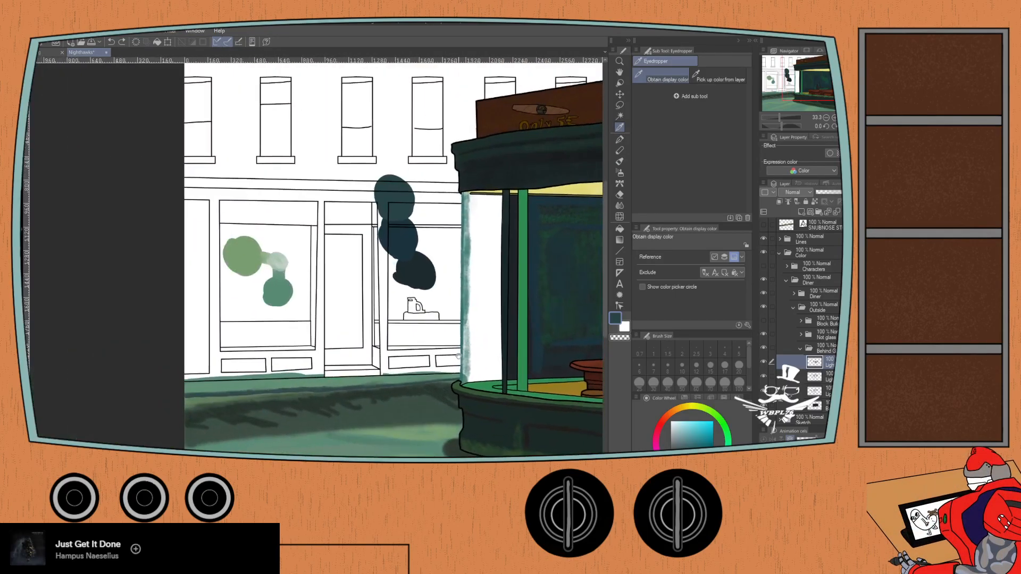
left_click_drag(511, 341, 316, 343)
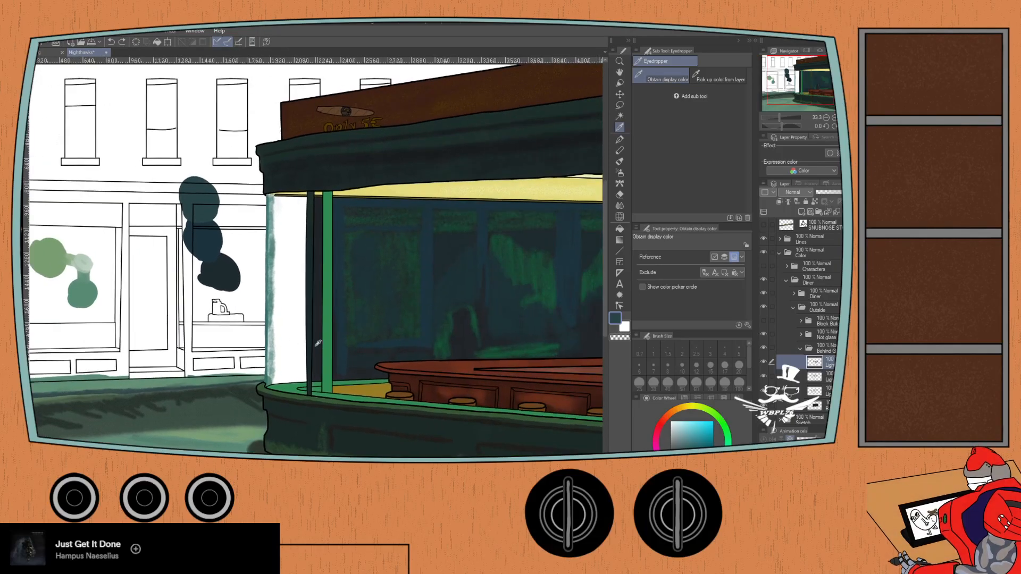
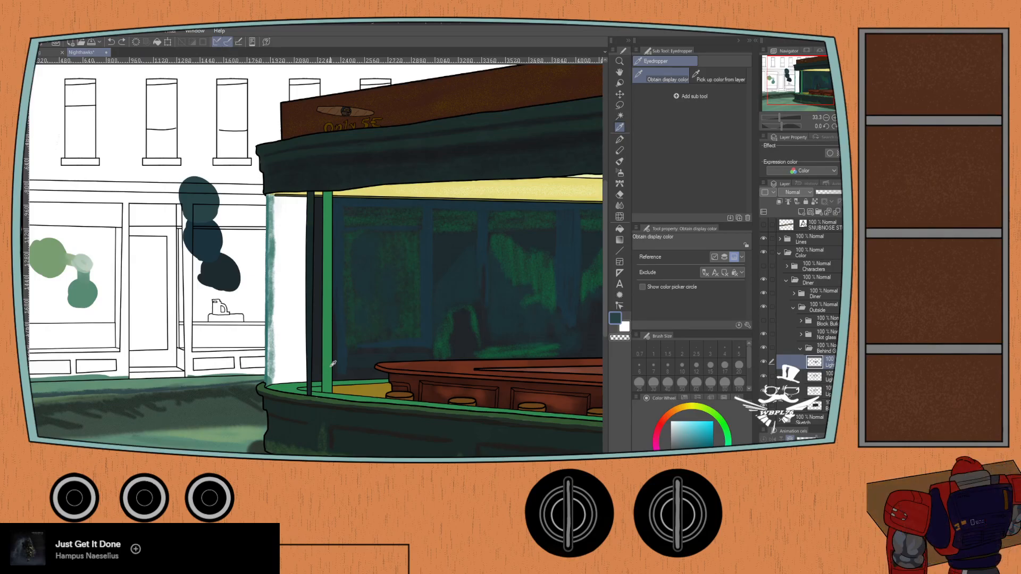
- Hide the Color folder and show the reference painting under the line art to study the original diner and its back window
scroll(332, 365, "down", 1)
left_click_drag(400, 338, 311, 233)
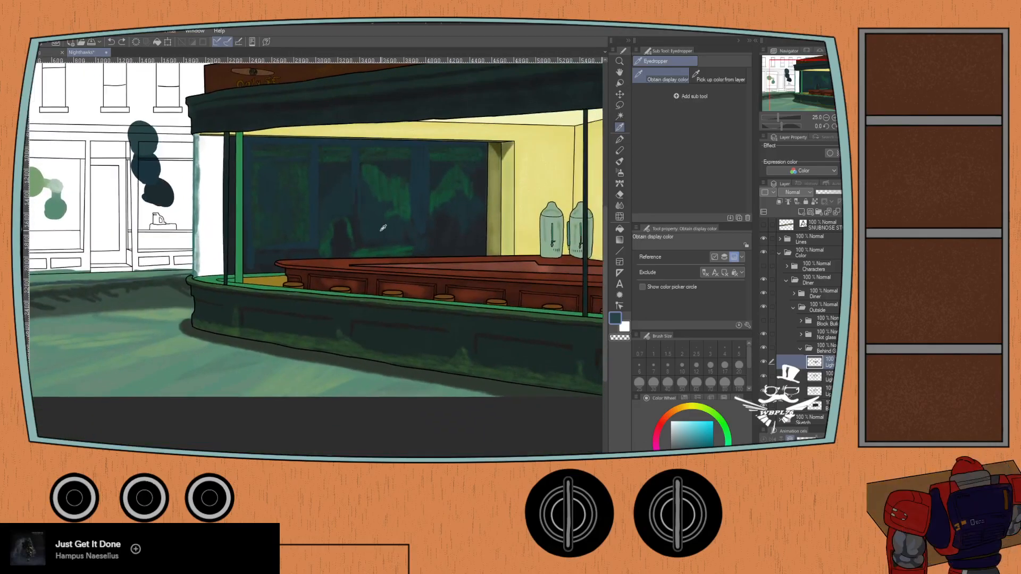
left_click(763, 252)
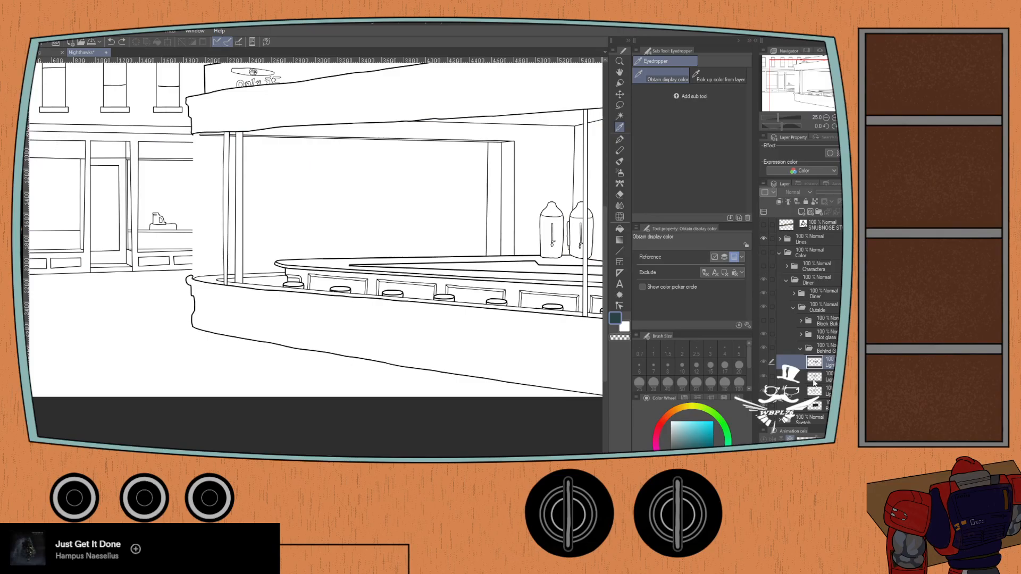
scroll(803, 298, "down", 3)
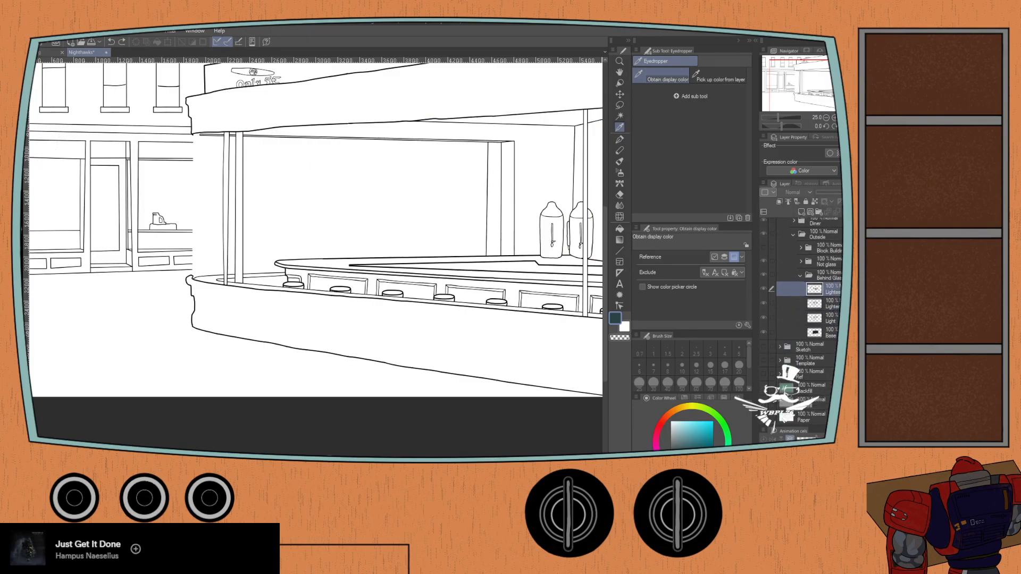
left_click(763, 372)
left_click_drag(467, 395, 335, 390)
scroll(461, 390, "up", 8)
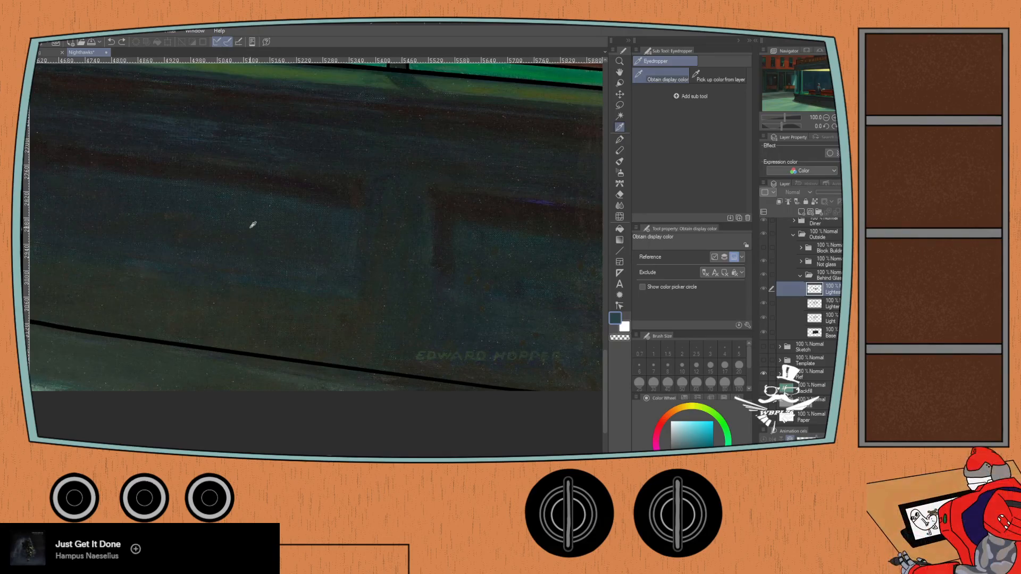
scroll(252, 234, "down", 3)
left_click_drag(112, 173, 429, 441)
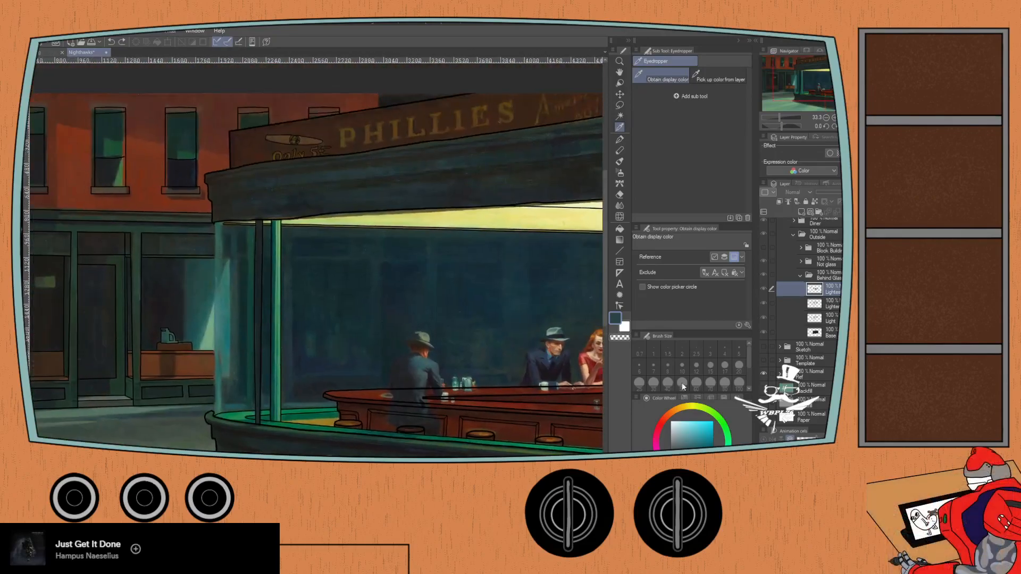
- Hide the reference painting and make the Color folder visible again
left_click(763, 373)
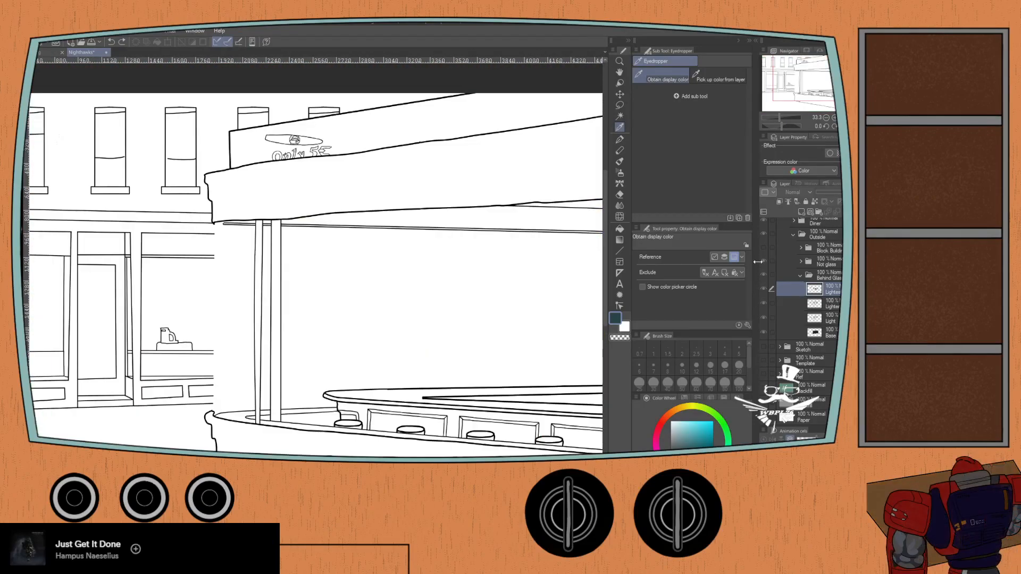
scroll(763, 233, "up", 2)
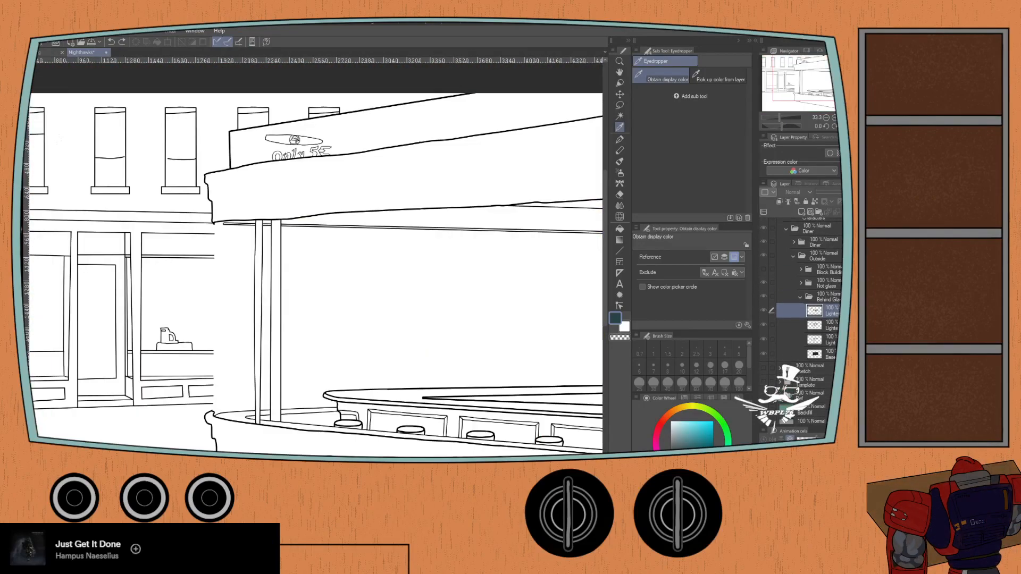
scroll(763, 234, "up", 1)
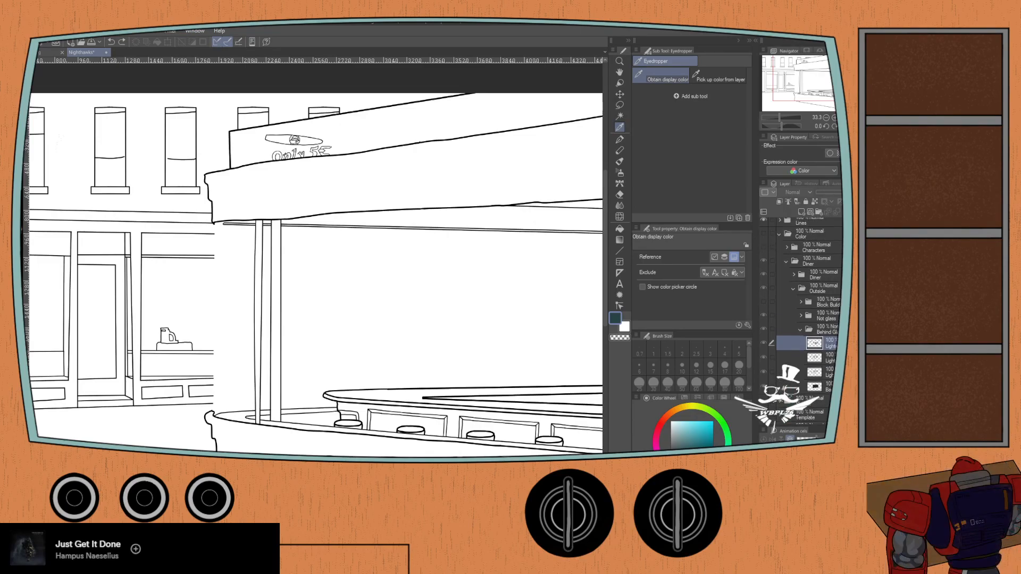
left_click(764, 236)
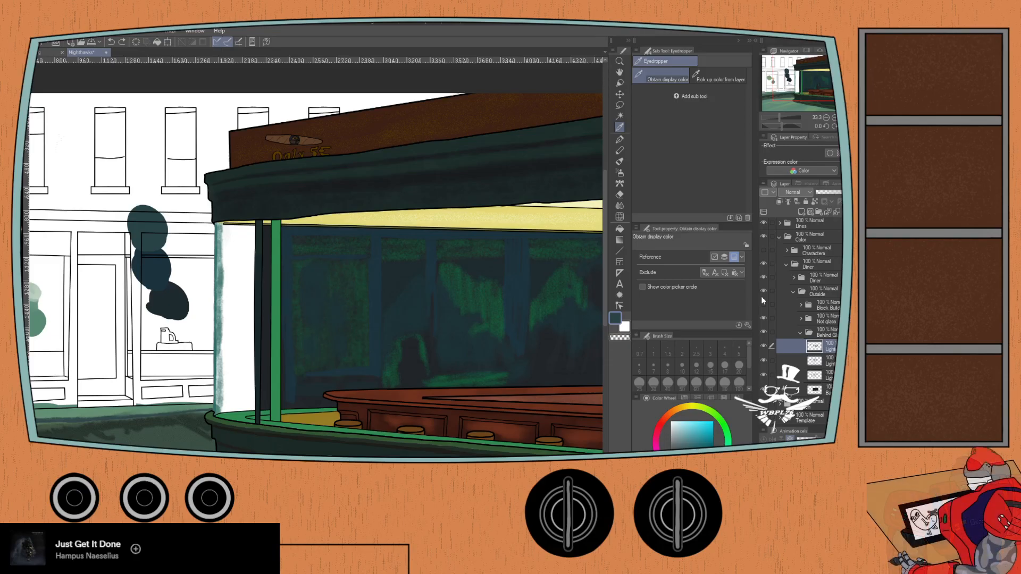
- Show the reference painting beneath the colors and toggle the Behind Glass folder to compare the back window with the original, leaving the folder visible
scroll(800, 324, "down", 4)
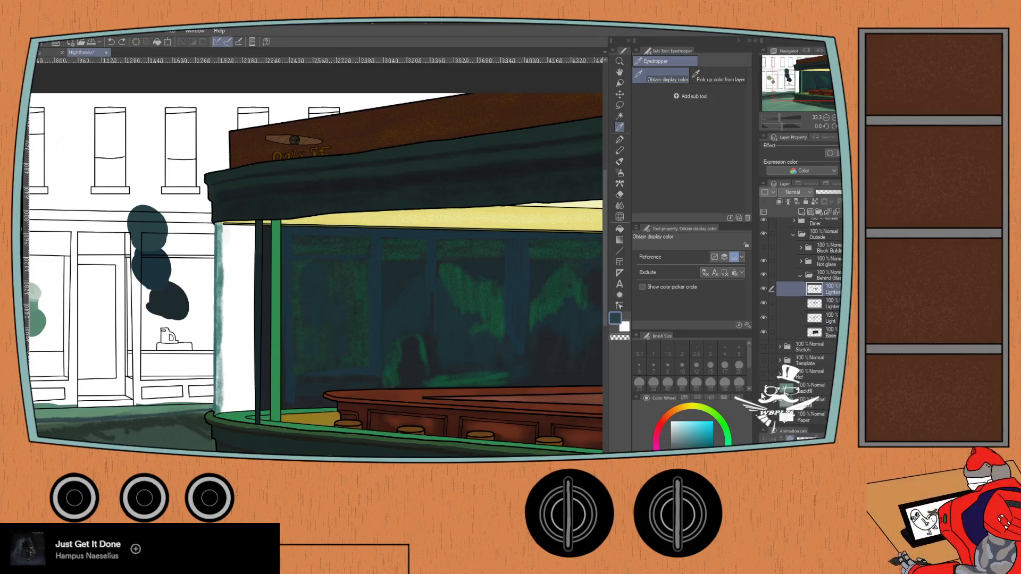
left_click(763, 372)
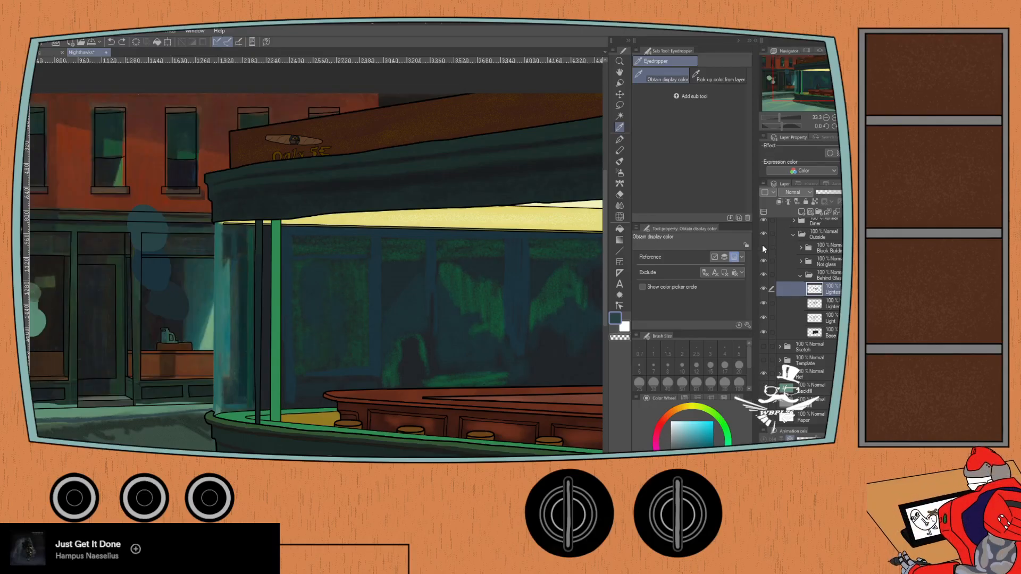
left_click(763, 275)
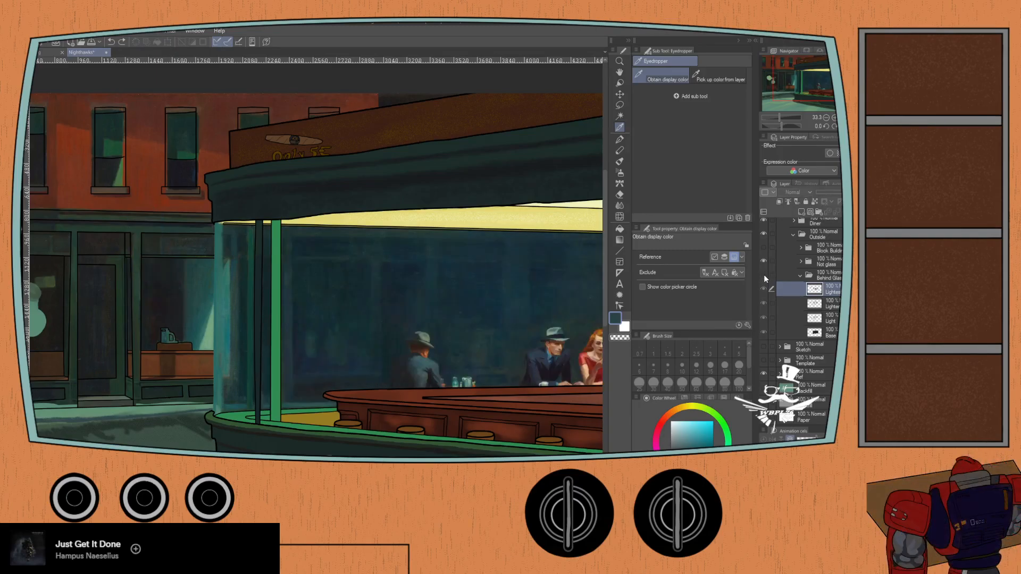
left_click(763, 275)
left_click(764, 275)
left_click(763, 276)
left_click(763, 276)
left_click(764, 276)
left_click(764, 277)
left_click_drag(530, 280, 456, 276)
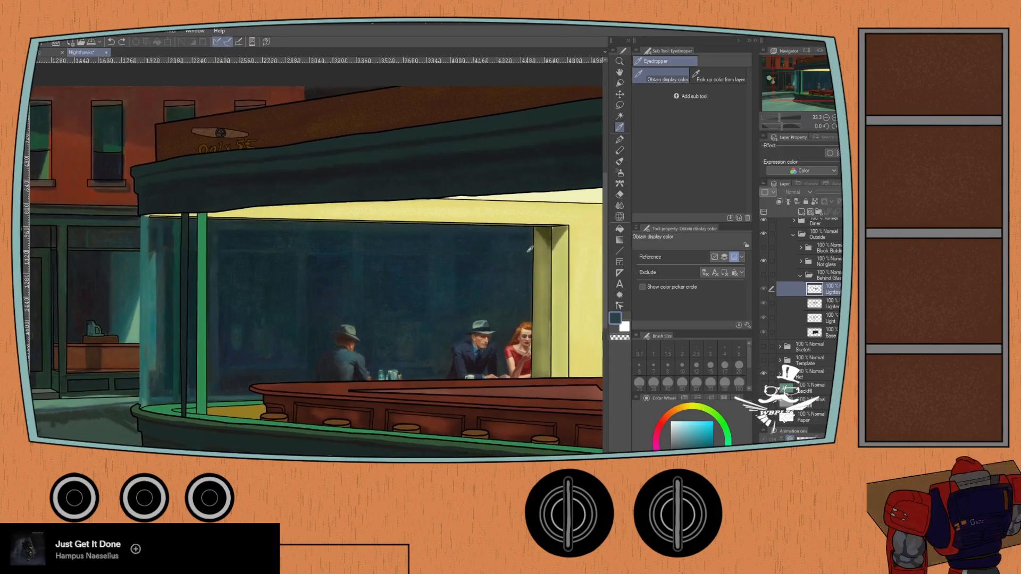
left_click(764, 276)
left_click(764, 276)
left_click(764, 276)
left_click(763, 276)
left_click(763, 276)
left_click(762, 276)
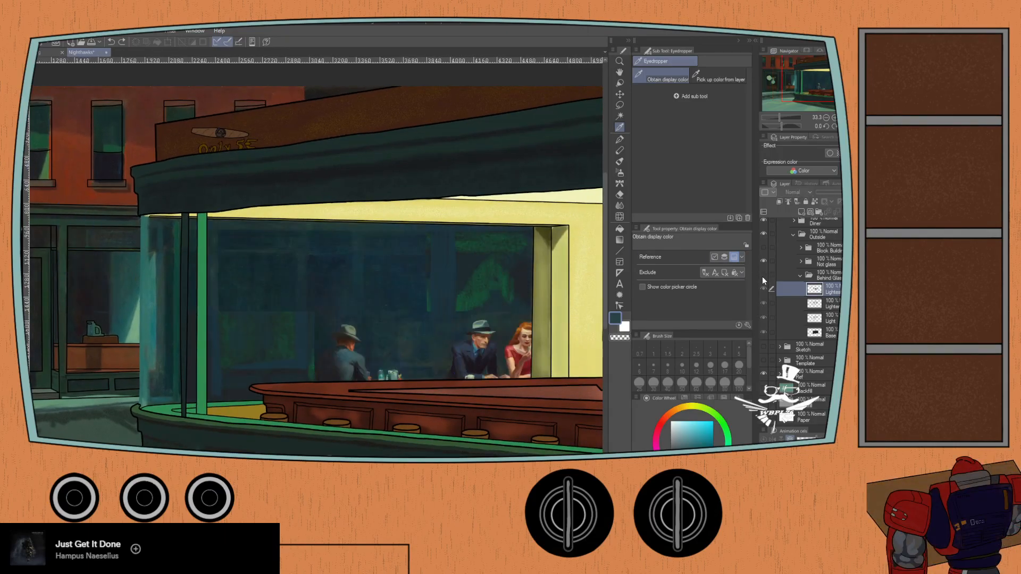
left_click(761, 276)
left_click(762, 277)
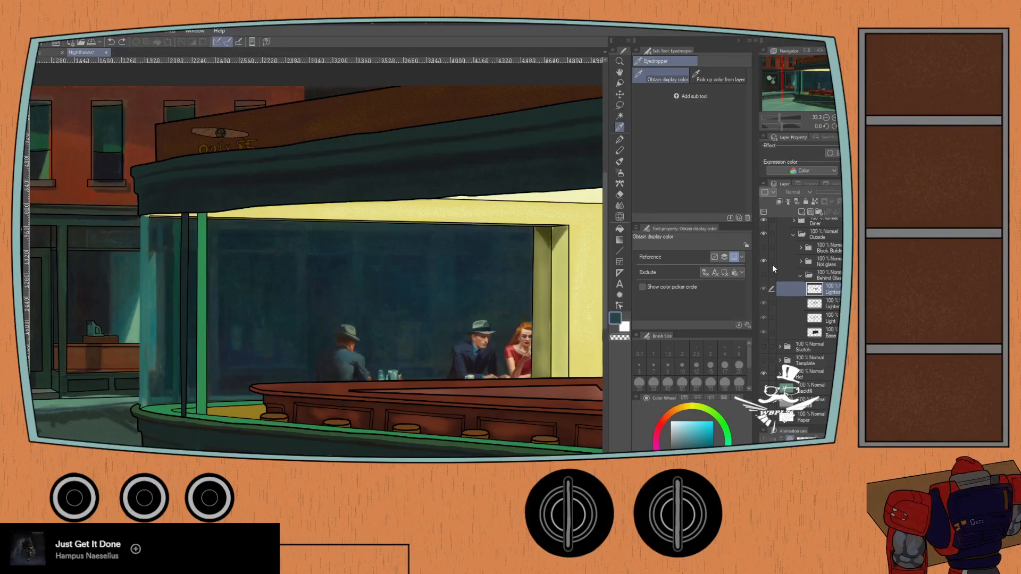
left_click(763, 276)
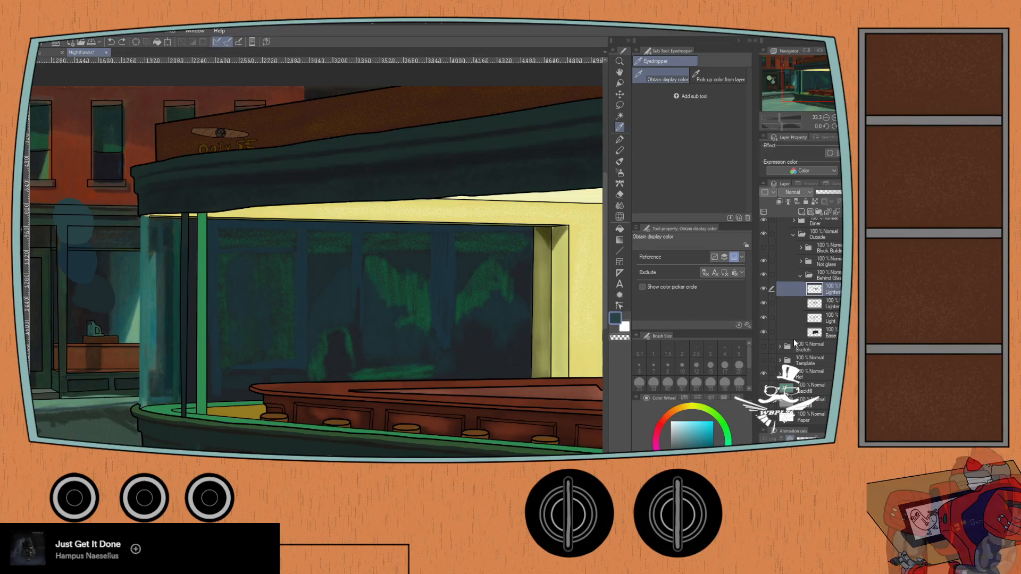
- Try Chalk strokes at size 30 in the back window's dark pane above the arch, undoing them
key("ctrl+plus")
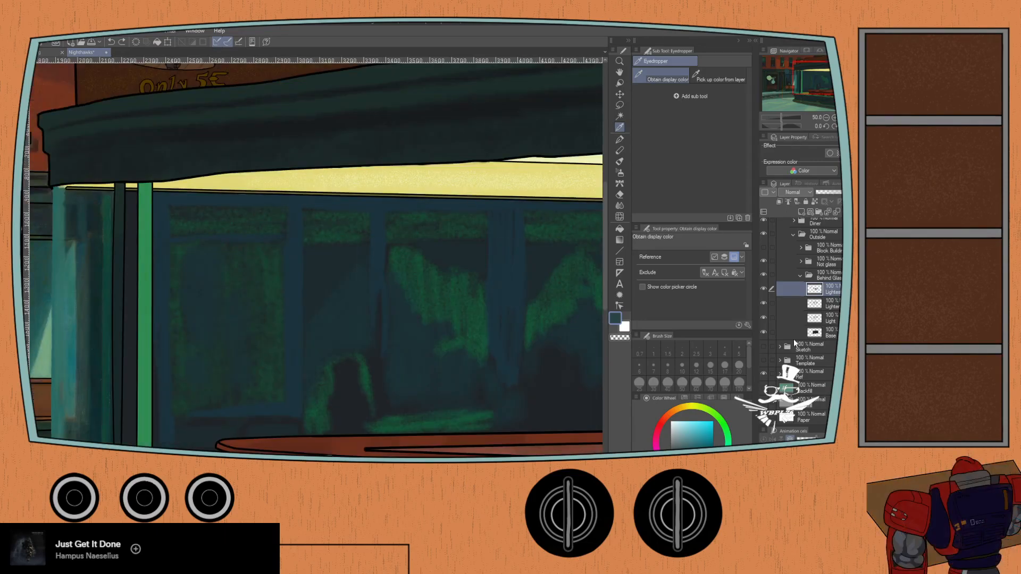
key("ctrl+minus")
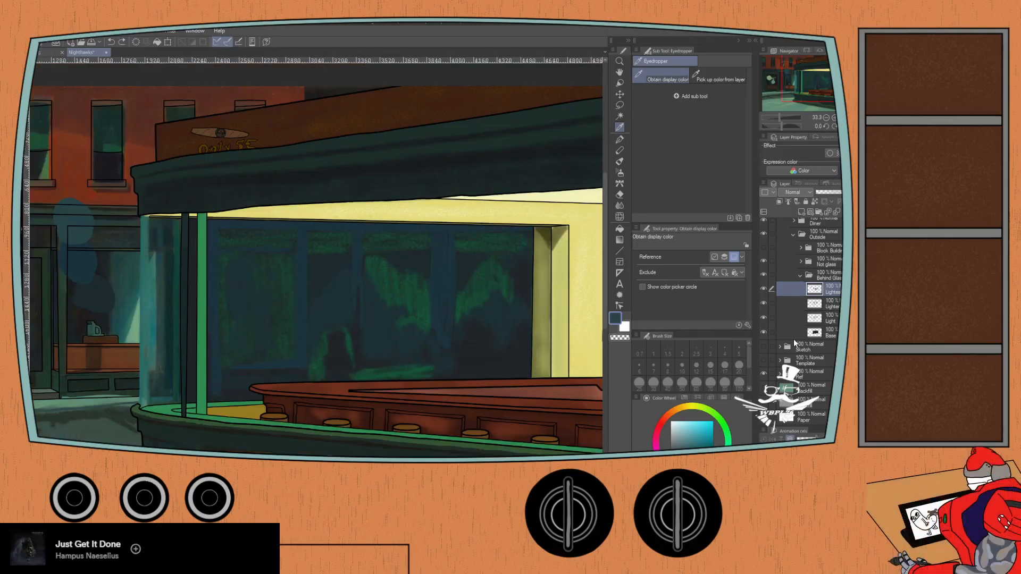
left_click_drag(136, 403, 187, 406)
scroll(349, 390, "down", 1)
scroll(349, 404, "up", 2)
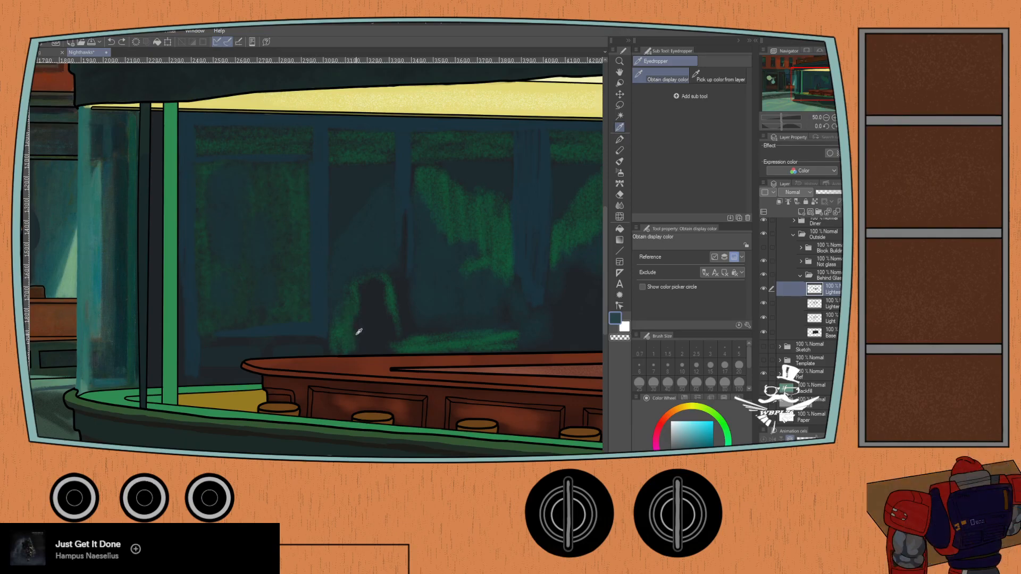
key("b")
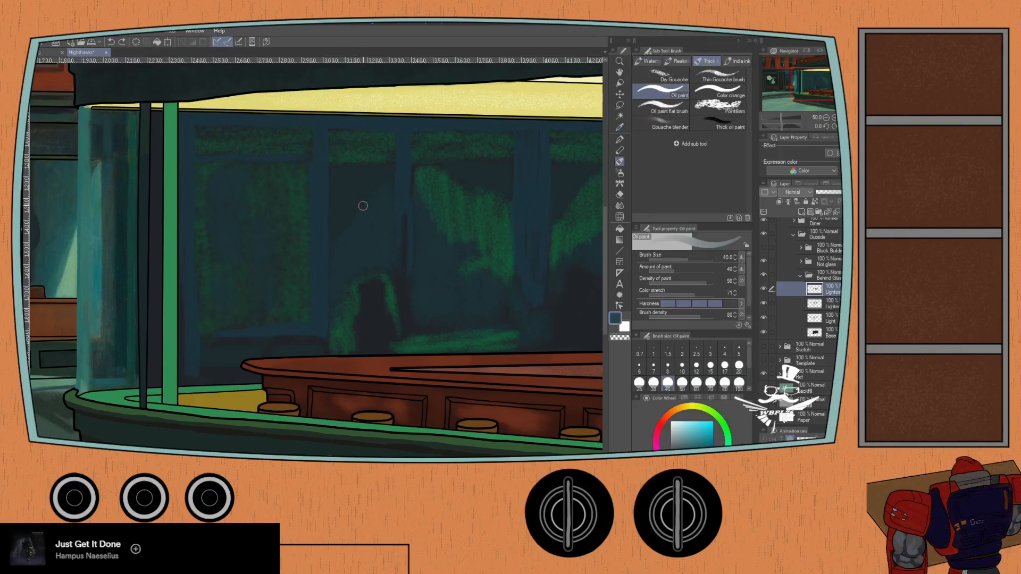
scroll(363, 208, "up", 1)
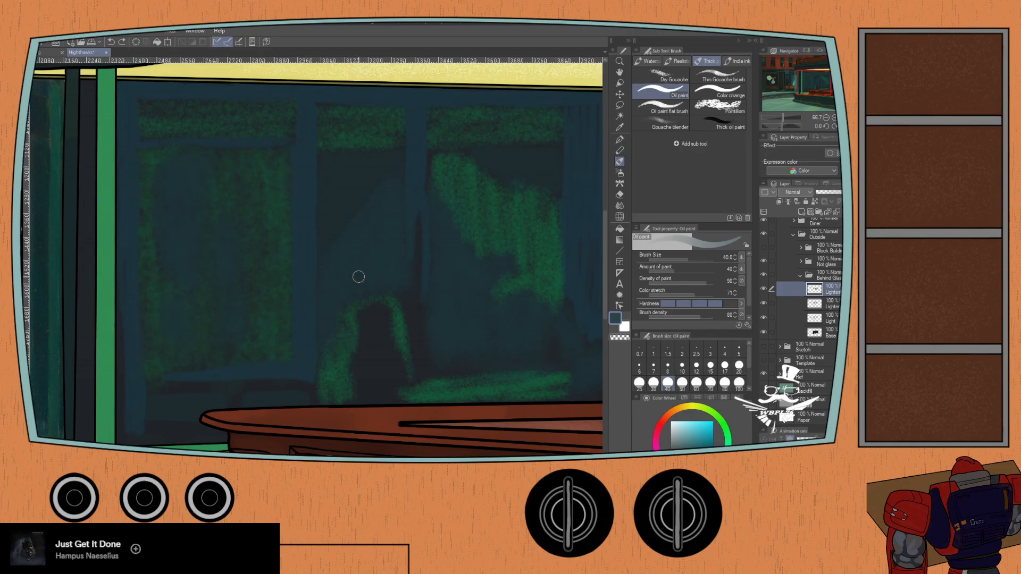
key("p")
scroll(365, 255, "up", 1)
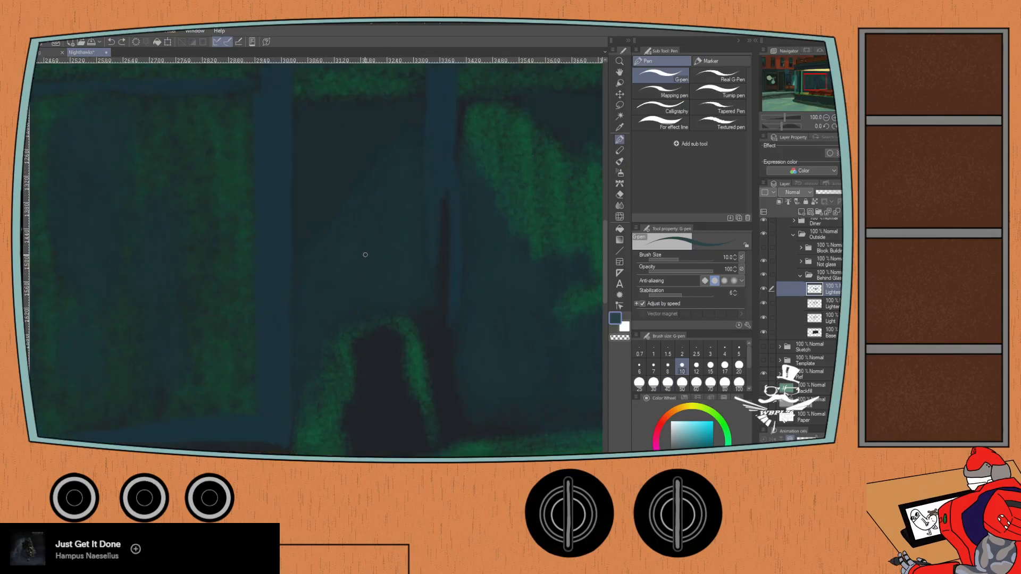
key("p")
mouse_move(348, 170)
left_mouse_down()
mouse_move(317, 222)
mouse_move(336, 171)
left_mouse_up()
key("ctrl+z")
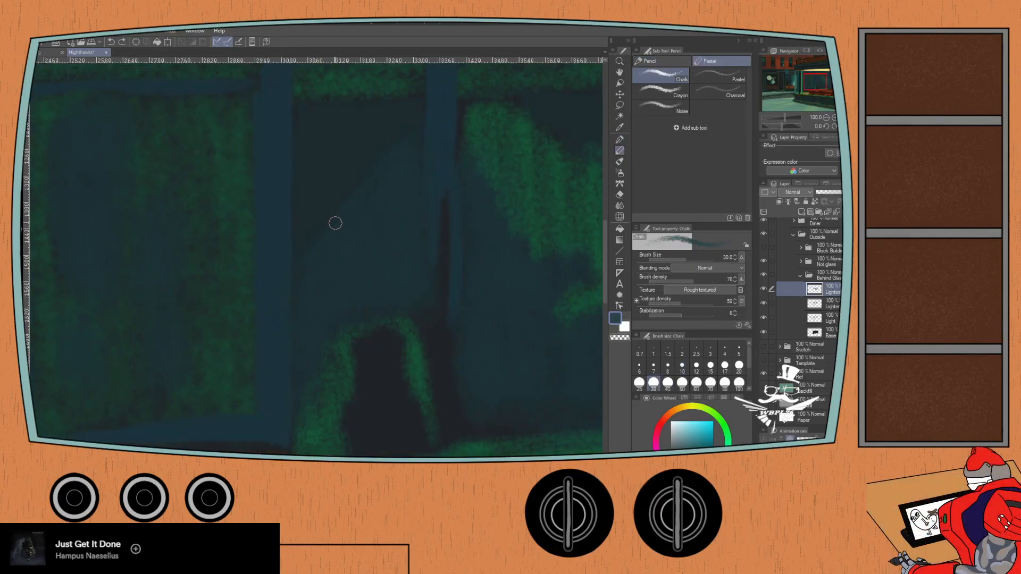
mouse_move(374, 226)
left_mouse_down()
mouse_move(346, 255)
mouse_move(348, 275)
left_mouse_up()
key("ctrl+z")
- Switch to the Charcoal brush and set its size to 15
left_click(659, 91)
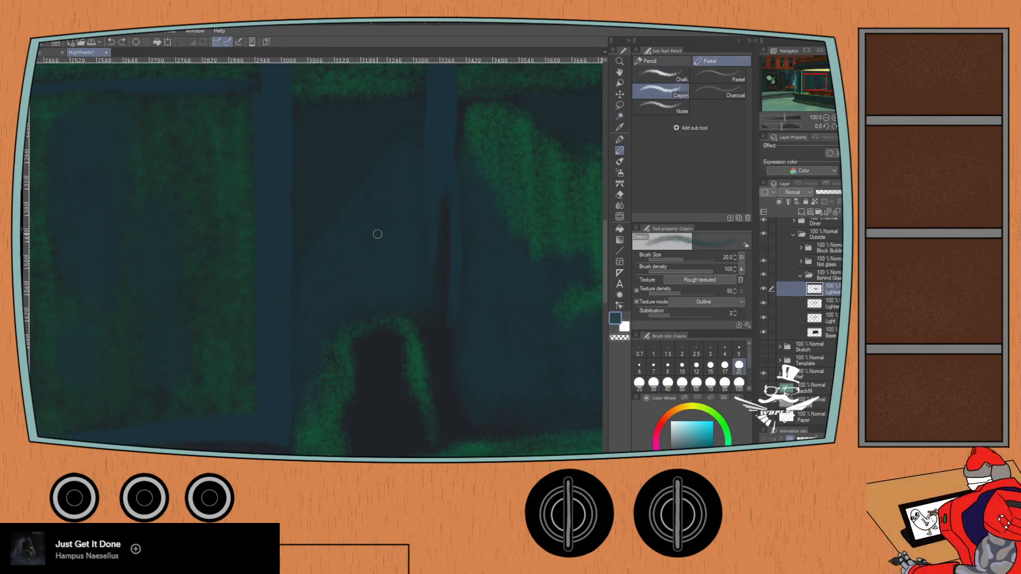
left_click(713, 93)
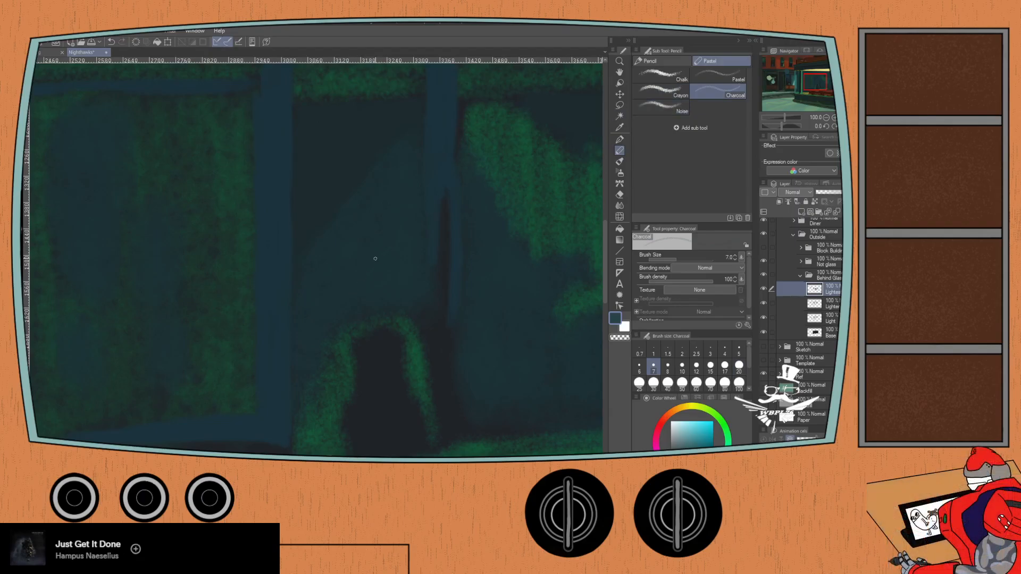
left_click(710, 365)
- Try the Colored pencil at size 7 in the dark pane and inside the arch, undoing the test strokes
left_click(641, 61)
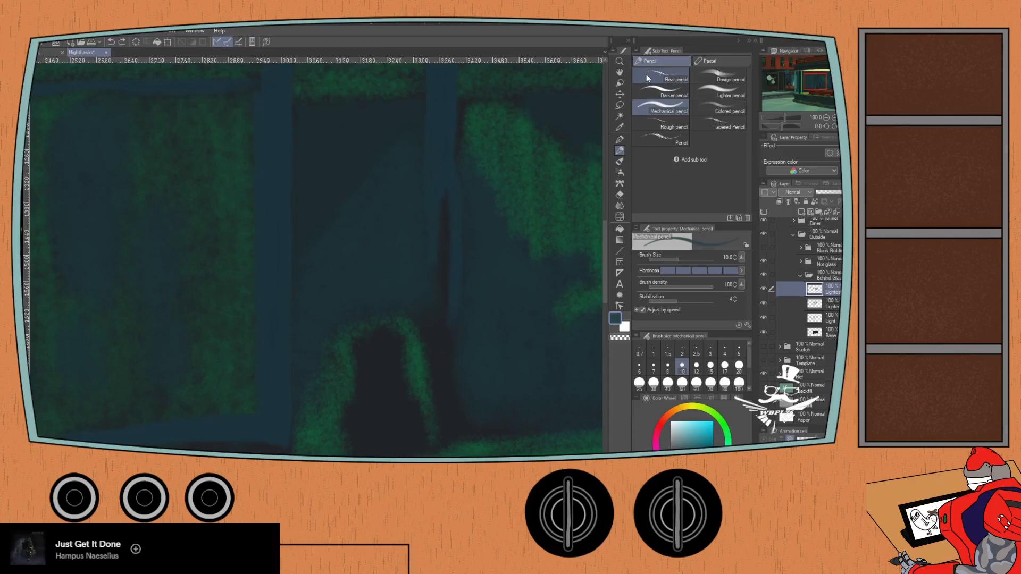
left_click(707, 113)
left_click_drag(308, 204, 326, 166)
key("ctrl+z")
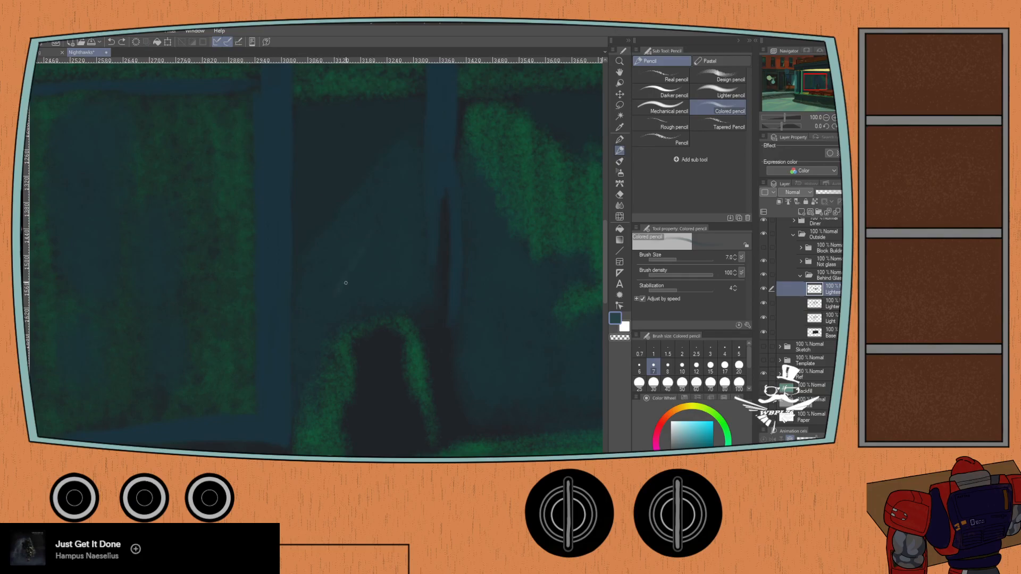
key("ctrl+z")
mouse_move(389, 349)
left_mouse_down()
mouse_move(368, 389)
mouse_move(380, 378)
left_mouse_up()
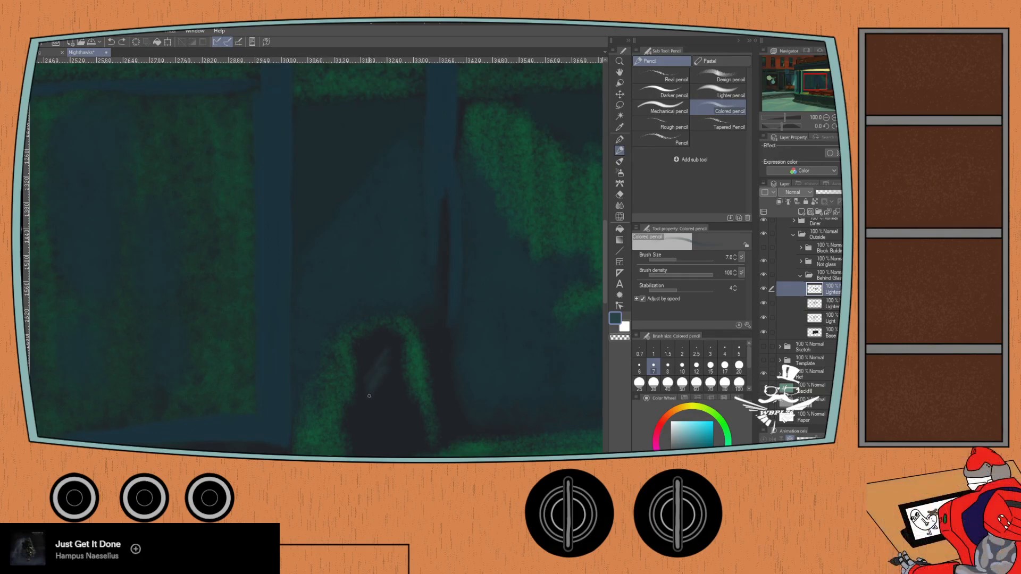
key("ctrl+z")
- Try the Pastel at size 100 and the Noise brush inside the window's dark arch, undoing the strokes
left_click(698, 59)
left_click(713, 79)
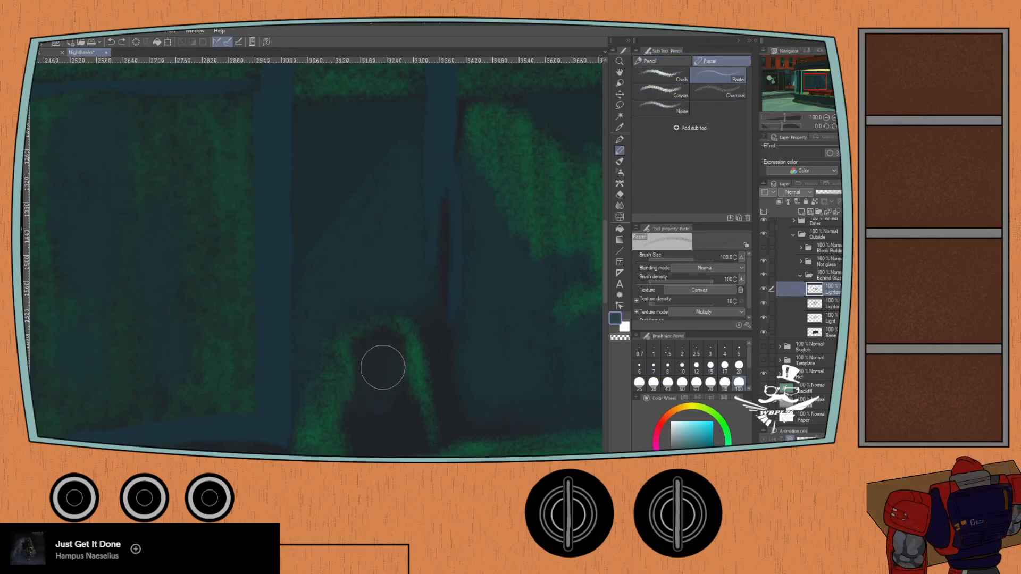
mouse_move(362, 424)
left_mouse_down()
mouse_move(394, 426)
mouse_move(376, 356)
mouse_move(346, 356)
mouse_move(391, 339)
left_mouse_up()
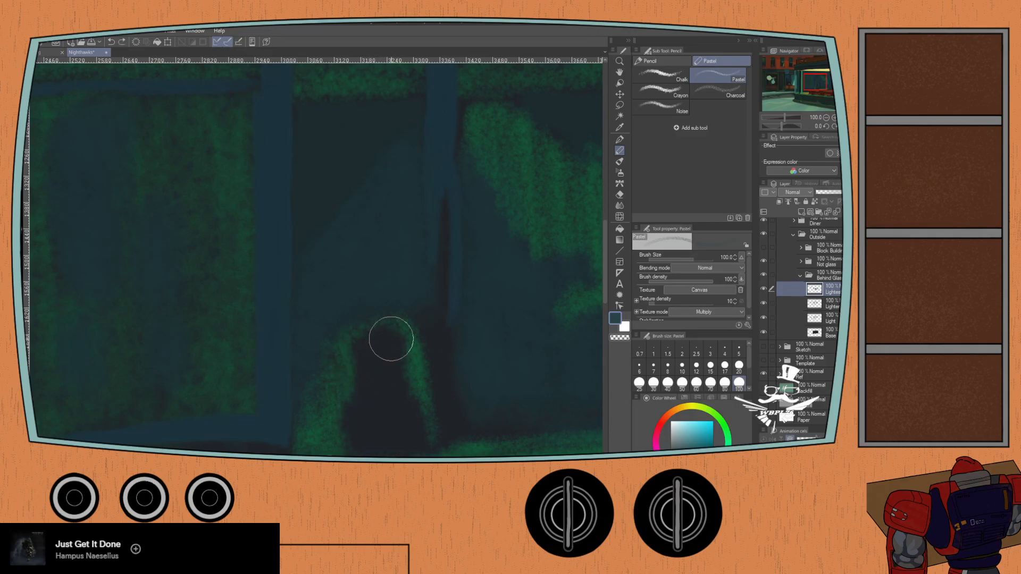
left_click(652, 96)
left_click(648, 104)
mouse_move(384, 374)
left_mouse_down()
mouse_move(353, 422)
mouse_move(371, 408)
mouse_move(370, 418)
left_mouse_up()
key("ctrl+z")
- Try the Charcoal at sizes 15, 20 and 30 inside the dark arch, undoing the test strokes
left_click(717, 91)
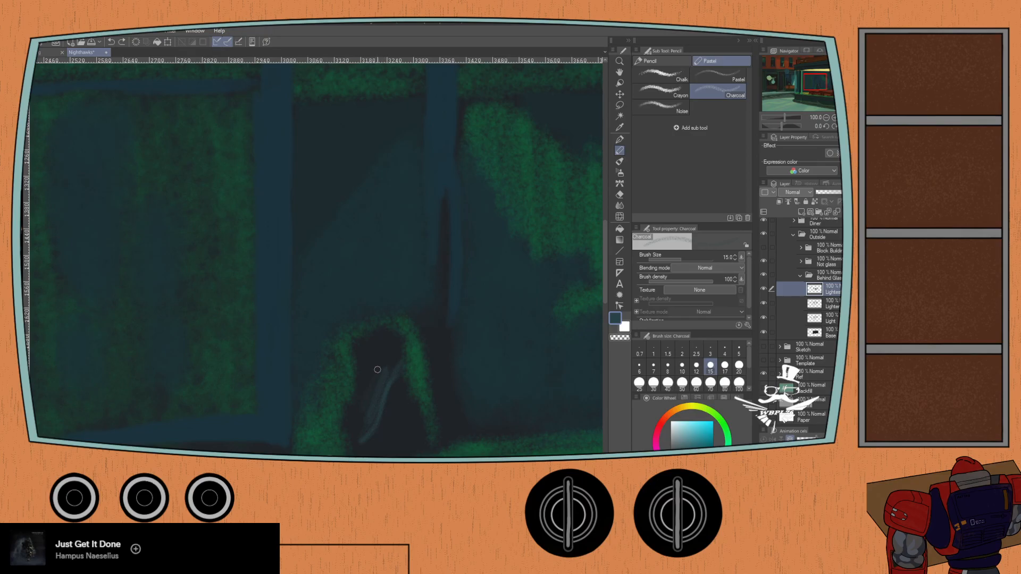
key("ctrl+z")
key("bracketright")
key("bracketright")
left_click_drag(386, 349, 368, 409)
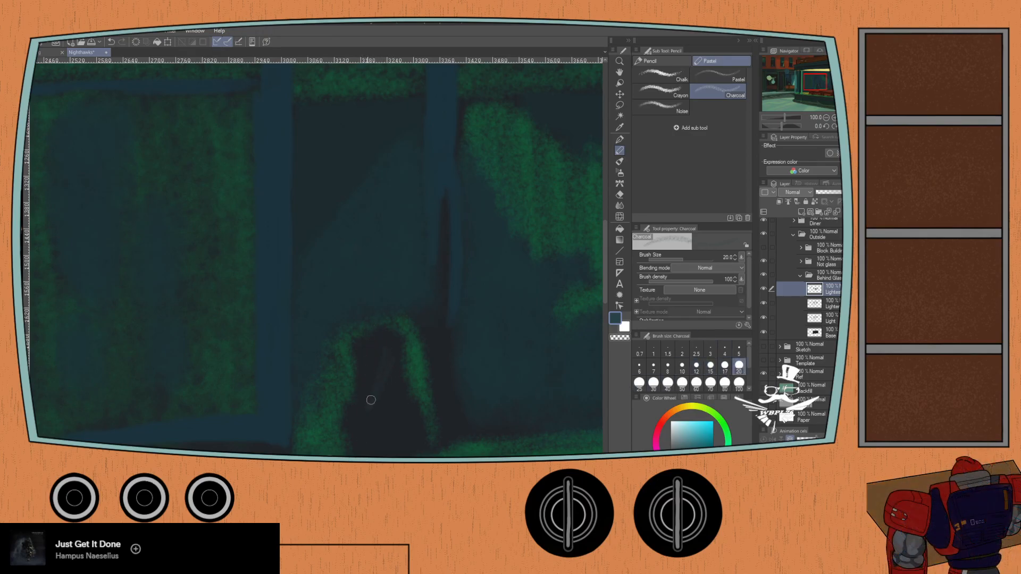
key("bracketright")
key("bracketright")
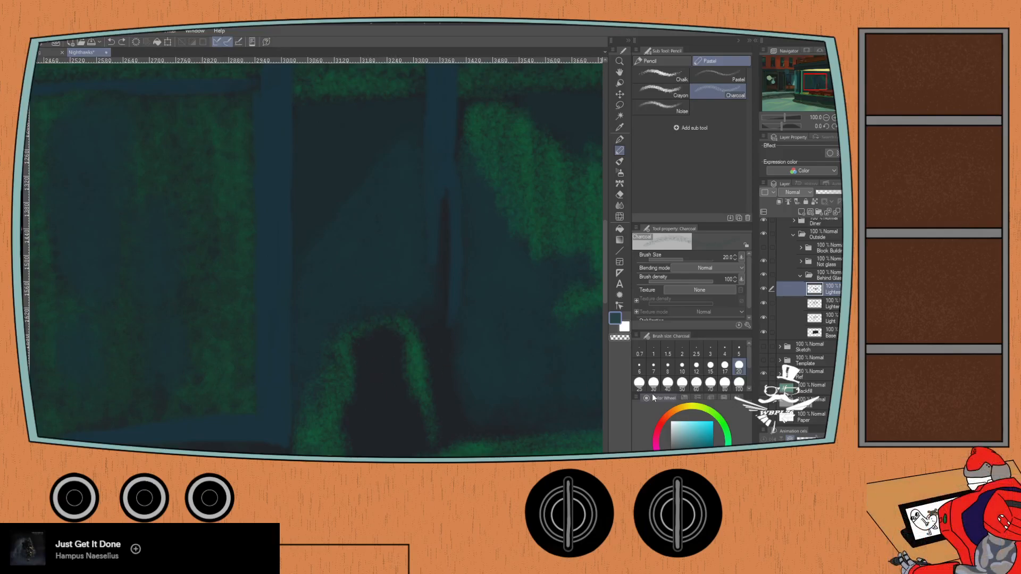
mouse_move(372, 416)
left_mouse_down()
mouse_move(353, 427)
mouse_move(354, 401)
left_mouse_up()
key("ctrl+z")
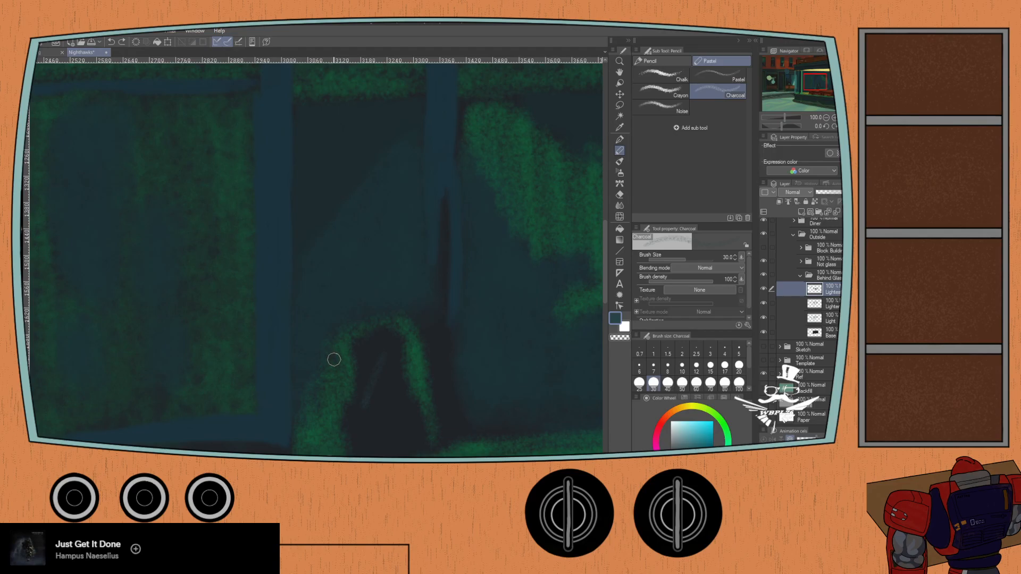
- Set the Charcoal size to 50 and brush a soft dark-teal patch inside the window's dark arch
left_click(682, 382)
mouse_move(385, 379)
left_mouse_down()
mouse_move(376, 406)
mouse_move(380, 383)
left_mouse_up()
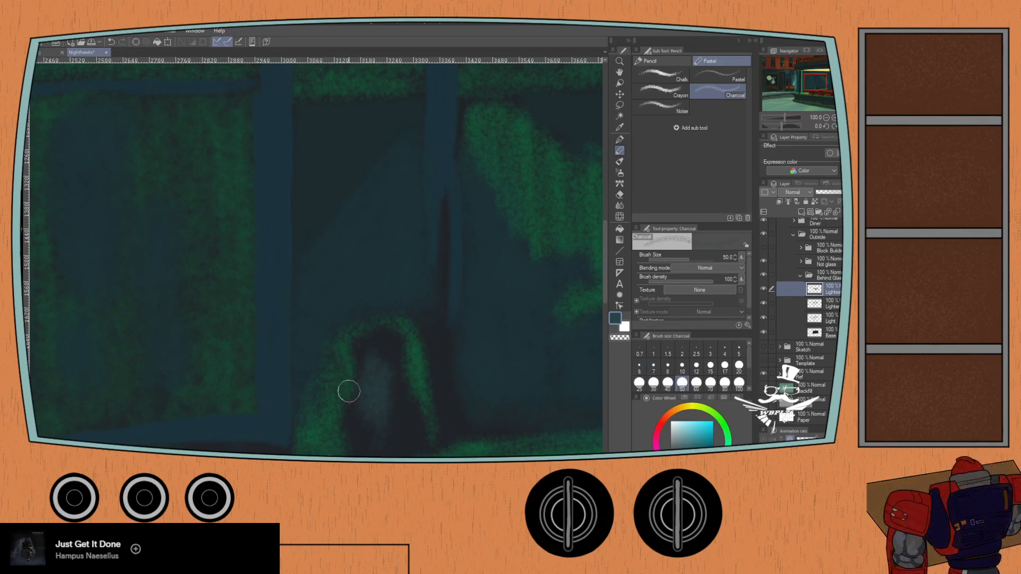
- Undo the dark-teal Charcoal patch inside the window's dark arch
key("ctrl+z")
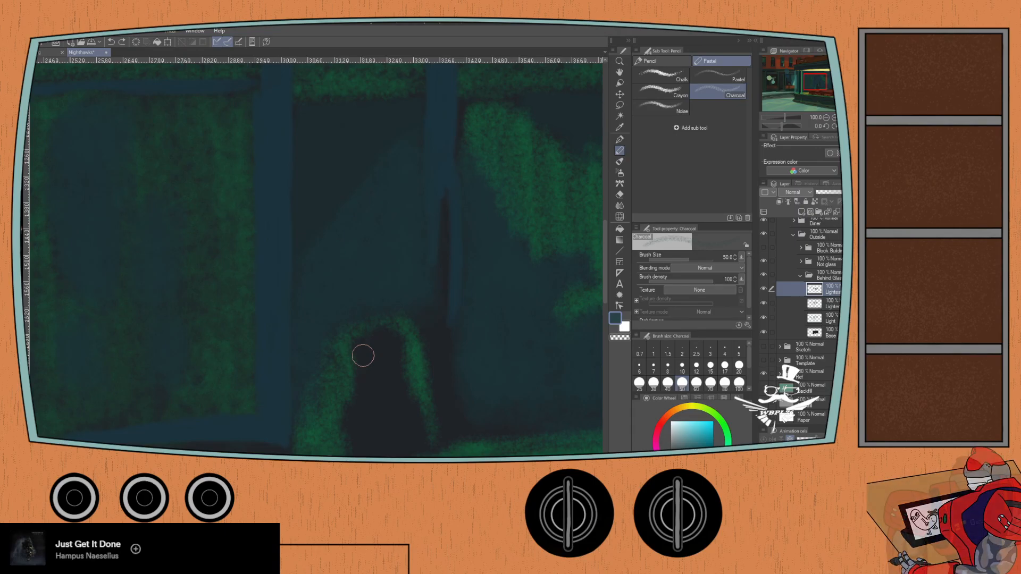
scroll(363, 355, "down", 3)
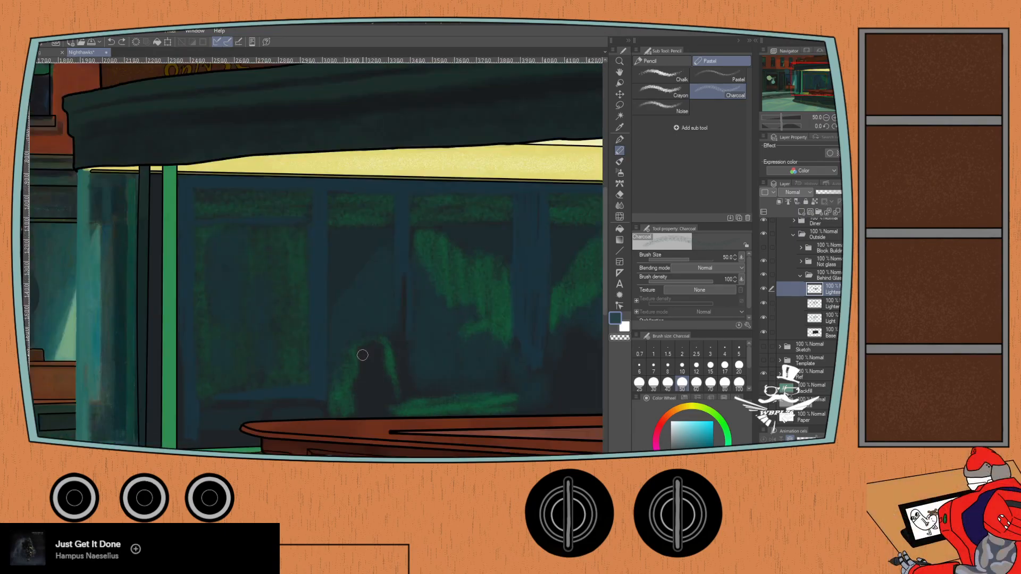
scroll(362, 355, "down", 1)
left_click_drag(343, 364, 285, 313)
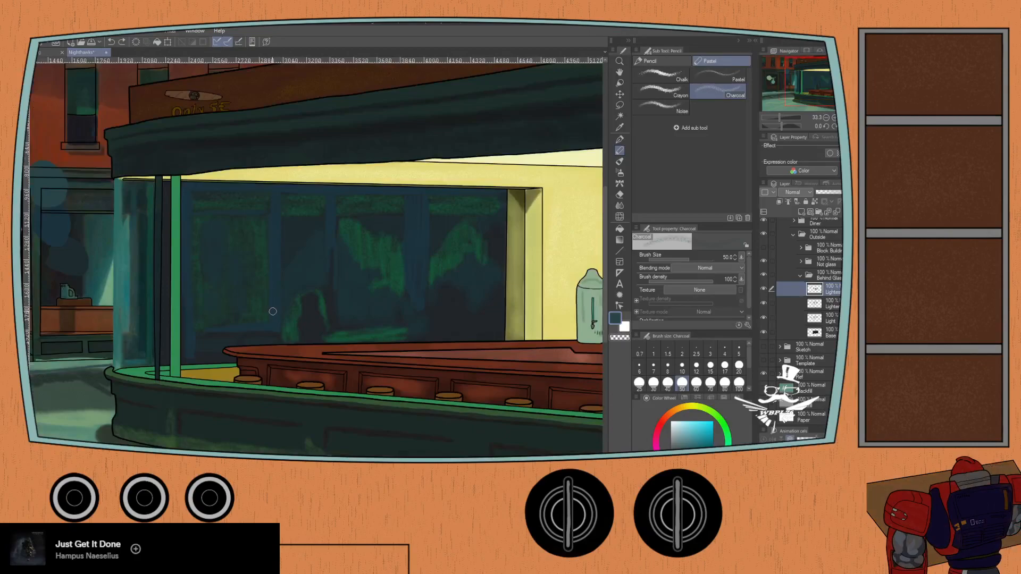
- Toggle the two lighter layers in the Behind Glass folder to compare their effect on the window, and save the illustration
left_click(763, 289)
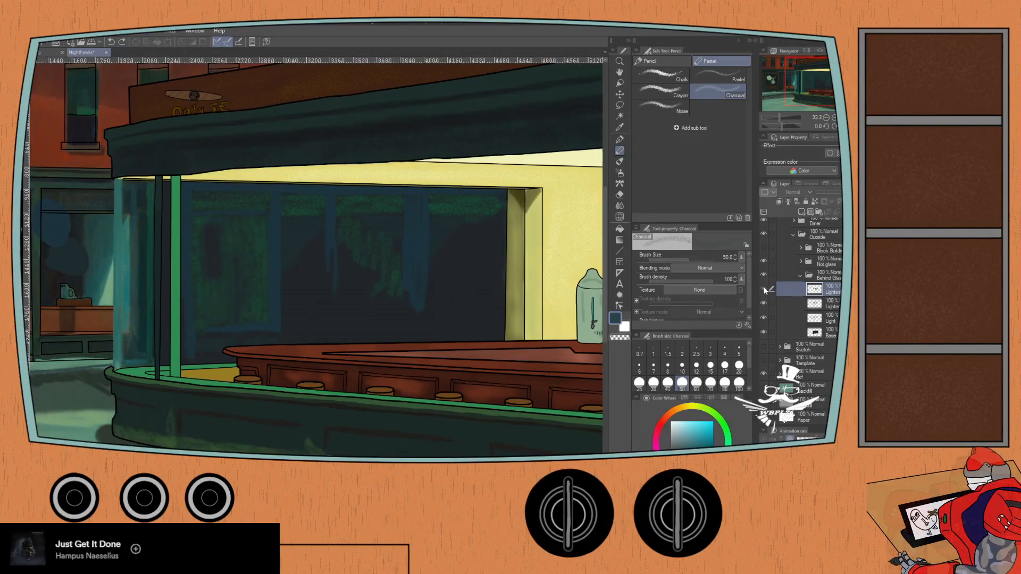
left_click(764, 288)
left_click(763, 288)
left_click(763, 288)
left_click(764, 288)
left_click(763, 289)
left_click(763, 303)
left_click(763, 303)
left_click(763, 302)
left_click(763, 302)
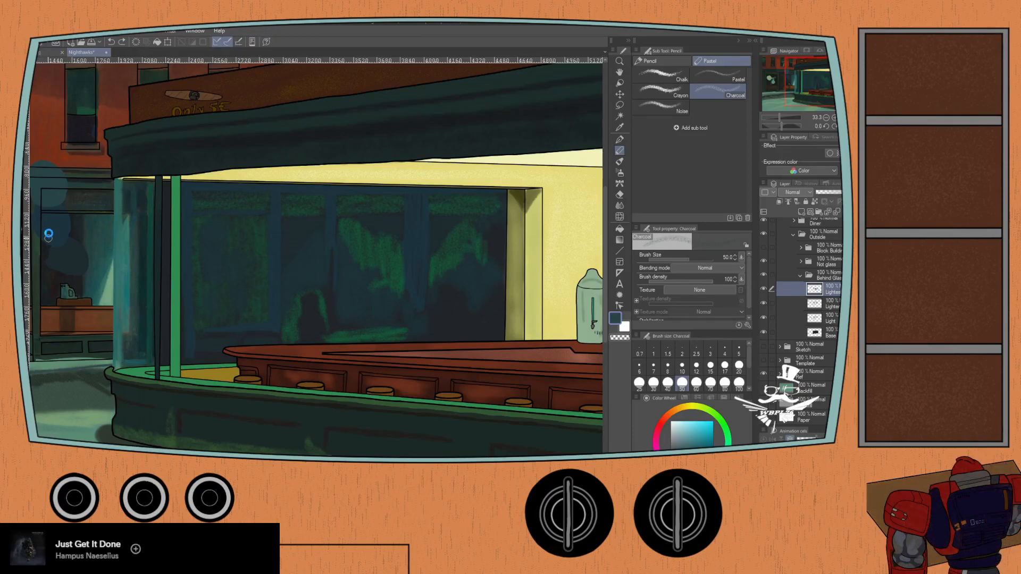
key("ctrl+s")
- Sample the window's dark blue and try the Charcoal at size 50 below the wide post, undoing the stroke
key("i")
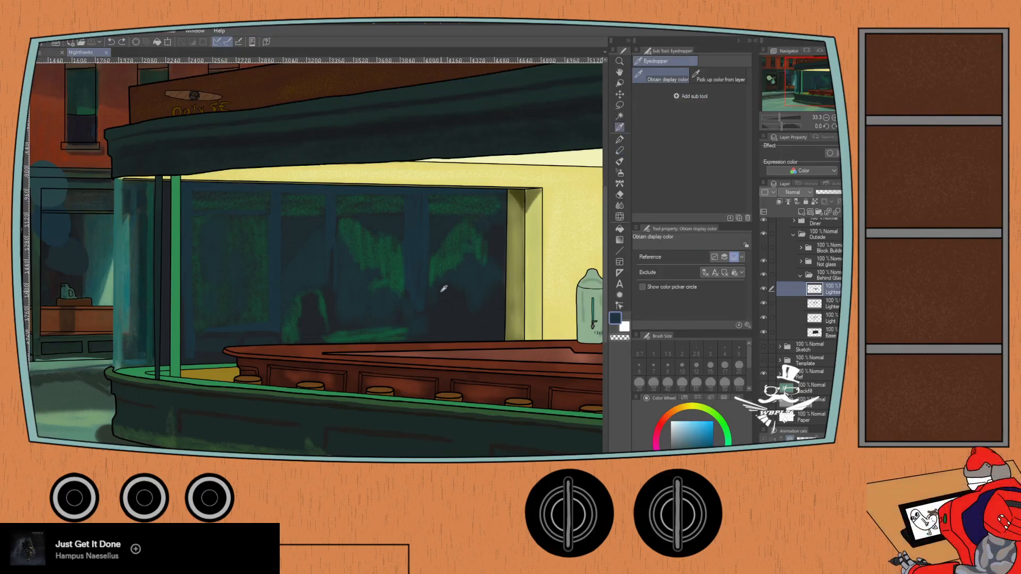
key("p")
key("p")
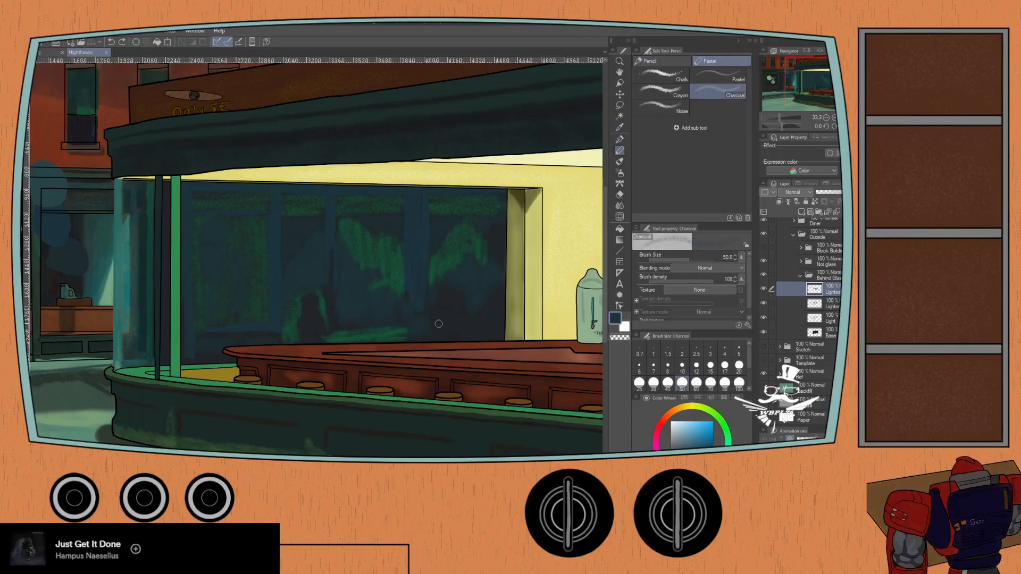
scroll(402, 308, "up", 2)
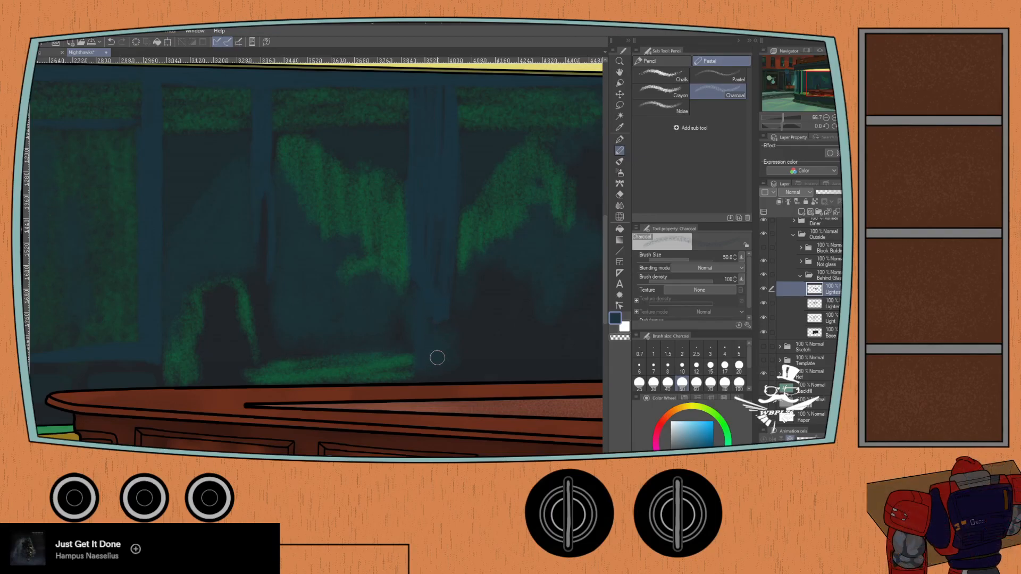
key("ctrl+z")
- Make the second lighter layer in the Behind Glass folder active and hide the lighter layer above it
left_click(828, 306)
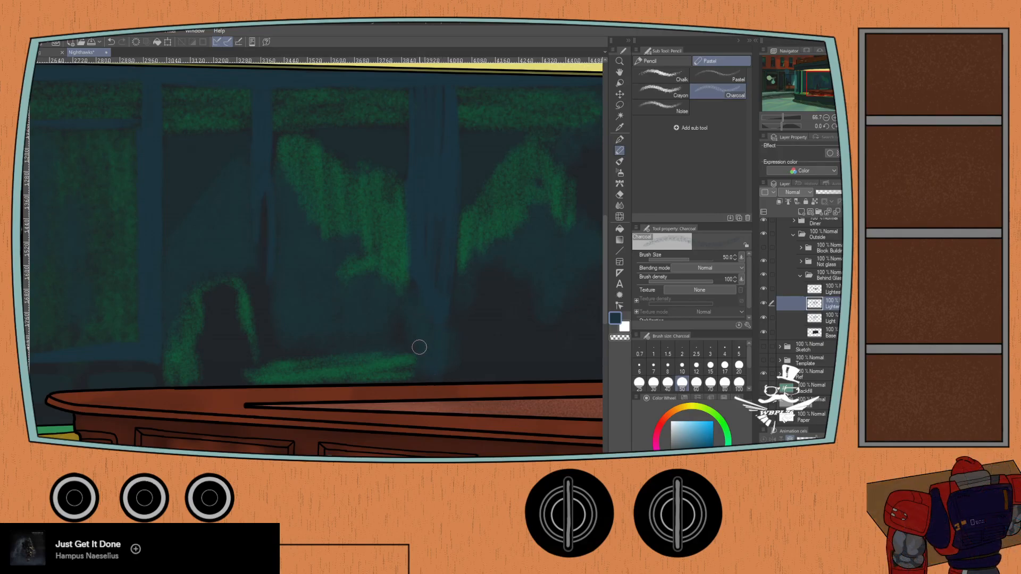
scroll(407, 319, "up", 3)
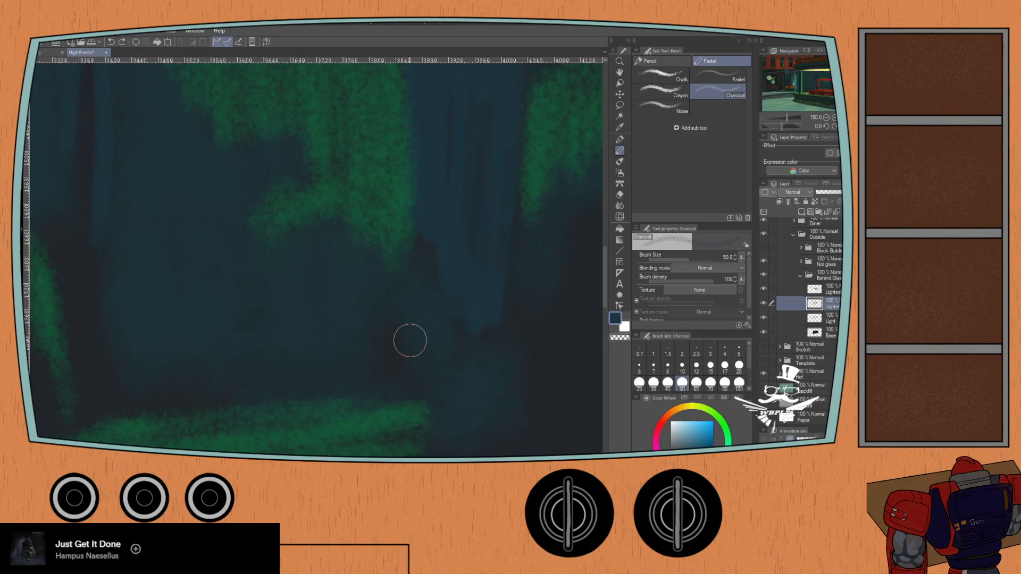
left_click(763, 289)
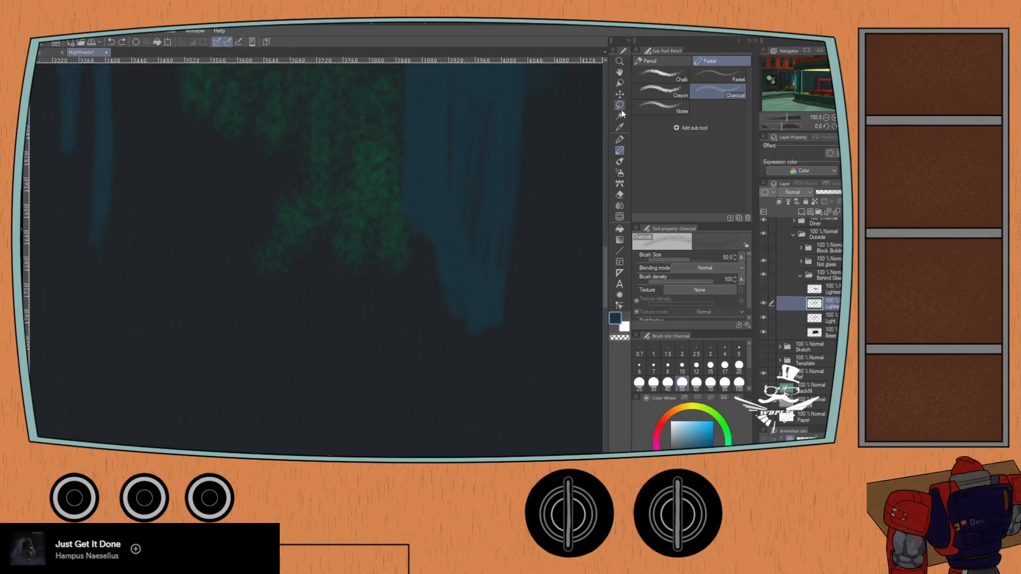
- Try the Chalk at size 30 and the Crayon at size 20 to extend the wide blue post downward, undoing the strokes
left_click(661, 76)
left_click_drag(428, 313, 433, 390)
key("ctrl+z")
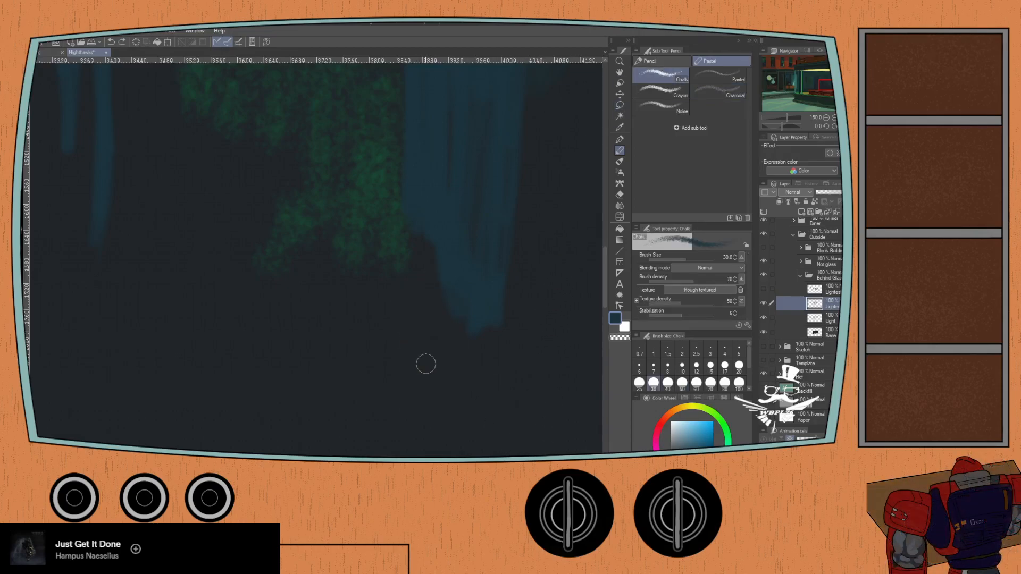
left_click(717, 75)
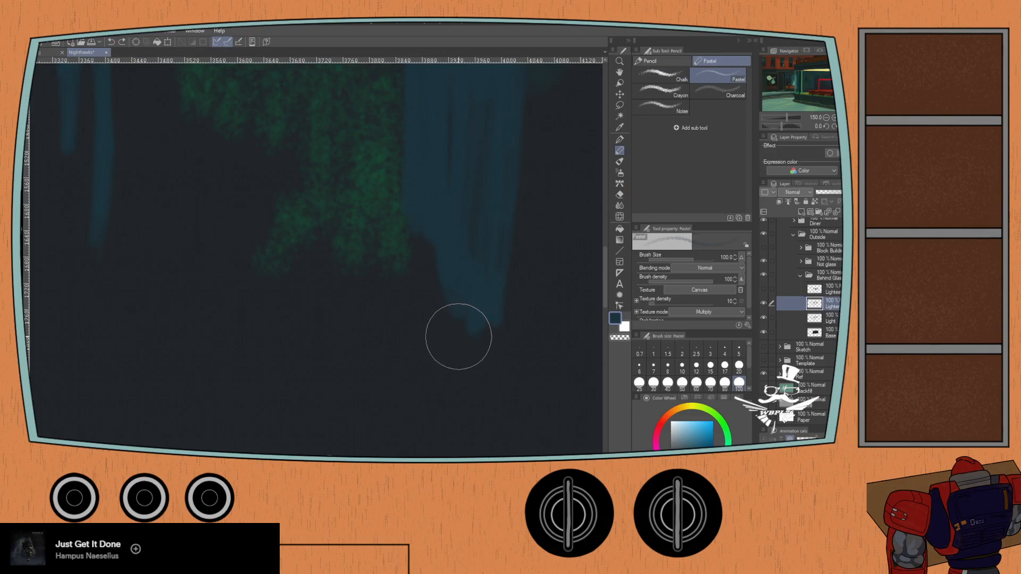
left_click(649, 92)
mouse_move(433, 322)
left_mouse_down()
mouse_move(432, 393)
mouse_move(449, 342)
mouse_move(484, 389)
mouse_move(490, 439)
left_mouse_up()
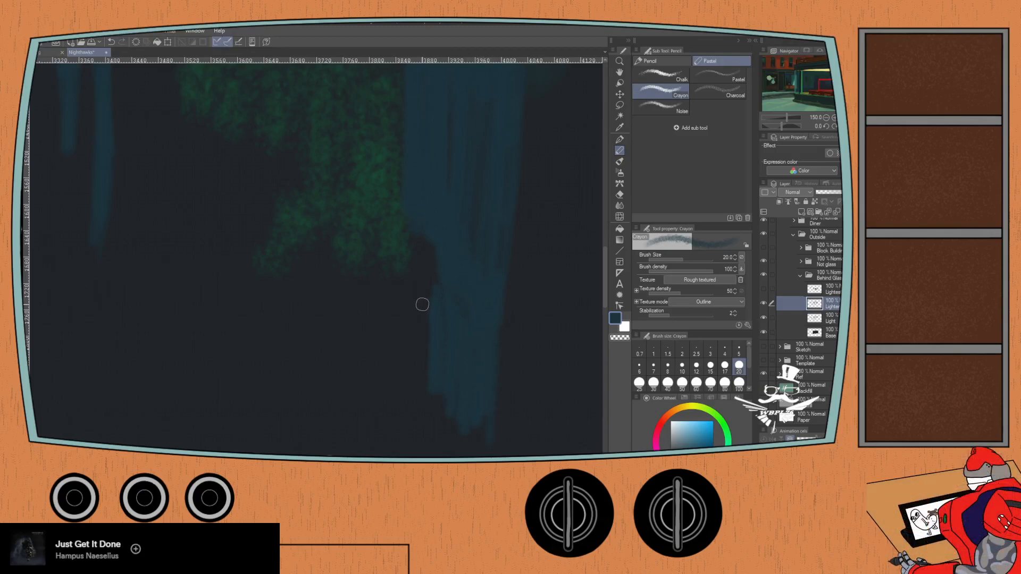
mouse_move(416, 161)
left_mouse_down()
mouse_move(430, 342)
mouse_move(381, 148)
left_mouse_up()
key("ctrl+z")
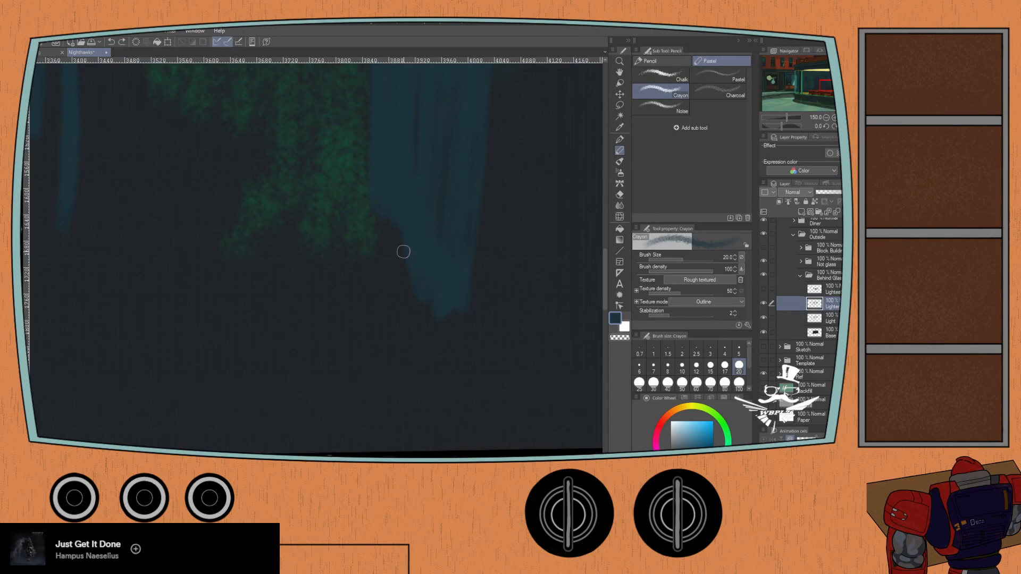
- Try the Chalk again and the Colored pencil at size 50 below the wide post, undoing the test strokes
left_click(638, 80)
left_click_drag(392, 296, 414, 374)
key("ctrl+z")
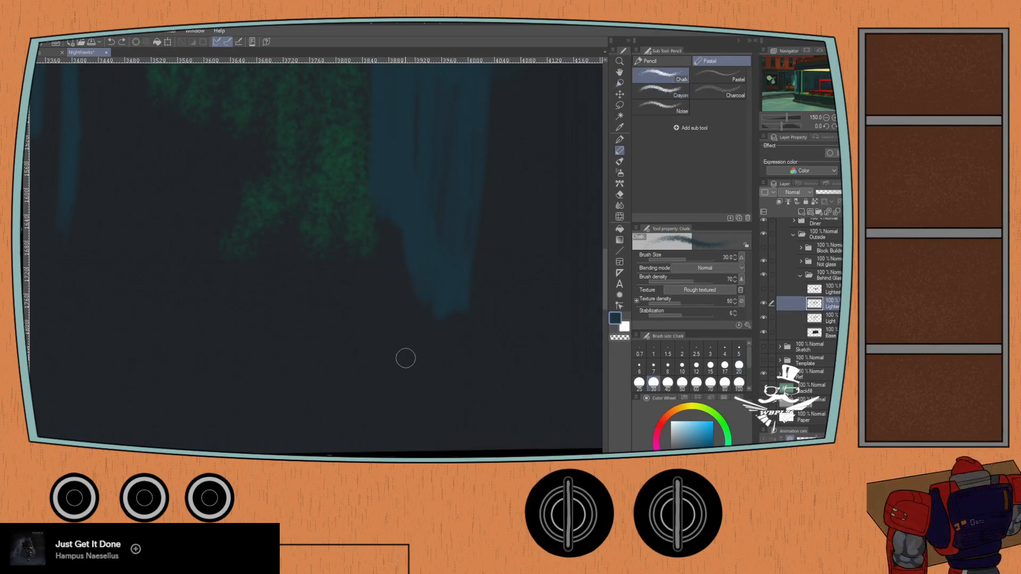
left_click(649, 61)
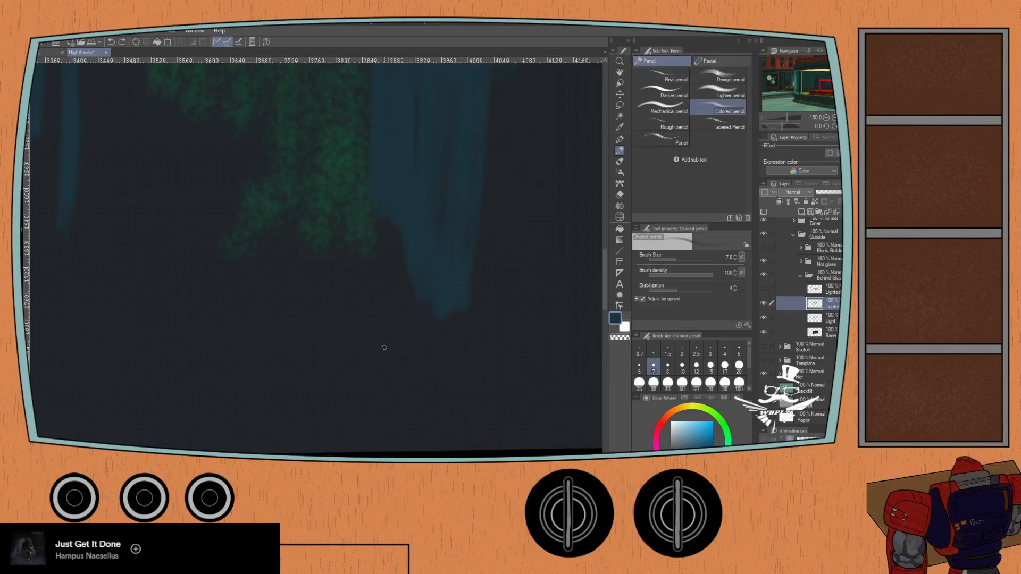
left_click(681, 383)
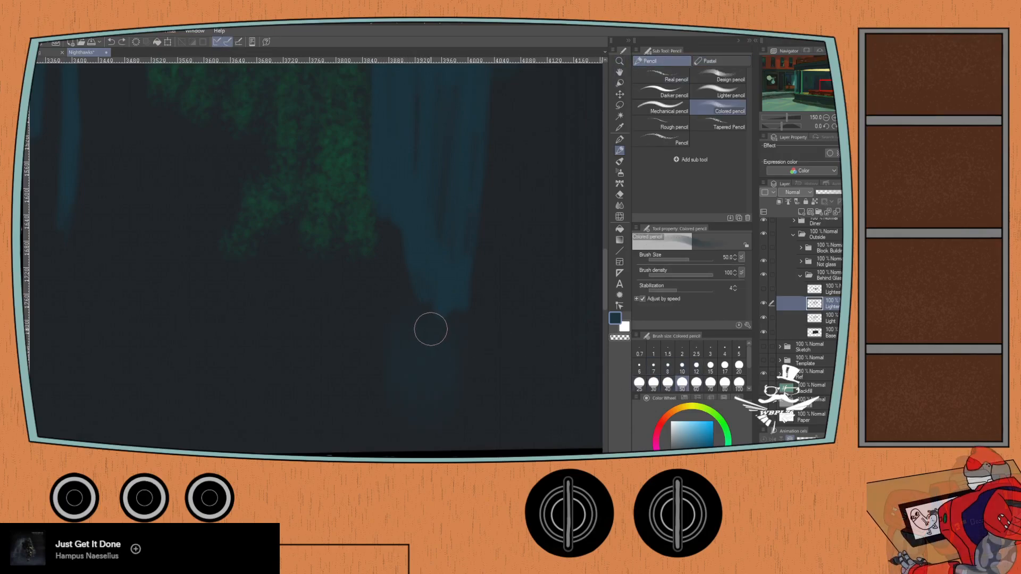
key("ctrl+z")
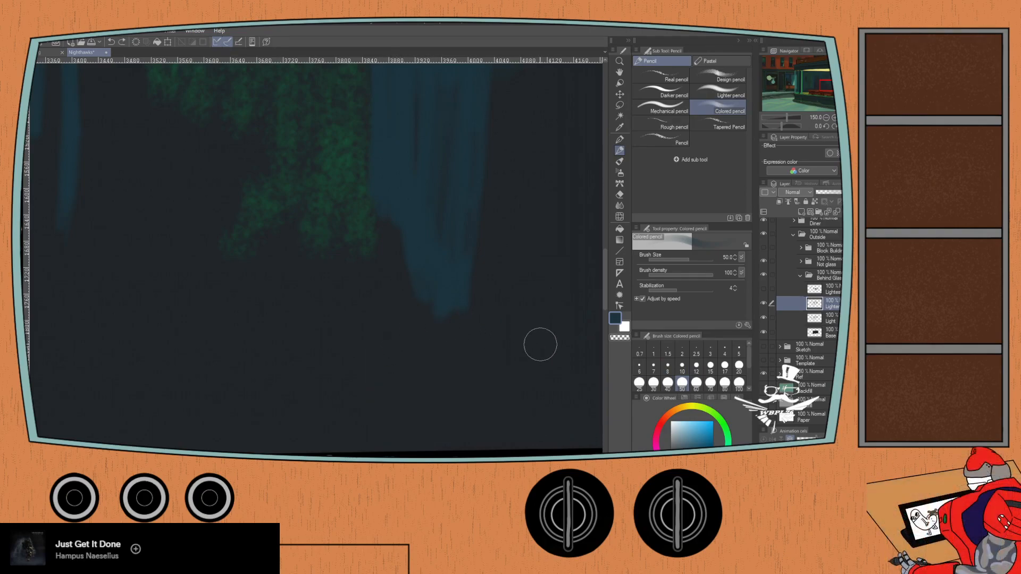
- Switch to the Lighter pencil at size 30 and try extending the wide post to the counter, undoing the strokes
left_click(666, 106)
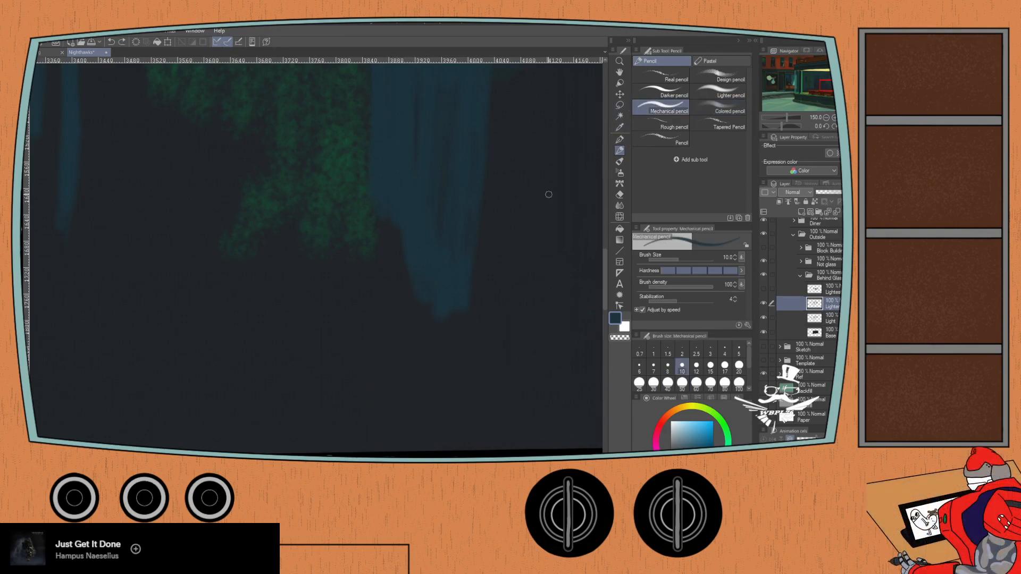
left_click(707, 92)
mouse_move(414, 278)
left_mouse_down()
mouse_move(398, 377)
mouse_move(406, 410)
mouse_move(415, 419)
mouse_move(454, 406)
mouse_move(409, 364)
mouse_move(387, 303)
mouse_move(384, 331)
mouse_move(398, 281)
mouse_move(388, 365)
left_mouse_up()
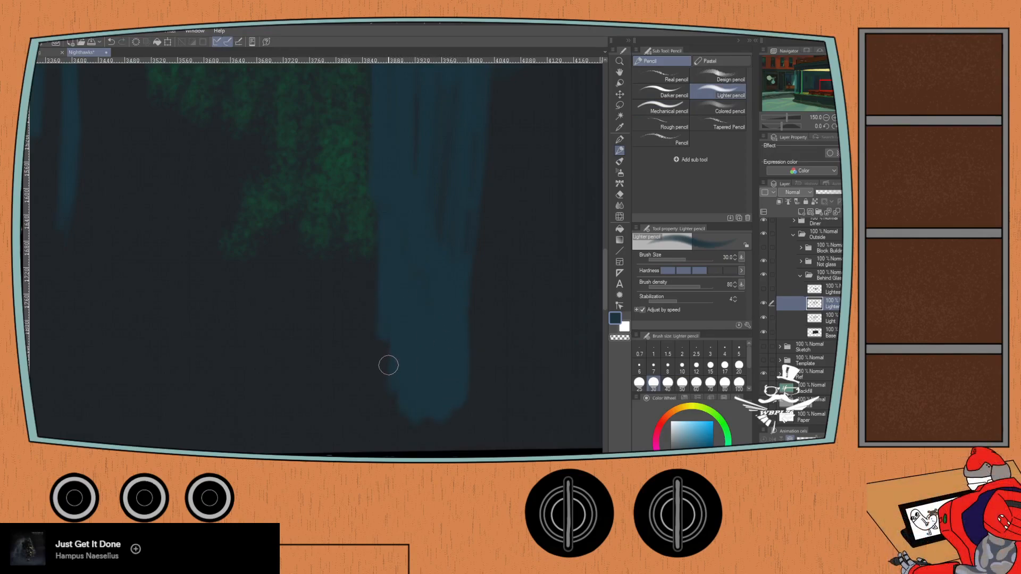
scroll(388, 365, "down", 3)
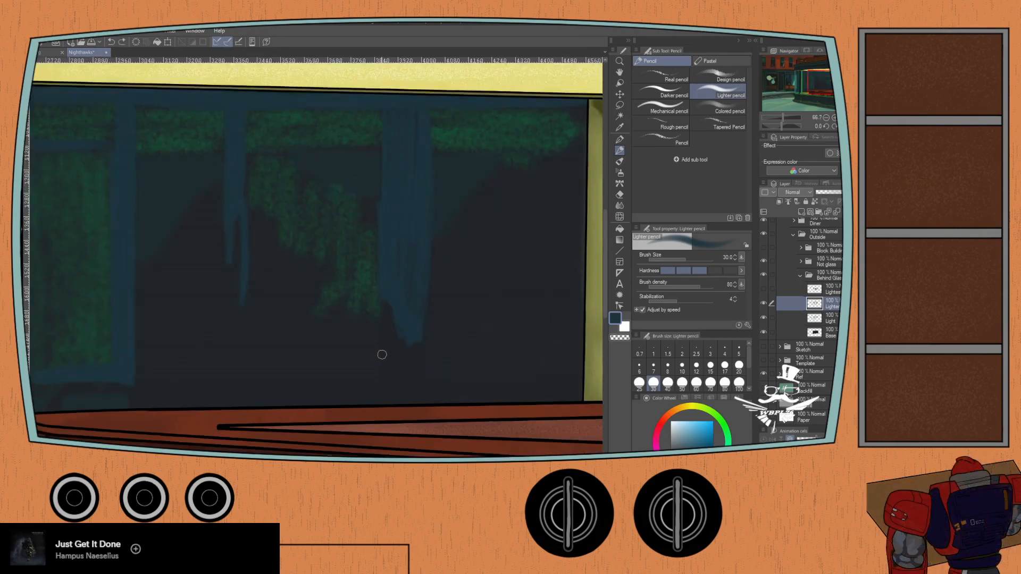
mouse_move(384, 313)
left_mouse_down()
mouse_move(381, 360)
mouse_move(396, 309)
left_mouse_up()
left_click_drag(407, 357, 409, 388)
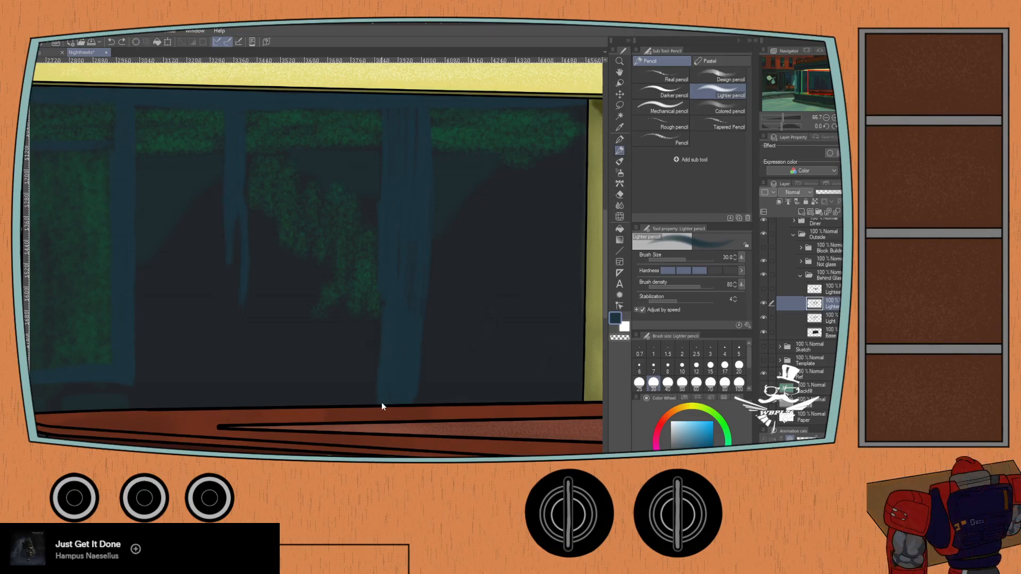
key("ctrl+z")
key("ctrl+z")
key("ctrl+z")
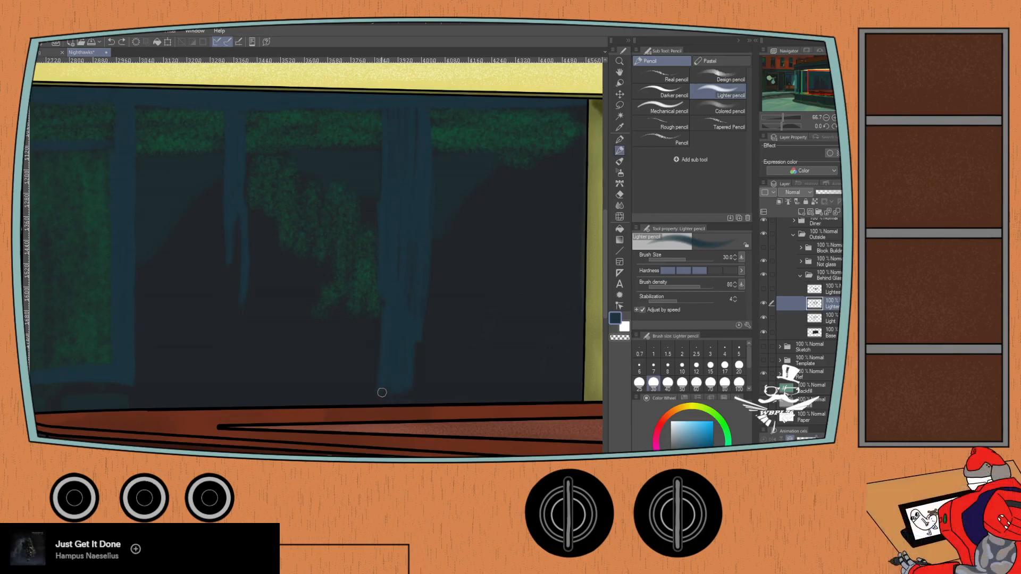
key("ctrl+z")
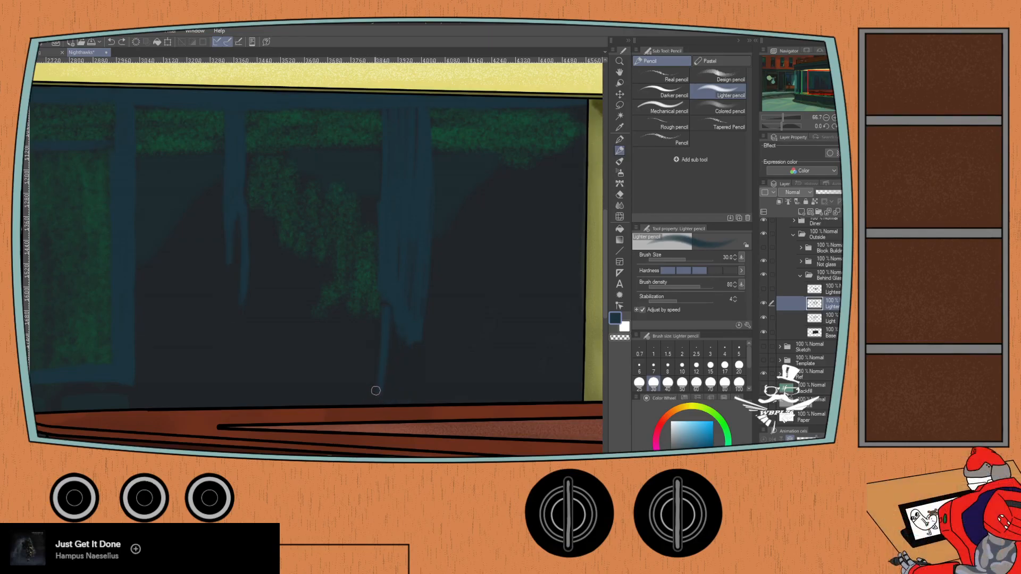
key("ctrl+z")
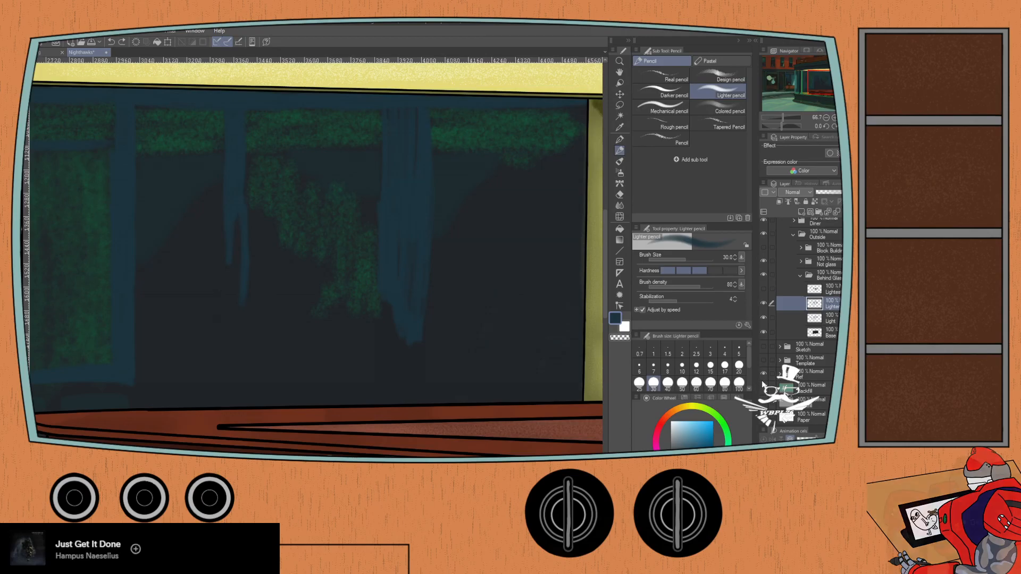
- Toggle the visibility of the layer below the Template folder and paint a dark-blue sill along the back window's lower edge with the Lighter pencil
left_click(763, 373)
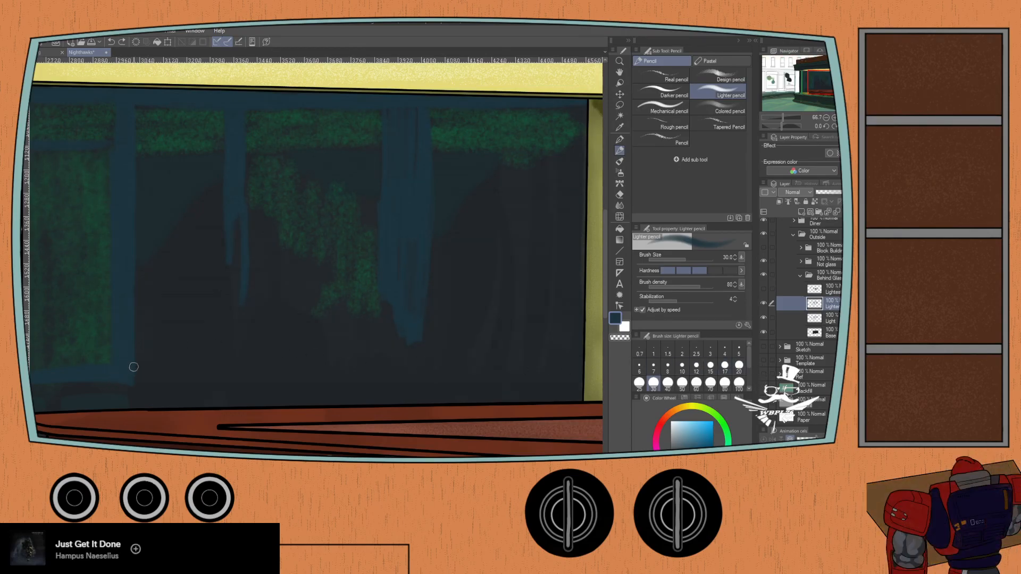
left_click_drag(776, 127, 772, 127)
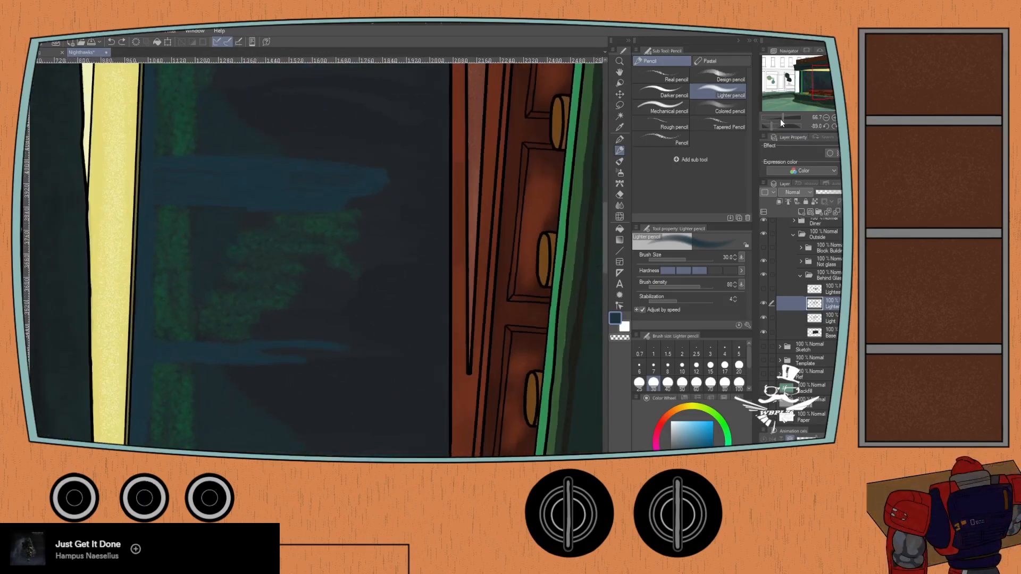
left_click(833, 127)
left_click(826, 126)
left_click(826, 126)
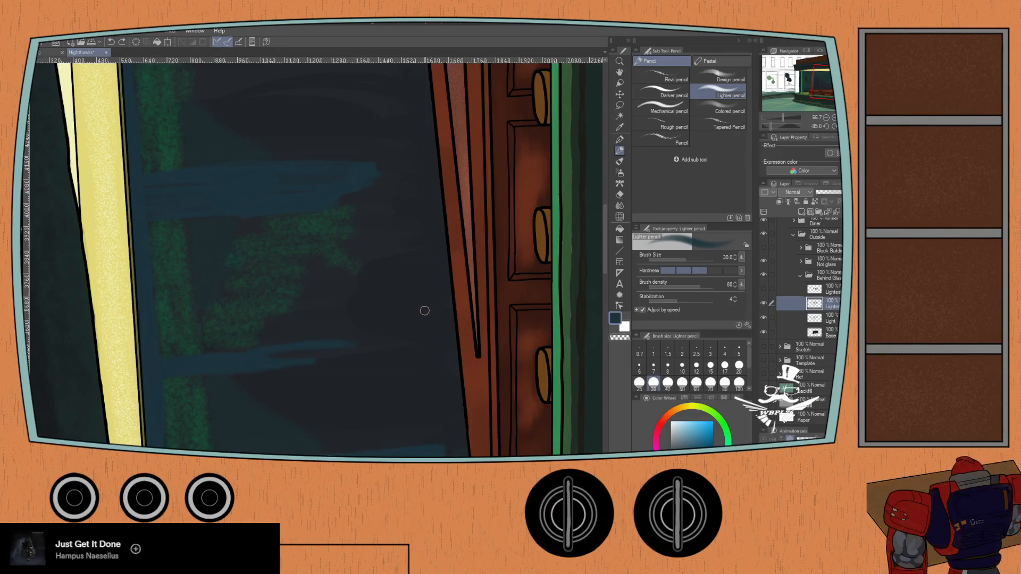
mouse_move(433, 447)
left_mouse_down()
mouse_move(423, 362)
mouse_move(439, 418)
mouse_move(442, 368)
mouse_move(435, 403)
mouse_move(423, 321)
left_mouse_up()
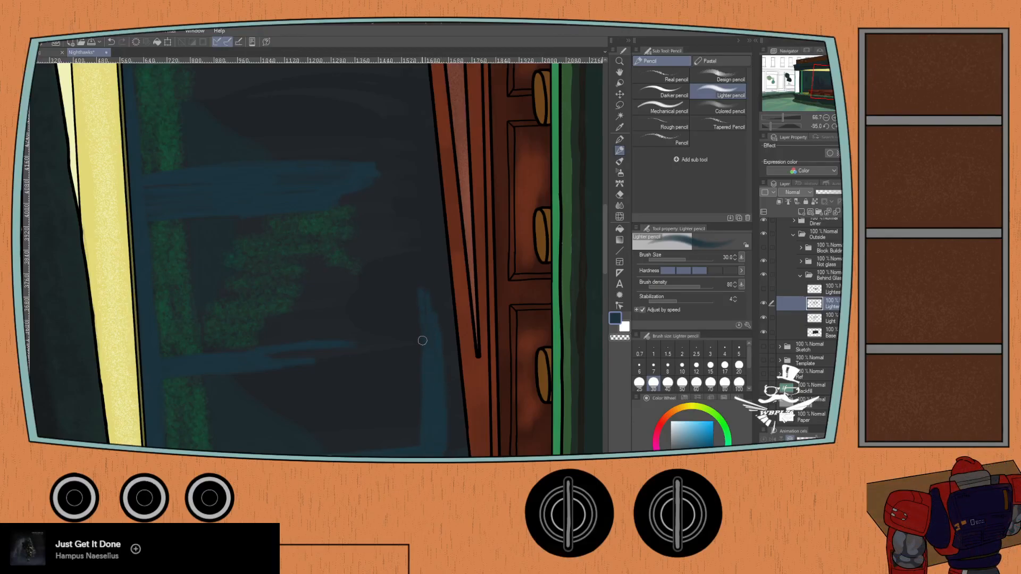
mouse_move(419, 285)
left_mouse_down()
mouse_move(441, 456)
mouse_move(412, 296)
left_mouse_up()
mouse_move(440, 346)
left_mouse_down()
mouse_move(430, 234)
mouse_move(413, 187)
mouse_move(426, 263)
mouse_move(423, 171)
mouse_move(415, 280)
left_mouse_up()
mouse_move(415, 201)
left_mouse_down()
mouse_move(417, 276)
mouse_move(405, 275)
left_mouse_up()
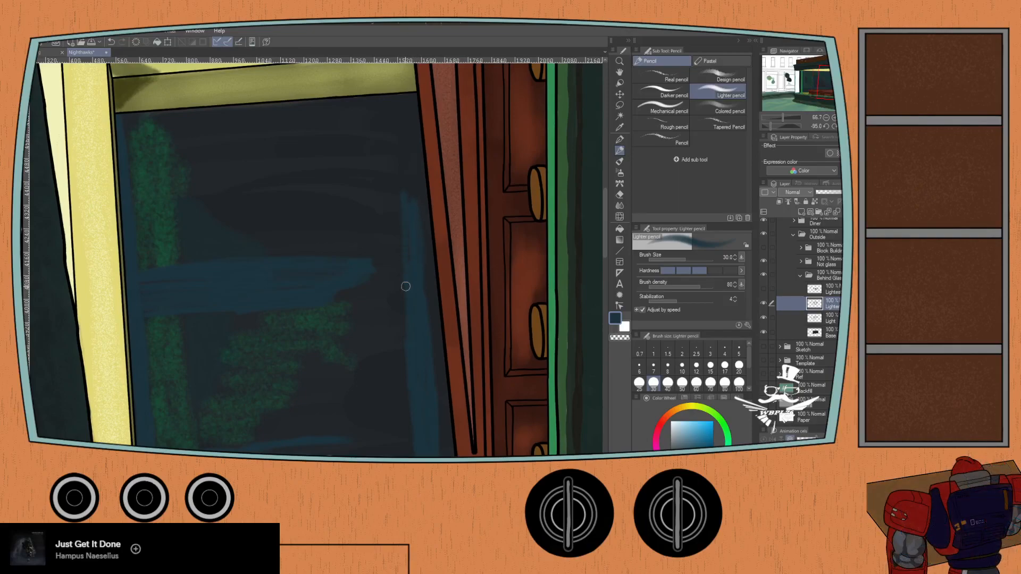
mouse_move(398, 135)
left_mouse_down()
mouse_move(410, 224)
mouse_move(411, 150)
mouse_move(394, 103)
left_mouse_up()
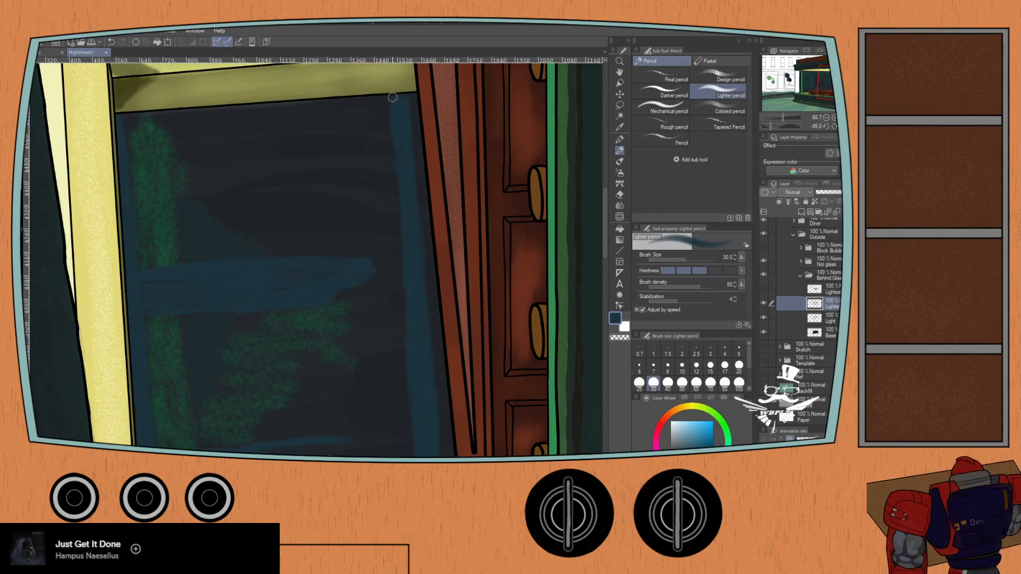
- Restore the canvas to upright and extend the window's wide and narrow dark-blue posts down to the sill
left_click(840, 126)
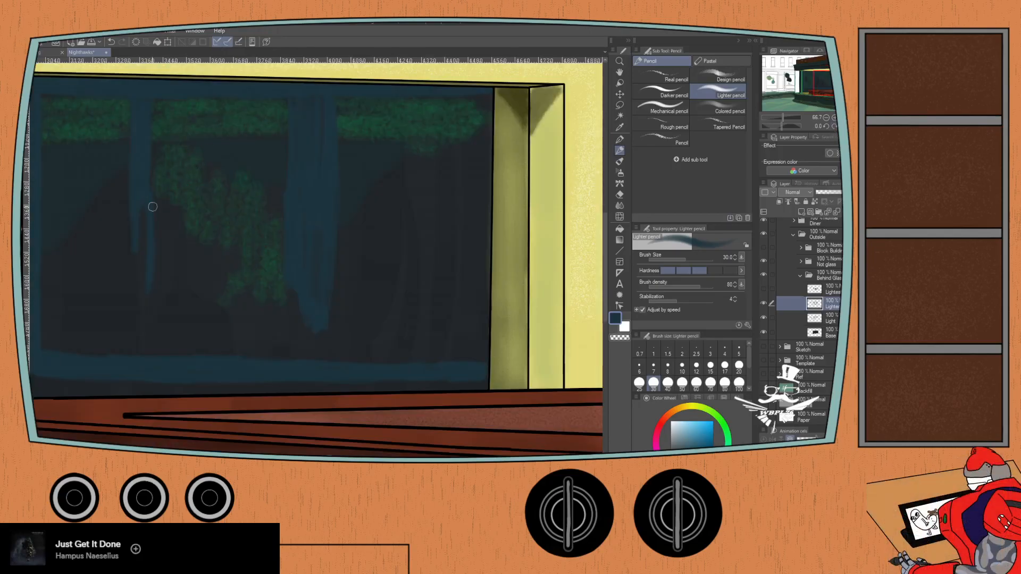
mouse_move(294, 304)
left_mouse_down()
mouse_move(293, 363)
mouse_move(303, 322)
left_mouse_up()
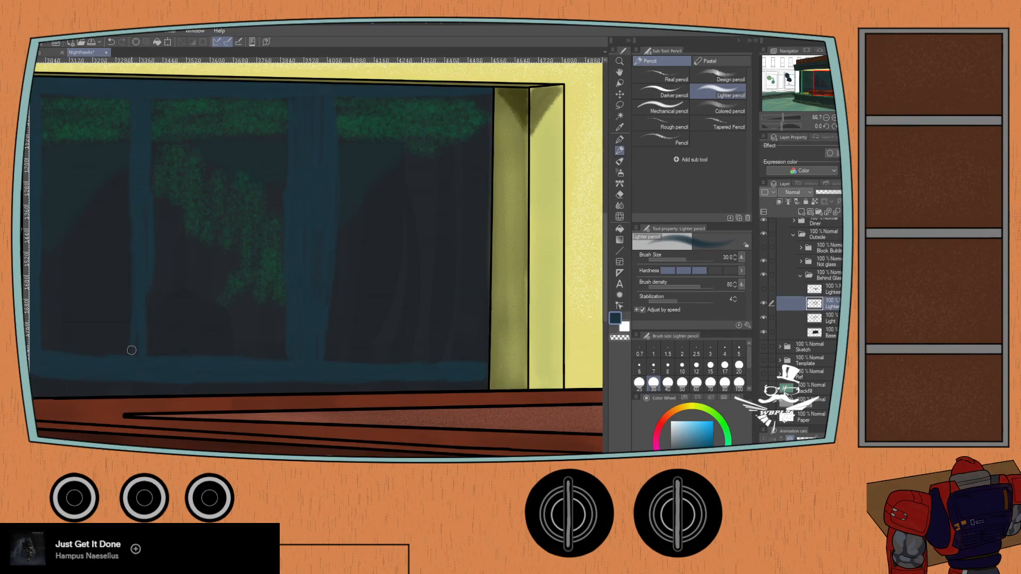
left_click_drag(132, 351, 374, 314)
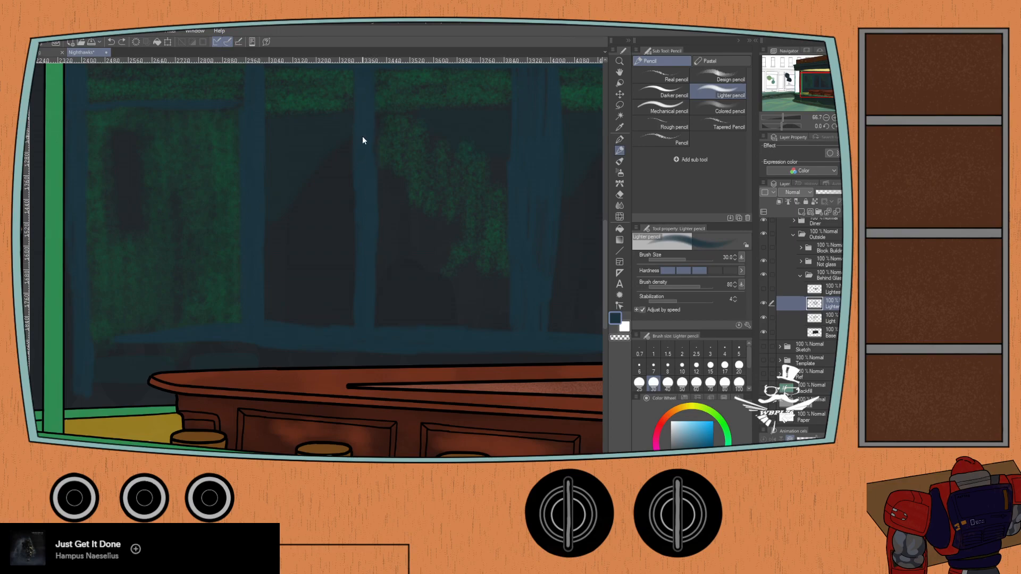
- Compare the back window's paint layers by switching off the uppermost behind-glass layer and toggling the Light layer off and on
scroll(208, 417, "down", 1)
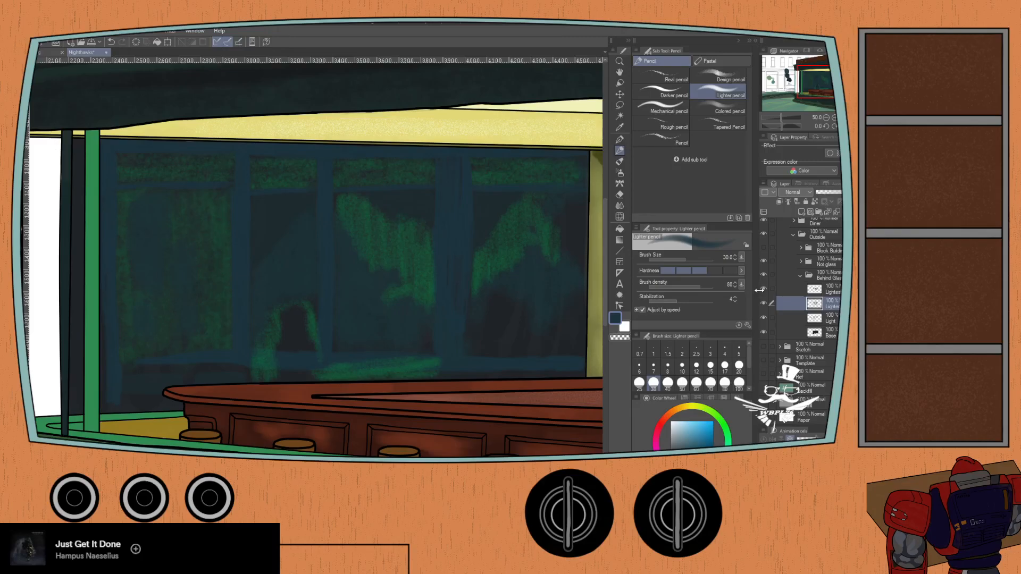
left_click(762, 288)
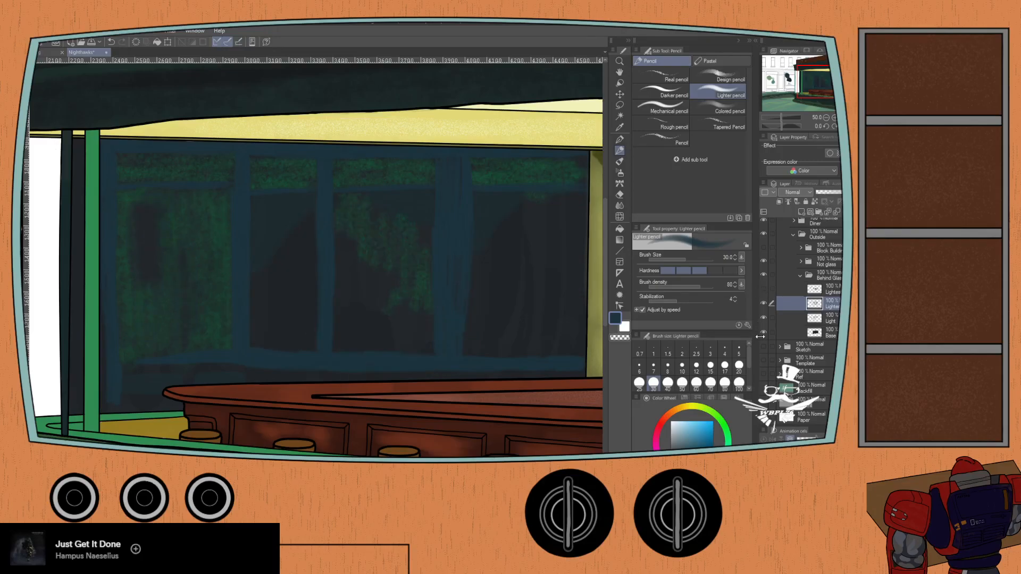
left_click(761, 317)
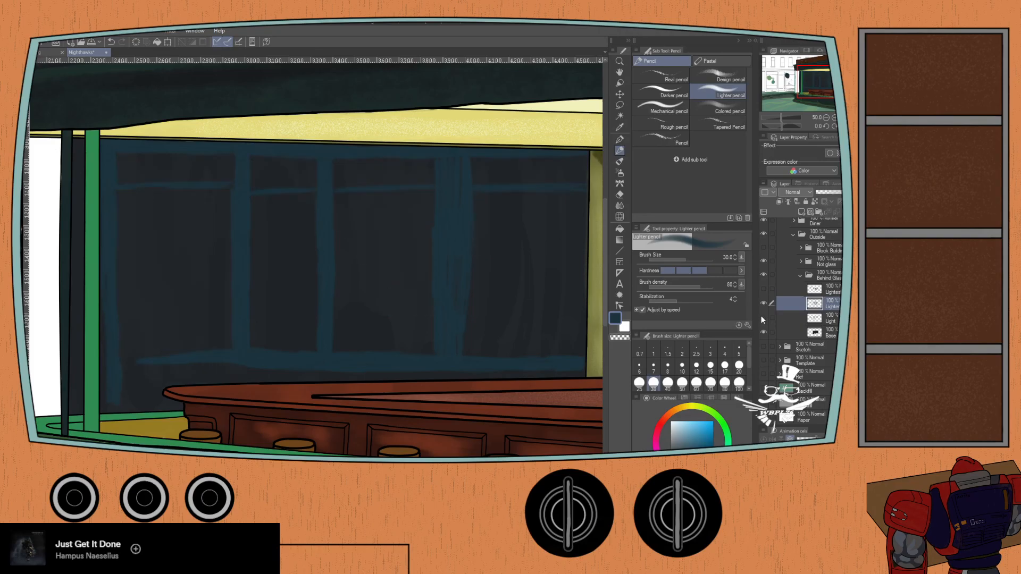
left_click(762, 317)
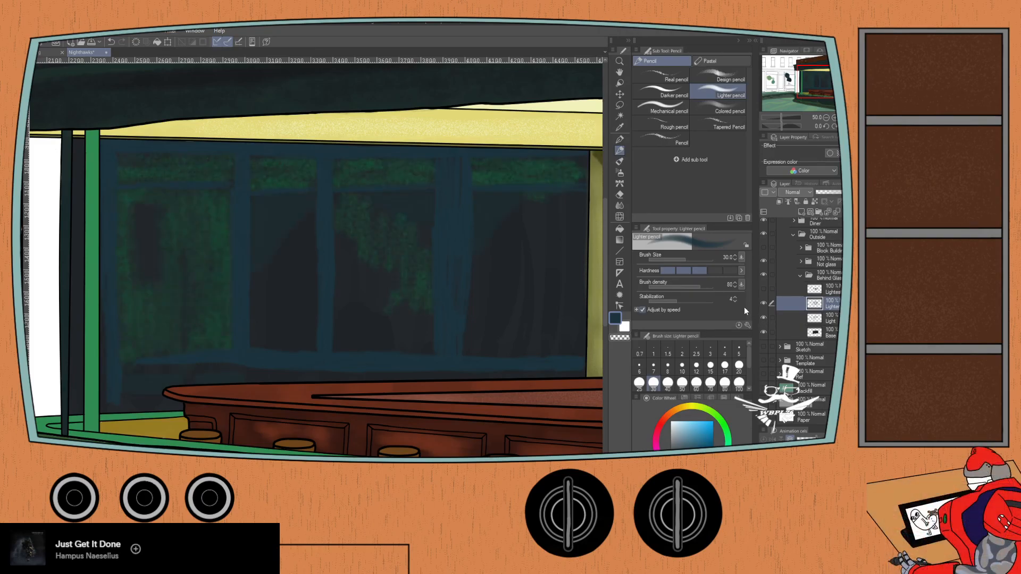
- On the Light layer, paint the strip between the window sill and the counter in the darkest swatch colour with the Lighter pencil, size 30
left_click(826, 319)
left_click_drag(128, 395, 359, 375)
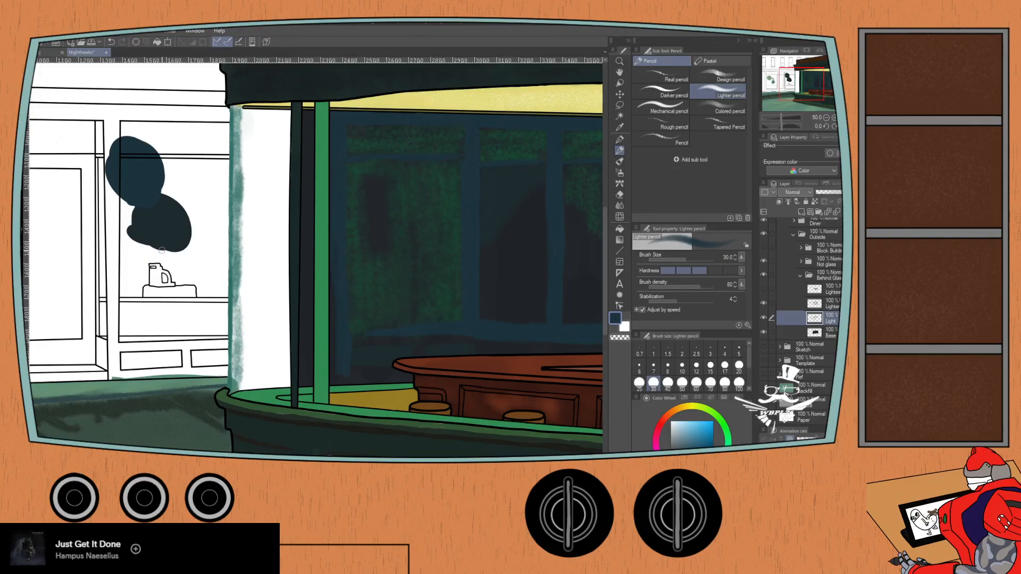
key("p")
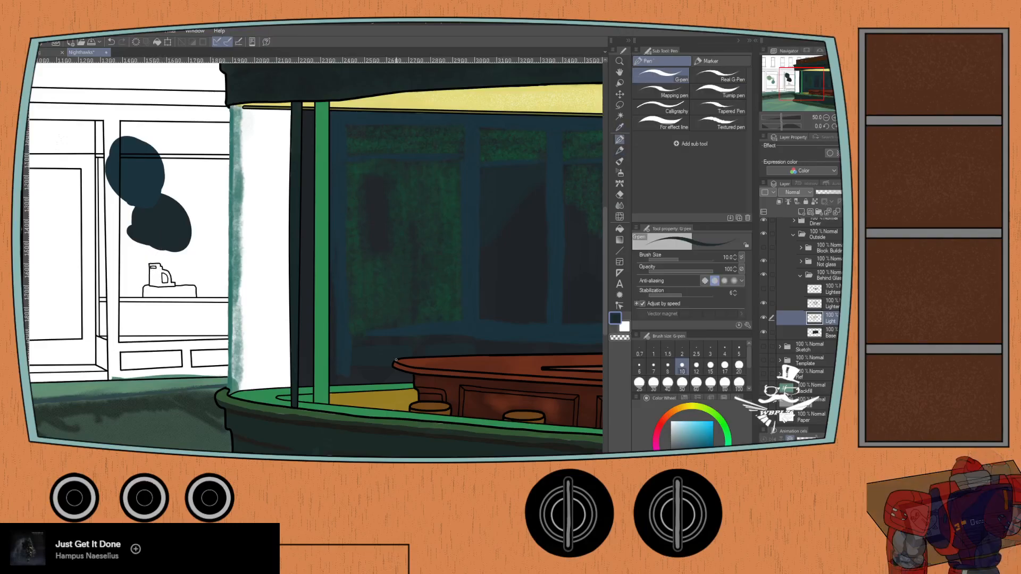
scroll(392, 359, "up", 3)
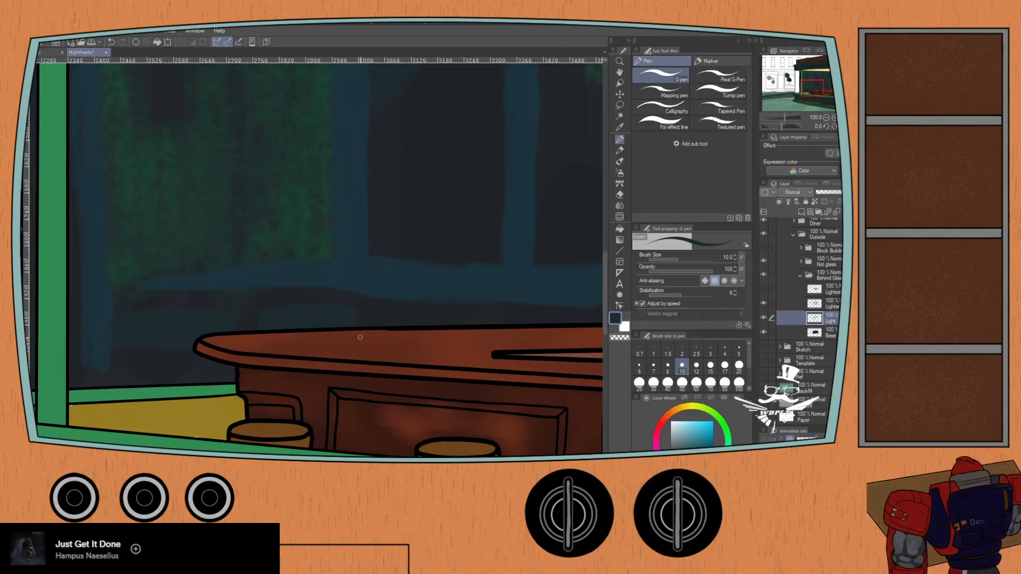
key("p")
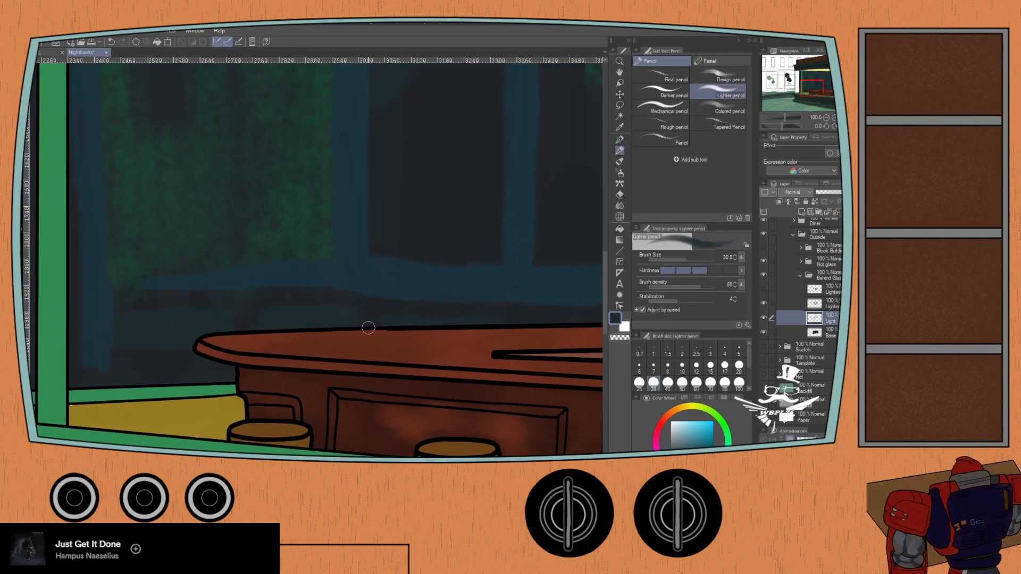
left_click_drag(431, 330, 188, 341)
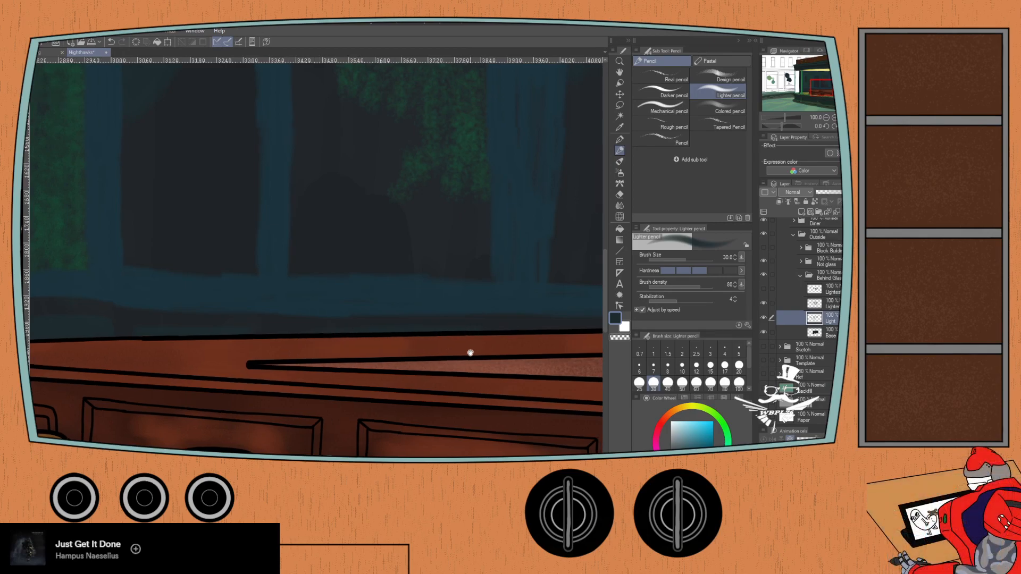
left_click_drag(474, 353, 310, 343)
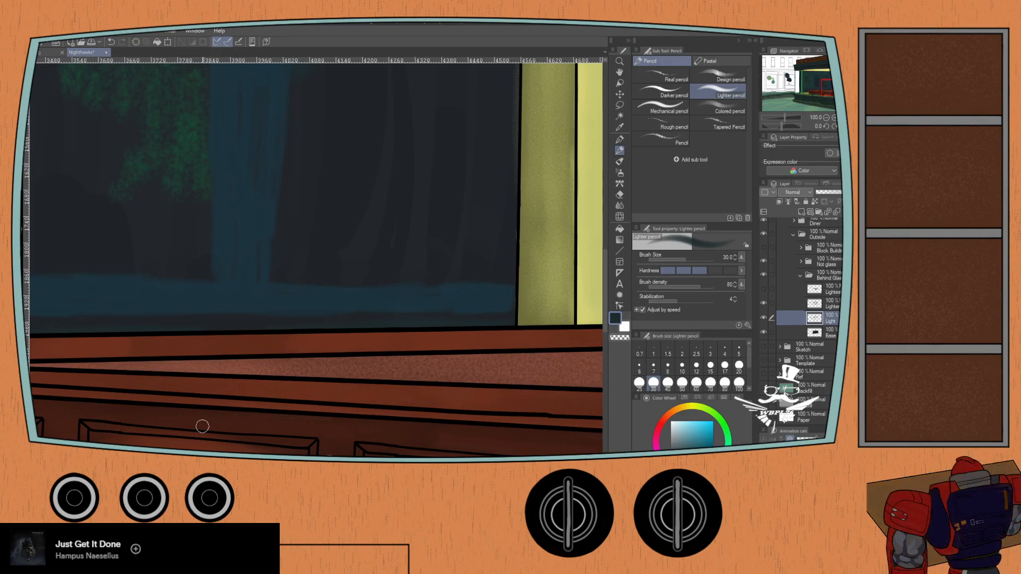
scroll(202, 426, "down", 1)
left_click_drag(164, 234, 276, 255)
scroll(166, 232, "down", 1)
left_click_drag(32, 269, 138, 242)
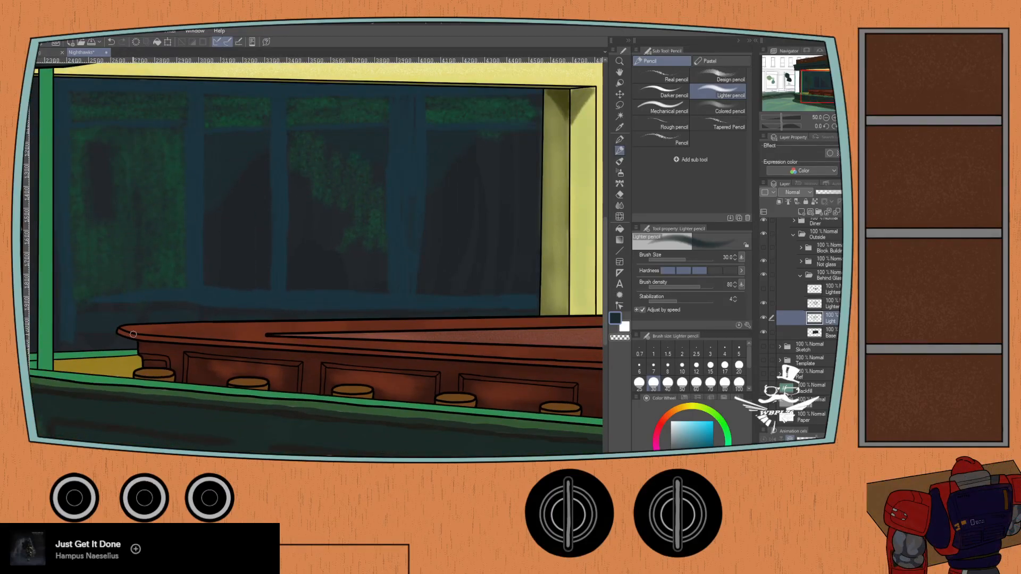
- Show and activate the uppermost behind-glass layer and shade the lower part of the far-right pane in dark teal with Charcoal, size 50
left_click(763, 290)
left_click_drag(212, 224, 312, 292)
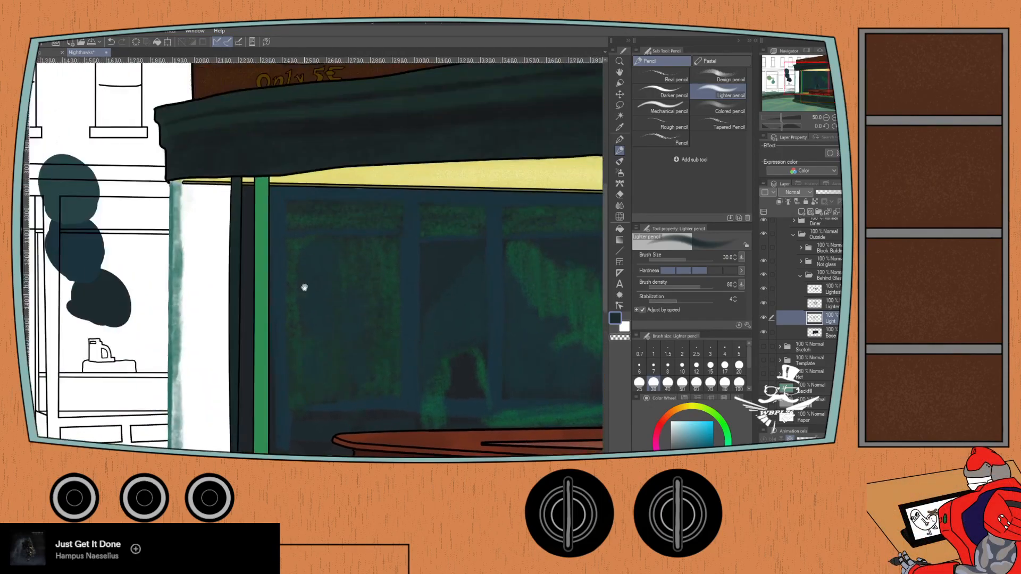
key("i")
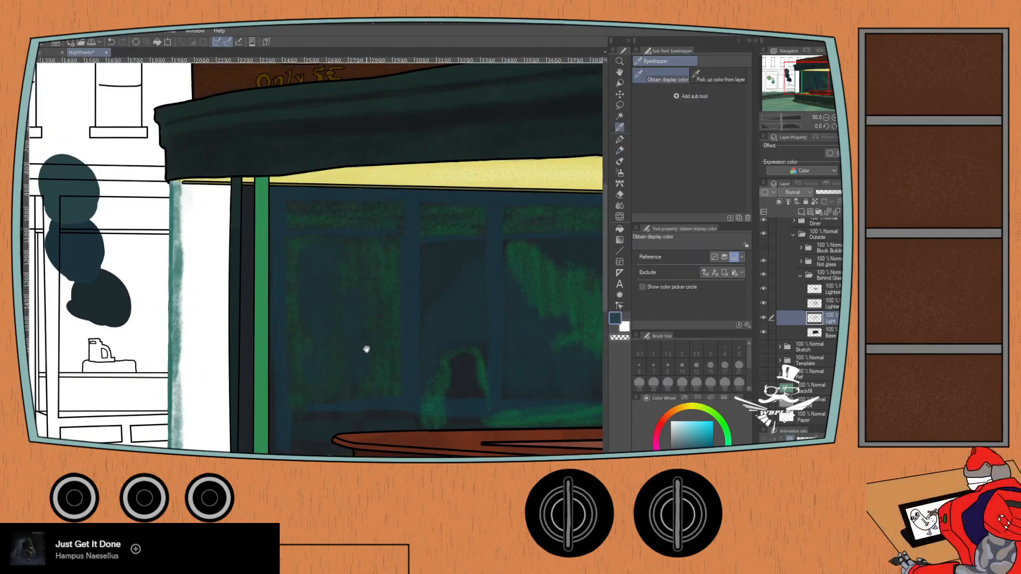
left_click_drag(365, 349, 222, 320)
left_click(815, 288)
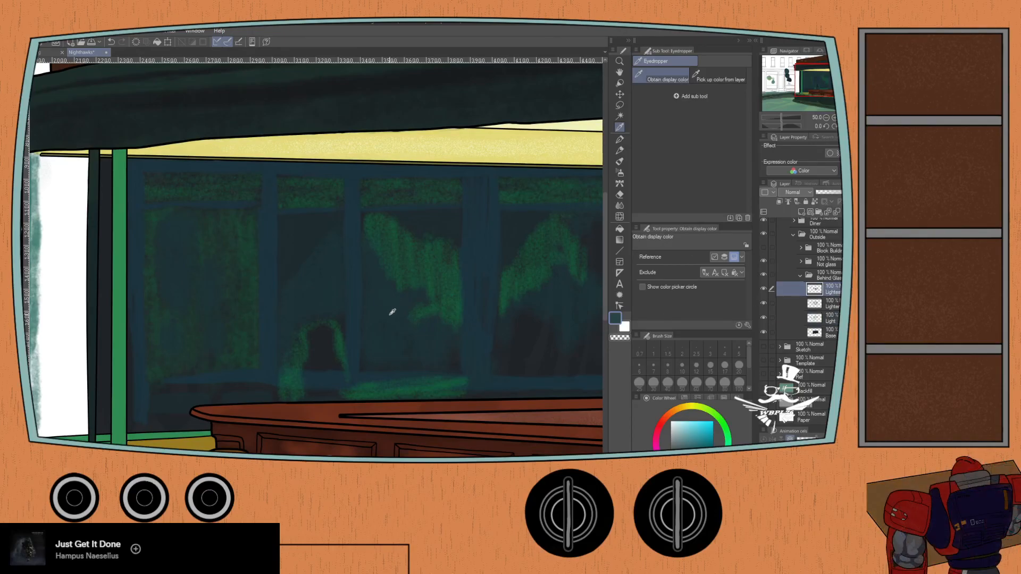
key("p")
key("p")
scroll(387, 326, "up", 1)
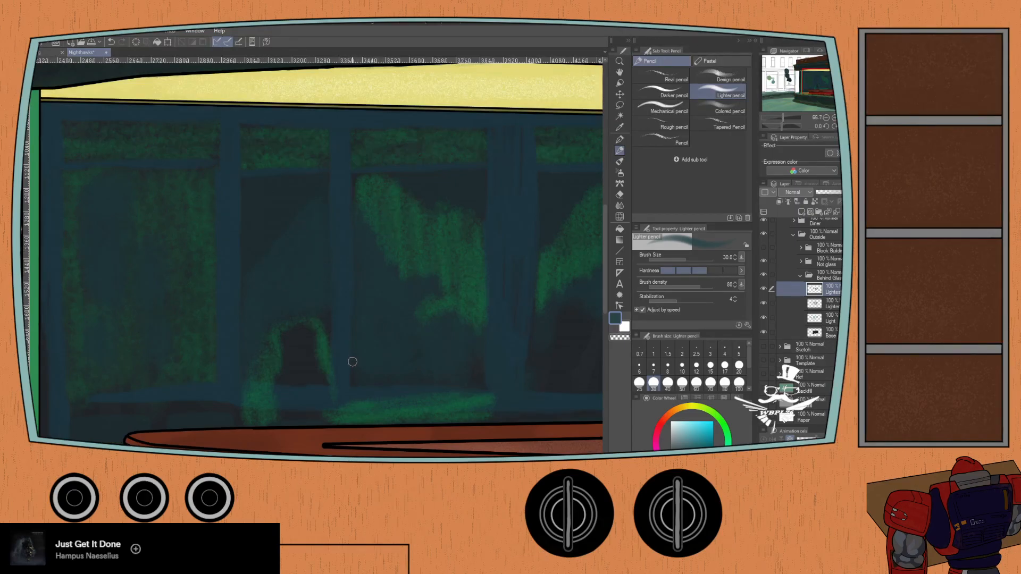
left_click(694, 61)
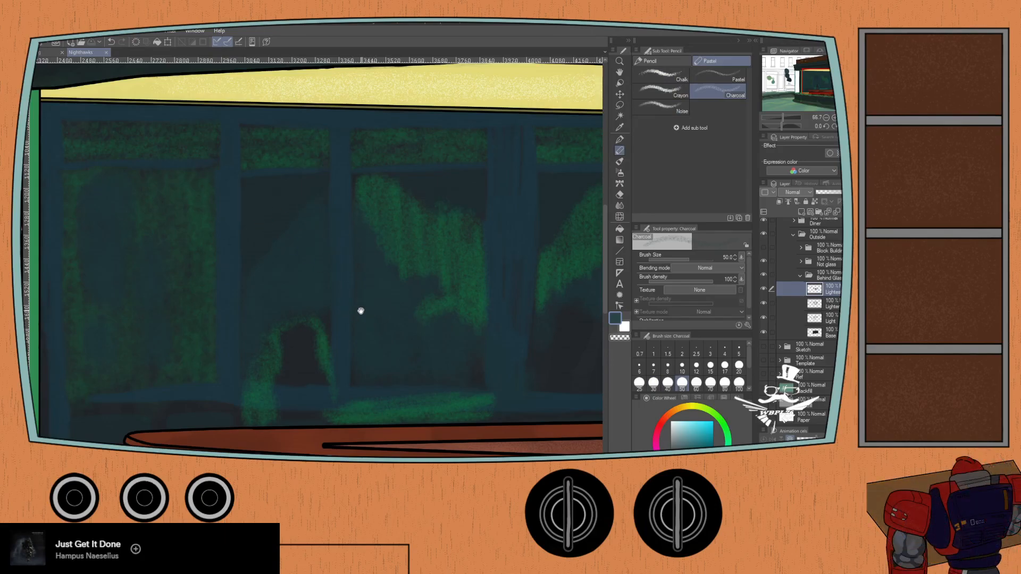
left_click_drag(358, 310, 238, 205)
mouse_move(361, 196)
left_mouse_down()
mouse_move(362, 256)
mouse_move(365, 236)
left_mouse_up()
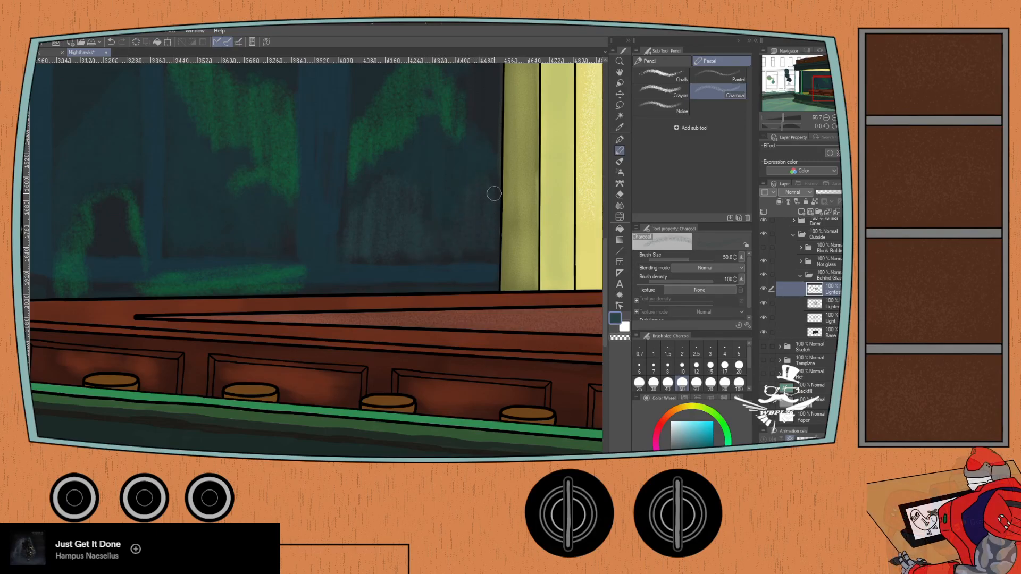
- Add dark-teal Charcoal strokes to the lower part of the pane beside the wide post and above the green arch
left_click_drag(250, 244, 323, 326)
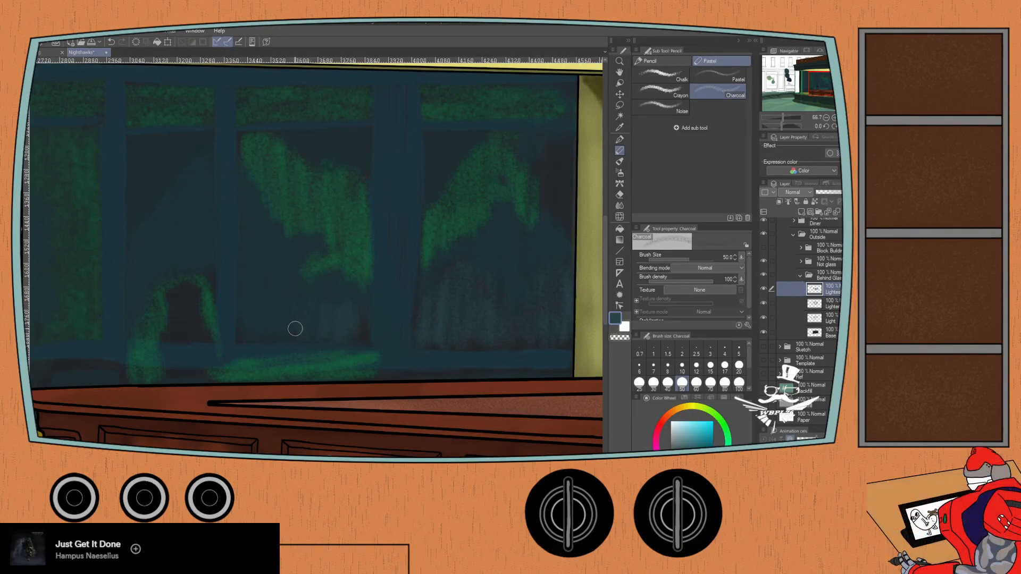
left_click_drag(260, 234, 255, 330)
left_click_drag(251, 207, 256, 324)
left_click_drag(197, 281, 241, 189)
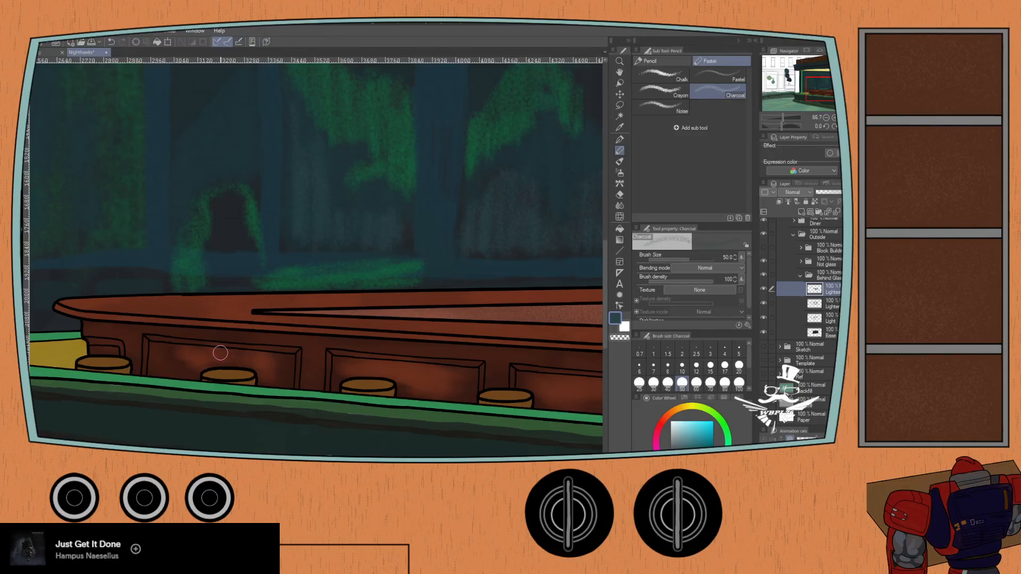
left_click_drag(227, 158, 239, 201)
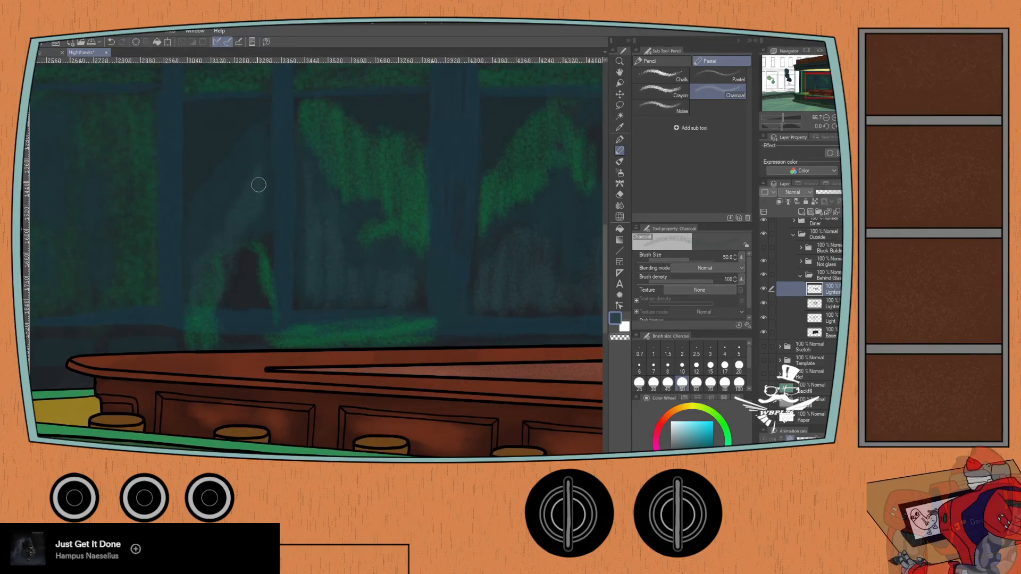
- On the second behind-glass layer, fill the green arch's dark opening with the dark-blue swatch colour using the Lighter pencil, size 30
left_click(829, 307)
left_click_drag(262, 326, 518, 332)
key("i")
left_click_drag(82, 270, 240, 323)
left_click(143, 172)
left_click_drag(555, 388, 243, 332)
key("p")
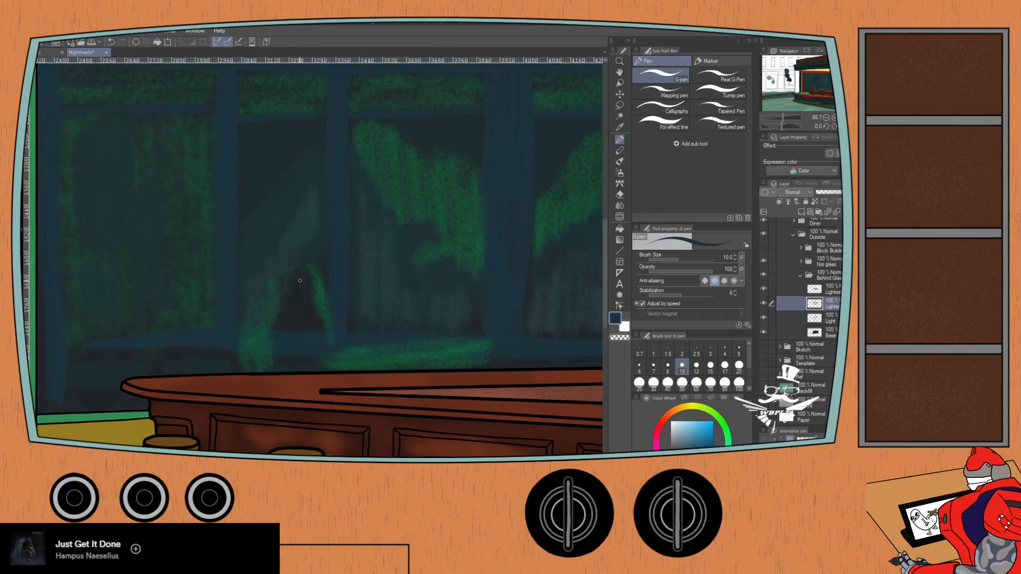
key("p")
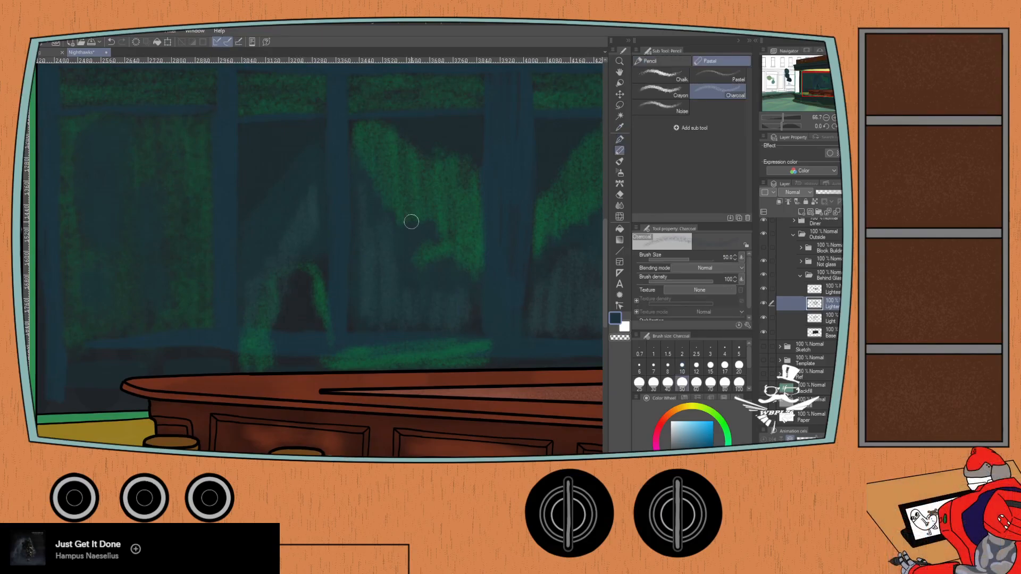
left_click(657, 63)
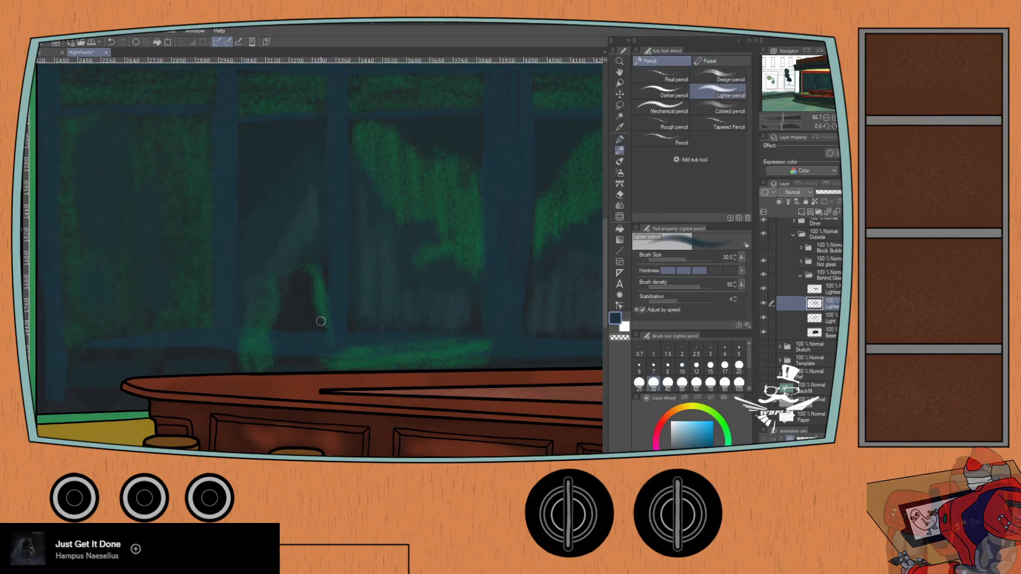
mouse_move(309, 265)
left_mouse_down()
mouse_move(299, 330)
mouse_move(291, 278)
left_mouse_up()
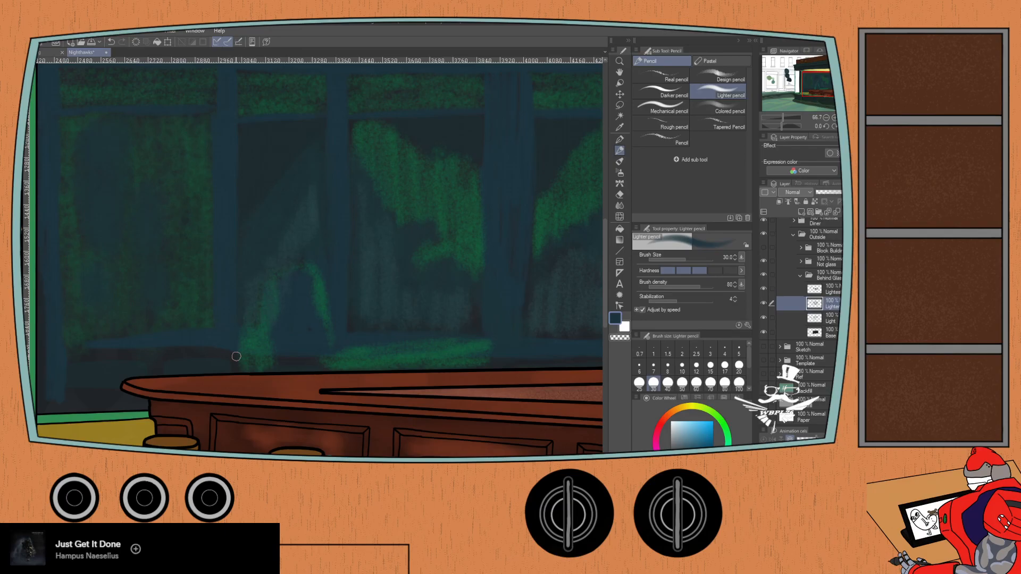
- Make the uppermost behind-glass layer active, sample the light-green swatch, and select the Charcoal brush at size 50
left_click(819, 288)
left_click_drag(148, 287, 447, 329)
left_click_drag(54, 89, 250, 142)
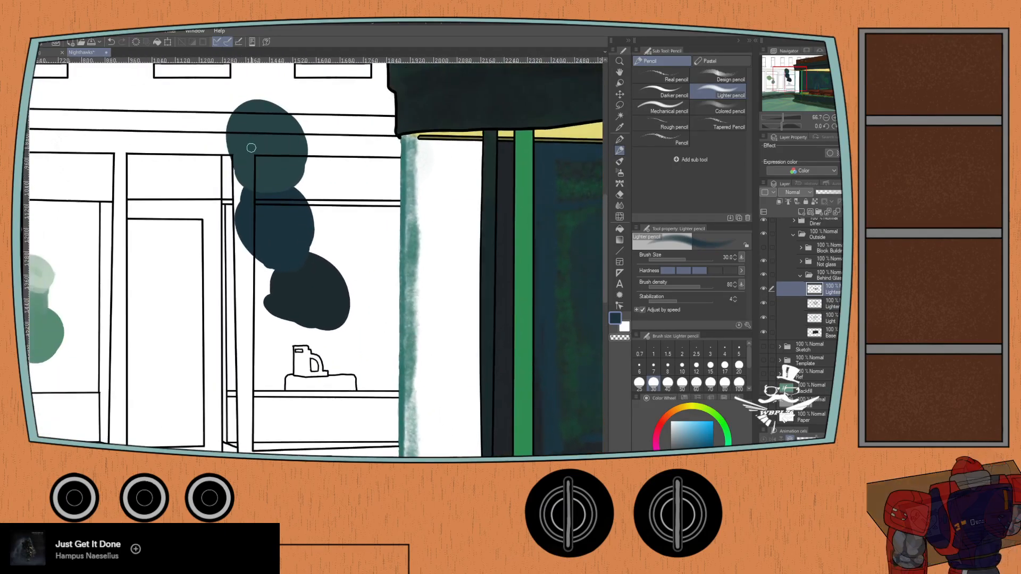
left_click_drag(151, 182, 322, 217)
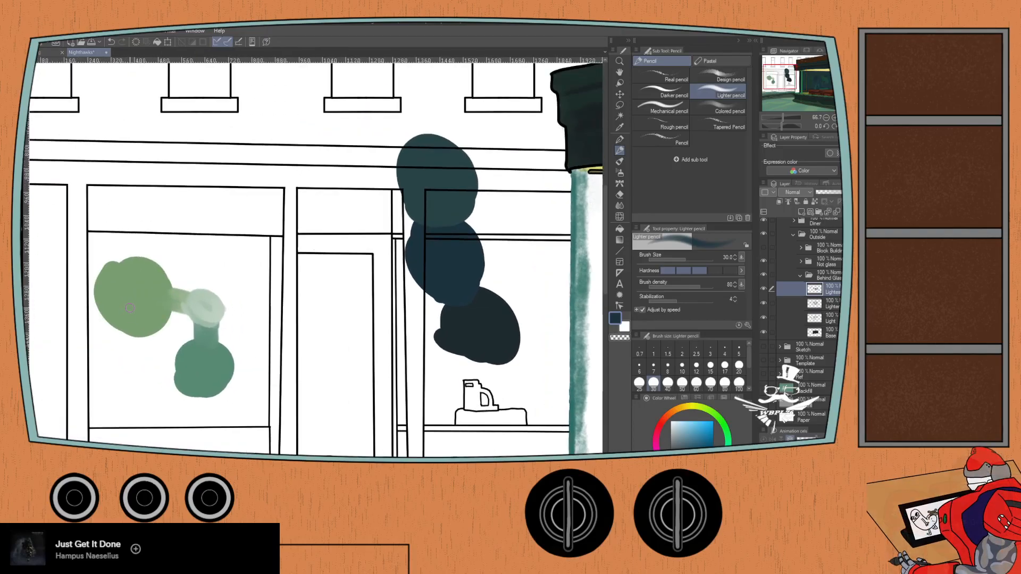
key("i")
left_click(132, 306)
left_click_drag(446, 319, 77, 260)
left_click_drag(340, 278, 50, 260)
key("p")
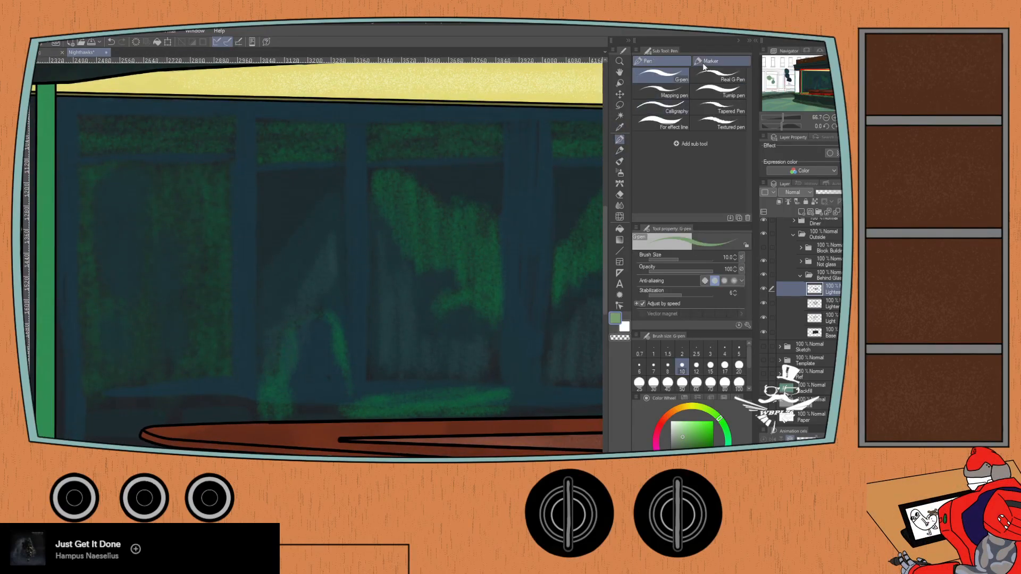
key("p")
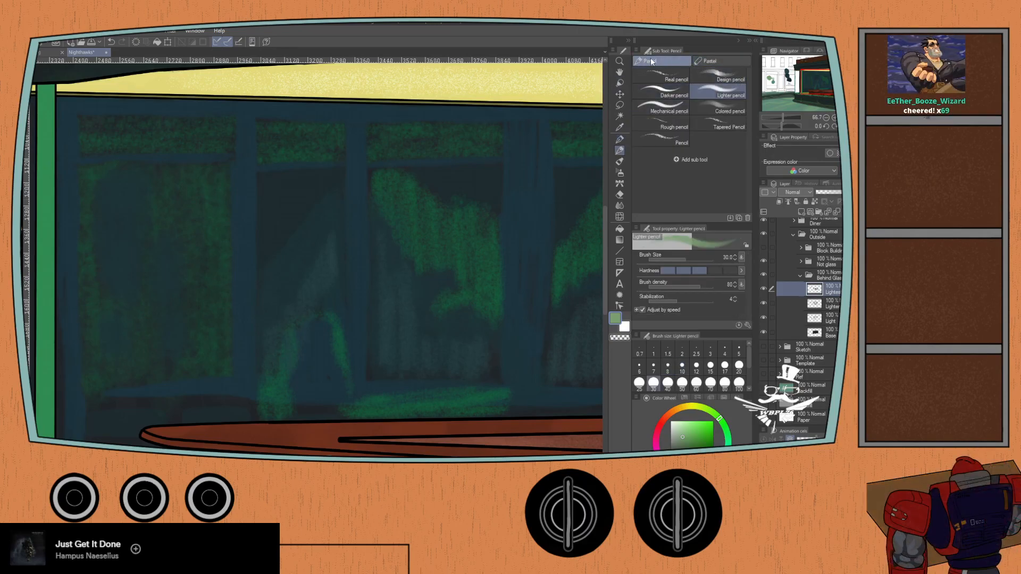
left_click(718, 61)
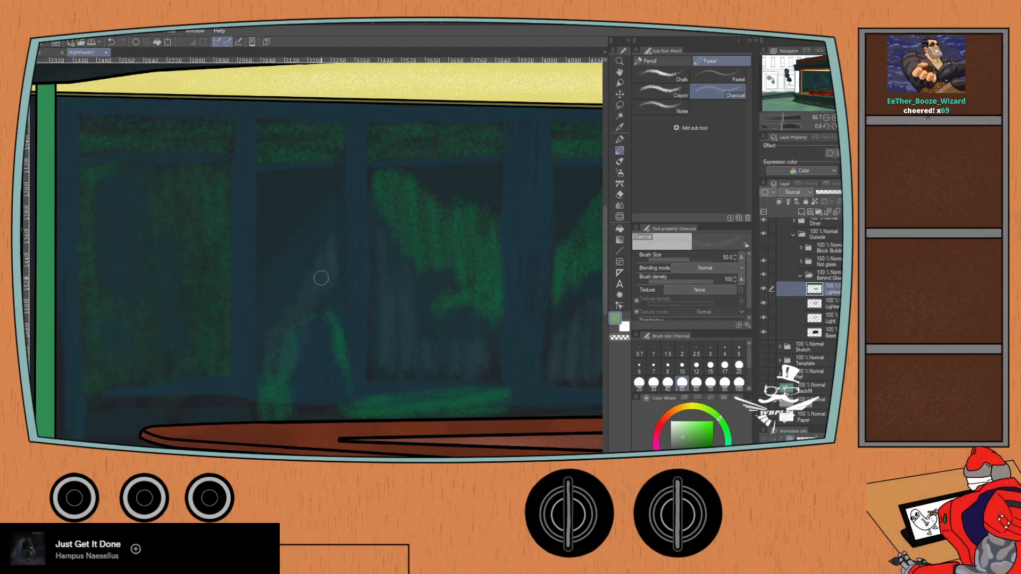
- Try light-green Charcoal strokes around the arch in the second pane and undo them
mouse_move(299, 368)
left_mouse_down()
mouse_move(304, 332)
mouse_move(310, 366)
mouse_move(300, 326)
mouse_move(309, 317)
mouse_move(318, 351)
mouse_move(322, 317)
mouse_move(328, 354)
left_mouse_up()
key("ctrl+z")
key("ctrl+z")
key("ctrl+z")
key("ctrl+z")
key("ctrl+z")
key("ctrl+z")
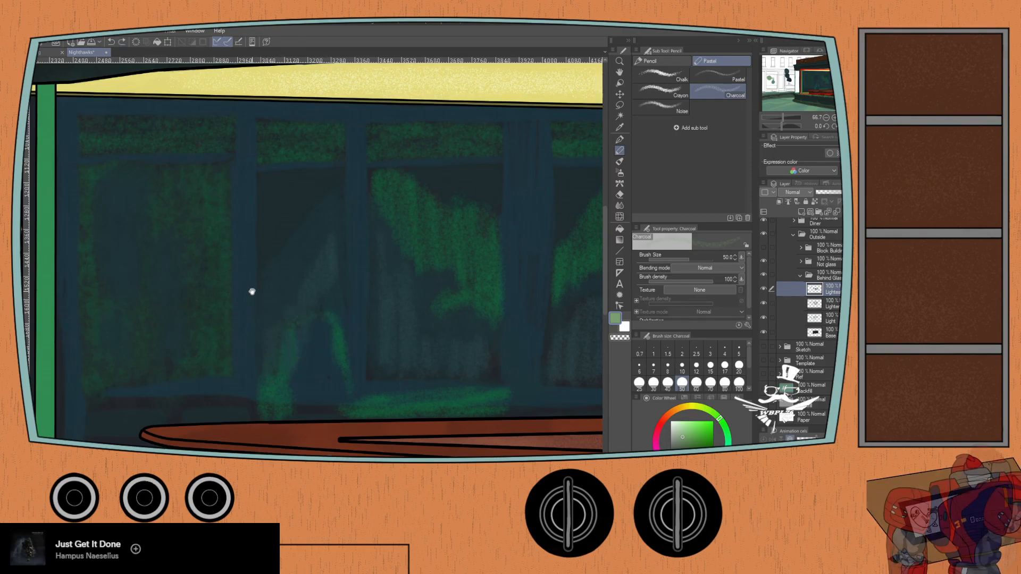
- Sample the teal-green swatch and try a Charcoal stroke inside the green arch in the second pane, undoing it
left_click_drag(197, 278, 502, 335)
left_click_drag(227, 318, 417, 360)
left_click_drag(192, 269, 316, 245)
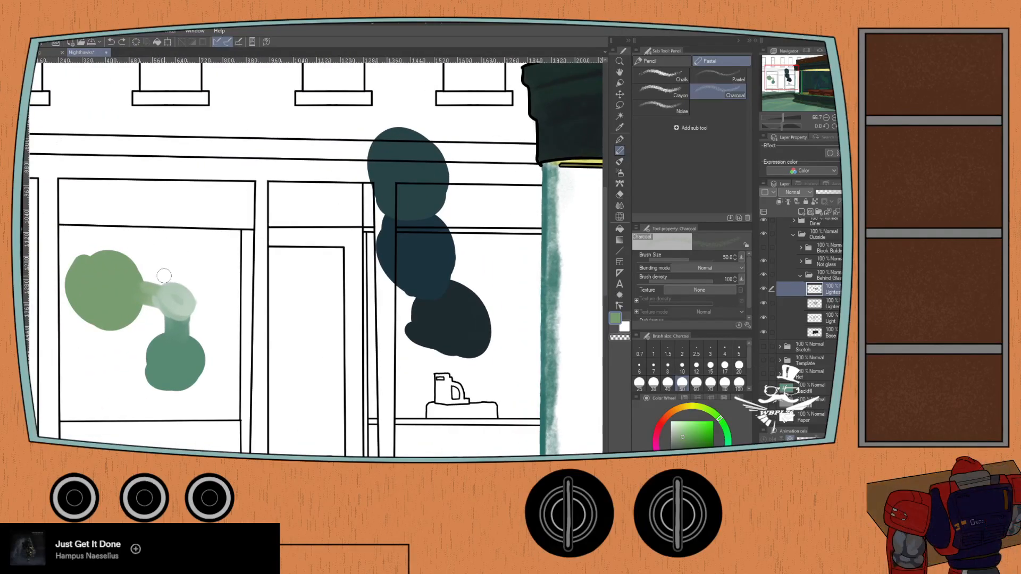
scroll(214, 301, "down", 1)
left_click_drag(393, 393, 346, 361)
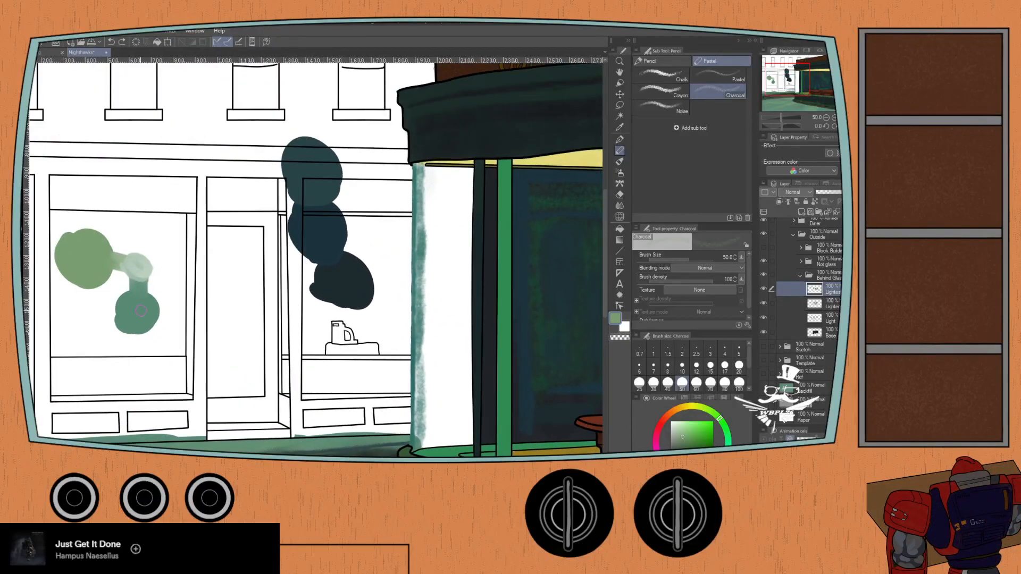
key("i")
mouse_move(557, 393)
left_mouse_down()
mouse_move(281, 243)
mouse_move(153, 278)
left_mouse_up()
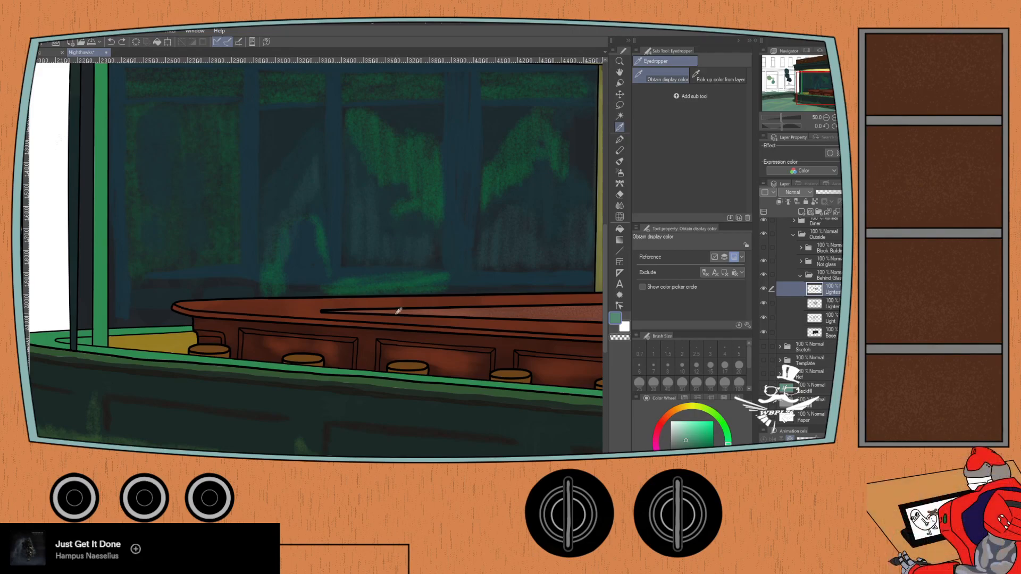
key("p")
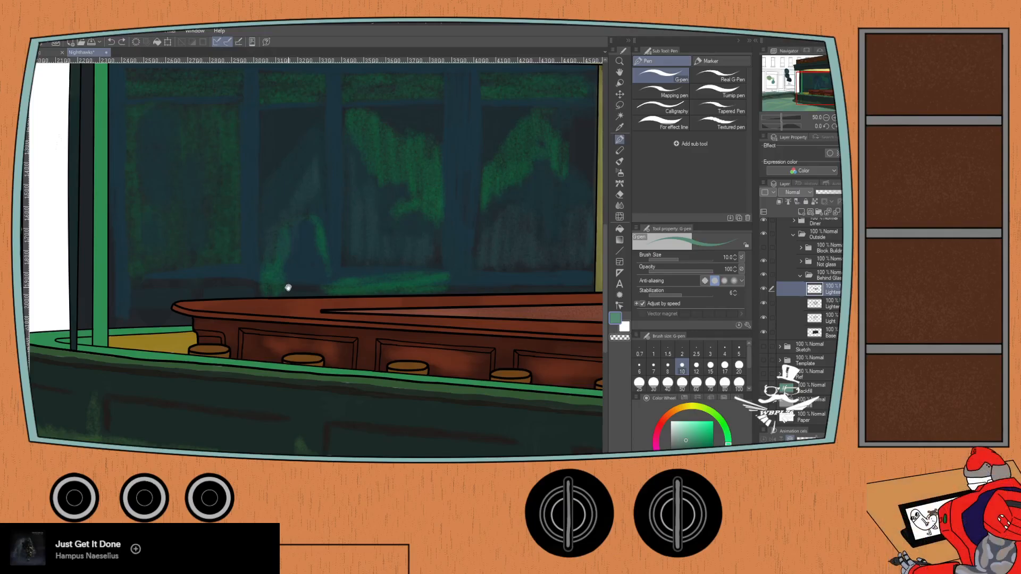
scroll(341, 282, "up", 2)
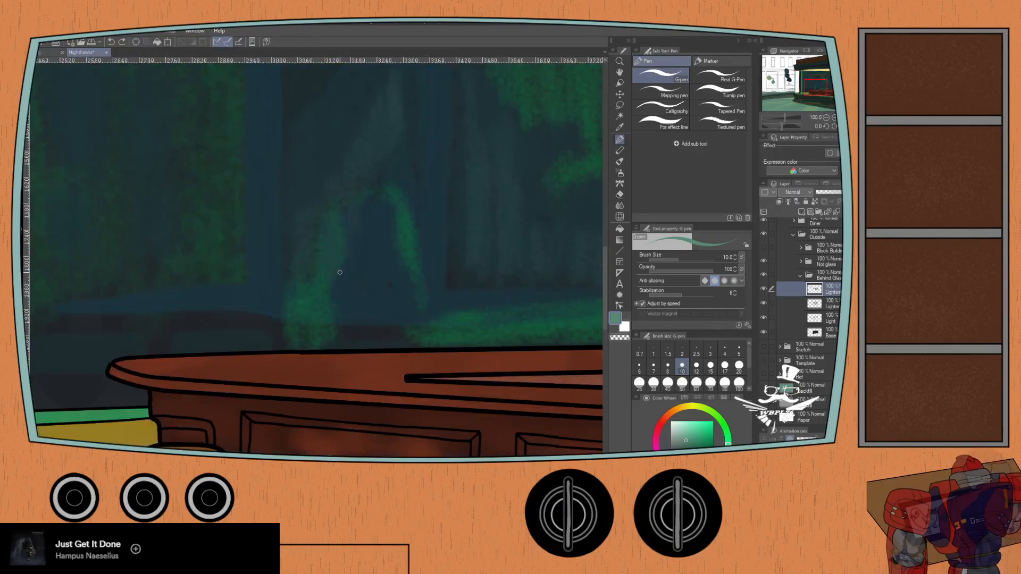
key("p")
mouse_move(335, 285)
left_mouse_down()
mouse_move(352, 226)
mouse_move(361, 278)
mouse_move(368, 256)
left_mouse_up()
key("ctrl+z")
key("ctrl+z")
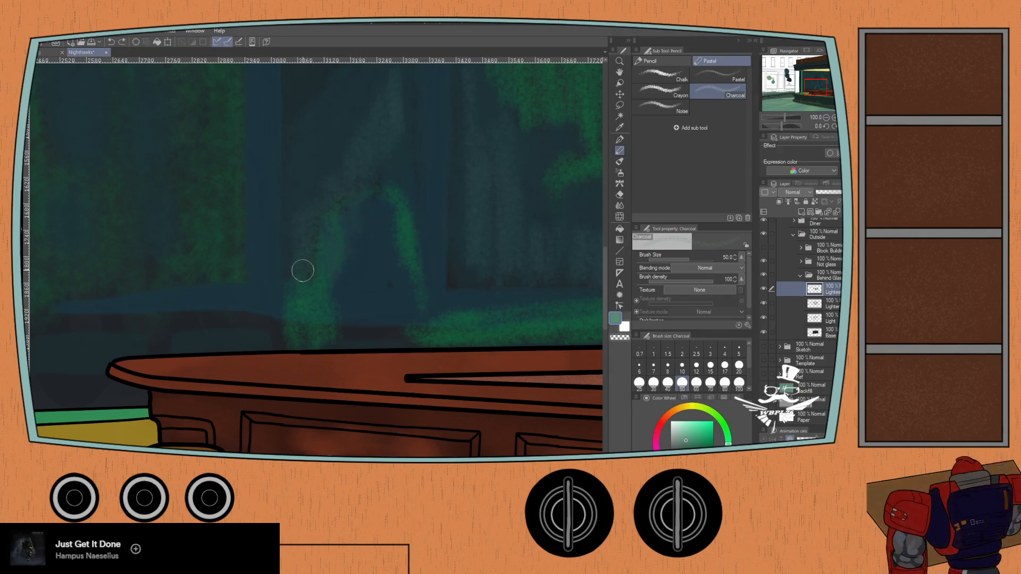
- Resample the teal-green swatch and try a short Charcoal highlight in the arch's dark opening
left_click_drag(217, 231, 585, 221)
left_click_drag(303, 258, 599, 202)
mouse_move(228, 229)
left_mouse_down()
mouse_move(330, 251)
mouse_move(451, 355)
left_mouse_up()
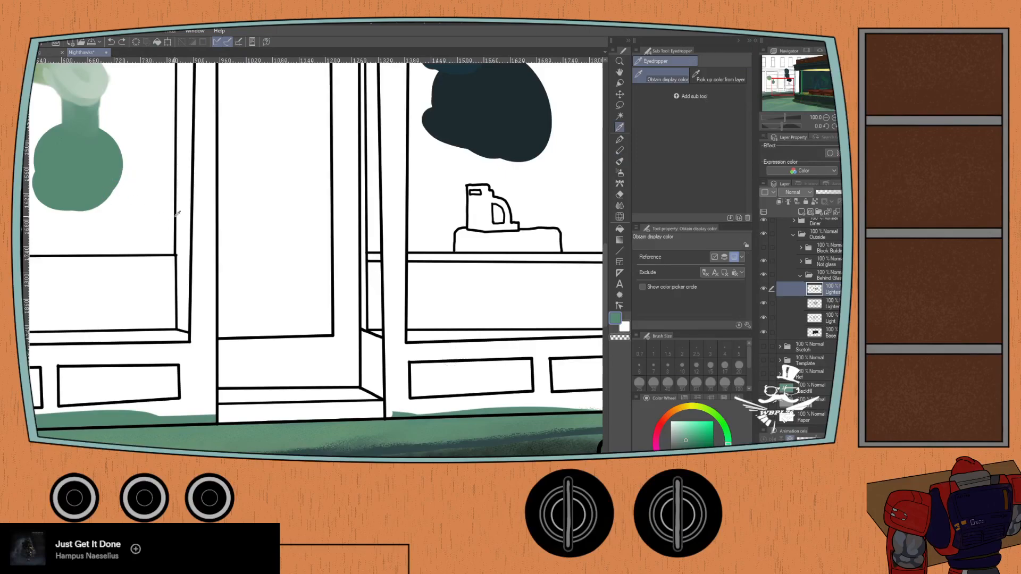
scroll(163, 209, "right", 15)
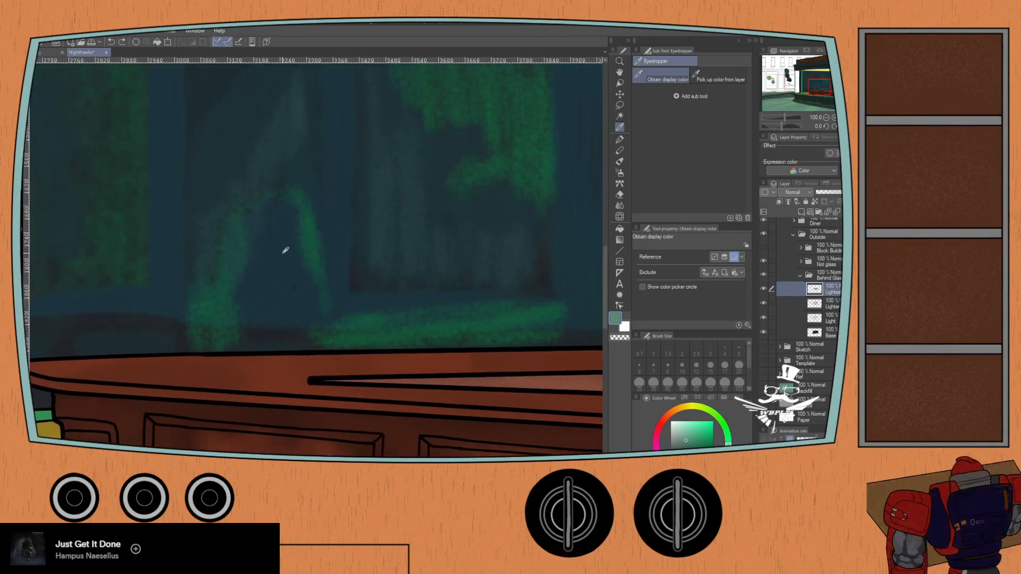
key("p")
mouse_move(246, 267)
left_mouse_down()
mouse_move(241, 257)
mouse_move(264, 274)
mouse_move(276, 212)
left_mouse_up()
scroll(197, 253, "down", 3)
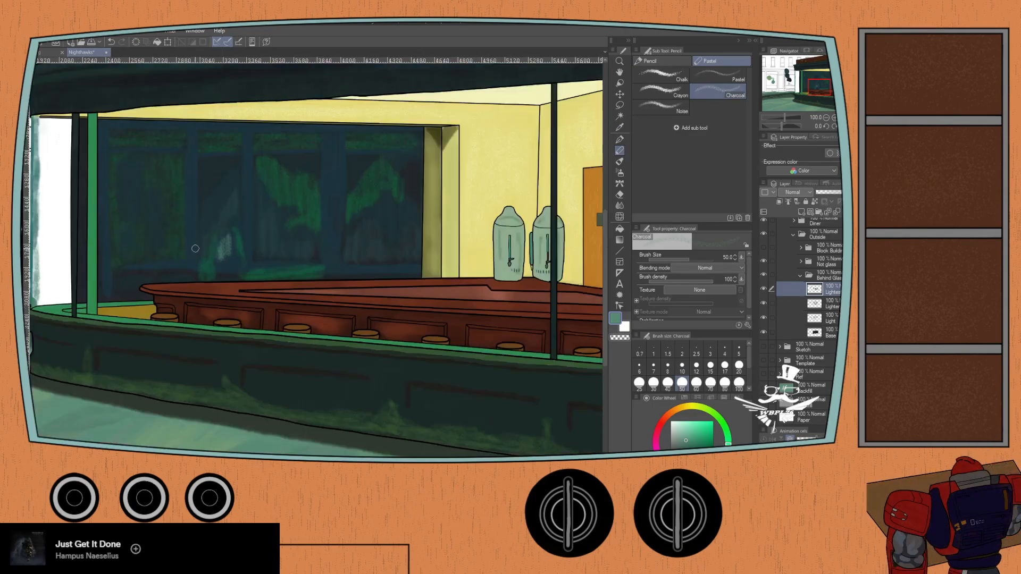
- Sample the light-green swatch, try a small Charcoal mark inside the arch, and undo the latest strokes
mouse_move(222, 277)
left_mouse_down()
mouse_move(540, 358)
mouse_move(347, 290)
left_mouse_up()
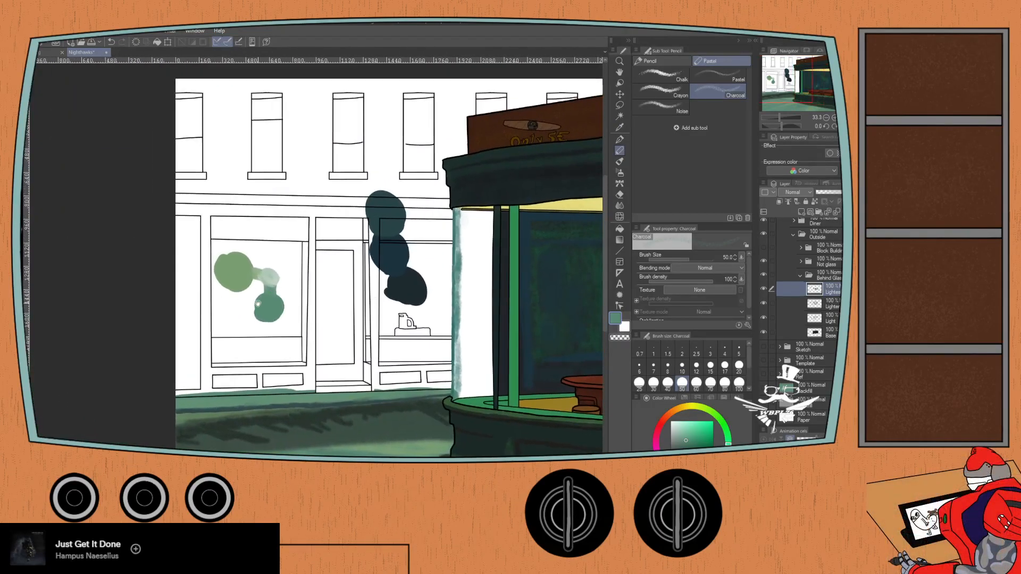
left_click_drag(222, 289, 209, 283)
scroll(209, 283, "down", 1)
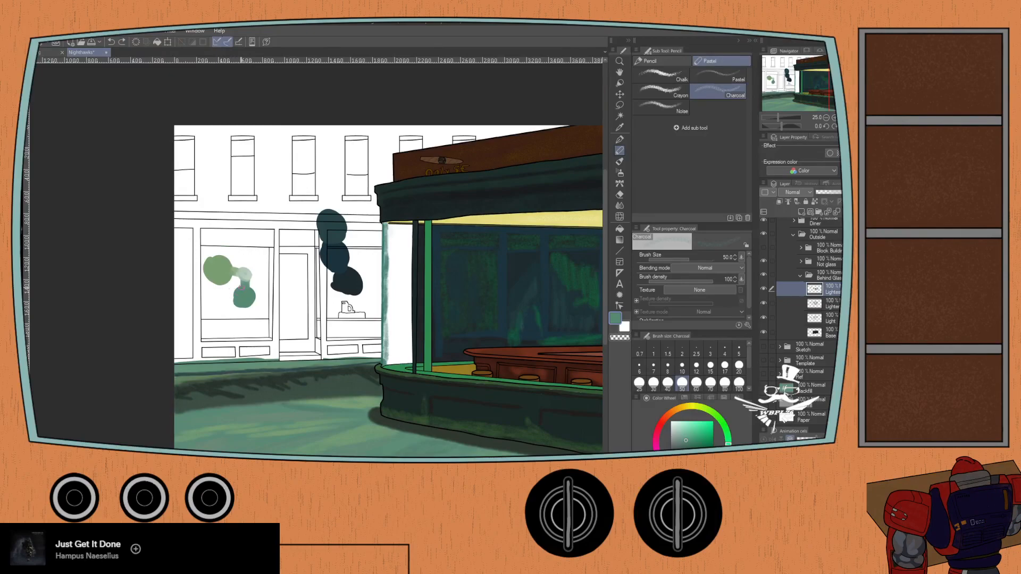
key("i")
left_click_drag(534, 318, 305, 272)
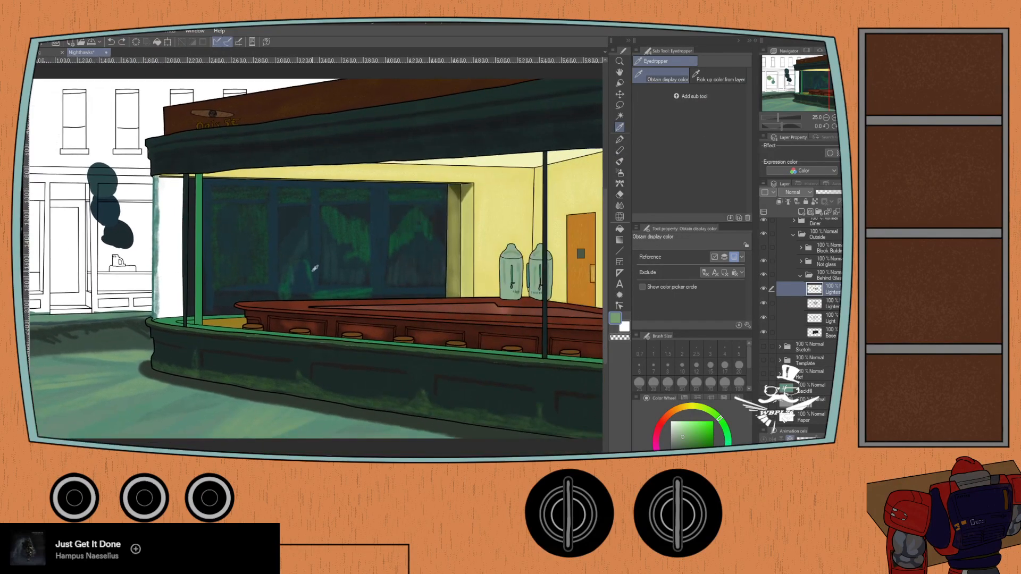
key("p")
scroll(298, 277, "down", 2)
scroll(296, 274, "up", 2)
scroll(296, 274, "up", 4)
key("p")
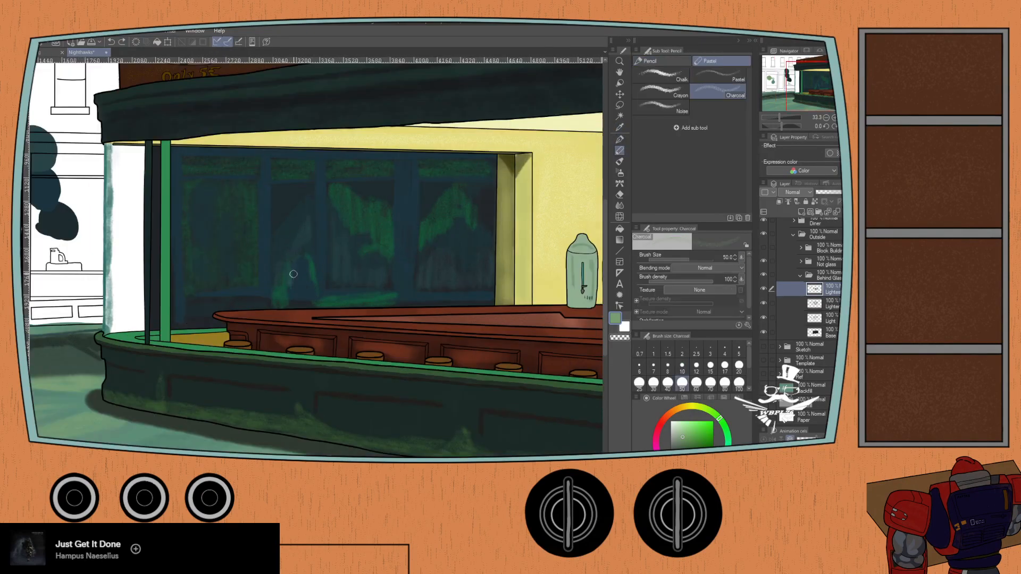
mouse_move(296, 283)
left_mouse_down()
mouse_move(303, 263)
mouse_move(311, 283)
mouse_move(314, 258)
mouse_move(299, 284)
left_mouse_up()
key("ctrl+z")
key("ctrl+z")
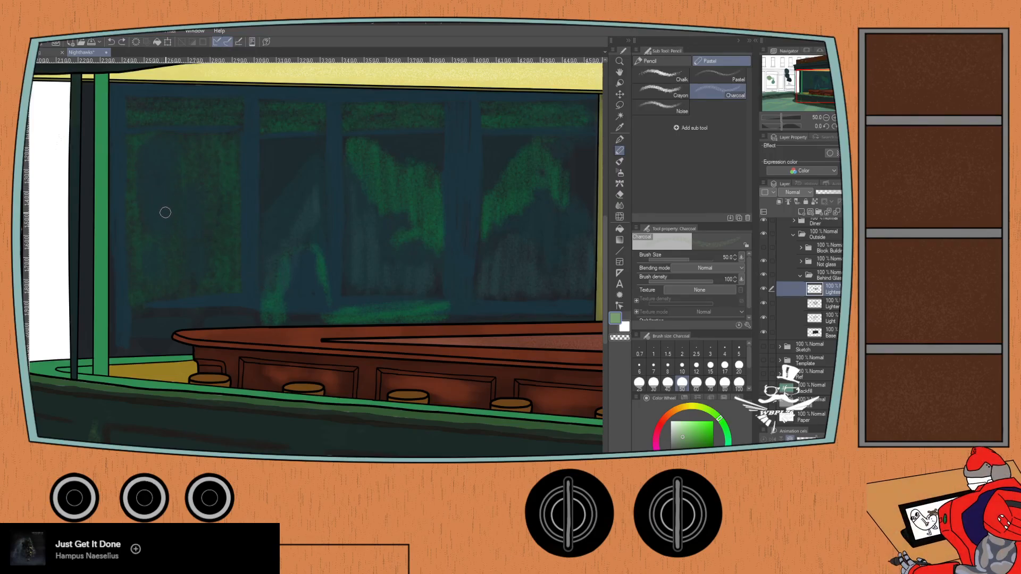
- Hide the Outside folder, show the reference painting, and sample the dark blue-grey background between the seated men
left_click(764, 234)
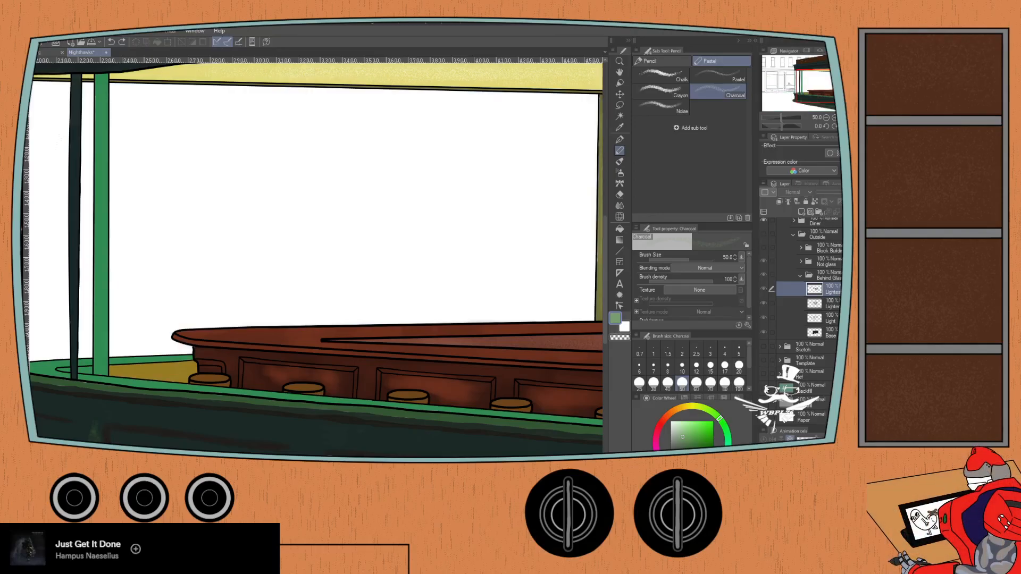
left_click(763, 373)
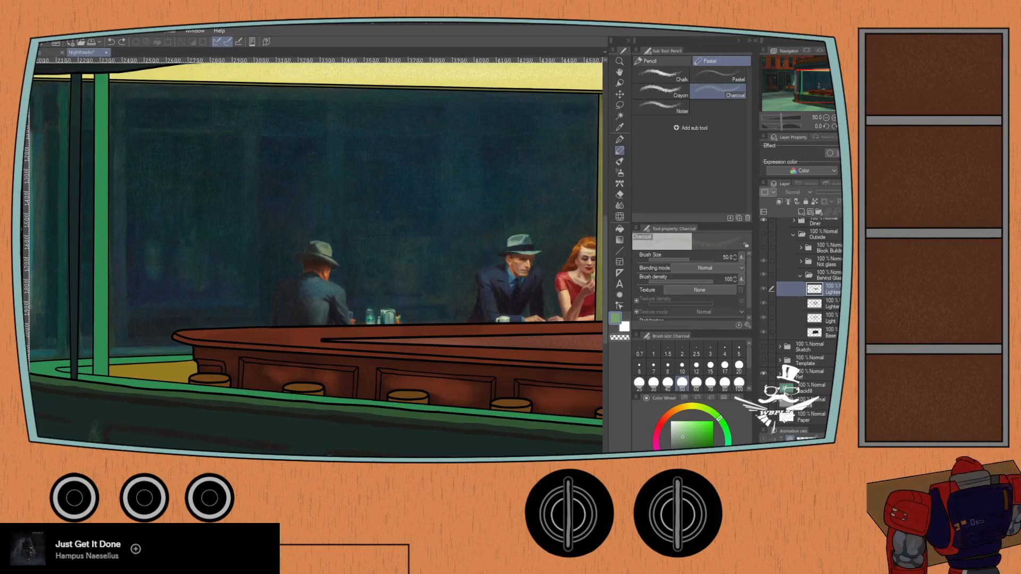
scroll(202, 332, "up", 5)
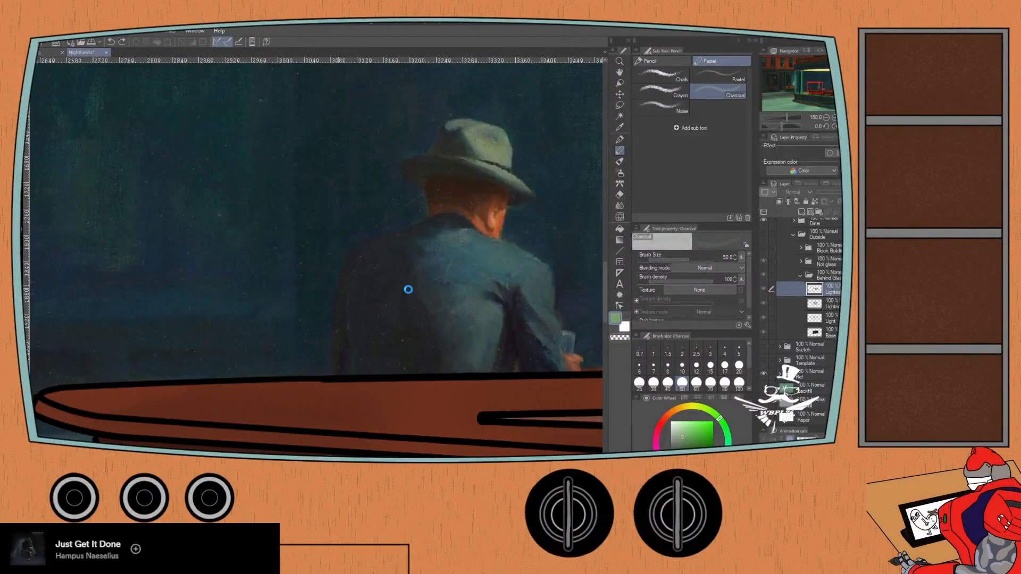
left_click_drag(489, 273, 234, 276)
left_click_drag(489, 281, 294, 338)
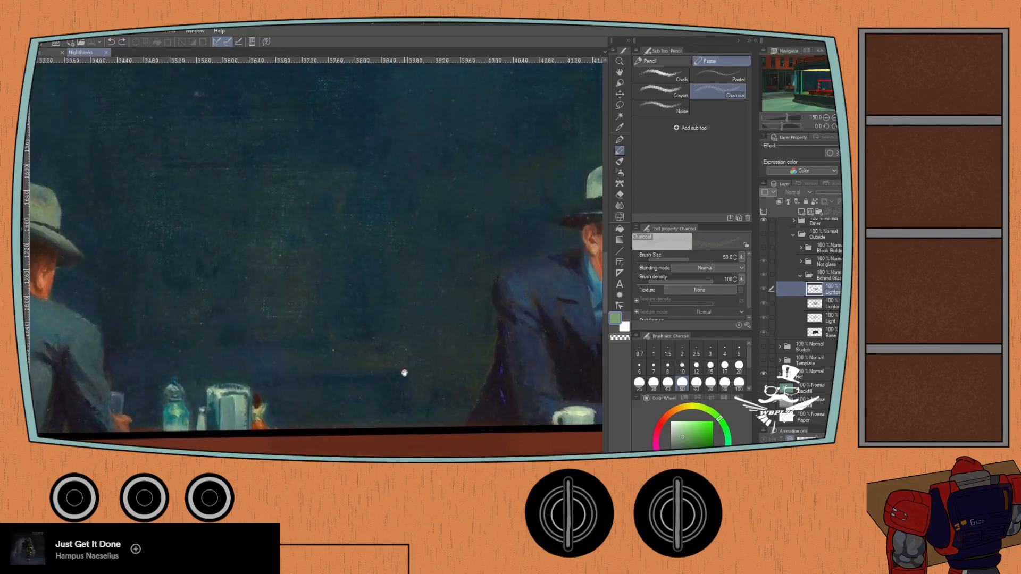
key("i")
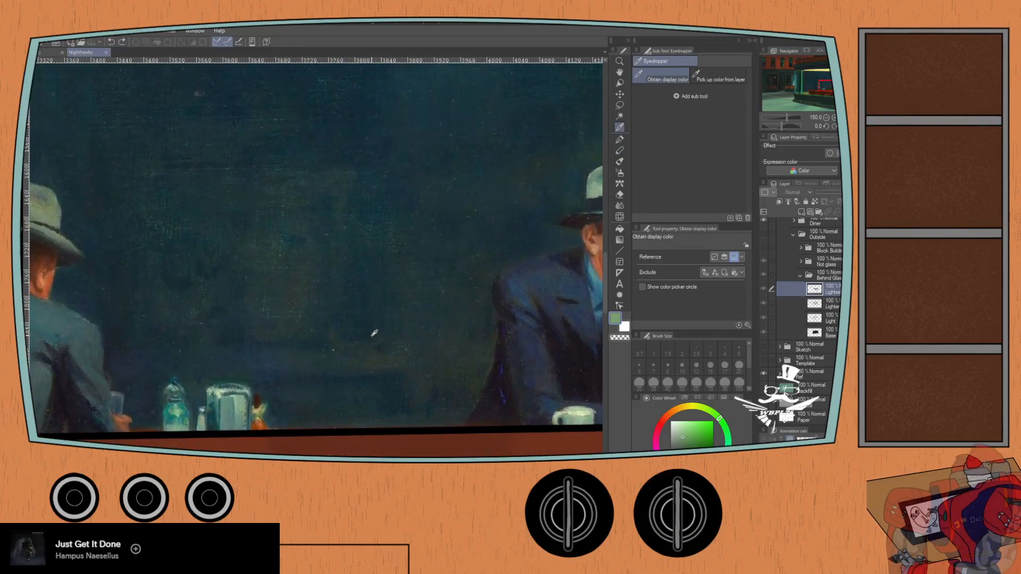
key("p")
scroll(372, 357, "up", 15)
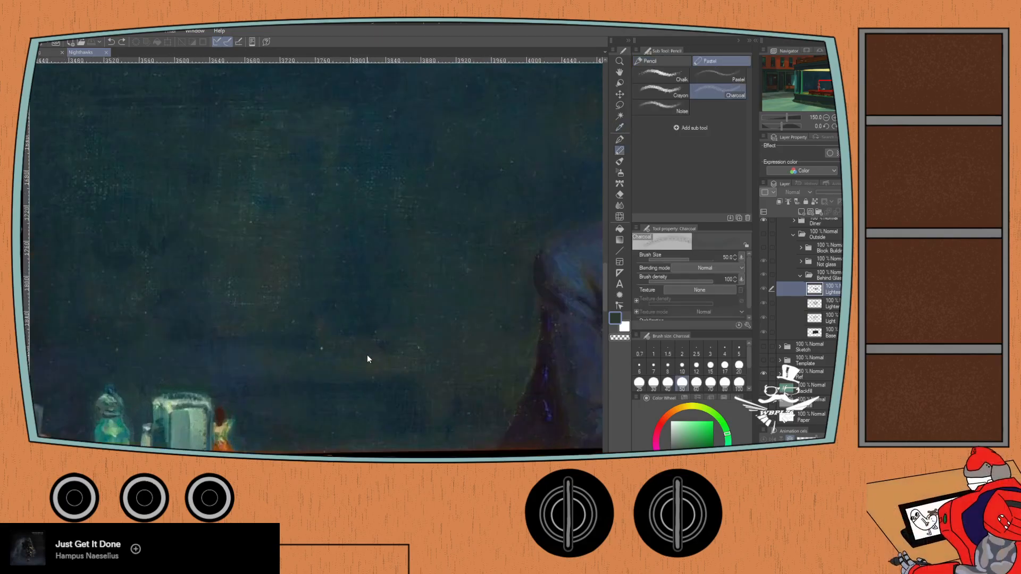
- Examine the reference painting's dark back window around the seated figures and along the counter
scroll(300, 319, "down", 6)
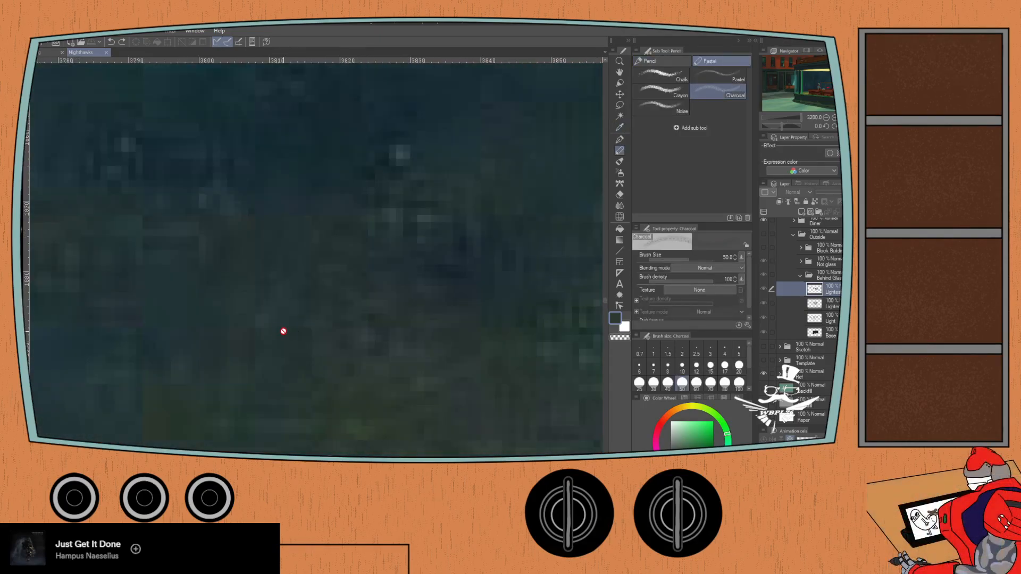
scroll(187, 260, "down", 4)
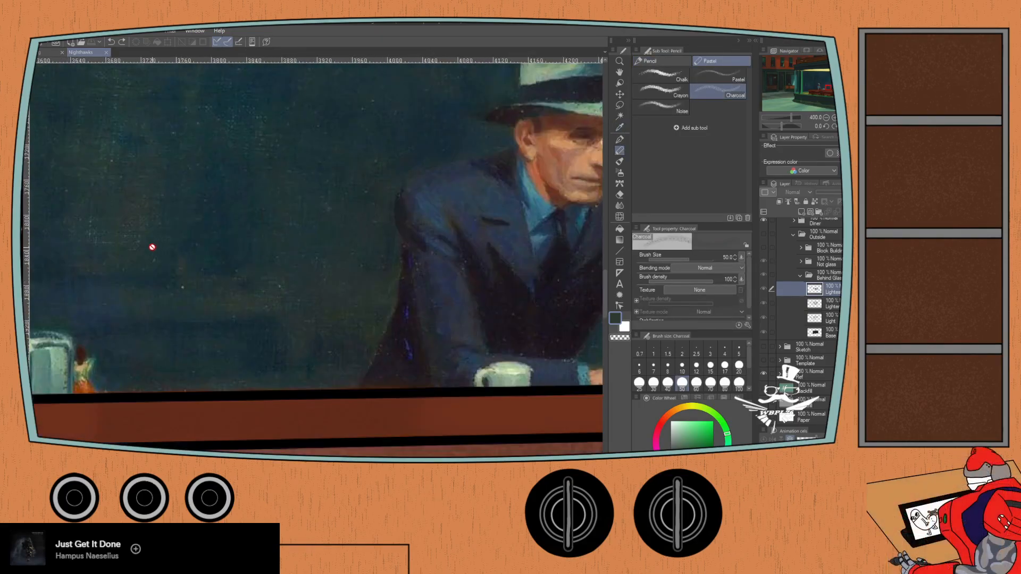
left_click_drag(141, 257, 392, 406)
mouse_move(325, 346)
left_mouse_down()
mouse_move(155, 314)
mouse_move(86, 278)
mouse_move(345, 328)
left_mouse_up()
scroll(132, 287, "down", 2)
left_click_drag(156, 298, 377, 335)
left_click_drag(204, 279, 413, 311)
scroll(451, 359, "down", 1)
left_click_drag(425, 381, 178, 289)
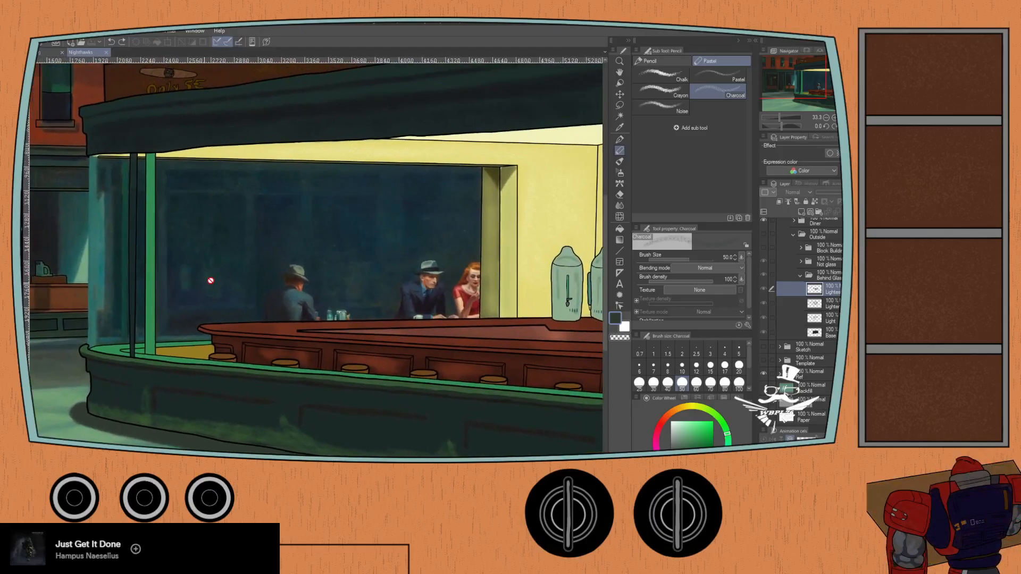
- Show the Outside folder again and sample the dark green from the painted arch for the Charcoal brush
left_click(764, 234)
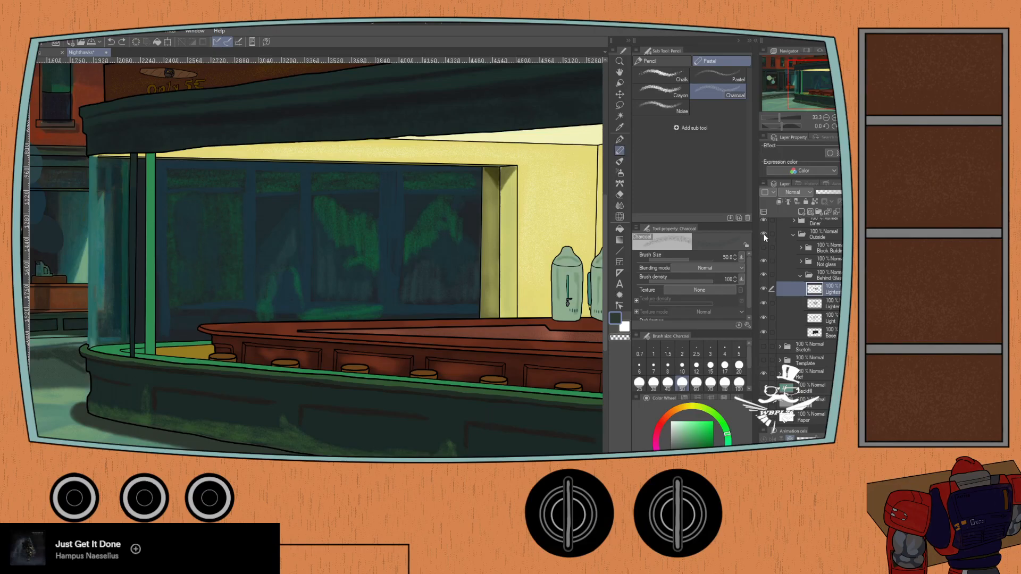
mouse_move(117, 375)
left_mouse_down()
mouse_move(322, 419)
mouse_move(251, 366)
left_mouse_up()
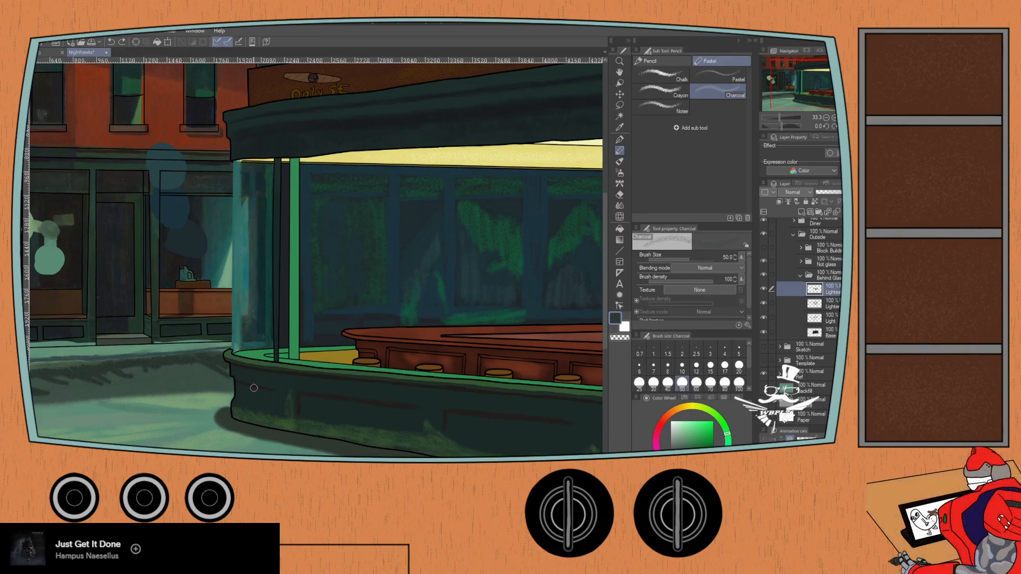
scroll(404, 308, "up", 8)
scroll(399, 318, "up", 8)
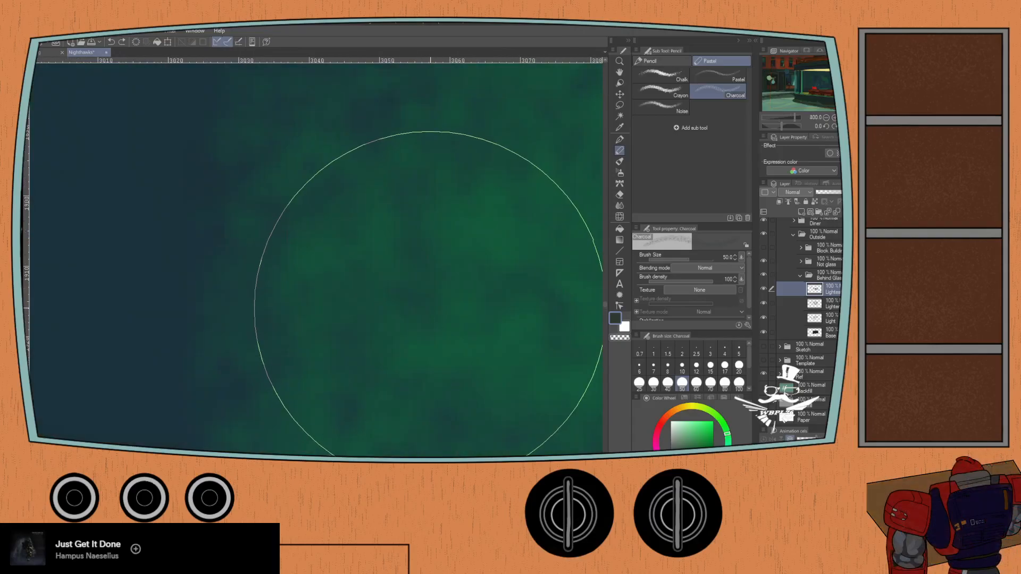
key("i")
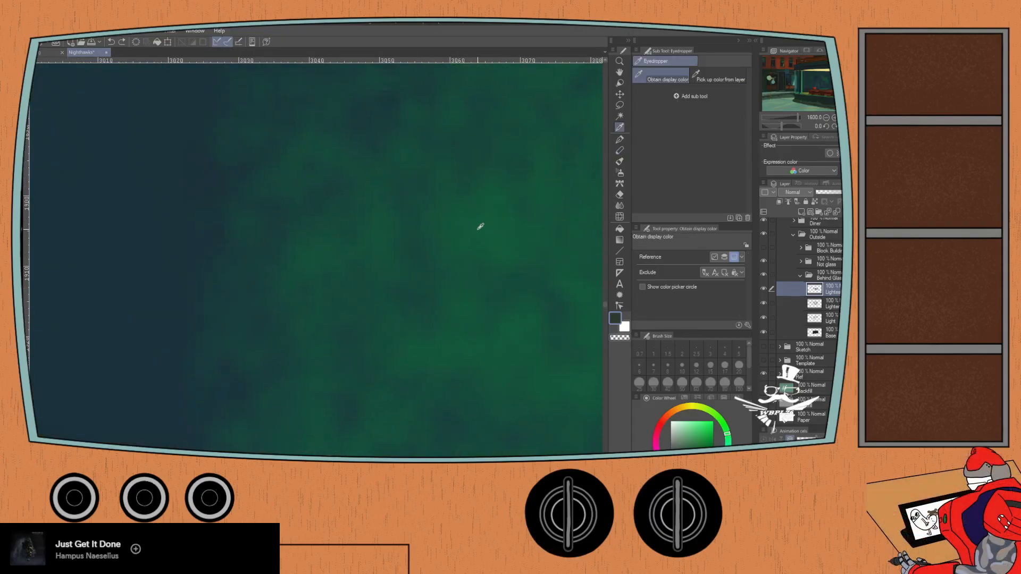
left_click(509, 218)
key("p")
scroll(468, 257, "down", 3)
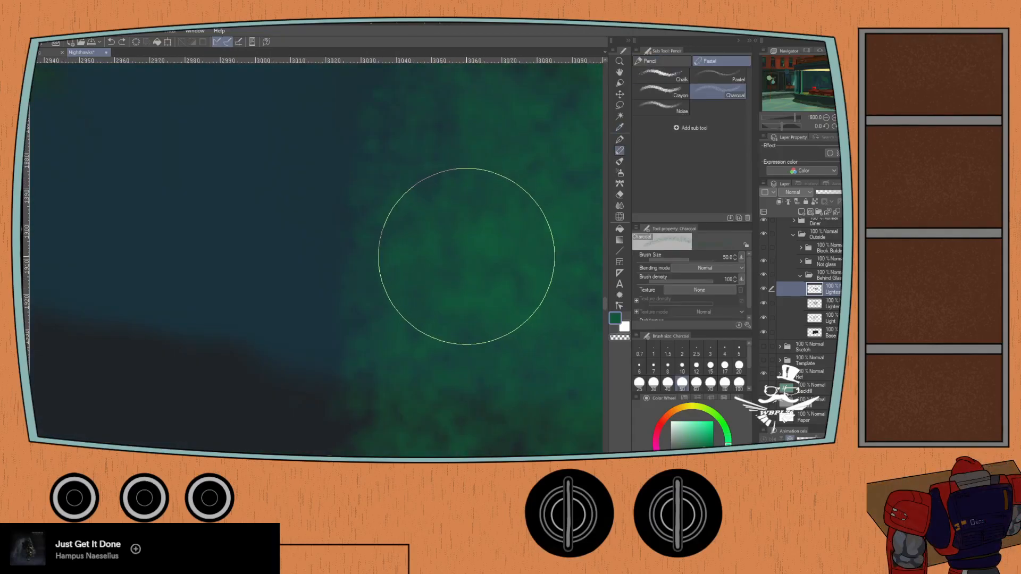
- Fill the arch's dark opening with the sampled green on the uppermost behind-glass layer, using Charcoal at size 50
scroll(468, 256, "down", 5)
scroll(462, 254, "up", 2)
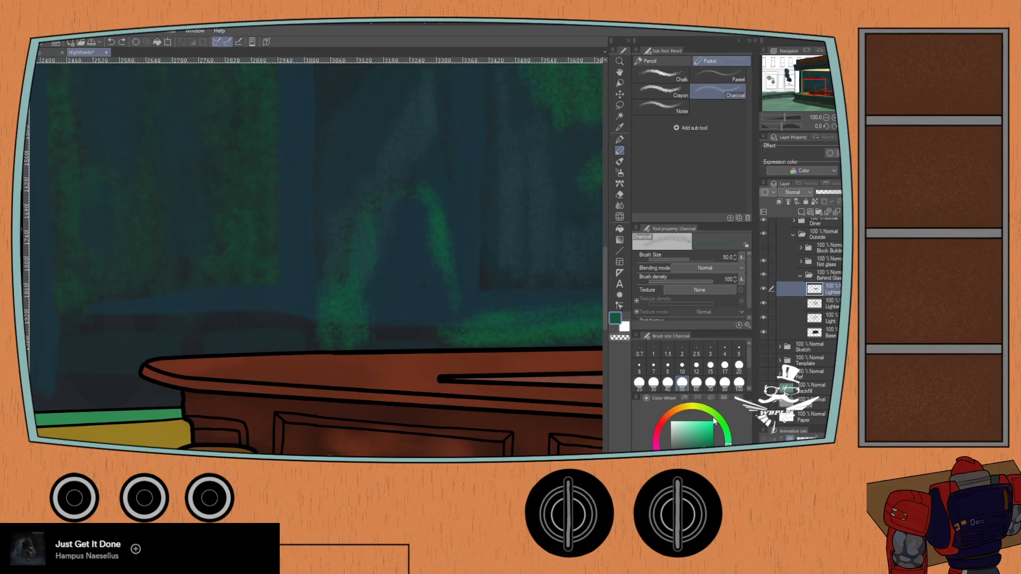
mouse_move(366, 245)
left_mouse_down()
mouse_move(382, 300)
mouse_move(390, 233)
mouse_move(397, 222)
mouse_move(404, 253)
mouse_move(409, 208)
mouse_move(433, 285)
mouse_move(451, 272)
mouse_move(444, 313)
mouse_move(433, 324)
mouse_move(411, 251)
mouse_move(397, 338)
mouse_move(385, 298)
mouse_move(375, 347)
mouse_move(399, 325)
mouse_move(449, 342)
left_mouse_up()
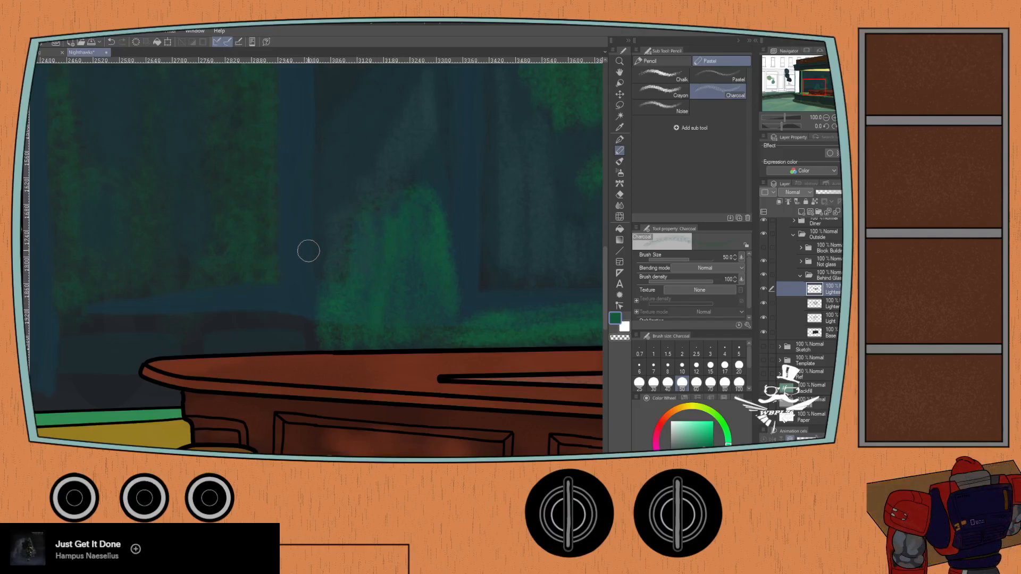
scroll(289, 273, "down", 3)
scroll(307, 268, "down", 1)
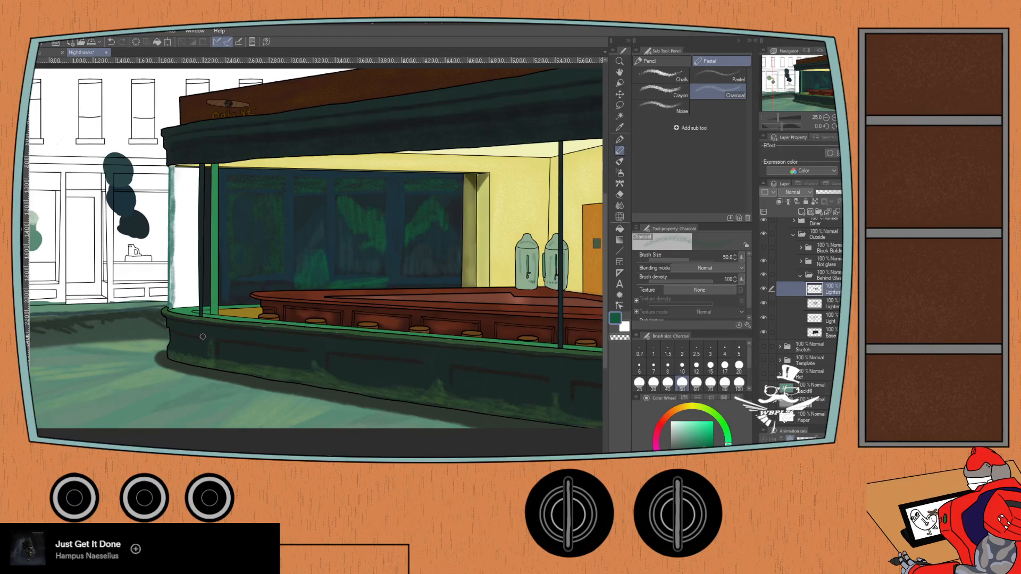
left_click_drag(114, 336, 219, 381)
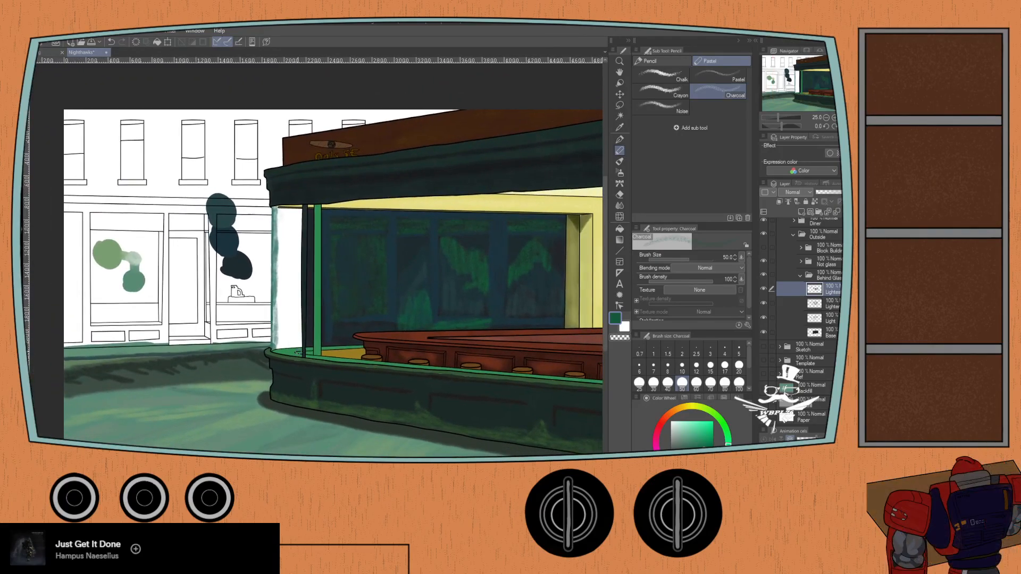
- Show the block buildings folder and review the back window within the whole street scene
left_click(764, 247)
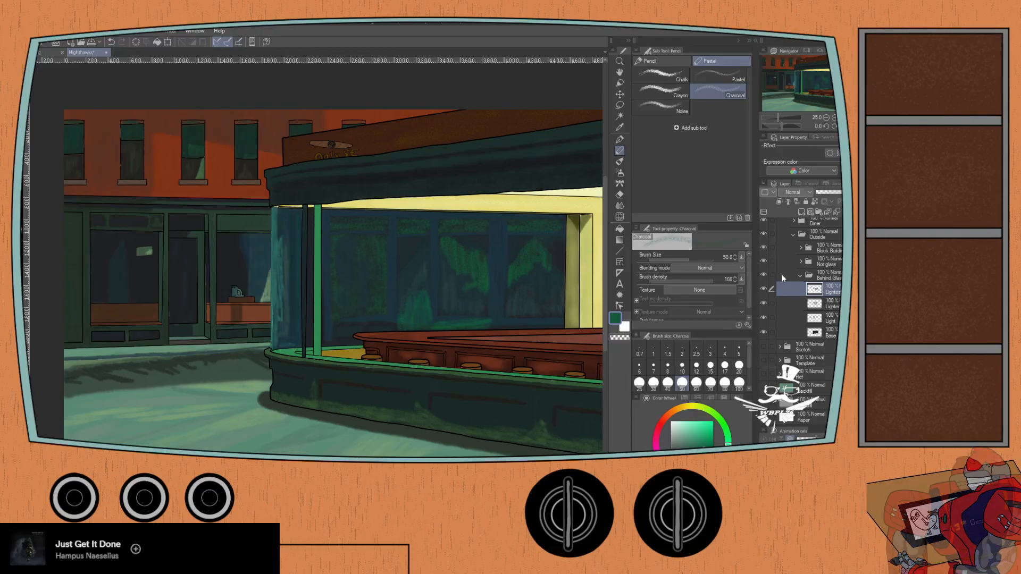
key("ctrl+minus")
left_click_drag(274, 328, 197, 363)
key("ctrl+plus")
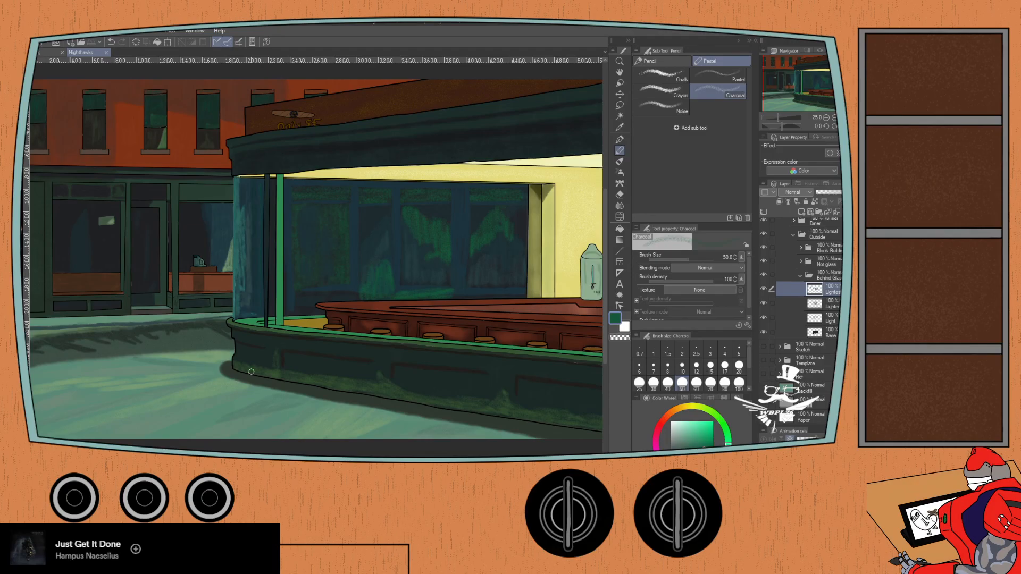
left_click_drag(251, 371, 111, 355)
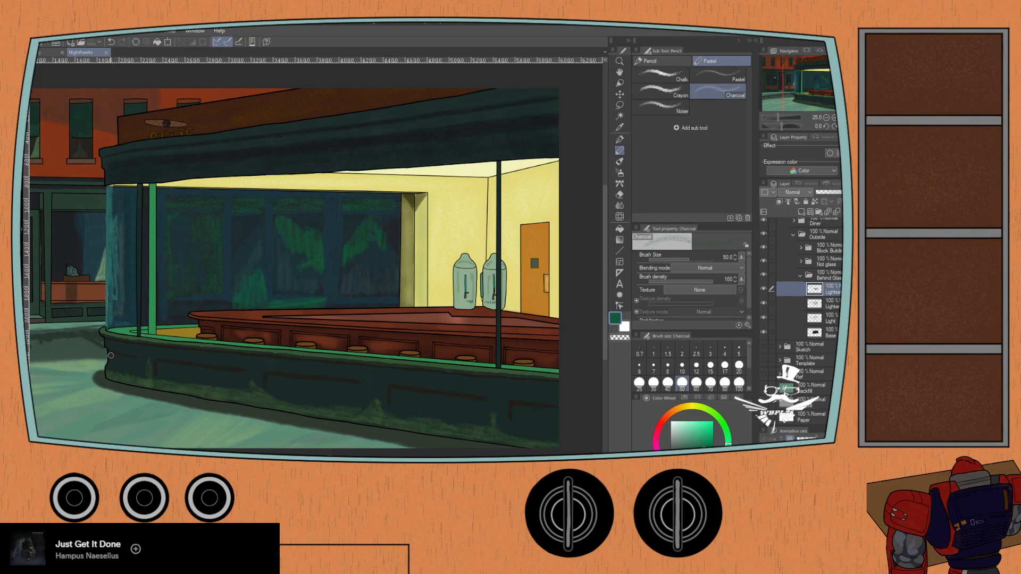
- Collapse the Outside and Diner color folders and show the Characters color folder
left_click(799, 276)
left_click(793, 291)
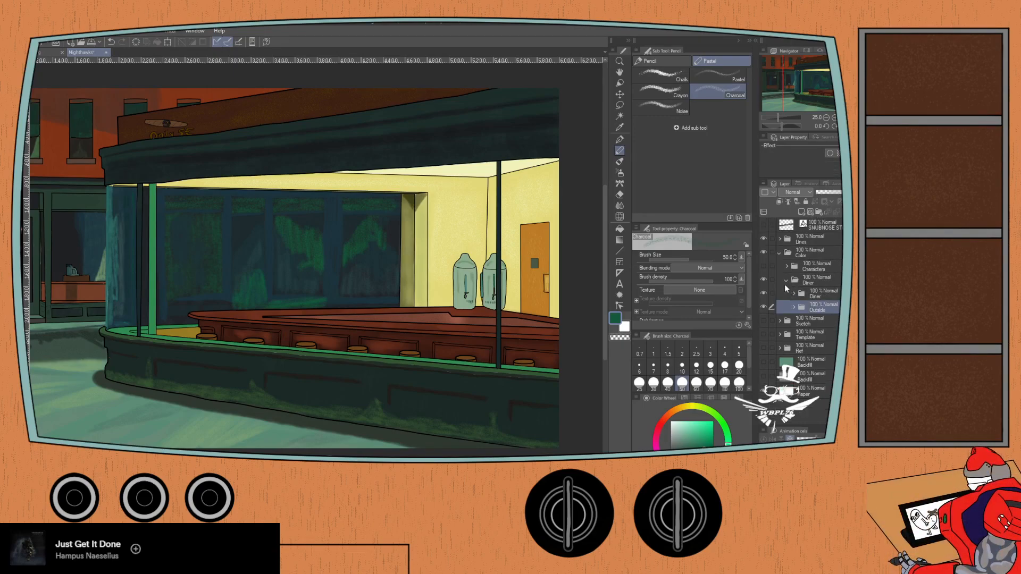
left_click(793, 292)
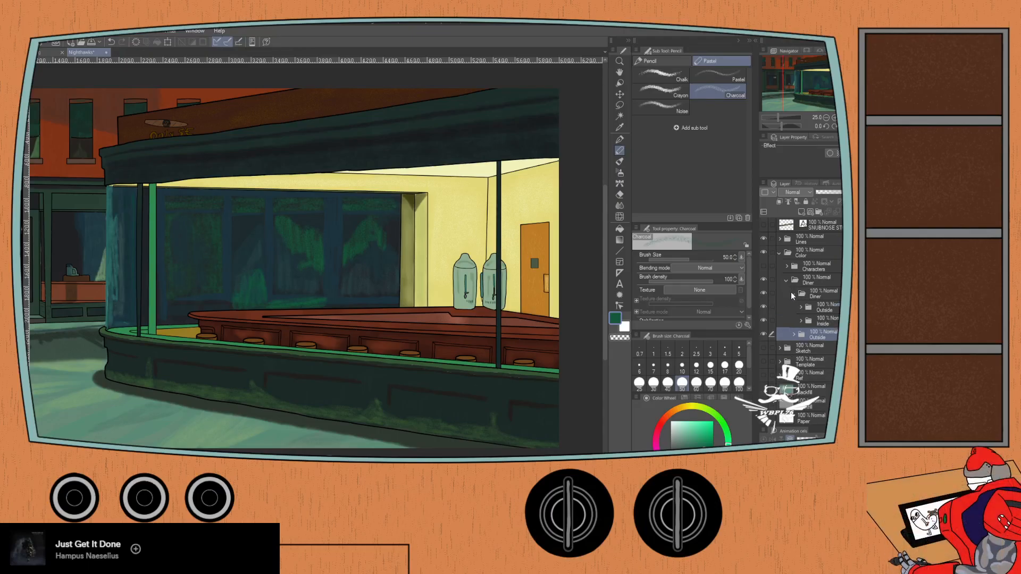
left_click(792, 294)
left_click(785, 282)
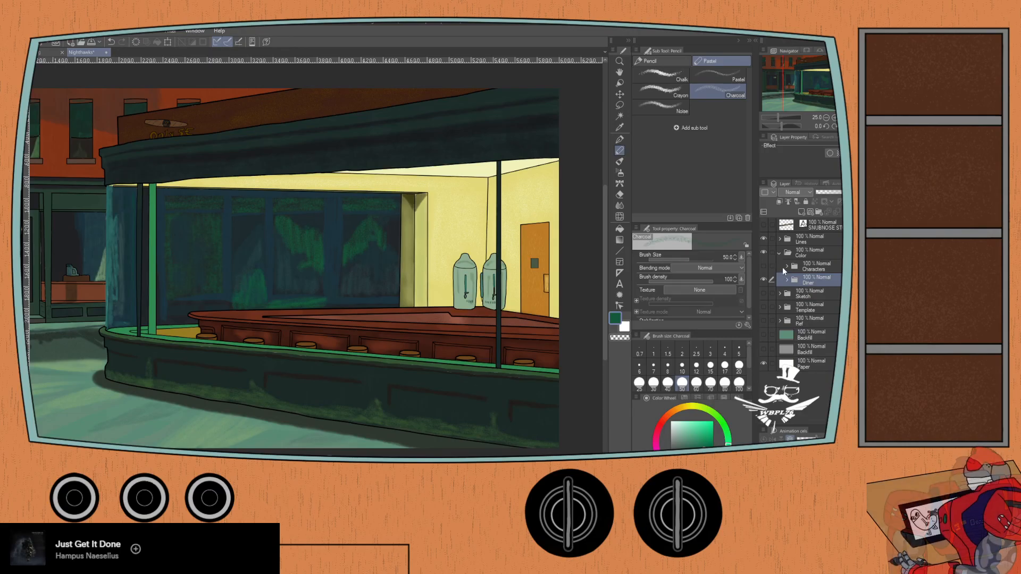
left_click(784, 268)
left_click(763, 267)
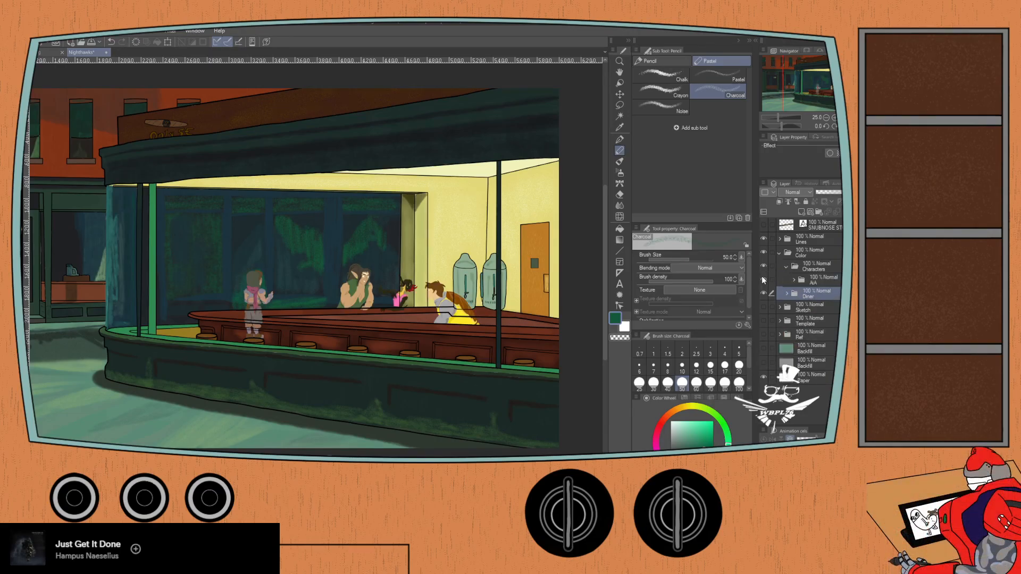
- Show the characters' line art and the SNUBNOSE STOGIES sign text above the diner
left_click(779, 239)
left_click(763, 252)
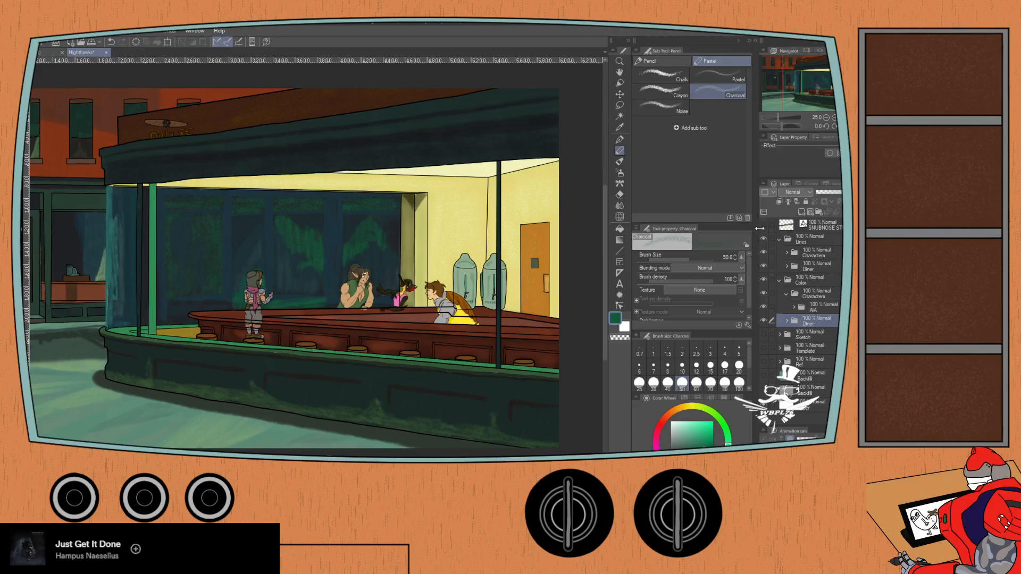
left_click(763, 225)
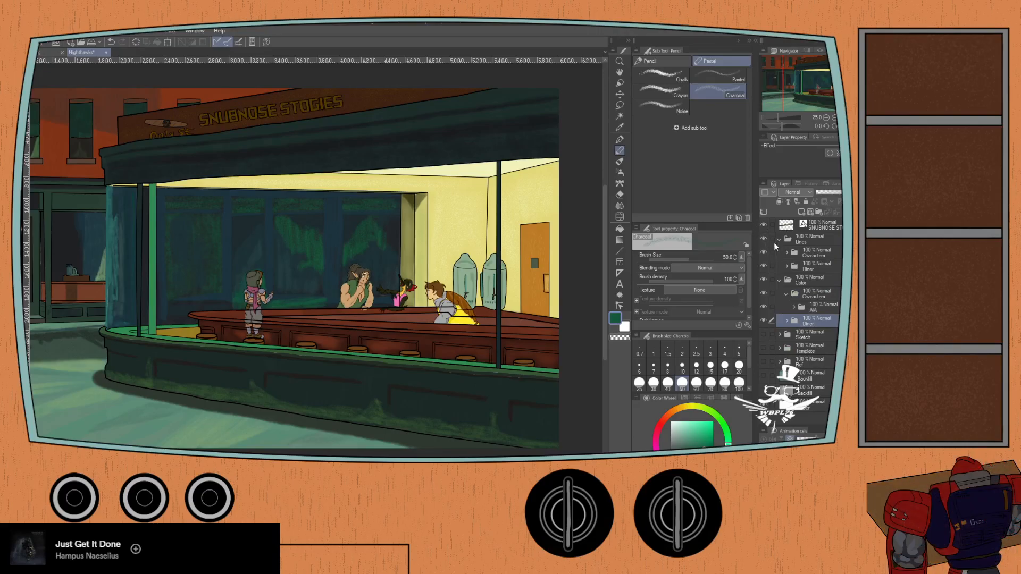
left_click(779, 239)
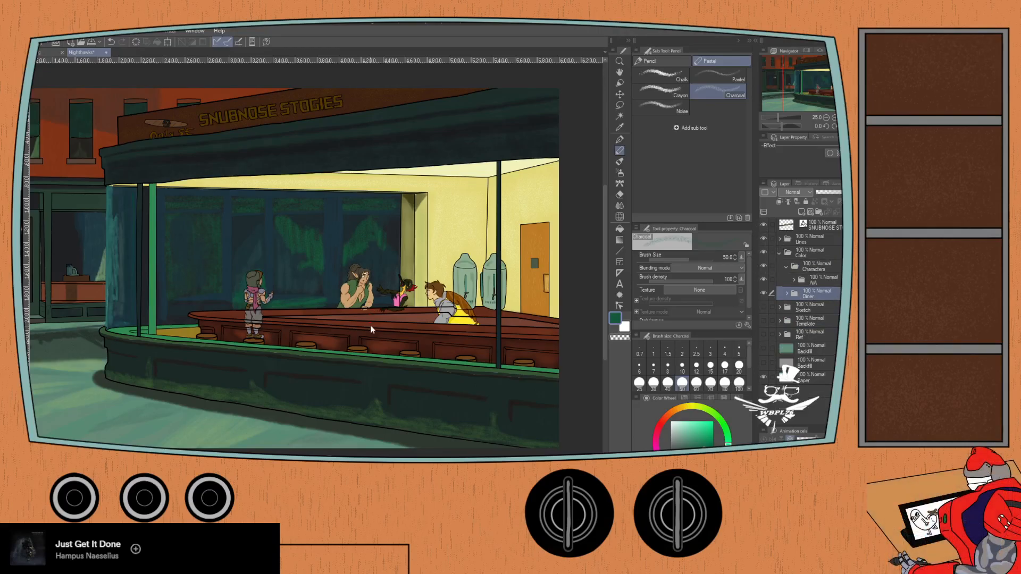
- Examine where the characters overlap the counter and look through the color layers inside the diner
scroll(374, 325, "up", 3)
left_click_drag(428, 295, 335, 367)
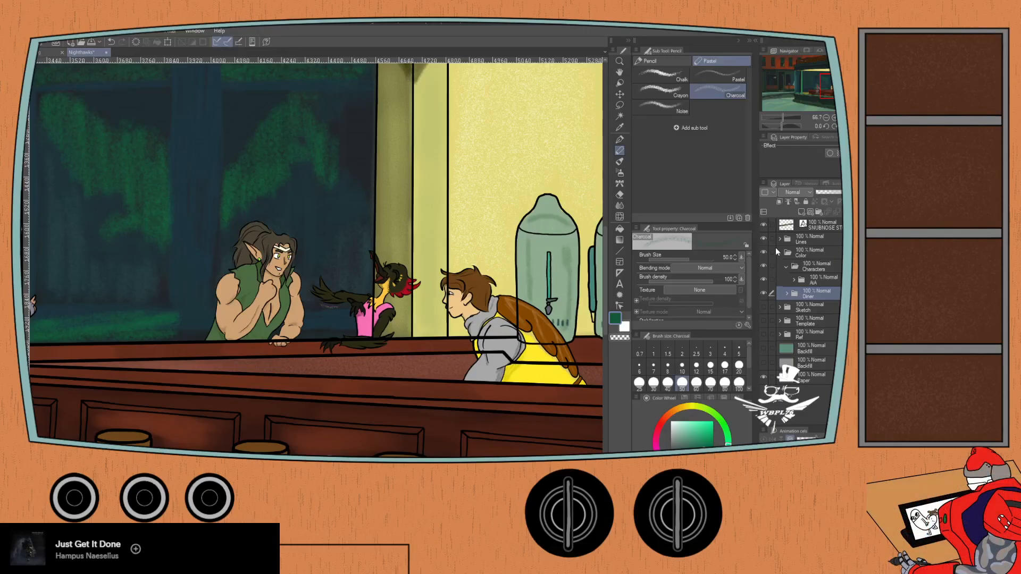
left_click(786, 268)
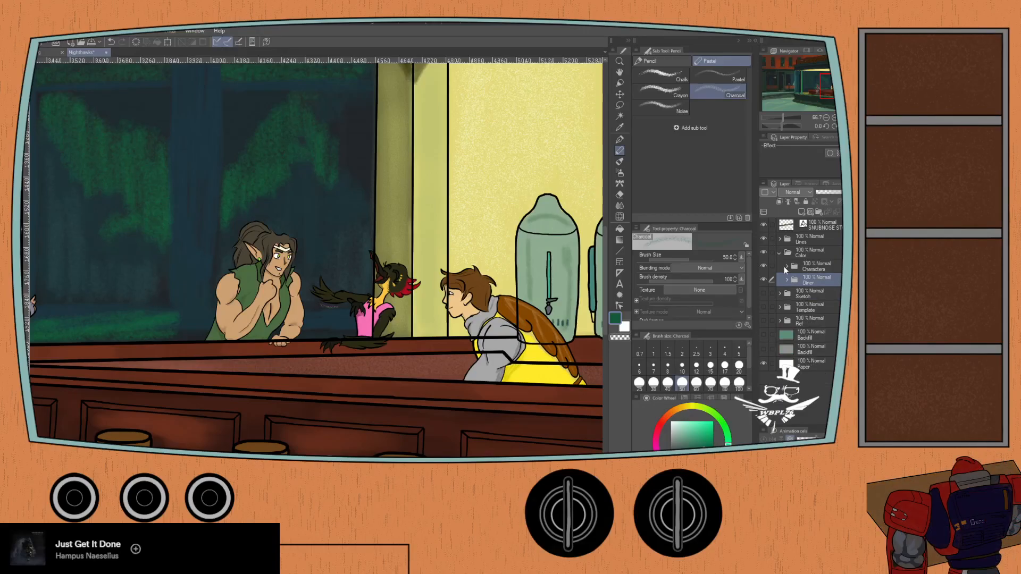
left_click(787, 281)
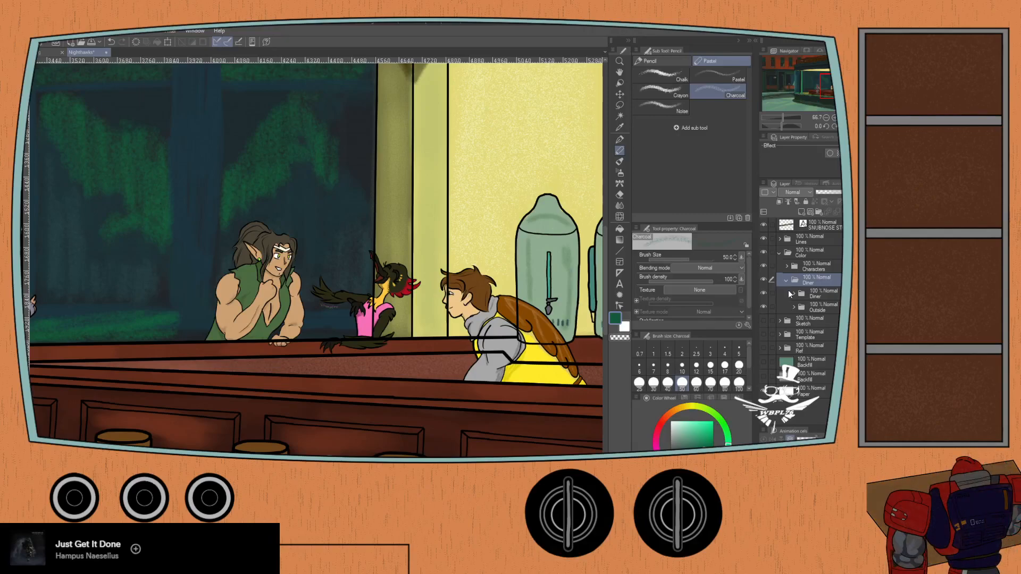
left_click(793, 294)
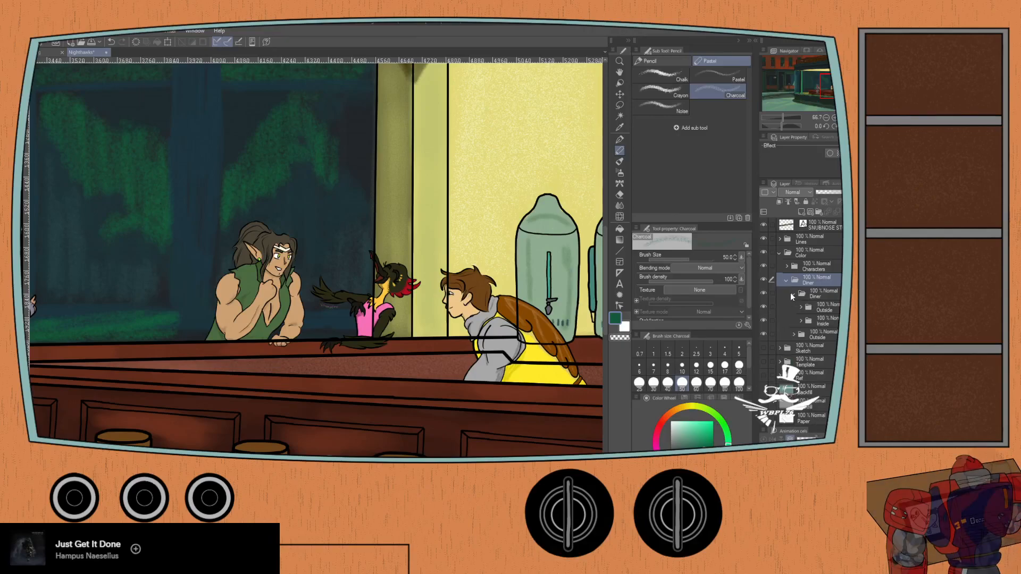
left_click(801, 320)
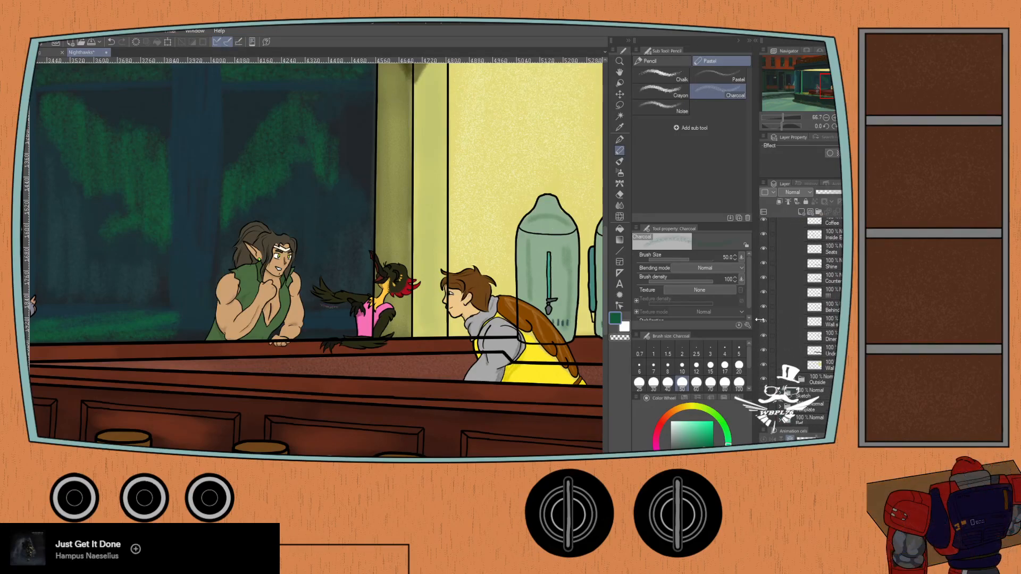
left_click_drag(122, 388, 382, 364)
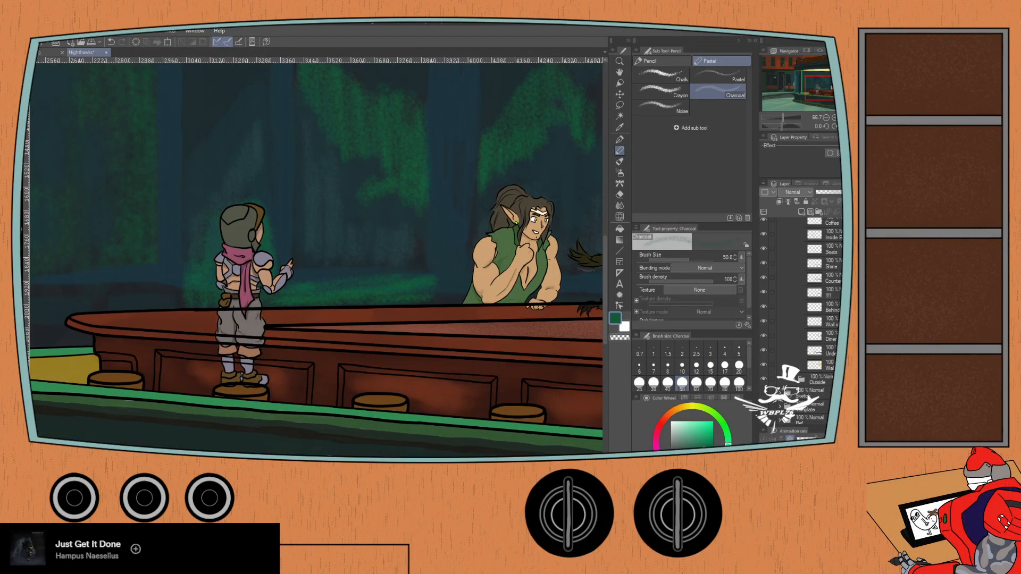
scroll(809, 398, "up", 5)
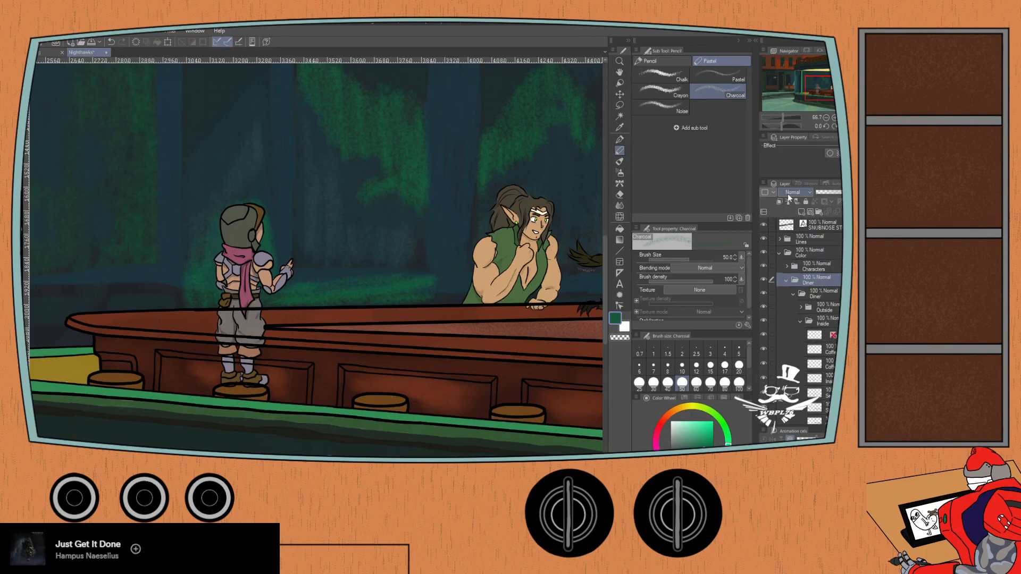
- Collapse the Color folder and select the Counter layer in the Diner line art, toggling its visibility to identify its lines
left_click(794, 294)
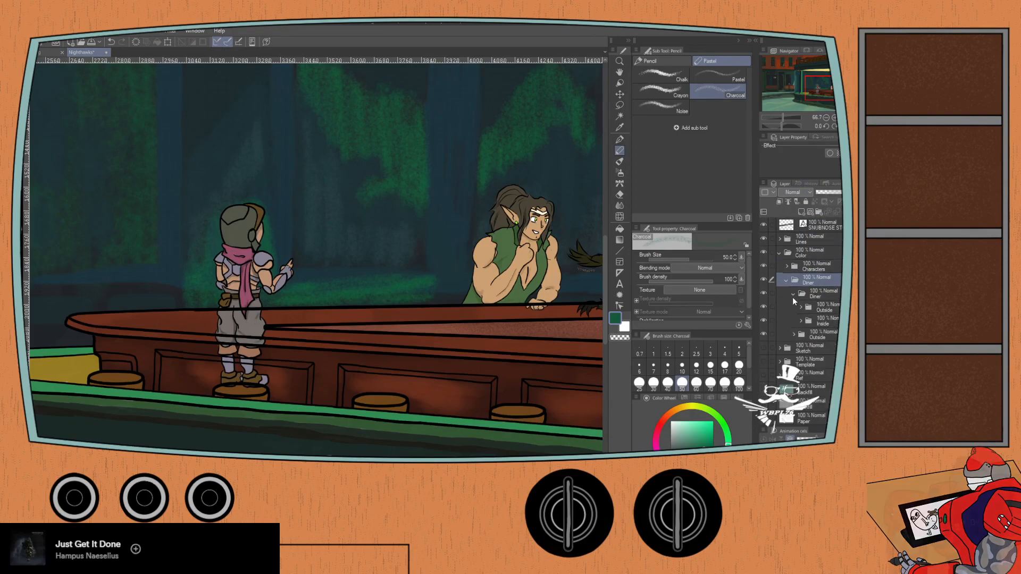
left_click(779, 252)
left_click(779, 239)
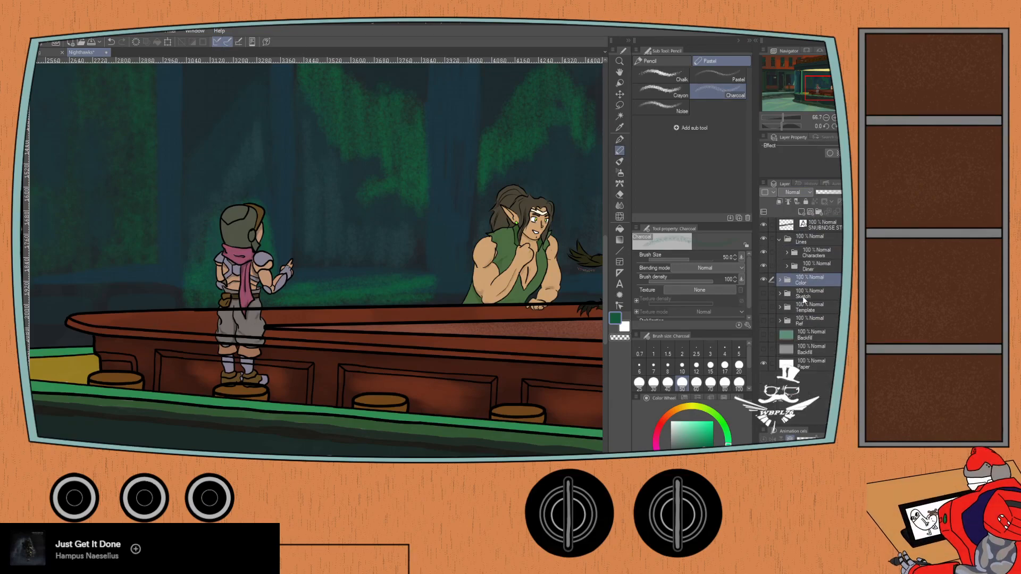
left_click(786, 266)
scroll(803, 319, "down", 5)
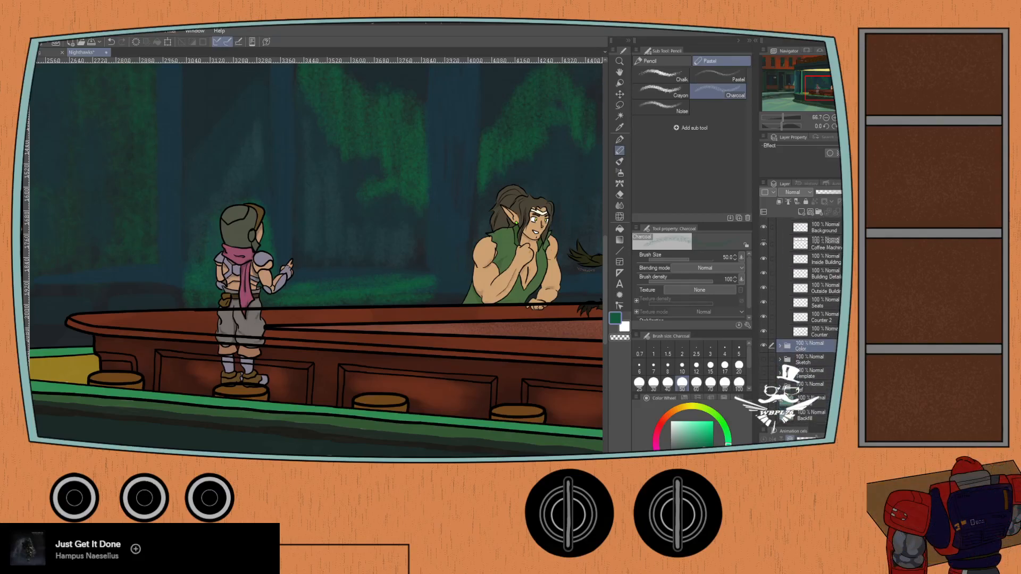
left_click(811, 325)
left_click(762, 324)
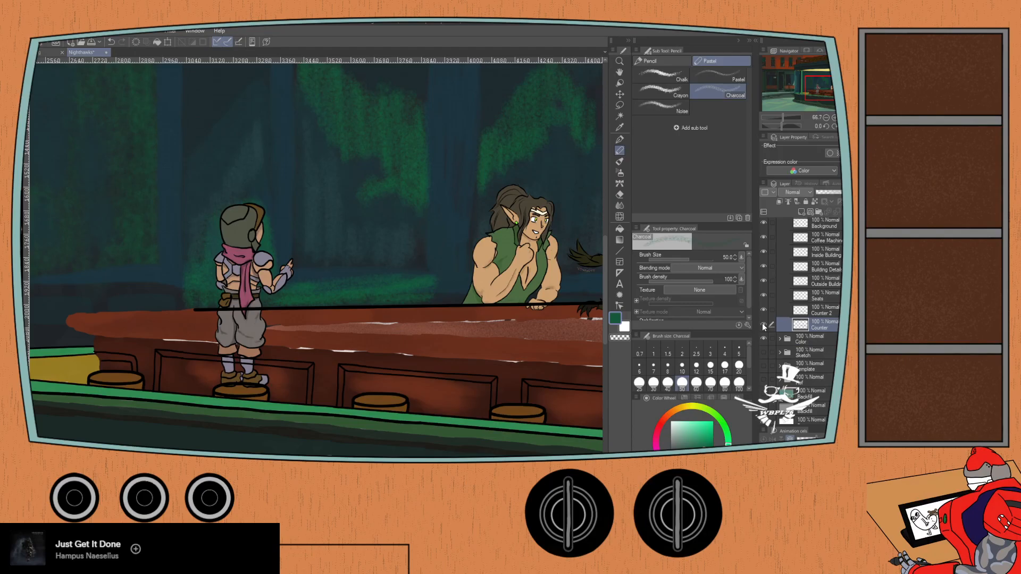
left_click(762, 323)
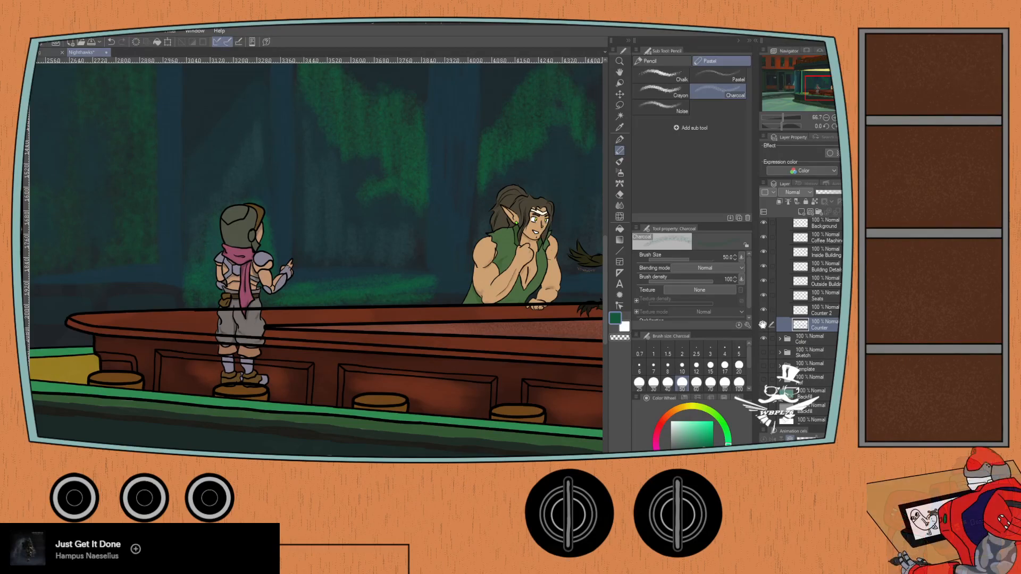
- Hide the other Diner line art layers, leaving only the Counter lines on display
scroll(761, 323, "up", 3)
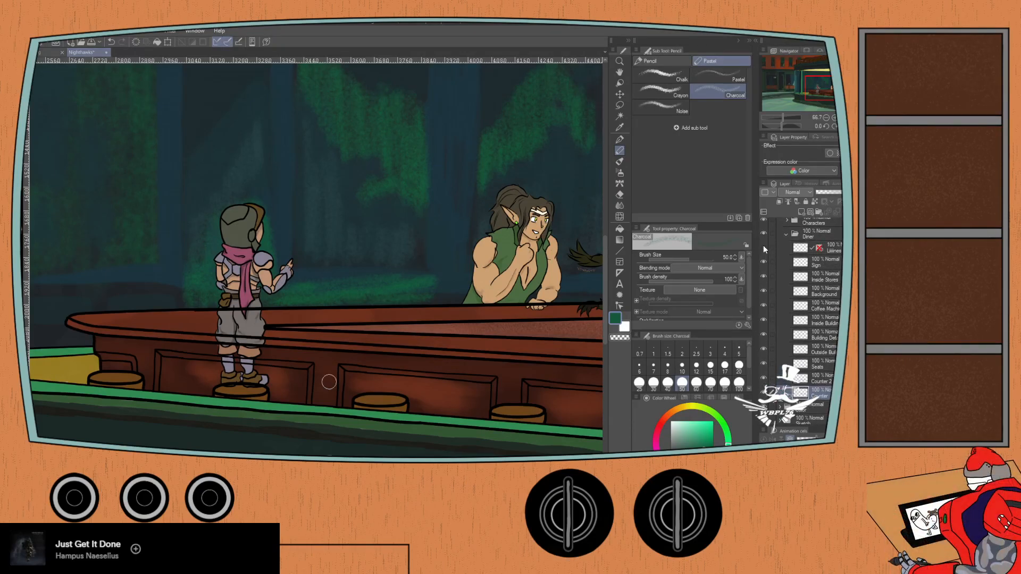
left_click_drag(763, 290, 761, 374)
left_click(763, 378)
left_click(762, 377)
left_click(763, 375)
left_click(763, 394)
left_click(762, 394)
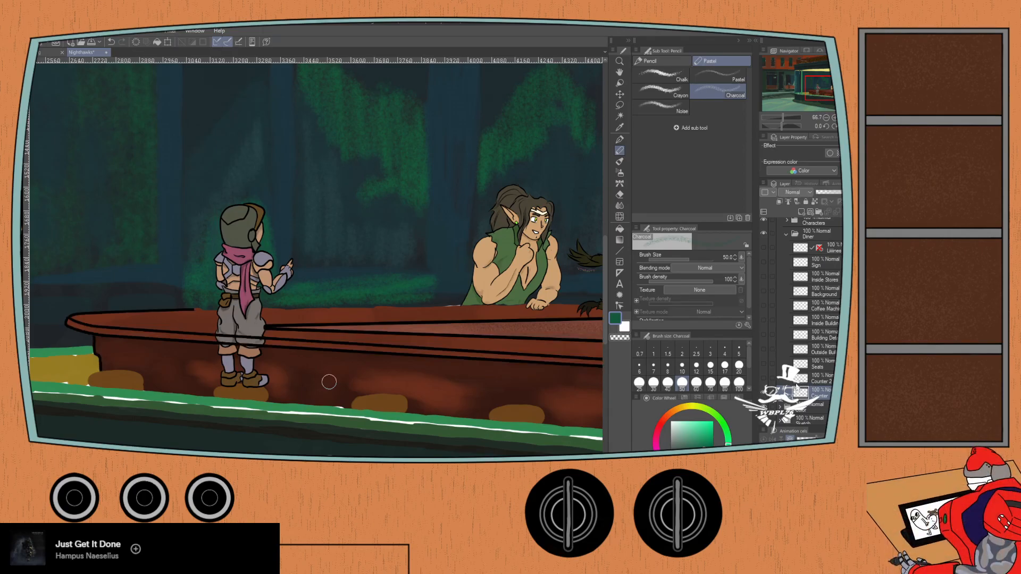
- Erase the counter lines at the outer edge of the standing figure's left trouser leg, reducing the Hard eraser to size 10
key("ctrl+plus")
key("ctrl+plus")
left_click_drag(175, 335, 317, 244)
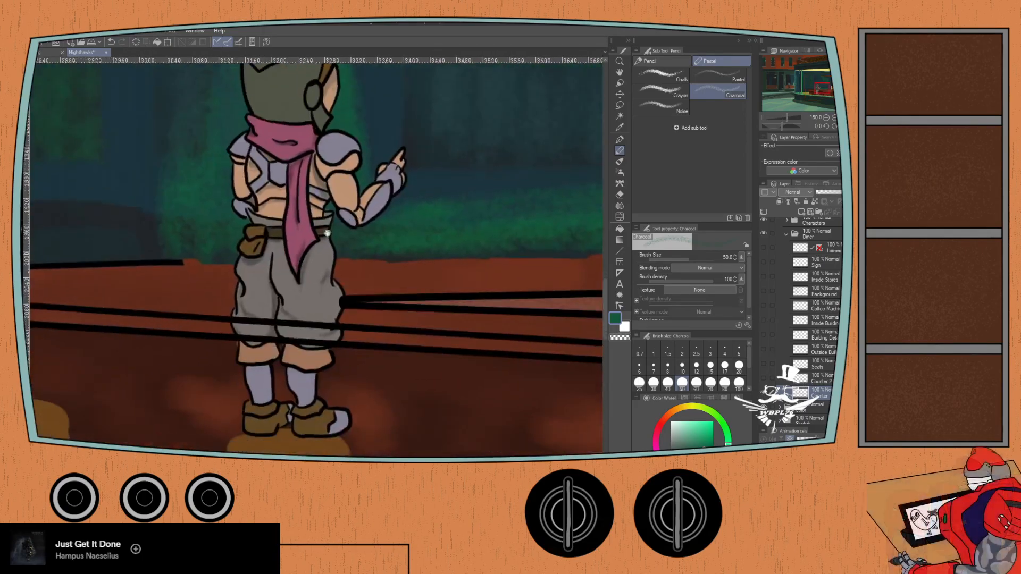
key("e")
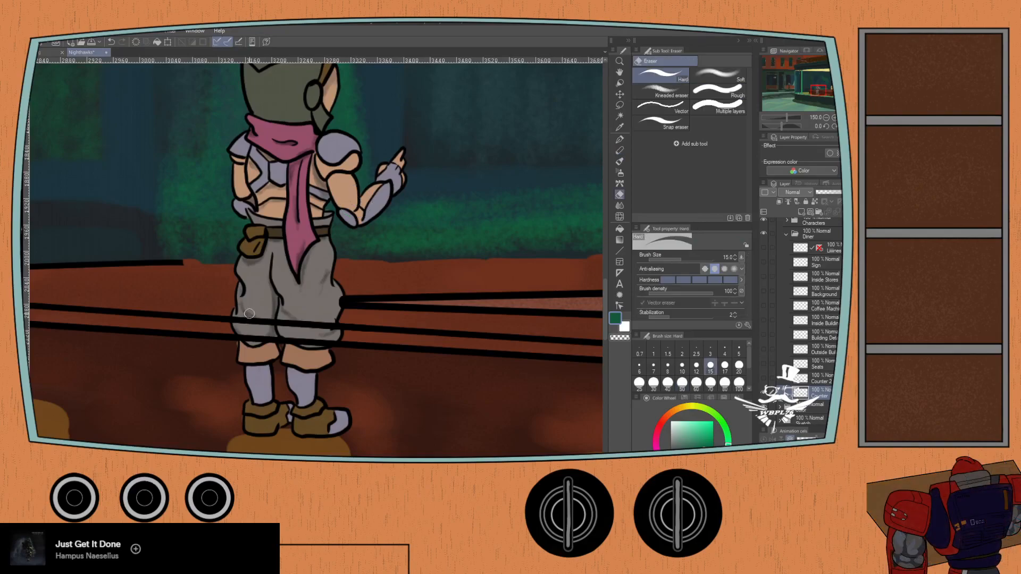
scroll(235, 300, "up", 1)
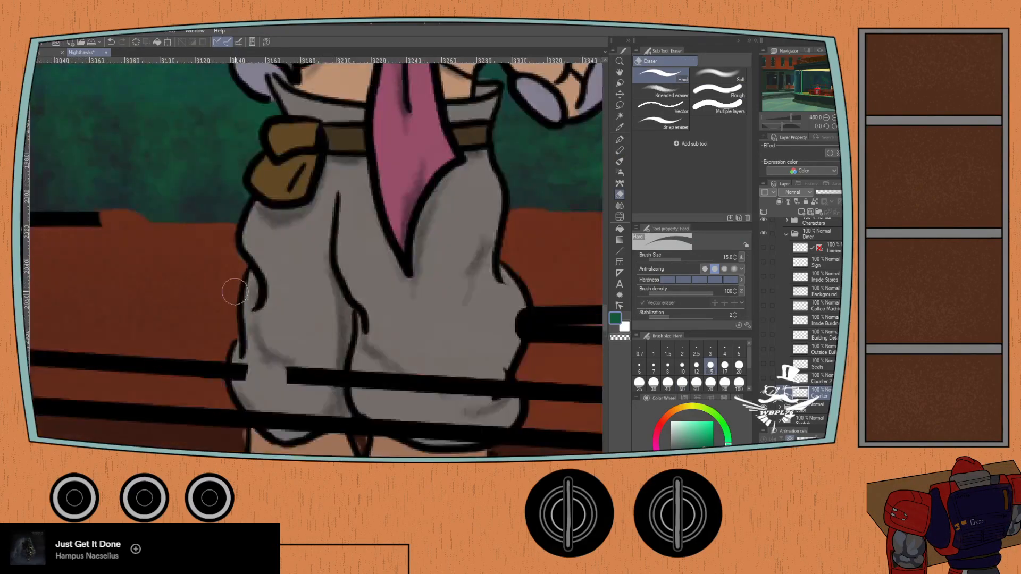
scroll(246, 325, "up", 2)
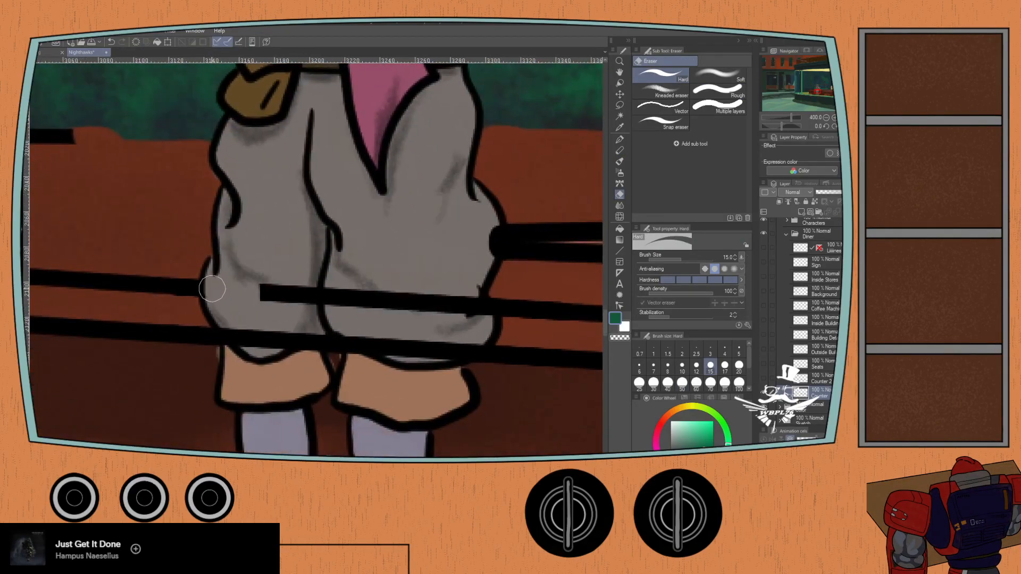
left_click(682, 365)
mouse_move(232, 341)
left_mouse_down()
mouse_move(291, 344)
mouse_move(303, 331)
mouse_move(311, 345)
mouse_move(317, 332)
mouse_move(316, 351)
mouse_move(321, 283)
mouse_move(298, 309)
mouse_move(263, 278)
left_mouse_up()
- Try to erase the counter lines across the rest of the standing figure's trousers, and undo those strokes
mouse_move(311, 308)
left_mouse_down()
mouse_move(328, 282)
mouse_move(366, 313)
mouse_move(380, 286)
mouse_move(409, 314)
mouse_move(430, 301)
mouse_move(487, 319)
left_mouse_up()
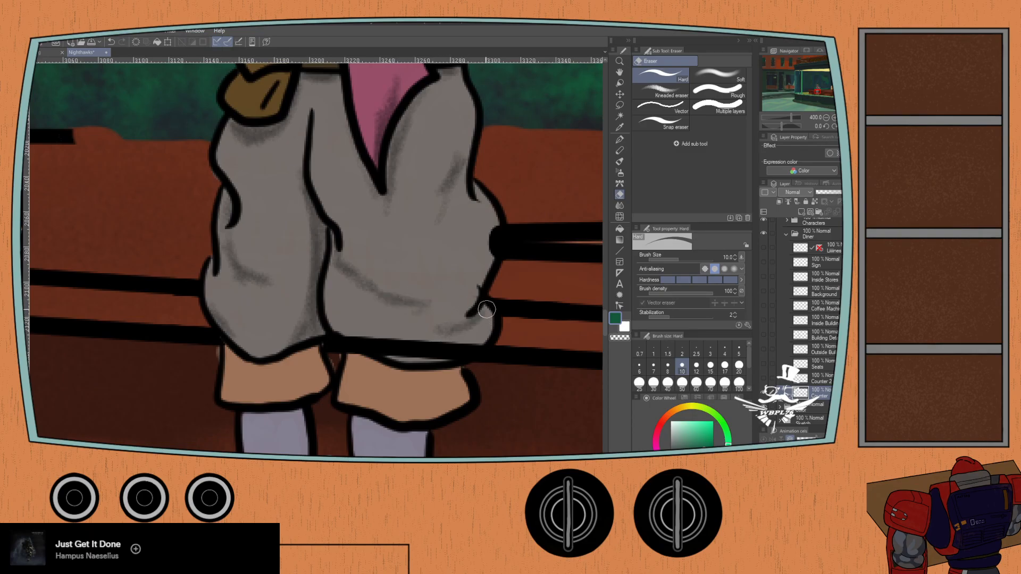
mouse_move(466, 355)
left_mouse_down()
mouse_move(457, 336)
mouse_move(405, 359)
mouse_move(390, 330)
mouse_move(373, 342)
mouse_move(322, 334)
mouse_move(348, 338)
mouse_move(360, 359)
mouse_move(342, 333)
mouse_move(315, 336)
mouse_move(345, 353)
left_mouse_up()
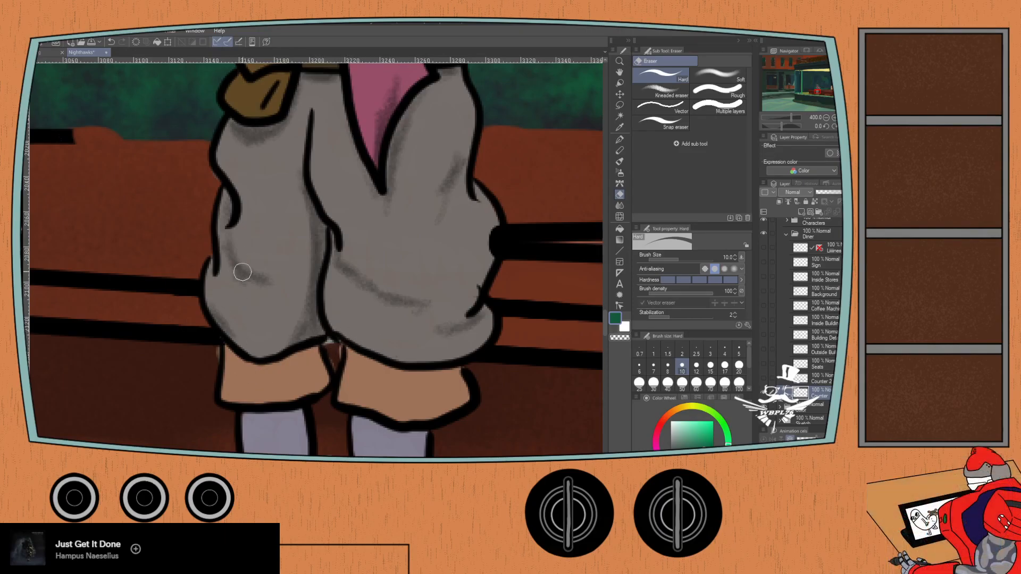
key("ctrl+z")
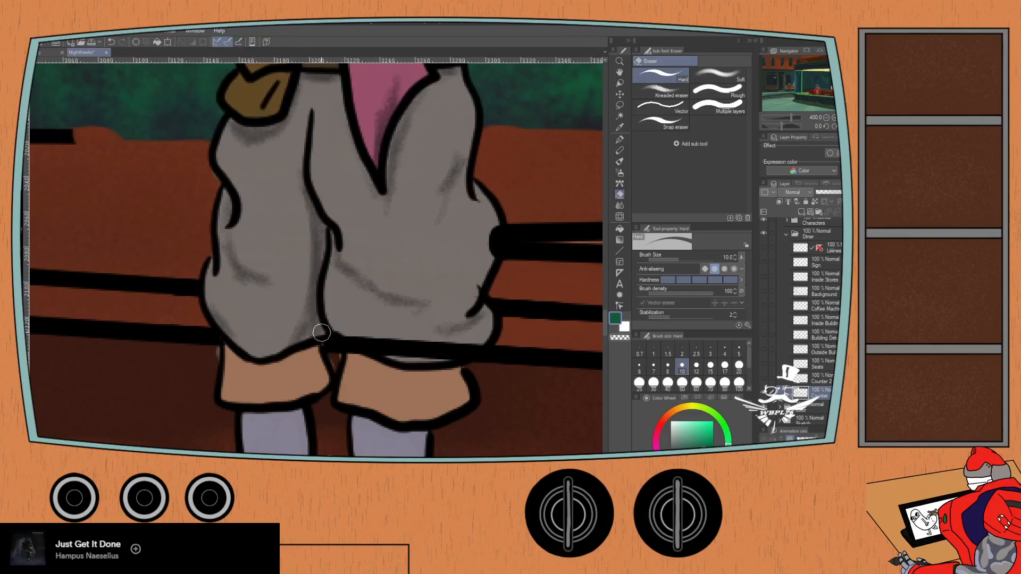
key("ctrl+z")
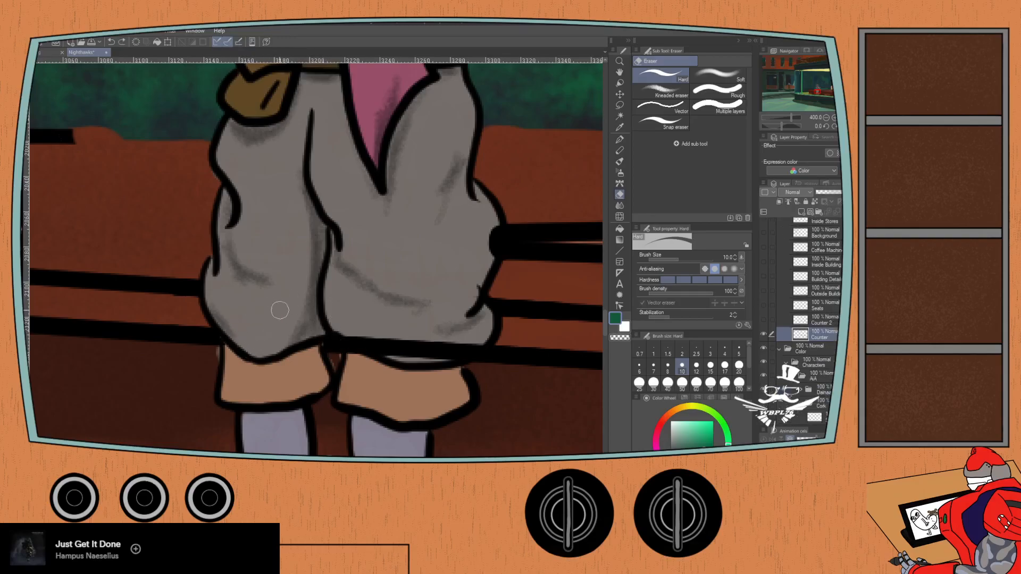
left_click(112, 43)
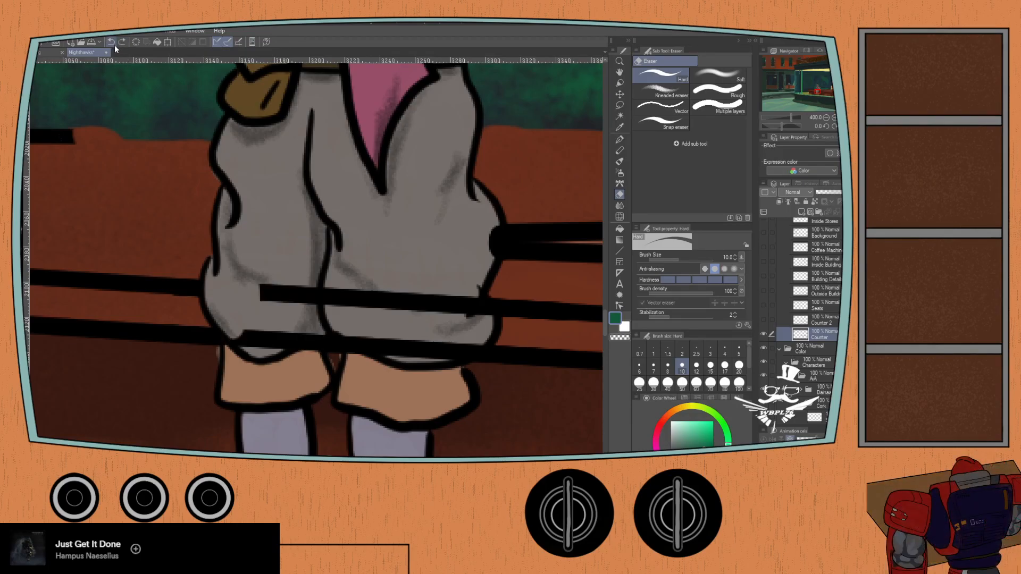
left_click(121, 45)
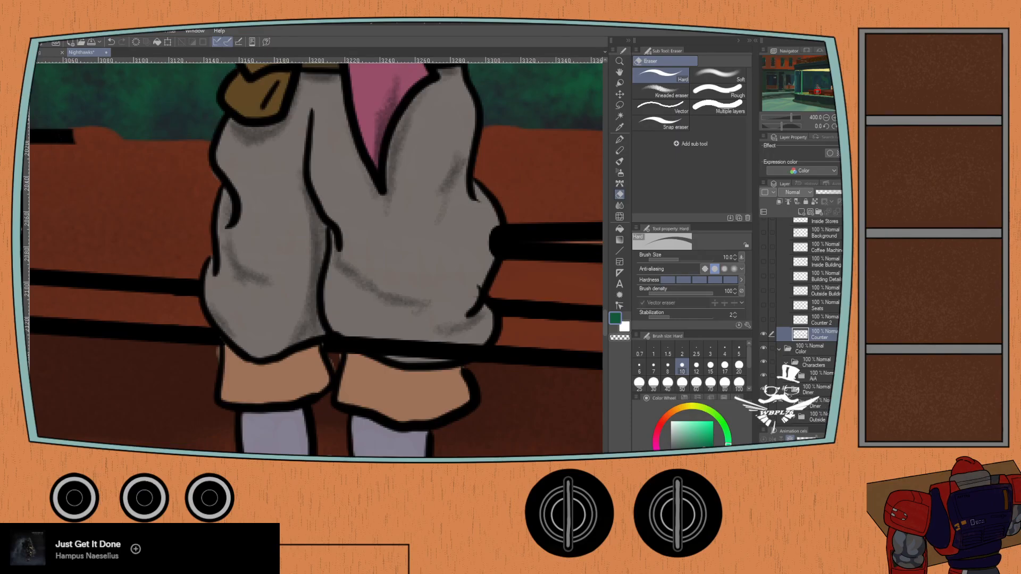
left_click(779, 349)
key("ctrl+z")
key("ctrl+z")
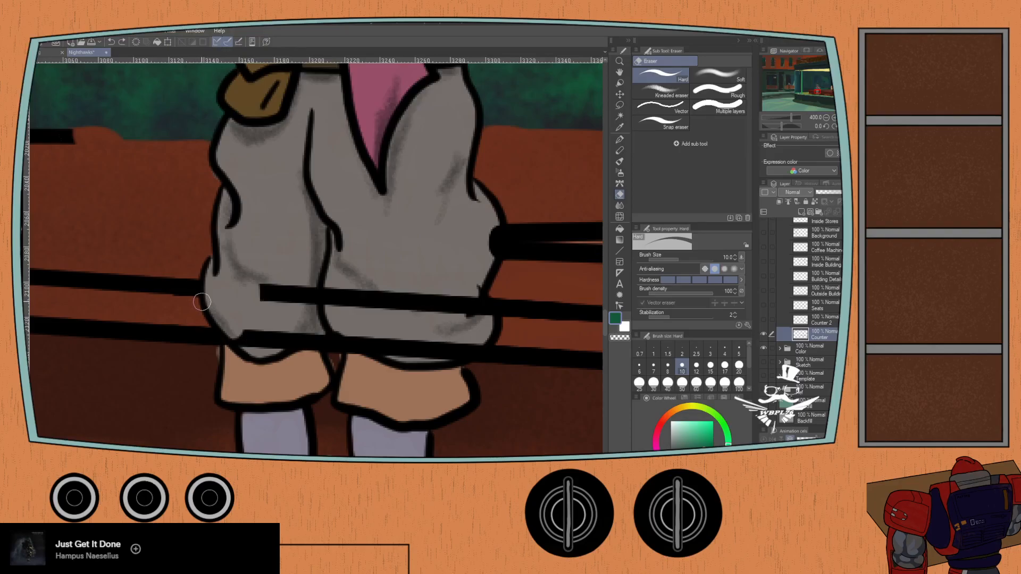
- Erase the counter lines across both of the standing figure's trouser legs and at the hip with the size 10 Hard eraser
mouse_move(260, 299)
left_mouse_down()
mouse_move(271, 276)
mouse_move(292, 302)
mouse_move(310, 305)
mouse_move(320, 286)
mouse_move(342, 307)
mouse_move(360, 305)
mouse_move(373, 282)
mouse_move(435, 312)
mouse_move(445, 293)
mouse_move(489, 316)
mouse_move(473, 277)
mouse_move(482, 332)
mouse_move(457, 359)
mouse_move(480, 340)
mouse_move(414, 354)
mouse_move(408, 336)
mouse_move(362, 339)
mouse_move(367, 345)
mouse_move(316, 321)
mouse_move(308, 349)
mouse_move(310, 330)
mouse_move(244, 332)
left_mouse_up()
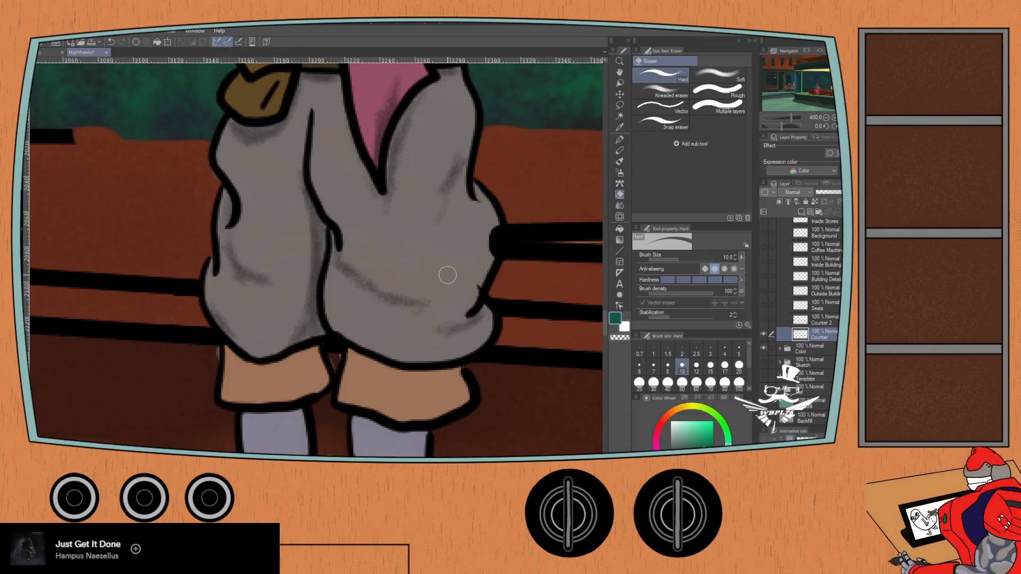
left_click_drag(471, 228, 492, 244)
left_click_drag(124, 296, 167, 410)
scroll(150, 360, "down", 5)
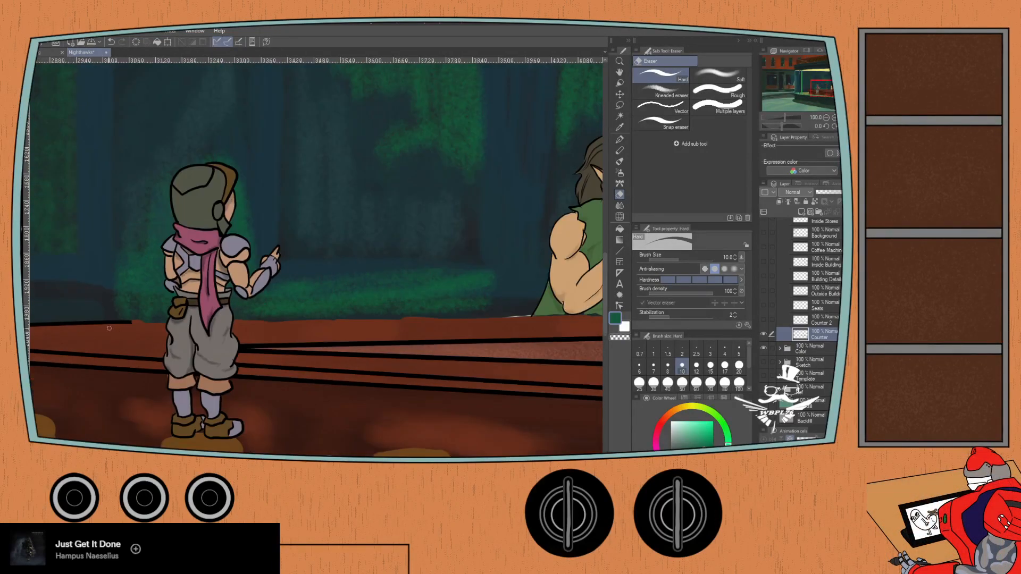
left_click_drag(241, 326, 214, 312)
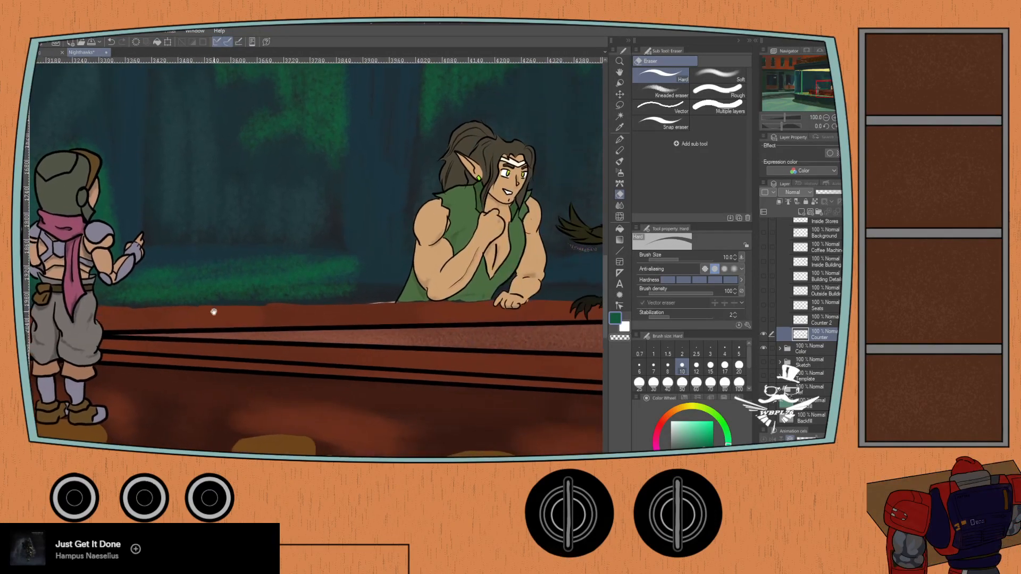
- Show the Counter 2 line art layer and make it the active layer
left_click(780, 319)
left_click(763, 320)
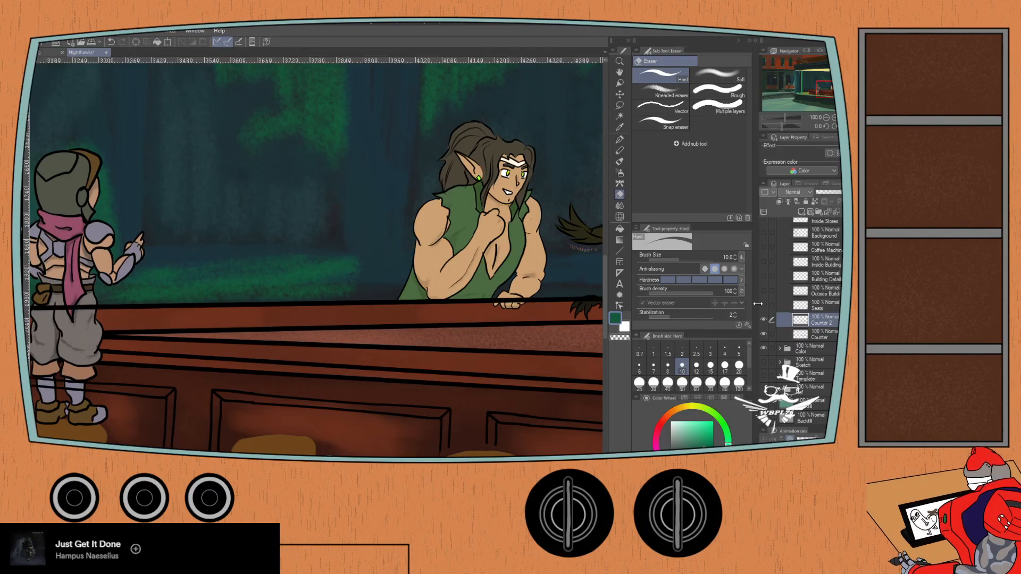
- Erase the Counter 2 line across the green-clad character's resting hand and wrist with the size 10 Hard eraser
scroll(495, 312, "up", 7)
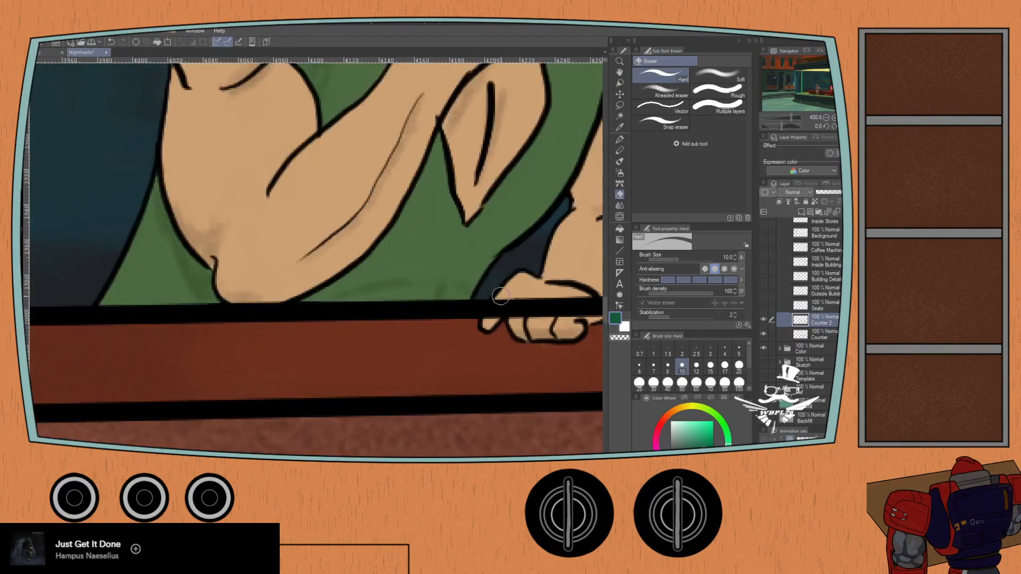
mouse_move(495, 311)
left_mouse_down()
mouse_move(479, 338)
mouse_move(505, 295)
mouse_move(483, 330)
mouse_move(494, 307)
mouse_move(532, 287)
mouse_move(531, 319)
left_mouse_up()
mouse_move(537, 316)
left_mouse_down()
mouse_move(430, 227)
mouse_move(442, 220)
mouse_move(453, 247)
mouse_move(491, 220)
mouse_move(521, 245)
left_mouse_up()
left_click_drag(514, 220, 426, 285)
mouse_move(452, 301)
left_mouse_down()
mouse_move(452, 275)
mouse_move(481, 316)
mouse_move(511, 279)
mouse_move(505, 311)
mouse_move(551, 263)
left_mouse_up()
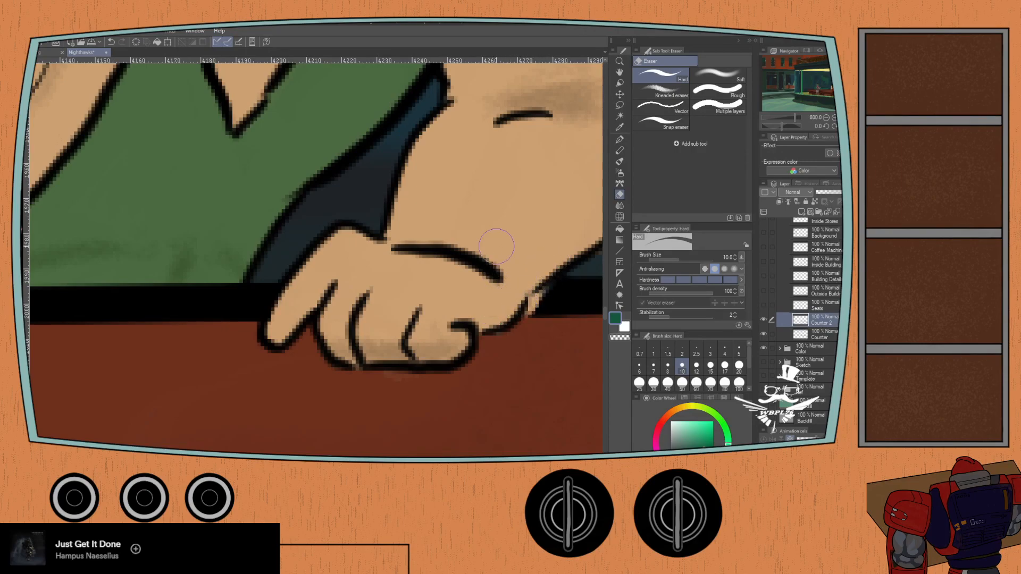
key("ctrl+z")
mouse_move(433, 266)
left_mouse_down()
mouse_move(446, 321)
mouse_move(508, 280)
mouse_move(505, 309)
mouse_move(549, 265)
left_mouse_up()
left_click_drag(548, 264, 499, 314)
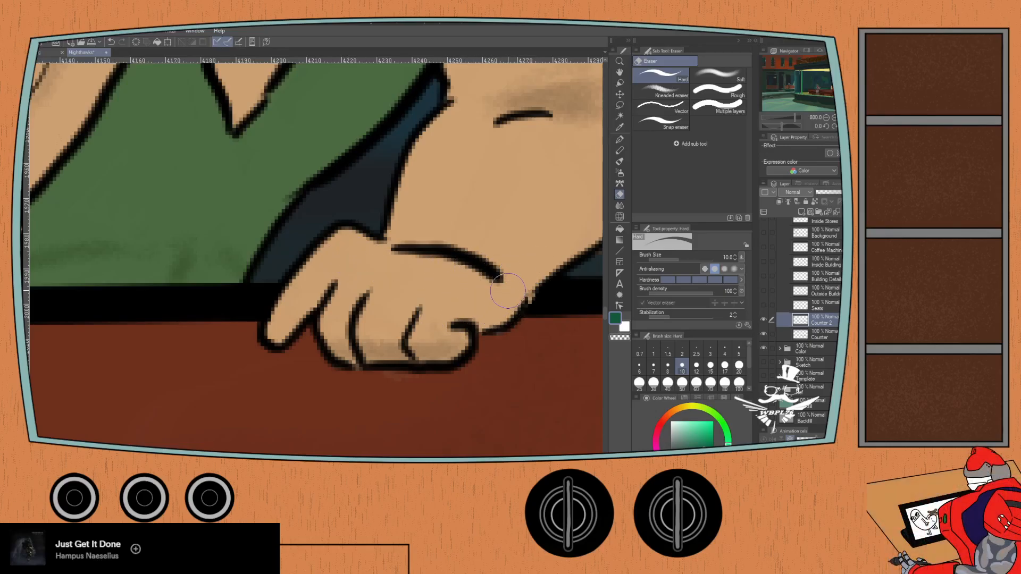
- Erase the Counter 2 line across the bird character's resting arm, tail feathers and clawed hand
scroll(433, 241, "down", 4)
scroll(154, 347, "down", 3)
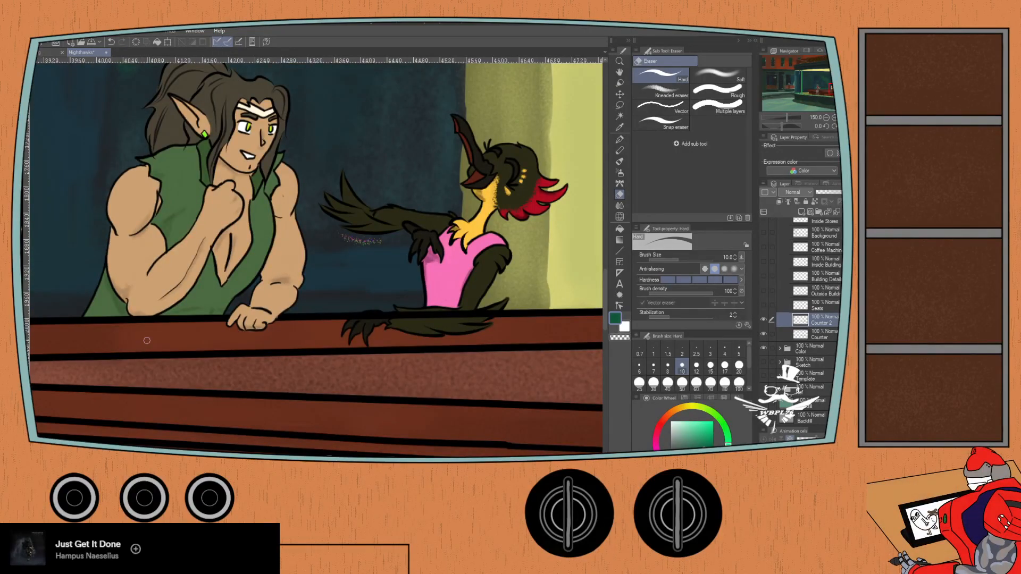
scroll(418, 269, "up", 3)
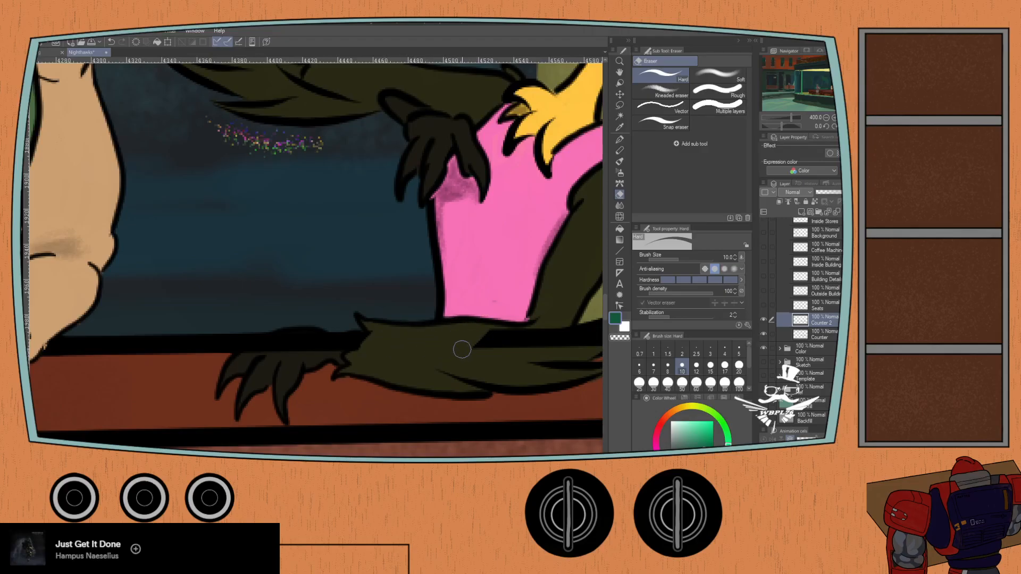
left_click_drag(475, 328, 401, 315)
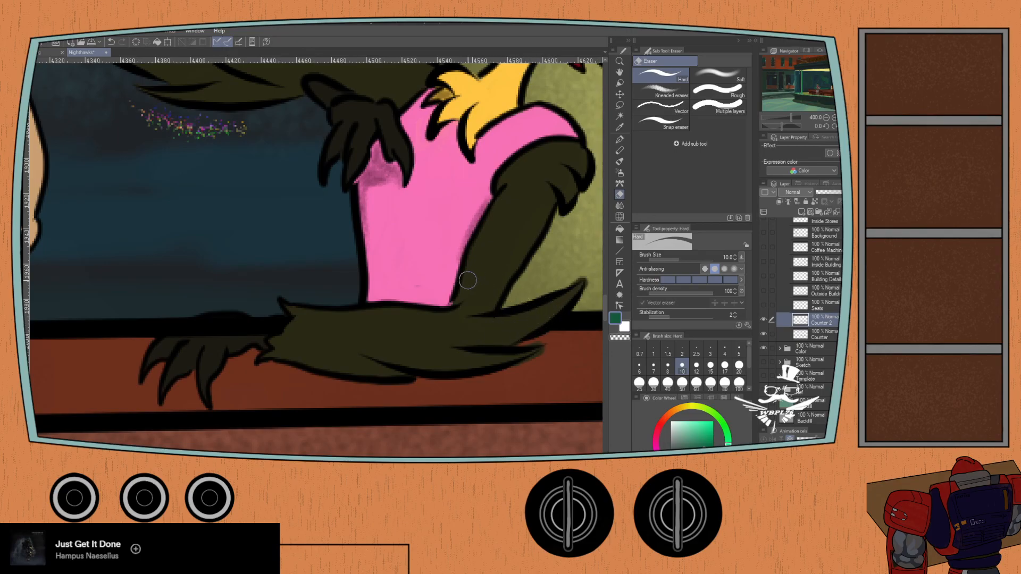
left_click_drag(526, 320, 500, 317)
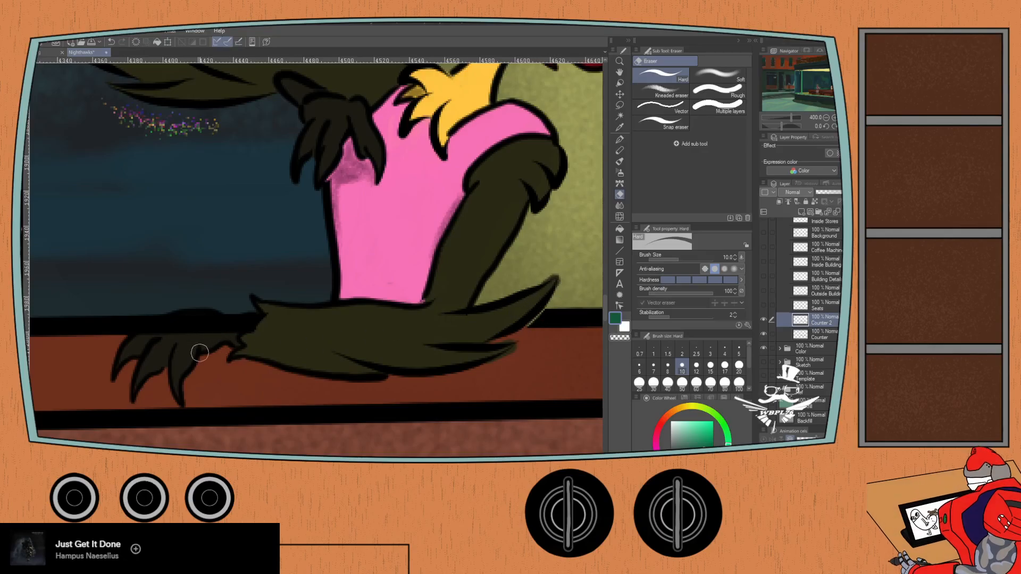
mouse_move(231, 328)
left_mouse_down()
mouse_move(263, 319)
mouse_move(200, 320)
mouse_move(161, 333)
left_mouse_up()
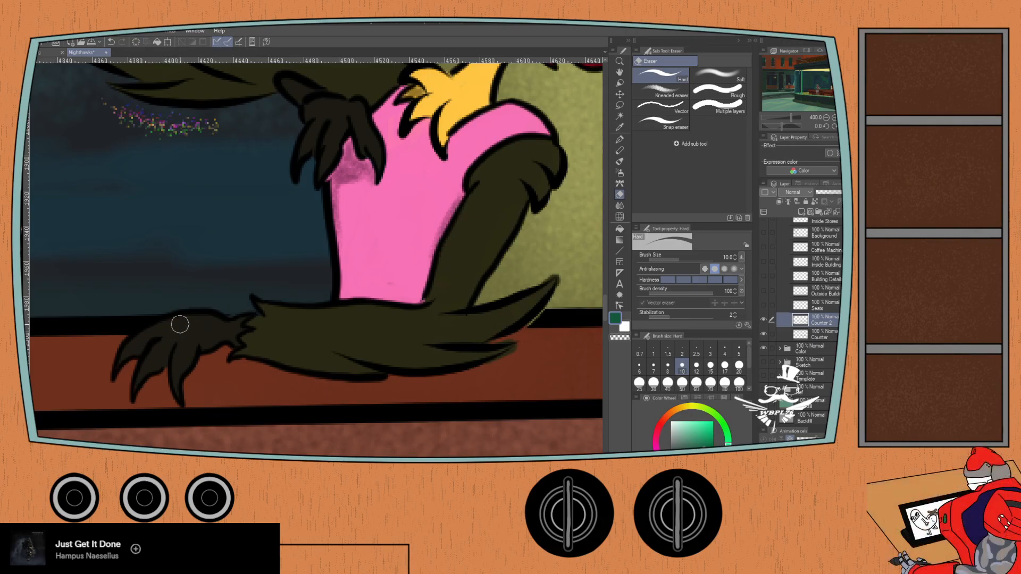
scroll(226, 372, "down", 3)
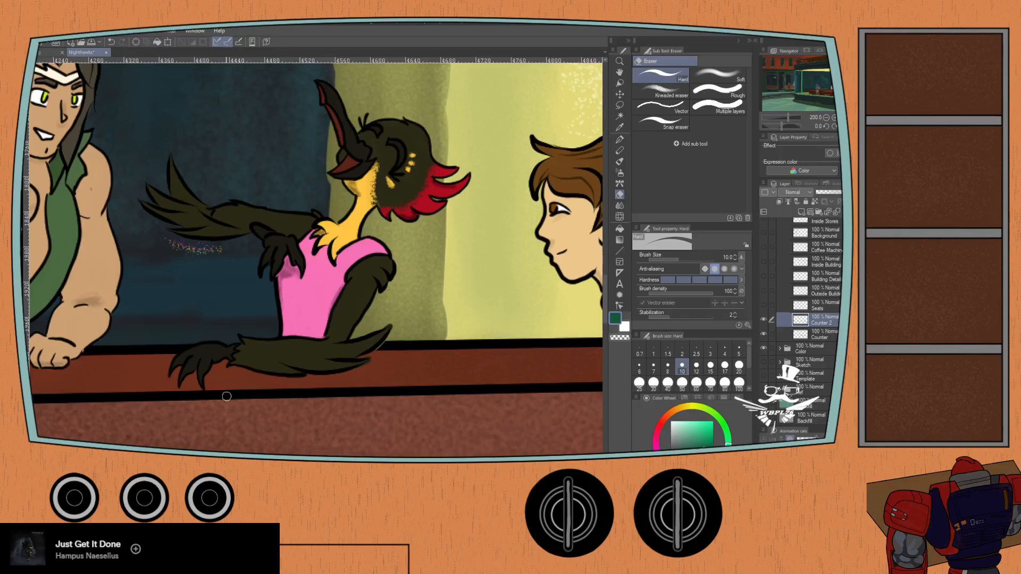
- Inspect the whole diner scene and the counter lines where they meet the seated and standing characters
scroll(170, 313, "down", 4)
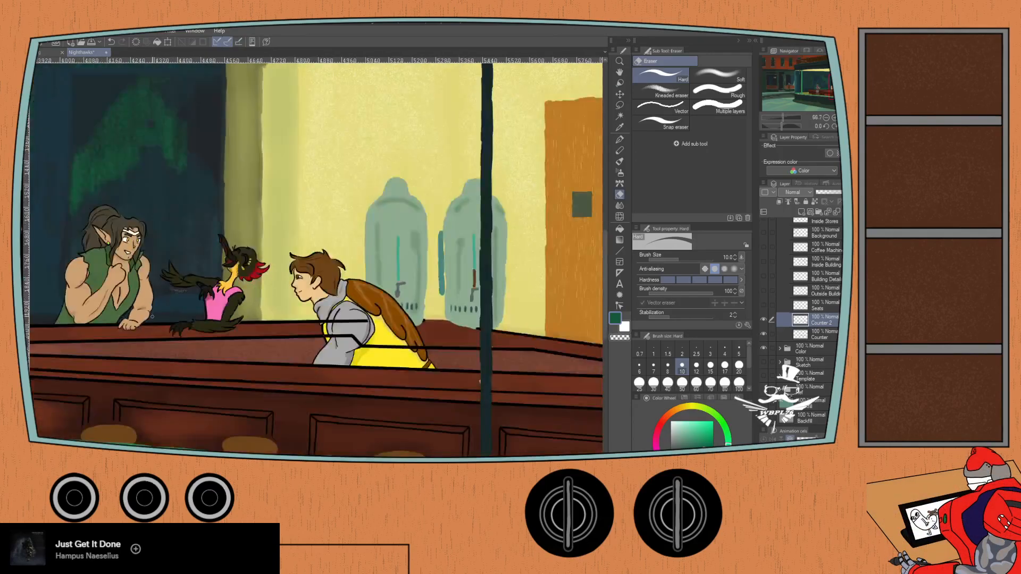
scroll(73, 307, "down", 2)
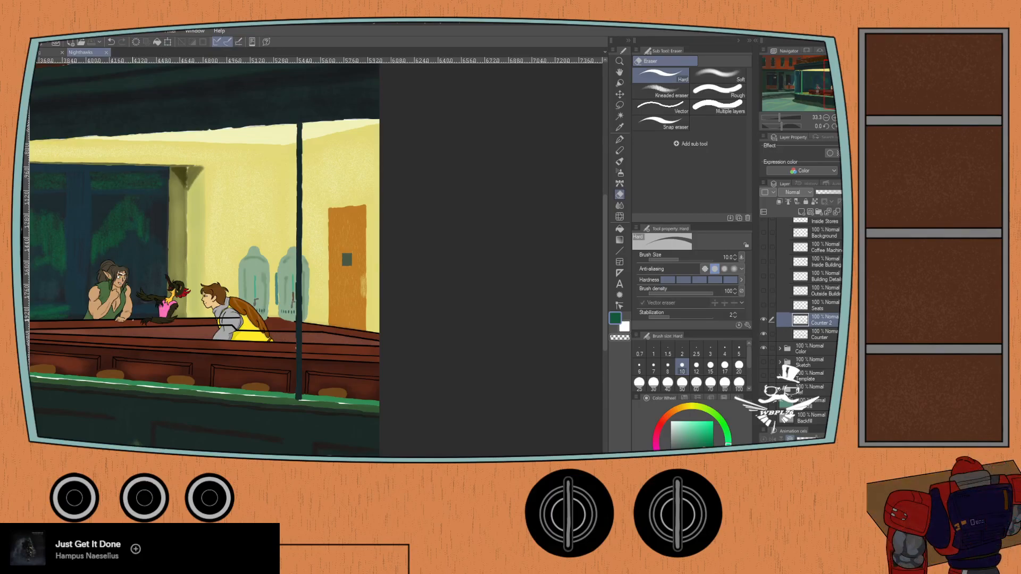
scroll(129, 321, "down", 3)
left_click_drag(93, 320, 233, 275)
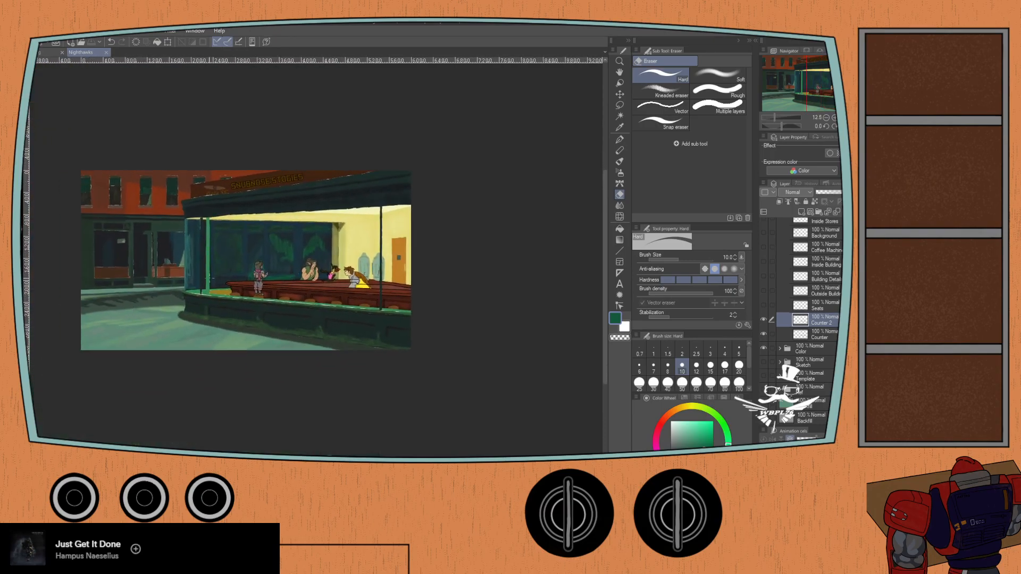
scroll(240, 279, "up", 2)
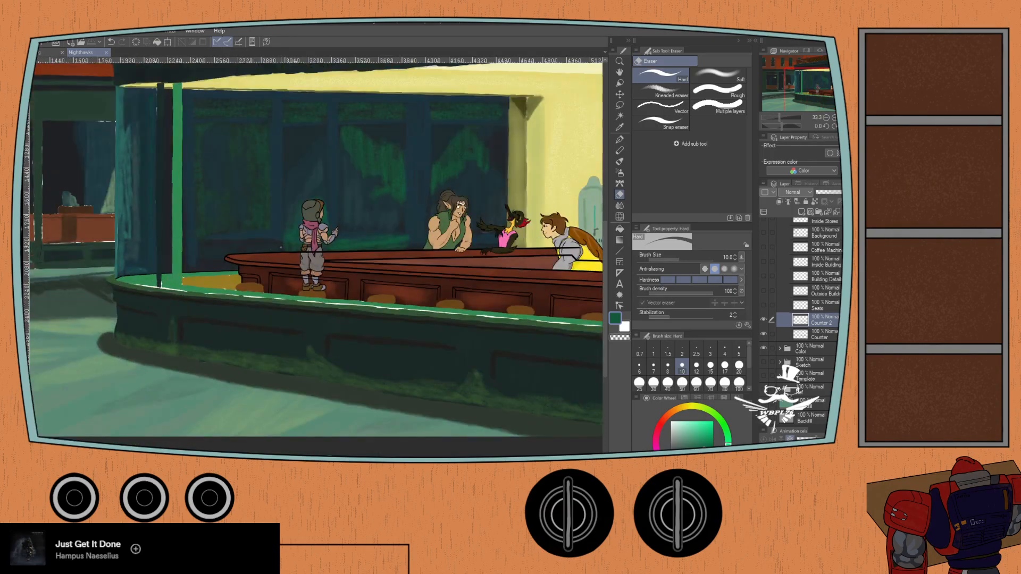
scroll(293, 235, "down", 1)
left_click_drag(296, 233, 243, 285)
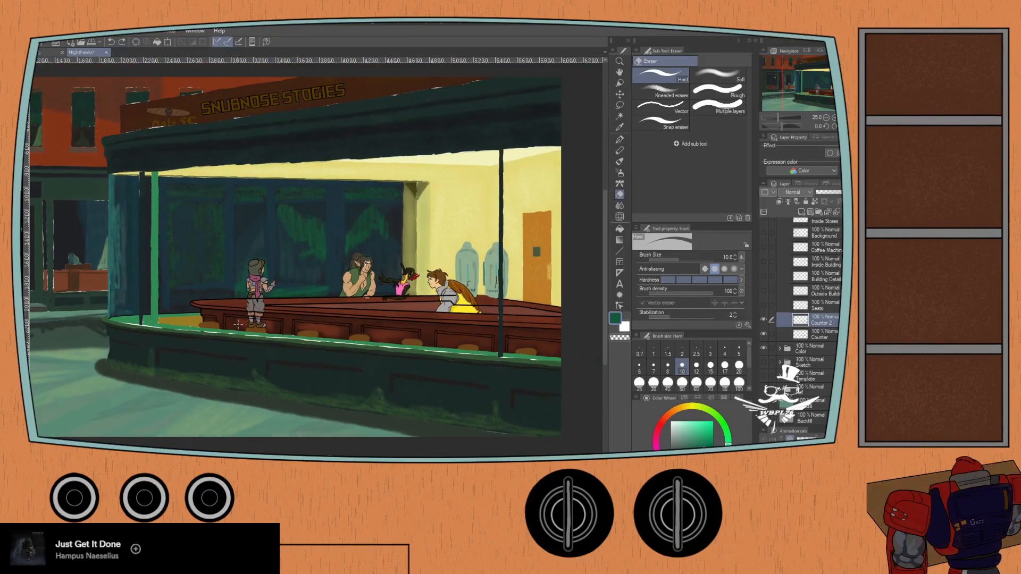
scroll(236, 321, "up", 4)
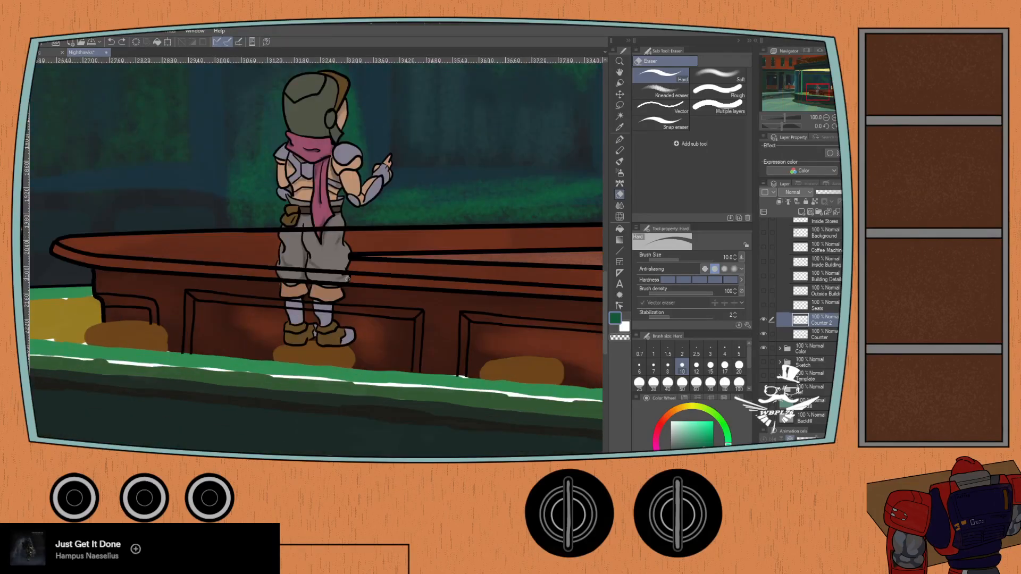
scroll(798, 266, "up", 3)
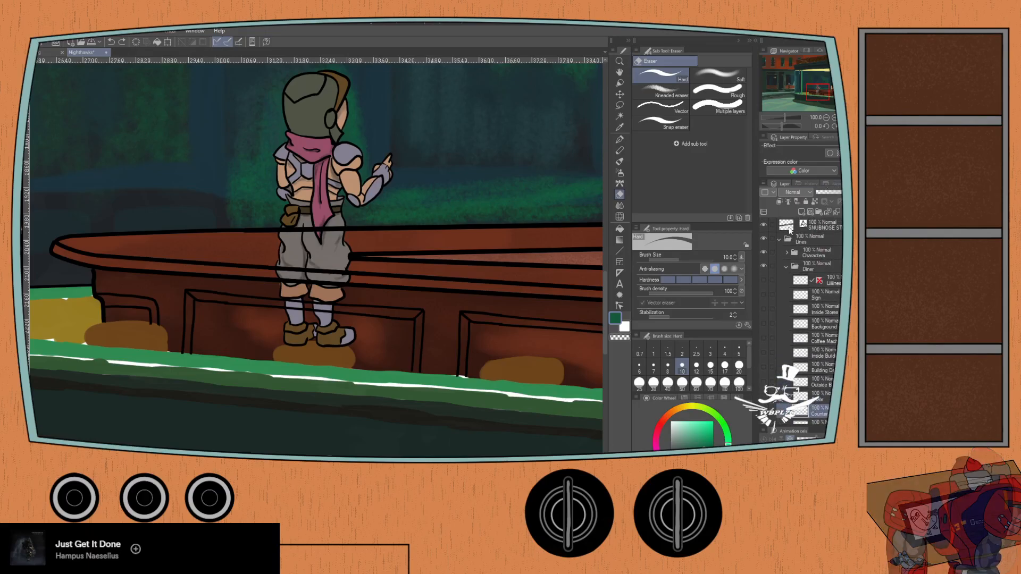
- Hide the Characters folders in both the Lines and Color groups, leaving only the diner artwork on display
left_click(786, 266)
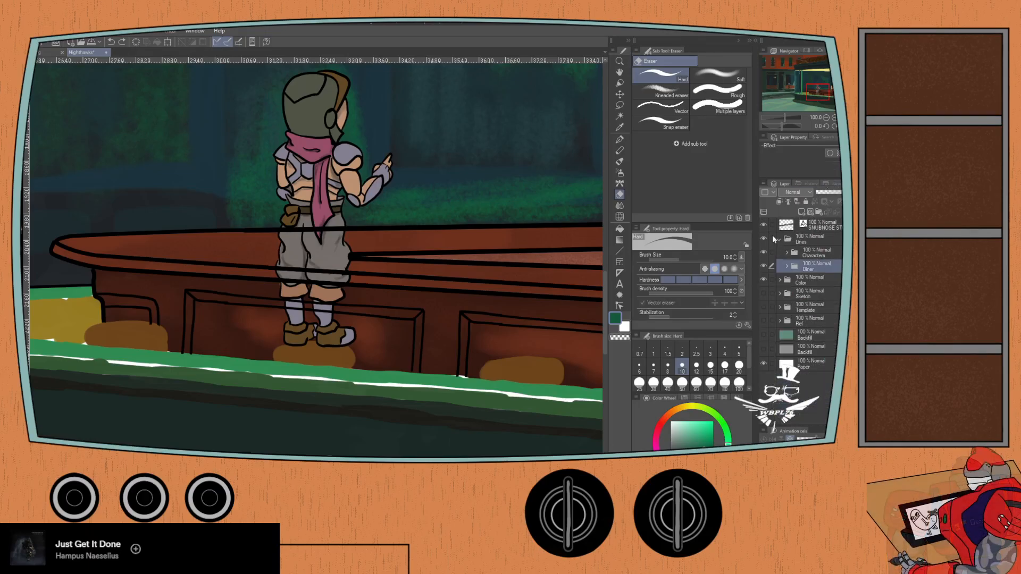
left_click(763, 251)
left_click(779, 280)
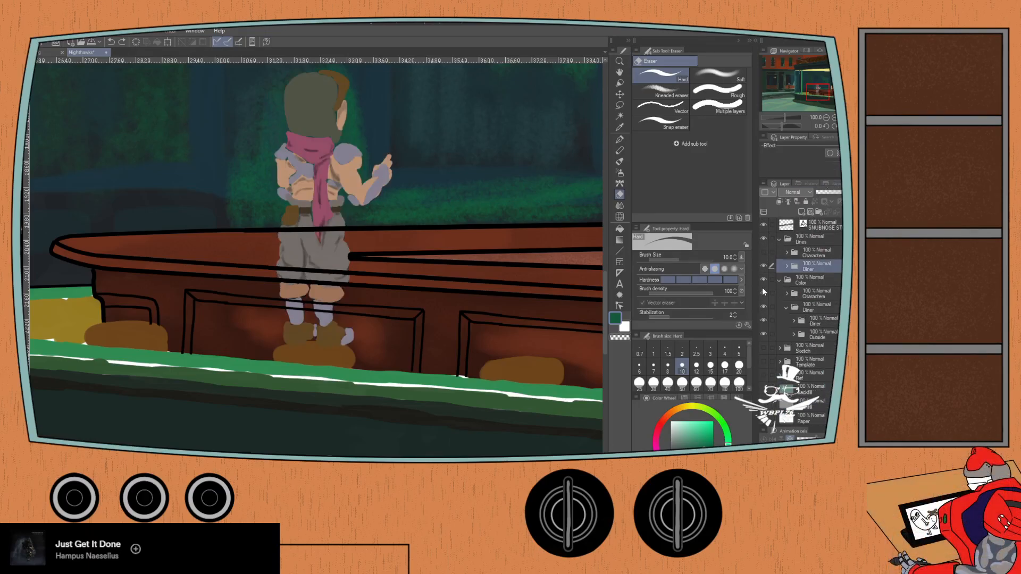
left_click(764, 294)
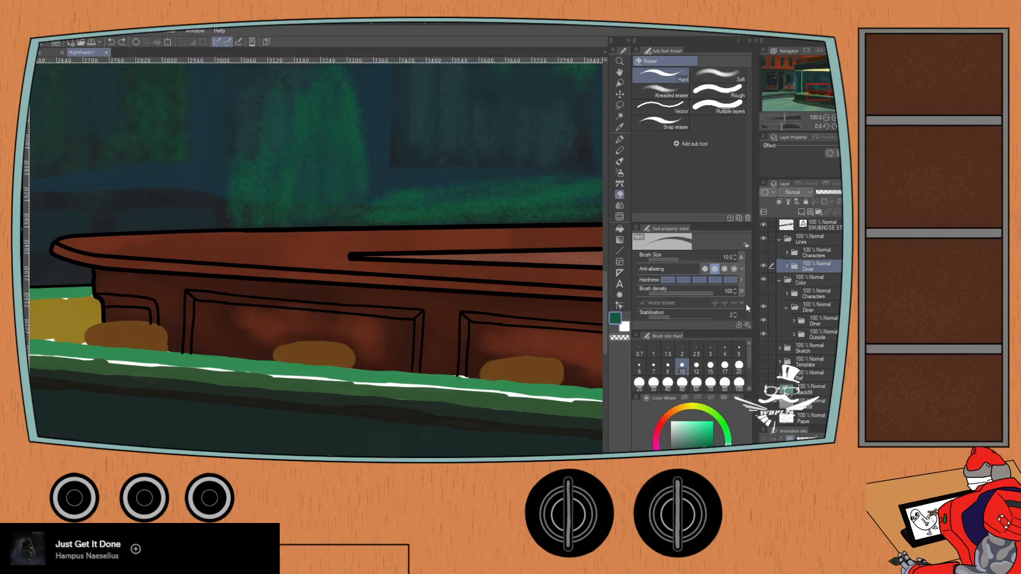
left_click(777, 241)
left_click(763, 253)
left_click(764, 251)
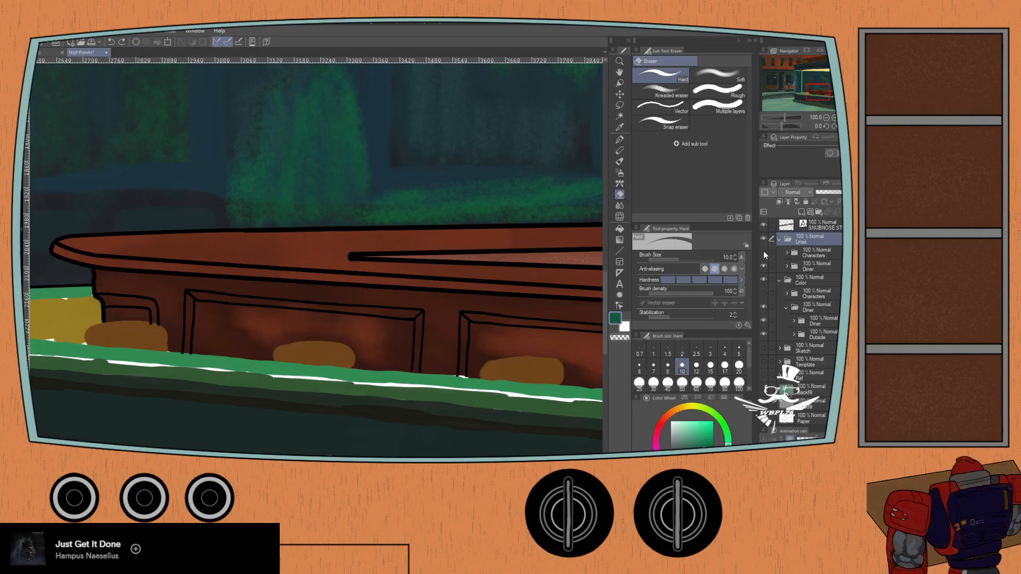
- Show all the hidden line art layers in the Diner folder of the Lines group again
left_click(787, 265)
left_click_drag(762, 308, 761, 365)
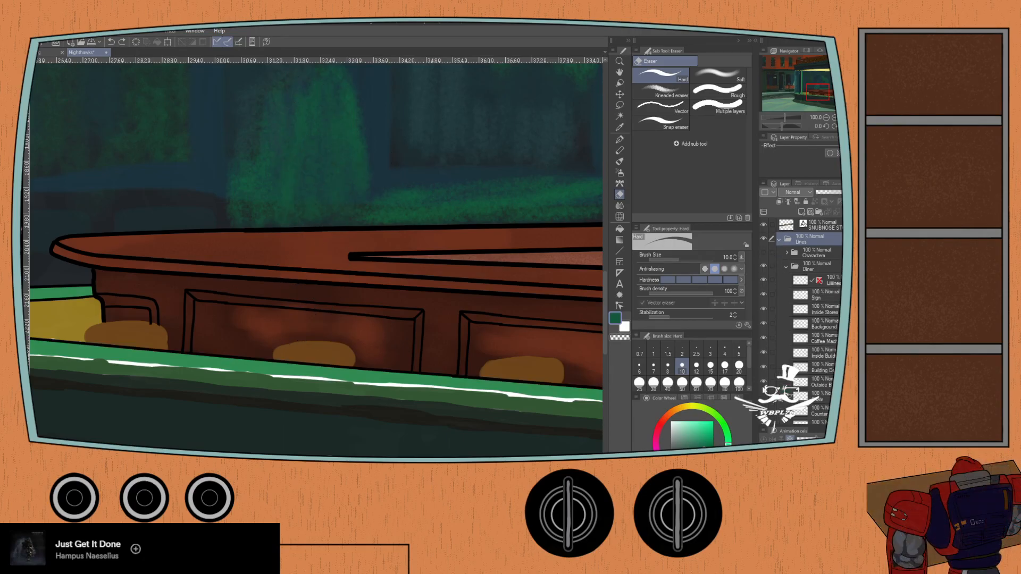
scroll(211, 294, "down", 3)
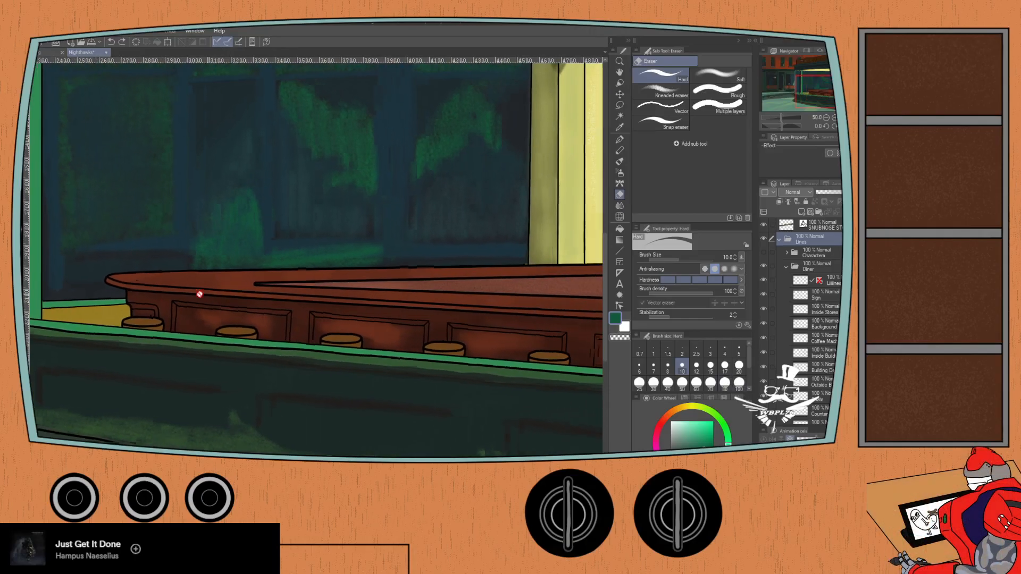
scroll(134, 314, "down", 2)
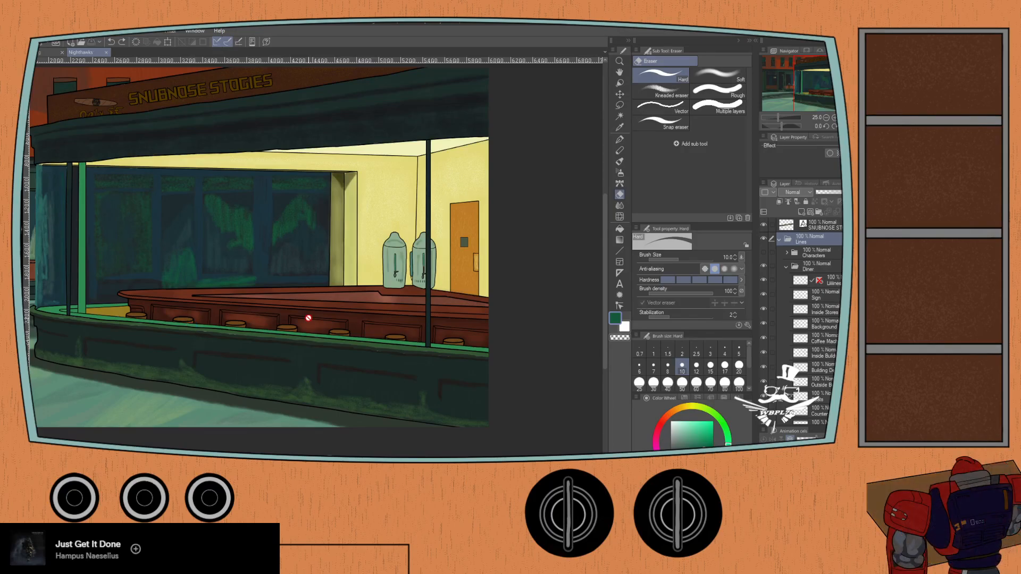
- Show the Characters folders in the Lines and Color groups again and save the illustration as Nighthawks Alt
left_click(764, 252)
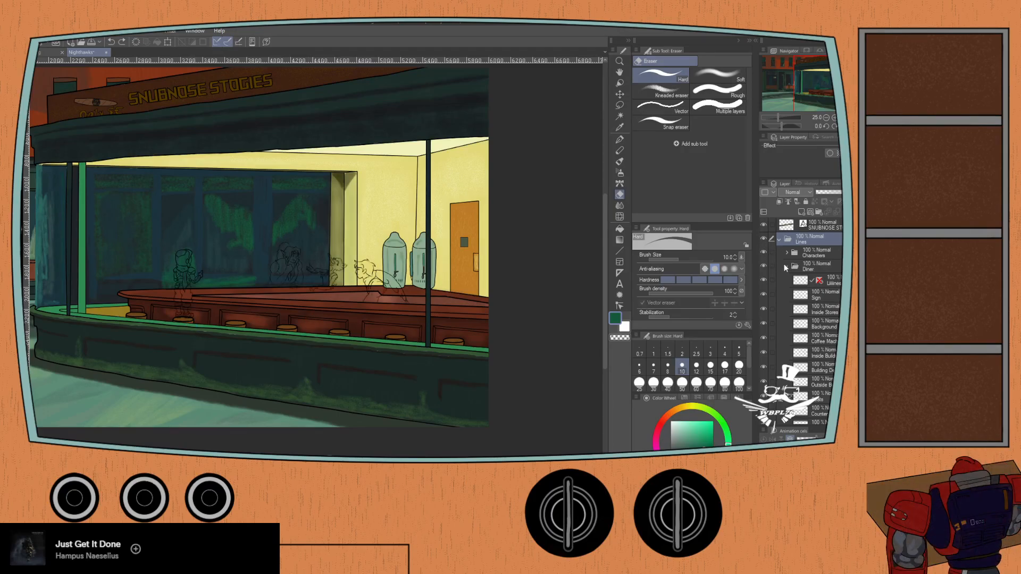
scroll(803, 319, "down", 5)
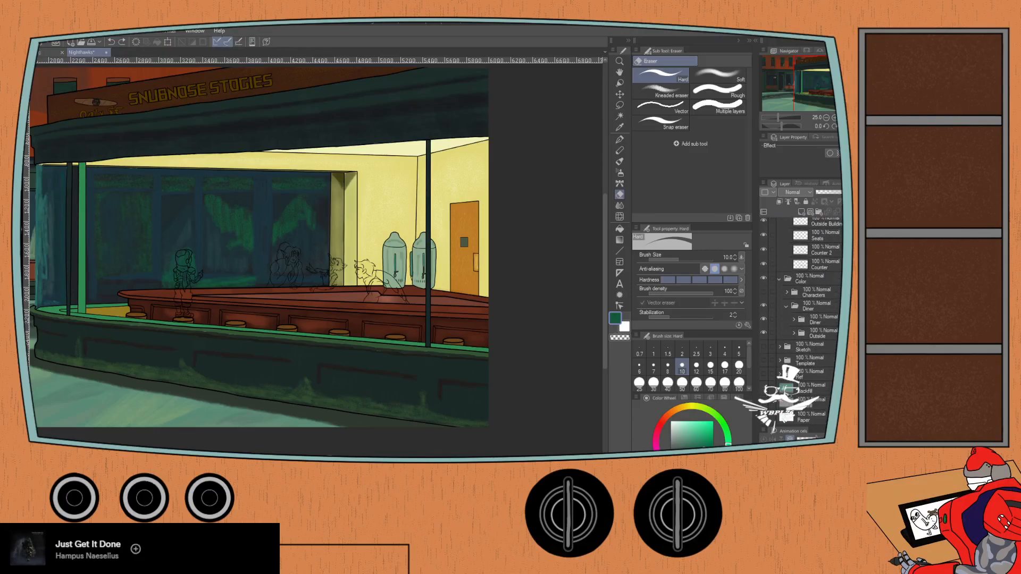
left_click(764, 290)
left_click(778, 278)
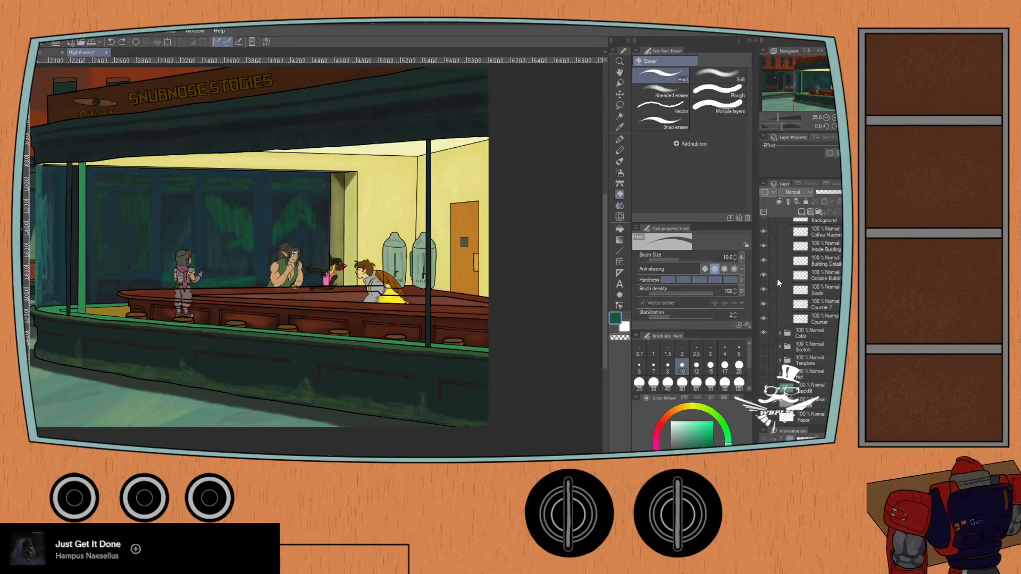
scroll(803, 319, "up", 5)
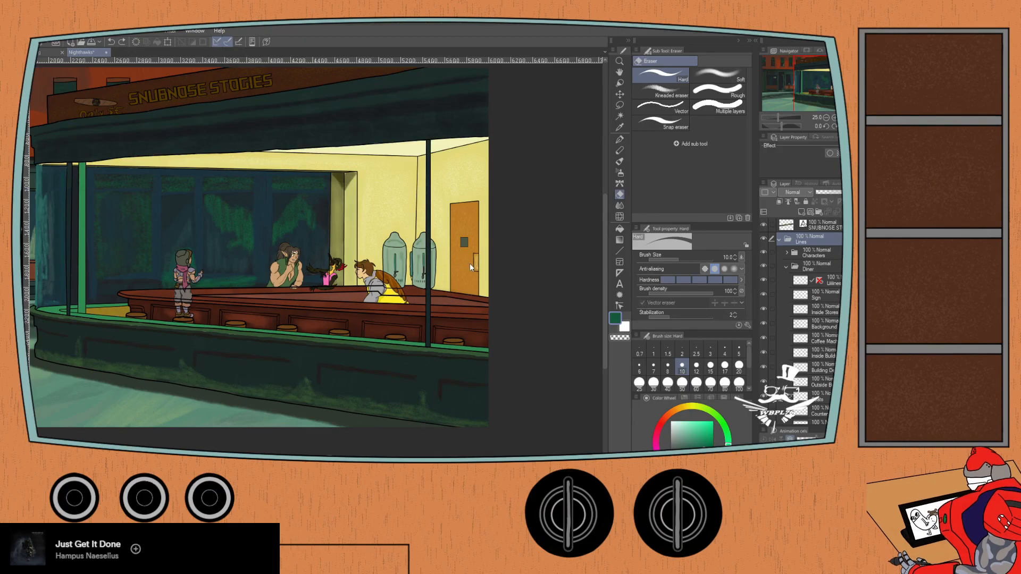
key("ctrl+s")
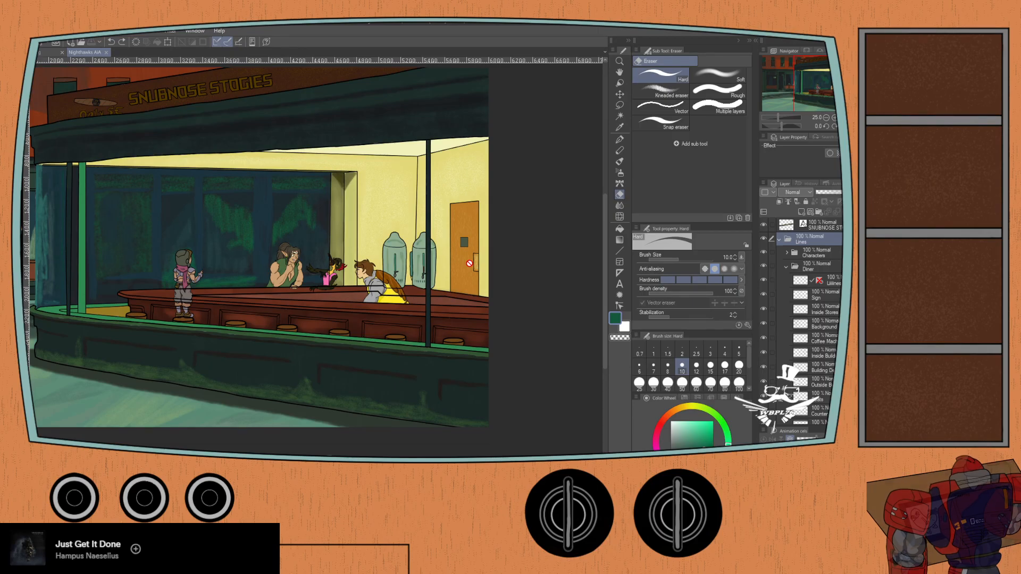
- Erase the Counter layer's lines across the lower part of the standing figure's trouser legs with the size 10 Hard eraser
scroll(159, 308, "up", 5)
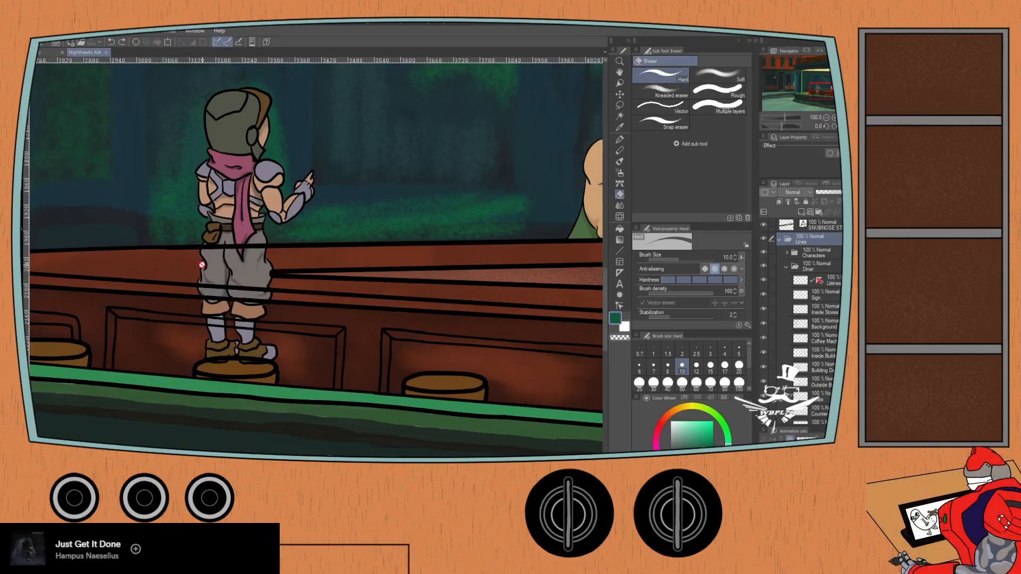
scroll(814, 319, "down", 5)
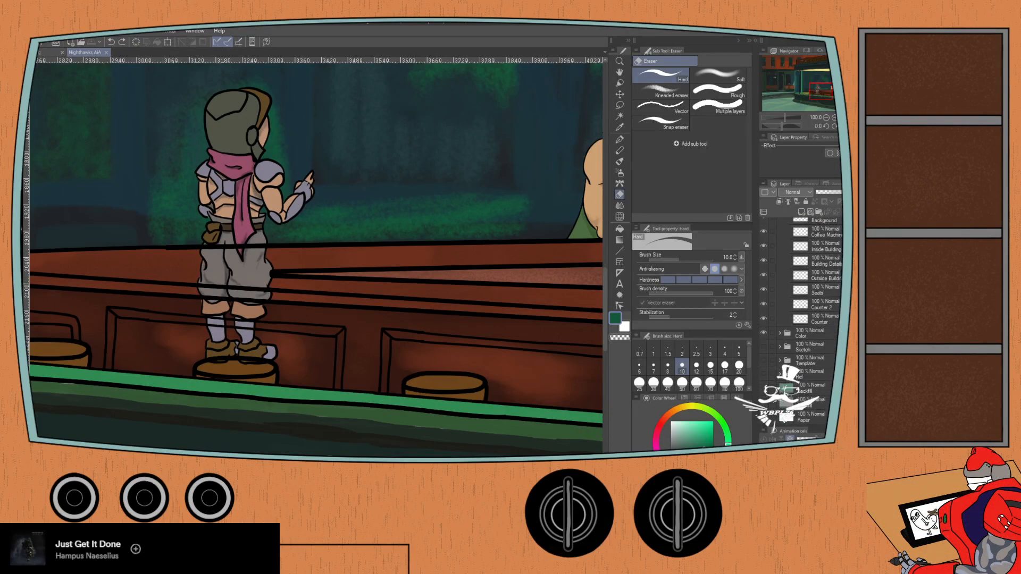
left_click(772, 318)
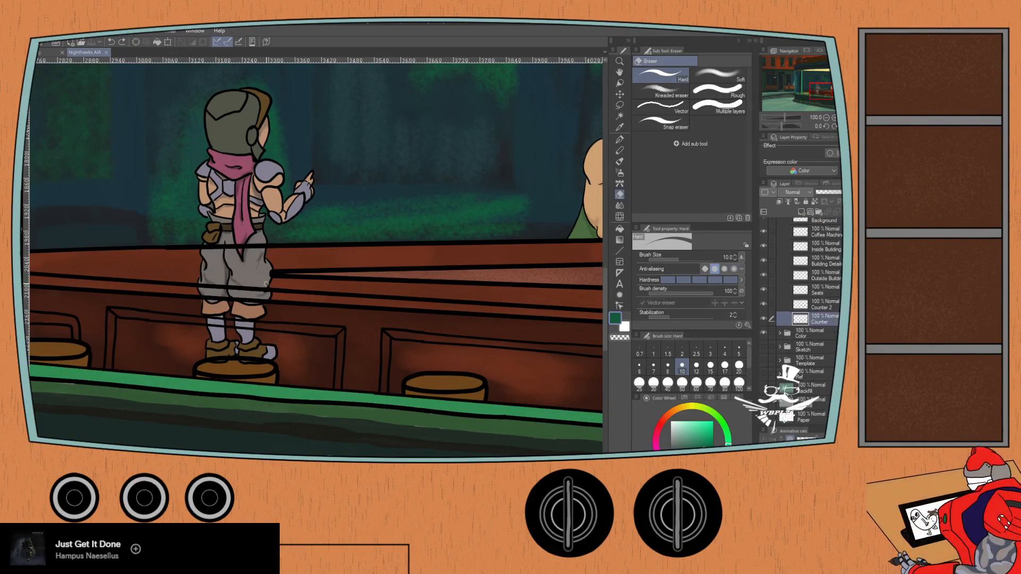
scroll(205, 302, "up", 5)
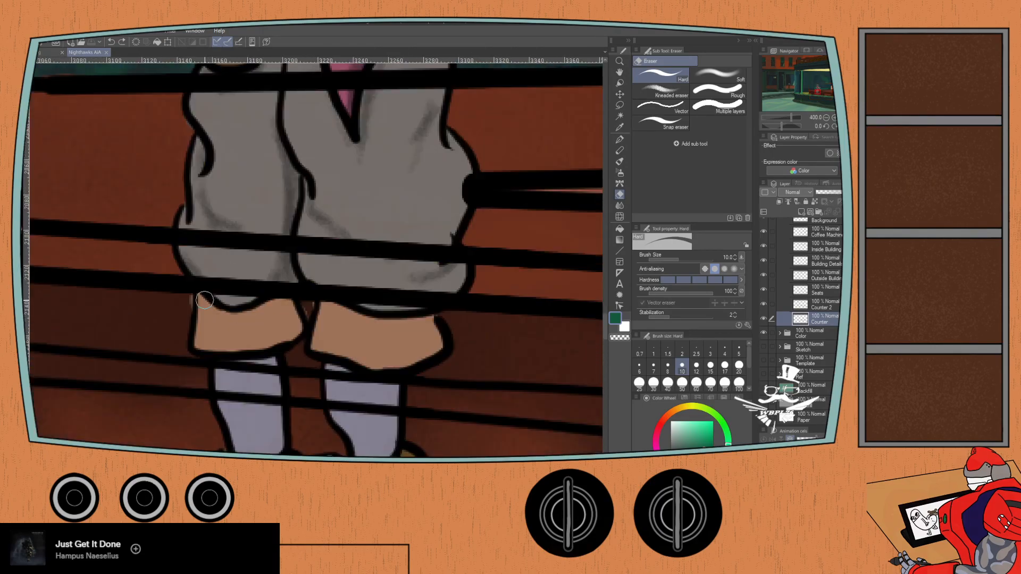
mouse_move(209, 279)
left_mouse_down()
mouse_move(244, 290)
mouse_move(185, 243)
mouse_move(188, 235)
mouse_move(207, 250)
mouse_move(207, 226)
mouse_move(256, 253)
mouse_move(254, 233)
mouse_move(264, 229)
mouse_move(319, 253)
mouse_move(318, 228)
mouse_move(352, 251)
mouse_move(374, 252)
mouse_move(392, 228)
mouse_move(432, 258)
mouse_move(442, 253)
mouse_move(406, 239)
mouse_move(406, 259)
mouse_move(457, 266)
left_mouse_up()
mouse_move(459, 175)
left_mouse_down()
mouse_move(468, 201)
mouse_move(465, 191)
left_mouse_up()
mouse_move(352, 287)
left_mouse_down()
mouse_move(329, 277)
mouse_move(331, 301)
mouse_move(311, 254)
mouse_move(327, 303)
mouse_move(341, 276)
mouse_move(375, 313)
mouse_move(396, 279)
mouse_move(440, 294)
left_mouse_up()
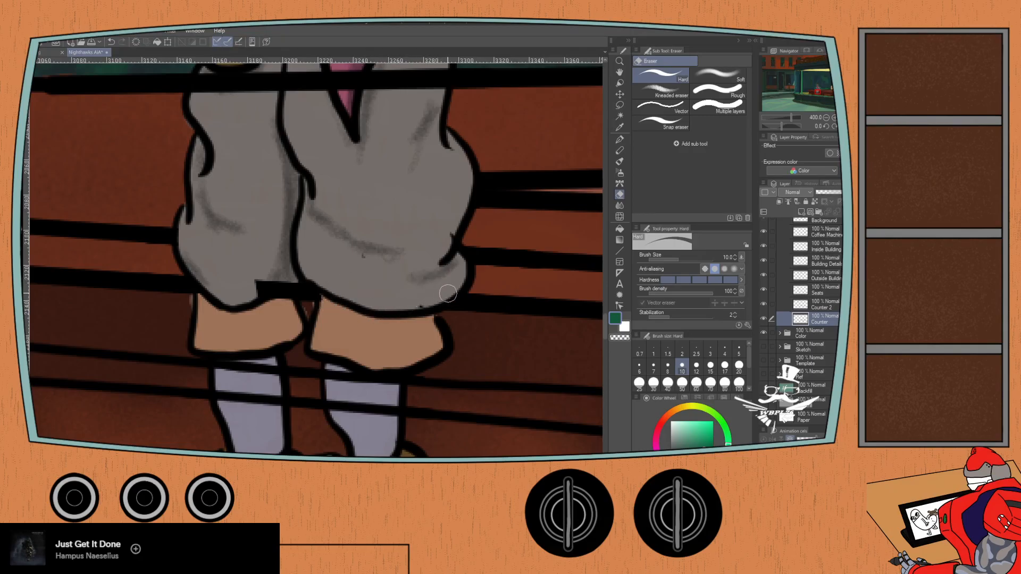
left_click_drag(237, 290, 276, 291)
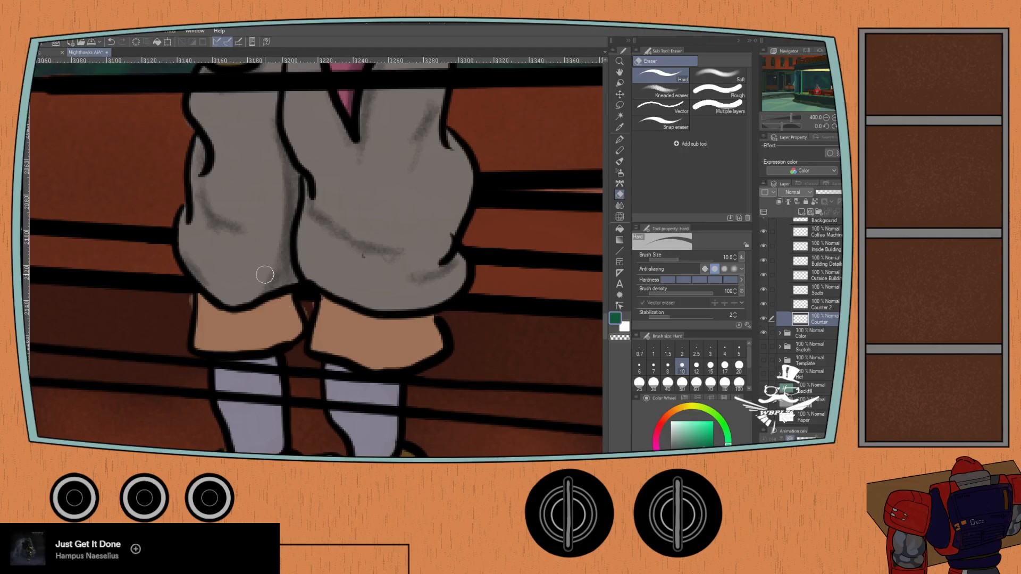
- Erase the Counter 2 layer's line where it crosses the standing figure's trousers and scarf tip with the size 10 Hard eraser
scroll(189, 365, "down", 2)
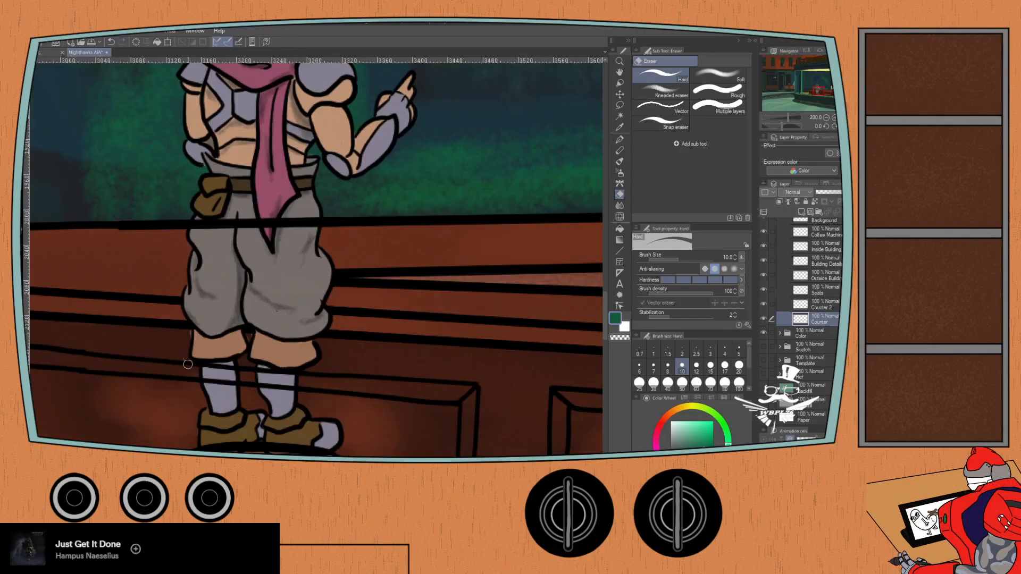
left_click(817, 304)
left_click_drag(252, 227, 237, 226)
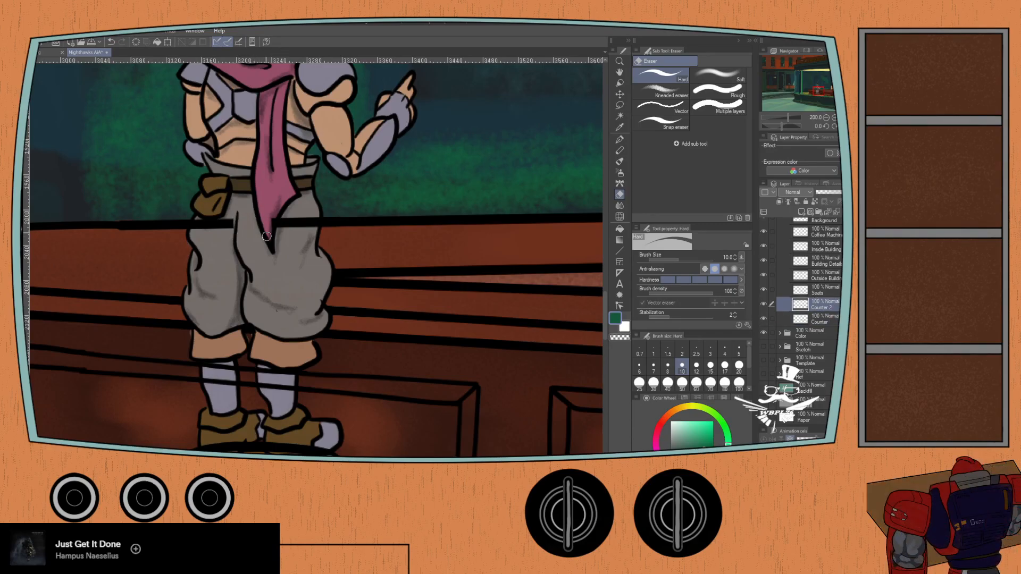
scroll(300, 217, "up", 6)
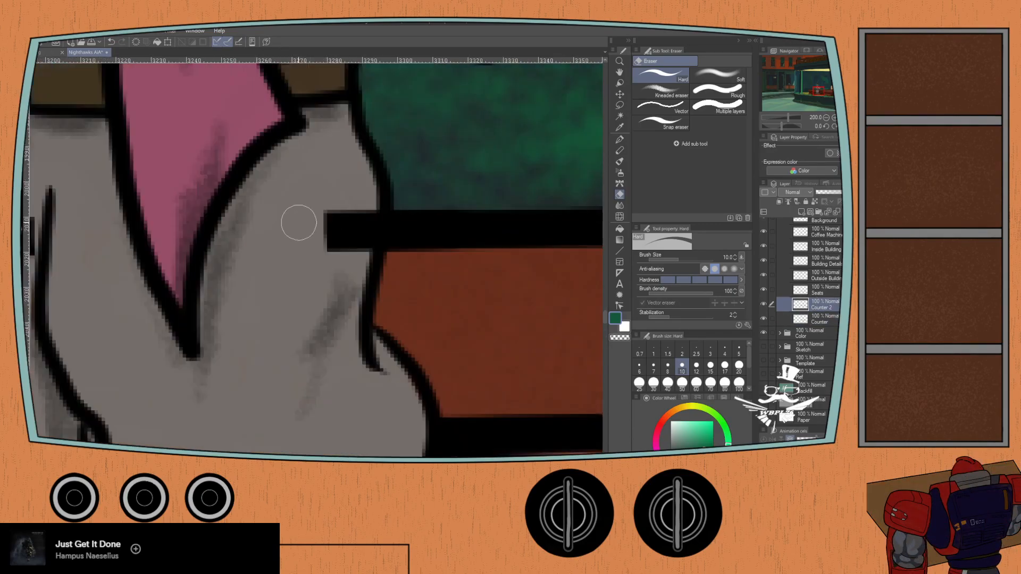
mouse_move(322, 237)
left_mouse_down()
mouse_move(413, 207)
mouse_move(433, 212)
mouse_move(433, 244)
left_mouse_up()
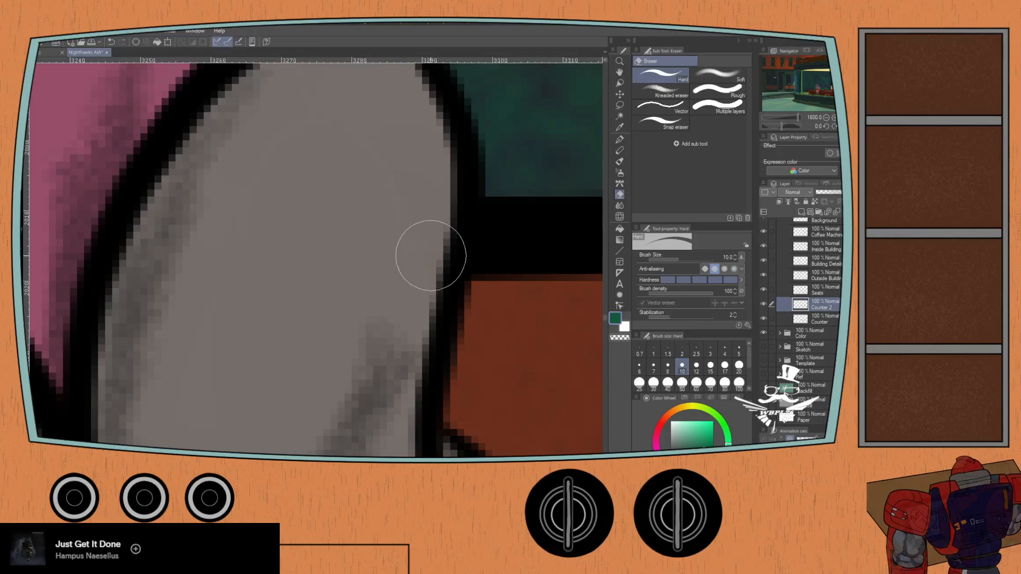
scroll(402, 292, "down", 2)
left_click_drag(164, 270, 398, 152)
mouse_move(207, 138)
left_mouse_down()
mouse_move(179, 217)
mouse_move(193, 153)
mouse_move(164, 194)
left_mouse_up()
mouse_move(193, 158)
left_mouse_down()
mouse_move(224, 202)
mouse_move(251, 187)
mouse_move(276, 145)
mouse_move(321, 201)
left_mouse_up()
scroll(218, 284, "down", 5)
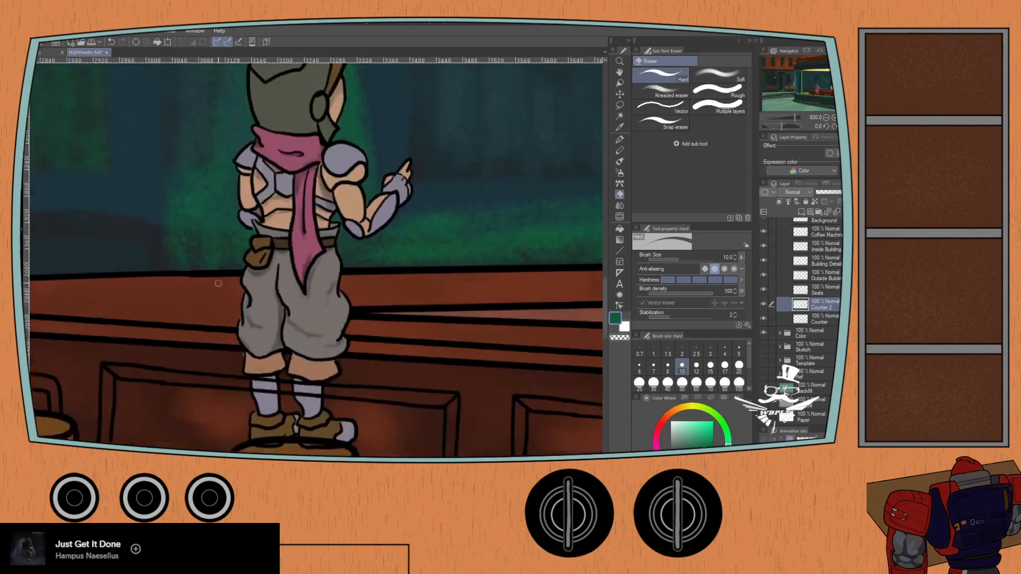
- Erase the Counter 2 line where it crosses the green-vested figure's hand resting on the counter
left_click_drag(324, 259, 99, 250)
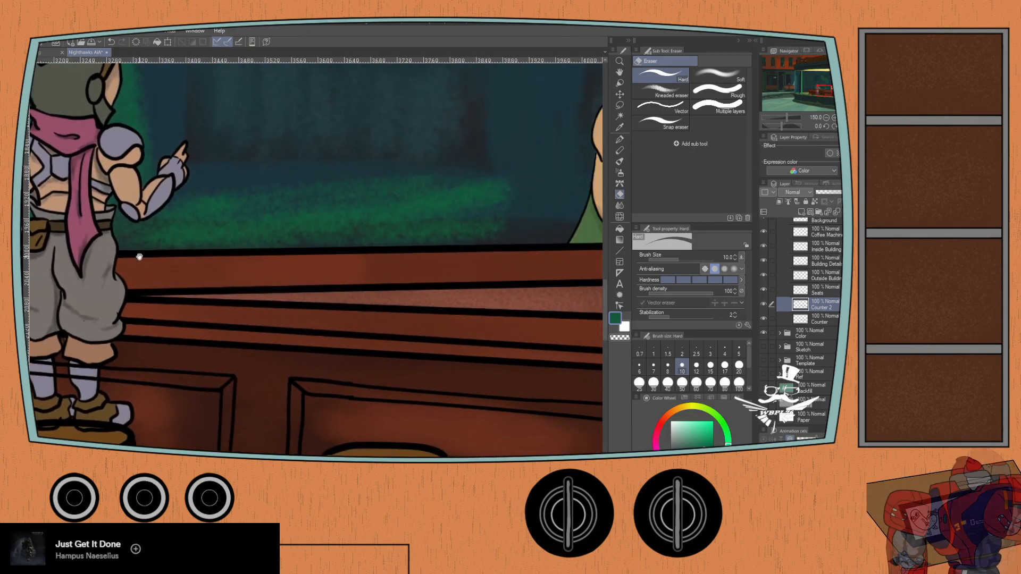
left_click_drag(213, 255, 80, 262)
left_click_drag(415, 246, 171, 269)
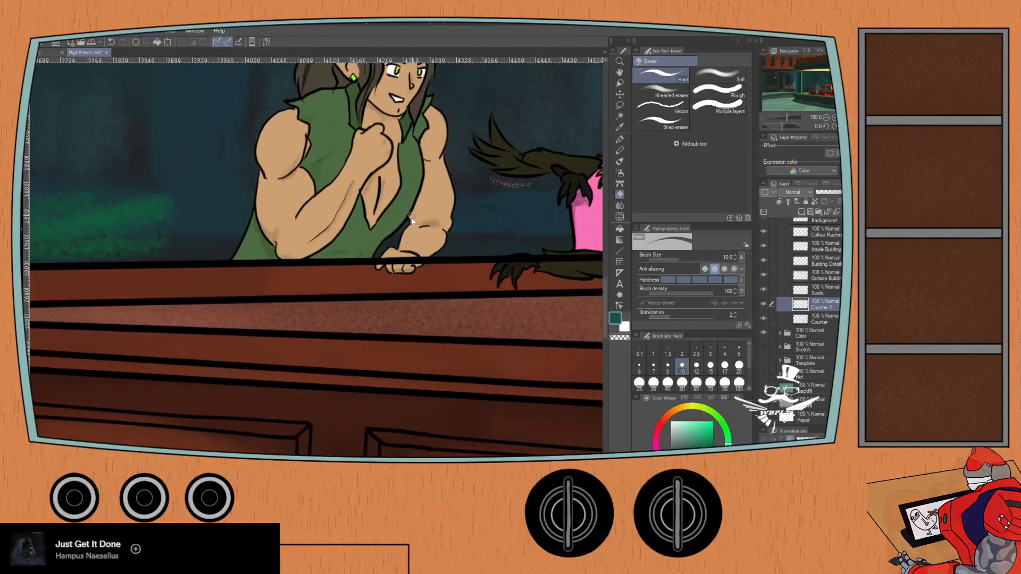
scroll(391, 290, "up", 4)
mouse_move(383, 316)
left_mouse_down()
mouse_move(369, 282)
mouse_move(364, 293)
mouse_move(382, 264)
mouse_move(390, 293)
mouse_move(425, 268)
mouse_move(447, 273)
left_mouse_up()
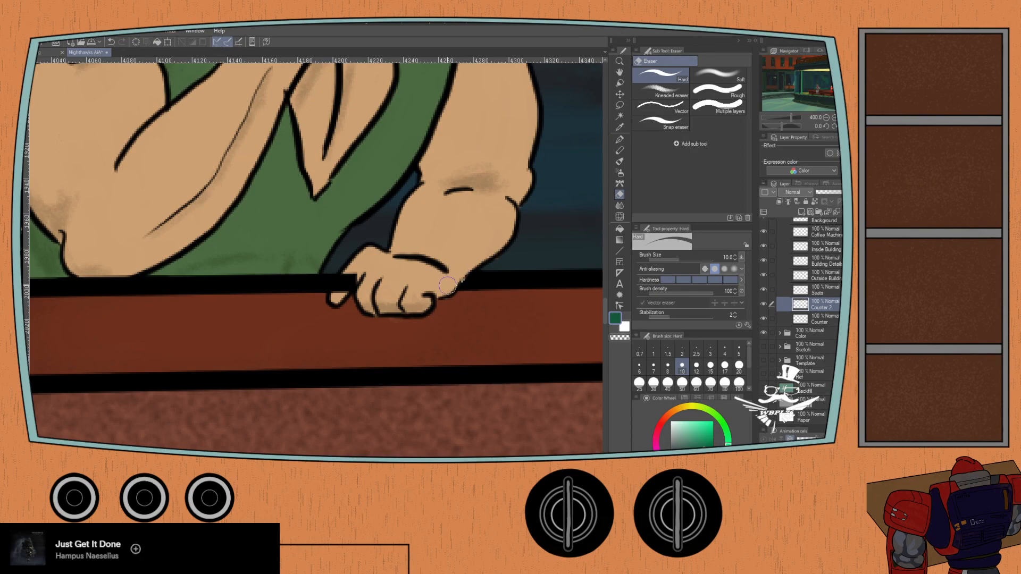
left_click_drag(364, 262, 338, 294)
- Erase the Counter 2 line around the green-vested figure's elbow and clean up the elbow's lower edge
mouse_move(68, 275)
left_mouse_down()
mouse_move(128, 270)
mouse_move(77, 270)
mouse_move(131, 267)
left_mouse_up()
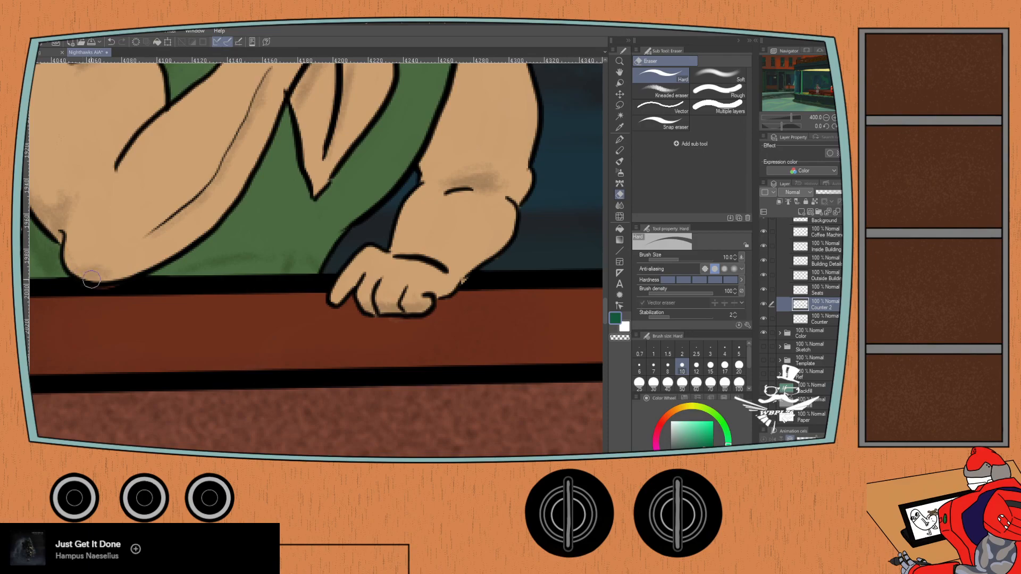
scroll(56, 260, "down", 2)
left_click_drag(67, 256, 225, 267)
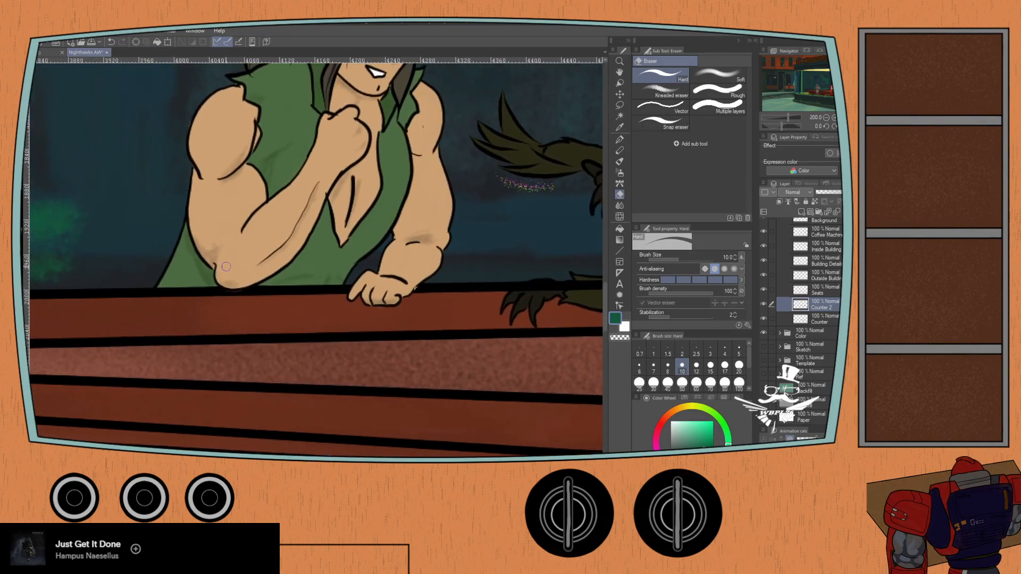
scroll(180, 276, "up", 2)
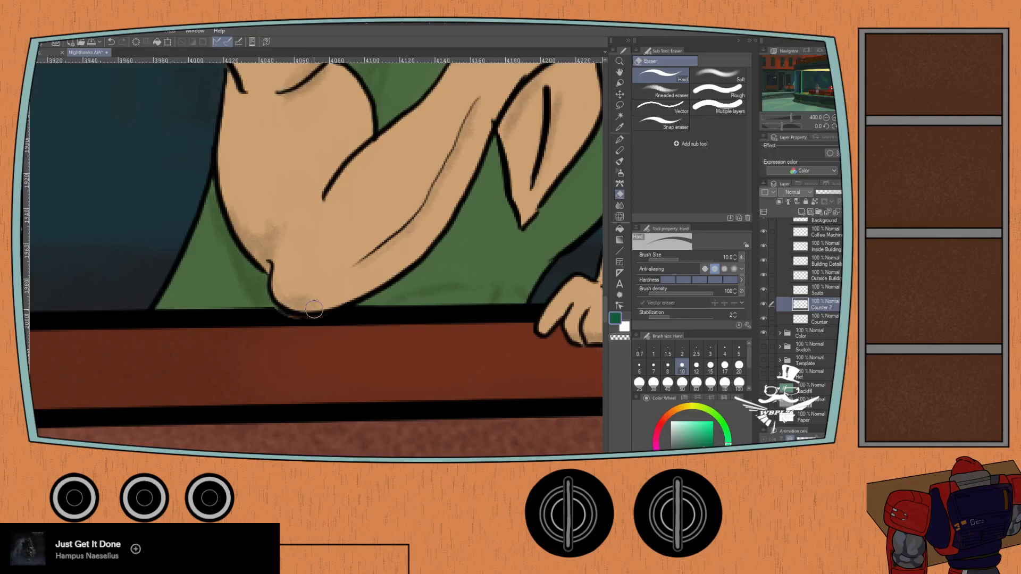
scroll(228, 301, "down", 1)
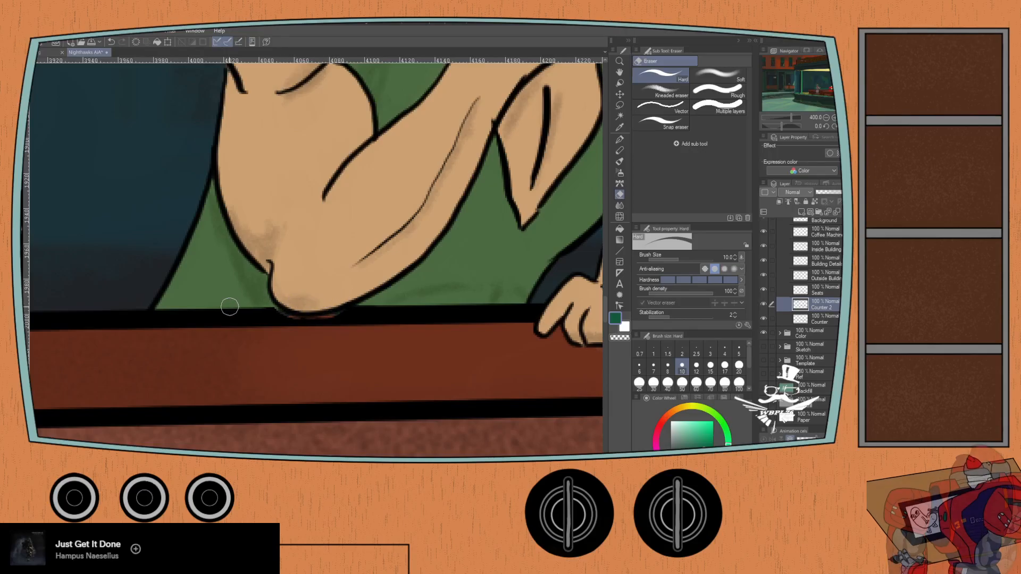
scroll(241, 312, "down", 3)
scroll(177, 313, "up", 5)
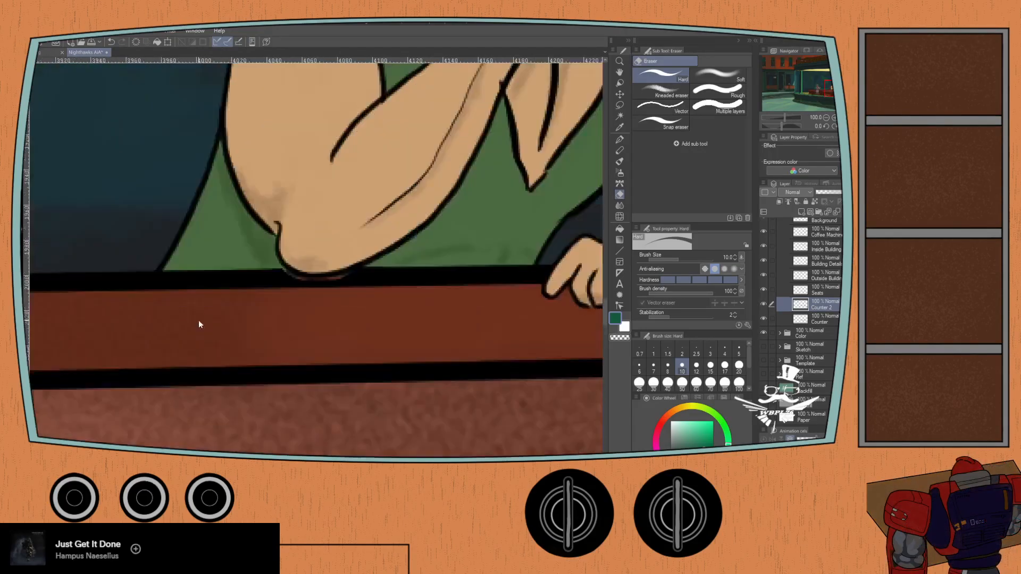
scroll(302, 243, "up", 1)
left_click(302, 243, "ctrl+shift")
scroll(301, 243, "down", 1)
mouse_move(334, 225)
left_mouse_down()
mouse_move(279, 258)
mouse_move(299, 273)
left_mouse_up()
scroll(269, 260, "down", 1)
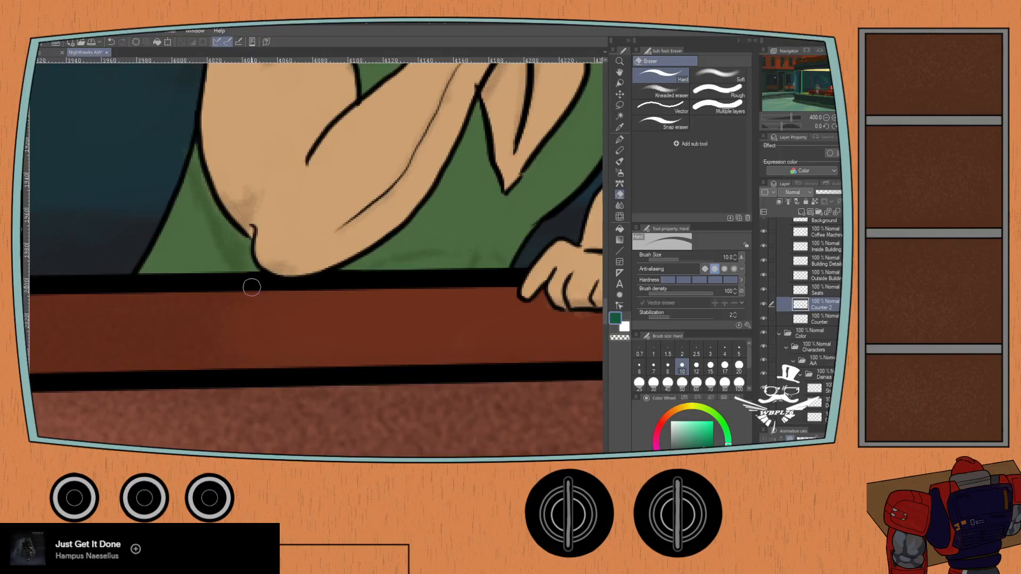
- Erase the Counter 2 line across the pink-topped figure's feathered forearm and clawed hand resting on the counter
scroll(252, 287, "down", 2)
scroll(432, 272, "up", 3)
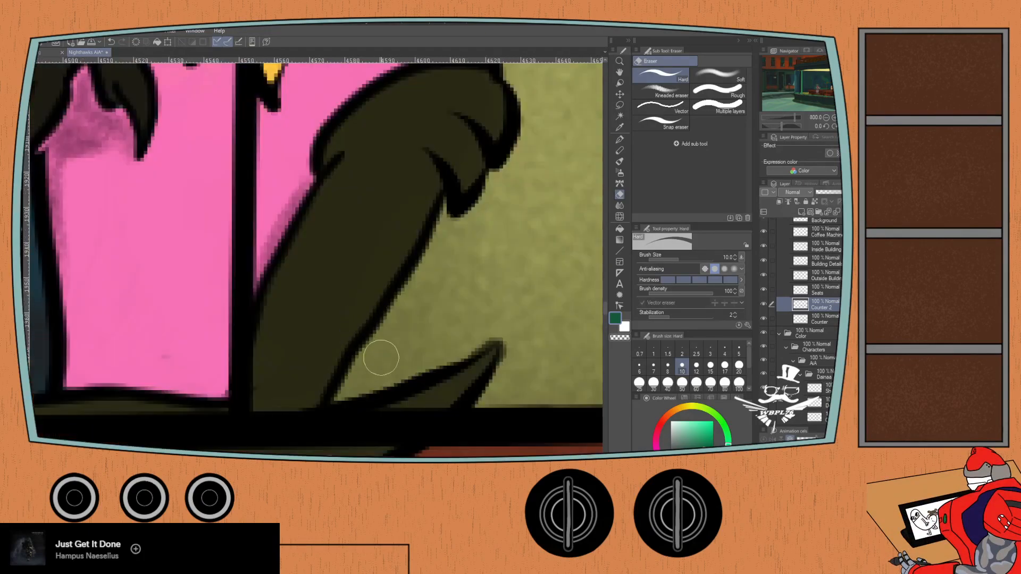
left_click_drag(380, 357, 456, 222)
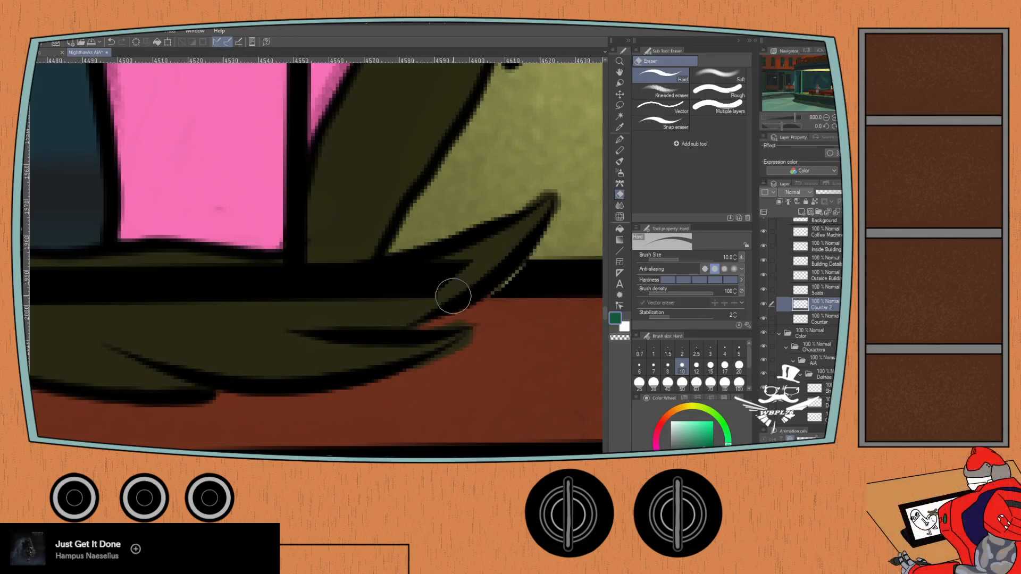
mouse_move(349, 301)
left_mouse_down()
mouse_move(348, 276)
mouse_move(275, 298)
mouse_move(296, 264)
mouse_move(197, 305)
left_mouse_up()
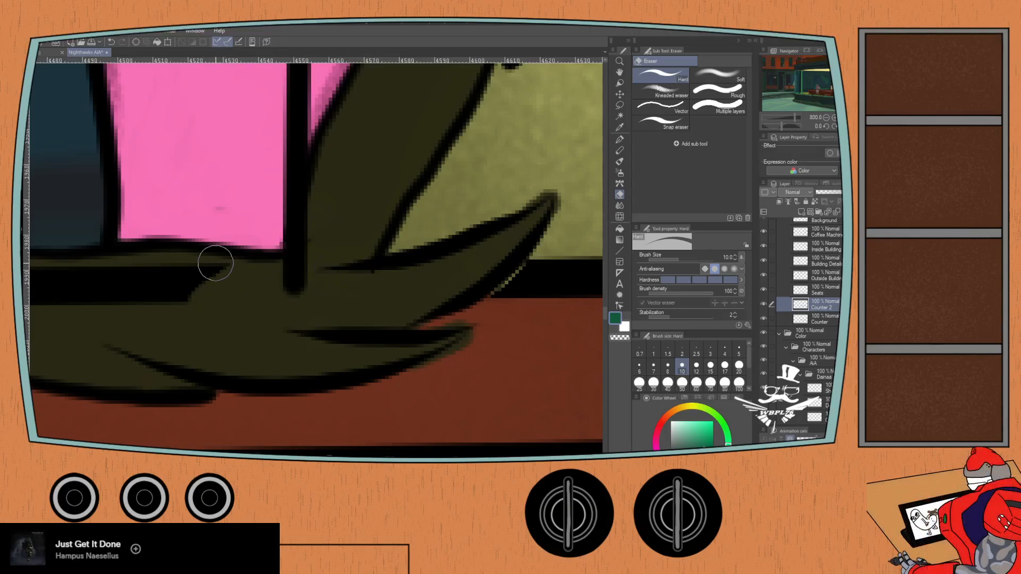
scroll(211, 262, "down", 3)
left_click_drag(117, 289, 206, 284)
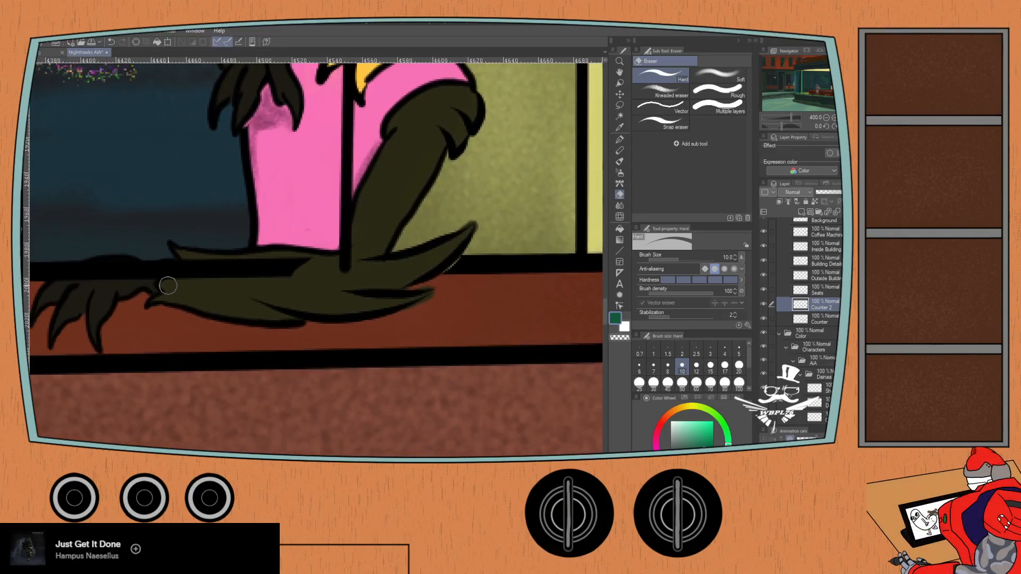
mouse_move(268, 280)
left_mouse_down()
mouse_move(292, 262)
mouse_move(278, 257)
mouse_move(269, 274)
left_mouse_up()
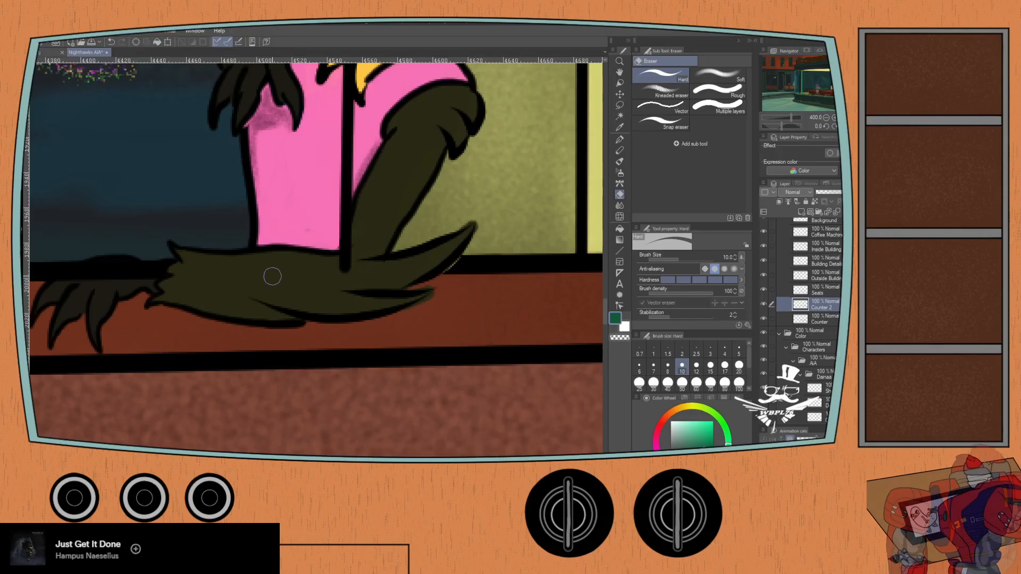
mouse_move(137, 298)
left_mouse_down()
mouse_move(235, 289)
mouse_move(219, 272)
mouse_move(278, 270)
mouse_move(194, 275)
left_mouse_up()
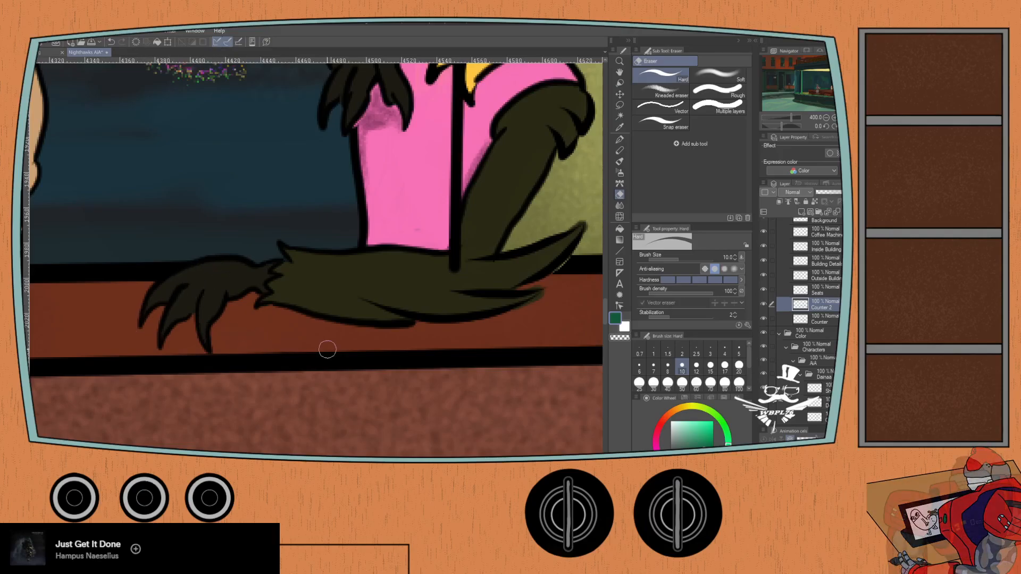
- Erase the Seats layer's stool line where it overlaps the standing figure's shoes
left_click_drag(502, 288, 160, 304)
left_click_drag(423, 309, 105, 333)
mouse_move(360, 301)
left_mouse_down()
mouse_move(221, 296)
mouse_move(164, 282)
mouse_move(218, 266)
mouse_move(295, 280)
mouse_move(316, 301)
mouse_move(322, 254)
mouse_move(376, 306)
left_mouse_up()
scroll(330, 255, "down", 3)
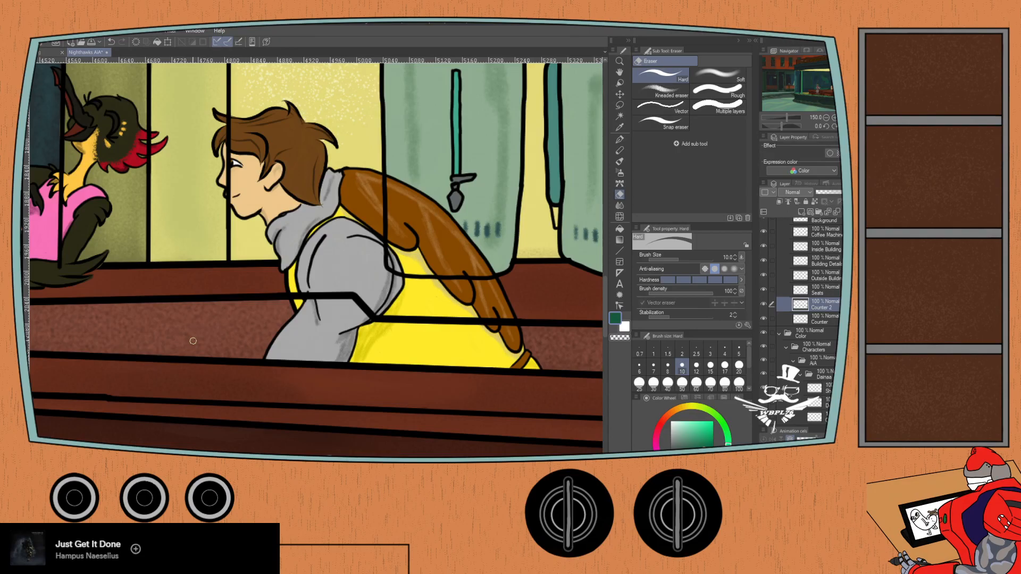
scroll(193, 341, "down", 2)
left_click_drag(104, 324, 497, 268)
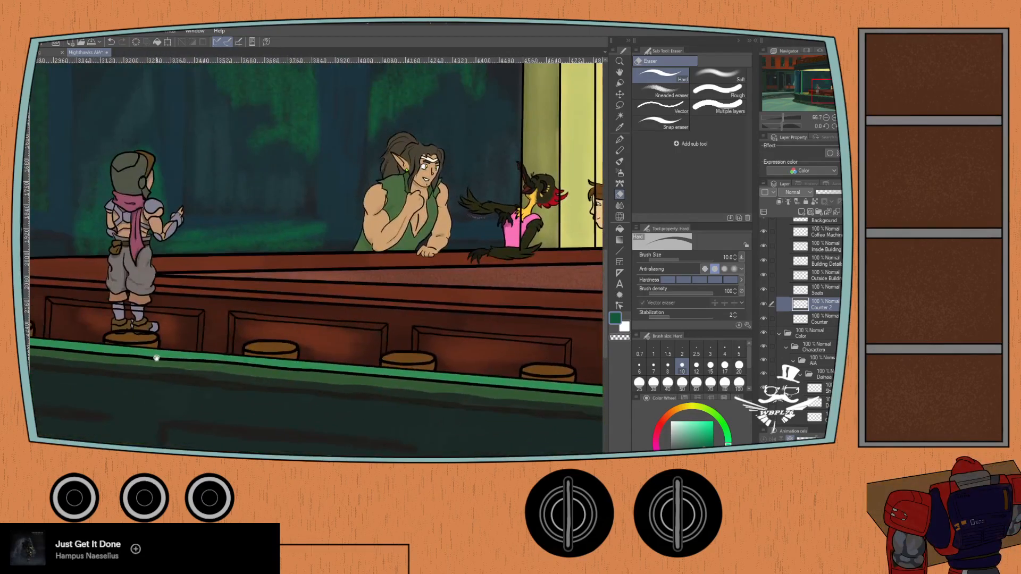
left_click(812, 291)
scroll(119, 338, "up", 5)
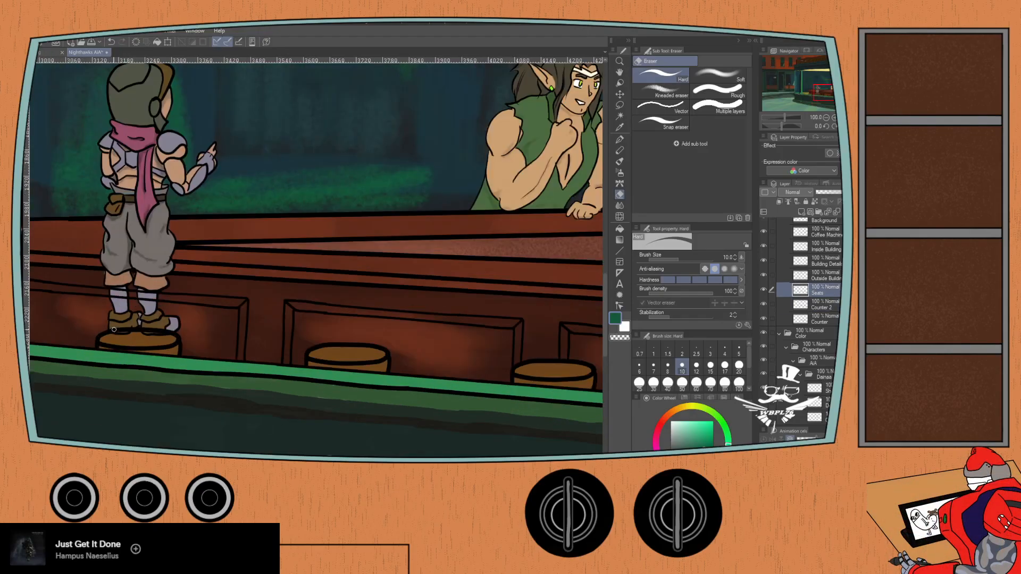
mouse_move(118, 341)
left_mouse_down()
mouse_move(152, 343)
mouse_move(164, 320)
mouse_move(181, 337)
mouse_move(238, 316)
mouse_move(252, 339)
mouse_move(262, 327)
mouse_move(282, 343)
mouse_move(285, 327)
mouse_move(307, 327)
mouse_move(328, 342)
left_mouse_up()
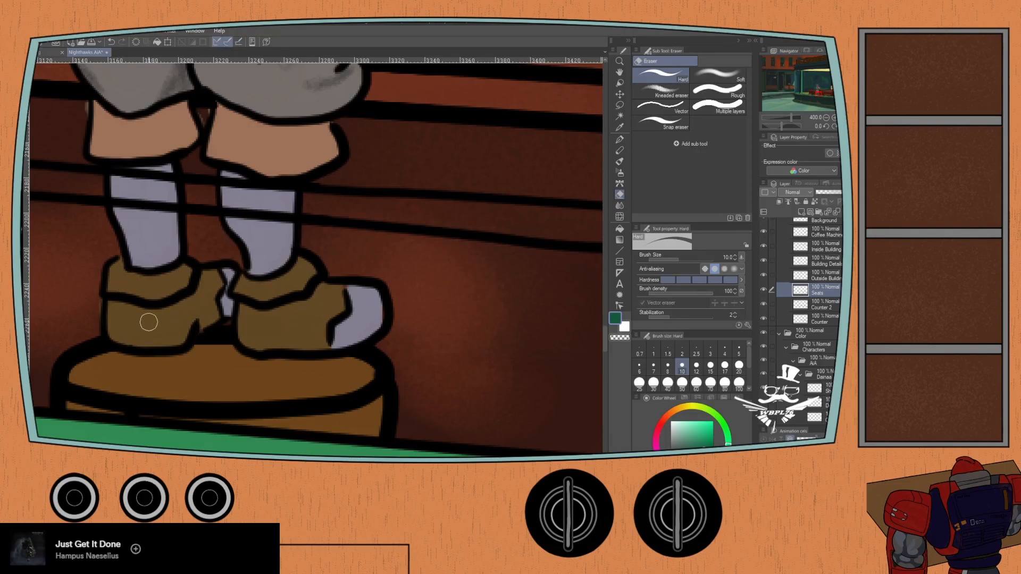
- Erase the counter panel lines on the Counter 2 layer where they cross the standing figure's socks
scroll(148, 322, "down", 2)
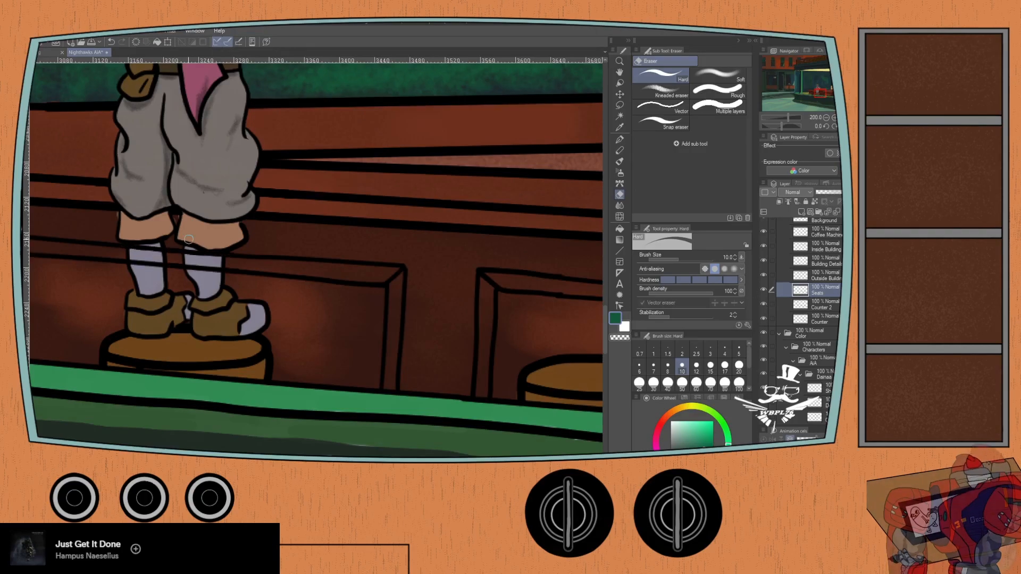
left_click(819, 305)
key("ctrl+plus")
left_click_drag(118, 272, 306, 291)
mouse_move(261, 252)
left_mouse_down()
mouse_move(269, 293)
mouse_move(277, 251)
mouse_move(295, 297)
mouse_move(312, 260)
left_mouse_up()
mouse_move(139, 244)
left_mouse_down()
mouse_move(149, 282)
mouse_move(156, 237)
mouse_move(172, 278)
mouse_move(183, 256)
left_mouse_up()
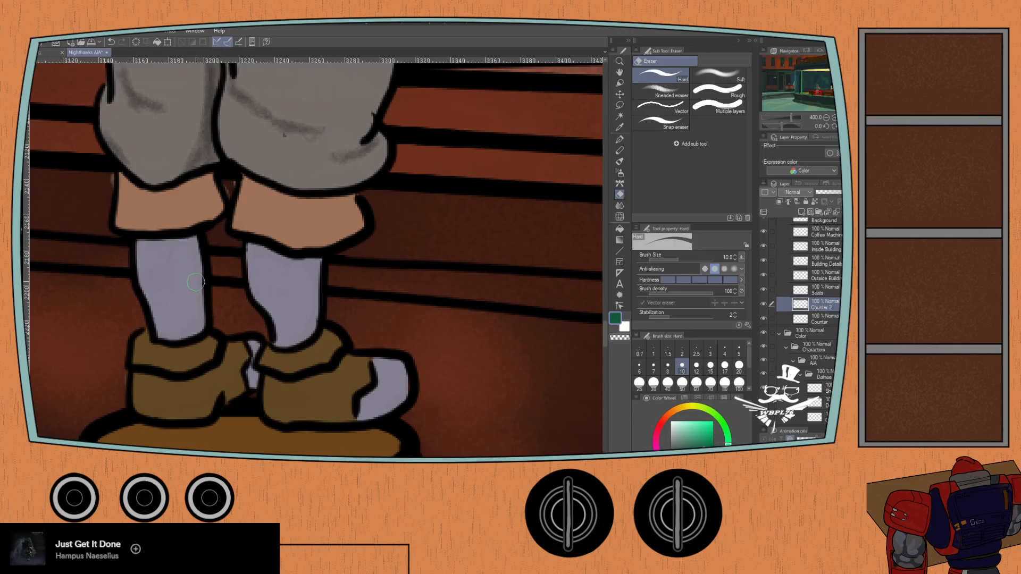
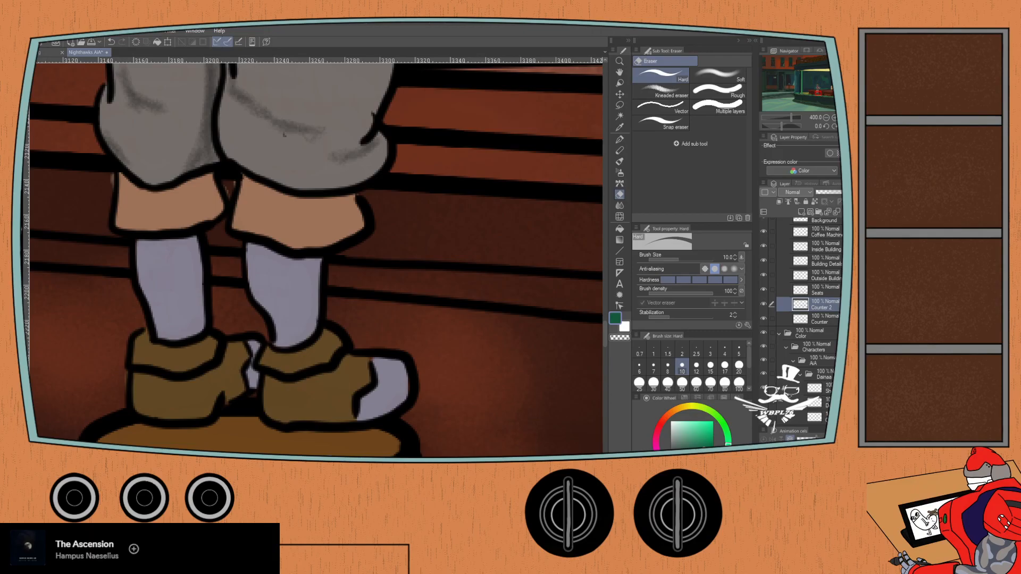
- Erase the Counter layer's line where it crosses the leaning brown-haired figure's grey sleeve, yellow vest and brown wing
scroll(173, 115, "down", 3)
left_click_drag(179, 190, 162, 355)
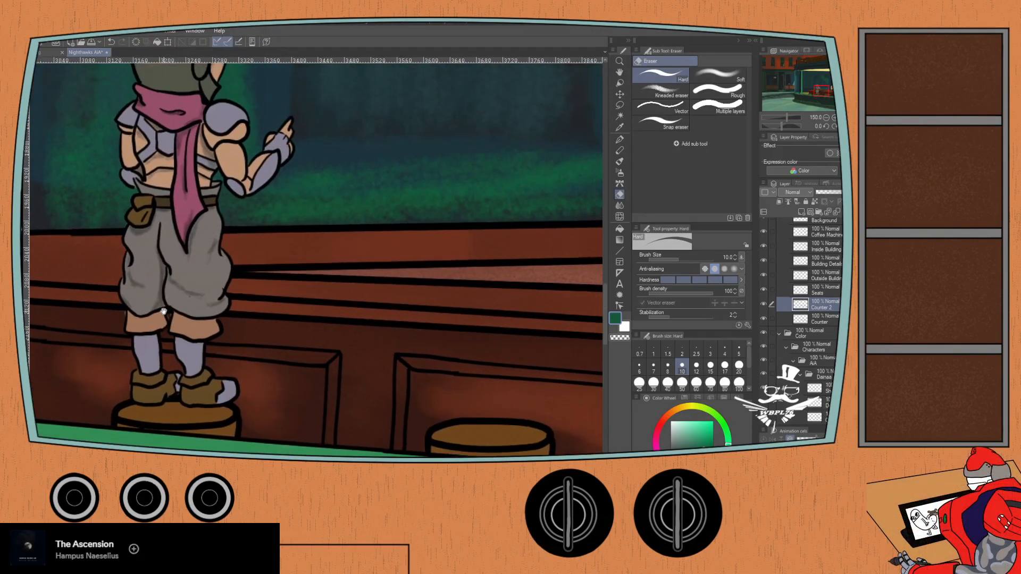
left_click_drag(163, 311, 167, 368)
scroll(172, 367, "down", 2)
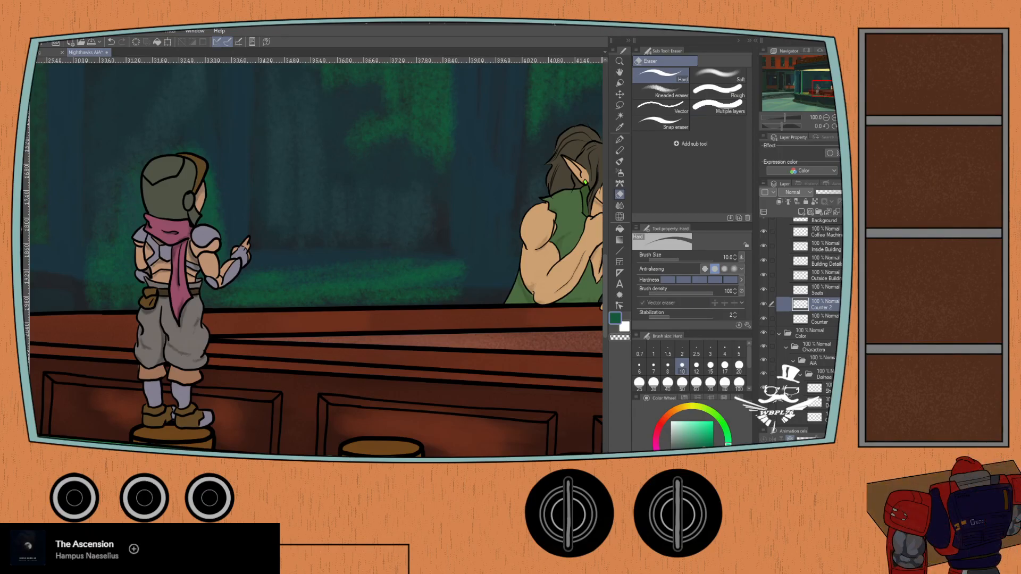
left_click_drag(295, 225, 114, 260)
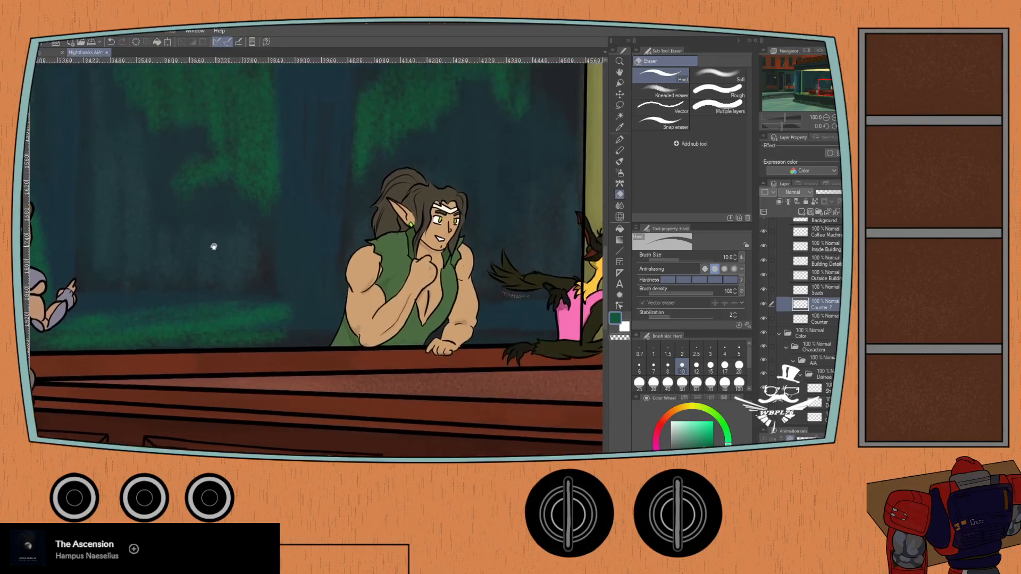
left_click_drag(218, 246, 61, 245)
left_click_drag(185, 247, 83, 243)
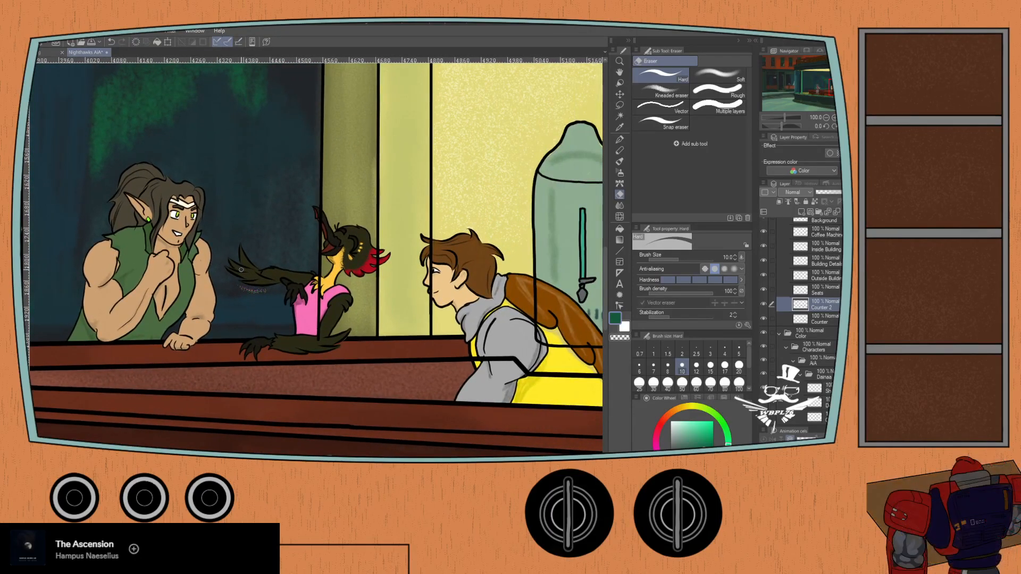
left_click(818, 282)
left_click_drag(413, 281, 330, 309)
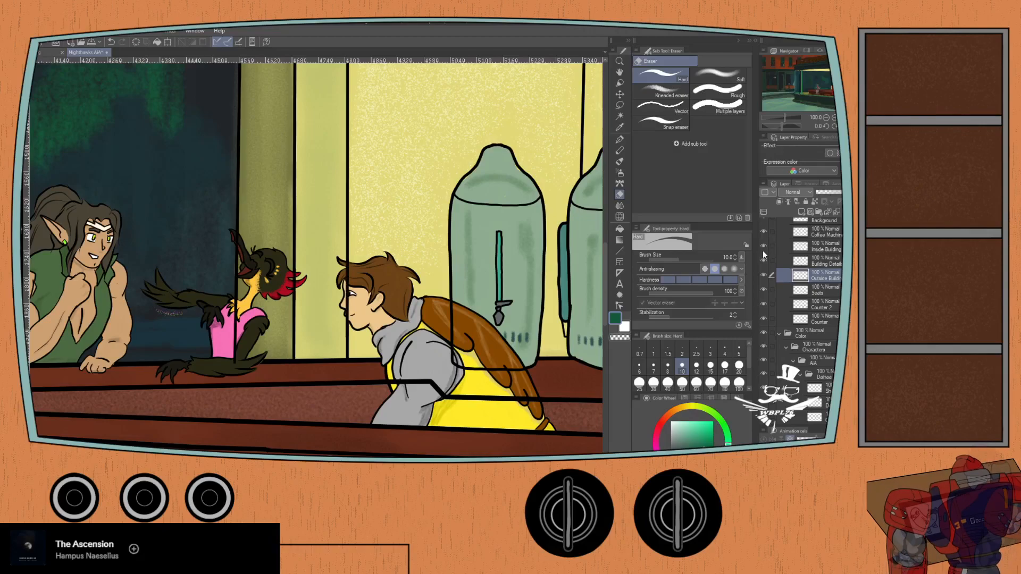
left_click(764, 318)
left_click(764, 318)
left_click(820, 319)
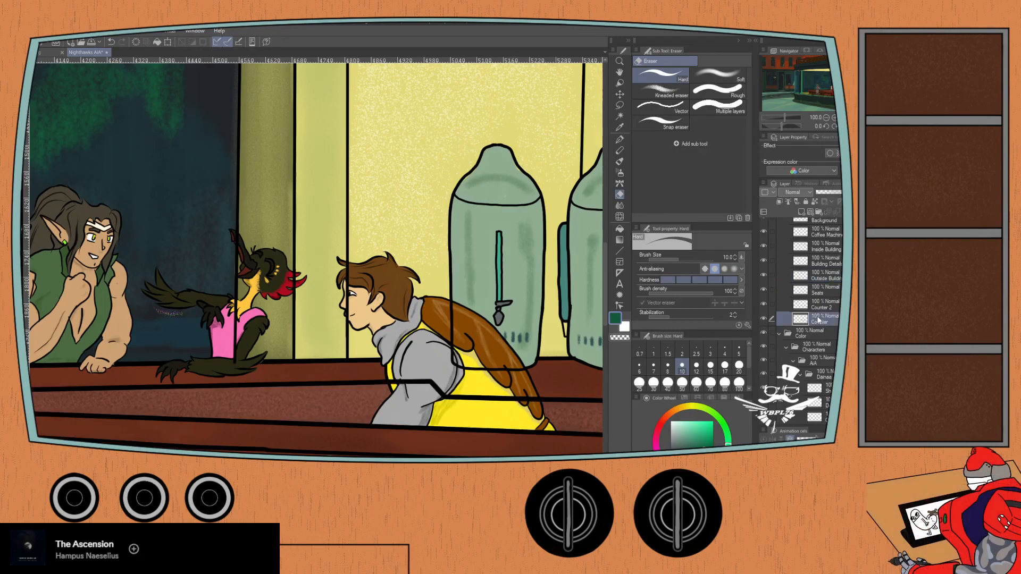
scroll(292, 359, "up", 3)
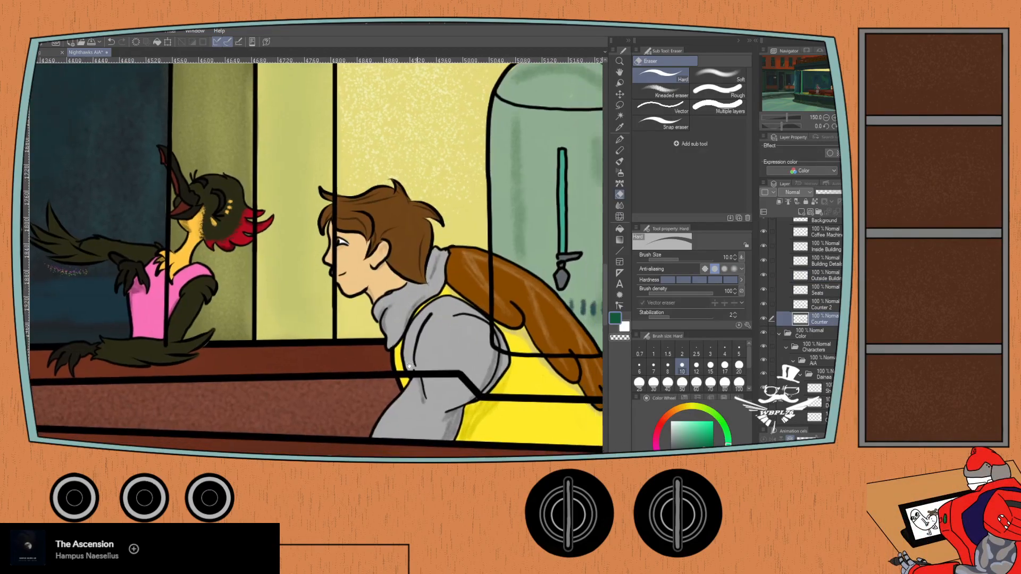
mouse_move(360, 364)
left_mouse_down()
mouse_move(390, 382)
mouse_move(381, 354)
mouse_move(383, 372)
mouse_move(395, 359)
mouse_move(410, 379)
mouse_move(404, 355)
mouse_move(428, 382)
mouse_move(419, 352)
mouse_move(453, 399)
mouse_move(442, 370)
mouse_move(463, 390)
mouse_move(462, 380)
mouse_move(495, 385)
mouse_move(508, 398)
mouse_move(377, 348)
left_mouse_up()
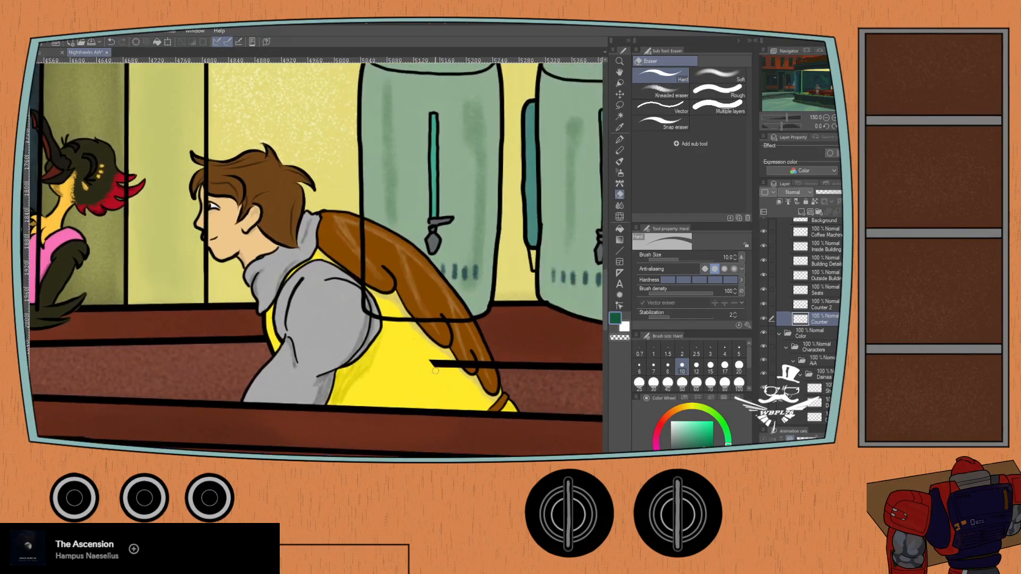
mouse_move(435, 371)
left_mouse_down()
mouse_move(459, 377)
mouse_move(447, 351)
mouse_move(474, 377)
mouse_move(493, 371)
left_mouse_up()
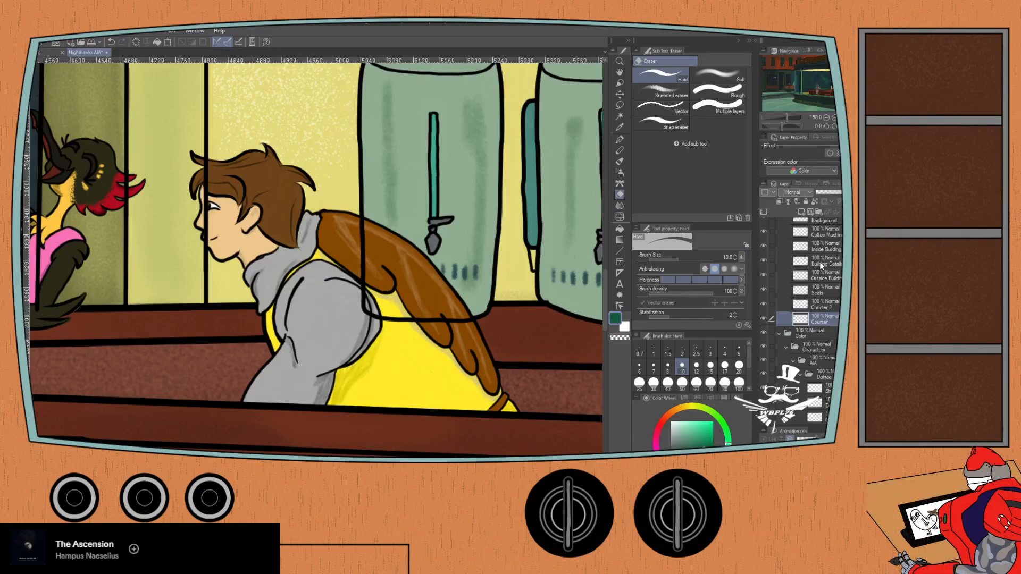
- Erase the Inside Building layer's vertical wall line where it crosses the brown-haired figure's hair and face
left_click(806, 244)
left_click(763, 246)
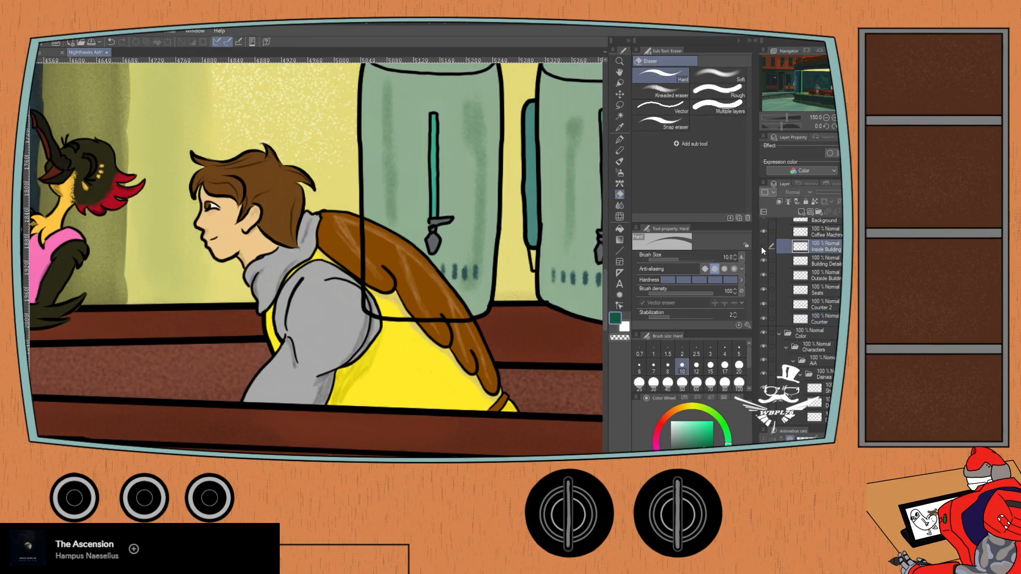
left_click(763, 247)
left_click_drag(161, 279, 220, 323)
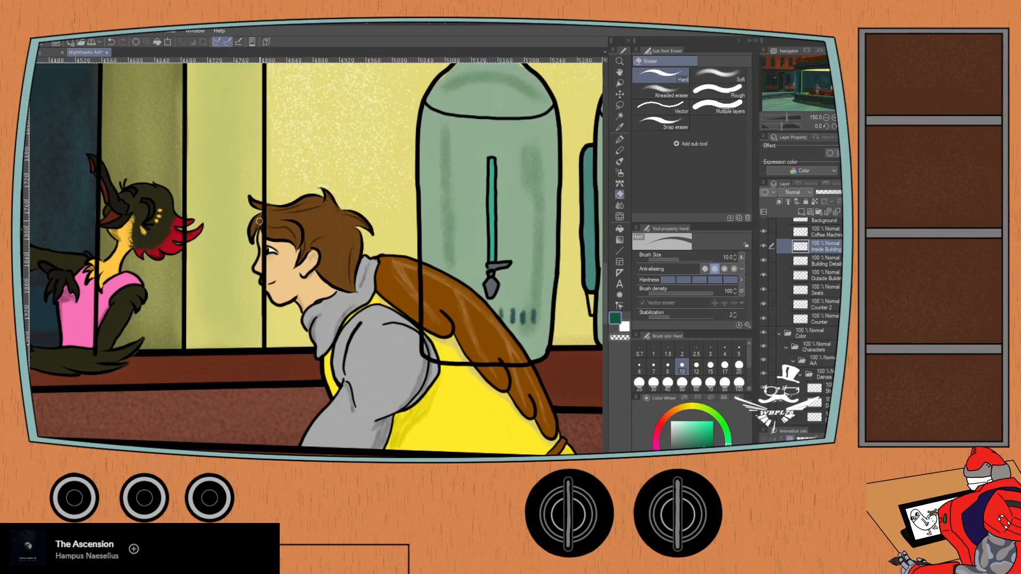
scroll(259, 221, "up", 4)
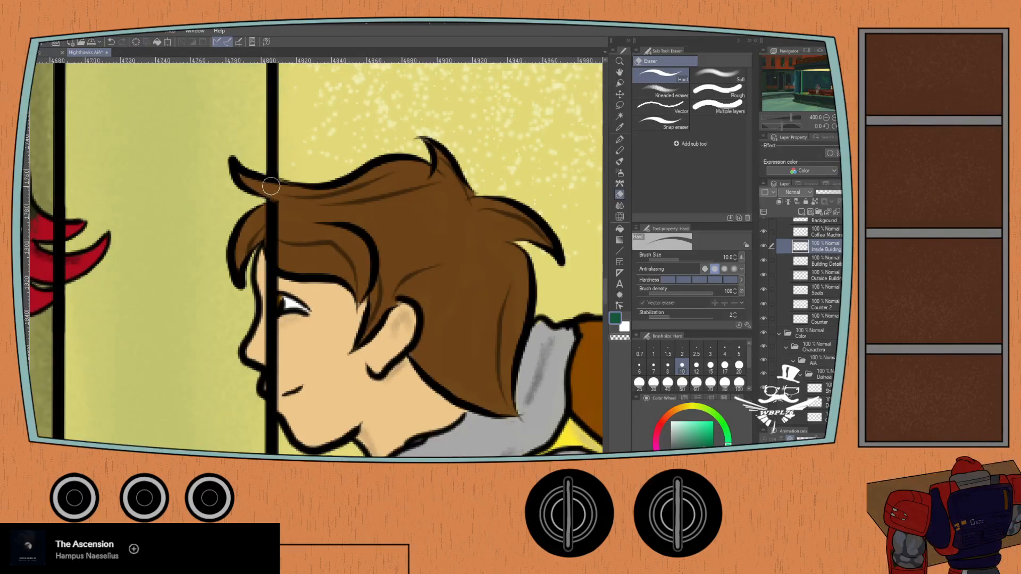
mouse_move(271, 185)
left_mouse_down()
mouse_move(266, 246)
mouse_move(273, 398)
left_mouse_up()
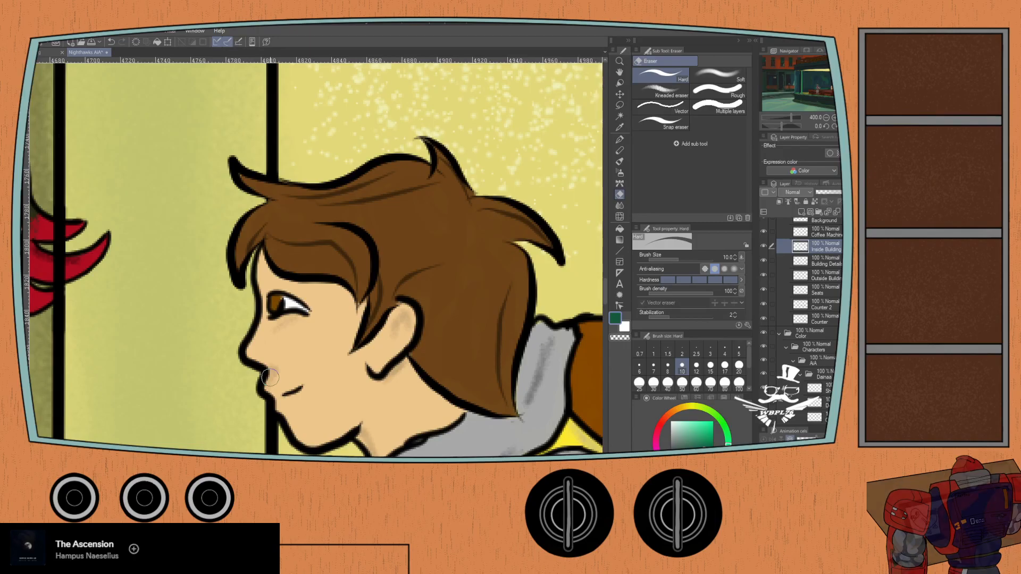
scroll(186, 372, "down", 4)
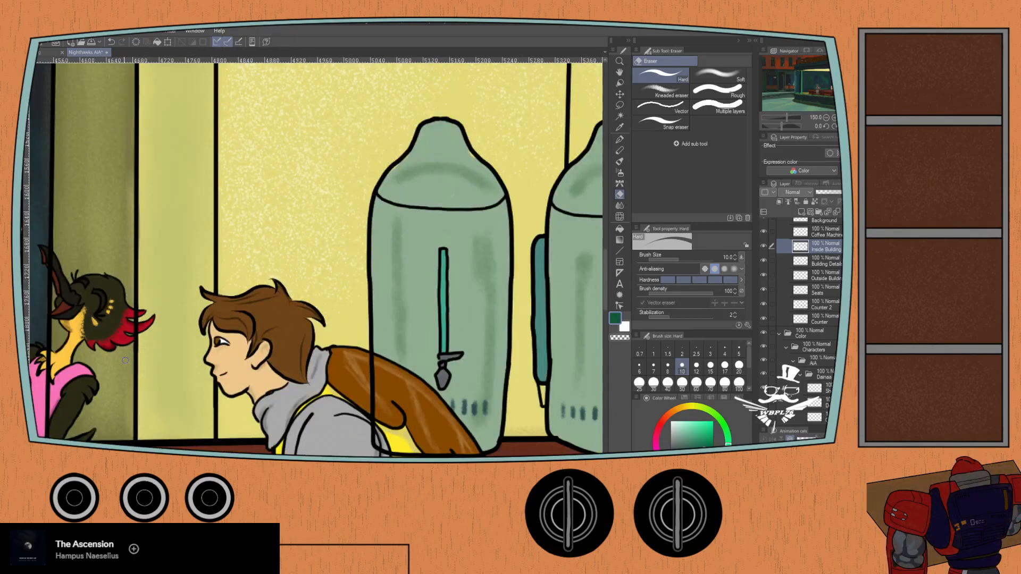
- Erase the Inside Building layer's wall line across the bird figure's red head feathers, reducing the eraser size to 7 for the lower feathers
scroll(122, 345, "down", 2)
scroll(223, 371, "up", 6)
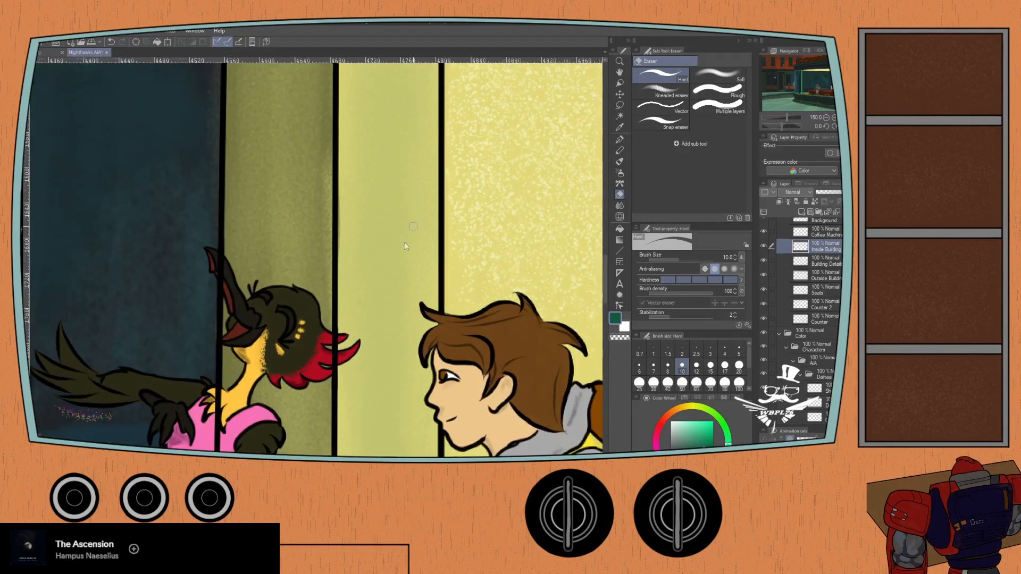
left_click_drag(223, 371, 467, 136)
left_click_drag(394, 349, 446, 283)
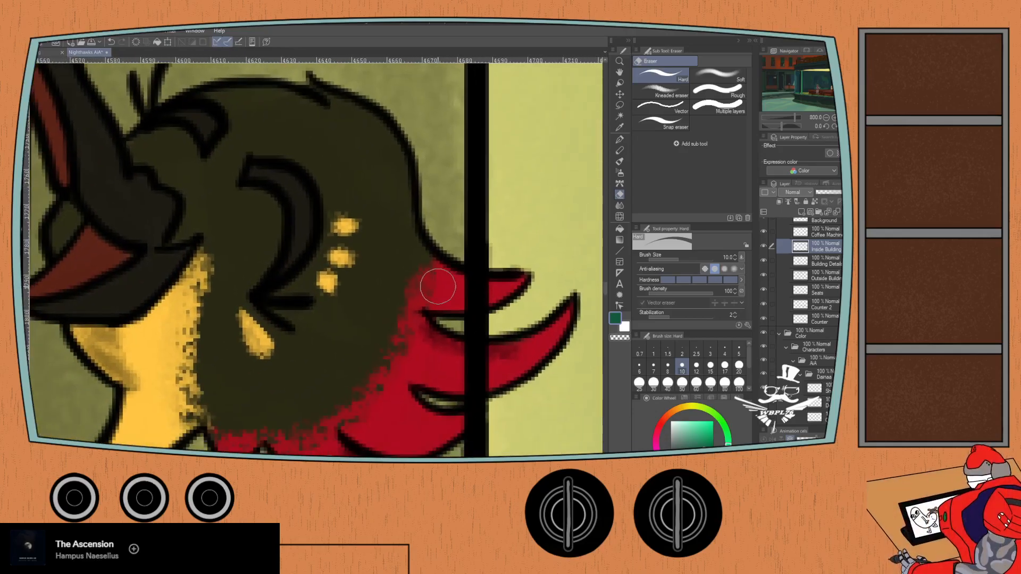
scroll(460, 289, "down", 2)
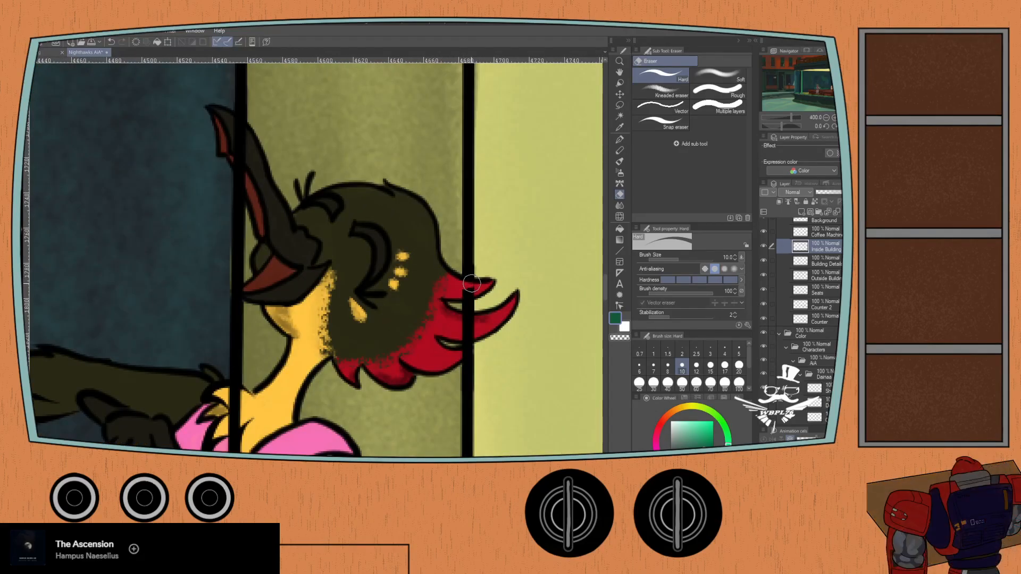
left_click_drag(473, 287, 461, 287)
left_click_drag(454, 323, 463, 333)
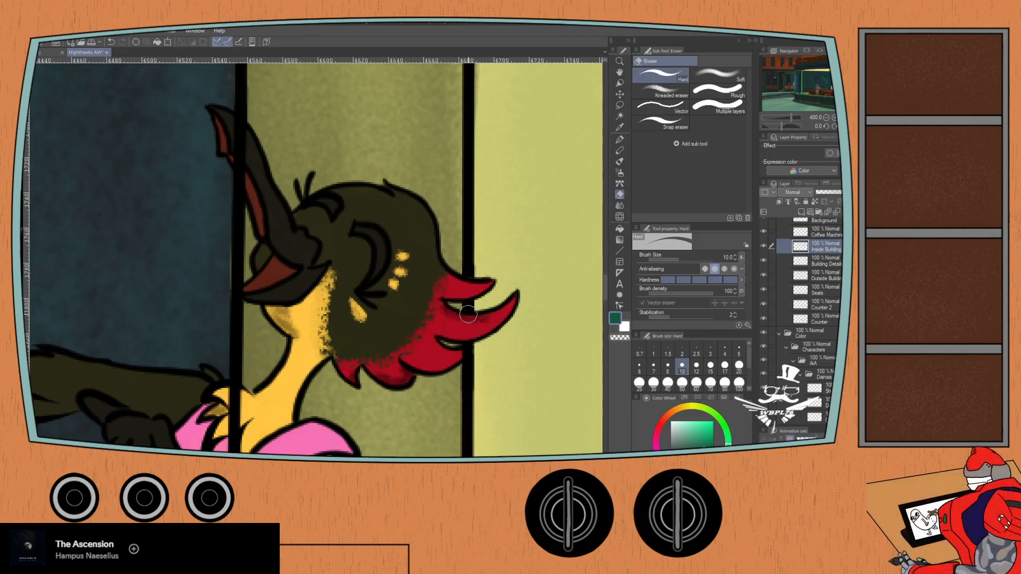
left_click(653, 367)
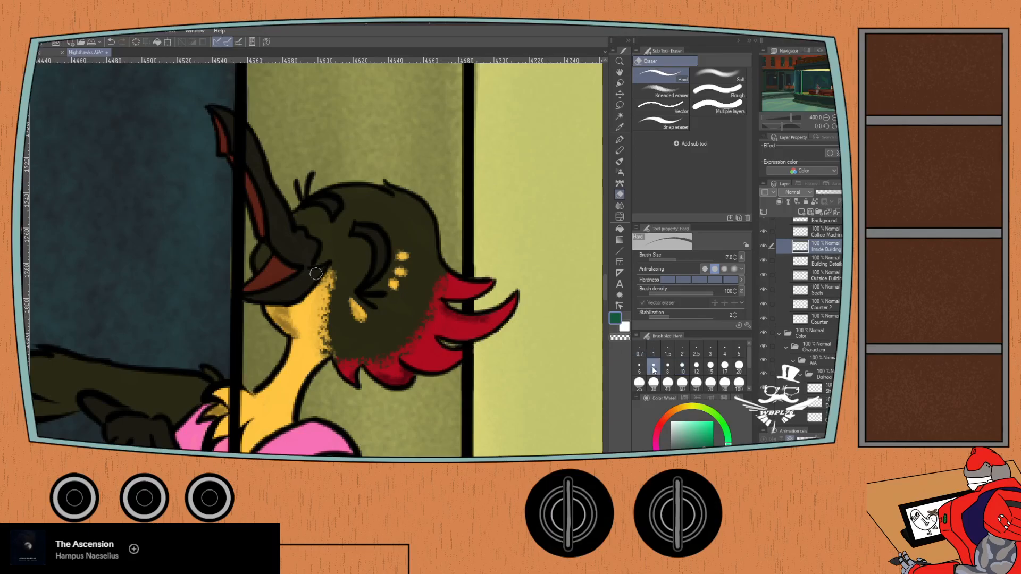
scroll(441, 355, "up", 2)
mouse_move(475, 371)
left_mouse_down()
mouse_move(493, 362)
mouse_move(462, 380)
left_mouse_up()
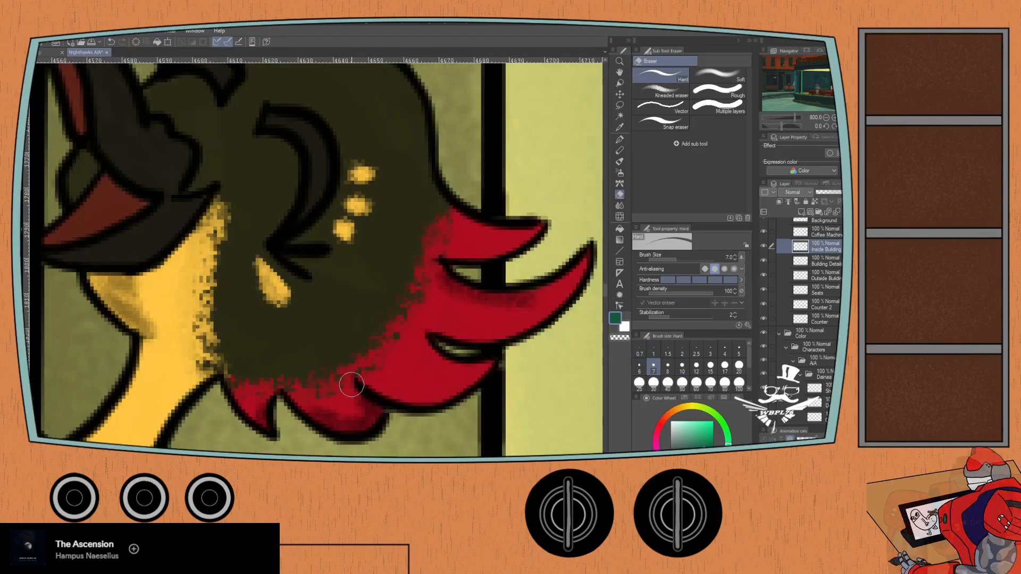
- Erase the Inside Building layer's window-edge line across the bird figure's raised upper beak, undoing the last stroke near the lower beak
scroll(300, 356, "down", 4)
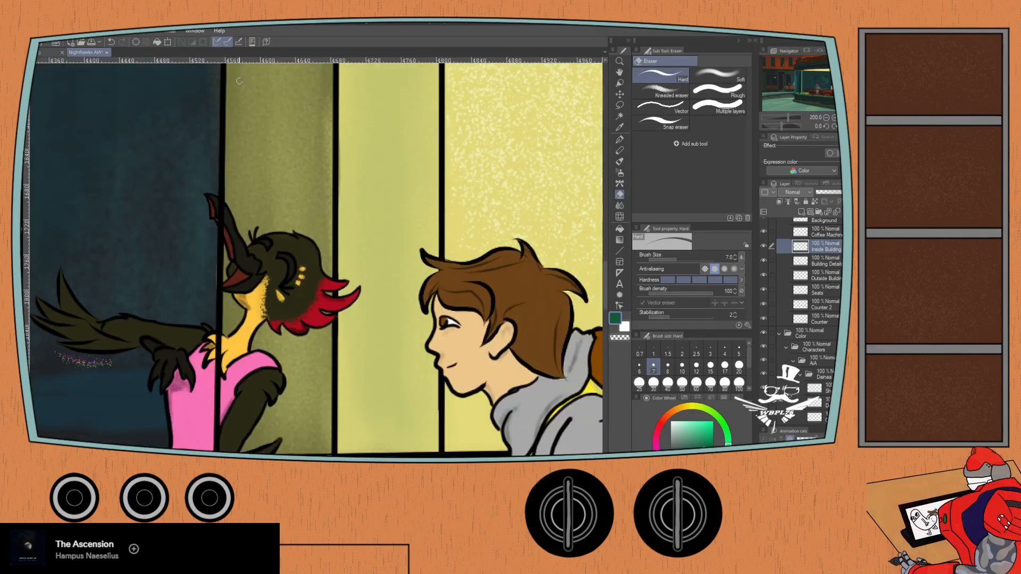
scroll(225, 278, "up", 4)
mouse_move(210, 201)
left_mouse_down()
mouse_move(215, 210)
mouse_move(207, 173)
mouse_move(244, 182)
mouse_move(244, 163)
mouse_move(232, 234)
mouse_move(245, 264)
left_mouse_up()
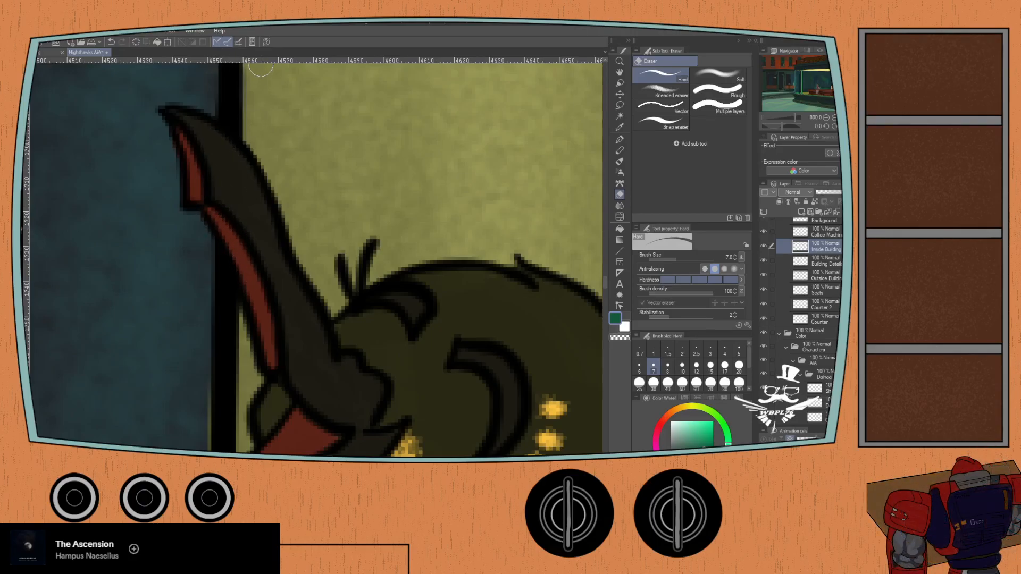
mouse_move(275, 346)
left_mouse_down()
mouse_move(310, 222)
mouse_move(308, 126)
left_mouse_up()
mouse_move(280, 261)
left_mouse_down()
mouse_move(255, 269)
mouse_move(284, 235)
mouse_move(272, 255)
mouse_move(255, 258)
mouse_move(263, 261)
mouse_move(246, 262)
mouse_move(272, 232)
left_mouse_up()
key("ctrl+z")
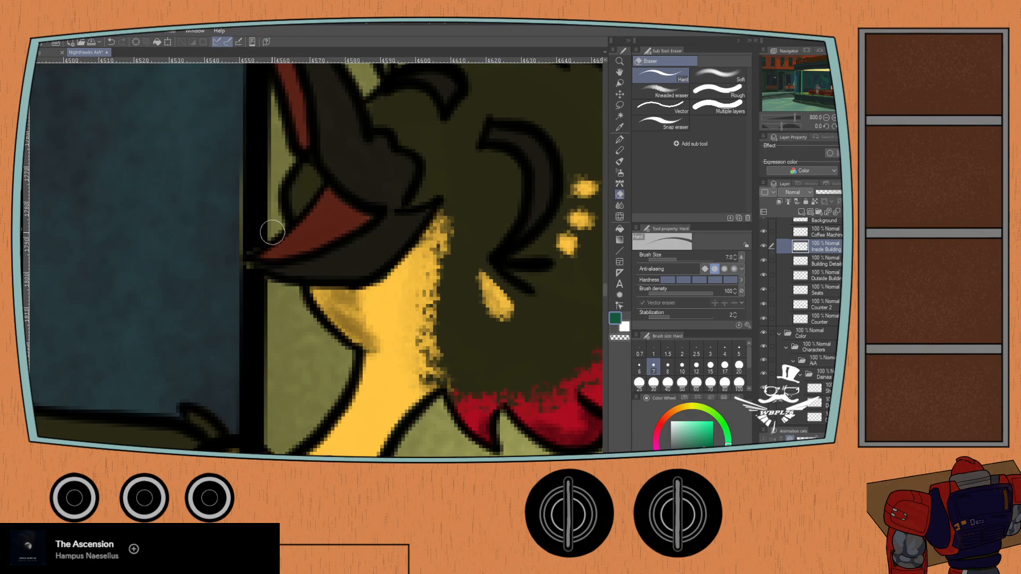
- Erase the Inside Building layer's window-edge line where it crosses the bird figure's neck feathers, pink top and arm
left_click_drag(208, 313, 197, 110)
mouse_move(230, 276)
left_mouse_down()
mouse_move(250, 268)
mouse_move(239, 250)
mouse_move(231, 295)
mouse_move(249, 324)
mouse_move(233, 339)
mouse_move(239, 423)
left_mouse_up()
left_click_drag(235, 347, 242, 166)
left_click_drag(239, 221, 240, 280)
scroll(214, 192, "down", 2)
mouse_move(222, 237)
left_mouse_down()
mouse_move(230, 206)
mouse_move(209, 255)
mouse_move(233, 234)
mouse_move(210, 295)
mouse_move(238, 280)
mouse_move(237, 366)
left_mouse_up()
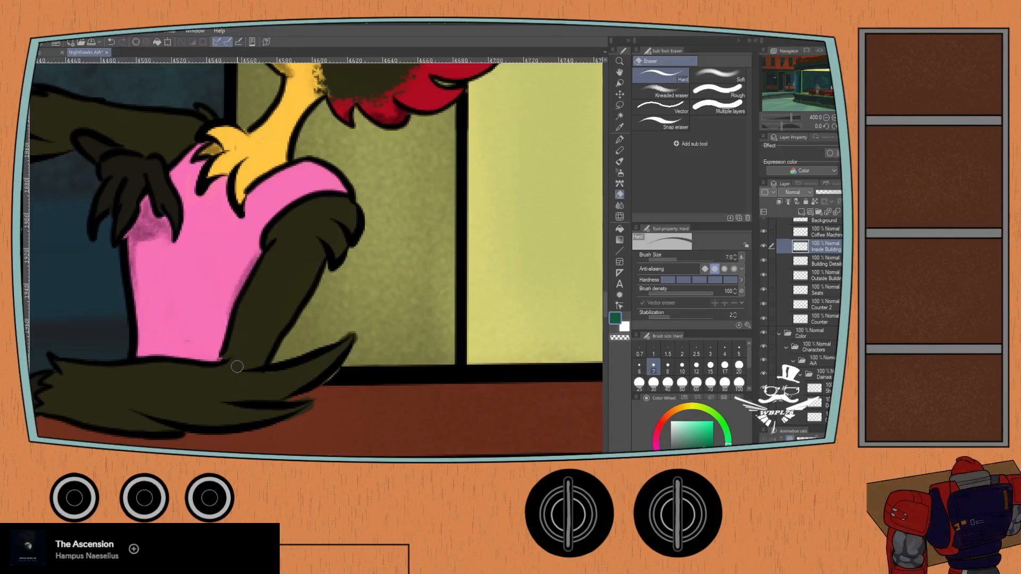
scroll(237, 367, "up", 6)
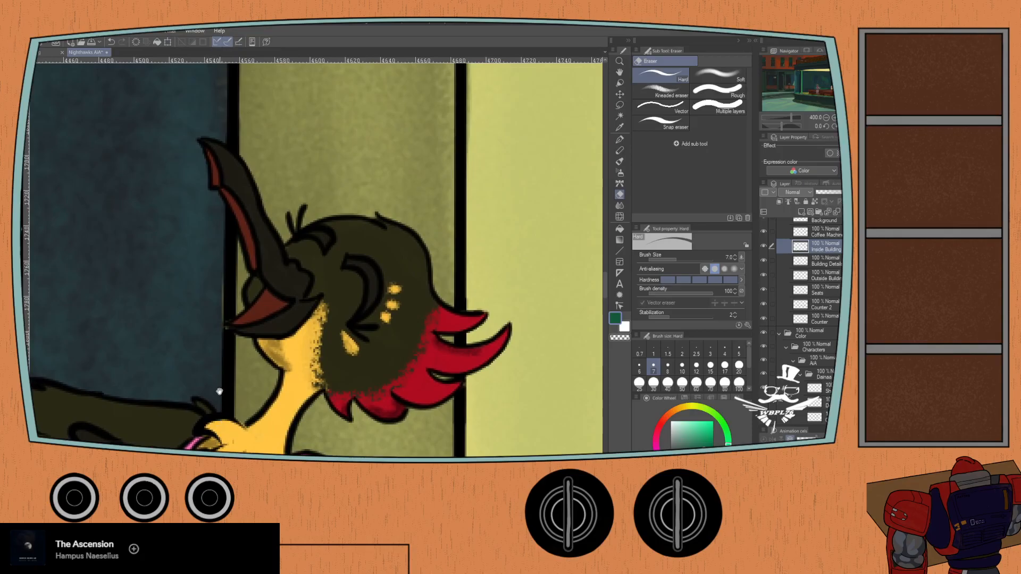
- Erase the Coffee Machine layer's outline where it overlaps the leaning figure's brown wing, yellow vest and shoulder
scroll(170, 300, "down", 4)
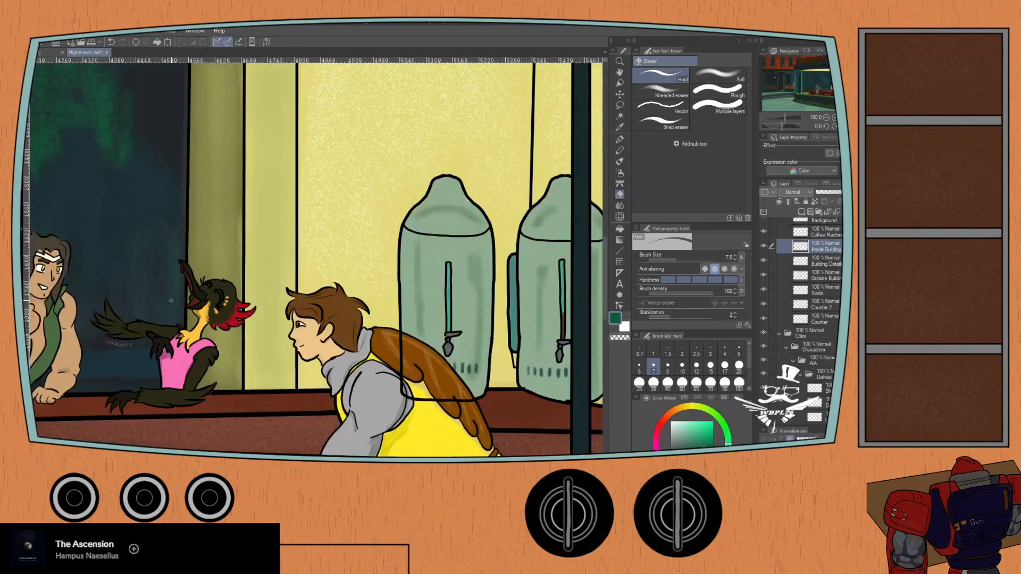
scroll(171, 300, "down", 3)
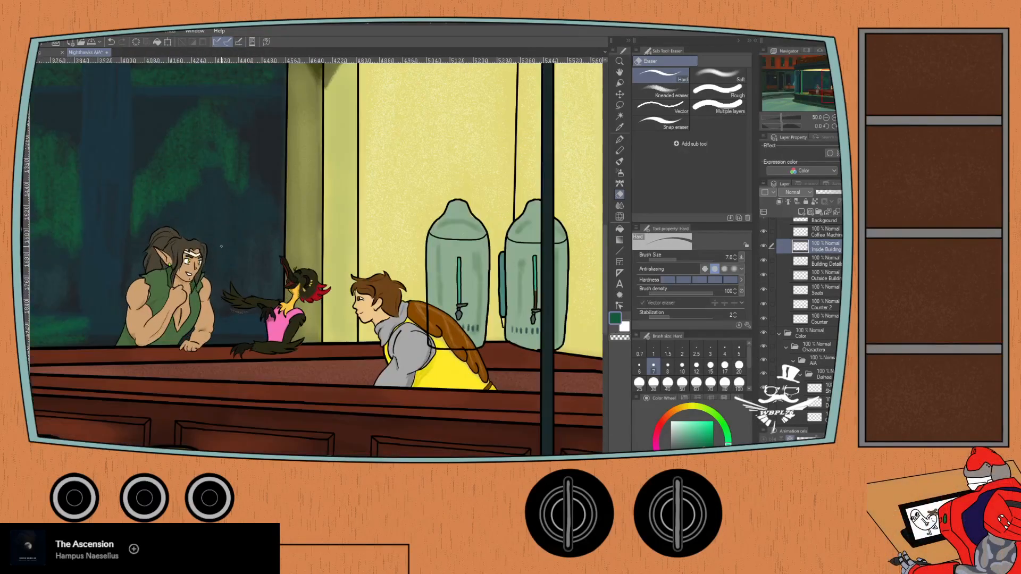
left_click(815, 234)
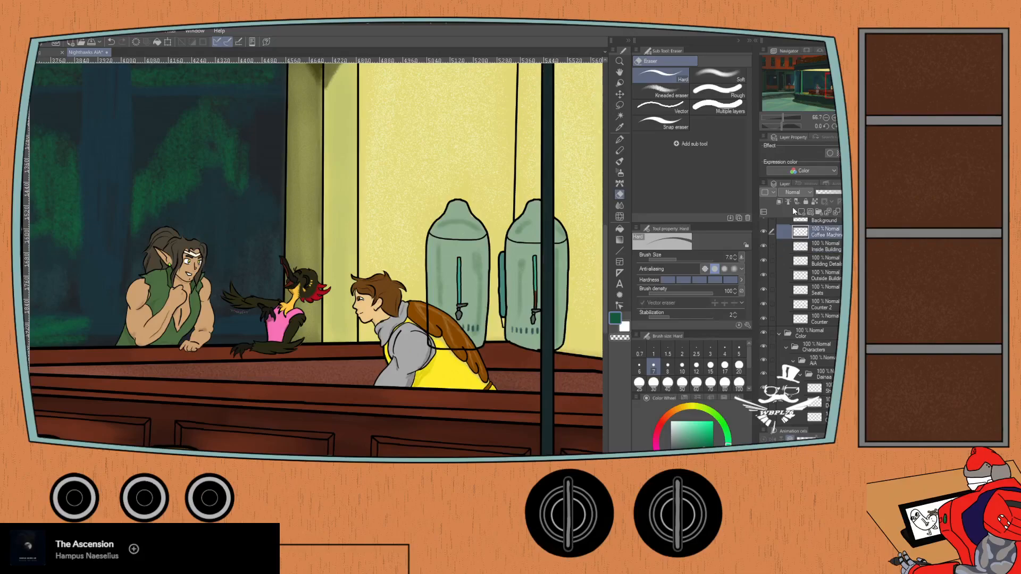
scroll(425, 335, "up", 3)
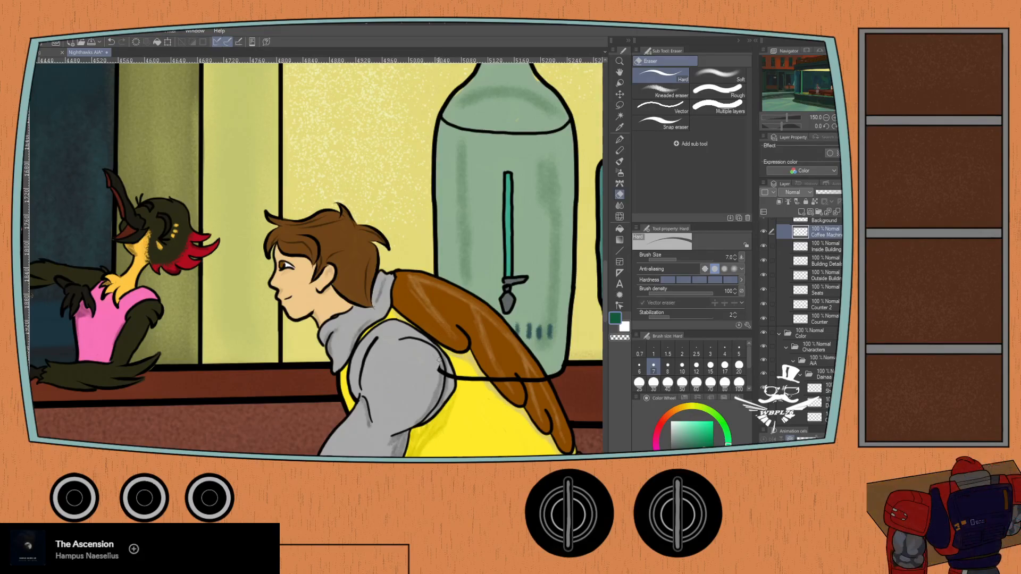
mouse_move(452, 367)
left_mouse_down()
mouse_move(466, 396)
mouse_move(467, 366)
mouse_move(481, 397)
mouse_move(478, 364)
mouse_move(478, 396)
mouse_move(479, 363)
mouse_move(492, 383)
mouse_move(501, 383)
mouse_move(486, 360)
mouse_move(525, 375)
left_mouse_up()
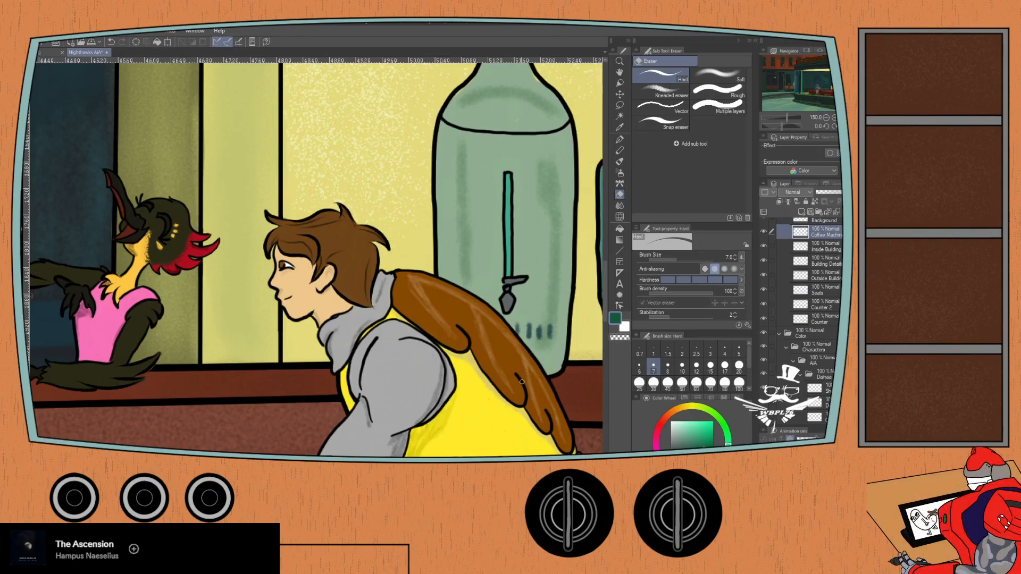
- Check the whole diner scene and save the illustration
scroll(522, 381, "down", 4)
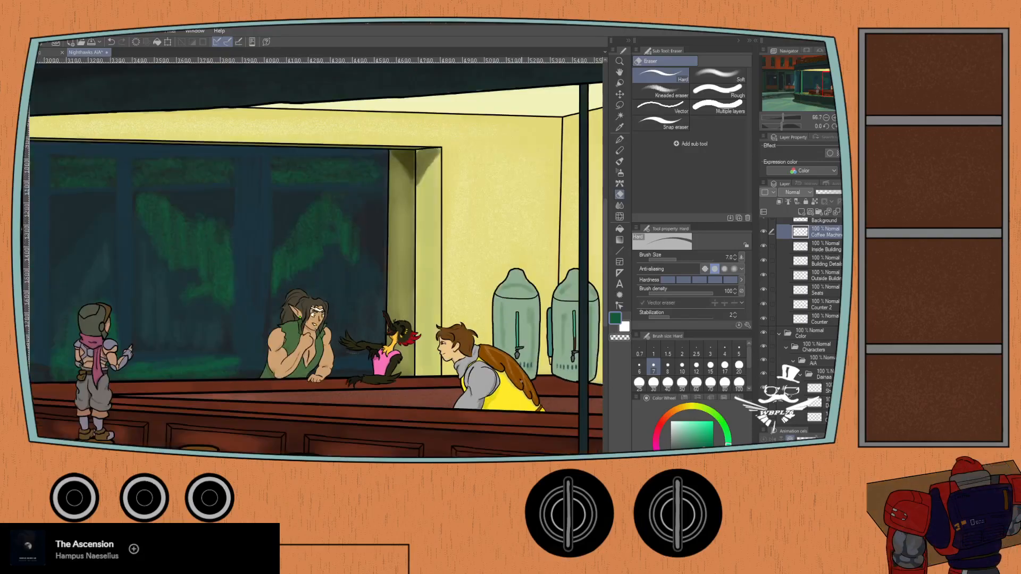
mouse_move(131, 336)
left_mouse_down()
mouse_move(292, 344)
mouse_move(215, 315)
left_mouse_up()
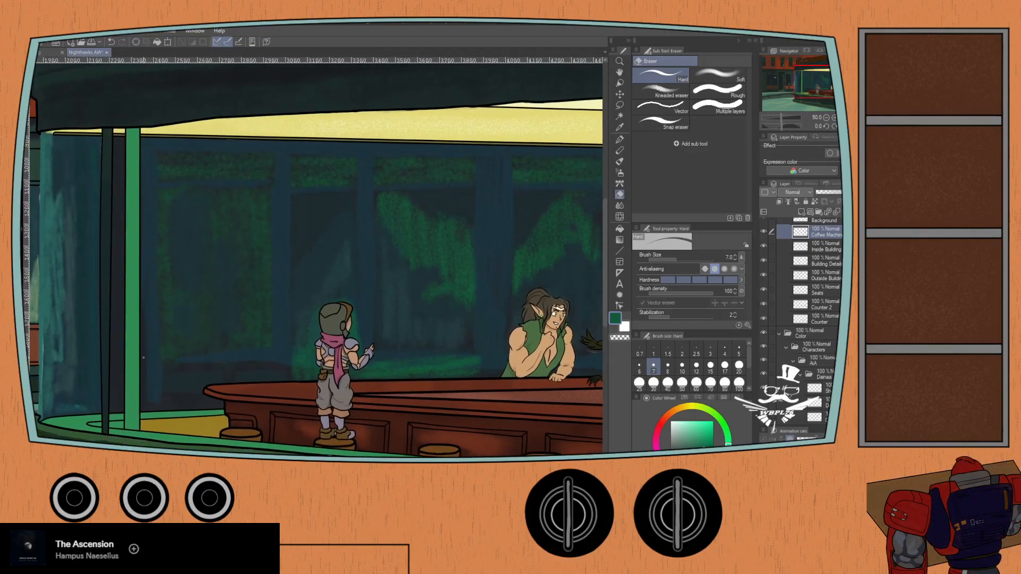
scroll(197, 308, "down", 2)
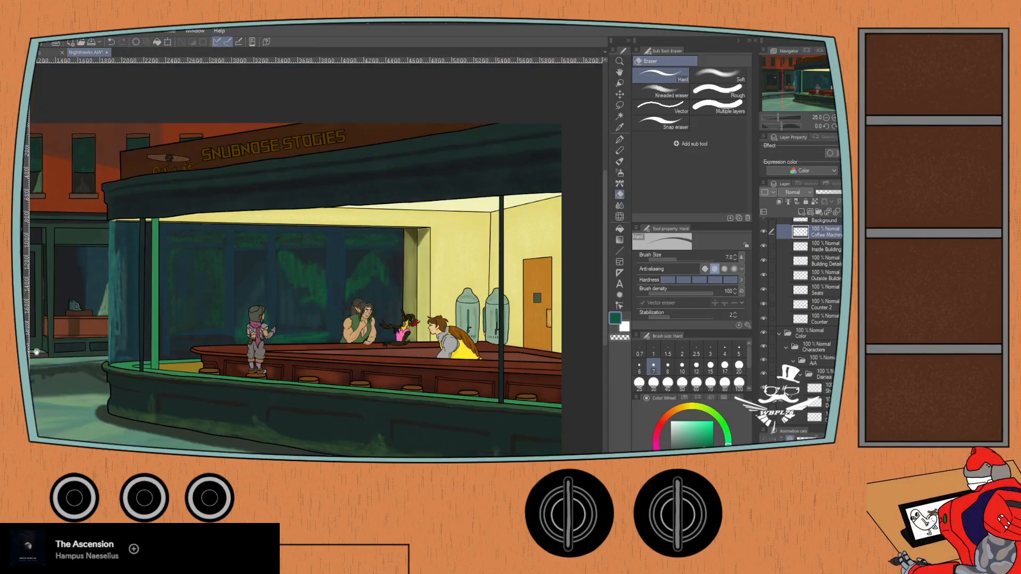
left_click_drag(36, 351, 191, 309)
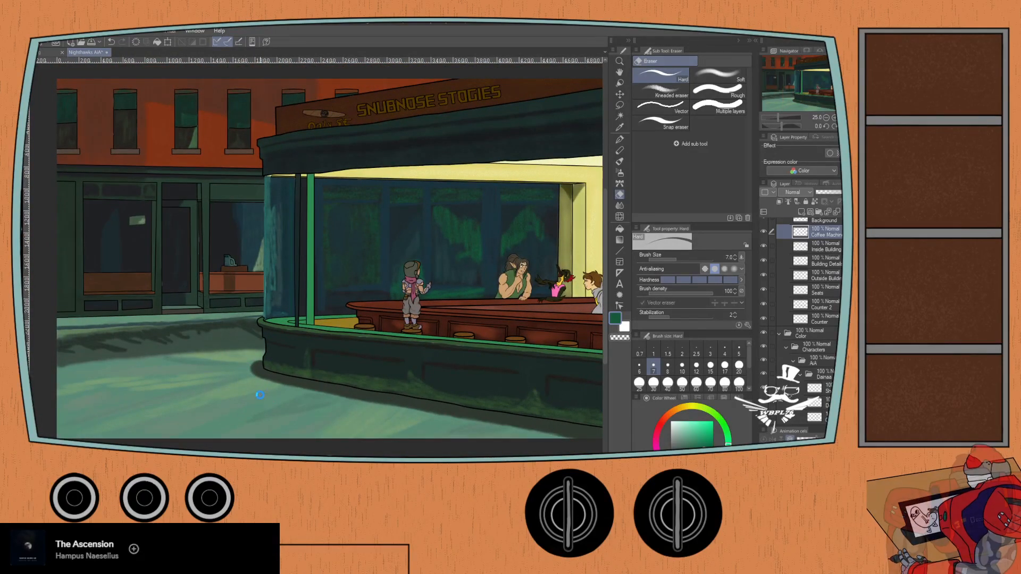
key("ctrl+s")
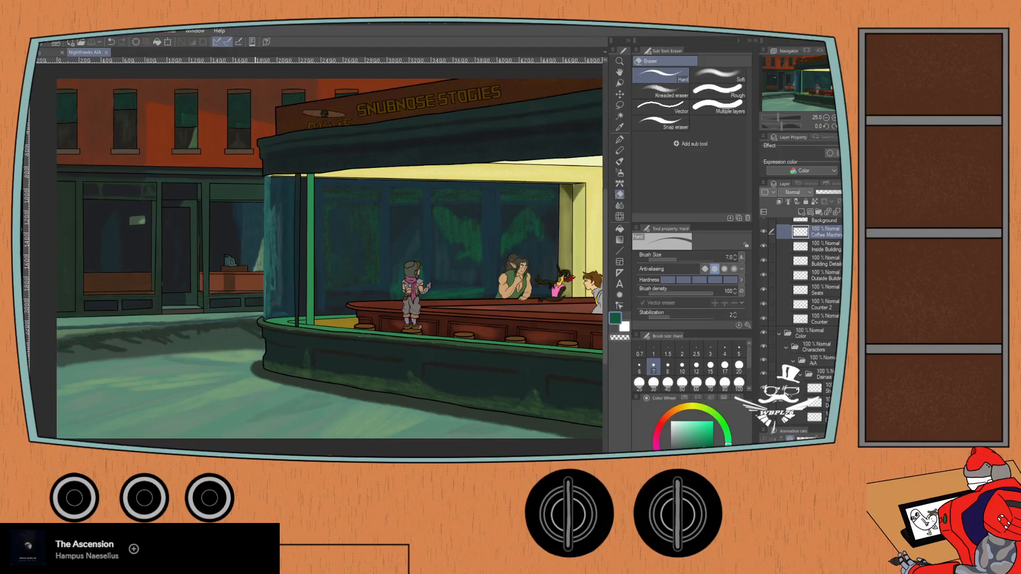
- Collapse the Color and Lines layer folders, including the Characters subfolder in Color and the Diner subfolder in Lines
scroll(223, 343, "down", 2)
scroll(230, 351, "up", 2)
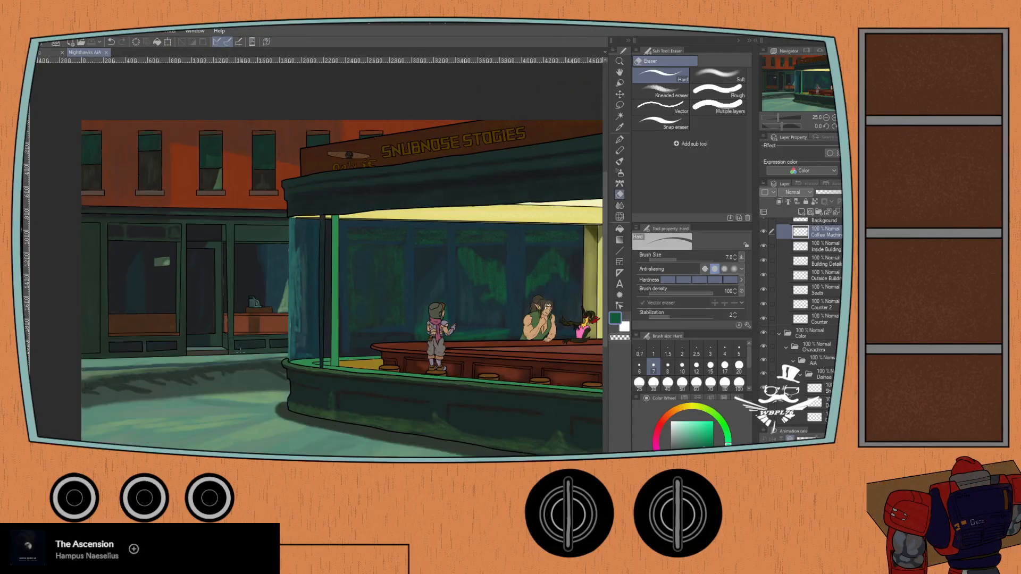
left_click_drag(382, 350, 185, 313)
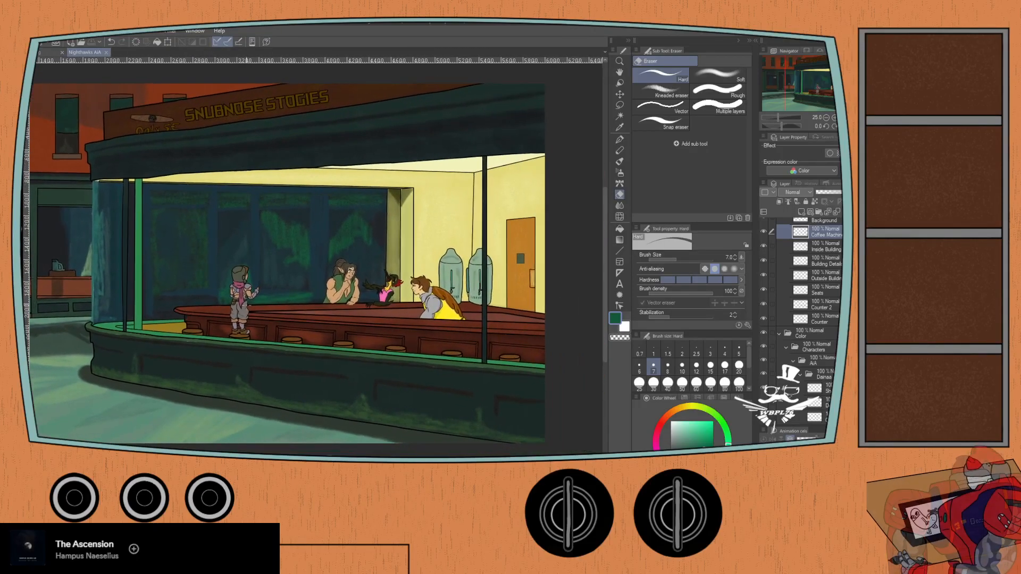
left_click(799, 375)
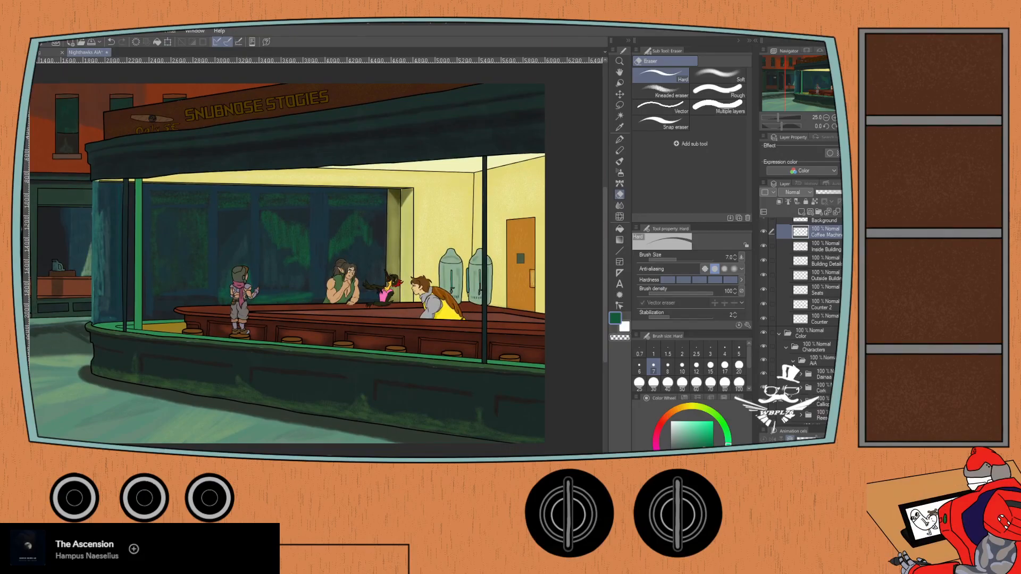
left_click(786, 347)
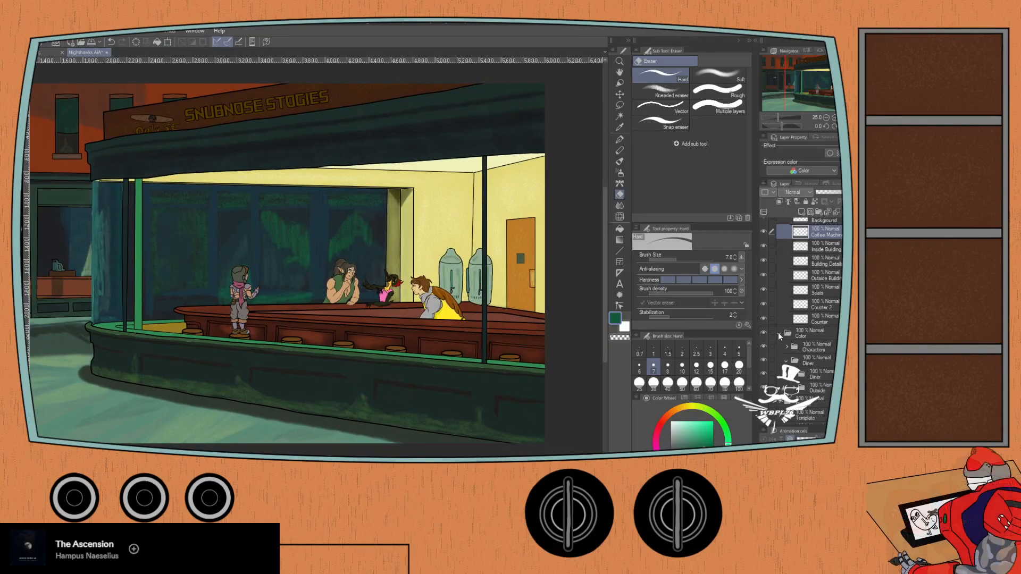
left_click(778, 333)
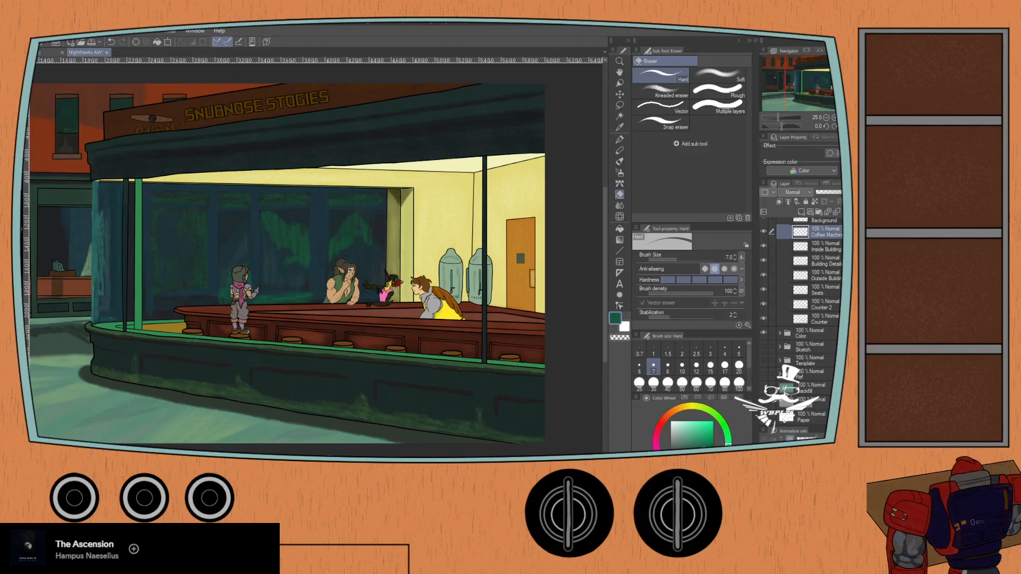
scroll(781, 266, "up", 4)
left_click(786, 247)
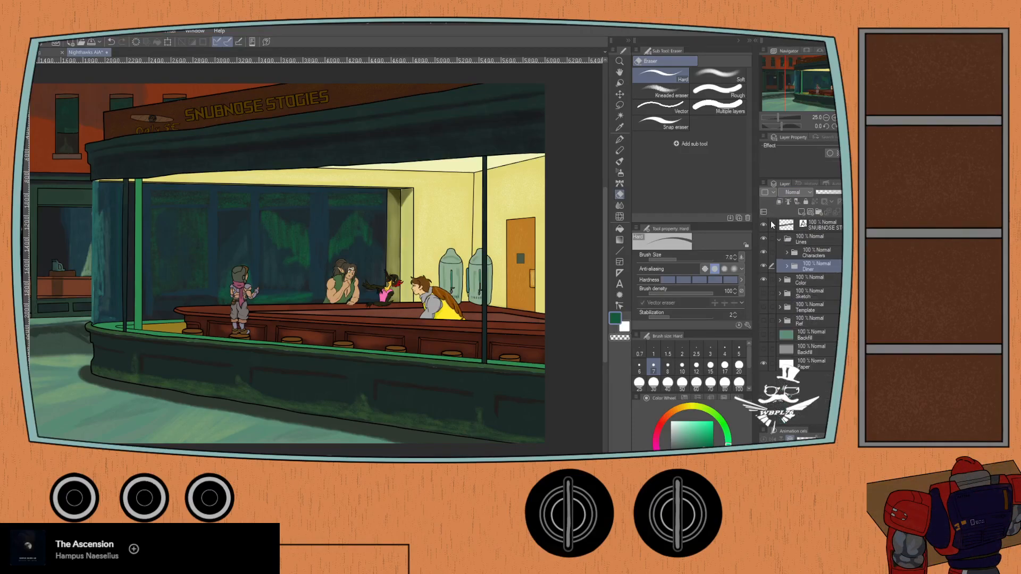
left_click(772, 236)
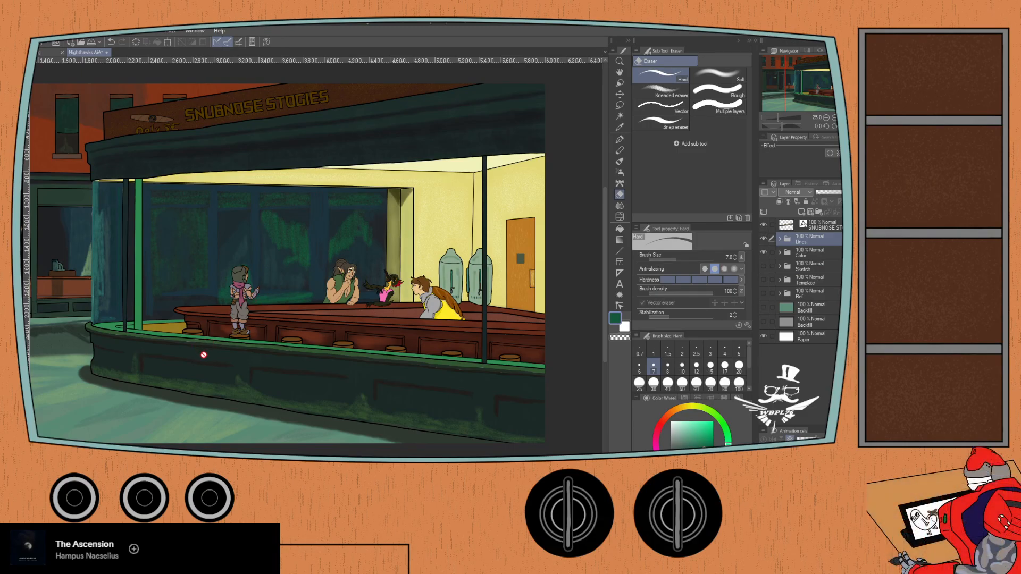
- Select the details layer in the Calliope folder among the Color group's characters, which holds the glitter beneath the bird figure's outstretched wing
scroll(205, 355, "up", 1)
left_click_drag(283, 348, 101, 396)
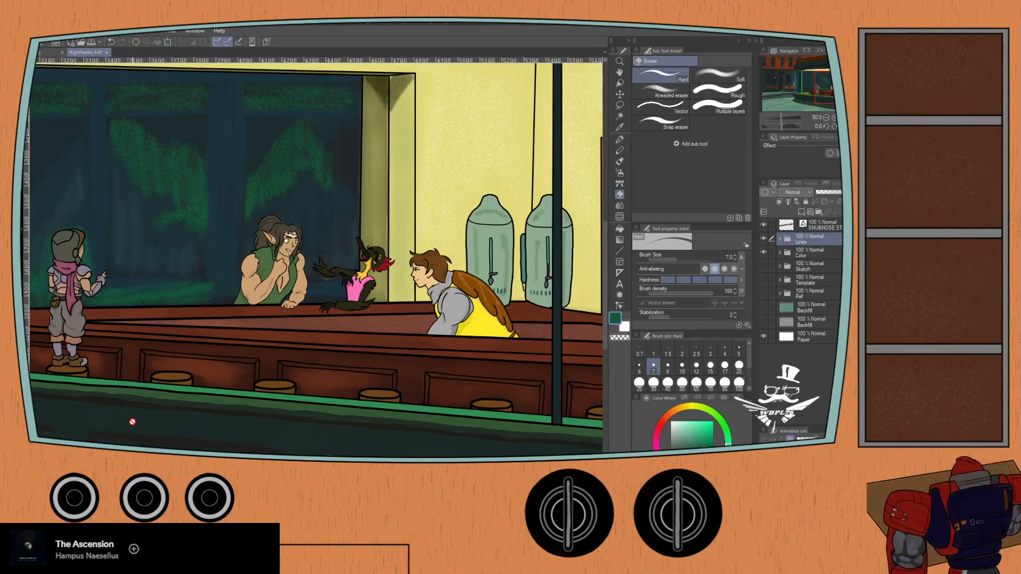
scroll(288, 314, "up", 3)
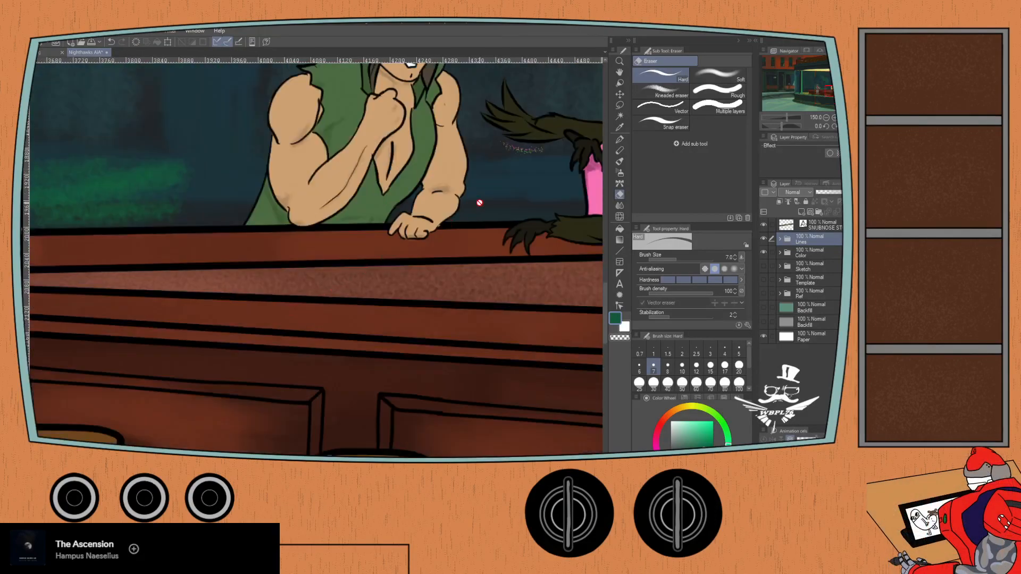
scroll(480, 203, "down", 5)
scroll(307, 263, "up", 10)
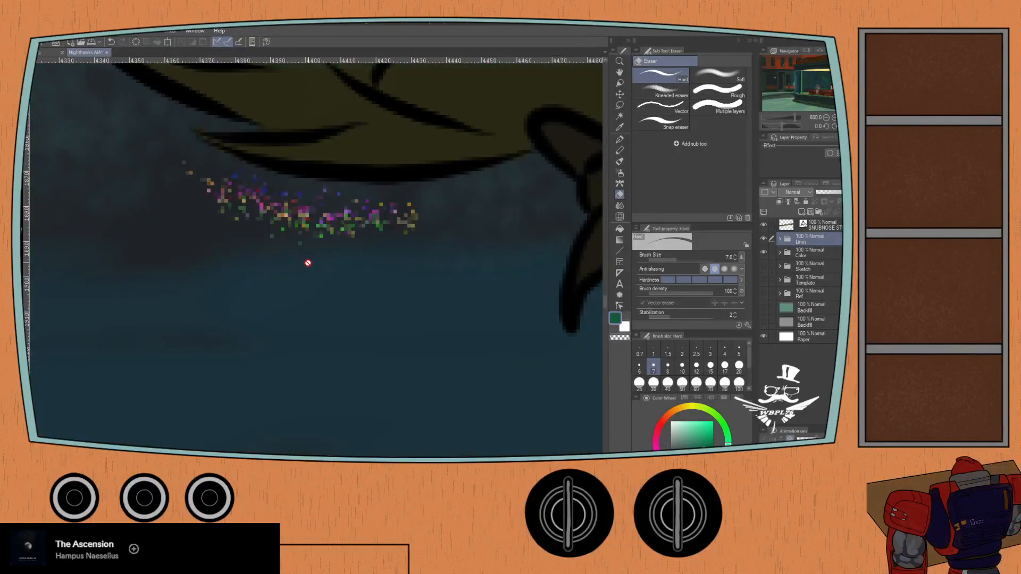
scroll(308, 263, "down", 4)
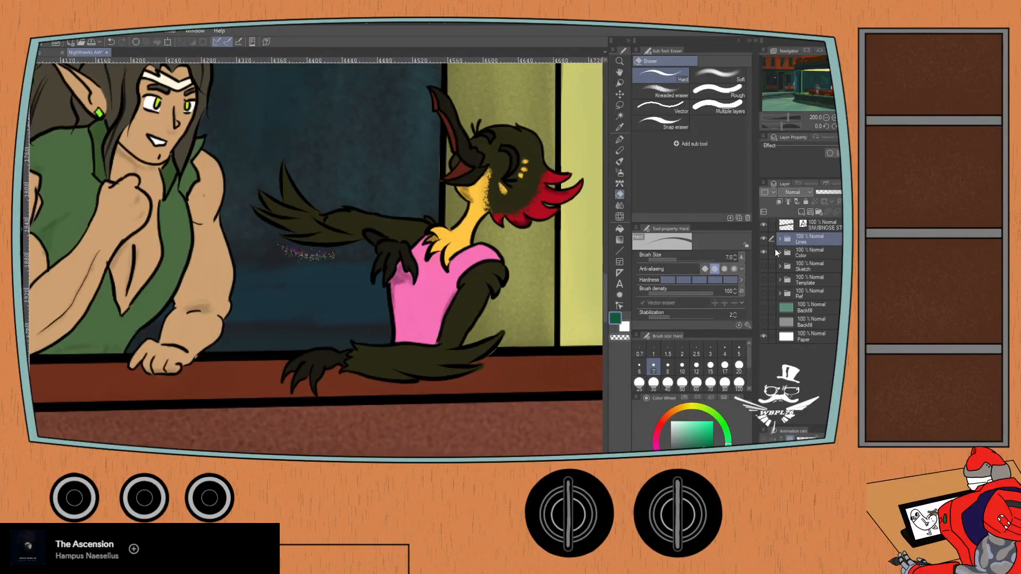
left_click(779, 253)
left_click(786, 282)
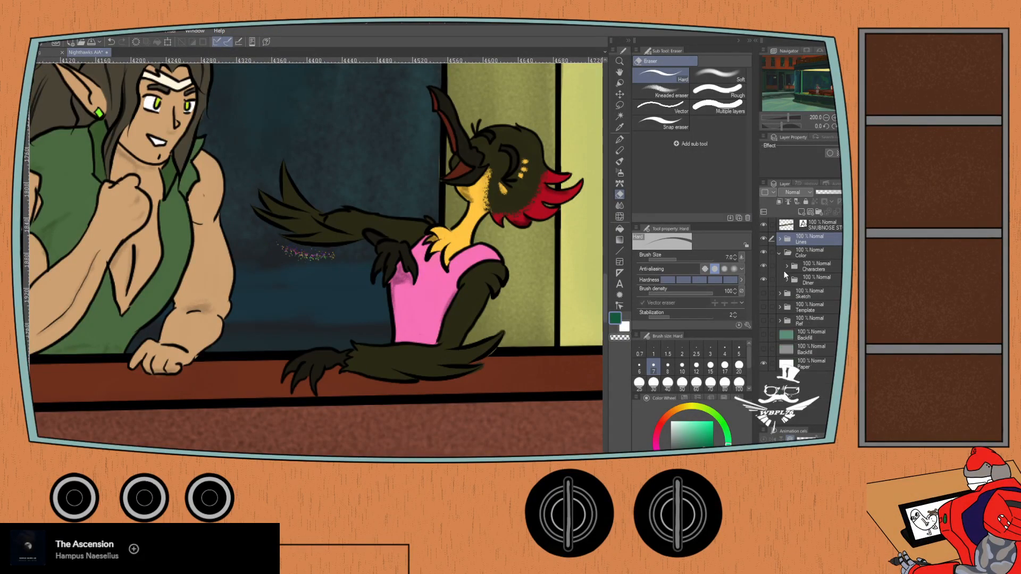
left_click(786, 266)
left_click(794, 281)
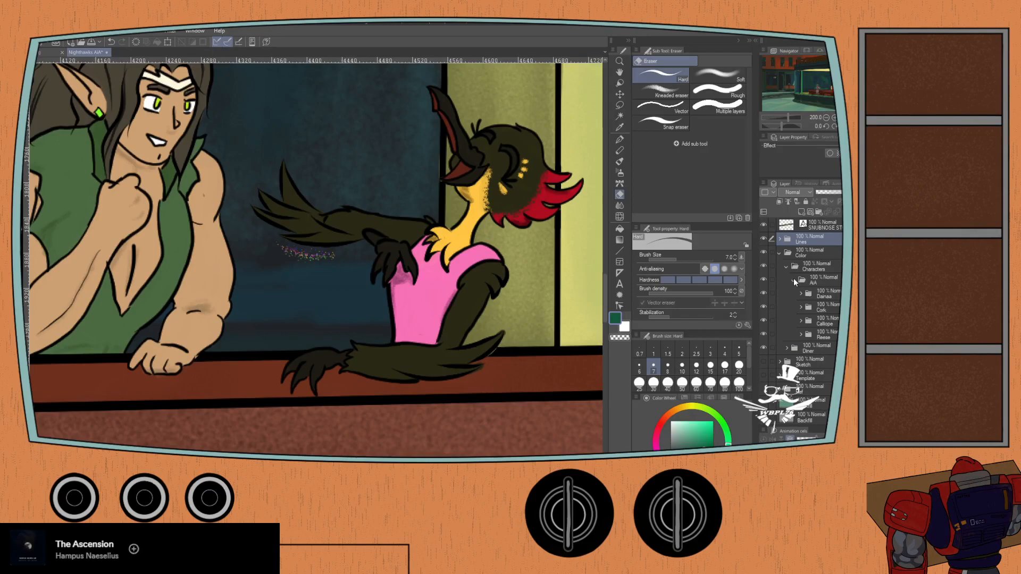
left_click(800, 320)
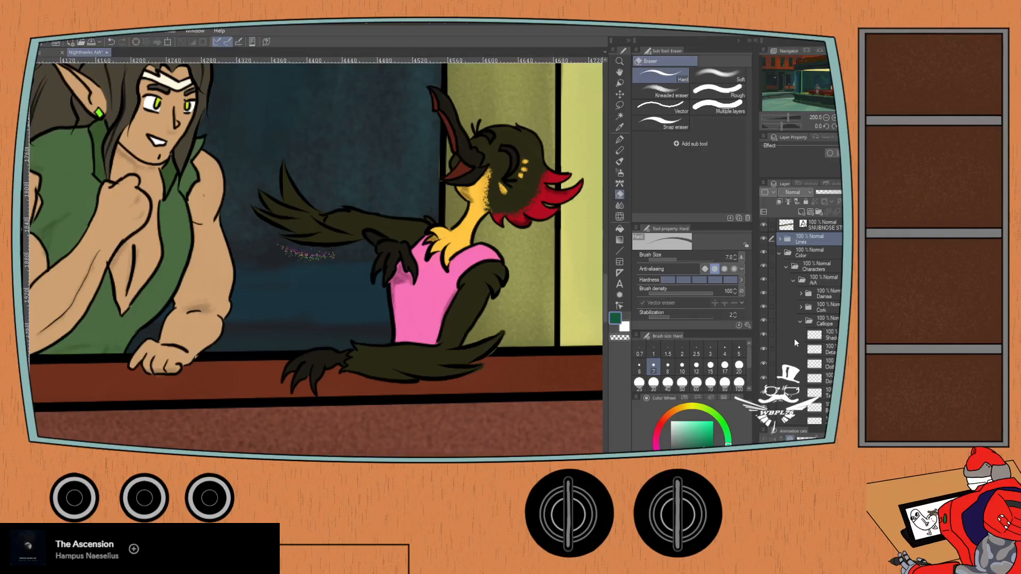
left_click(830, 354)
- Erase the multicoloured glitter specks beneath the bird figure's outstretched wing
key("ctrl+plus")
key("ctrl+plus")
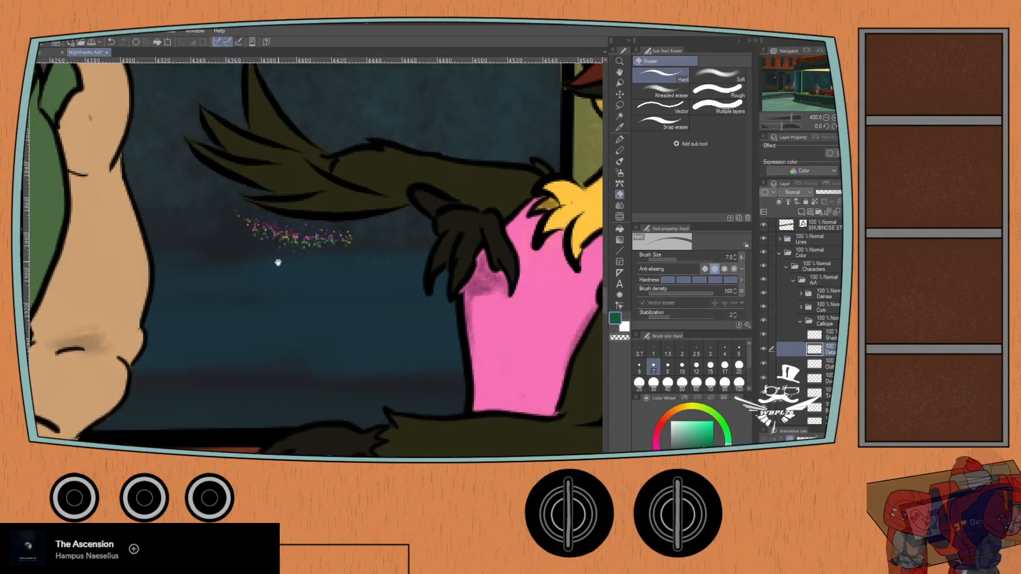
left_click_drag(277, 263, 249, 303)
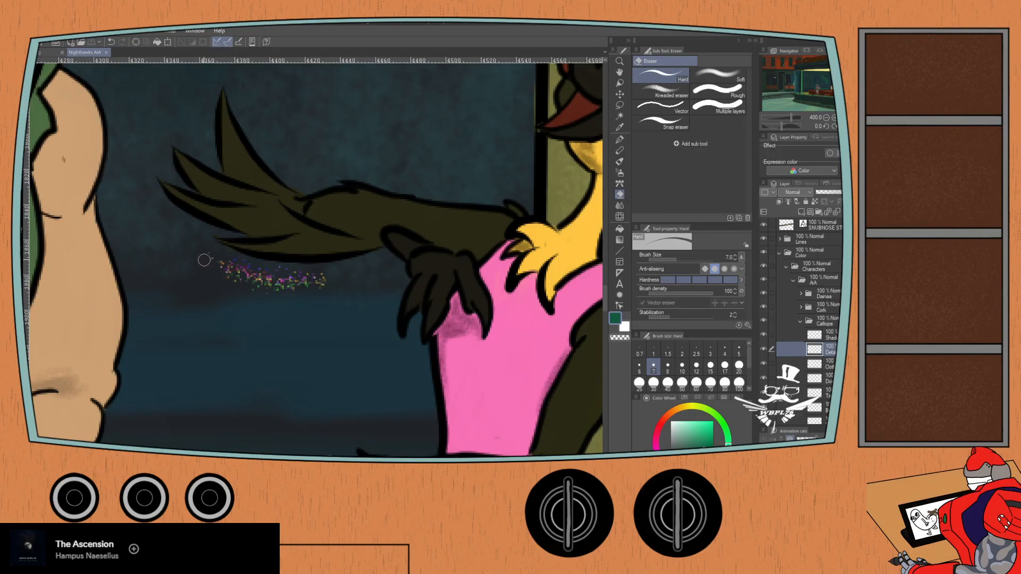
mouse_move(242, 266)
left_mouse_down()
mouse_move(300, 303)
mouse_move(238, 274)
mouse_move(262, 294)
mouse_move(307, 299)
mouse_move(275, 260)
mouse_move(312, 278)
left_mouse_up()
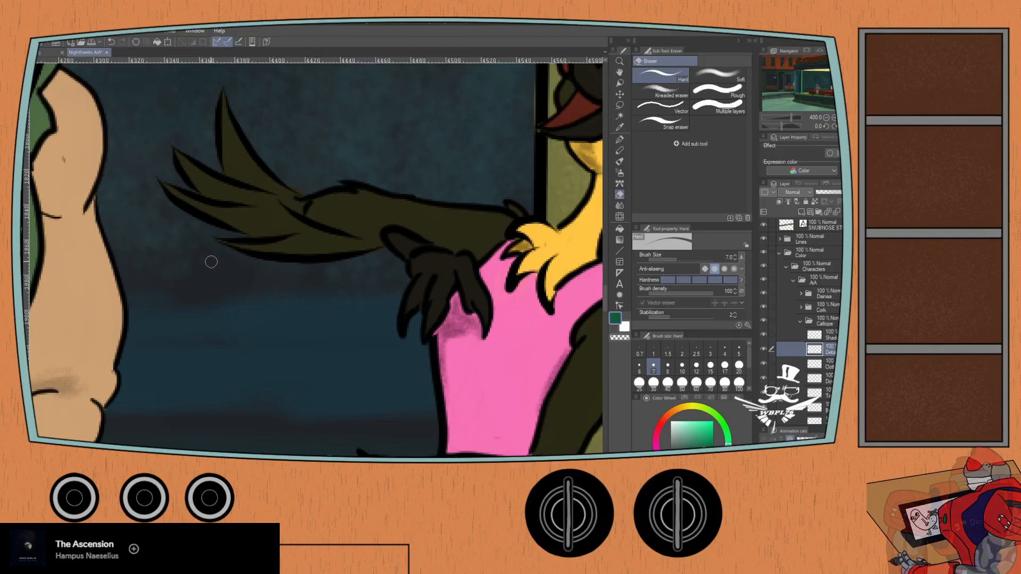
- Try the Spray airbrush beneath the bird figure's outstretched wing, reducing the brush size to 40, and undo the strokes
scroll(233, 289, "down", 2)
key("p")
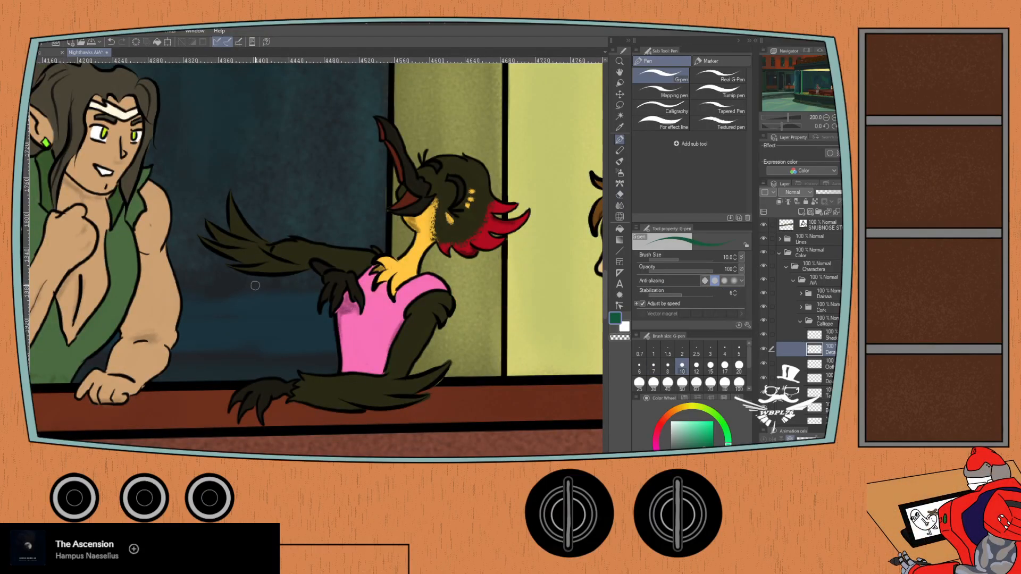
key("p")
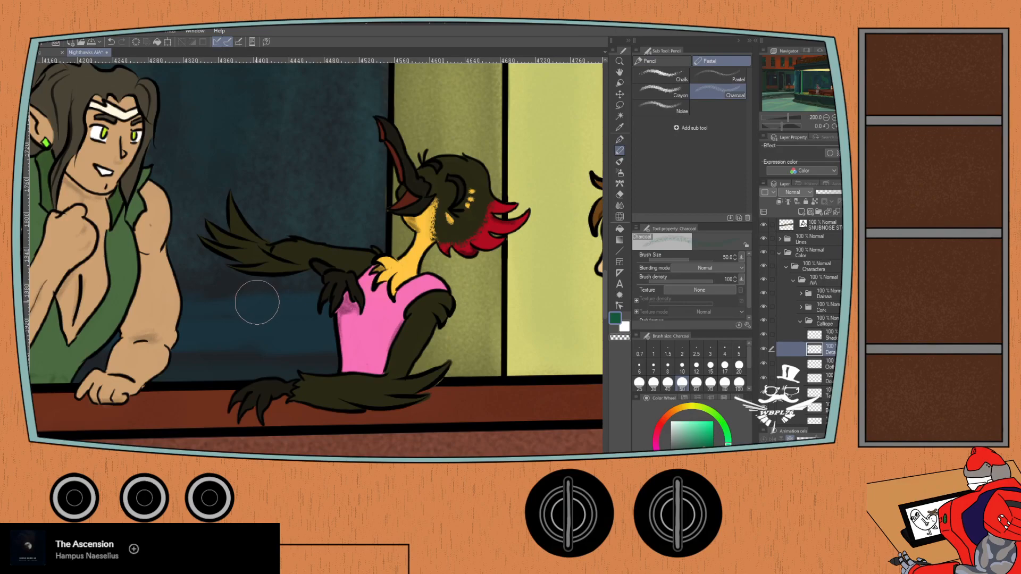
key("b")
key("b")
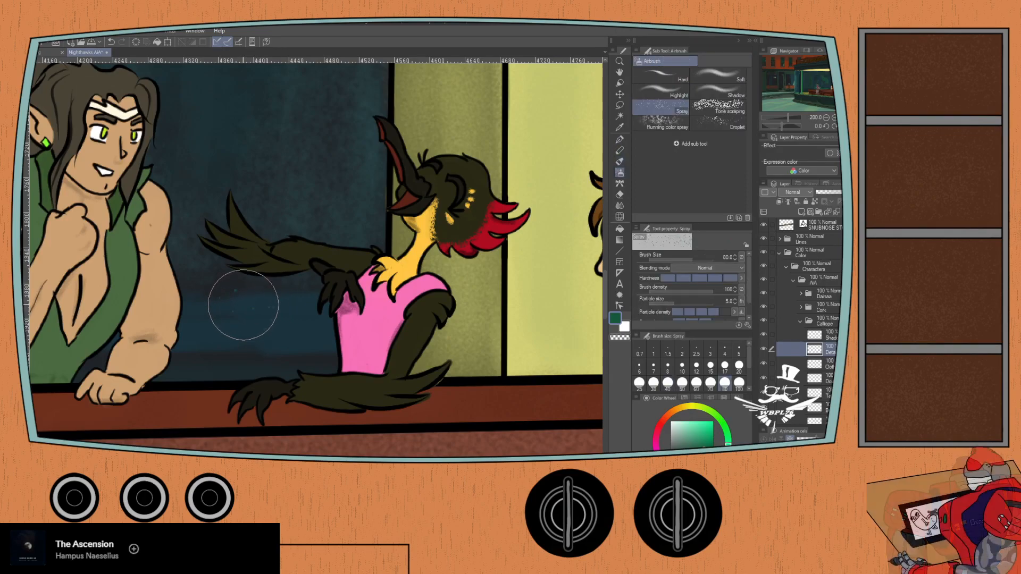
key("ctrl+z")
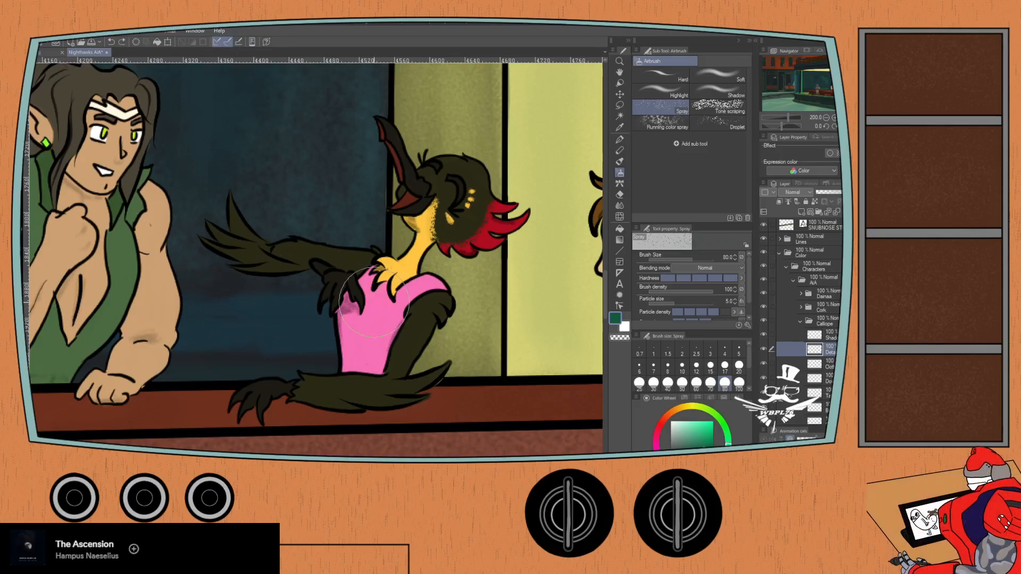
left_click(668, 382)
mouse_move(282, 303)
left_mouse_down()
mouse_move(221, 283)
mouse_move(195, 261)
left_mouse_up()
key("ctrl+z")
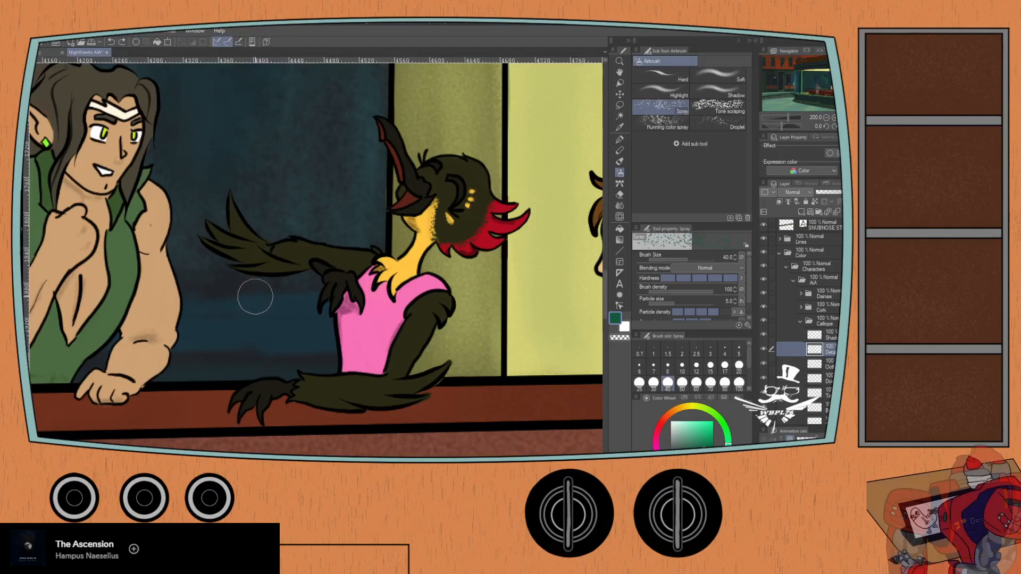
- Choose the Glitter effect decoration brush and try a stroke beneath the bird figure's outstretched wing, undoing it
key("b")
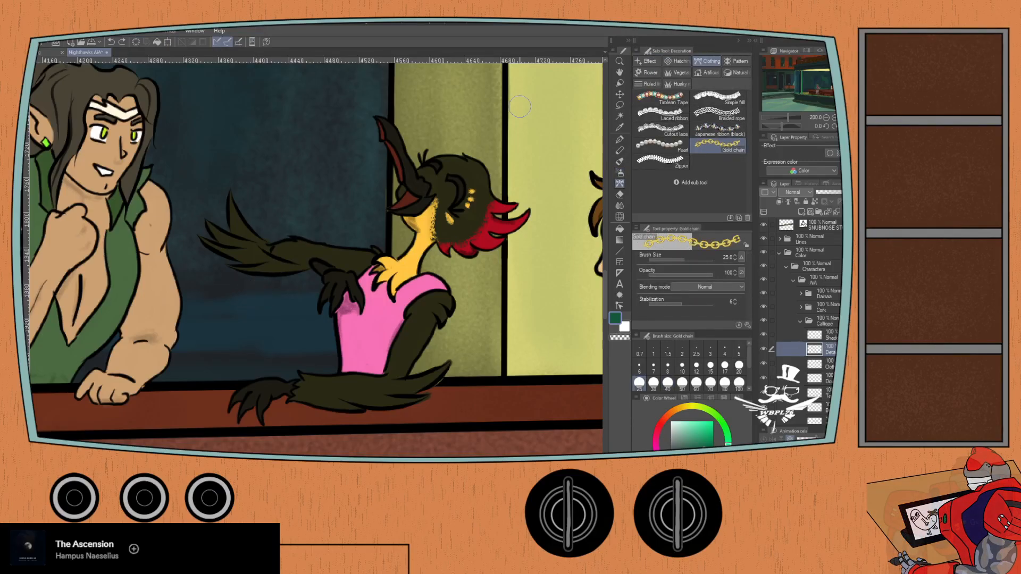
left_click(637, 60)
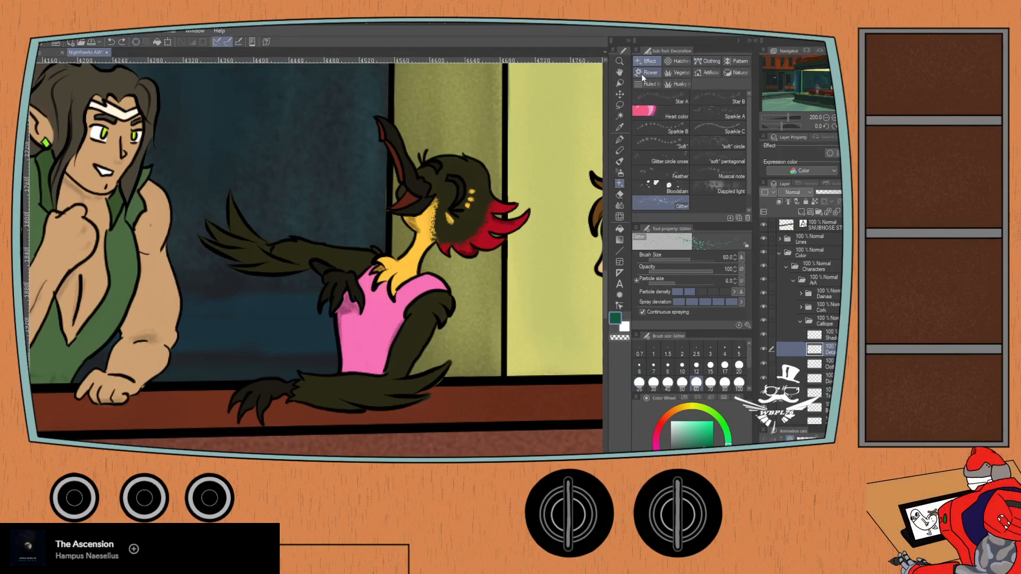
left_click(697, 125)
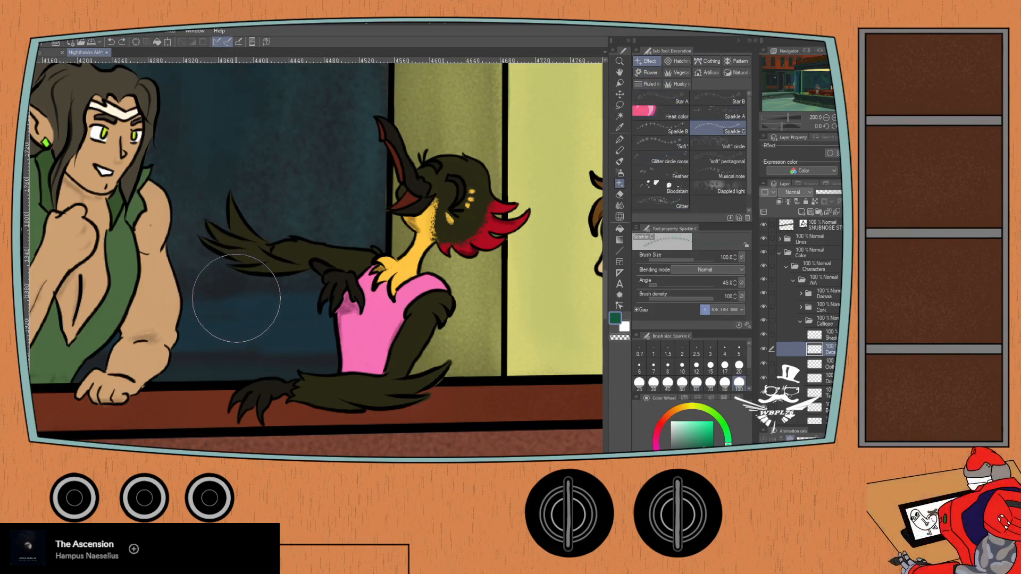
left_click(643, 200)
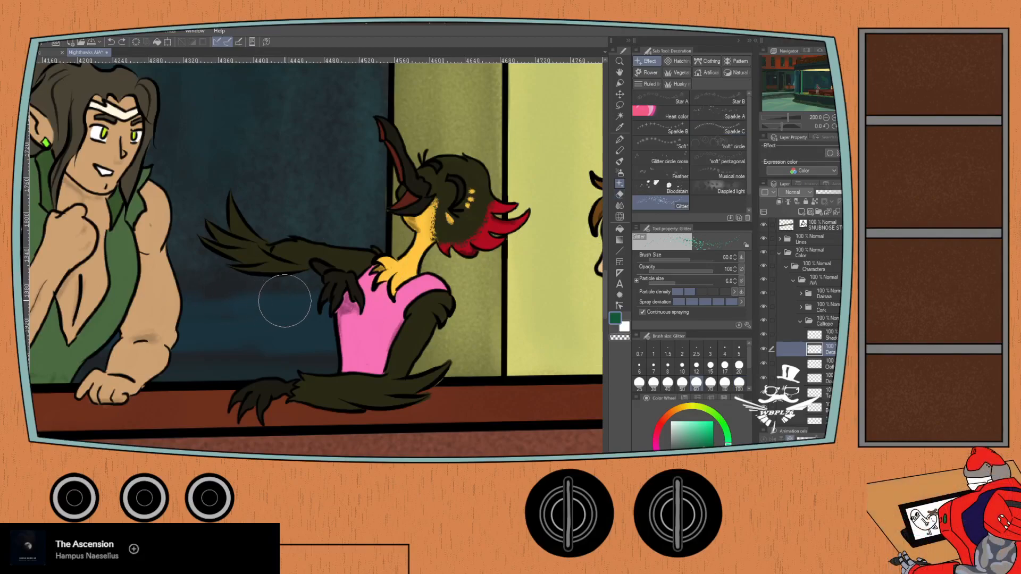
mouse_move(285, 302)
left_mouse_down()
mouse_move(244, 300)
mouse_move(207, 279)
left_mouse_up()
key("ctrl+z")
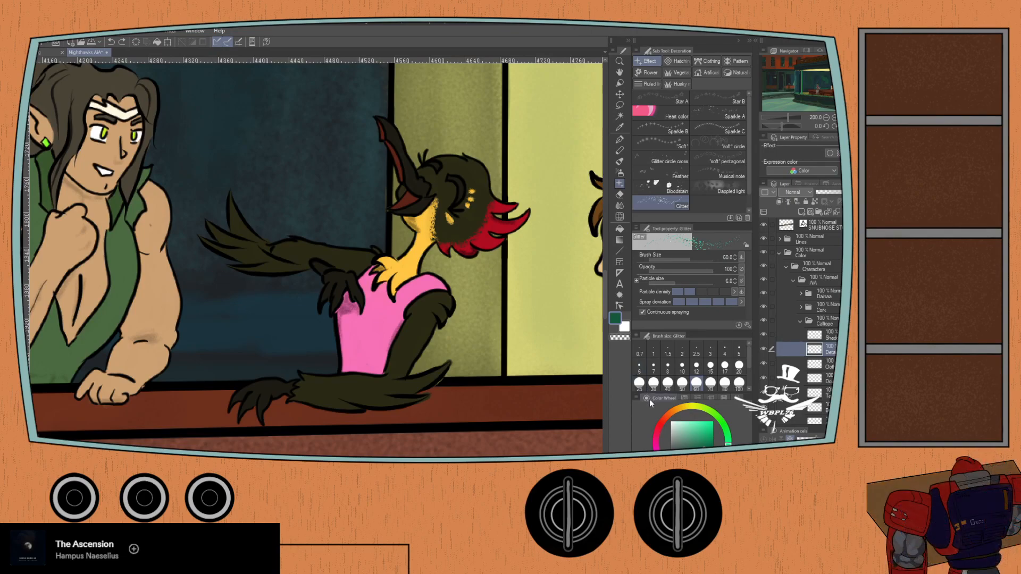
- Set the colour to red from the StrongTone set and try a size 20 glitter stroke beneath the wing, undoing it
left_click(677, 396)
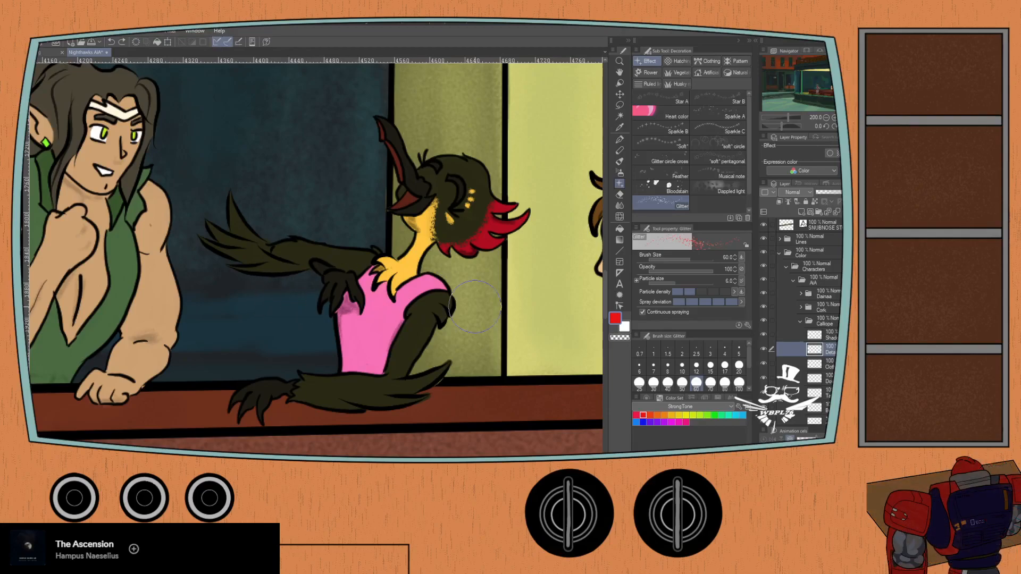
left_click(668, 369)
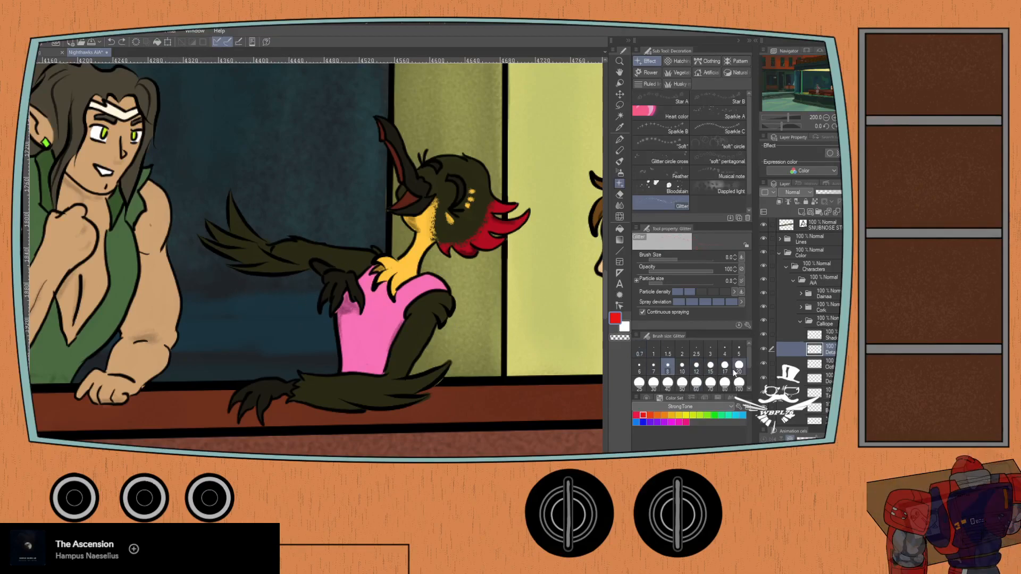
left_click(739, 366)
mouse_move(292, 296)
left_mouse_down()
mouse_move(227, 284)
mouse_move(194, 266)
left_mouse_up()
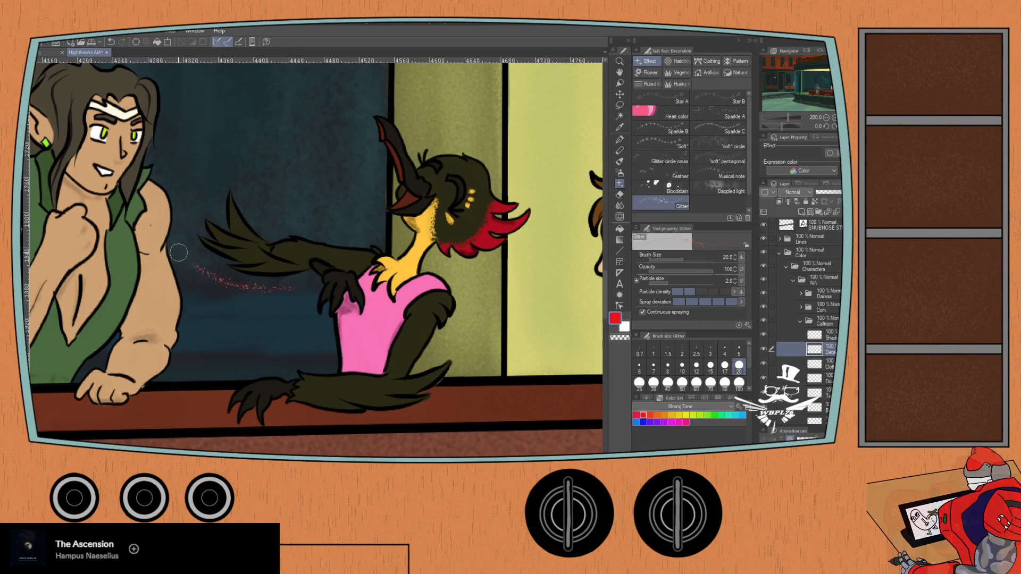
key("ctrl+z")
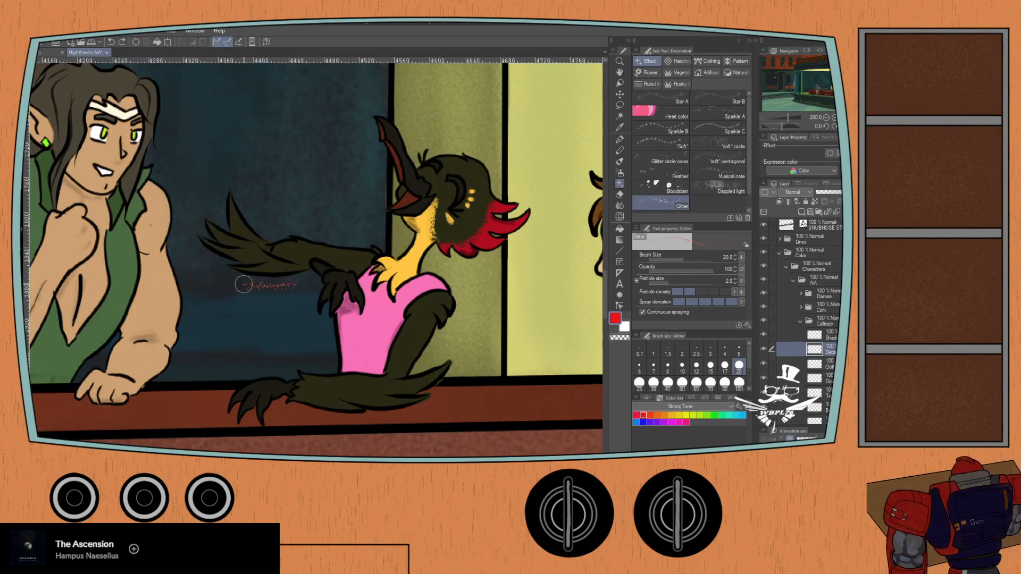
- Try a red glitter trail at brush size 30 beneath the bird figure's outstretched wing and undo it
left_click(653, 382)
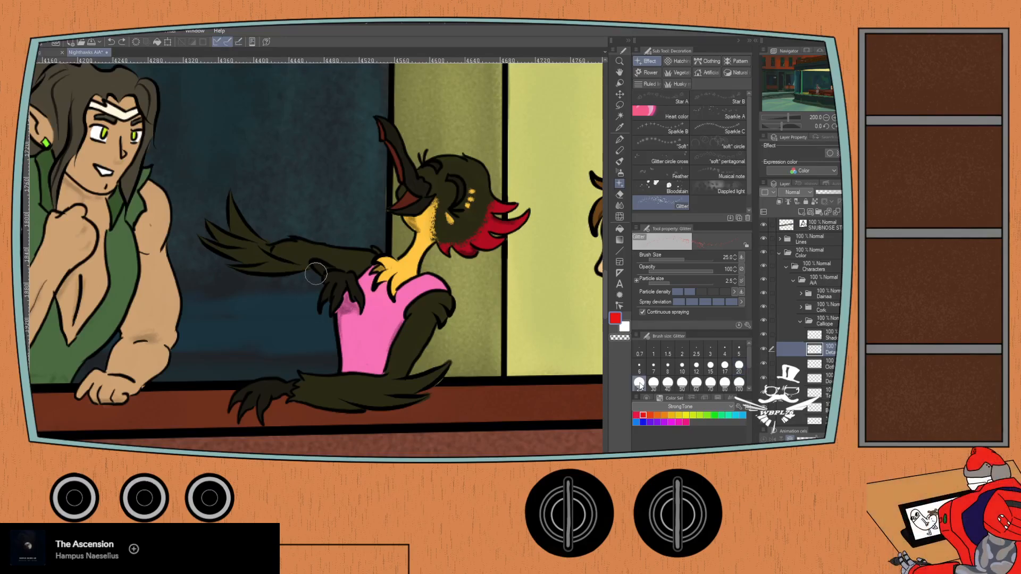
mouse_move(289, 287)
left_mouse_down()
mouse_move(226, 281)
mouse_move(200, 265)
left_mouse_up()
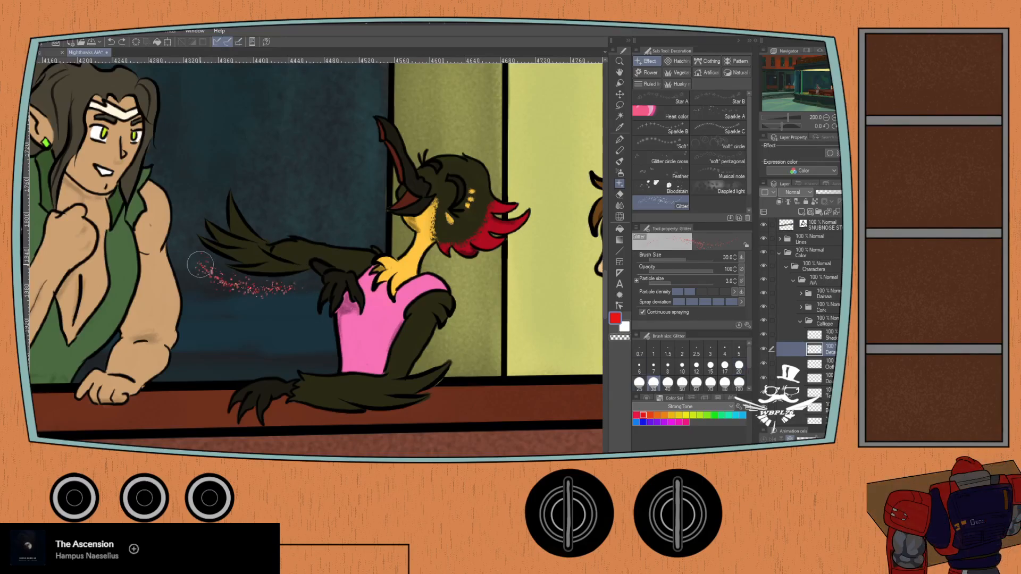
scroll(180, 254, "down", 5)
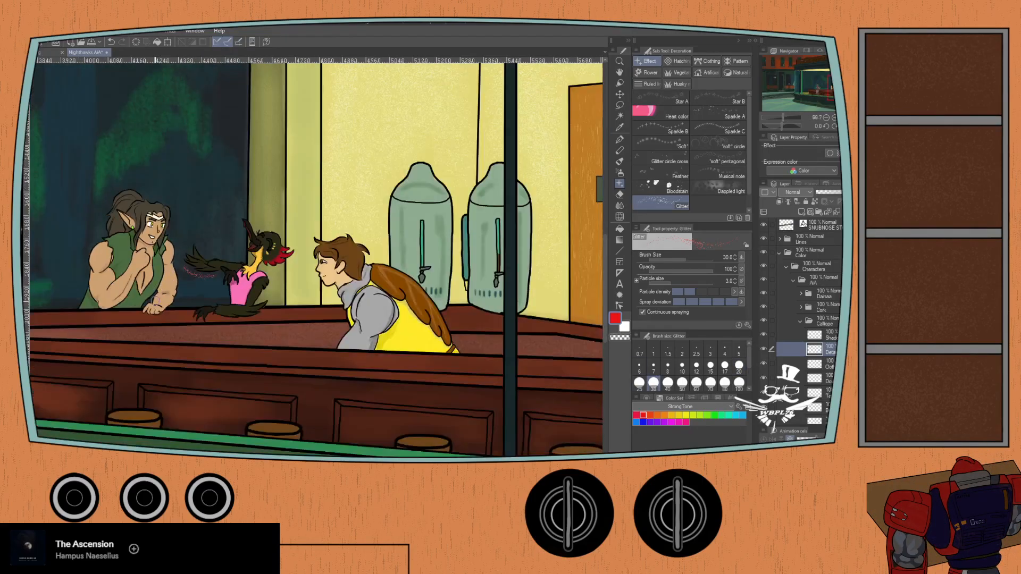
scroll(170, 307, "up", 2)
scroll(170, 308, "up", 4)
key("ctrl+z")
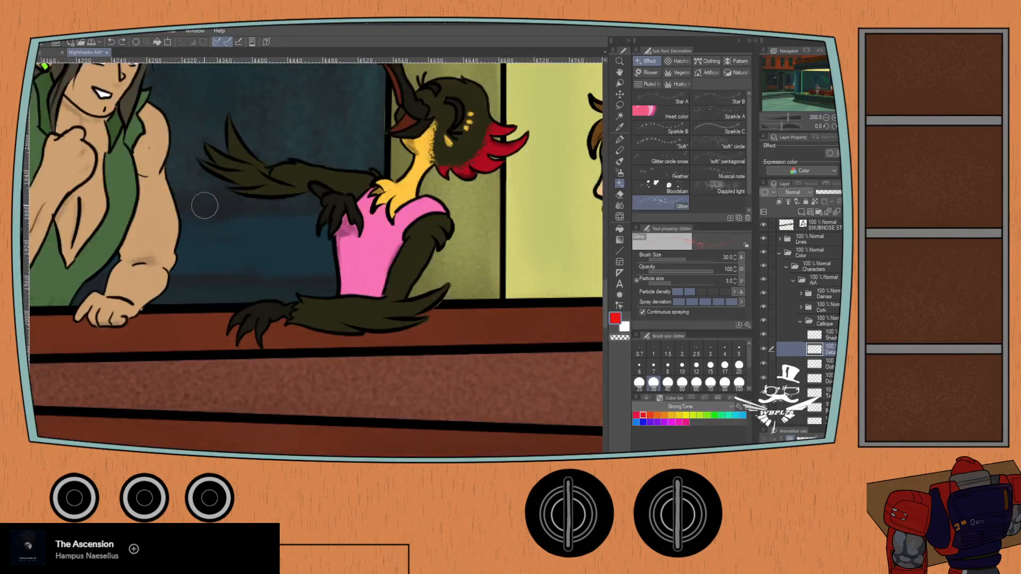
- Try another red glitter sweep beneath the bird figure's outstretched wing and undo the recent strokes
mouse_move(289, 222)
left_mouse_down()
mouse_move(259, 219)
mouse_move(272, 206)
mouse_move(283, 227)
mouse_move(273, 213)
mouse_move(202, 186)
mouse_move(201, 201)
mouse_move(233, 241)
mouse_move(259, 248)
mouse_move(270, 239)
mouse_move(242, 207)
left_mouse_up()
key("ctrl+z")
key("ctrl+z")
key("ctrl+z")
key("ctrl+z")
- Layer size 30 glitter strokes in red, yellow, green, blue and purple beneath the bird figure's outstretched wing
mouse_move(297, 209)
left_mouse_down()
mouse_move(247, 214)
mouse_move(202, 186)
mouse_move(287, 228)
mouse_move(258, 230)
mouse_move(199, 199)
mouse_move(271, 246)
mouse_move(233, 238)
mouse_move(204, 224)
mouse_move(184, 186)
left_mouse_up()
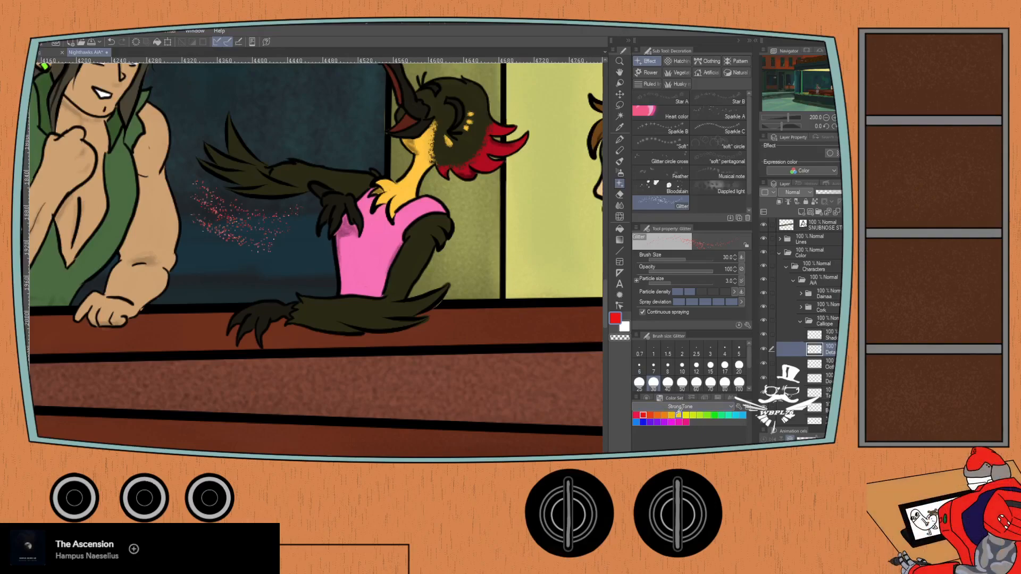
mouse_move(274, 225)
left_mouse_down()
mouse_move(210, 201)
mouse_move(276, 232)
mouse_move(212, 218)
mouse_move(268, 250)
mouse_move(196, 227)
left_mouse_up()
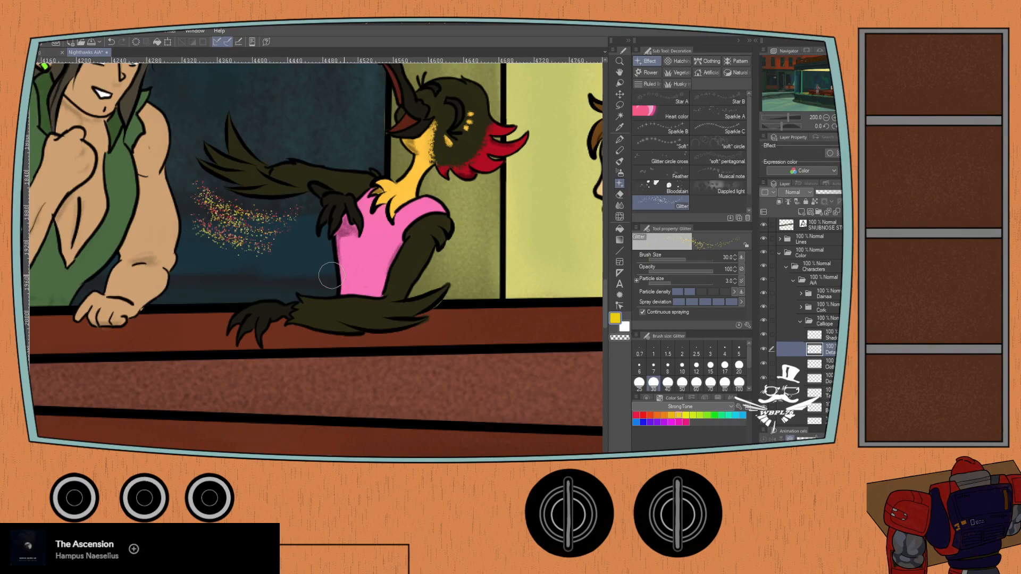
left_click(715, 415)
mouse_move(269, 224)
left_mouse_down()
mouse_move(219, 213)
mouse_move(264, 239)
mouse_move(203, 219)
mouse_move(240, 252)
left_mouse_up()
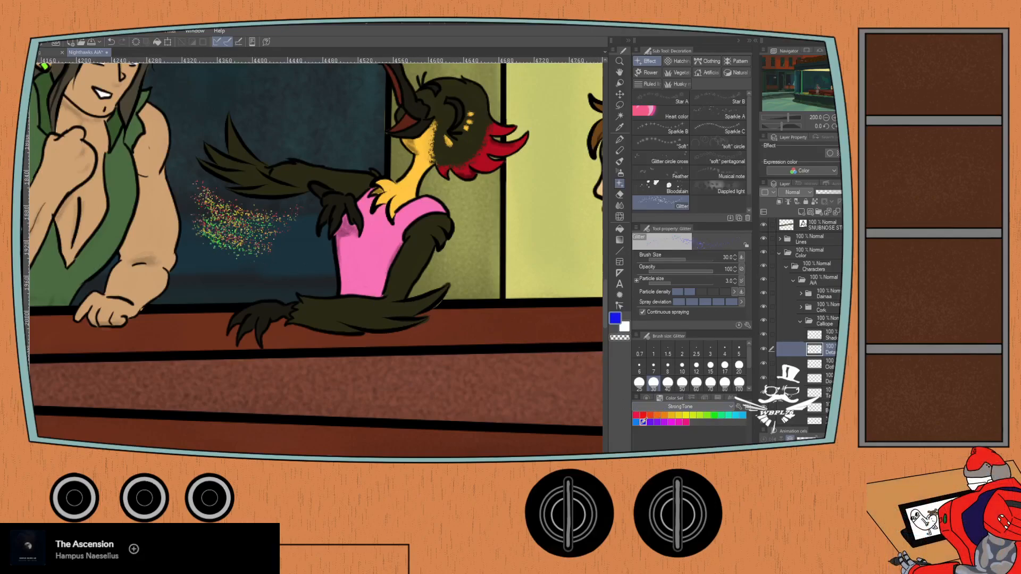
mouse_move(282, 209)
left_mouse_down()
mouse_move(206, 185)
mouse_move(285, 230)
mouse_move(215, 211)
mouse_move(255, 242)
mouse_move(199, 218)
mouse_move(252, 257)
mouse_move(267, 243)
left_mouse_up()
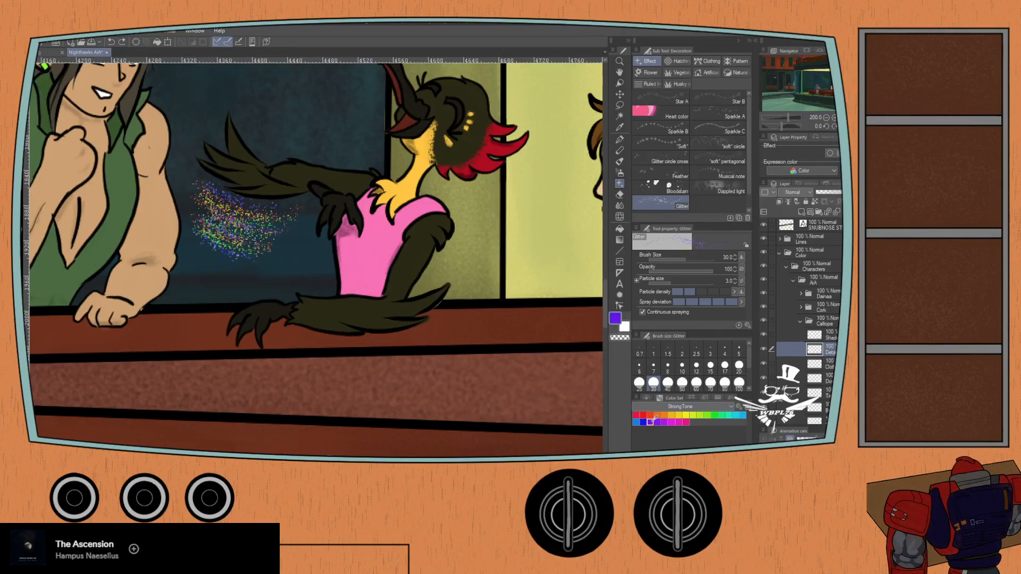
mouse_move(291, 222)
left_mouse_down()
mouse_move(240, 231)
mouse_move(209, 217)
mouse_move(279, 249)
mouse_move(196, 244)
left_mouse_up()
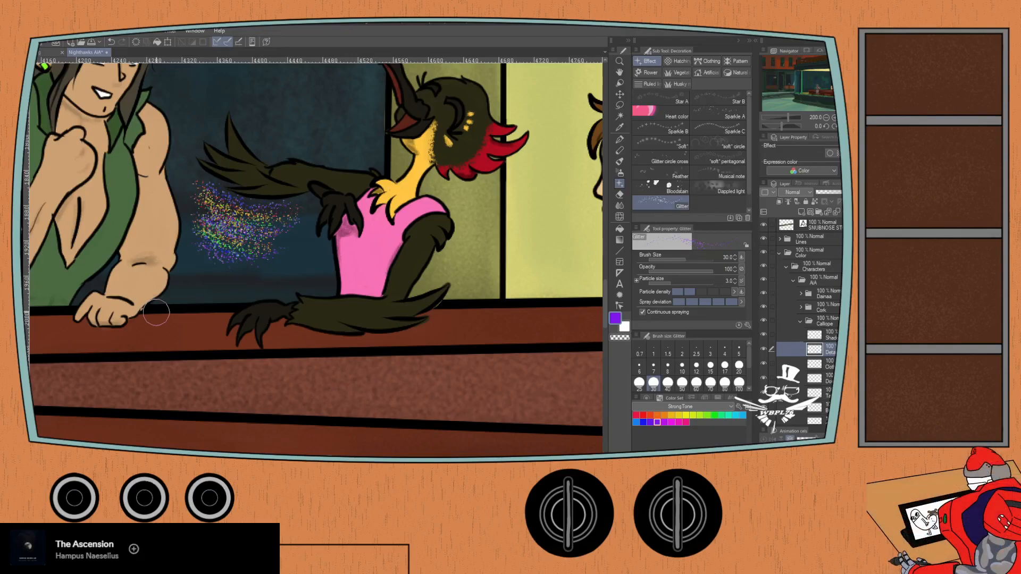
- Set the colour to pink from the StrongTone set and save the illustration
scroll(155, 311, "down", 5)
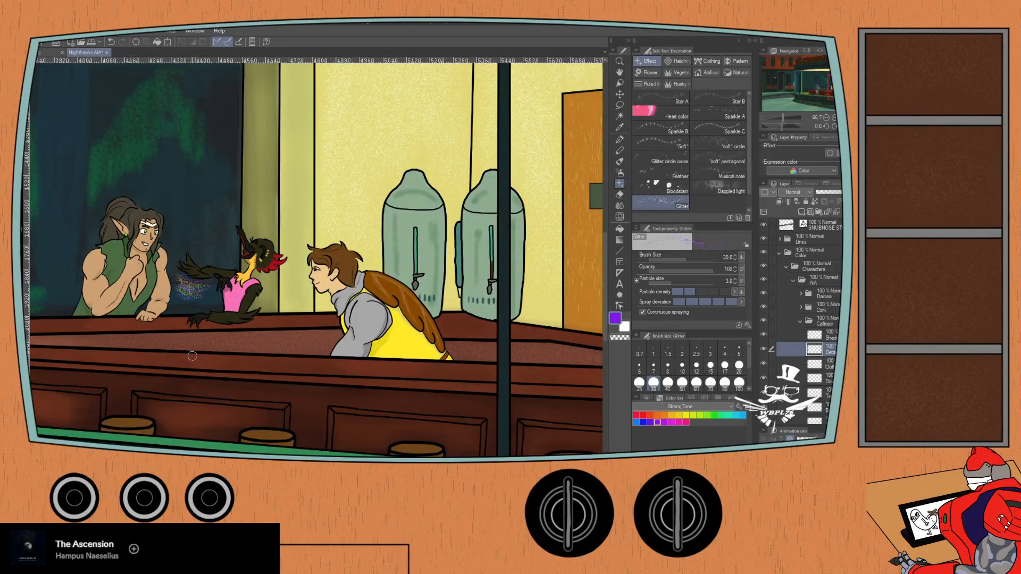
scroll(192, 356, "up", 2)
left_click(686, 422)
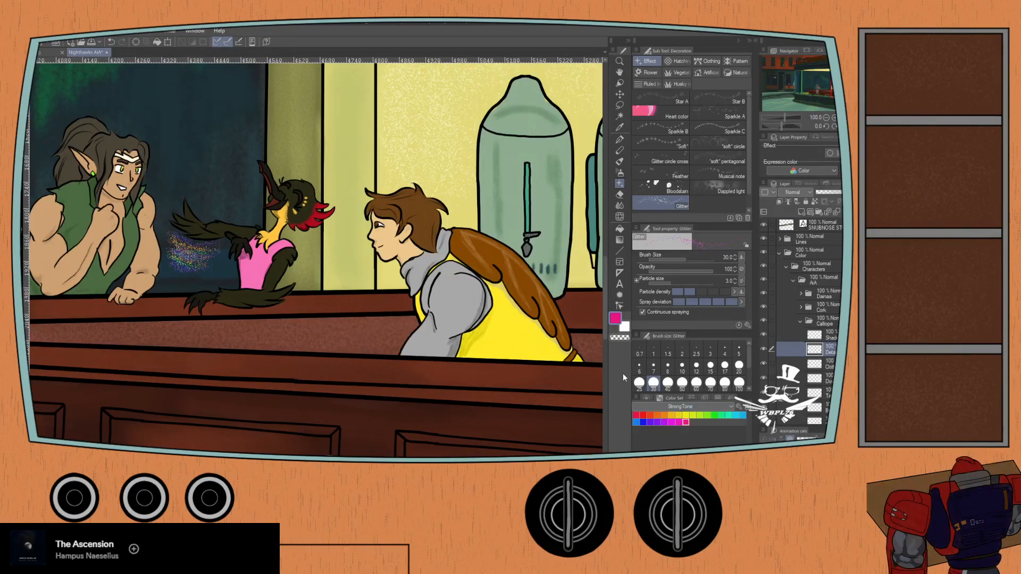
scroll(202, 281, "up", 1)
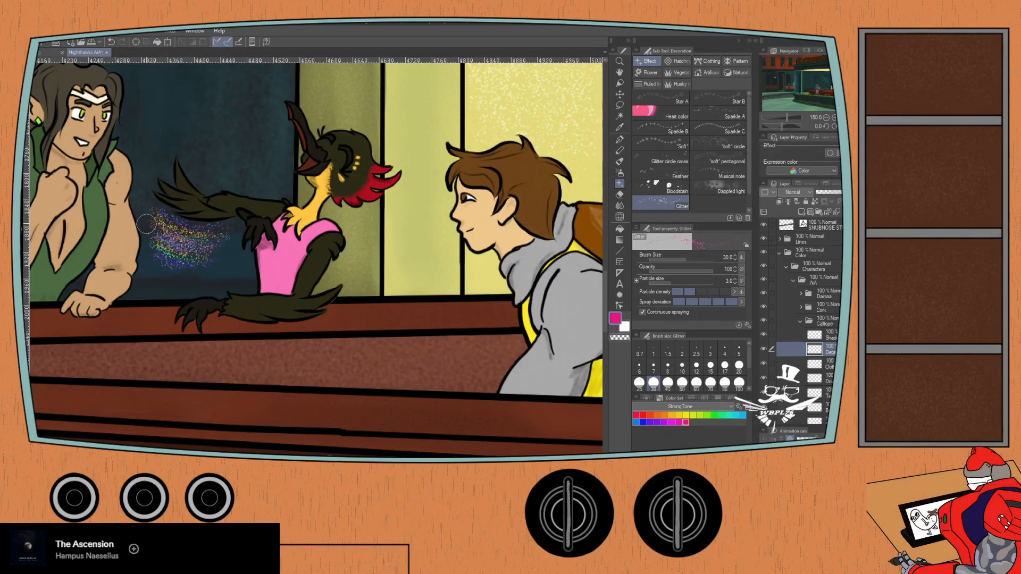
scroll(87, 304, "down", 1)
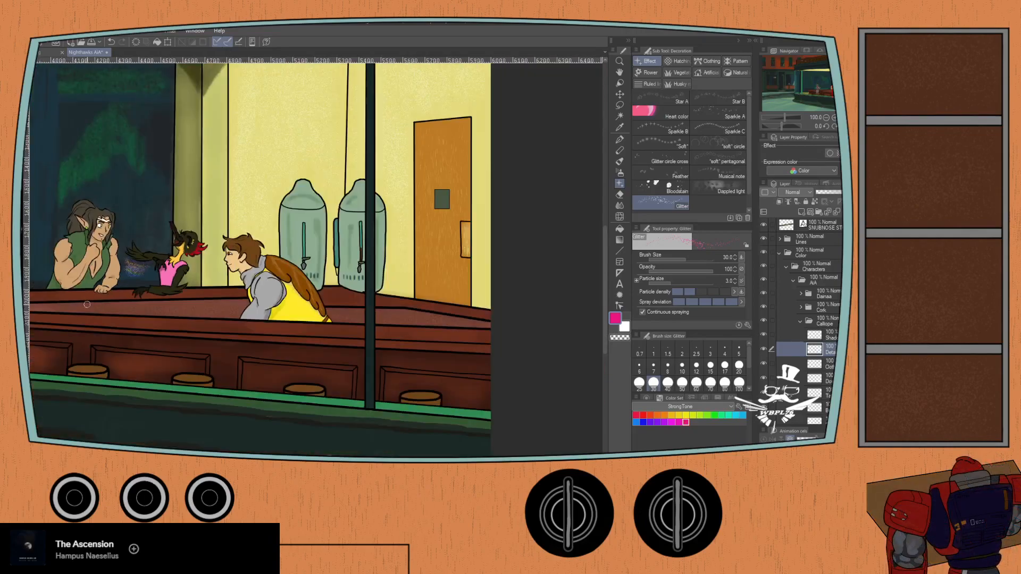
scroll(85, 300, "left", 2)
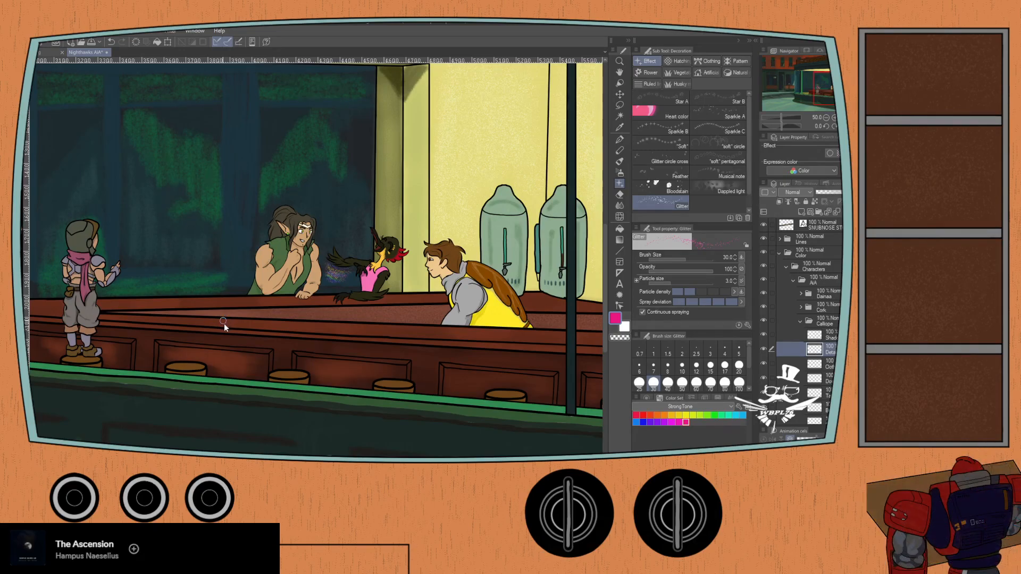
key("ctrl+s")
- Review the multicoloured glitter beneath the wing against the whole diner scene and save the illustration again
scroll(244, 381, "down", 1)
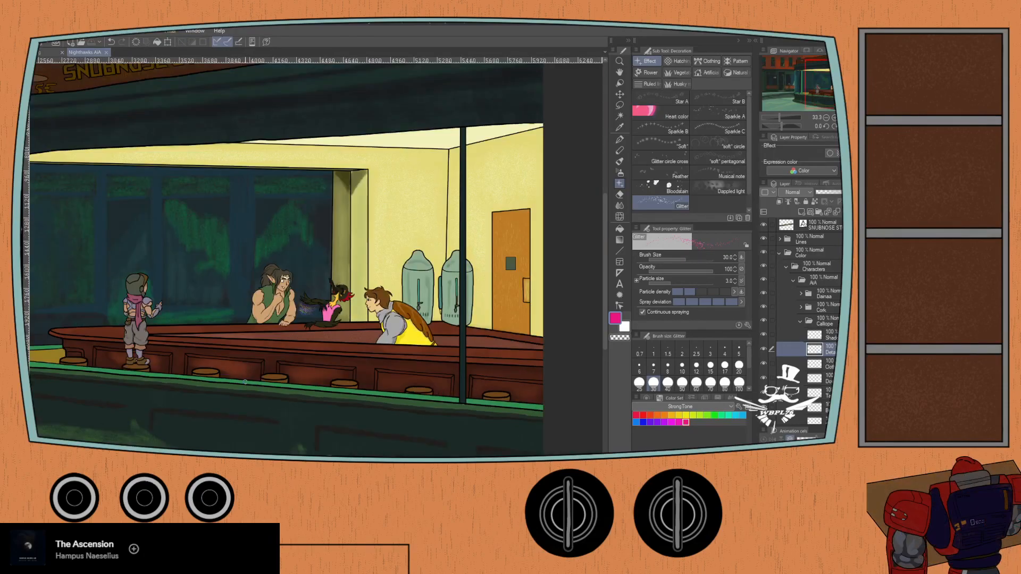
scroll(244, 381, "up", 2)
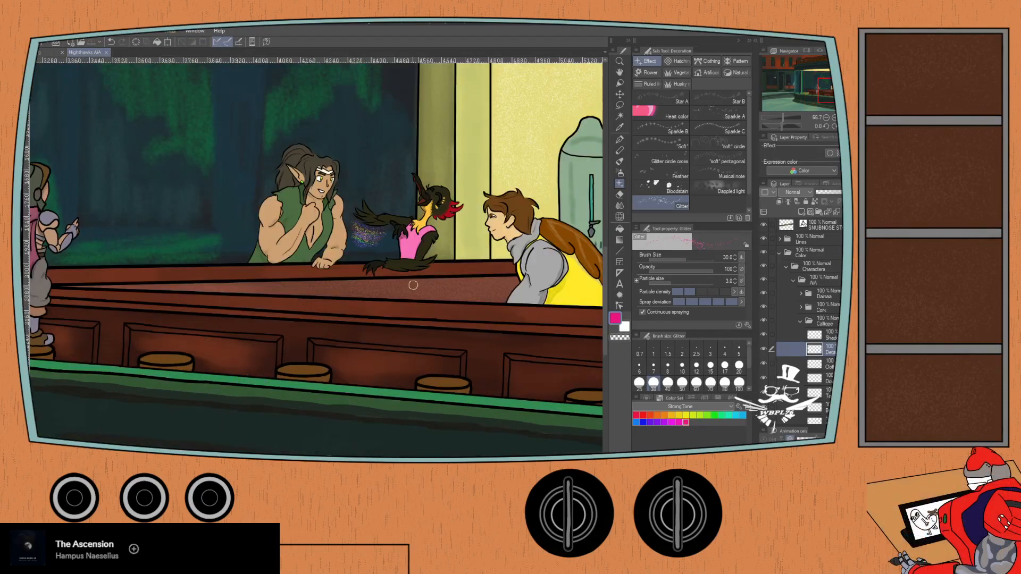
scroll(398, 272, "up", 2)
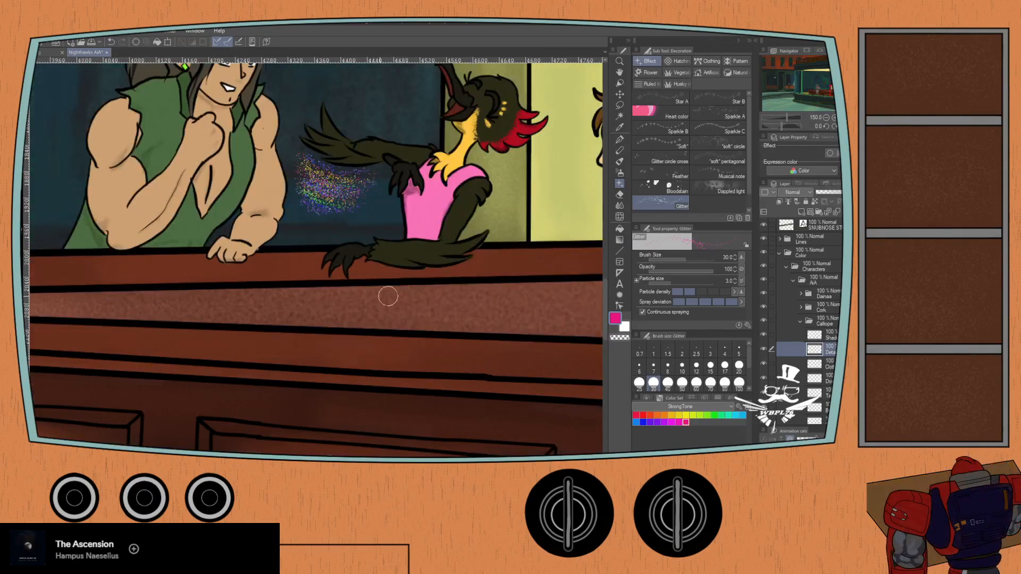
scroll(387, 296, "down", 3)
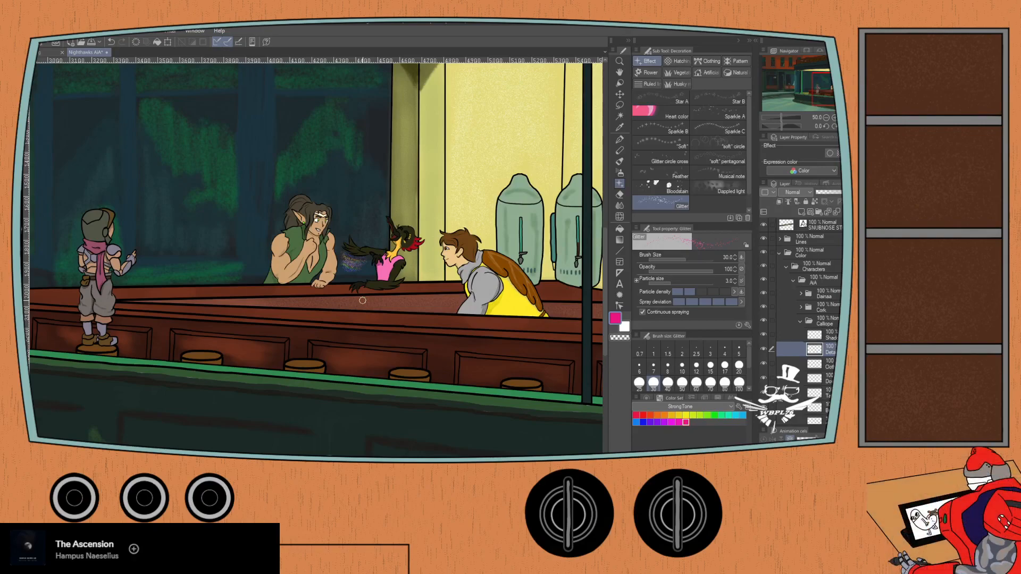
key("ctrl+s")
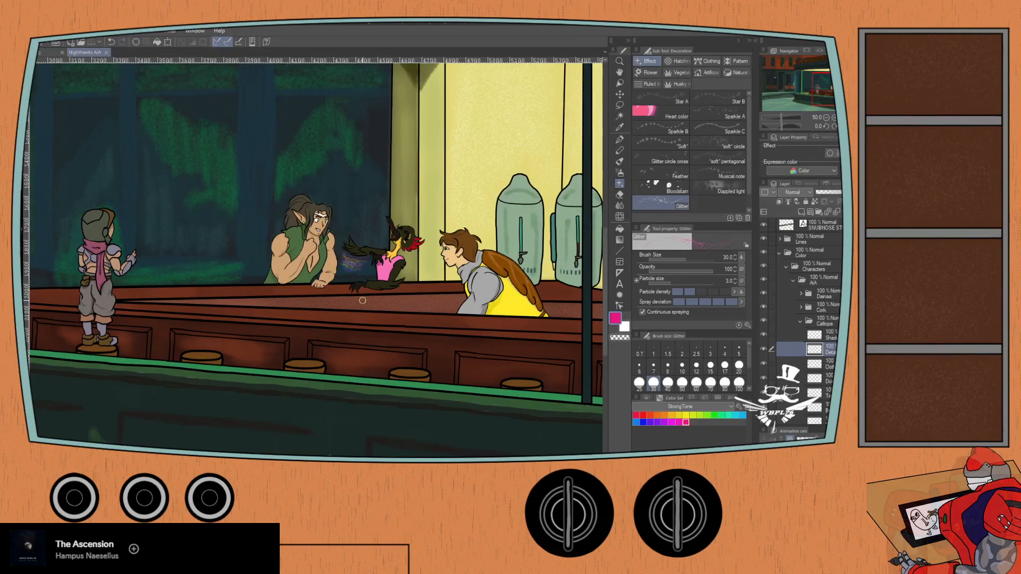
- Collapse the Calliope, Characters and Color layer folders
left_click(799, 320)
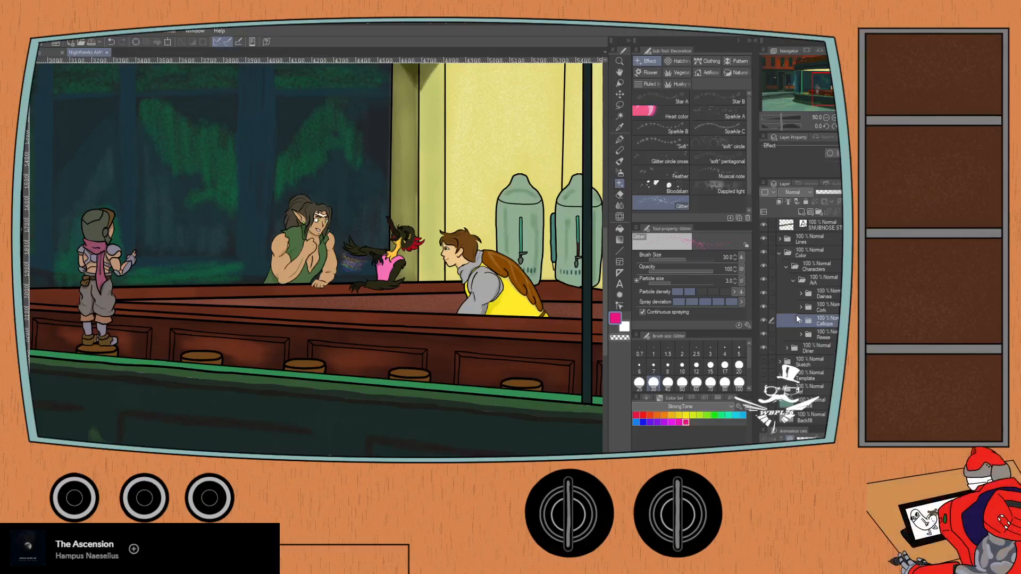
left_click(786, 267)
left_click(779, 252)
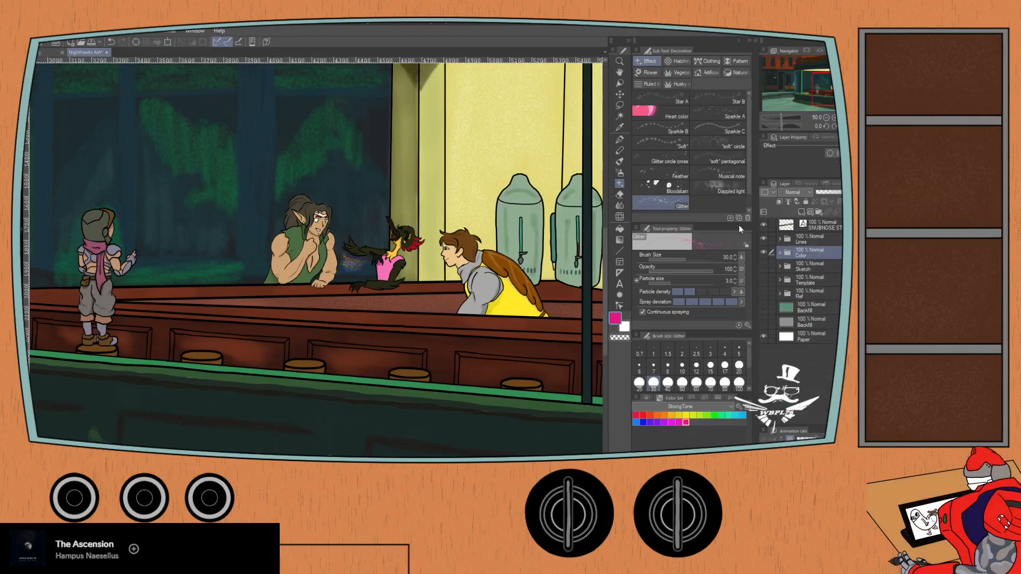